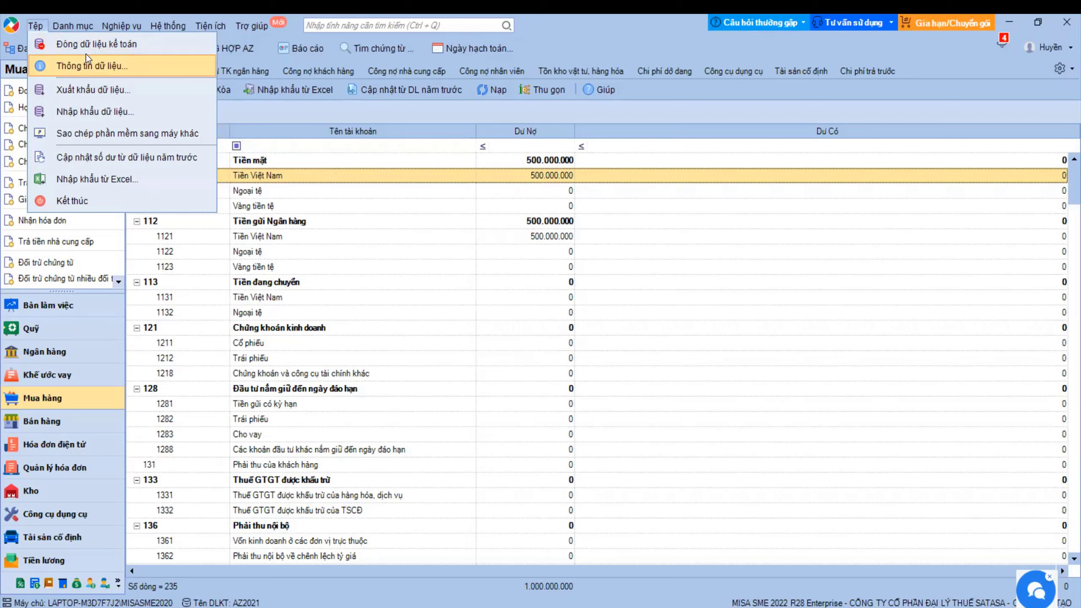
# - Browse the top menu bar and dismiss it without choosing anything
pyautogui.moveTo(81, 24)
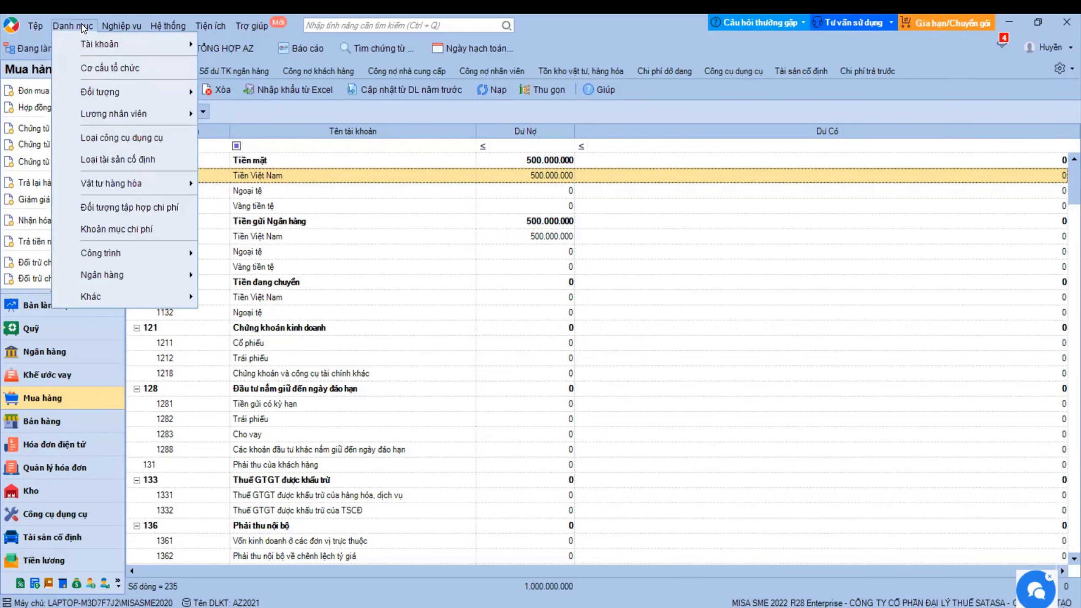
pyautogui.moveTo(167, 22)
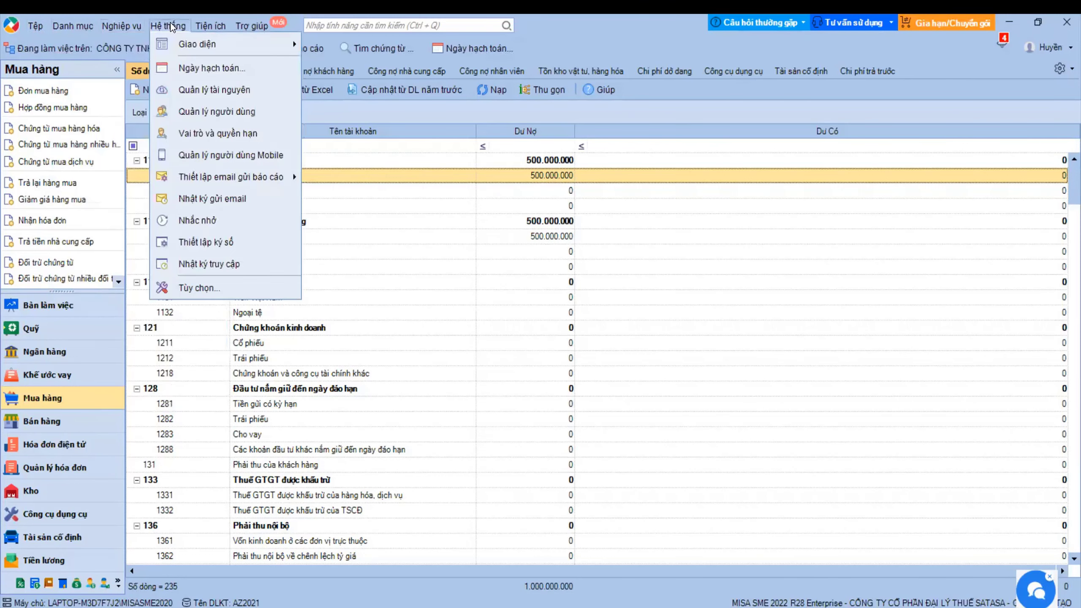
pyautogui.moveTo(213, 24)
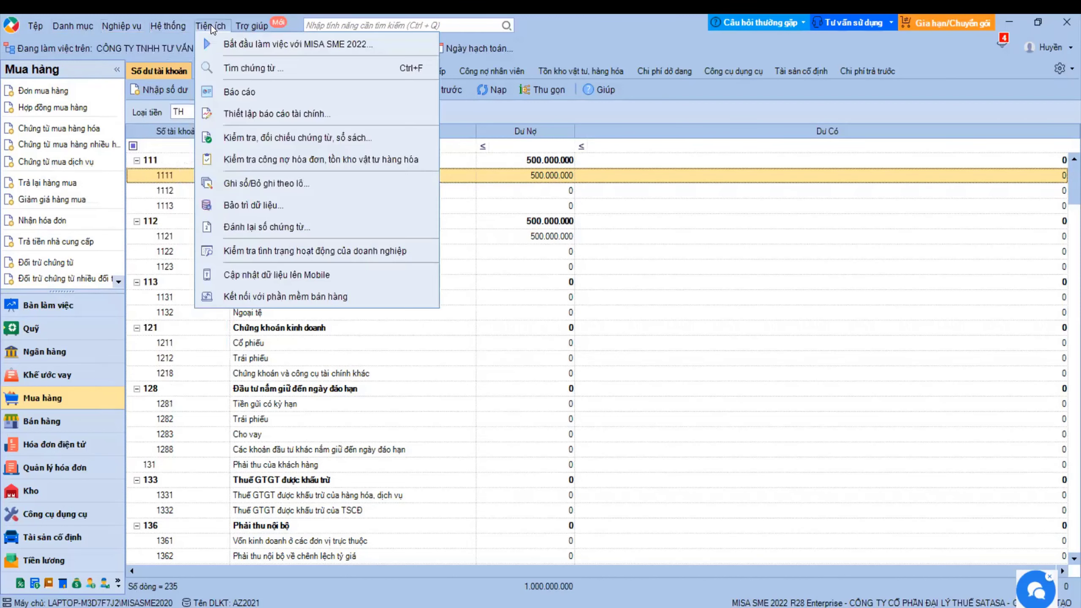
pyautogui.click(467, 172)
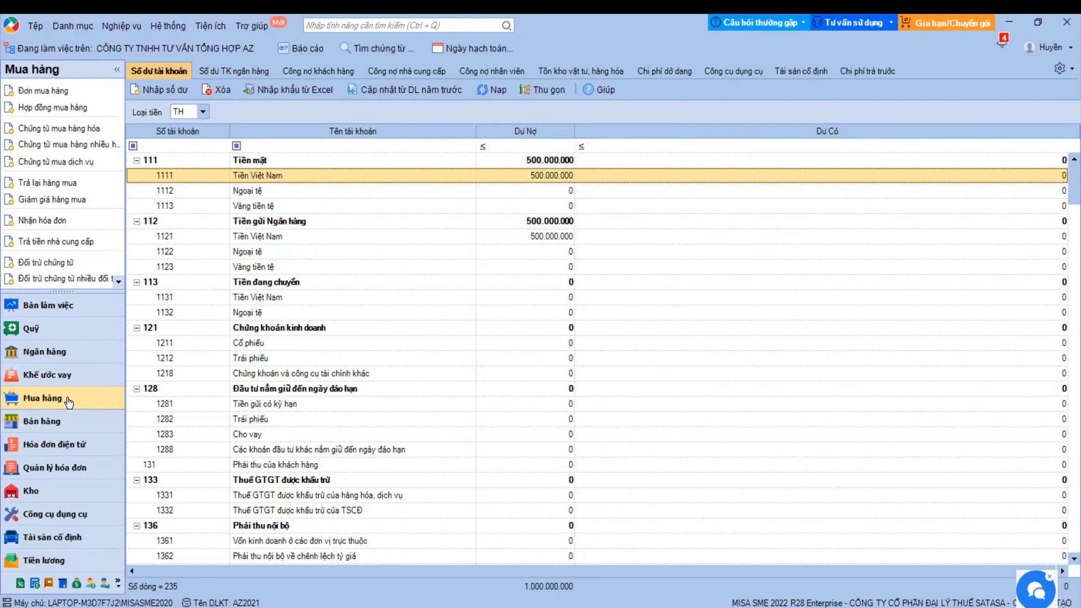
# - Open the Đơn mua hàng page from the Mua hàng module's Quy trình overview
pyautogui.click(26, 398)
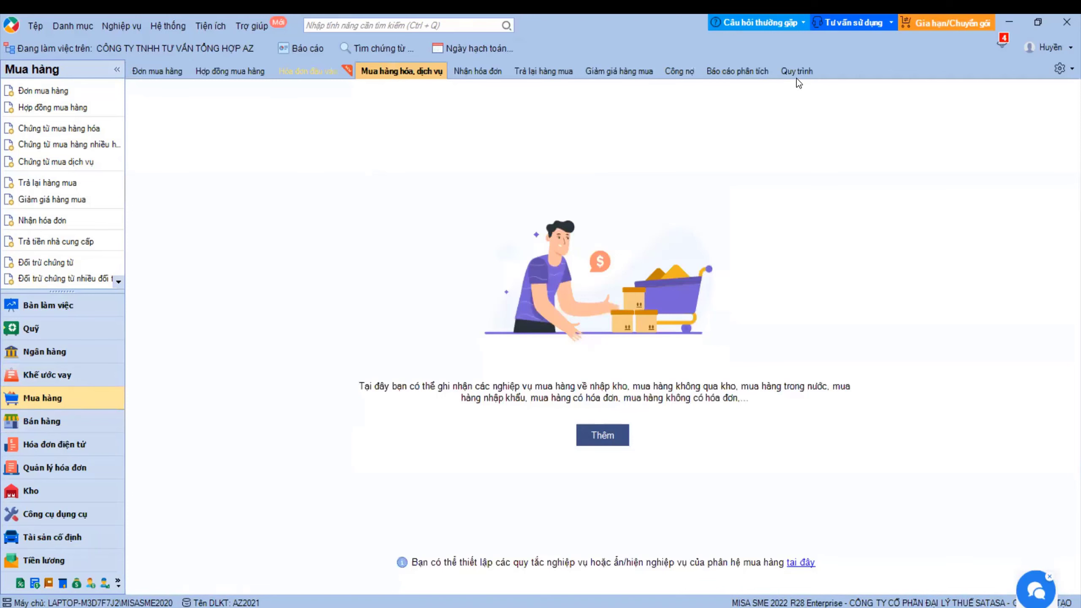
pyautogui.click(797, 77)
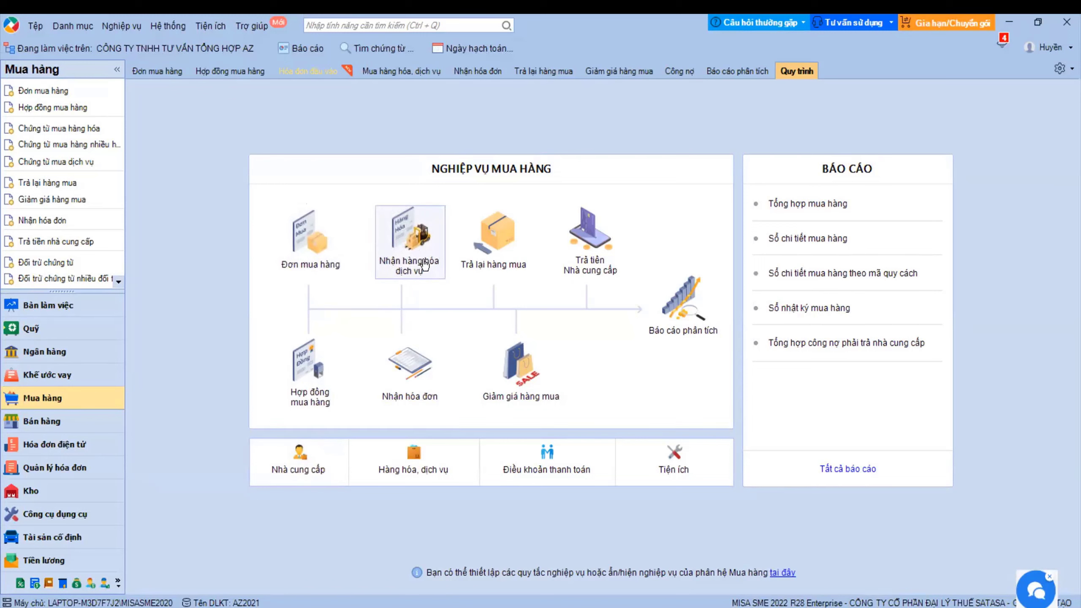
pyautogui.click(315, 246)
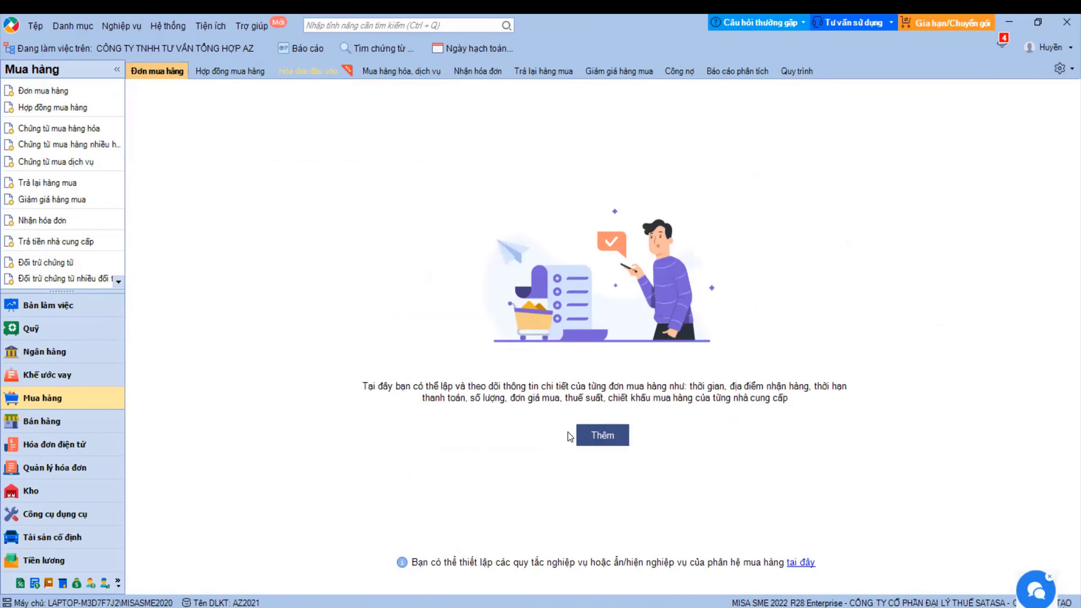
# - Start a new purchase order for supplier HHA described 'Mua hàng ACB'
pyautogui.click(607, 441)
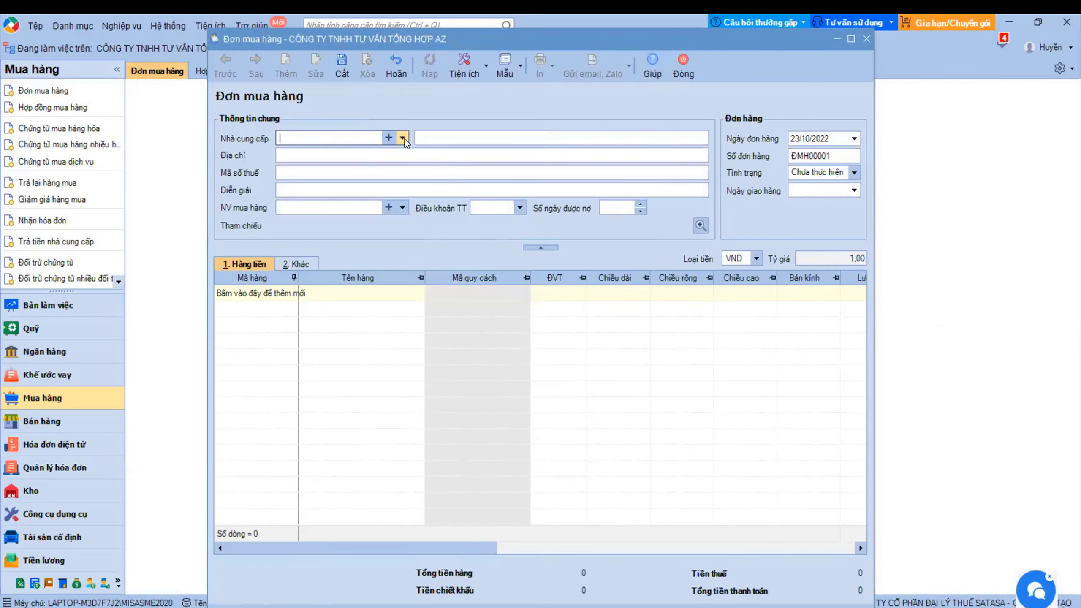
pyautogui.click(402, 137)
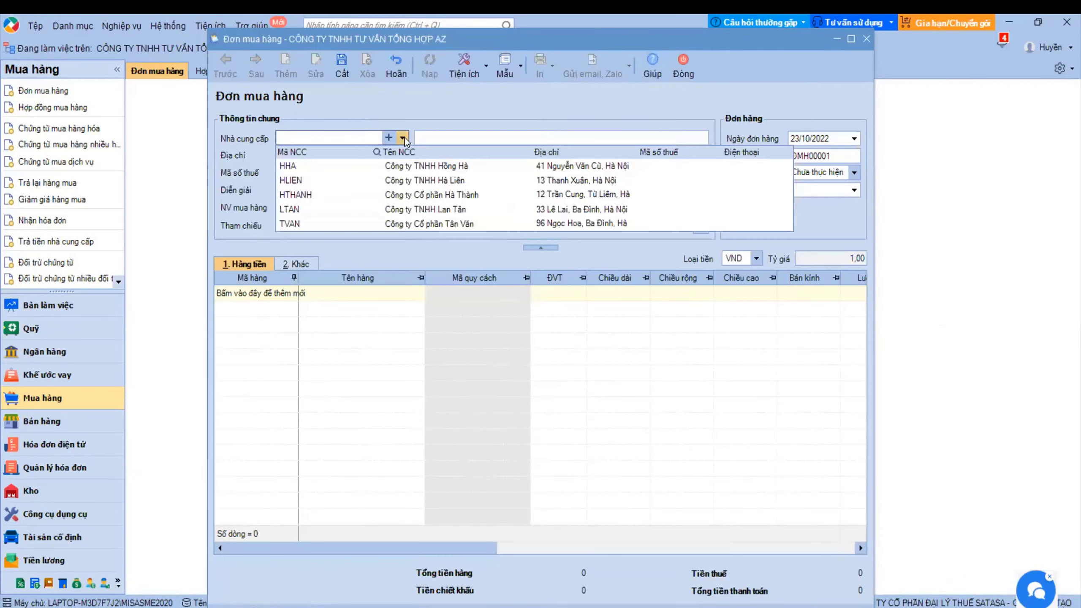
pyautogui.click(317, 169)
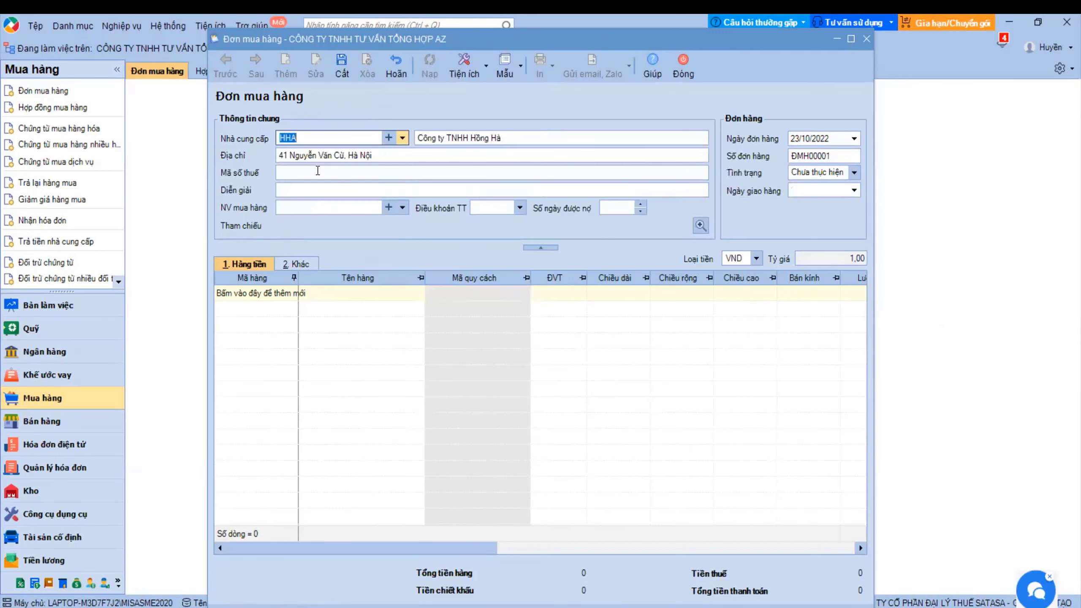
pyautogui.click(293, 171)
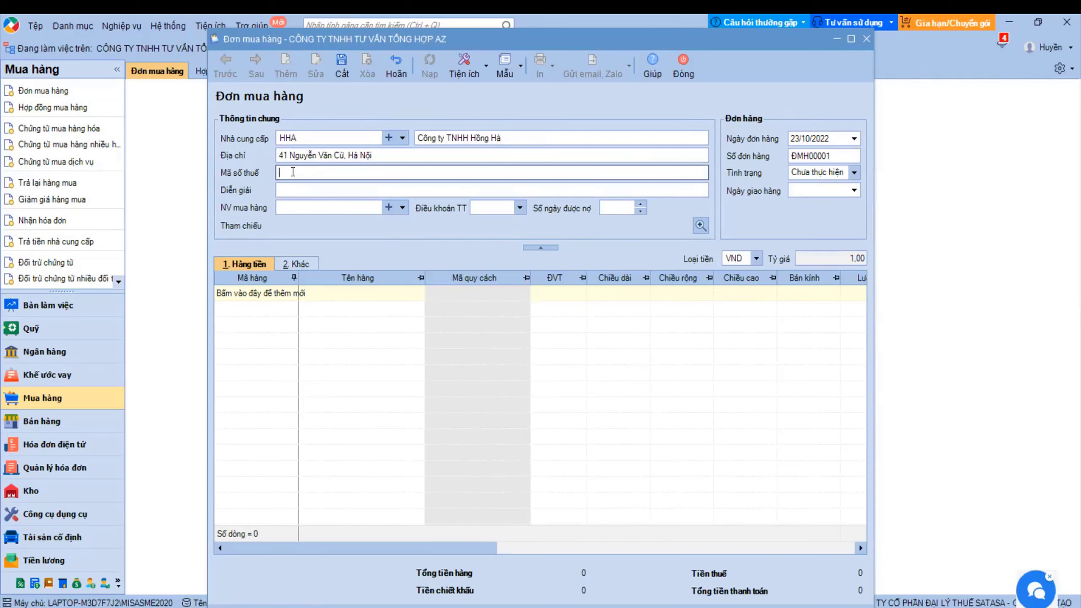
pyautogui.press('Tab')
pyautogui.write('Mua hàng ACB')
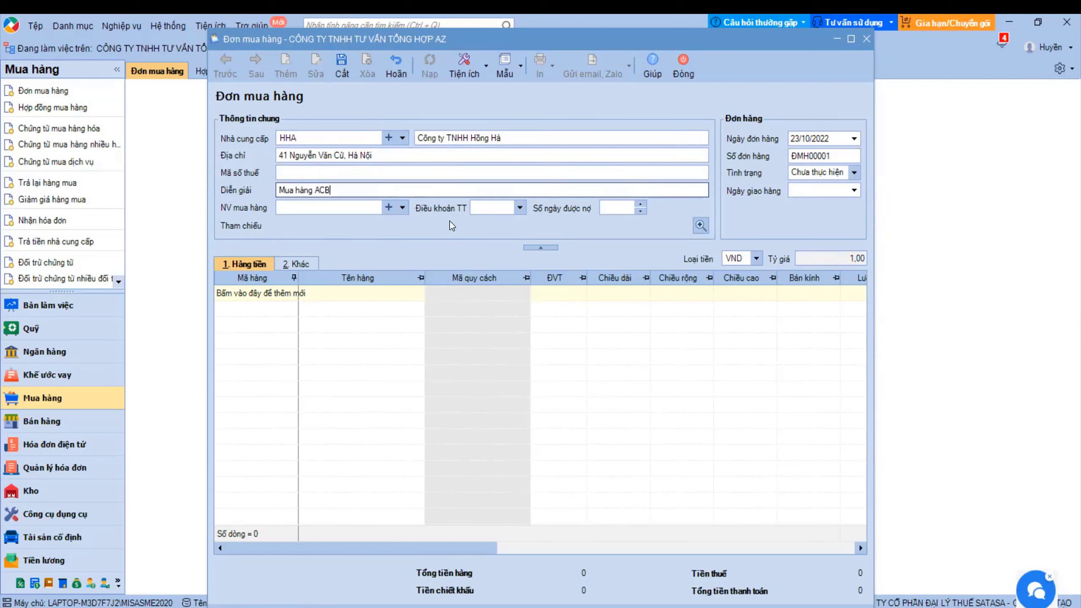
# - Leave employee and payment terms empty, date the order 17/10/2022, status Chưa thực hiện
pyautogui.click(401, 207)
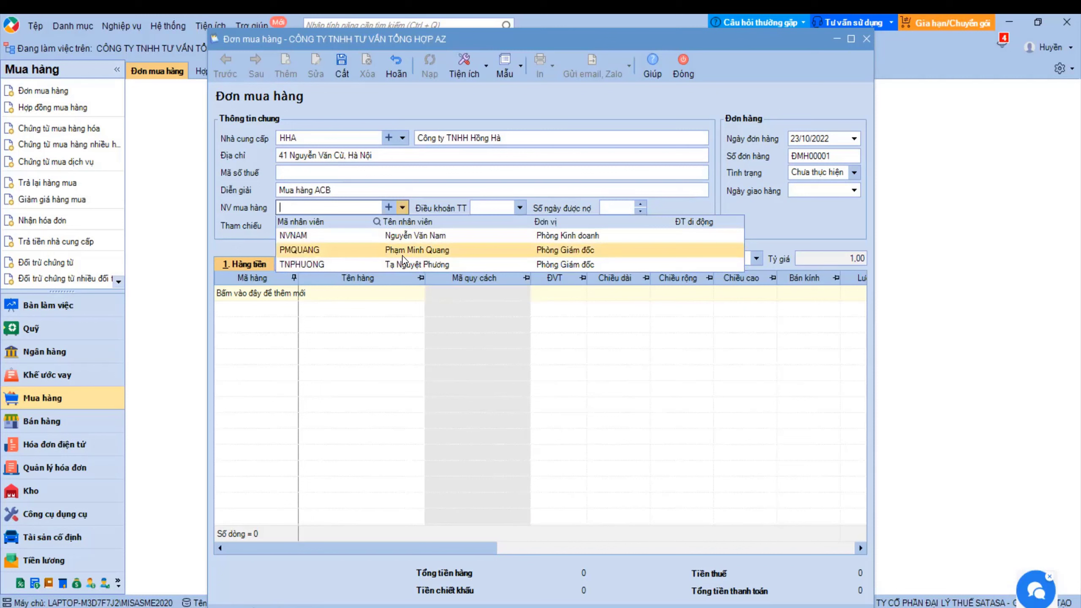
pyautogui.press('Escape')
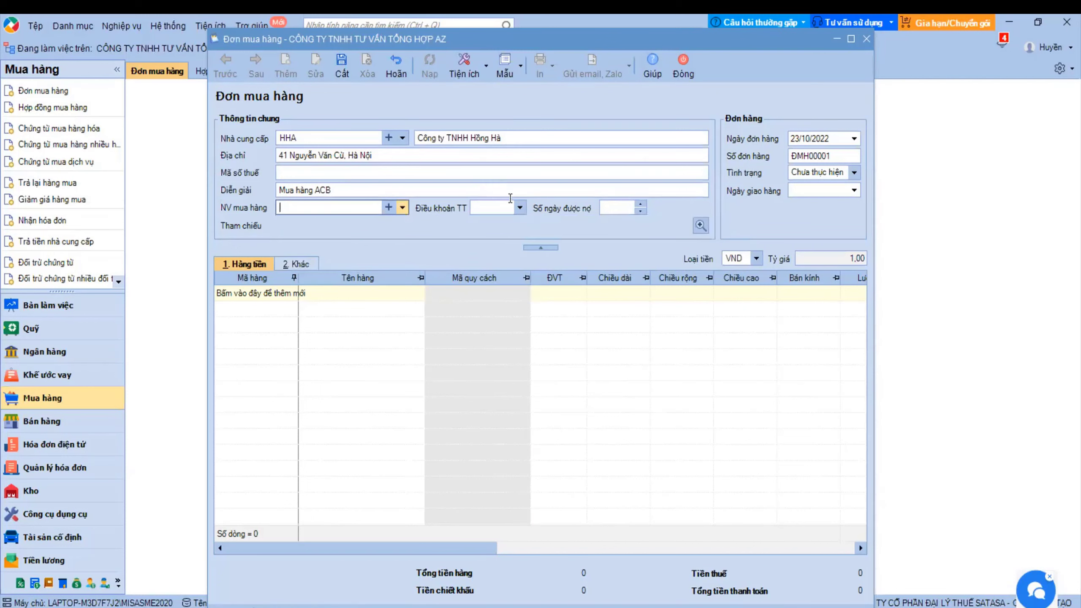
pyautogui.click(521, 208)
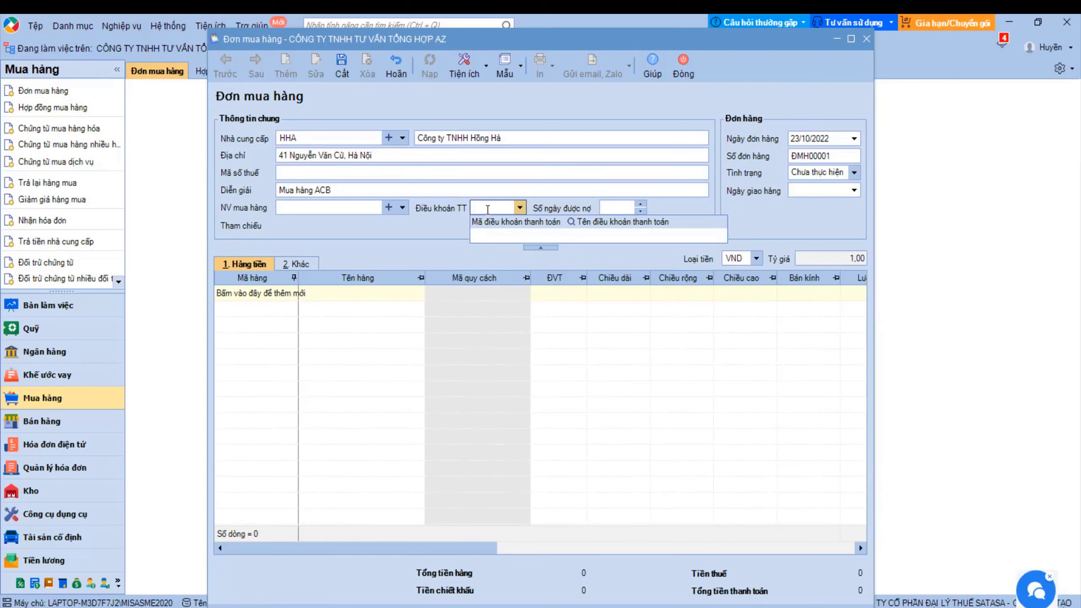
pyautogui.click(856, 137)
pyautogui.click(856, 137)
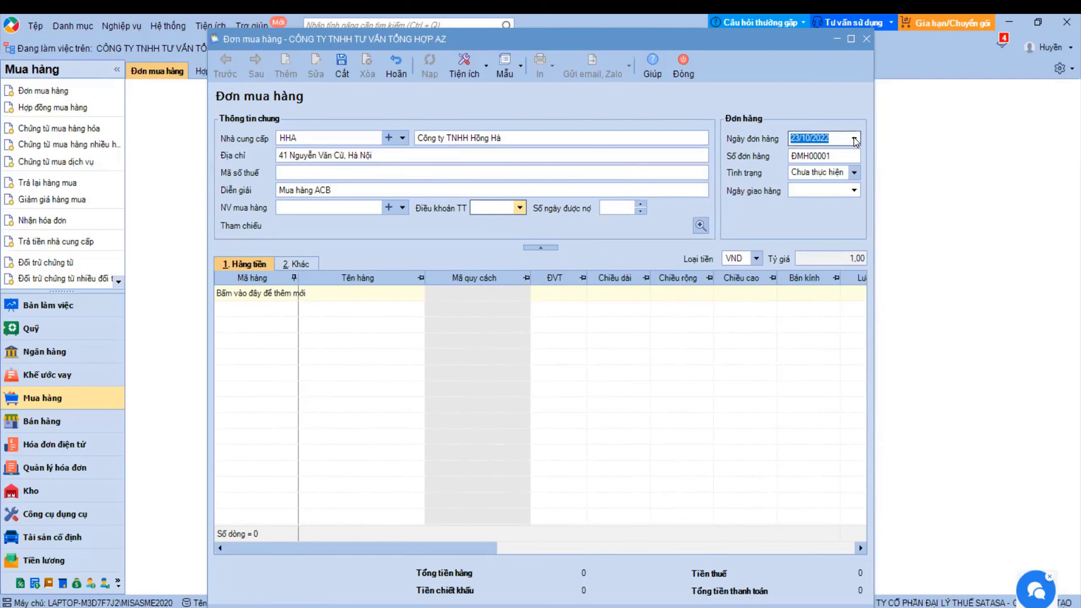
pyautogui.click(854, 138)
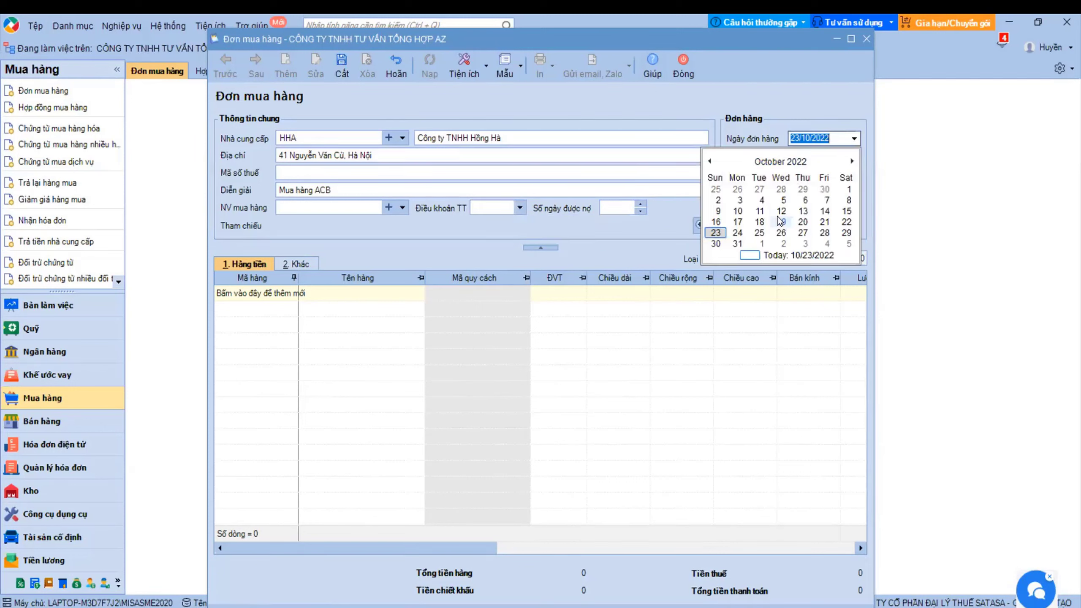
pyautogui.click(738, 221)
pyautogui.click(804, 157)
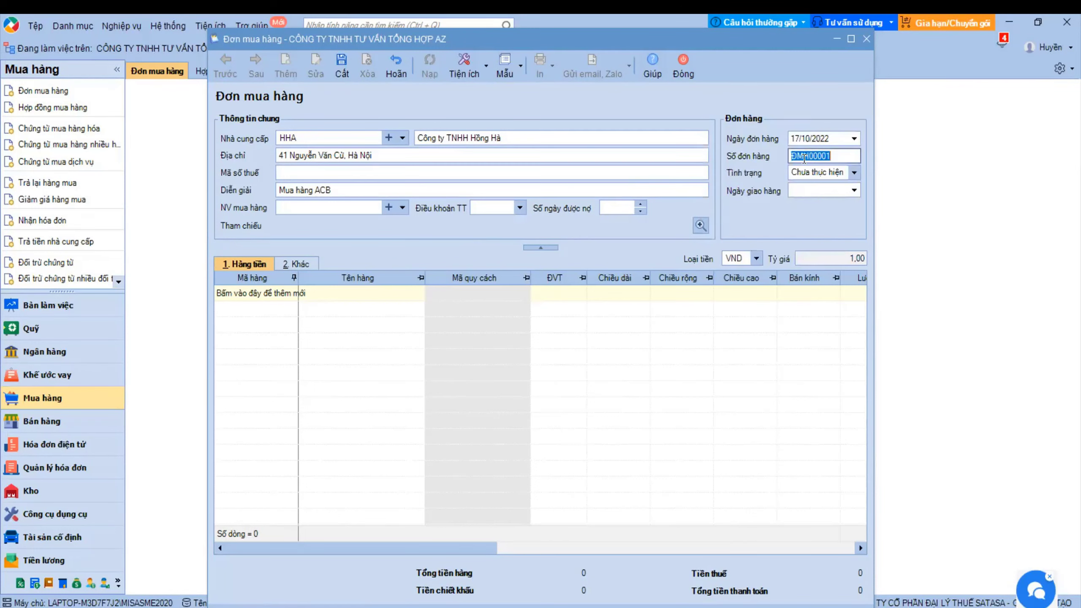
pyautogui.click(854, 172)
pyautogui.click(809, 188)
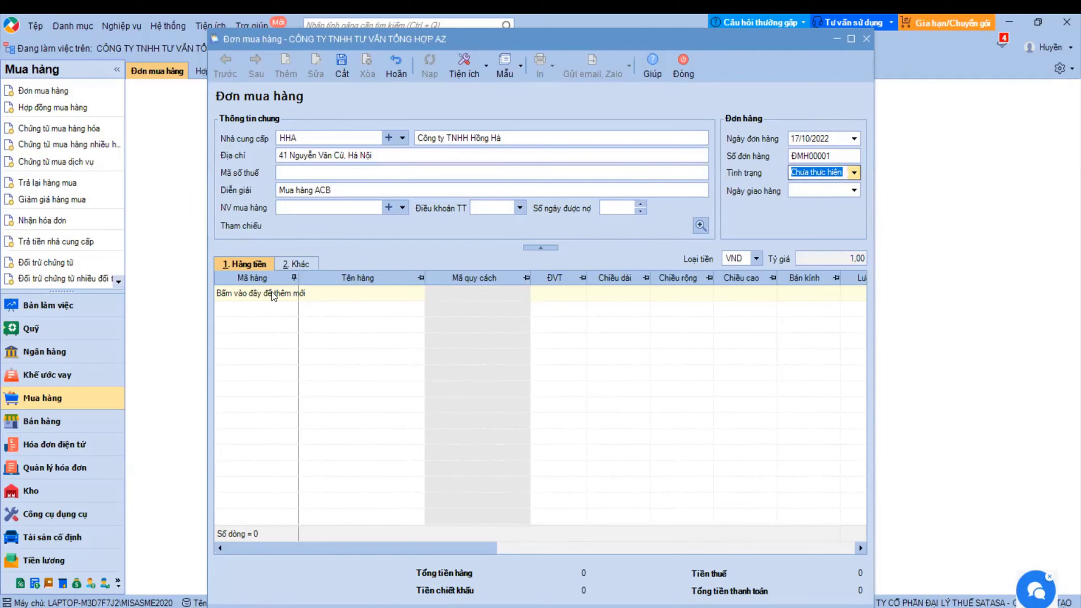
# - Add an order line for LG19 with quantity 50 at 150.000, totalling 8.250.000 with VAT
pyautogui.click(291, 297)
pyautogui.click(290, 294)
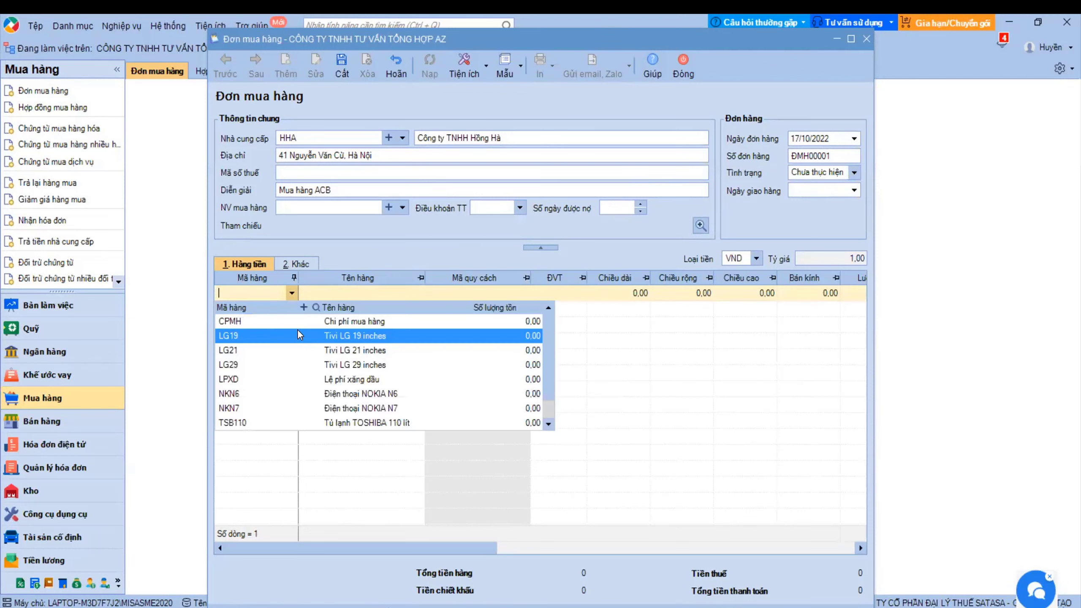
pyautogui.click(297, 330)
pyautogui.click(381, 295)
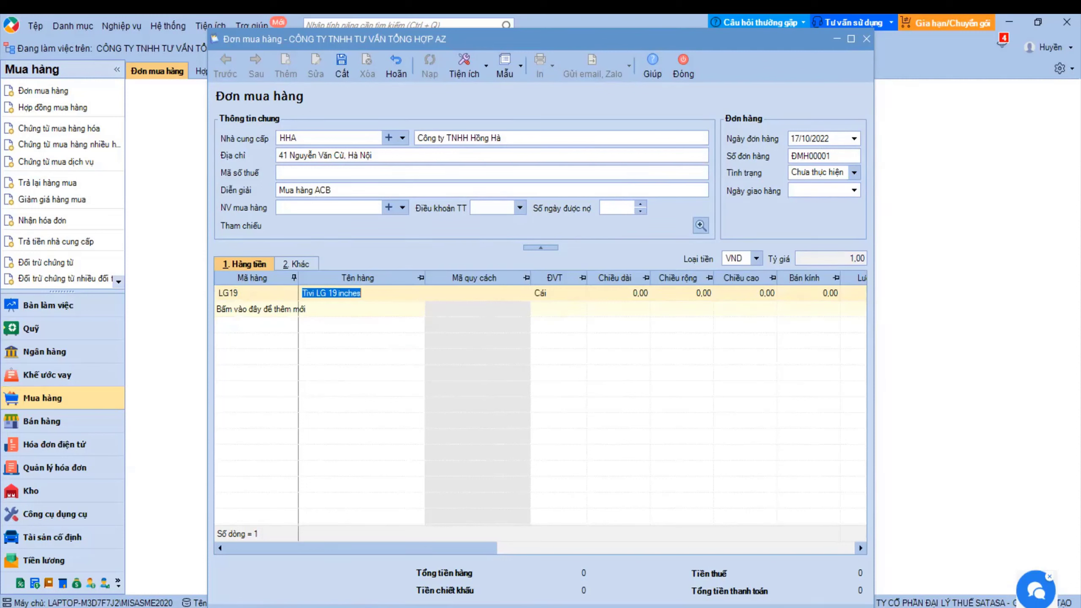
pyautogui.click(833, 294)
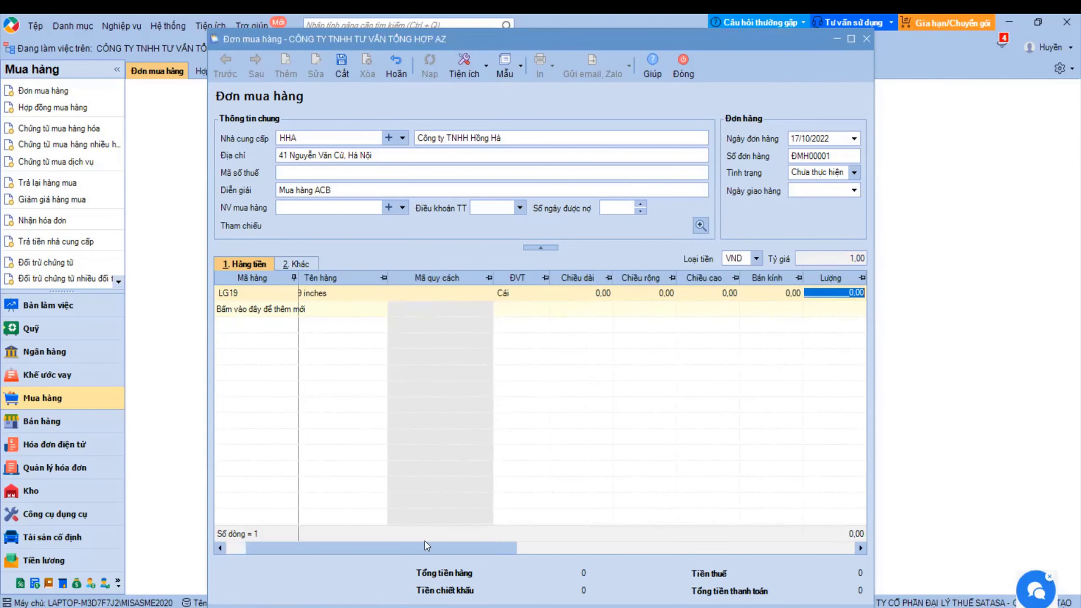
pyautogui.moveTo(425, 548); pyautogui.dragTo(526, 523)
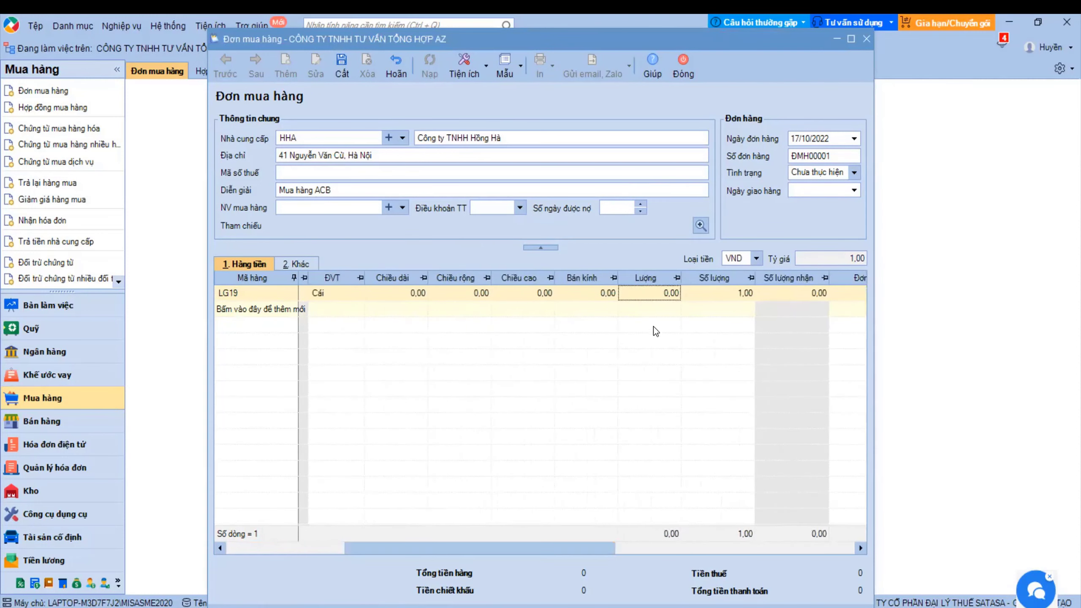
pyautogui.click(723, 293)
pyautogui.write('50')
pyautogui.press('Tab')
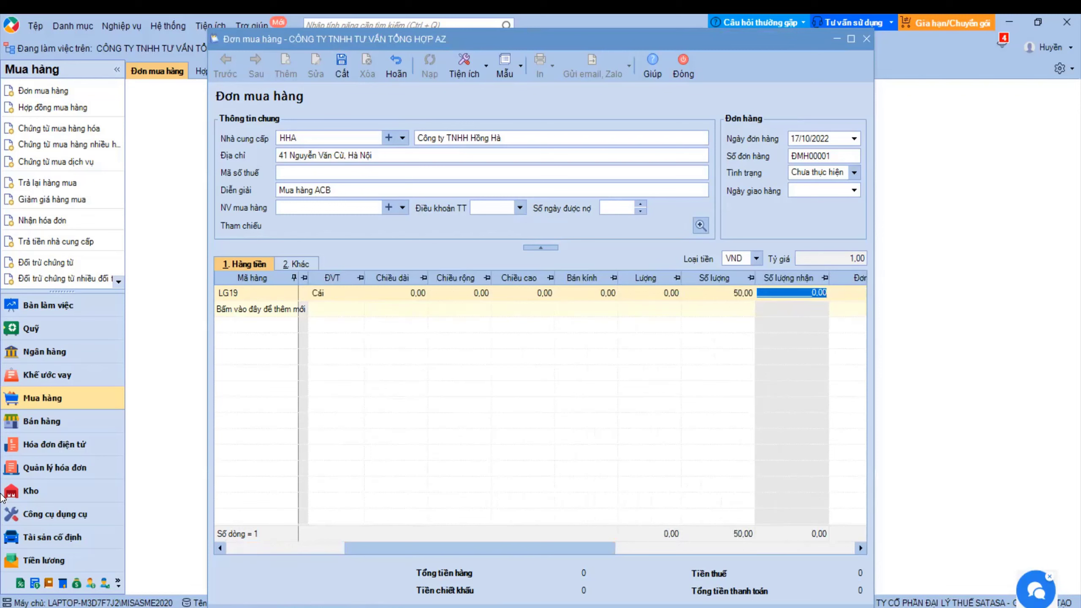
pyautogui.press('Tab')
pyautogui.press('Tab')
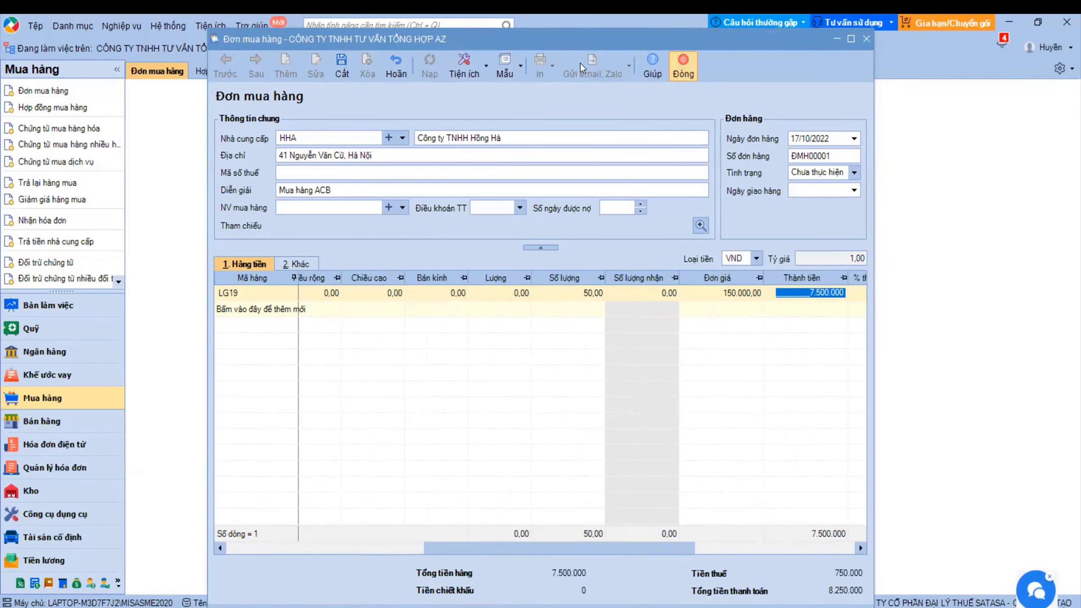
pyautogui.click(485, 64)
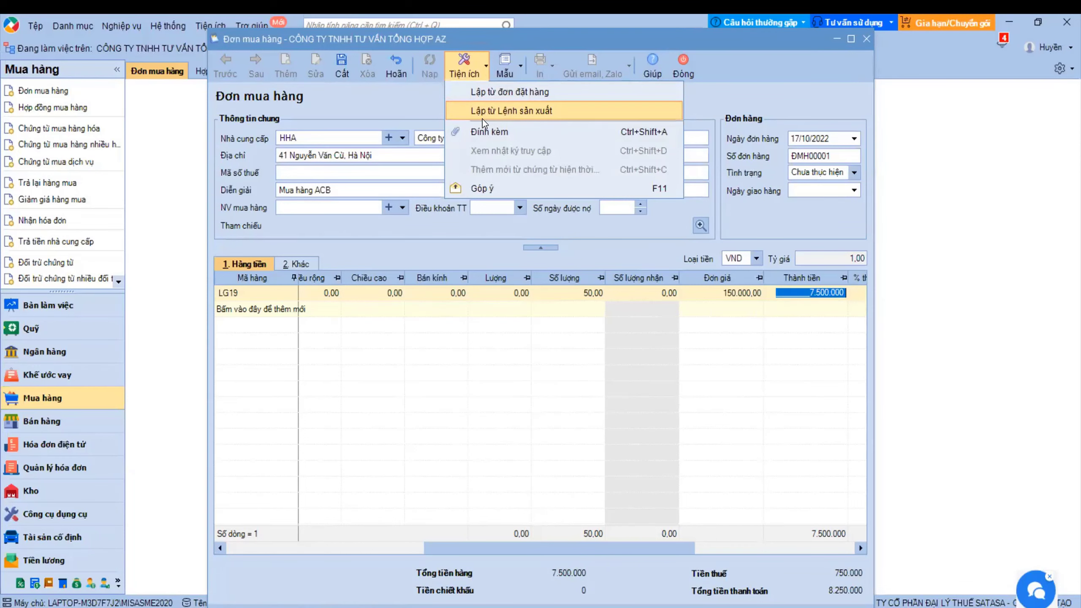
# - Close the utilities menu and choose Quản lý mẫu... from the Mẫu dropdown
pyautogui.click(406, 101)
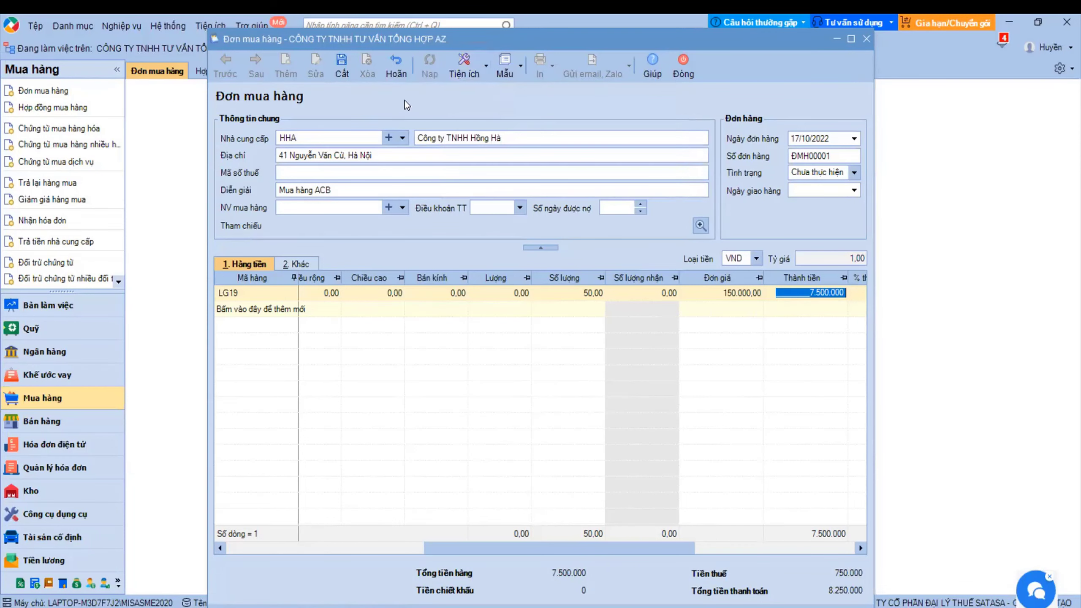
pyautogui.click(519, 70)
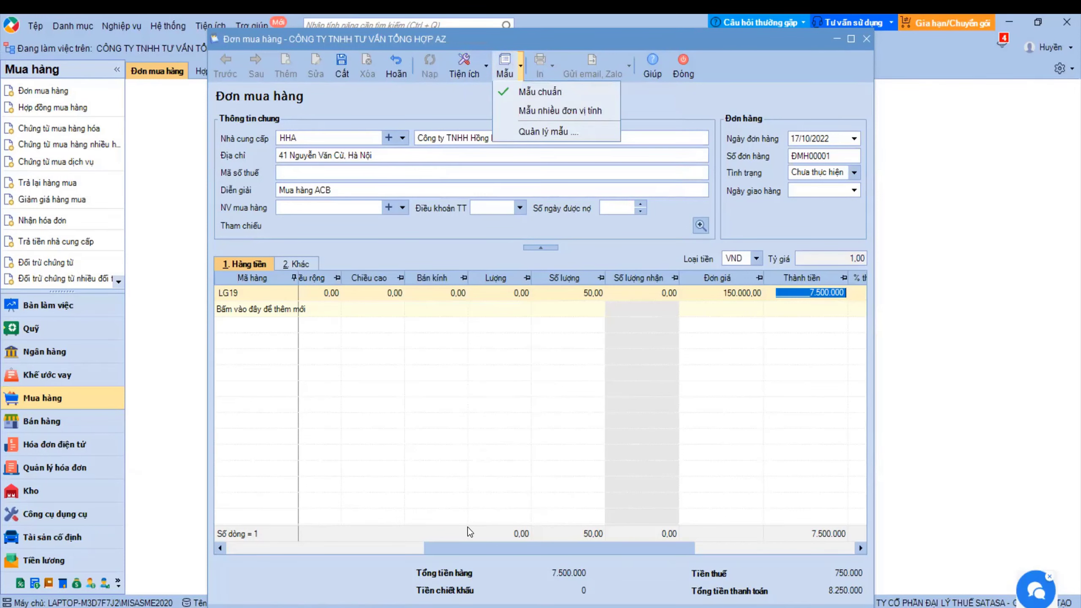
pyautogui.moveTo(461, 550)
pyautogui.mouseDown()
pyautogui.moveTo(317, 546)
pyautogui.moveTo(490, 547)
pyautogui.moveTo(280, 542)
pyautogui.moveTo(466, 547)
pyautogui.mouseUp()
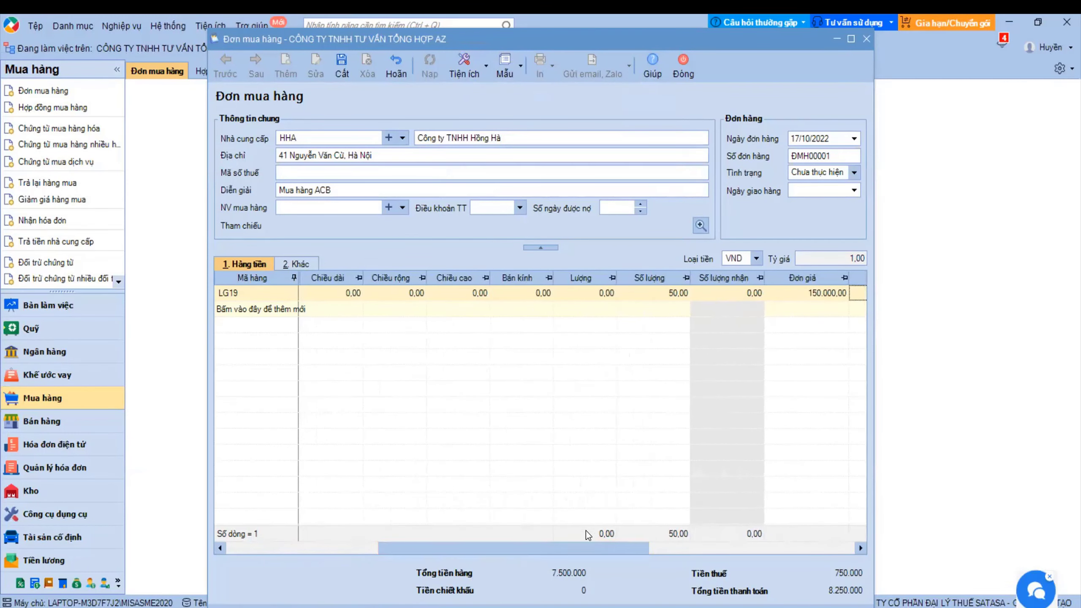
pyautogui.moveTo(575, 542); pyautogui.dragTo(820, 506)
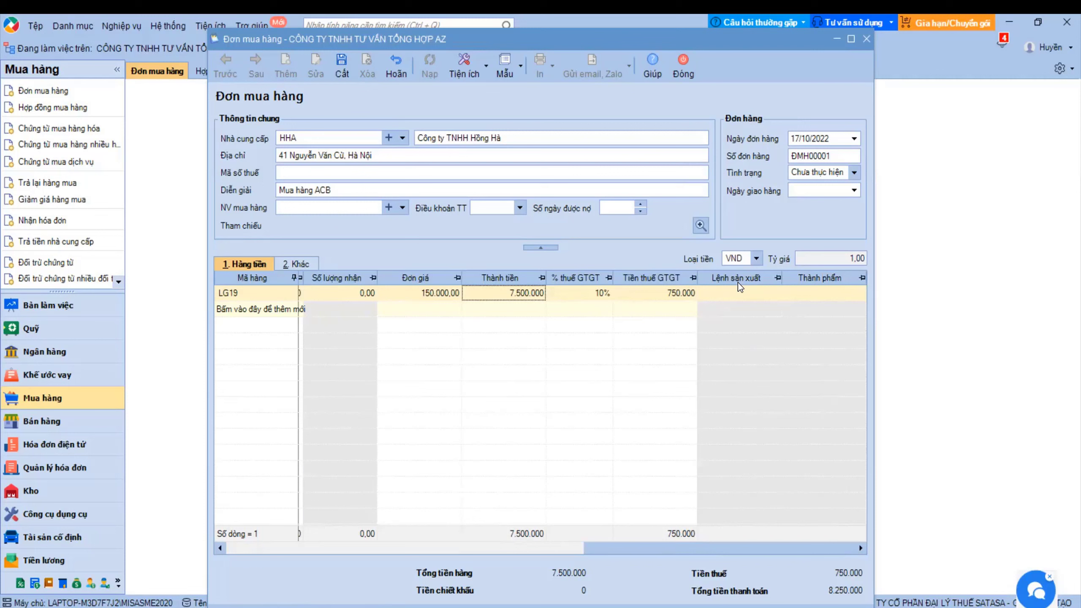
pyautogui.click(520, 67)
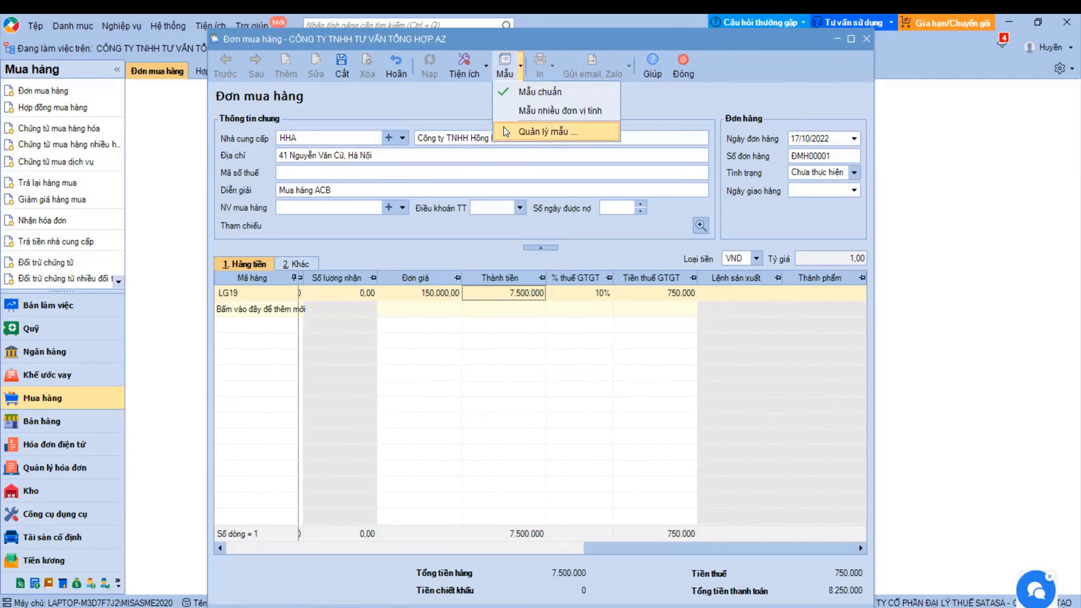
pyautogui.click(533, 132)
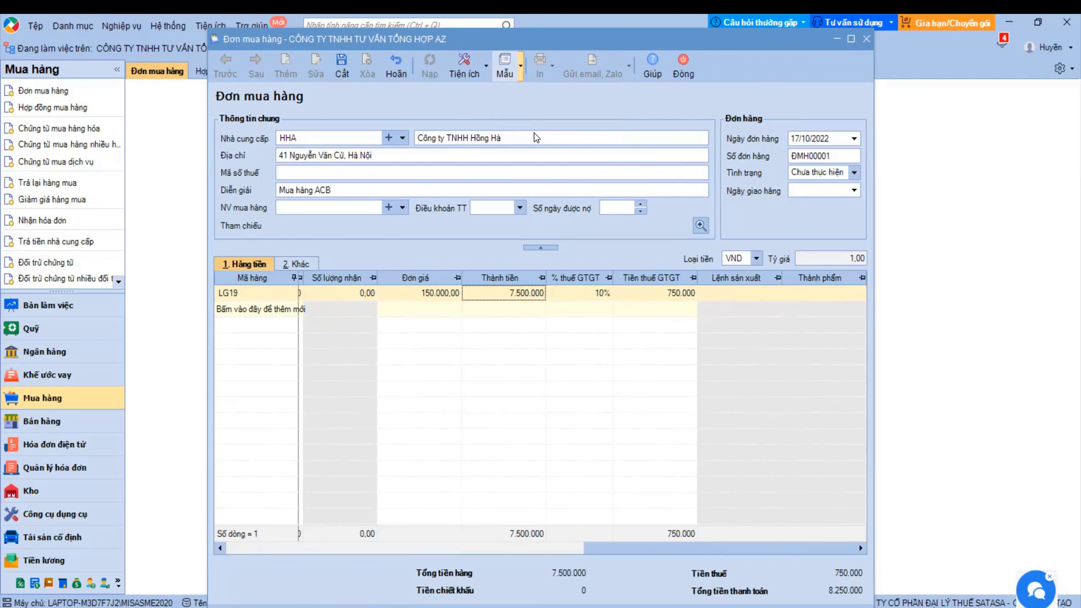
# - In Mẫu chuẩn, hide Mã quy cách, Chiều dài, Chiều rộng, Chiều cao, Bán kính, Lượng and save
pyautogui.click(361, 225)
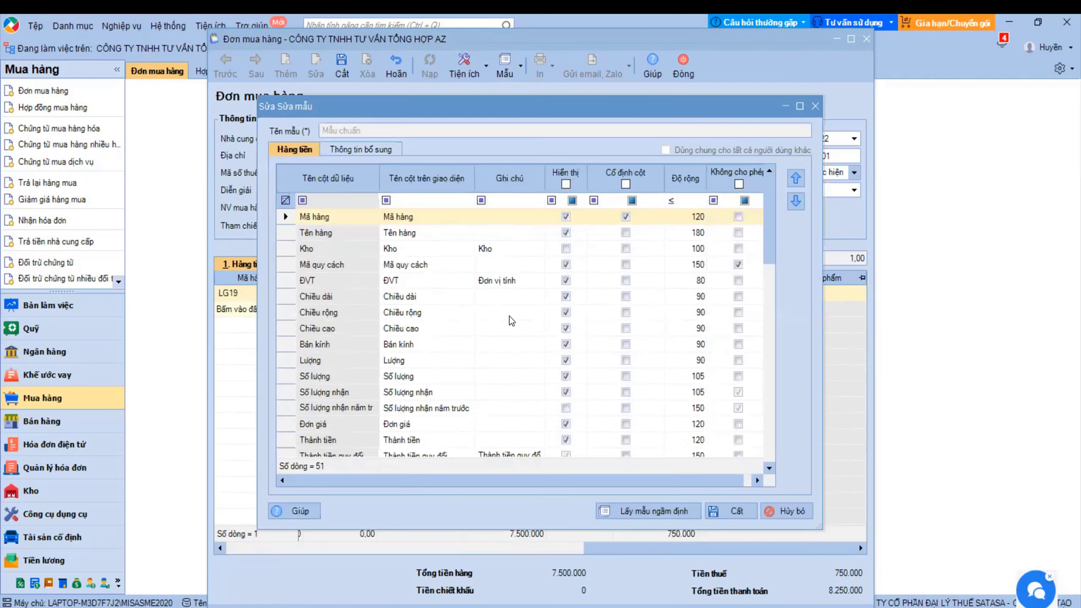
pyautogui.scroll(-3, 509, 316)
pyautogui.scroll(2, 510, 316)
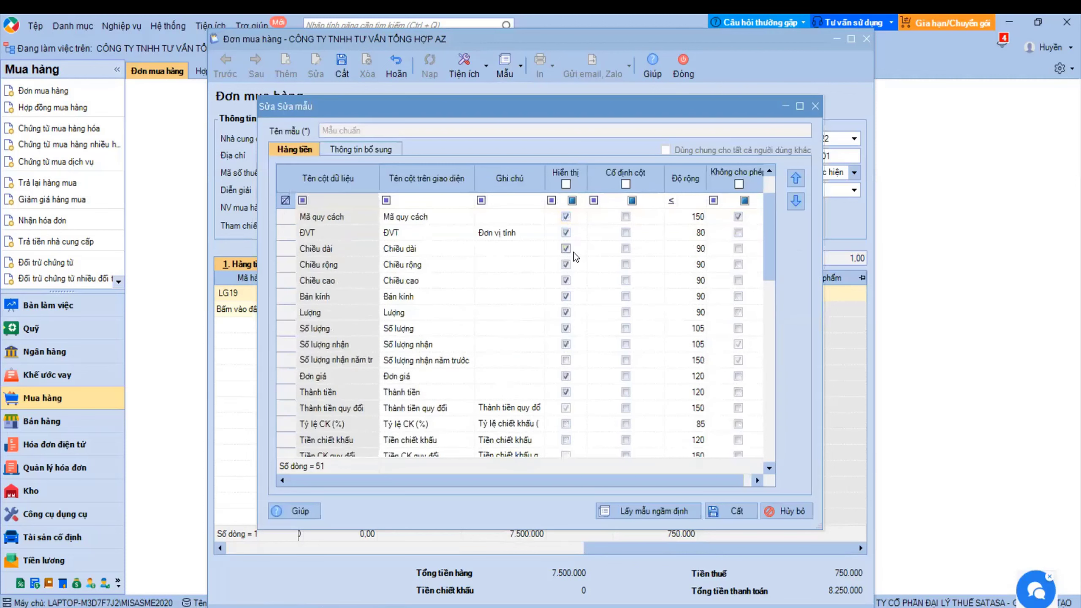
pyautogui.click(565, 217)
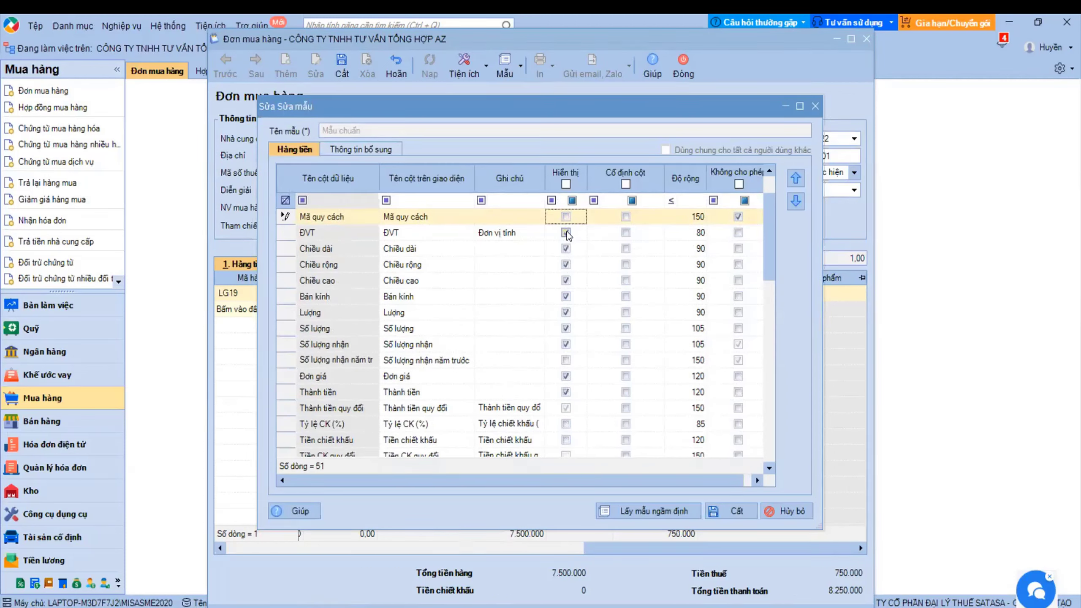
pyautogui.click(566, 232)
pyautogui.click(566, 249)
pyautogui.click(565, 264)
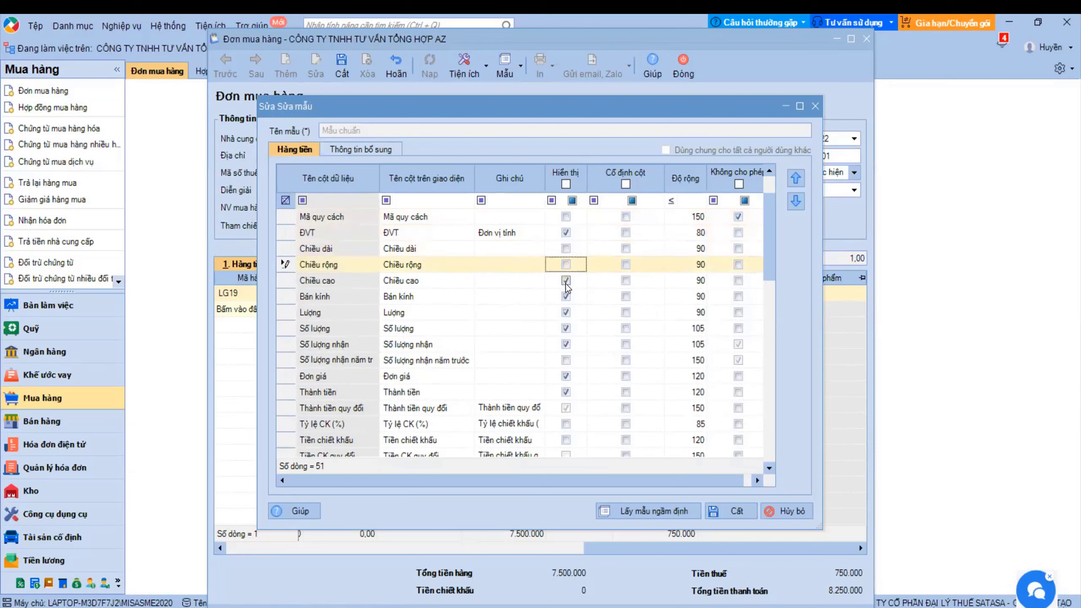
pyautogui.click(565, 280)
pyautogui.click(566, 296)
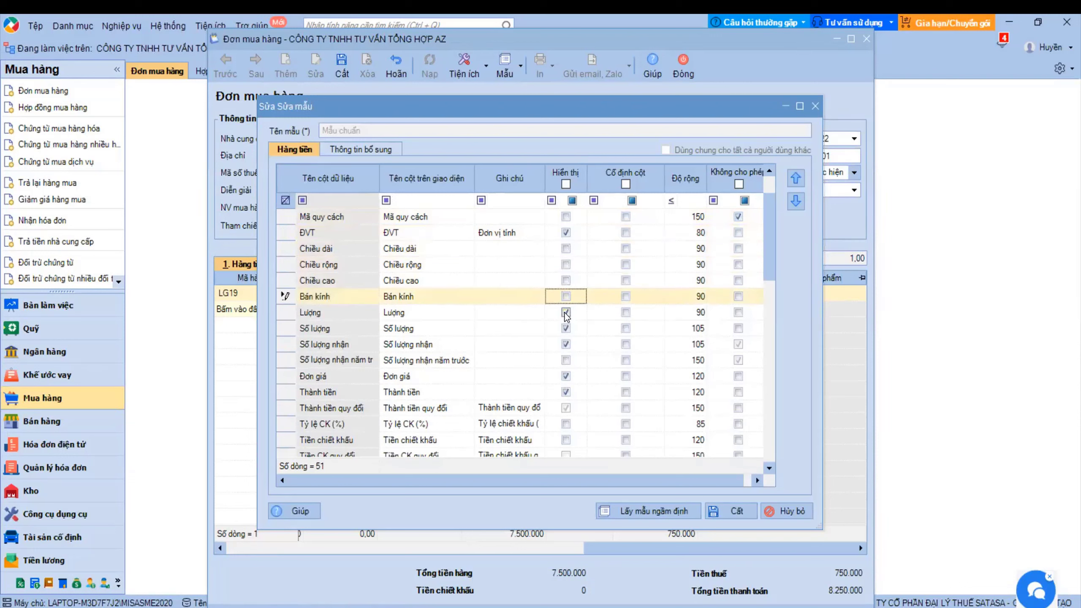
pyautogui.click(565, 313)
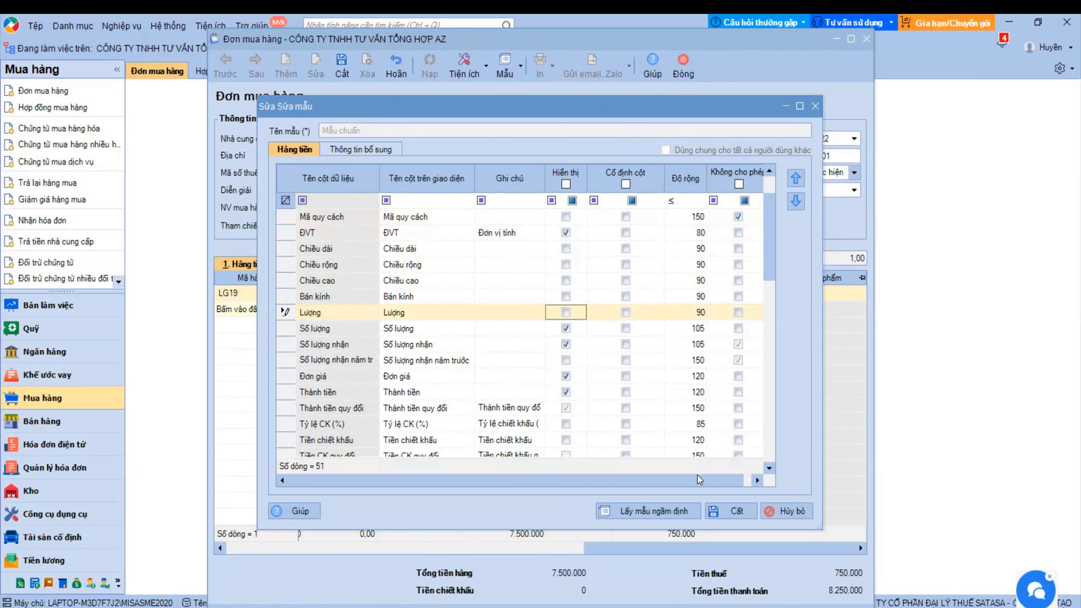
pyautogui.click(722, 515)
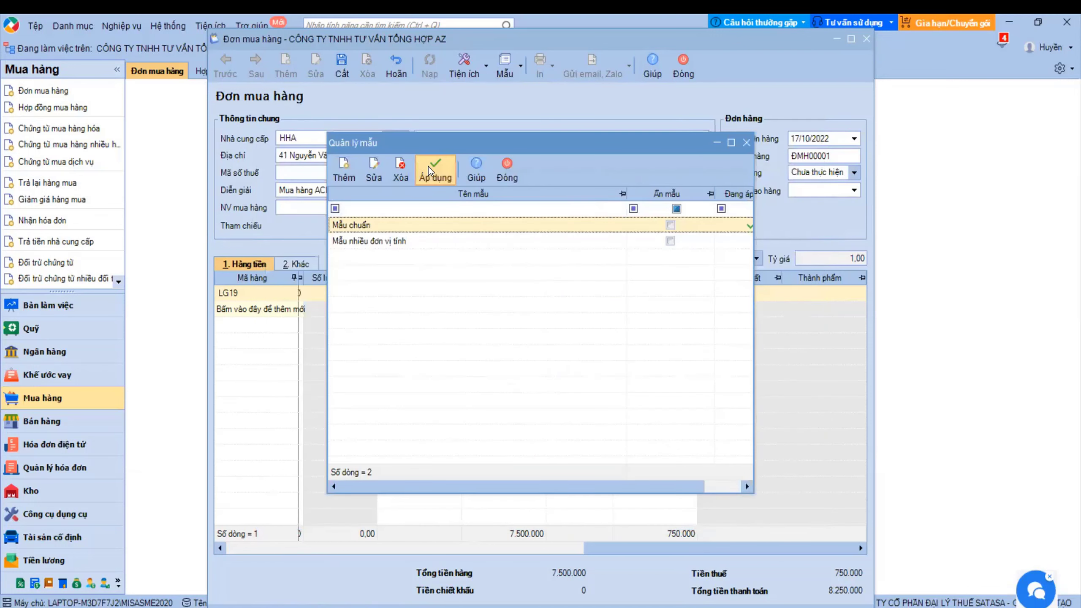
# - Apply the edited template and save purchase order ĐMH00001
pyautogui.click(425, 168)
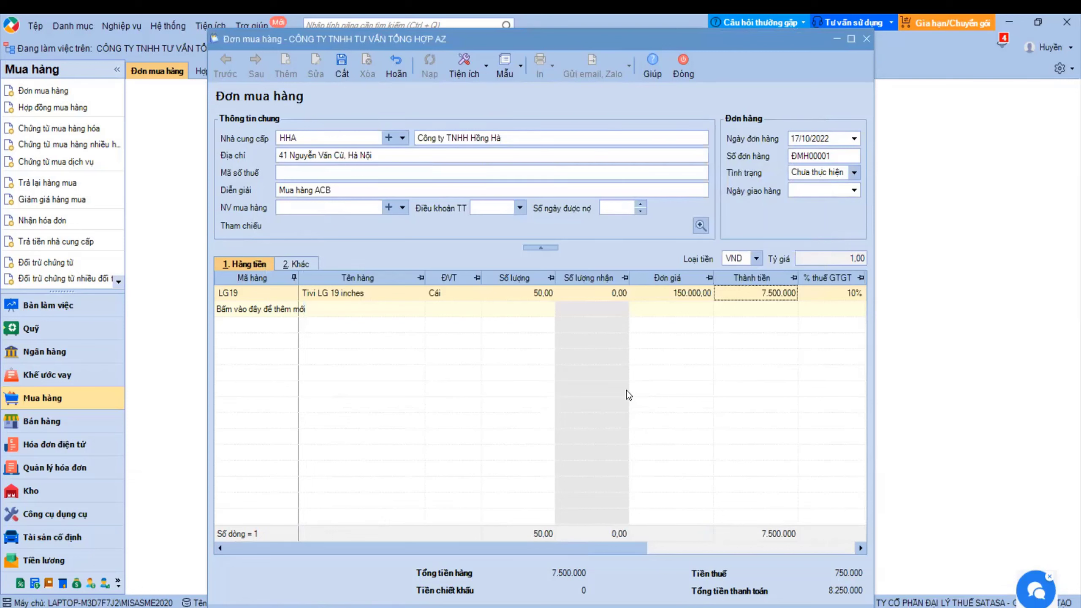
pyautogui.moveTo(489, 542); pyautogui.dragTo(446, 528)
pyautogui.click(343, 67)
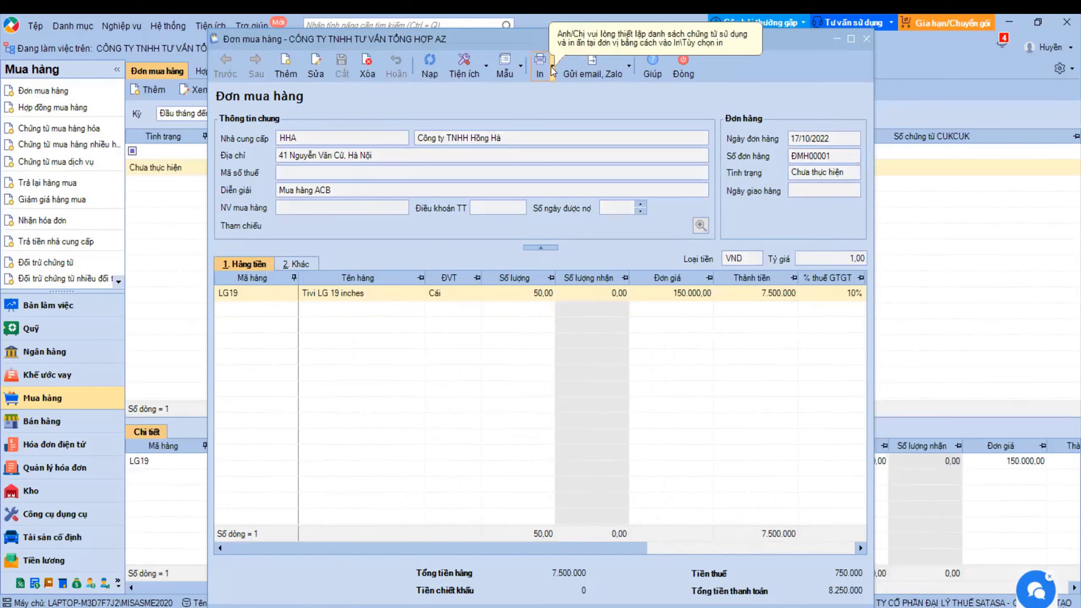
# - Look over the print and e-mail/Zalo sending options, then close the order form
pyautogui.click(553, 67)
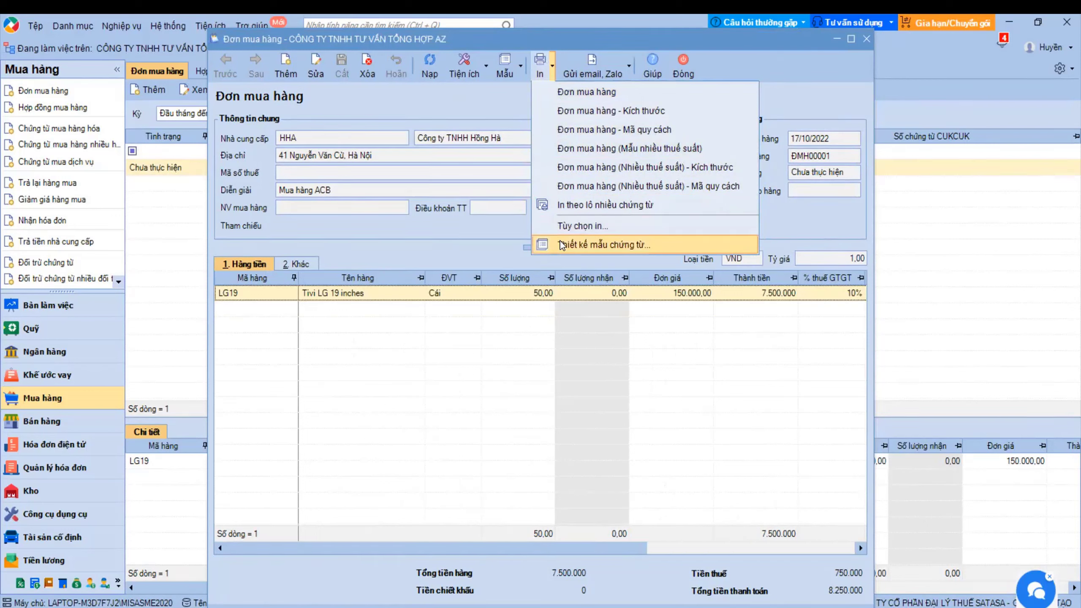
pyautogui.click(598, 73)
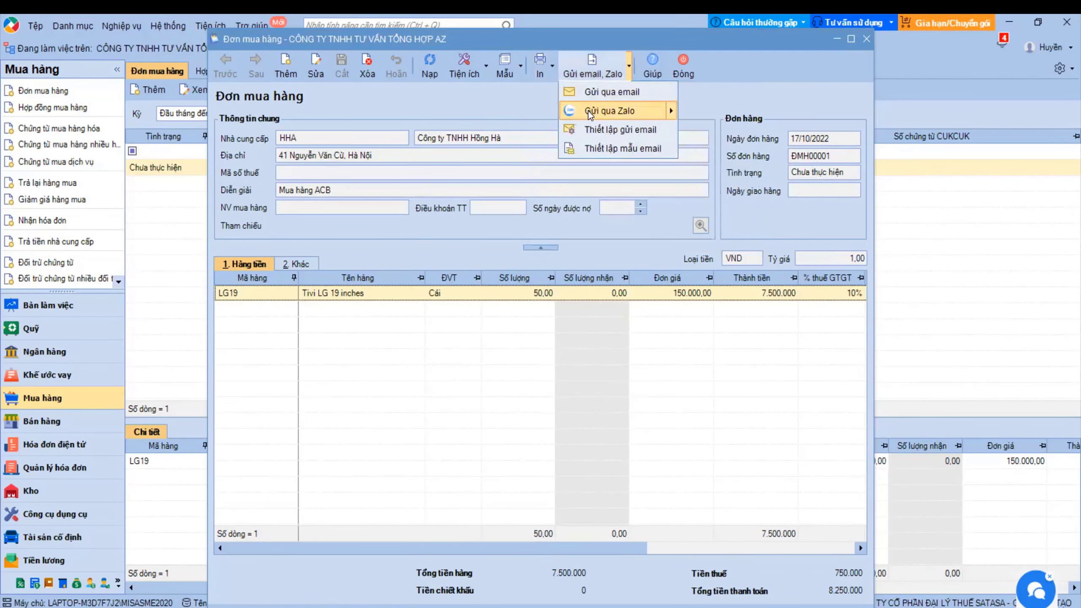
pyautogui.moveTo(589, 114)
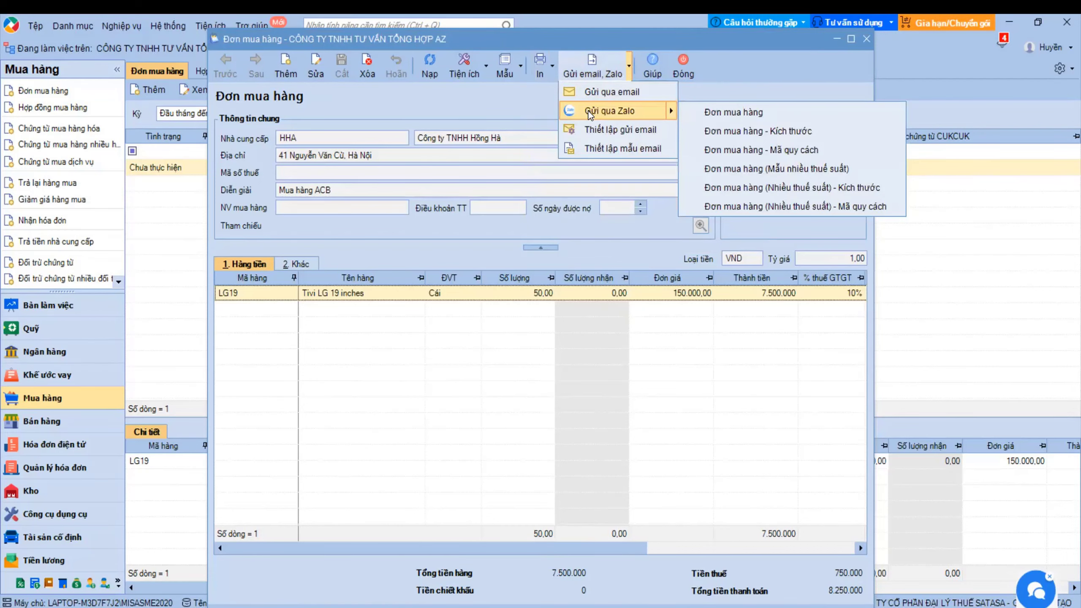
pyautogui.click(683, 65)
pyautogui.click(683, 66)
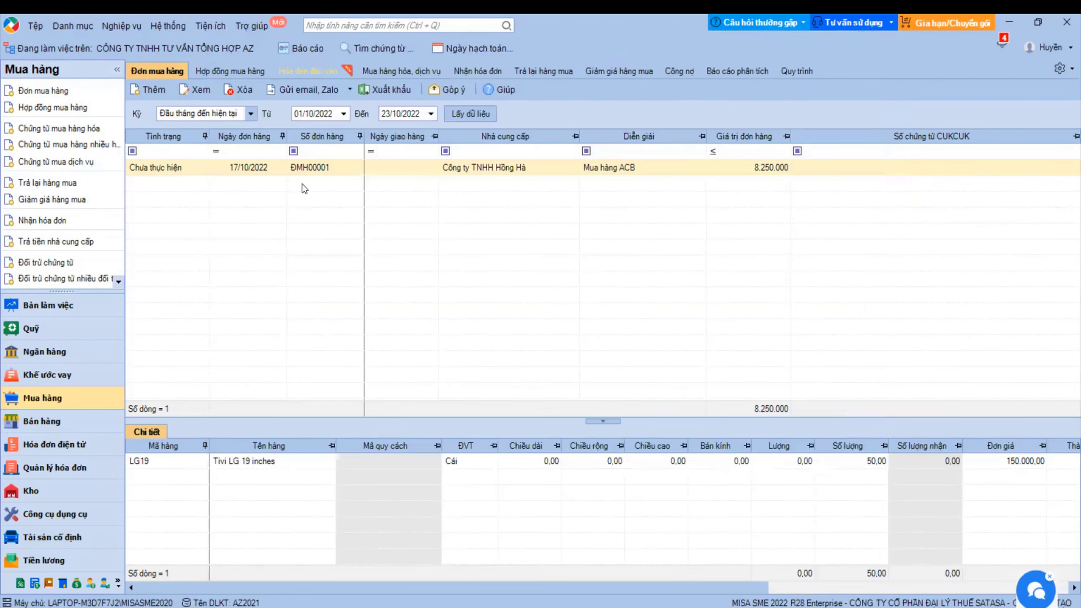
# - Open the right-click action menu for order ĐMH00001, keeping the current period and status filter
pyautogui.click(251, 166)
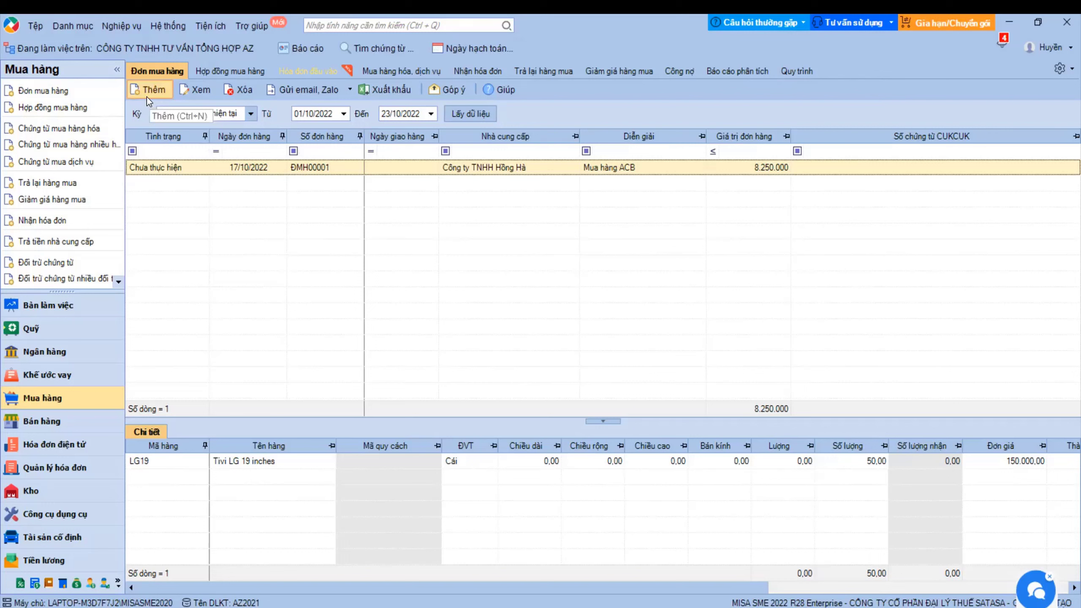
pyautogui.rightClick(191, 165)
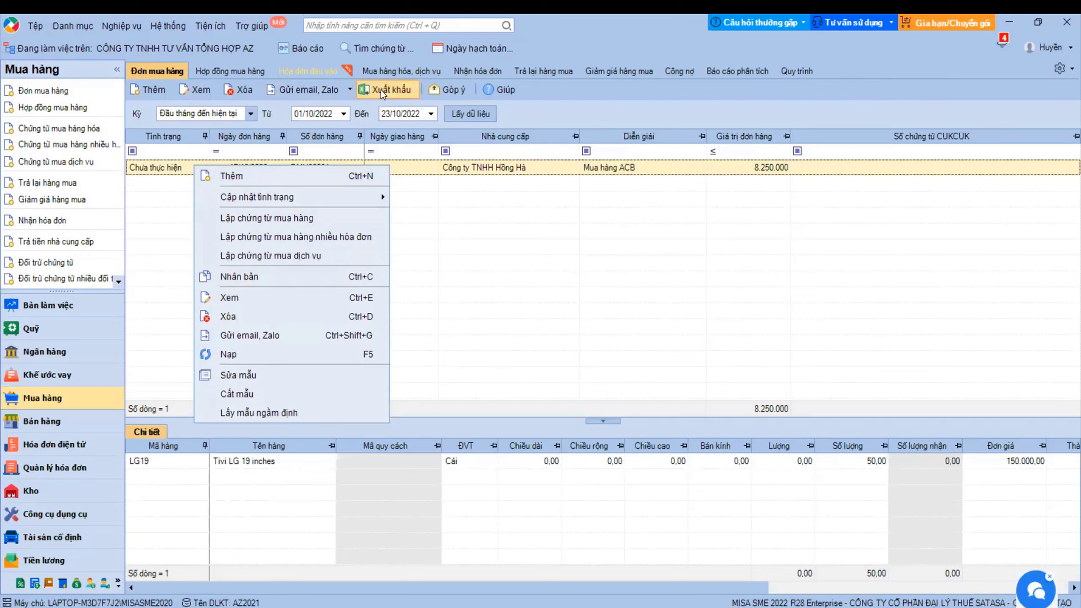
pyautogui.click(250, 113)
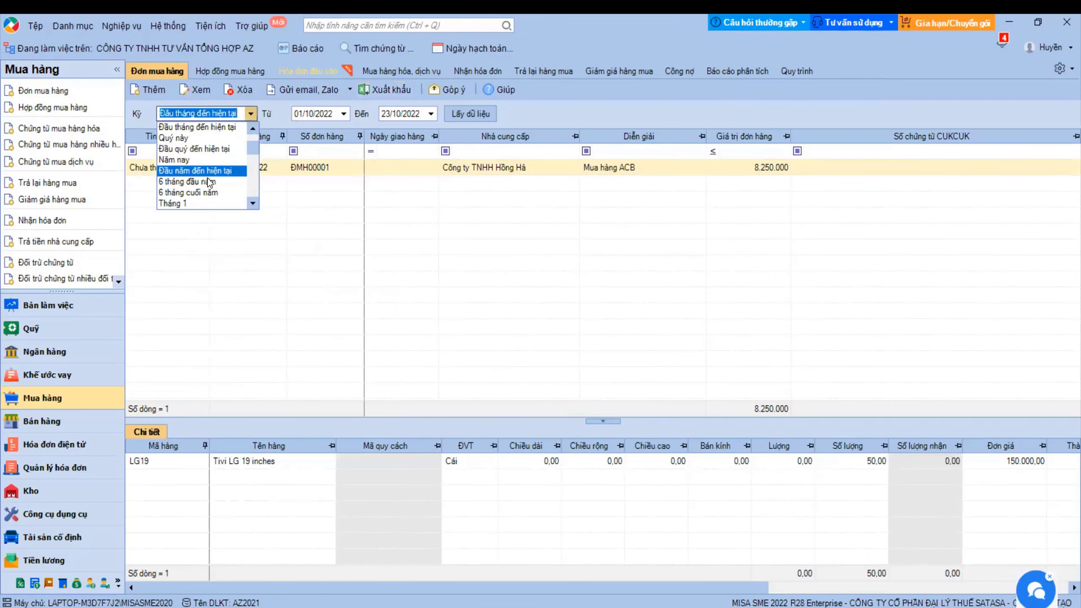
pyautogui.click(461, 115)
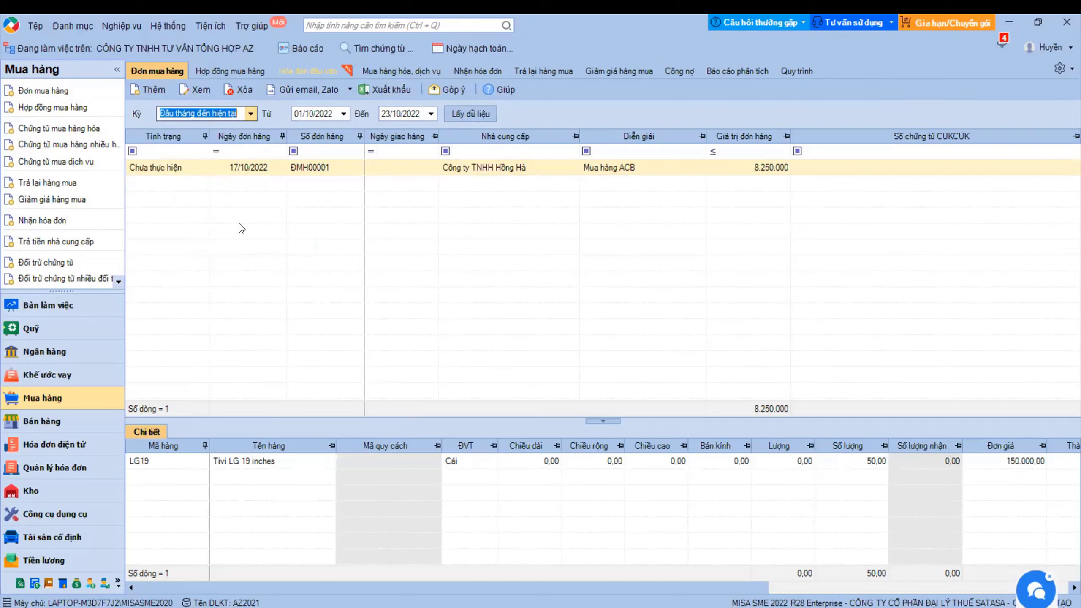
pyautogui.click(170, 151)
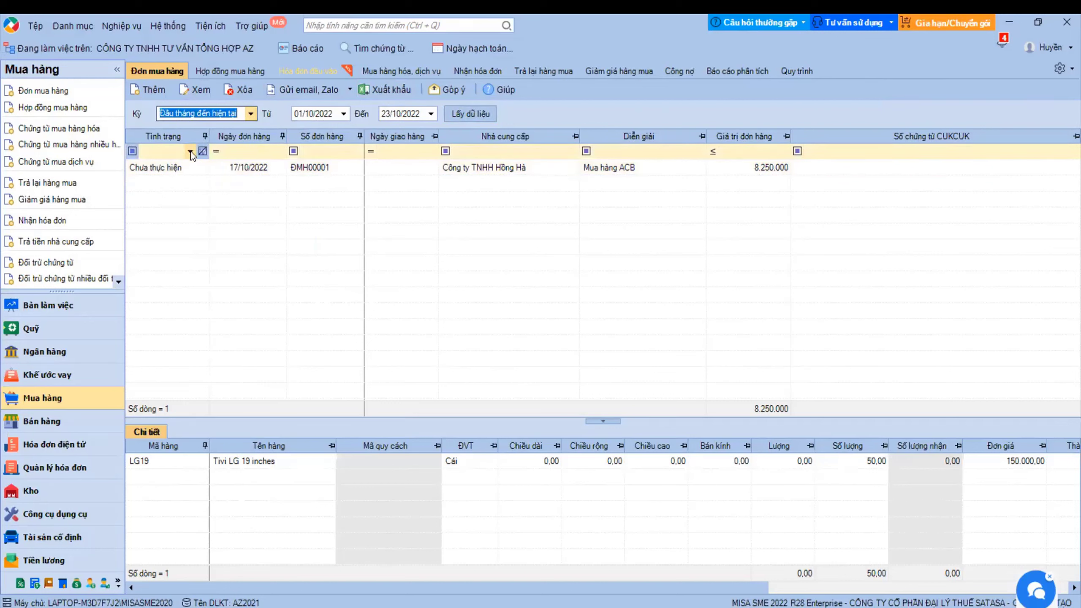
pyautogui.click(254, 168)
pyautogui.rightClick(254, 169)
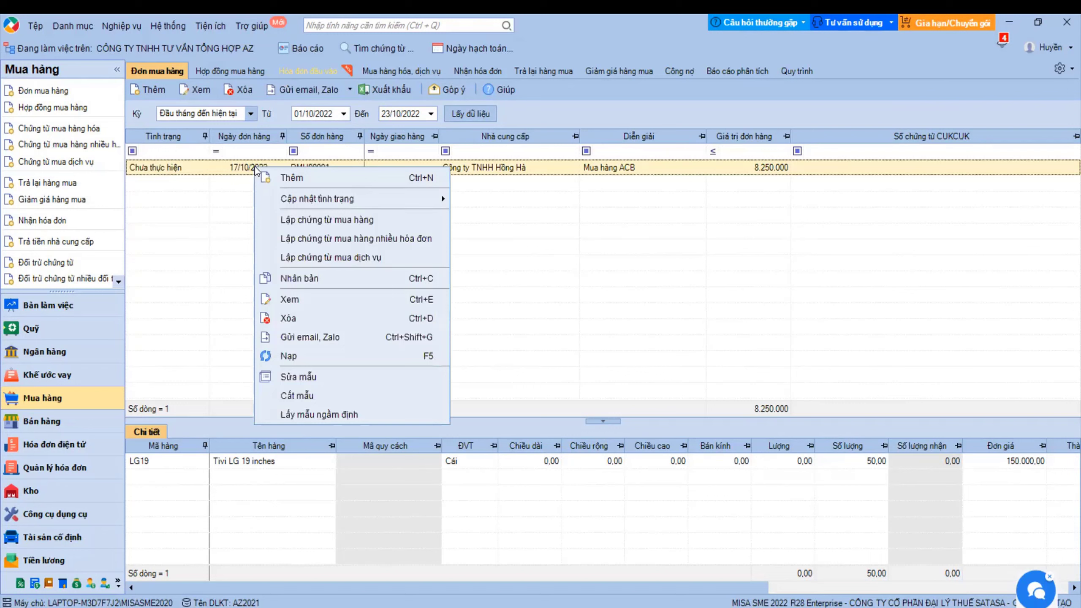
pyautogui.moveTo(344, 207)
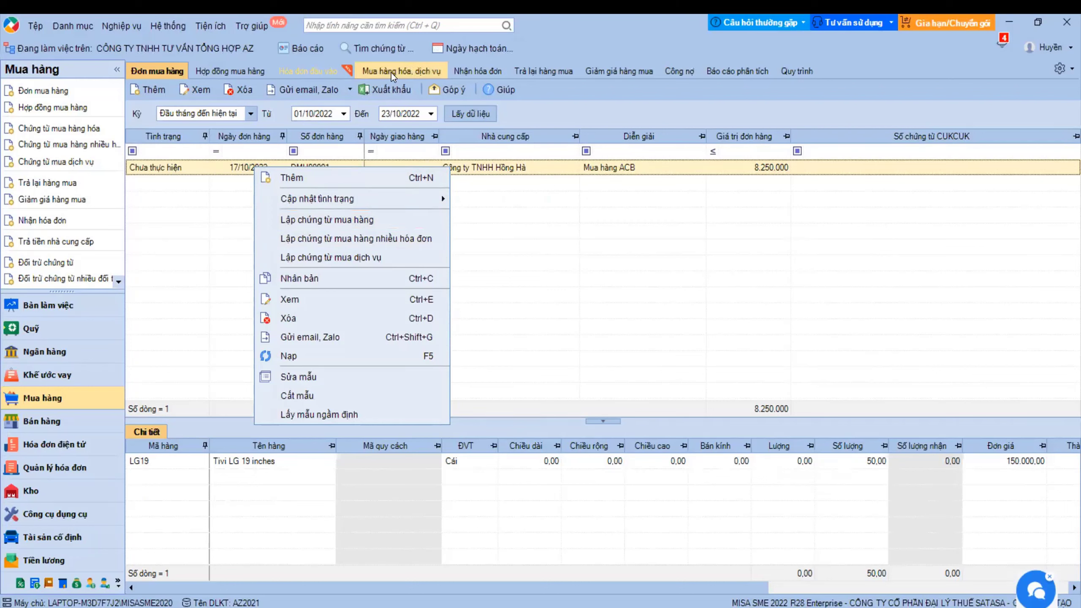
# - Create a purchase voucher from order ĐMH00001 and check the reference document picker
pyautogui.click(323, 219)
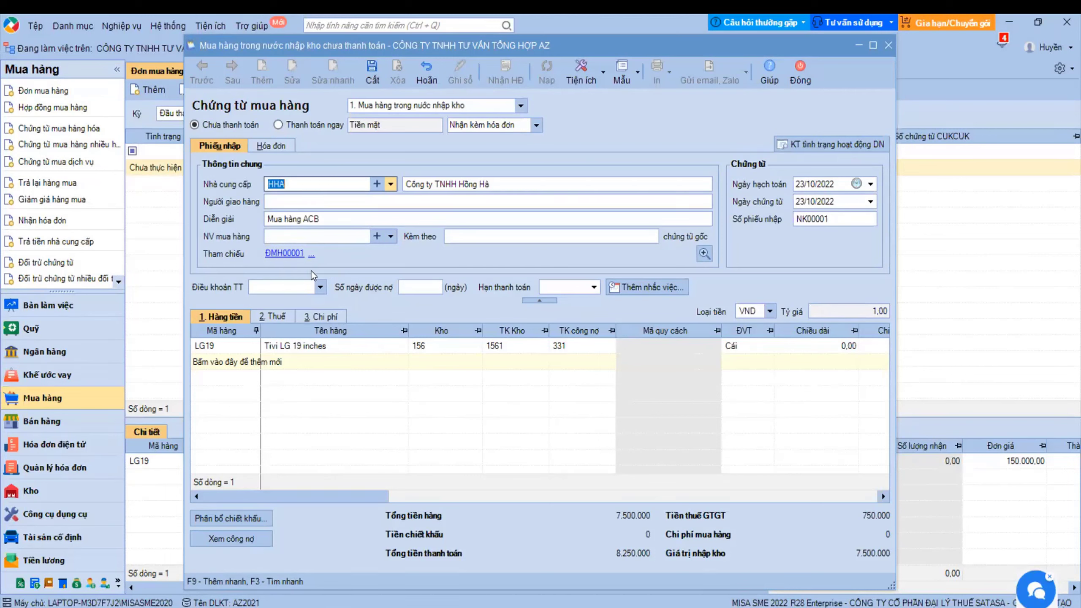
pyautogui.moveTo(314, 497); pyautogui.dragTo(782, 509)
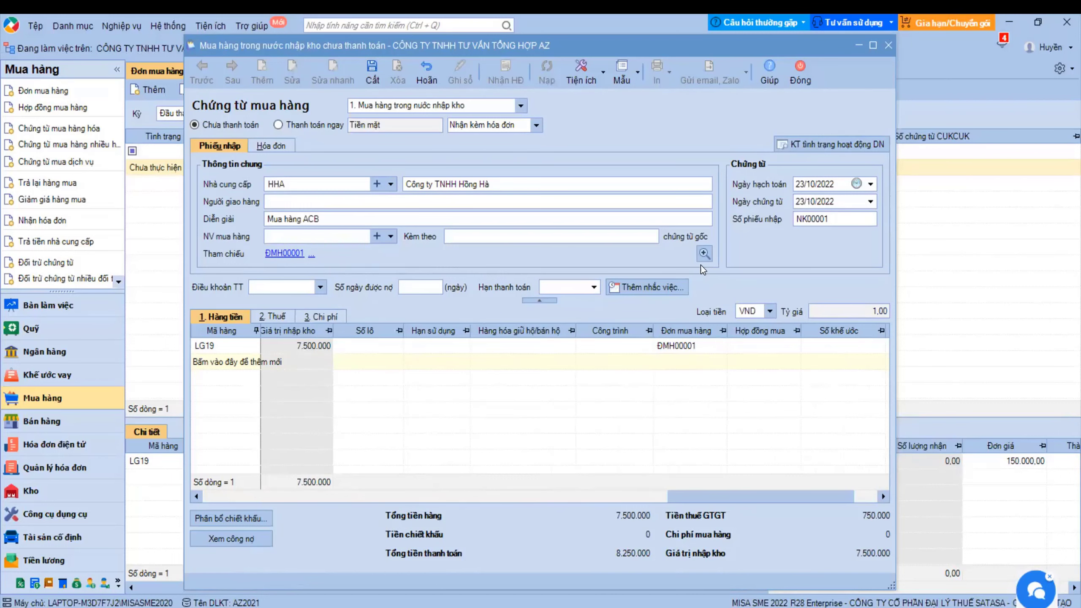
pyautogui.click(703, 254)
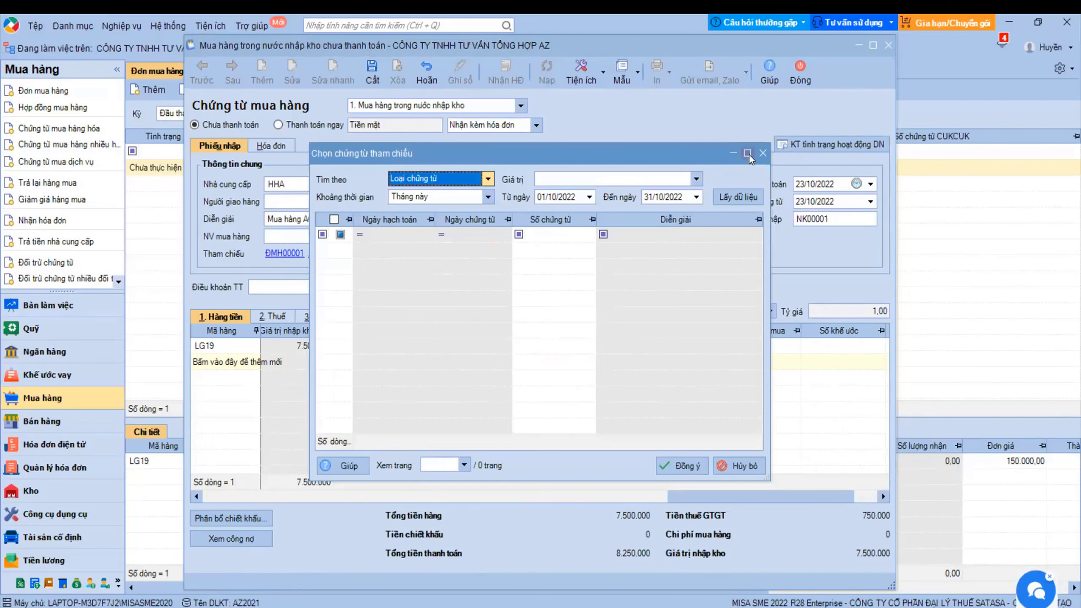
pyautogui.click(762, 153)
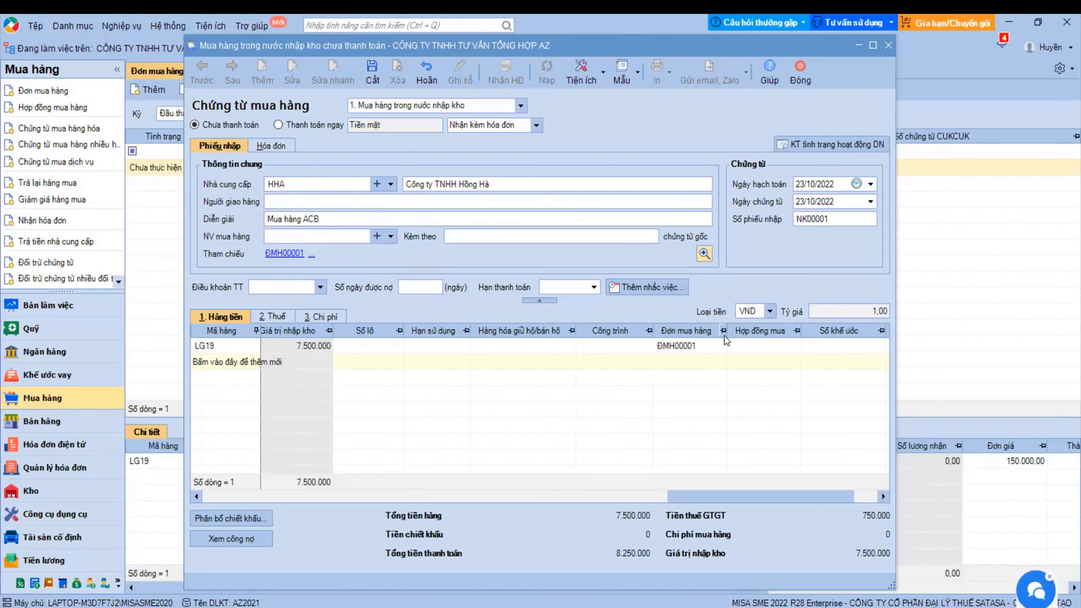
# - Set the posting date to 20/10/2022 and save voucher NK00001 with Ctrl+S
pyautogui.click(813, 184)
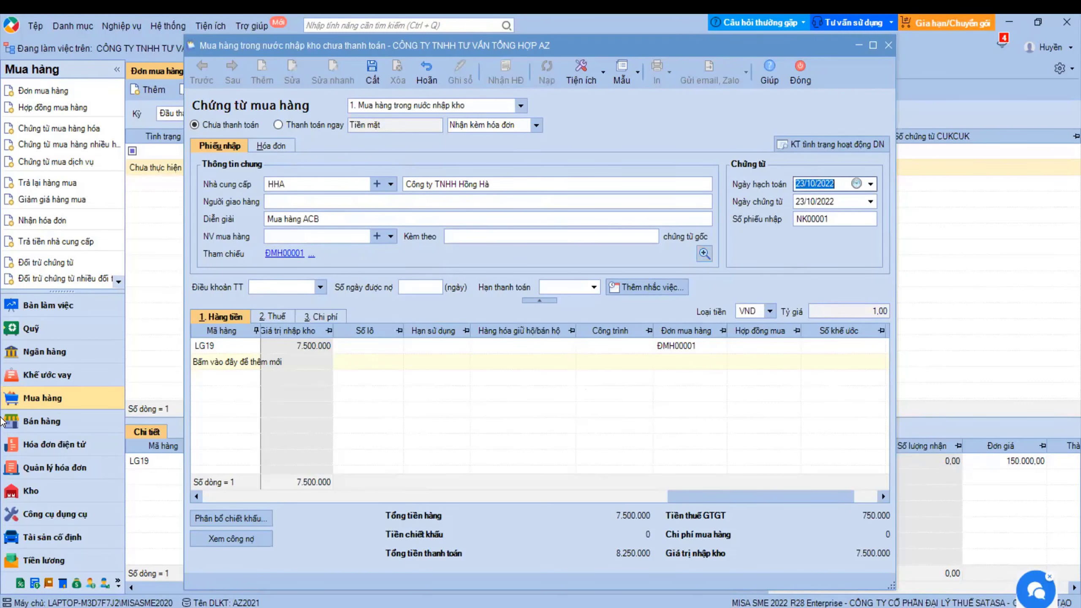
pyautogui.write('20/10/2022')
pyautogui.hotkey('ctrl', 's')
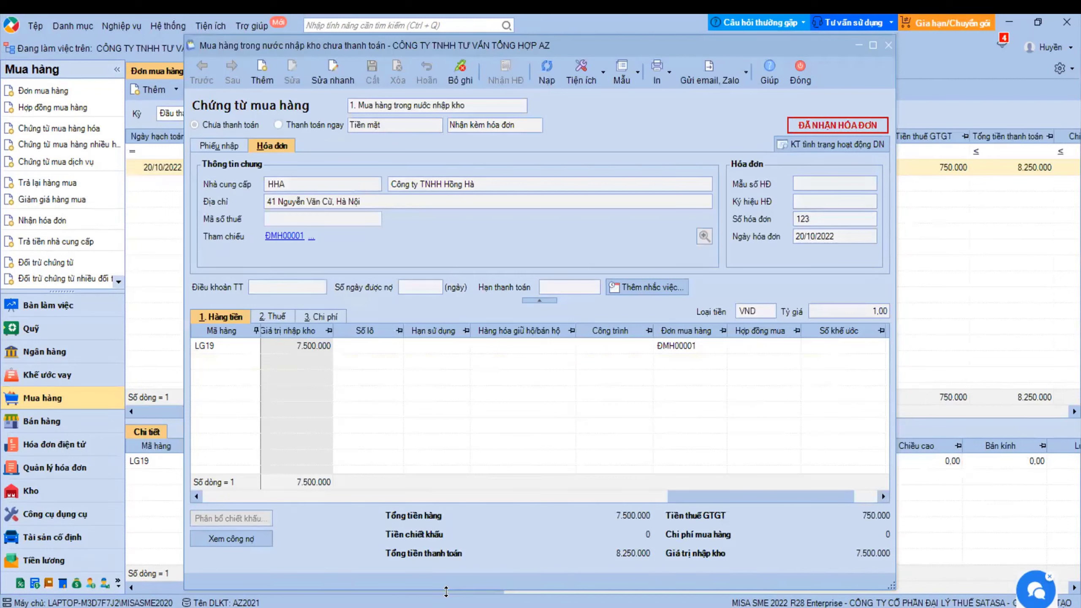
# - Review voucher NK00001's tax and goods lines and template list, then close it
pyautogui.click(276, 323)
pyautogui.click(276, 322)
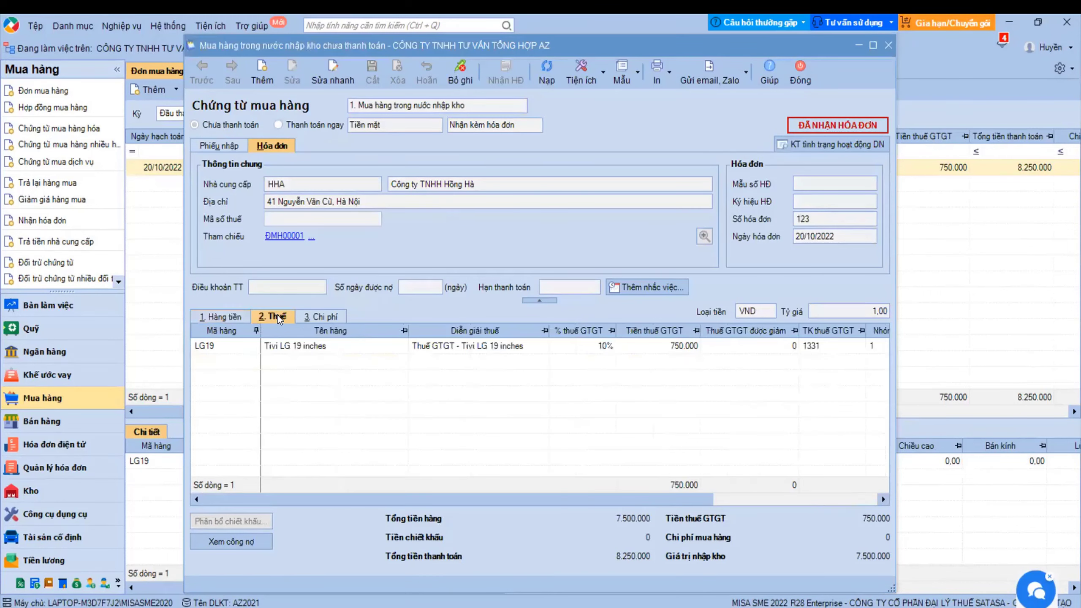
pyautogui.click(244, 322)
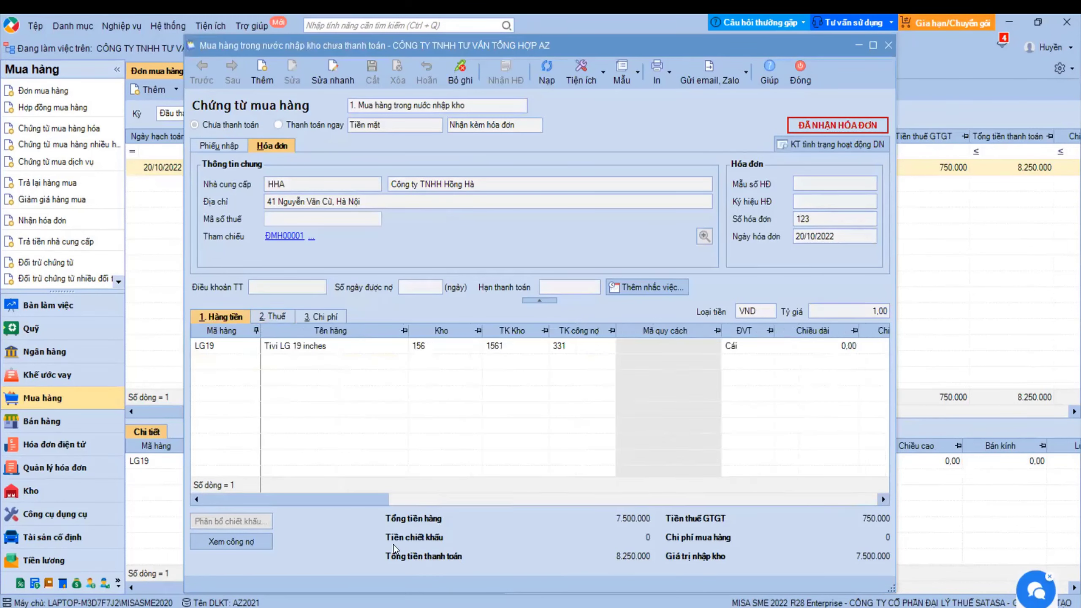
pyautogui.moveTo(343, 499); pyautogui.dragTo(538, 509)
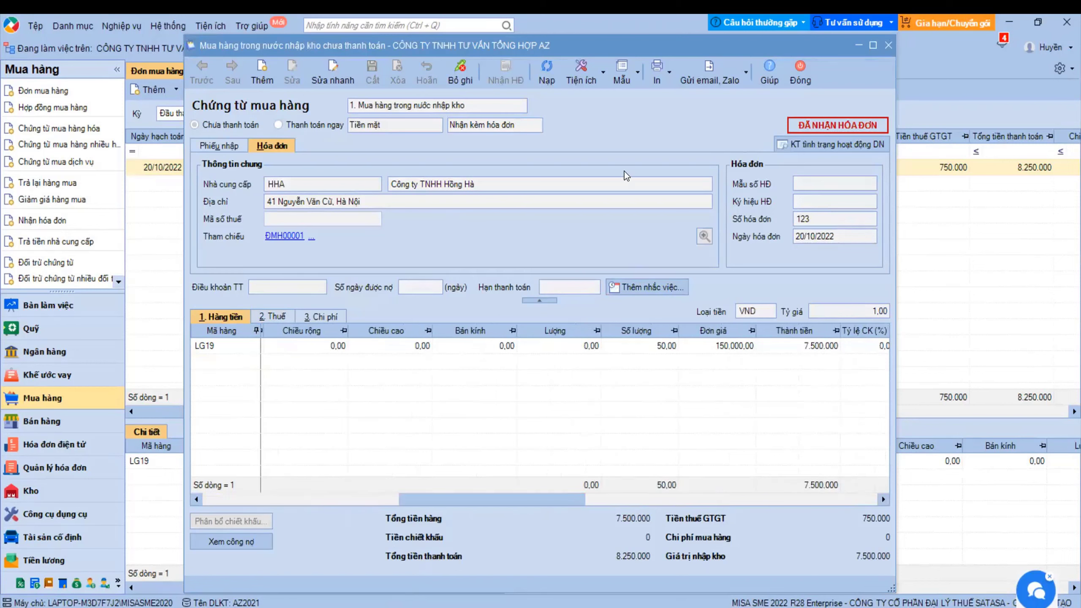
pyautogui.click(637, 86)
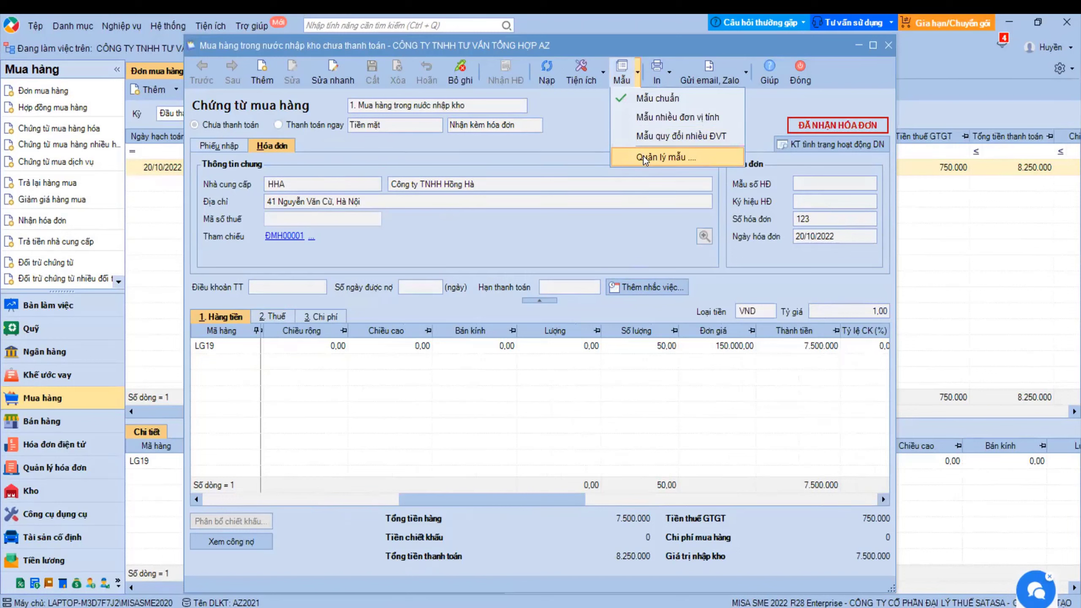
pyautogui.click(582, 339)
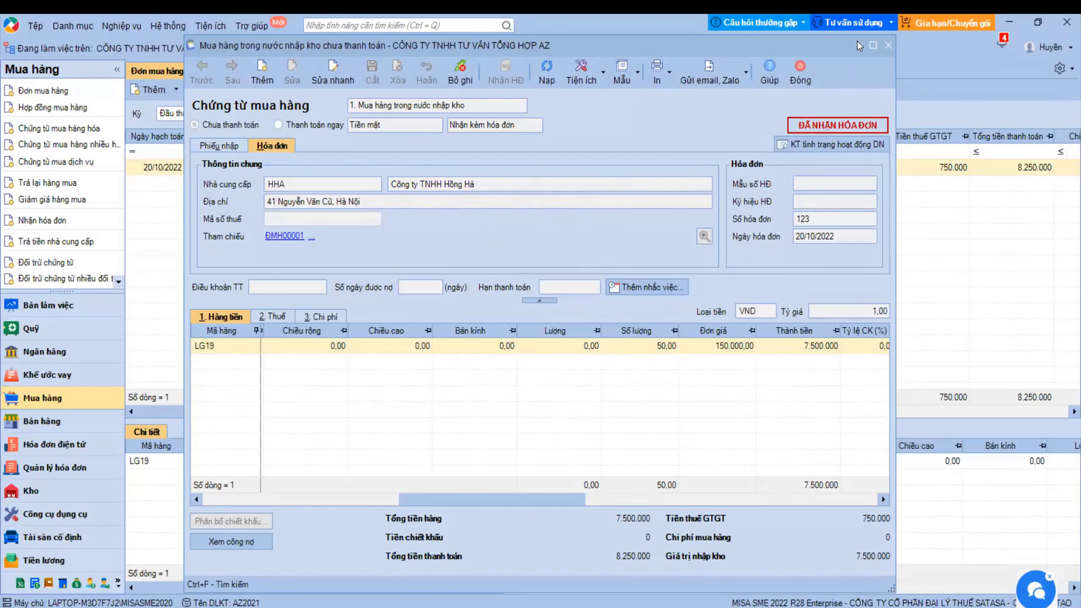
pyautogui.press('Escape')
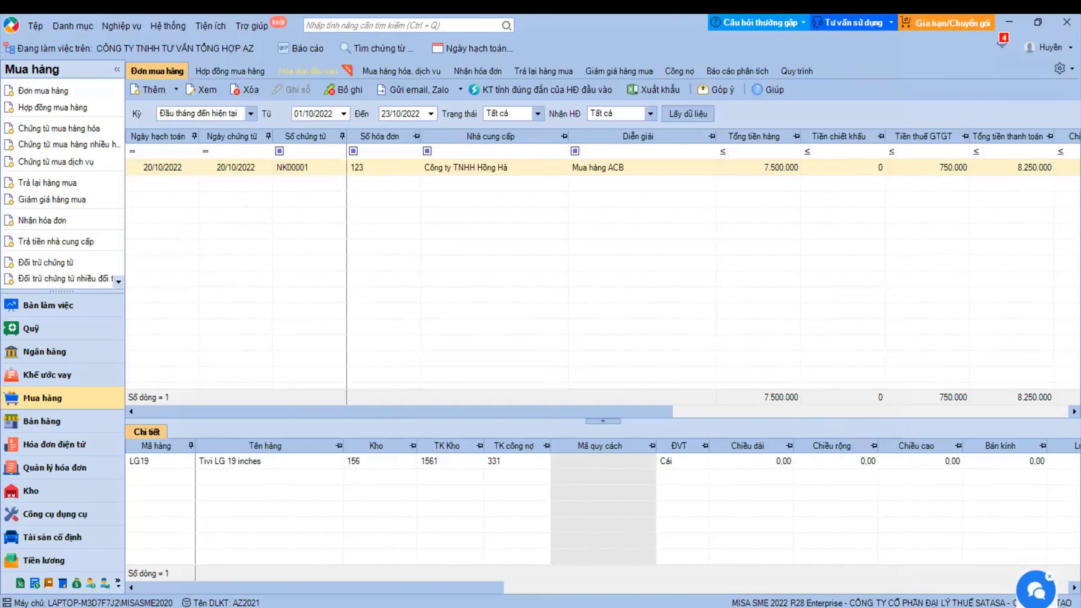
# - Return to the purchase orders list and check its status filter without changing it
pyautogui.moveTo(204, 411); pyautogui.dragTo(150, 371)
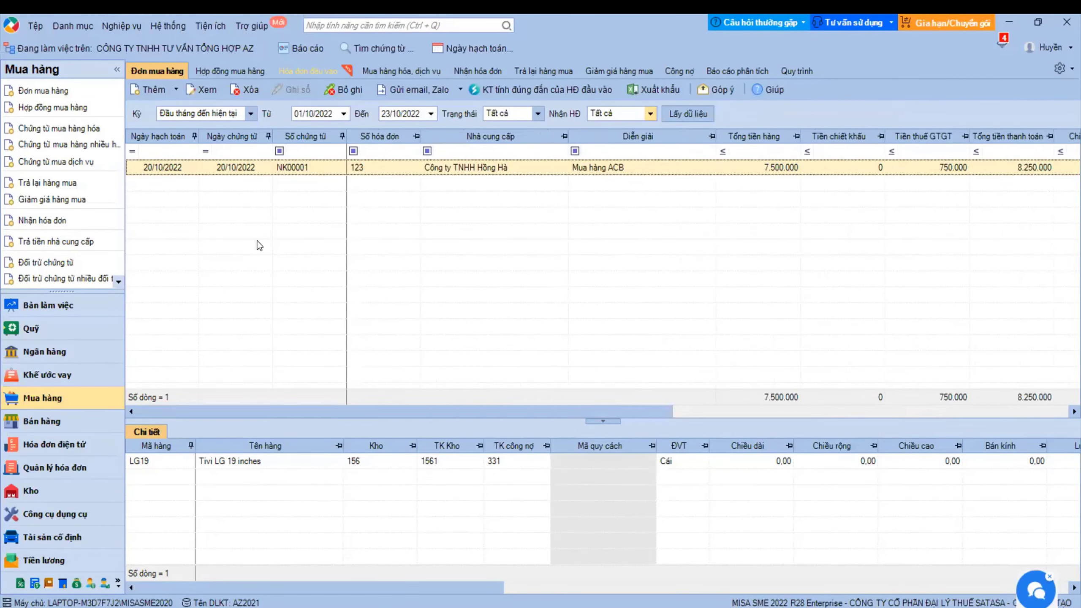
pyautogui.click(235, 73)
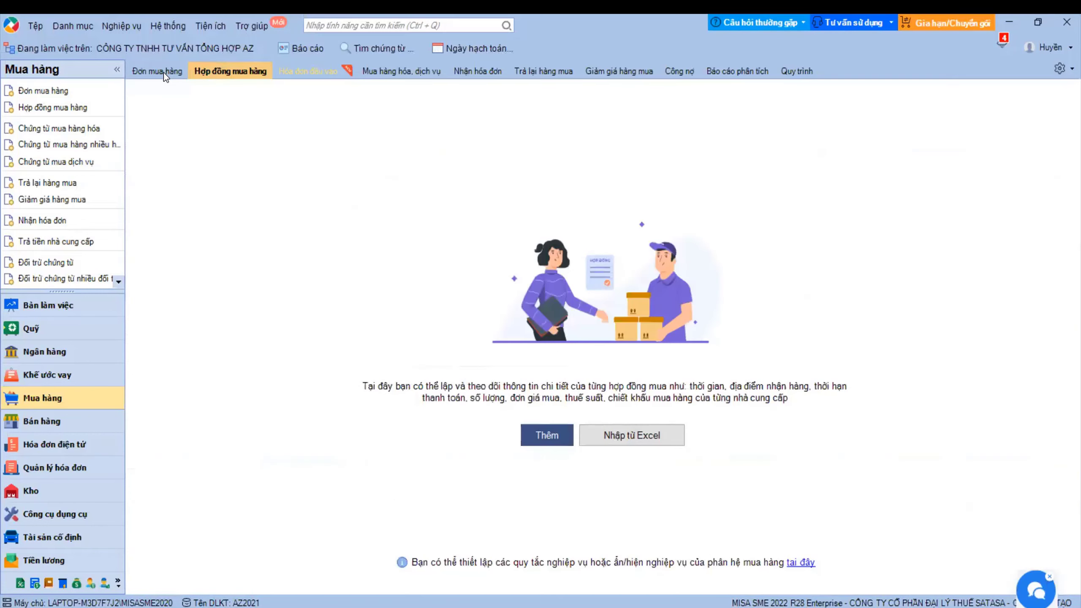
pyautogui.click(164, 73)
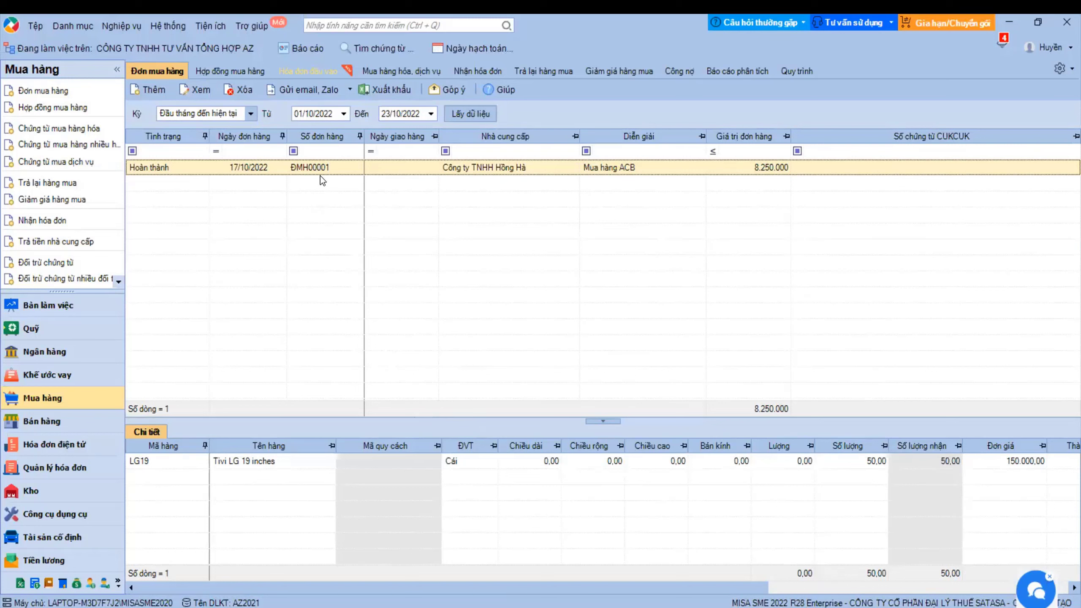
pyautogui.click(141, 152)
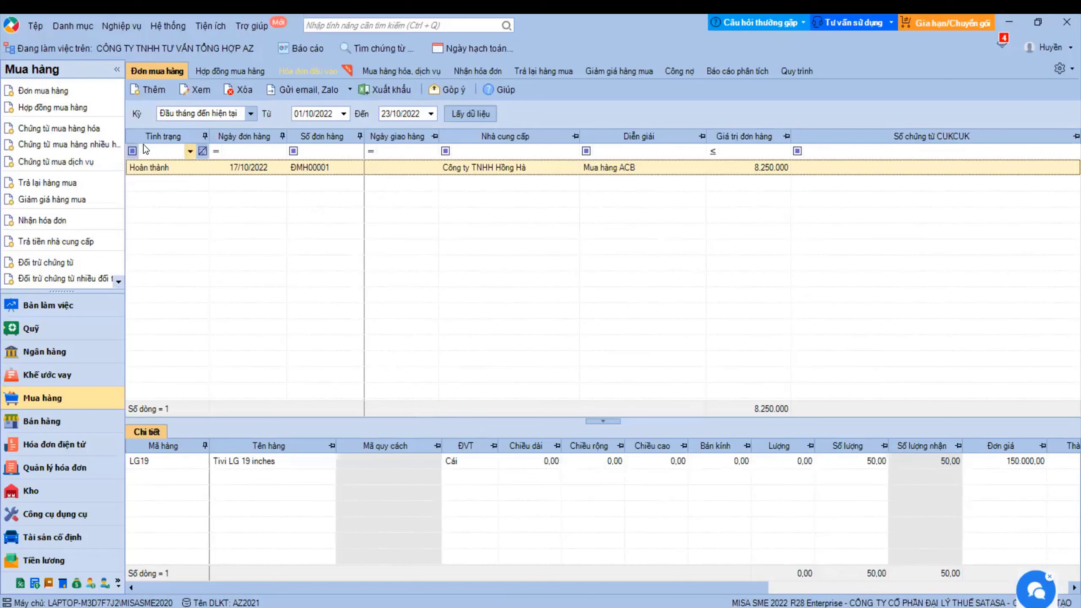
pyautogui.click(157, 174)
# - Start new purchase order ĐMH00002 for supplier HLIEN, Công ty TNHH Hà Liên
pyautogui.click(231, 70)
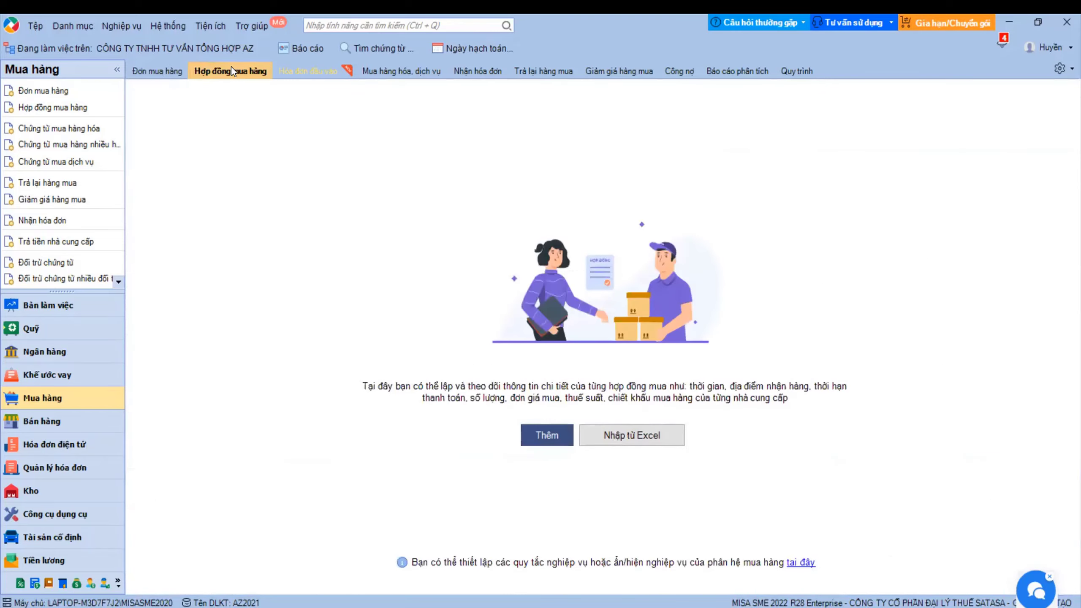
pyautogui.click(154, 71)
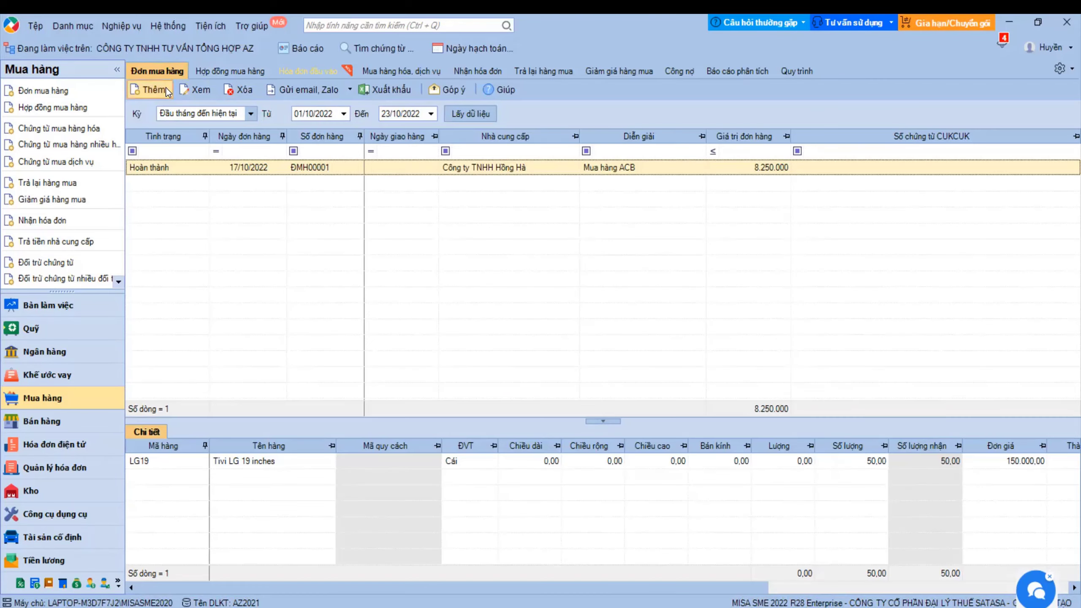
pyautogui.click(152, 92)
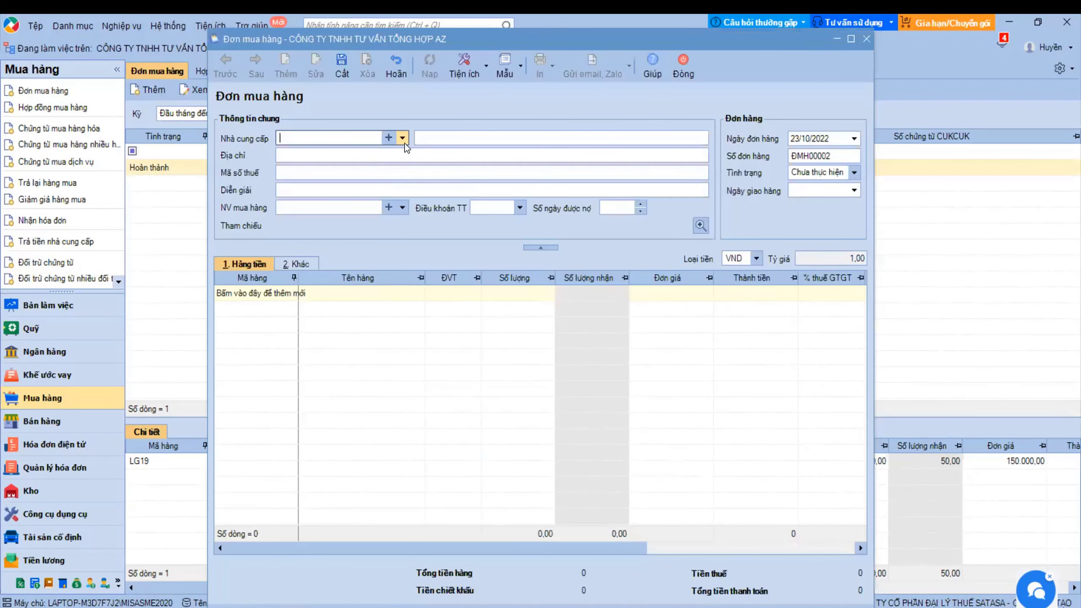
pyautogui.click(402, 138)
pyautogui.click(346, 180)
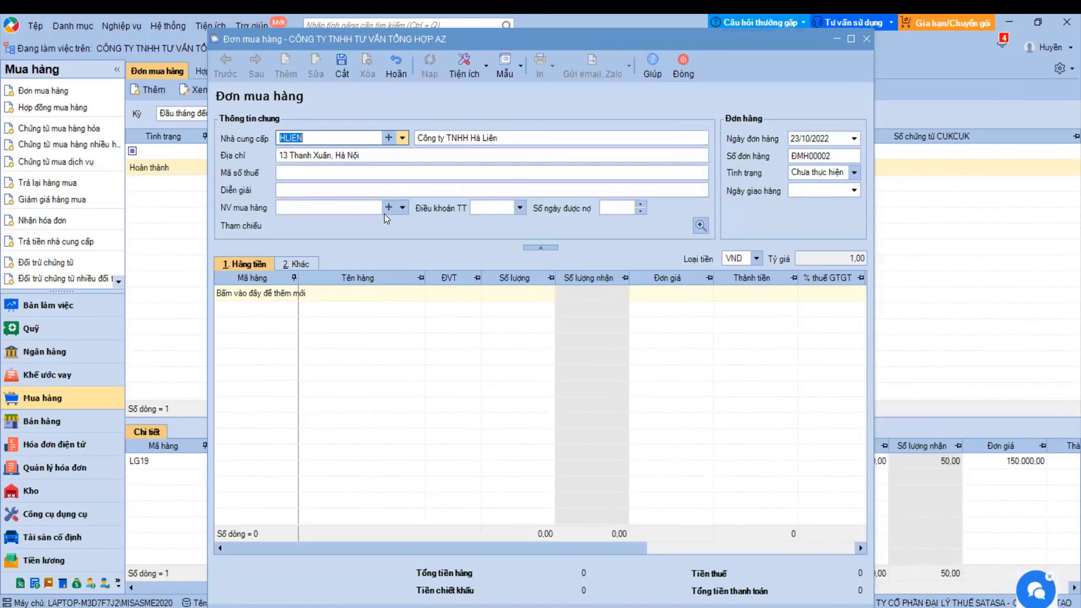
# - Add item LPXD to purchase order ĐMH00002, save it, and start a new purchase contract
pyautogui.click(304, 301)
pyautogui.click(292, 293)
pyautogui.click(383, 316)
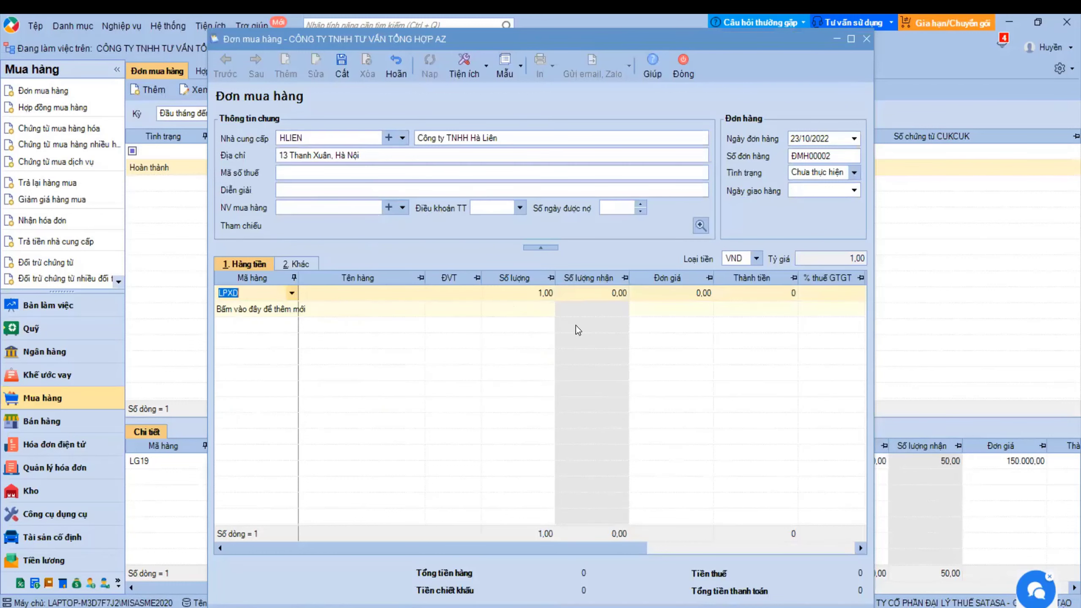
pyautogui.hotkey('ctrl', 's')
pyautogui.click(243, 72)
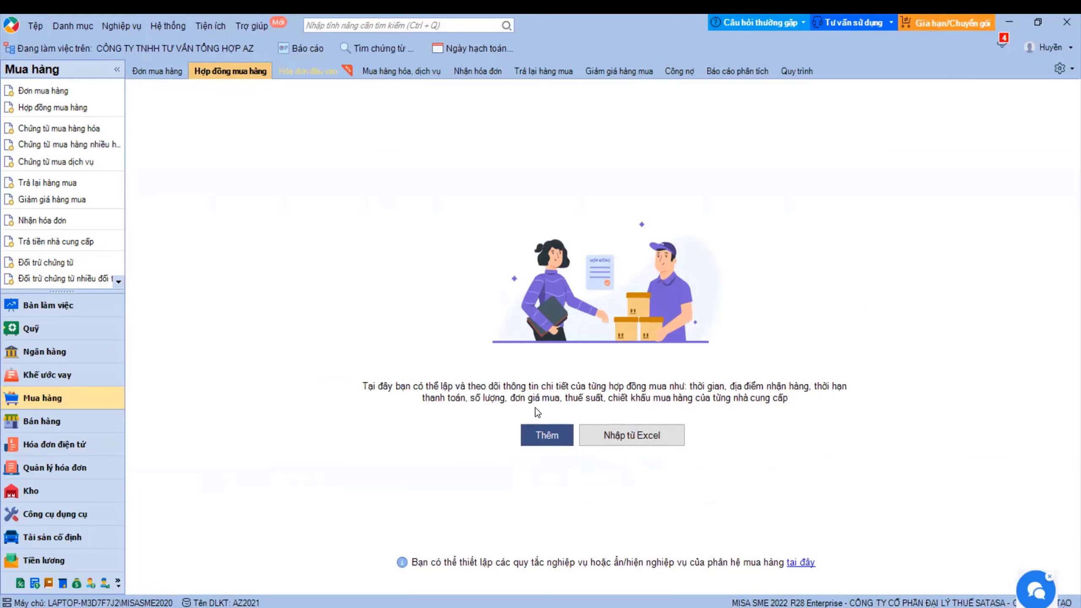
pyautogui.click(536, 439)
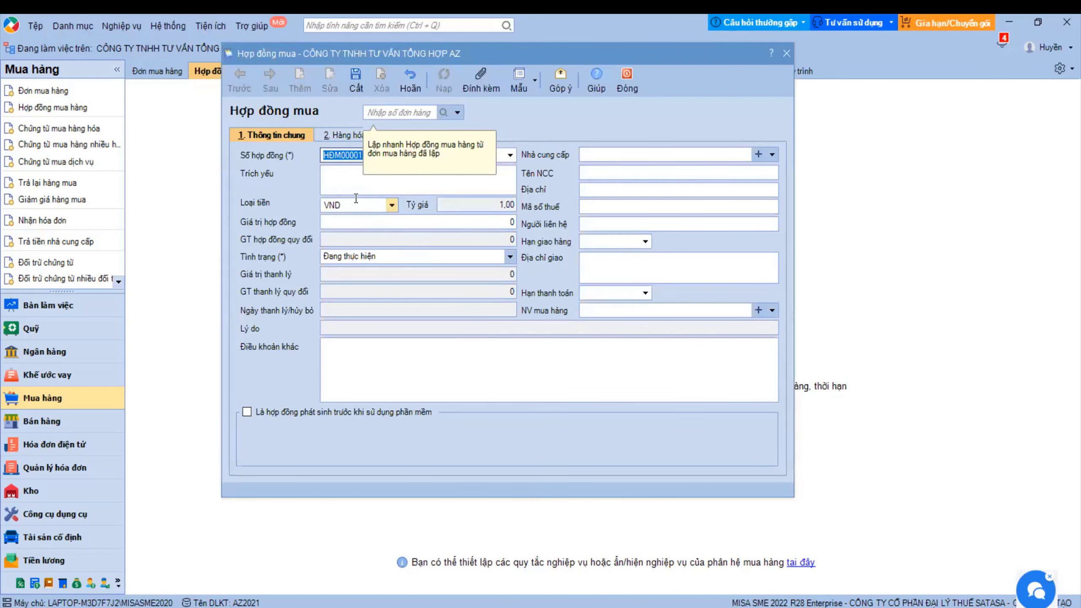
# - Build contract HĐM00001 from order ĐMH00002, check its LPXD line at 56.000, and save it
pyautogui.click(346, 179)
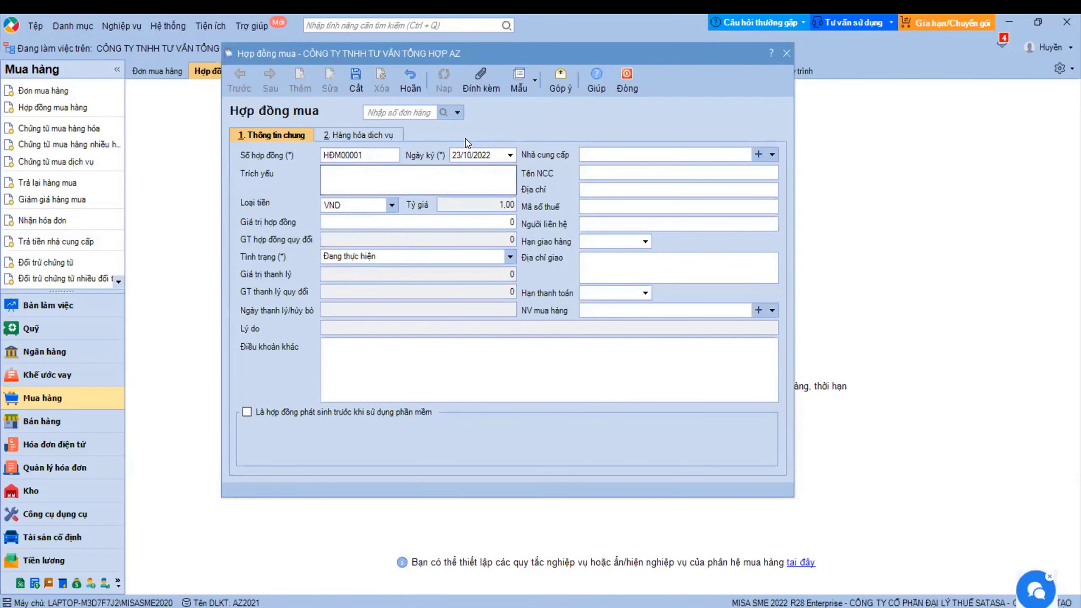
pyautogui.click(458, 112)
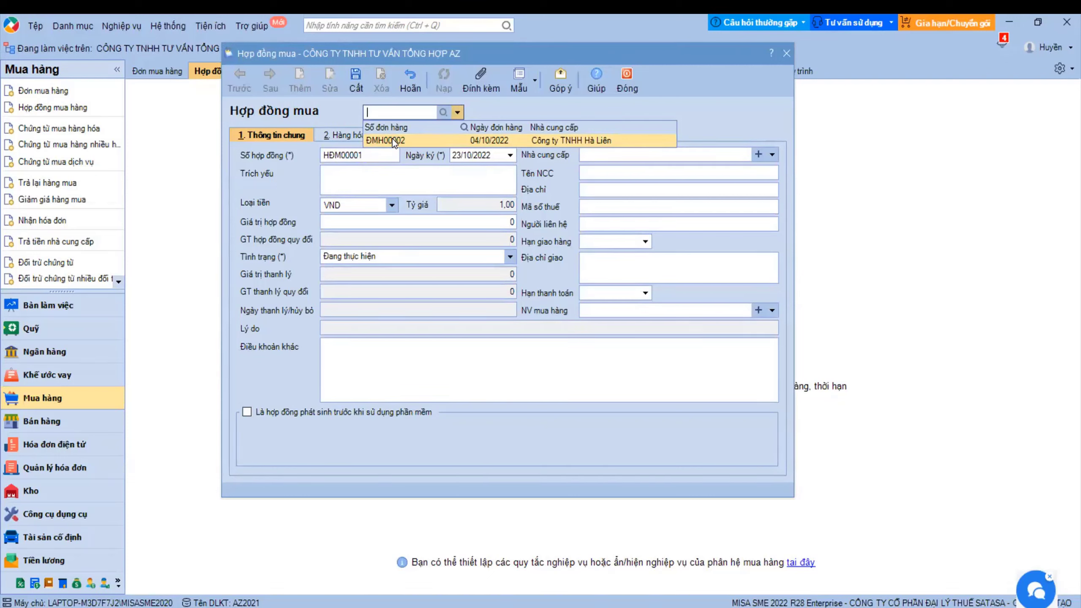
pyautogui.click(391, 140)
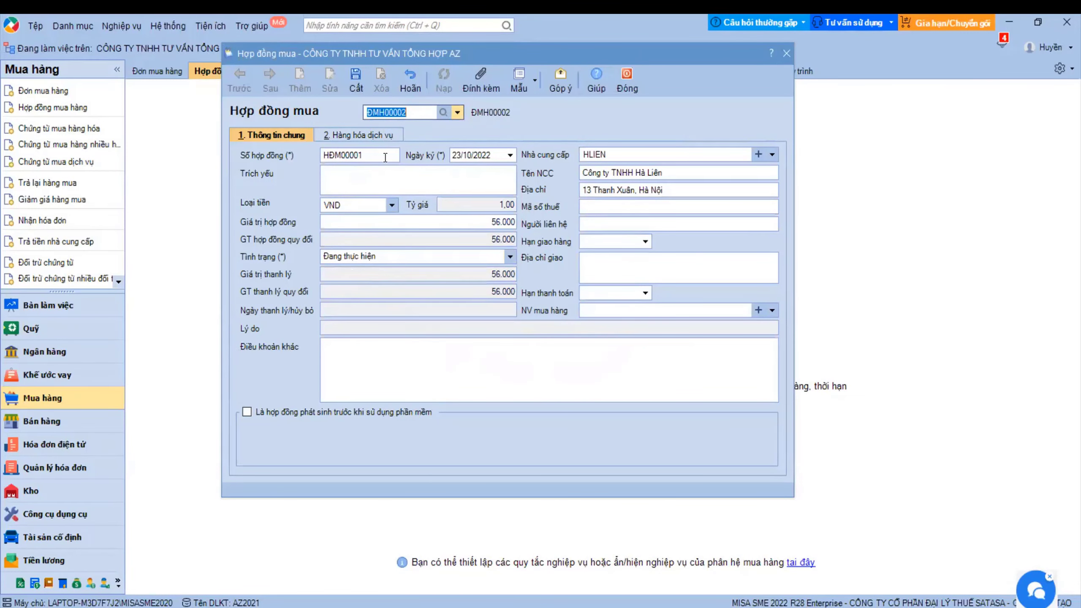
pyautogui.click(364, 134)
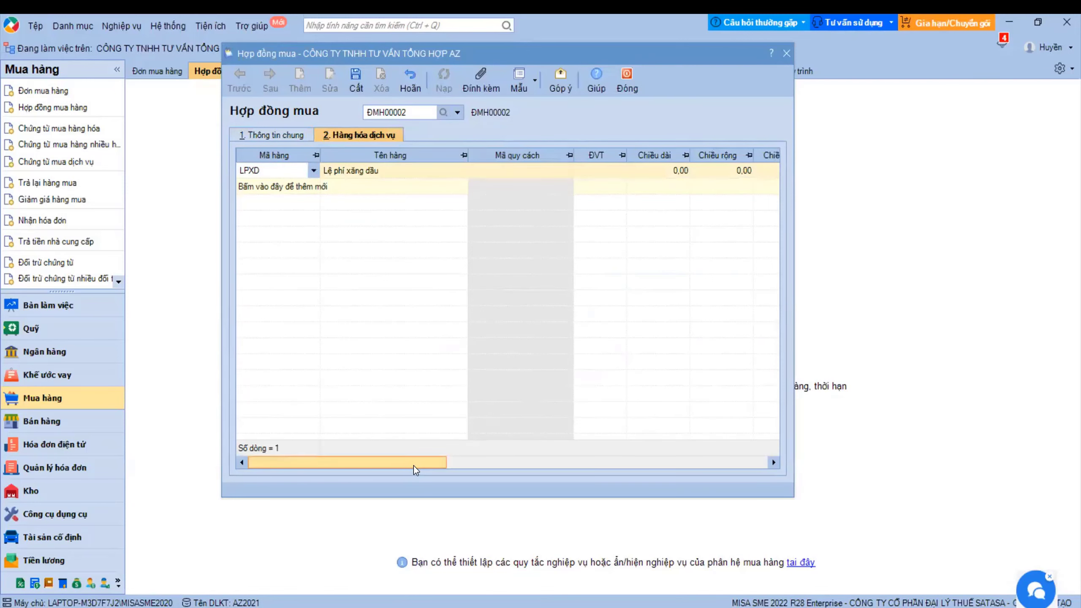
pyautogui.moveTo(414, 464); pyautogui.dragTo(679, 446)
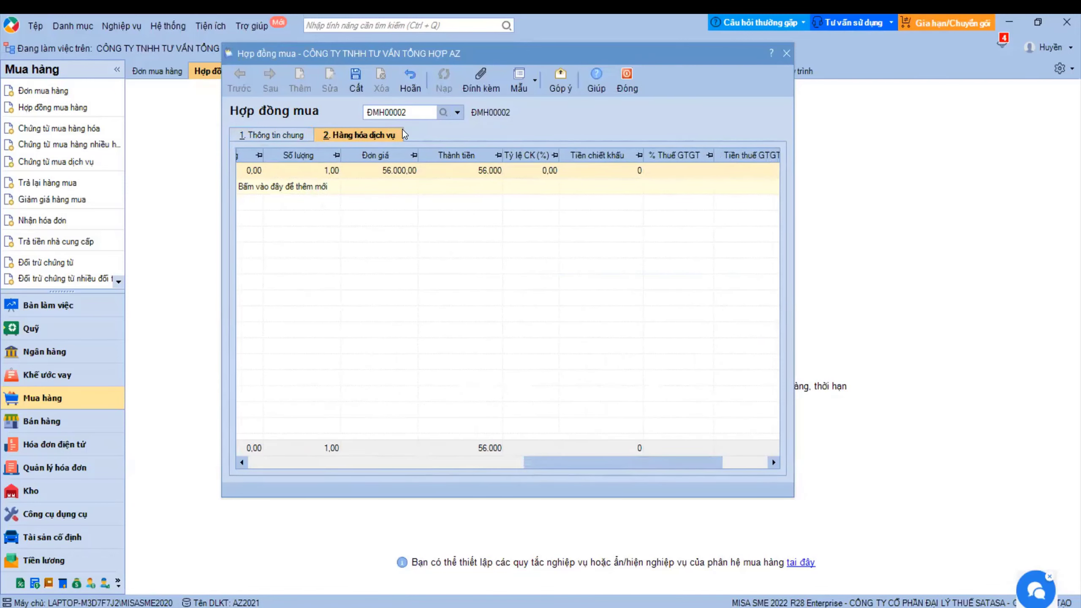
pyautogui.click(357, 78)
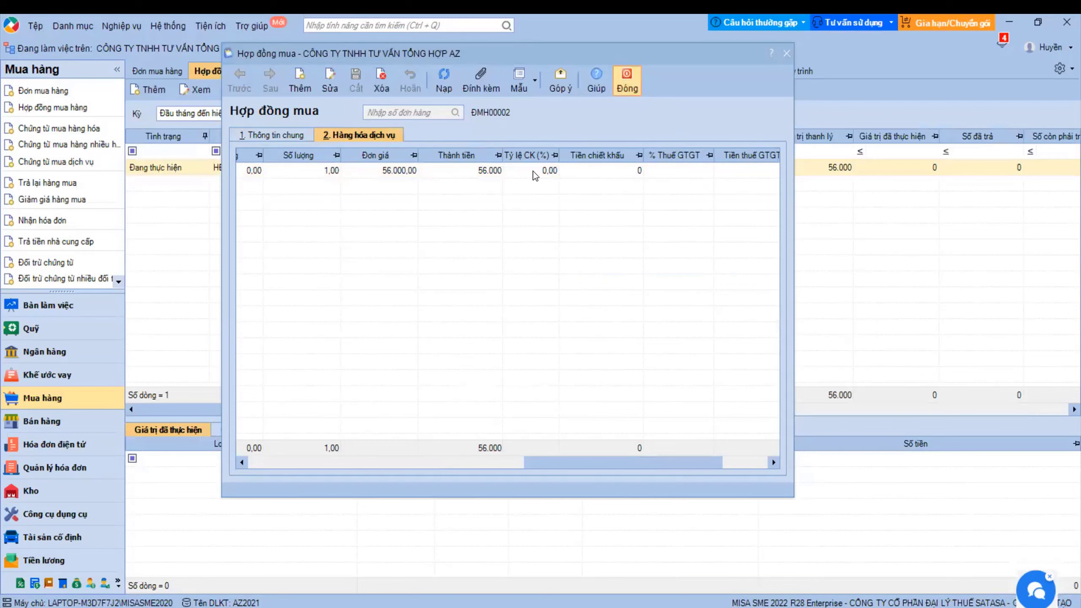
# - Close the contract, review order ĐMH00002 in the orders list, then reopen contract HĐM00001
pyautogui.press('Escape')
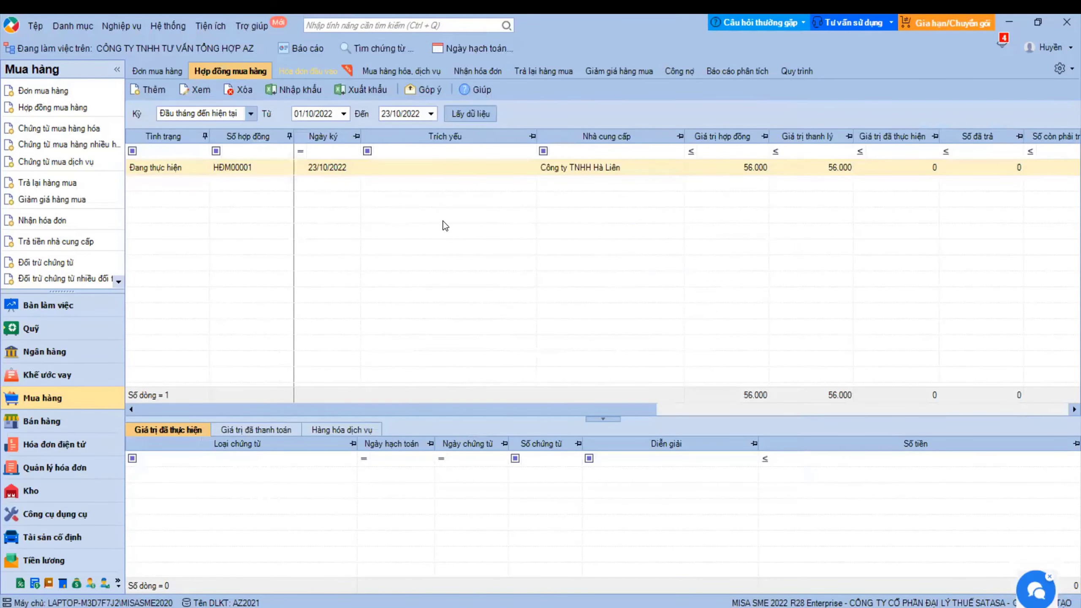
pyautogui.click(156, 73)
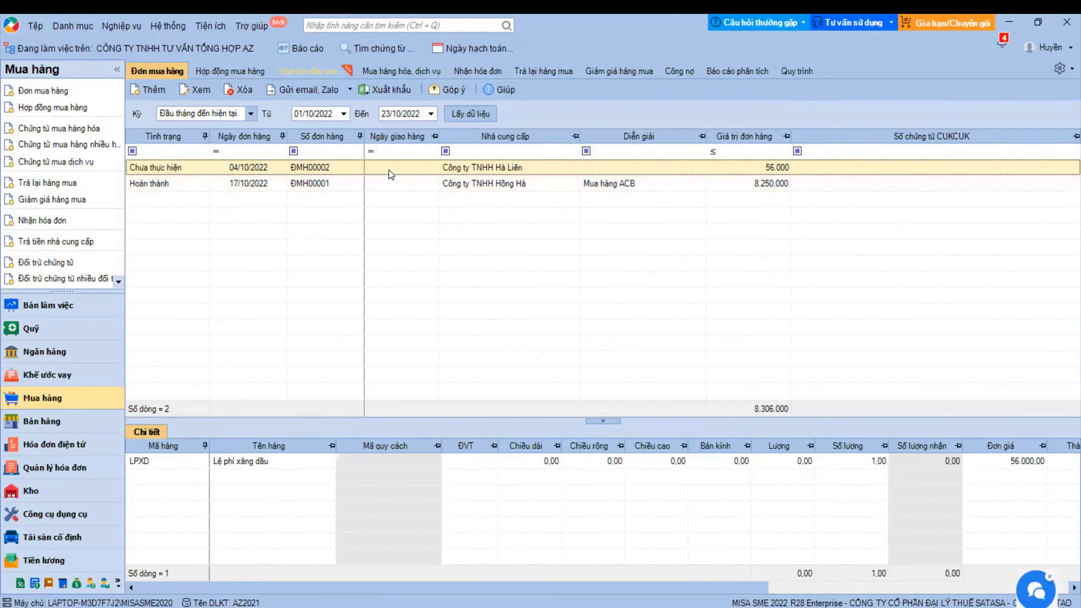
pyautogui.doubleClick(449, 194)
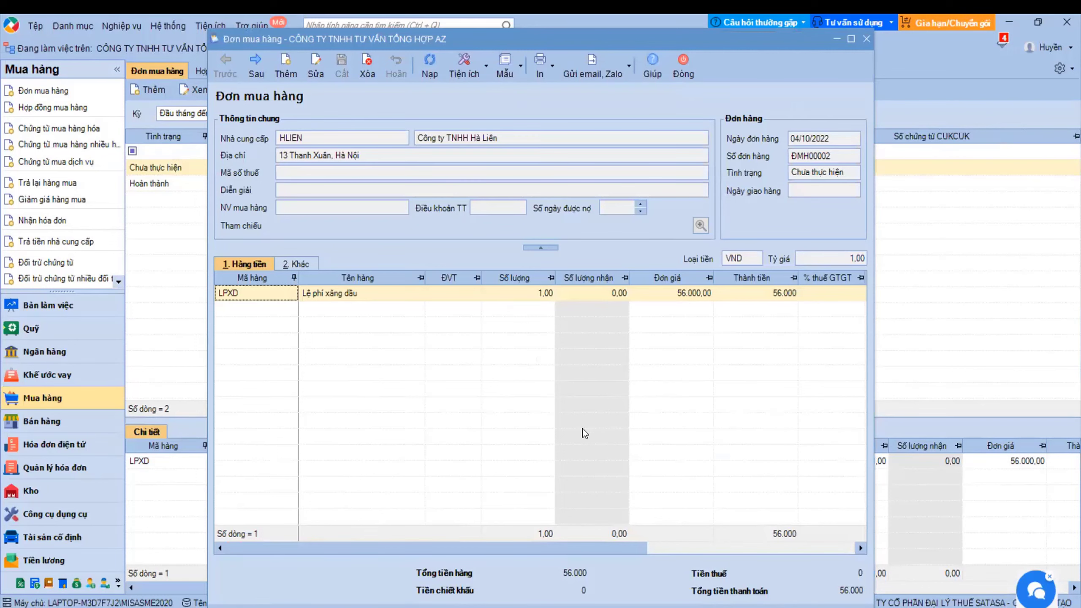
pyautogui.click(866, 39)
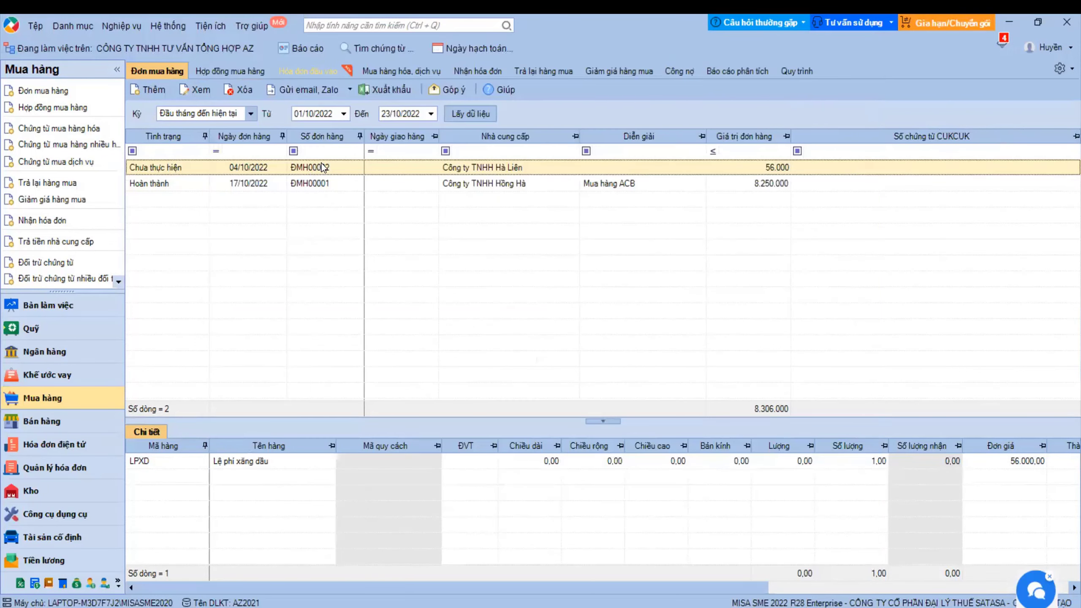
pyautogui.click(232, 70)
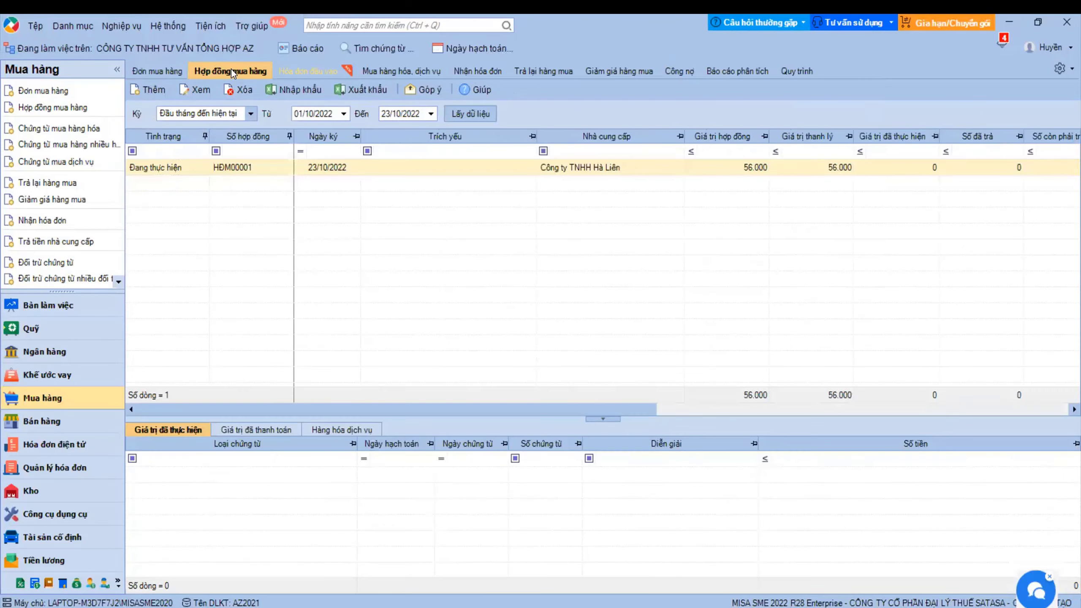
pyautogui.doubleClick(322, 169)
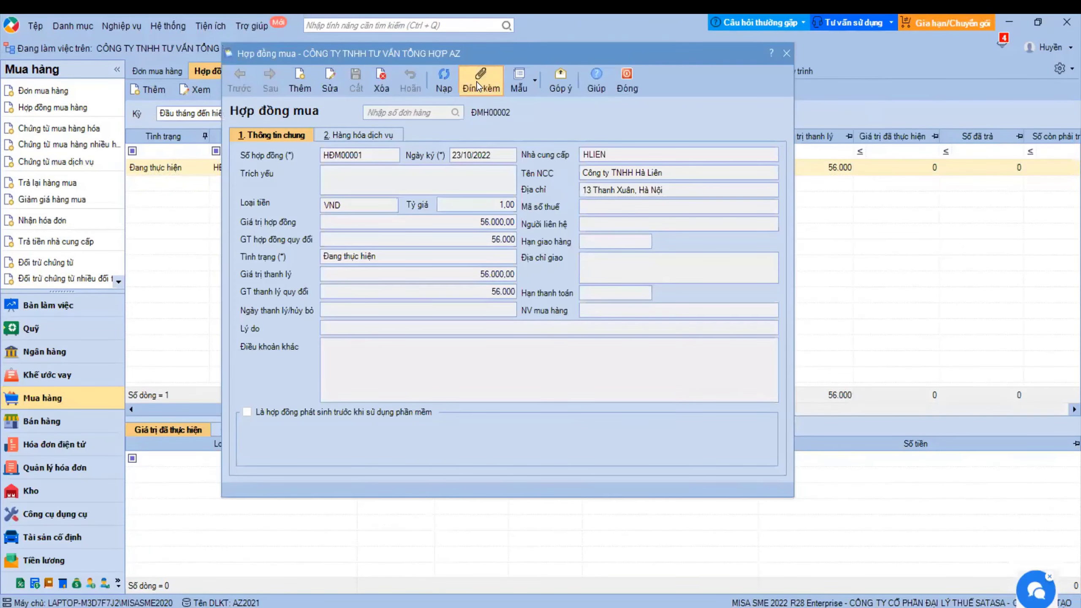
# - Start a new attachment for HĐM00001, cancel it, and close the contract without attaching anything
pyautogui.click(478, 77)
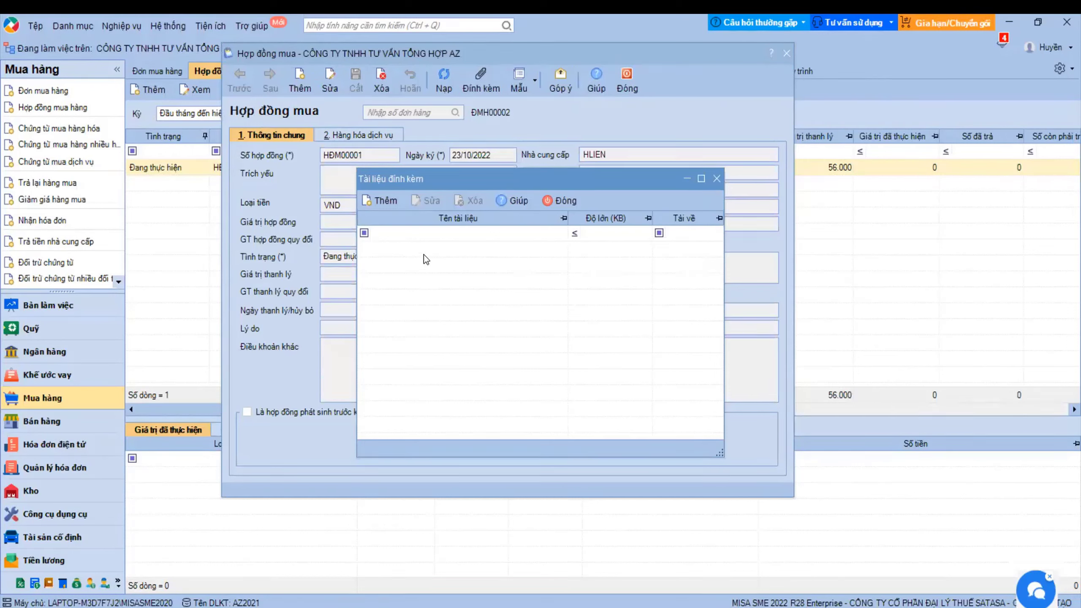
pyautogui.click(377, 202)
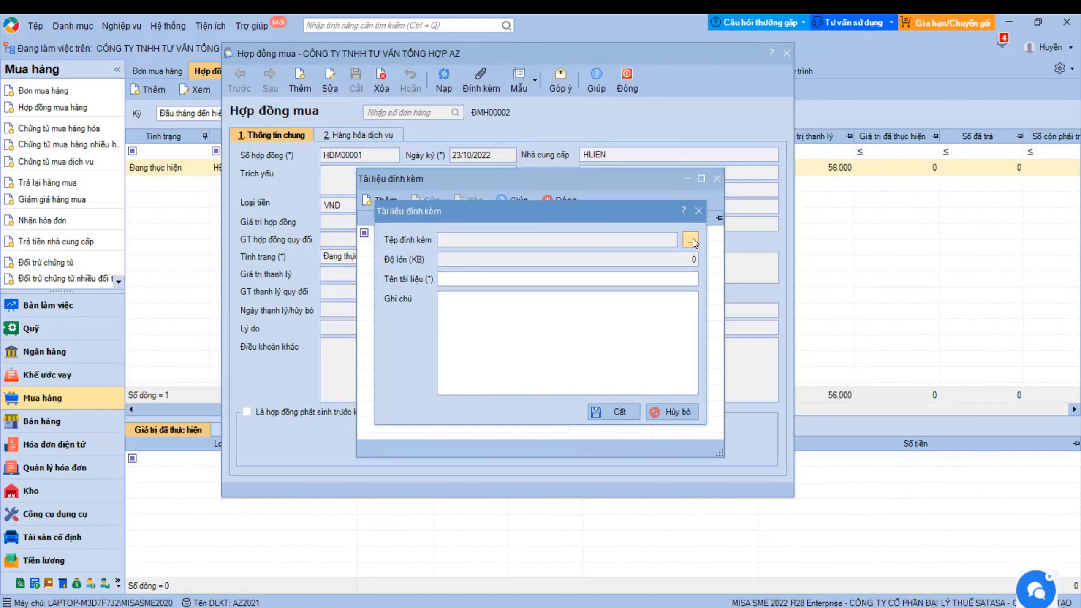
pyautogui.click(458, 279)
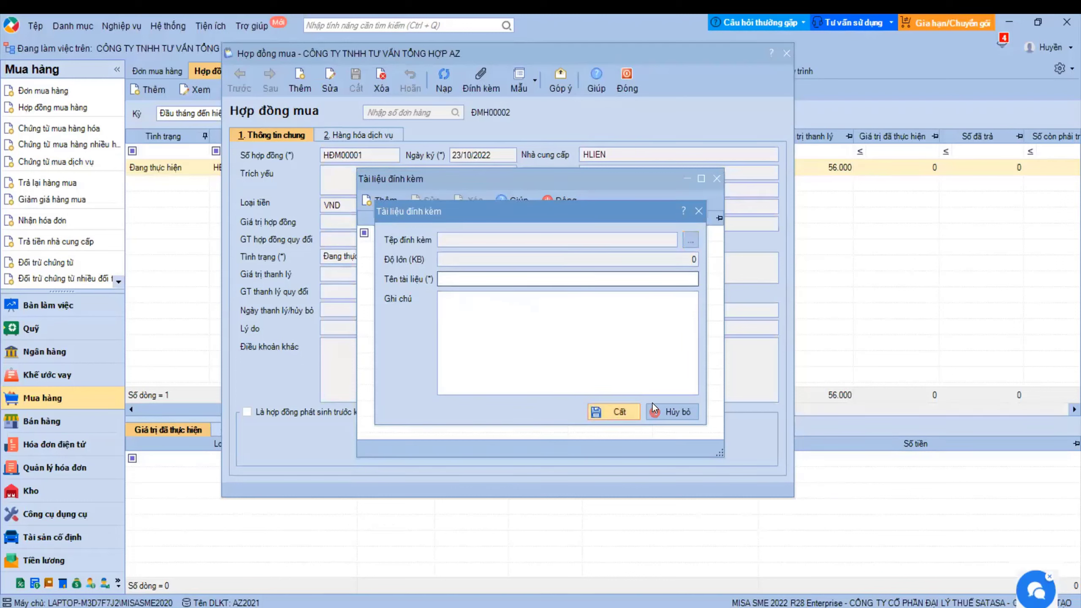
pyautogui.click(675, 412)
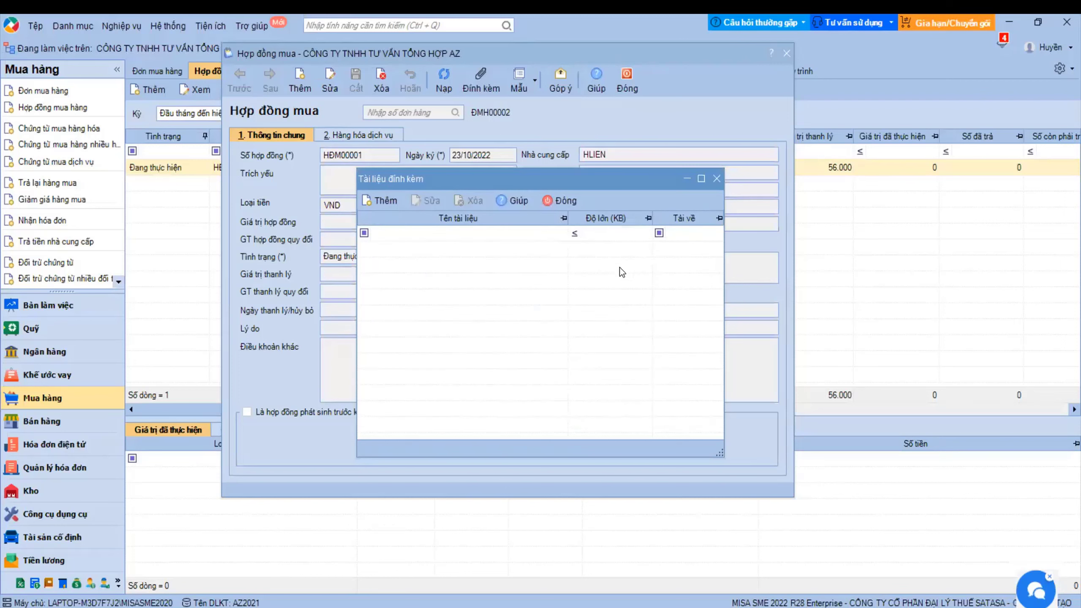
pyautogui.click(717, 182)
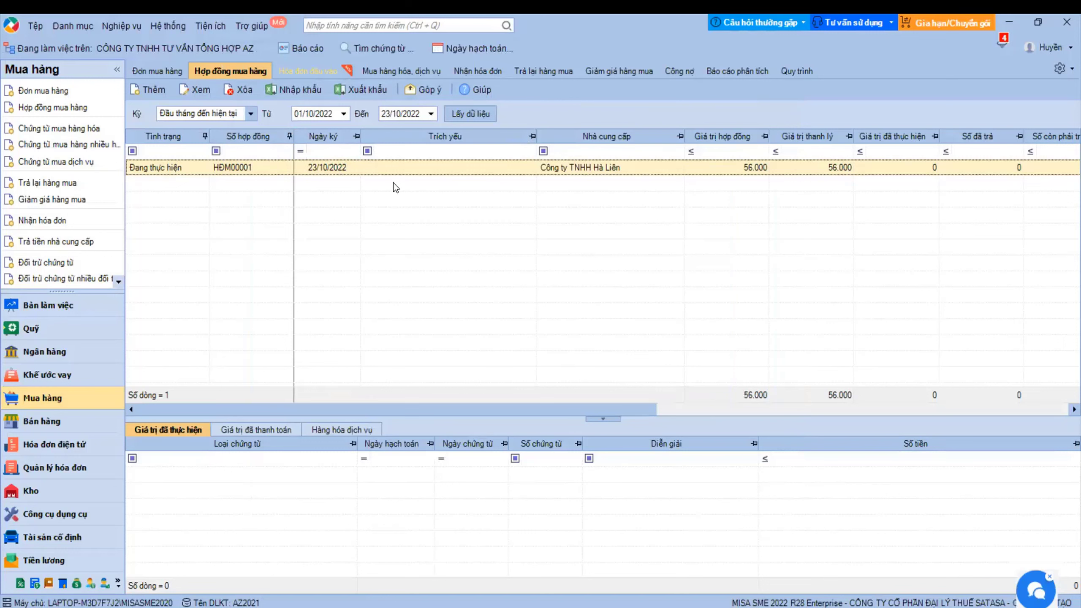
# - View the purchasing workflow, open a blank purchase voucher and its Tiện ích options, then close it unsaved
pyautogui.click(806, 71)
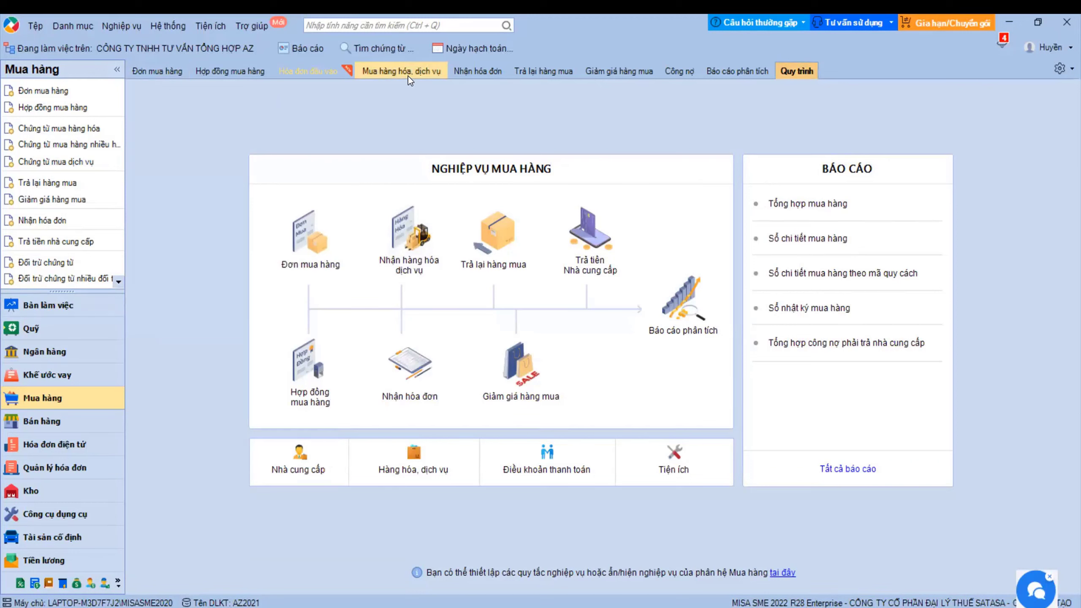
pyautogui.click(415, 247)
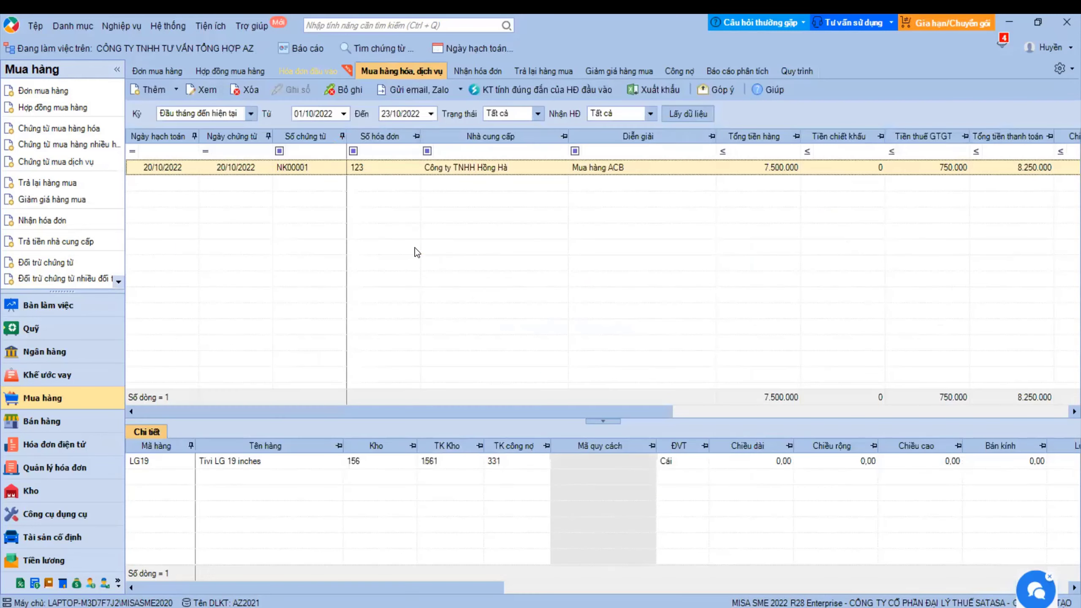
pyautogui.click(150, 90)
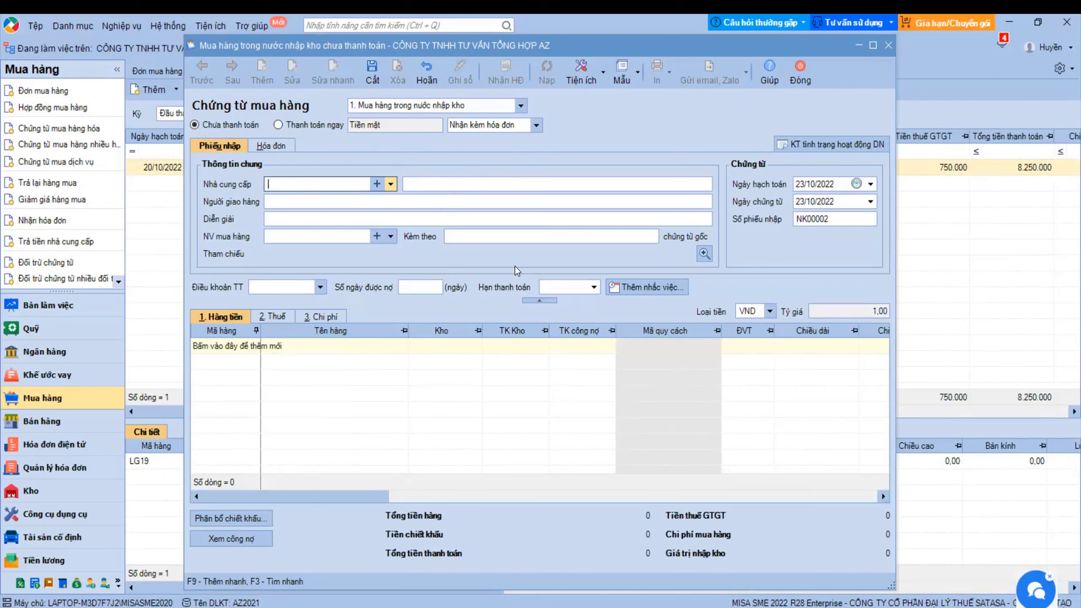
pyautogui.click(599, 76)
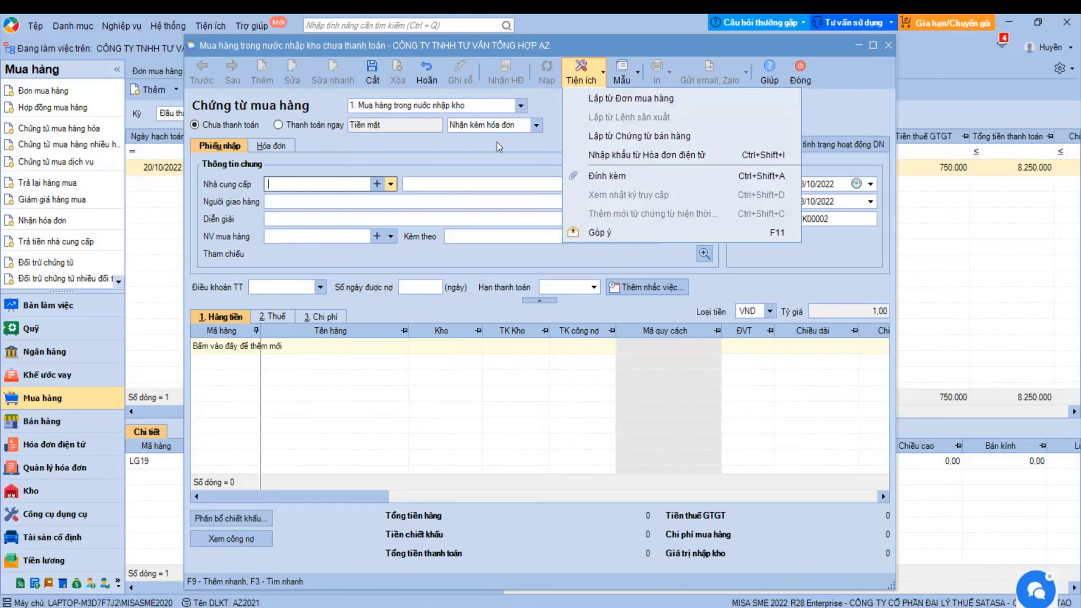
pyautogui.click(787, 83)
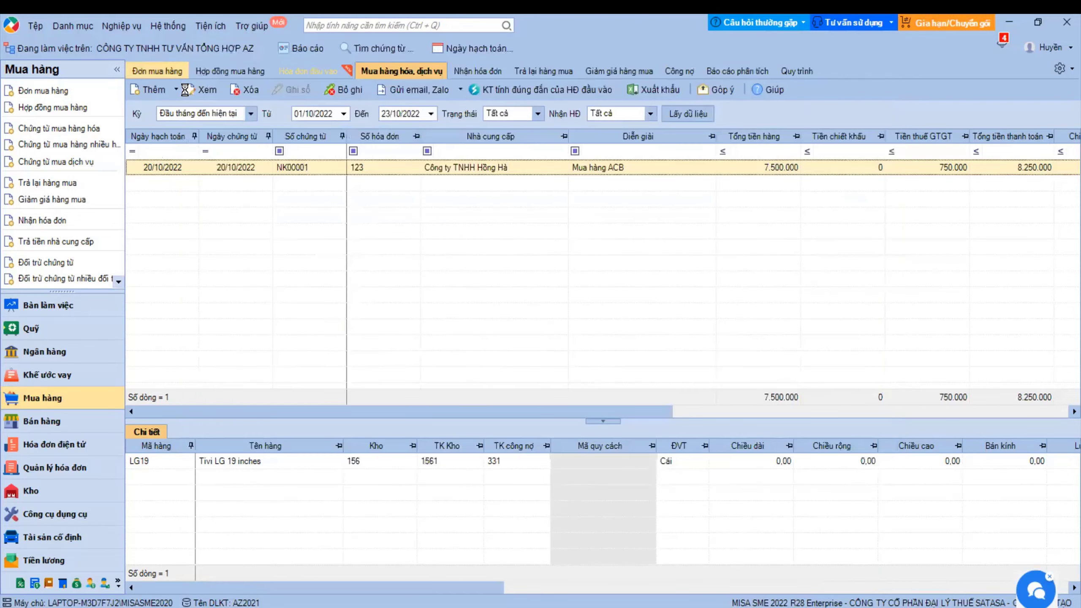
pyautogui.click(157, 70)
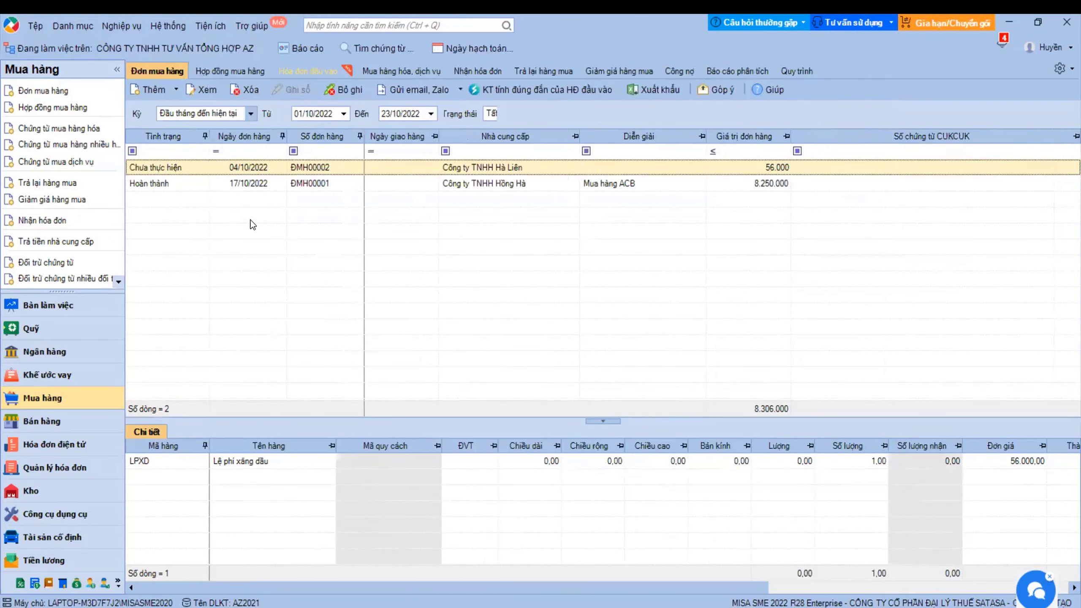
# - Start new purchase voucher NK00002 from order ĐMH00002 via Lập chứng từ mua hàng
pyautogui.rightClick(191, 168)
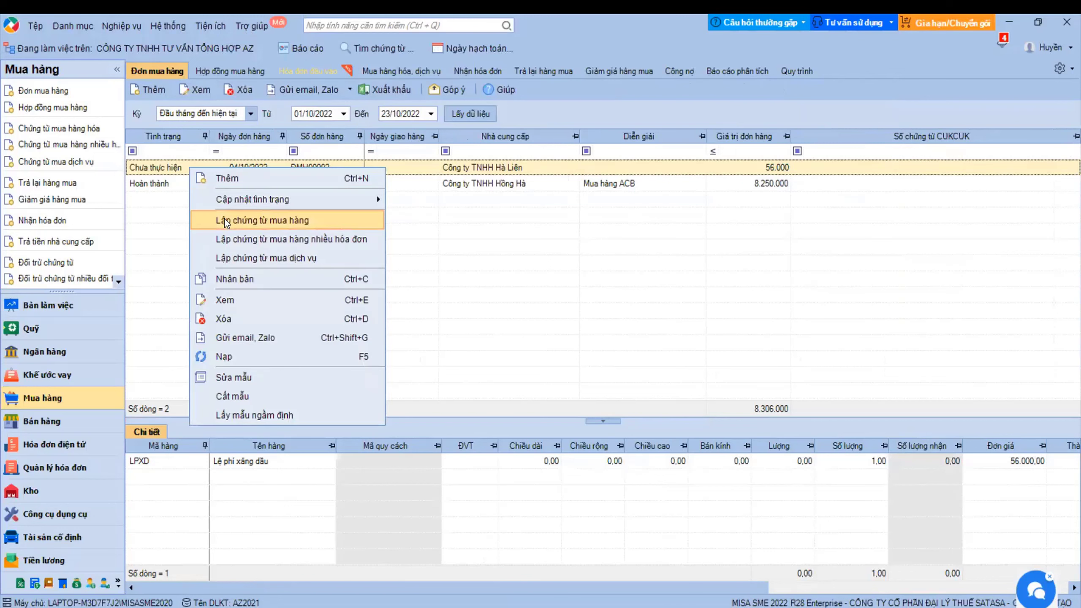
pyautogui.click(410, 70)
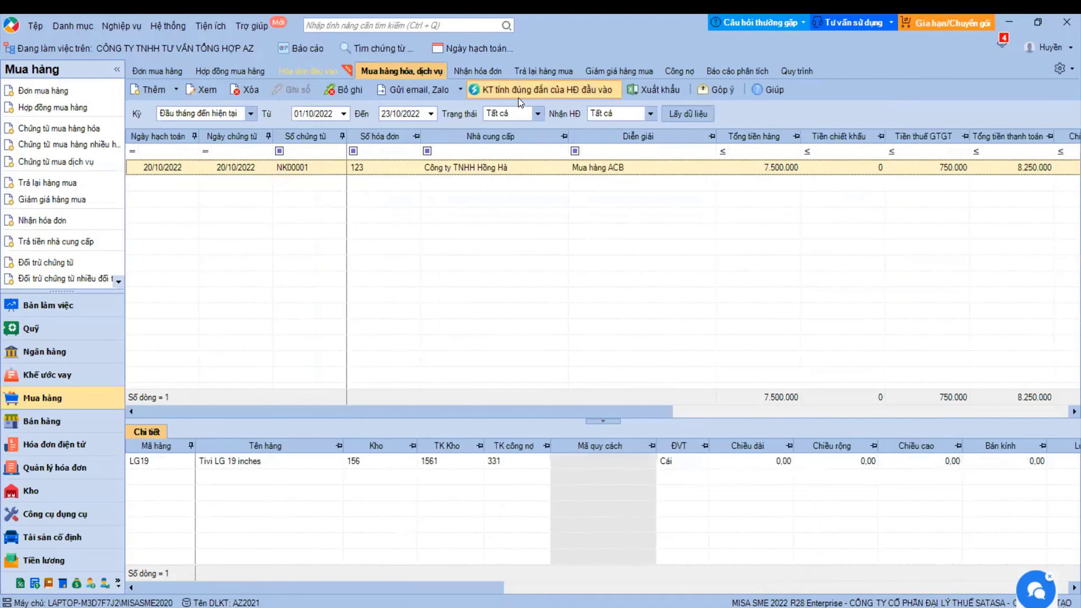
pyautogui.click(150, 89)
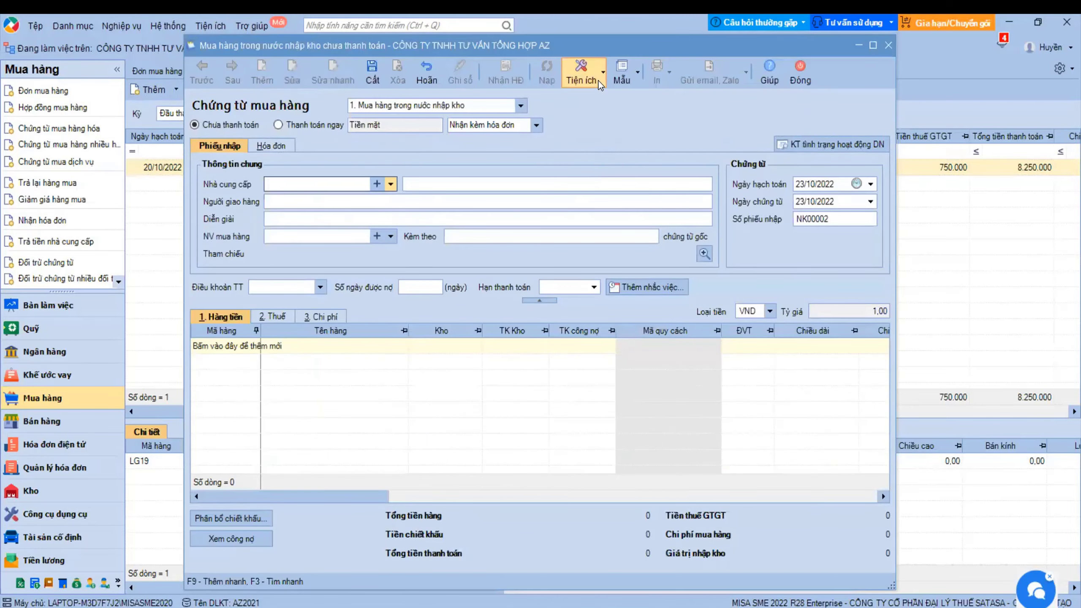
pyautogui.click(597, 81)
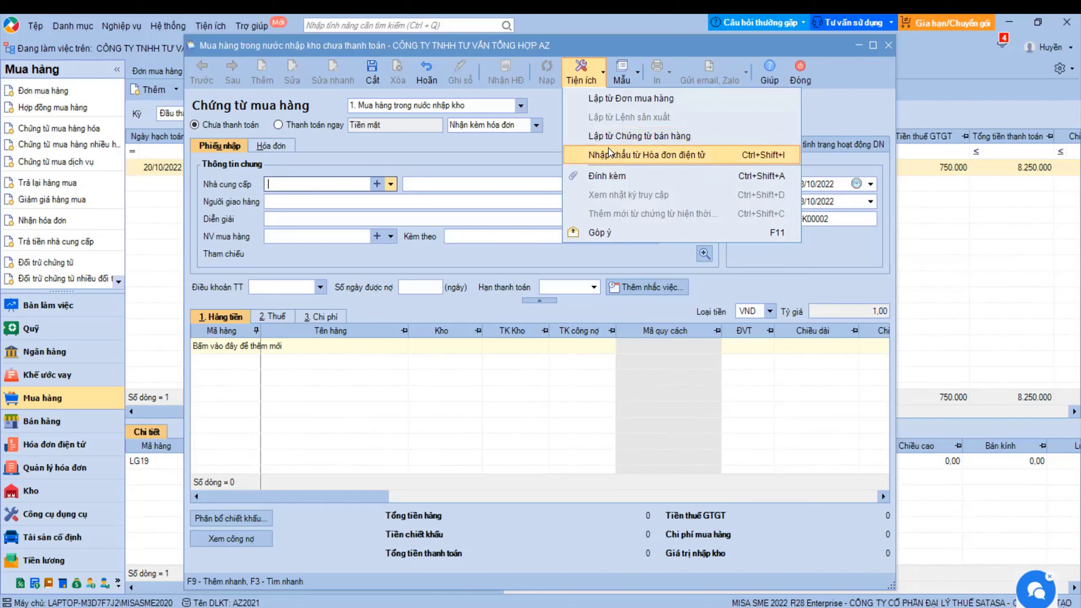
# - Use Lập từ Đơn mua hàng to bring order ĐMH00002's LPXD line (56.000) into NK00002
pyautogui.click(611, 98)
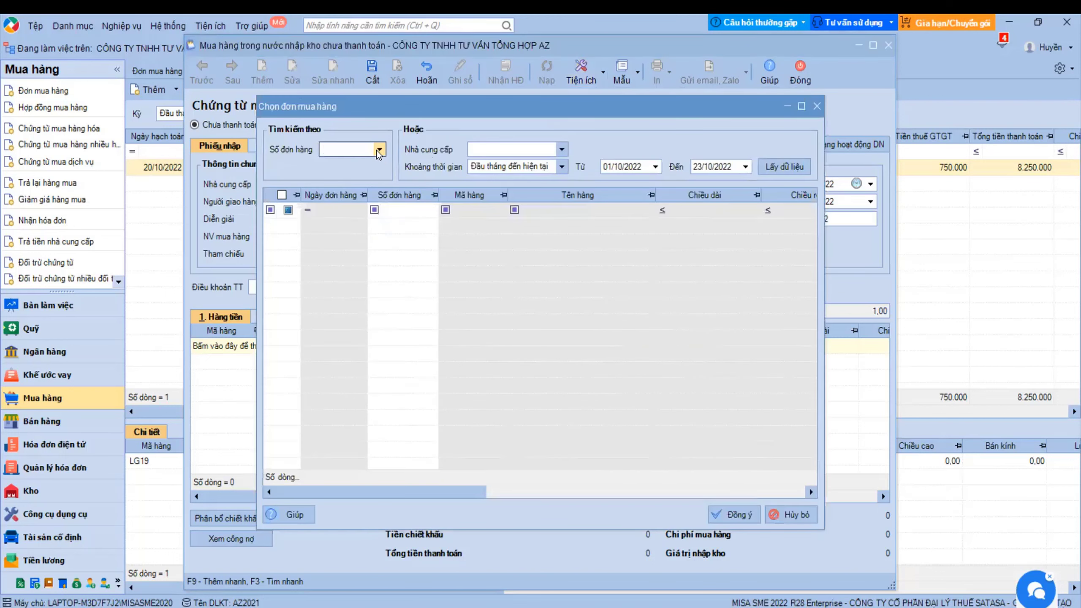
pyautogui.click(378, 149)
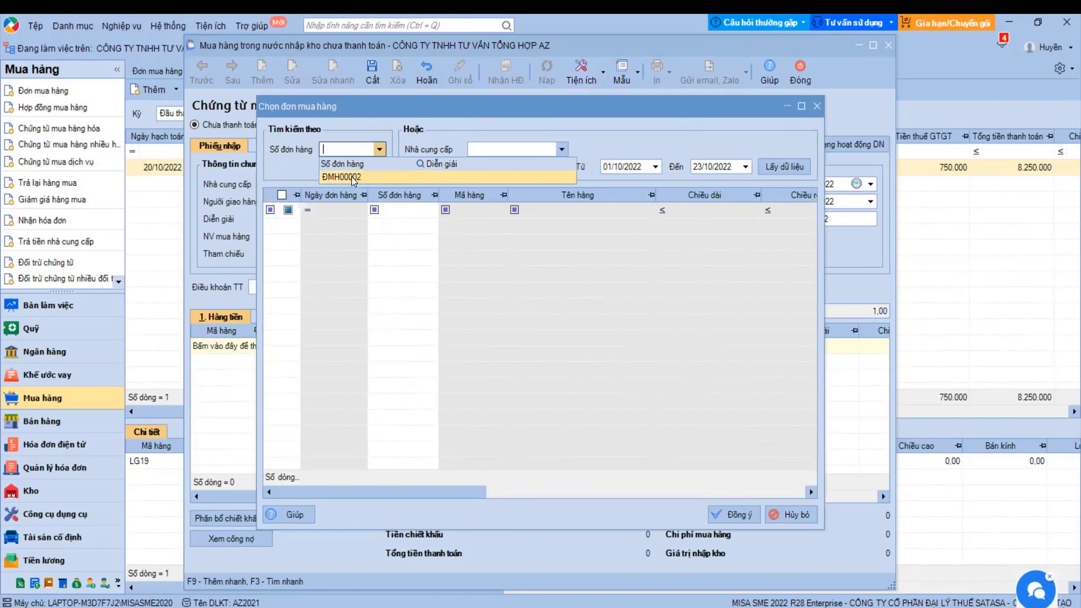
pyautogui.click(352, 177)
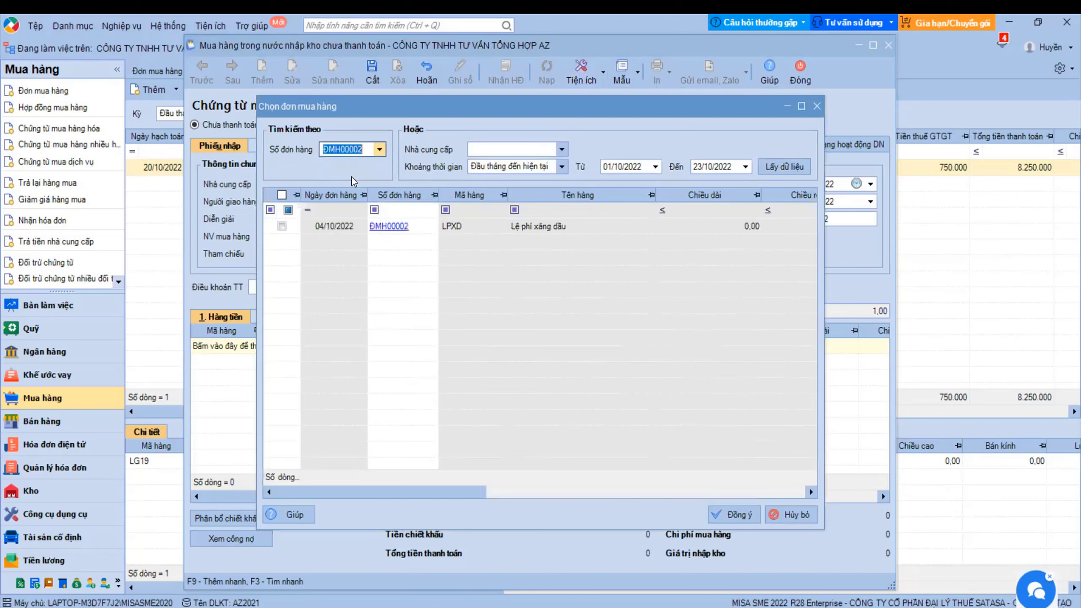
pyautogui.click(282, 225)
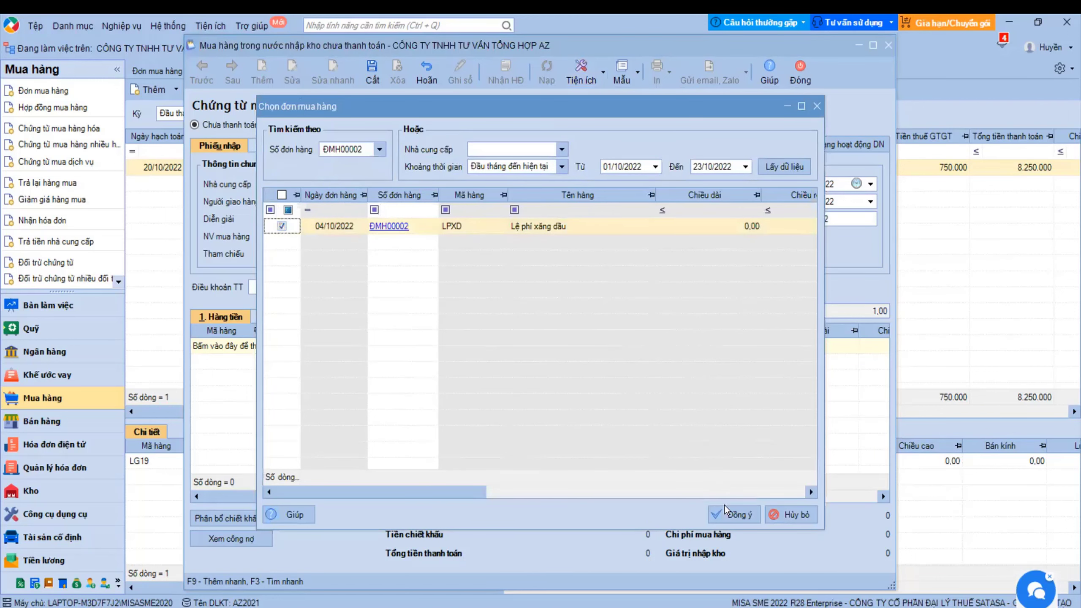
pyautogui.click(733, 521)
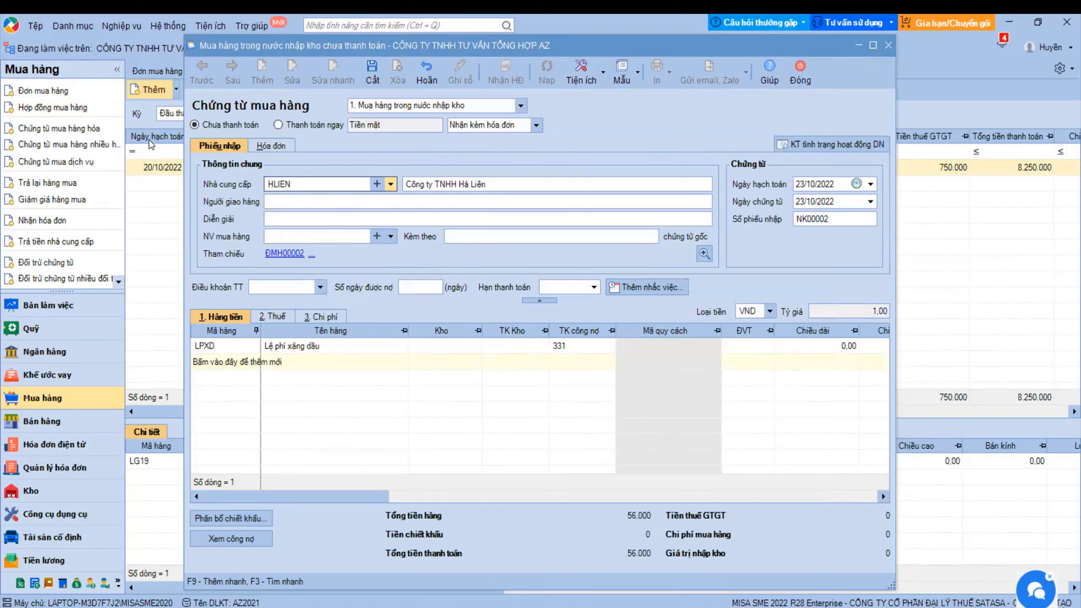
# - Choose Tiện ích > Nhập khẩu từ Hóa đơn điện tử on voucher NK00002
pyautogui.click(602, 73)
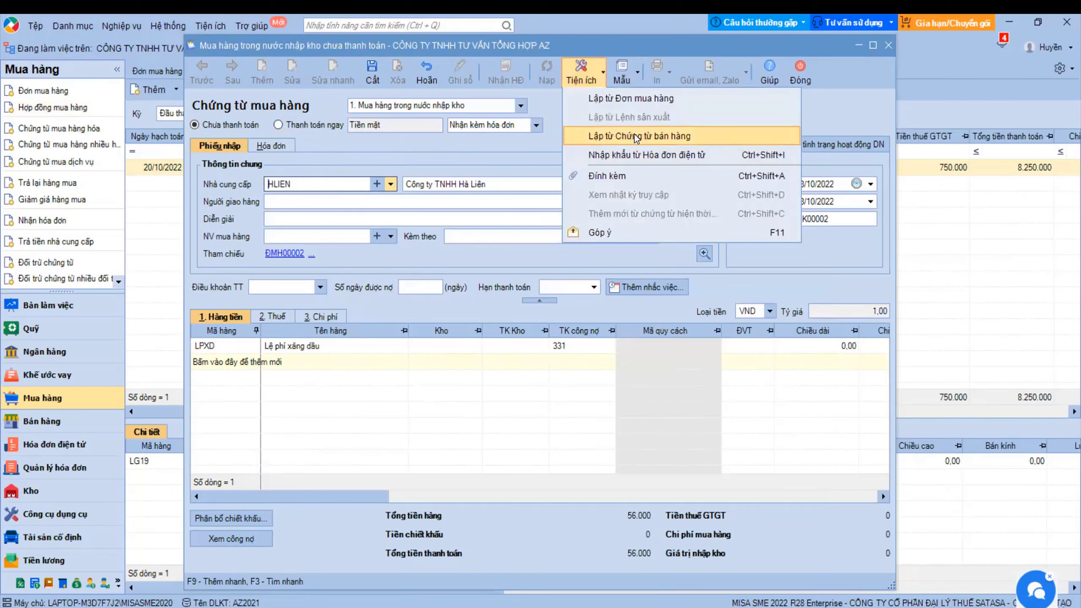
pyautogui.click(650, 155)
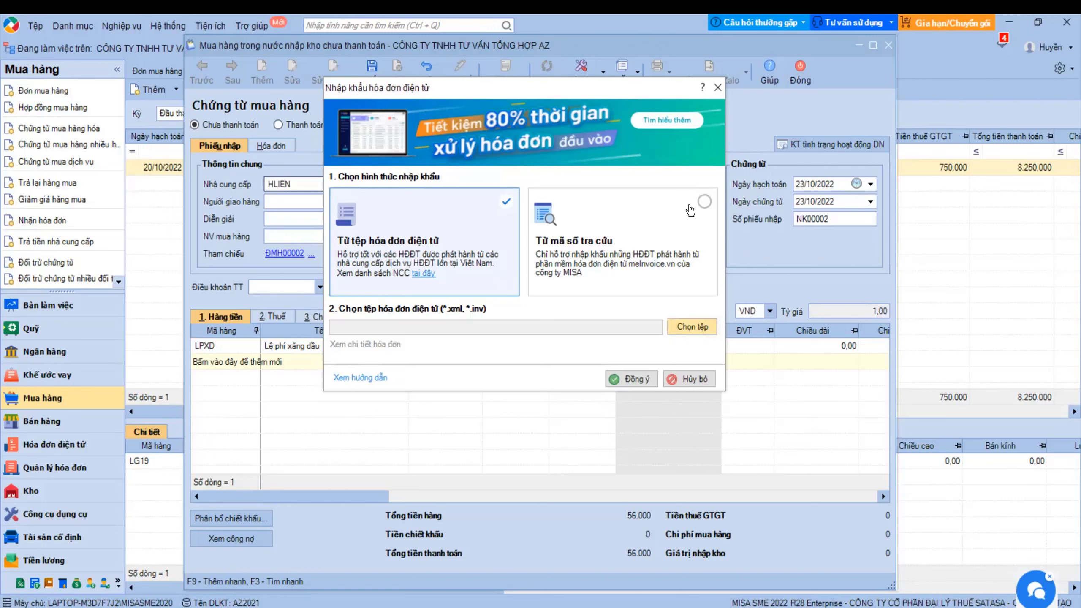
# - Switch the e-invoice import source between invoice file and lookup code several times
pyautogui.click(703, 205)
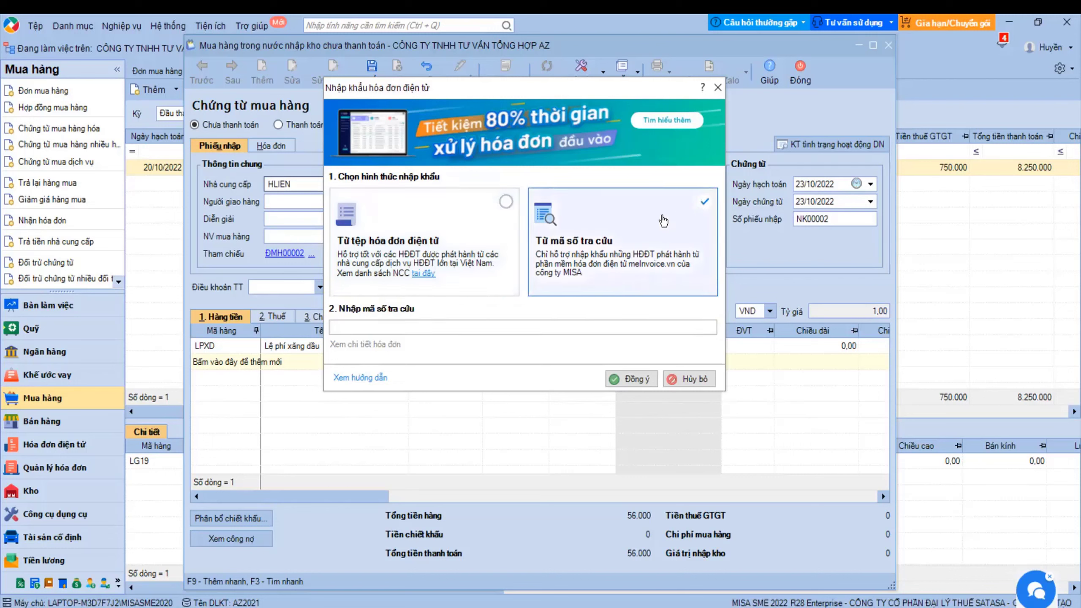
pyautogui.click(510, 203)
pyautogui.click(705, 203)
pyautogui.click(507, 202)
pyautogui.click(705, 206)
pyautogui.click(499, 327)
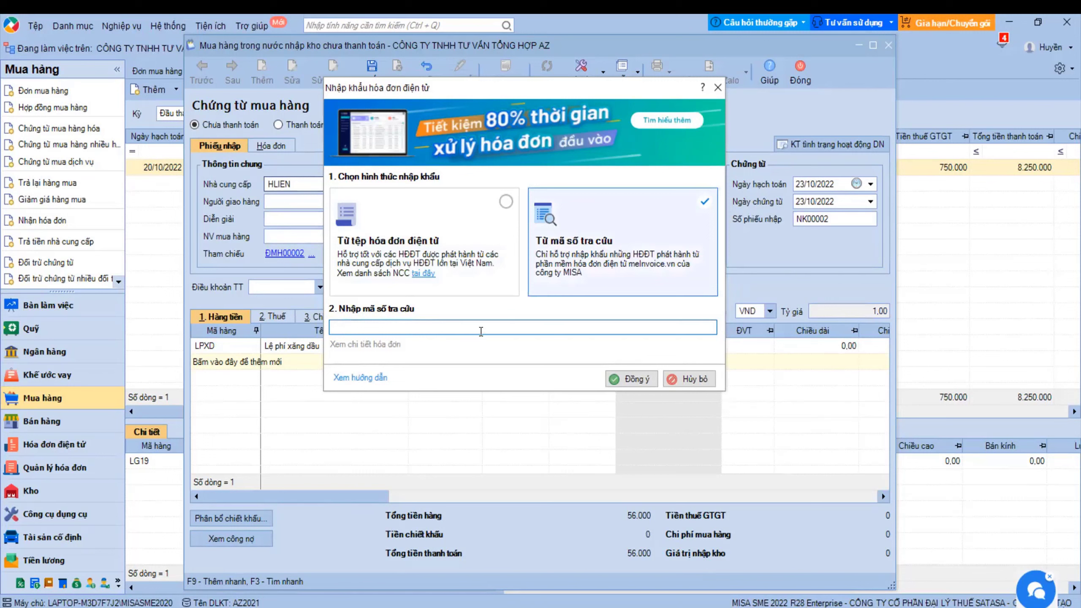
pyautogui.click(505, 204)
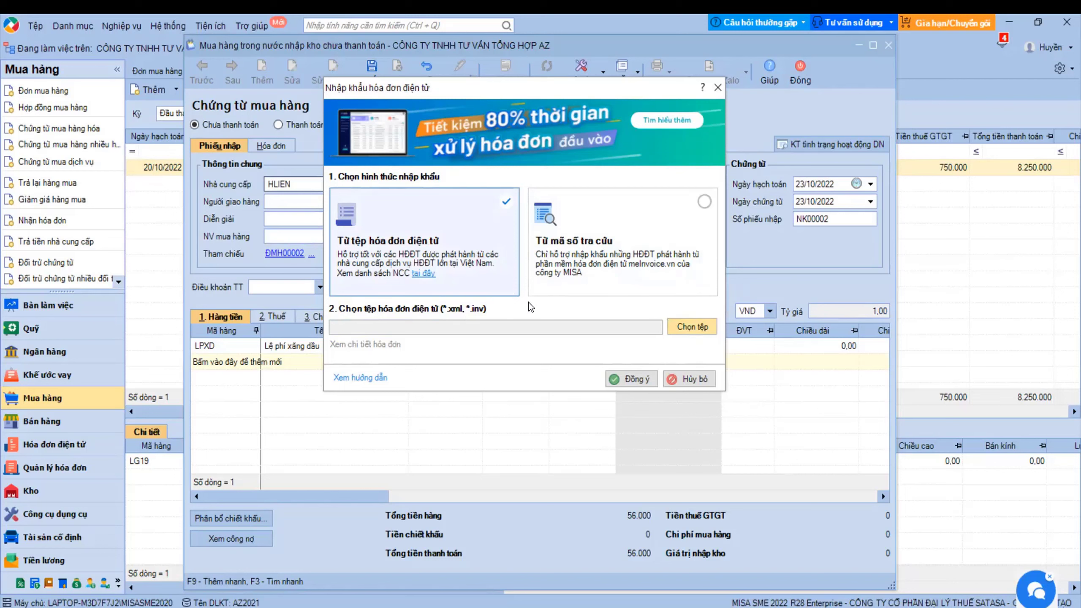
# - Cancel file browsing, paste the invoice lookup code, and import the e-invoice (1.085.997 total)
pyautogui.click(698, 330)
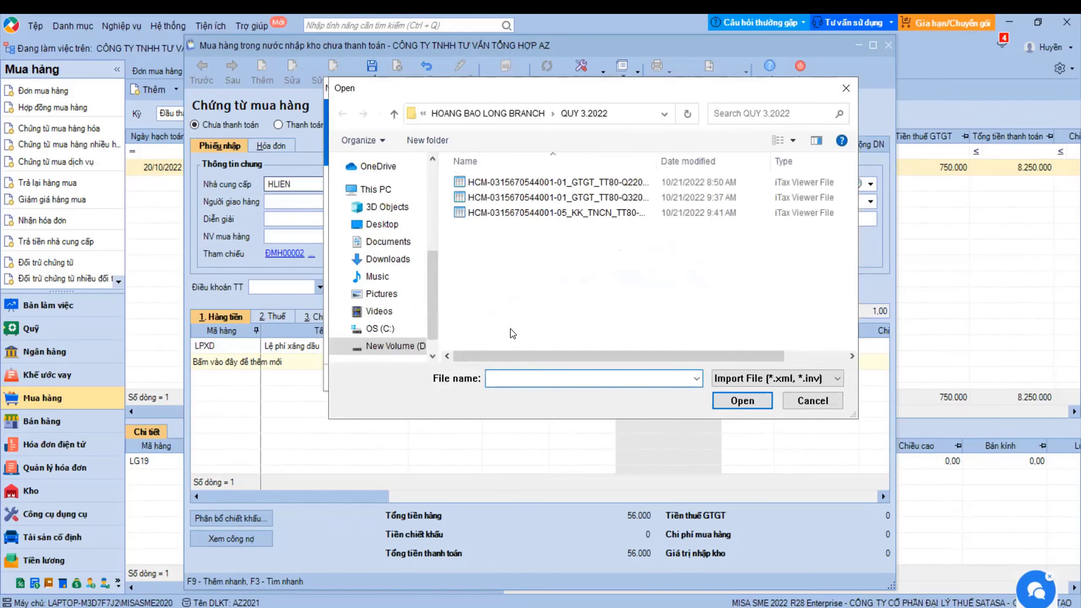
pyautogui.press('Escape')
pyautogui.click(601, 251)
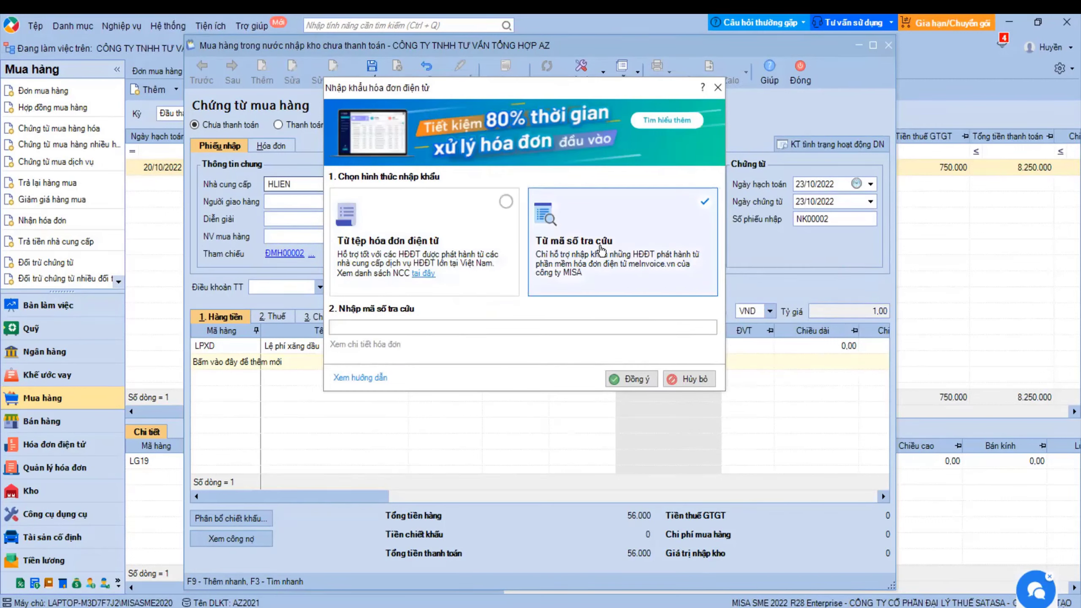
pyautogui.click(392, 327)
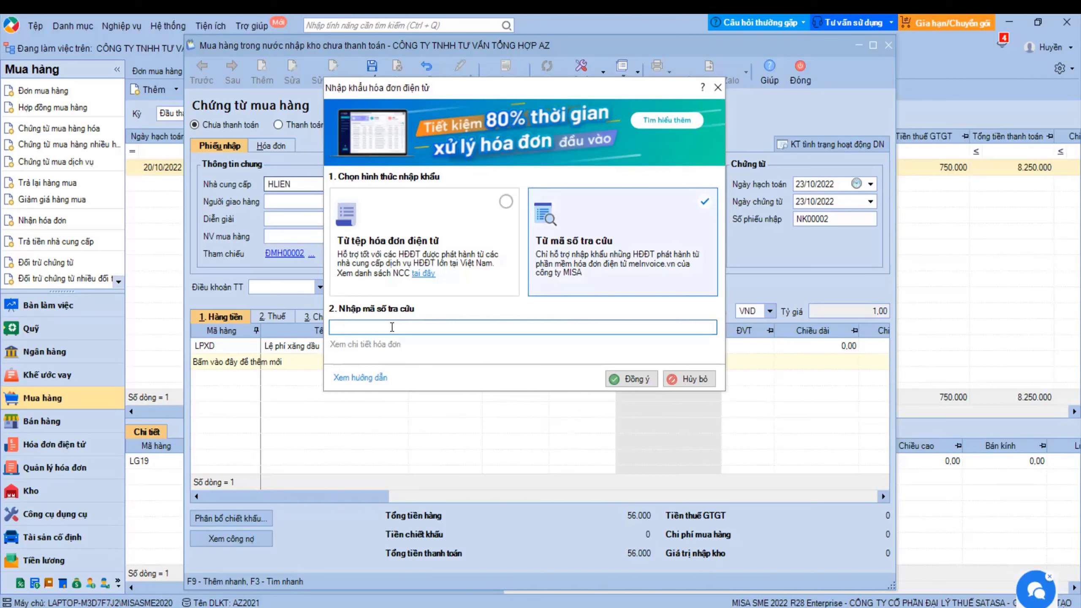
pyautogui.click(644, 378)
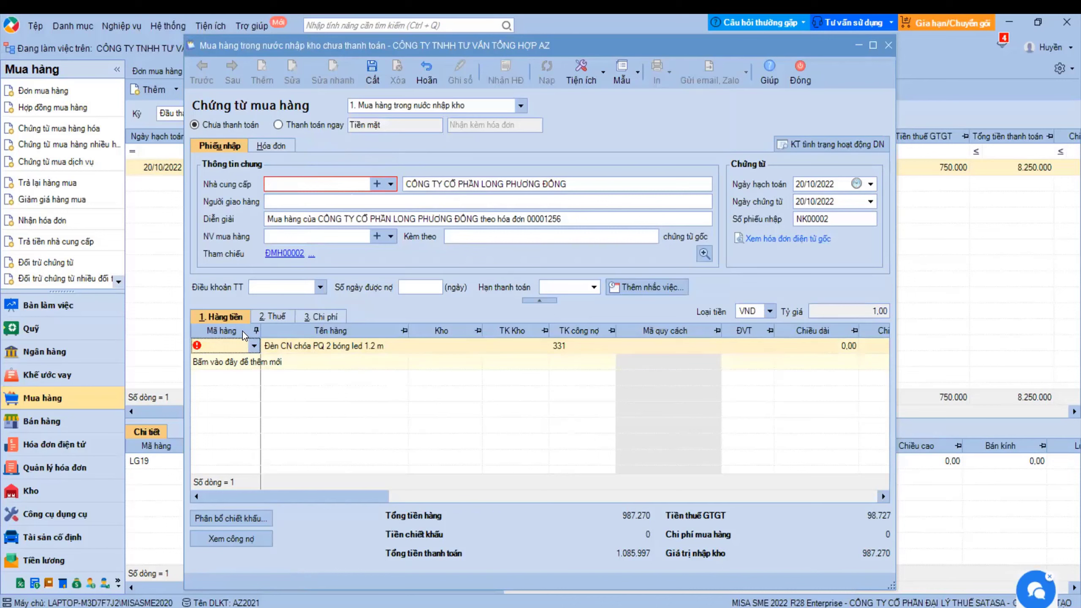
# - Create supplier TVAN1, Công ty Cổ phần Long Phương Đông, from the imported invoice's seller
pyautogui.click(377, 185)
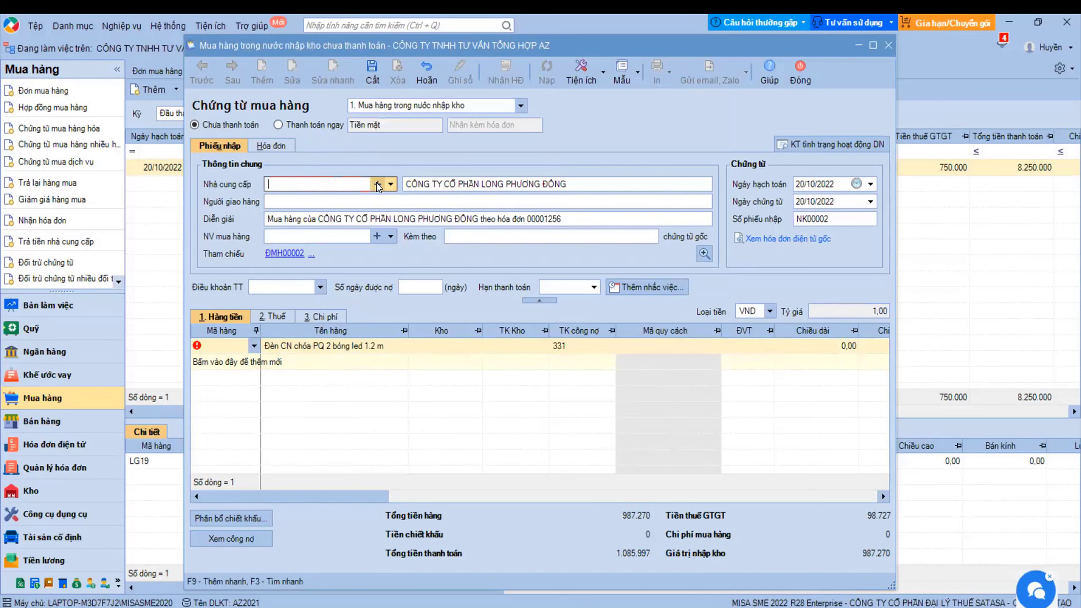
pyautogui.click(377, 183)
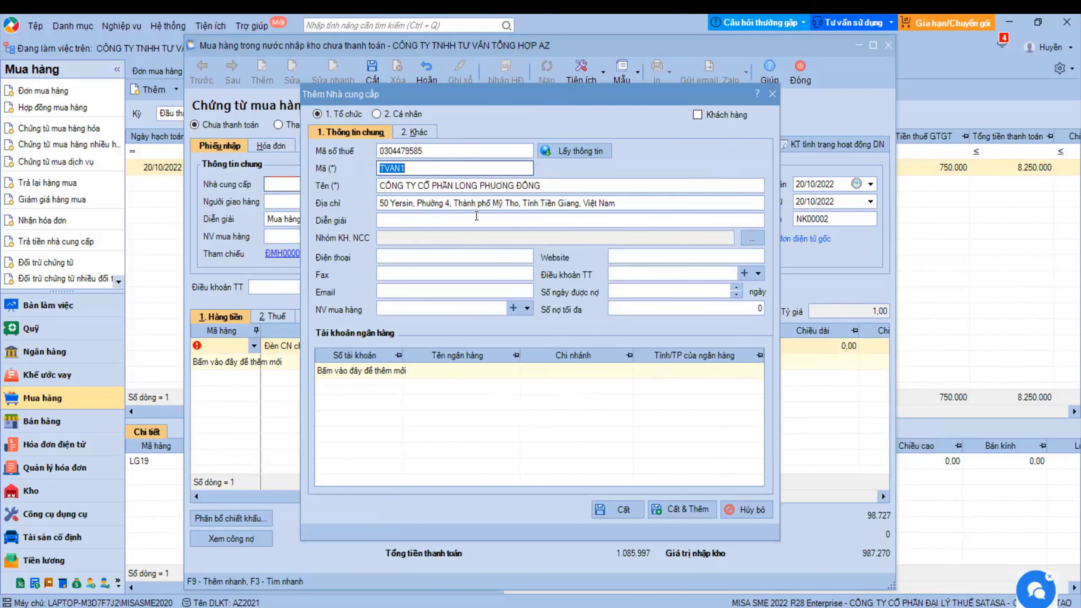
pyautogui.click(620, 511)
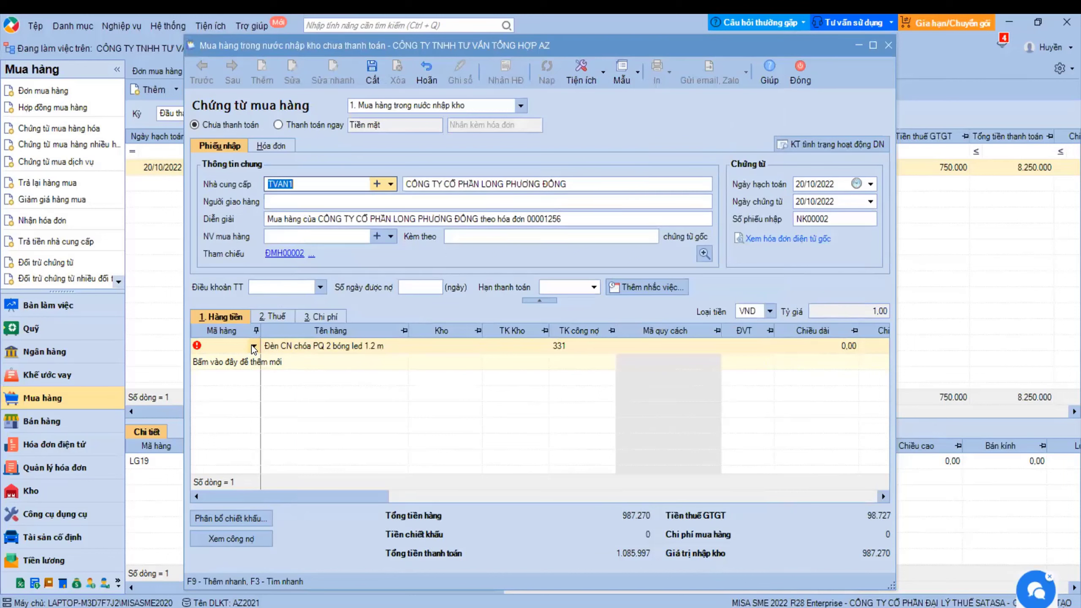
# - Create item NKN8 with default warehouse 156 Kho hàng hóa and 10% VAT, and save it
pyautogui.click(253, 346)
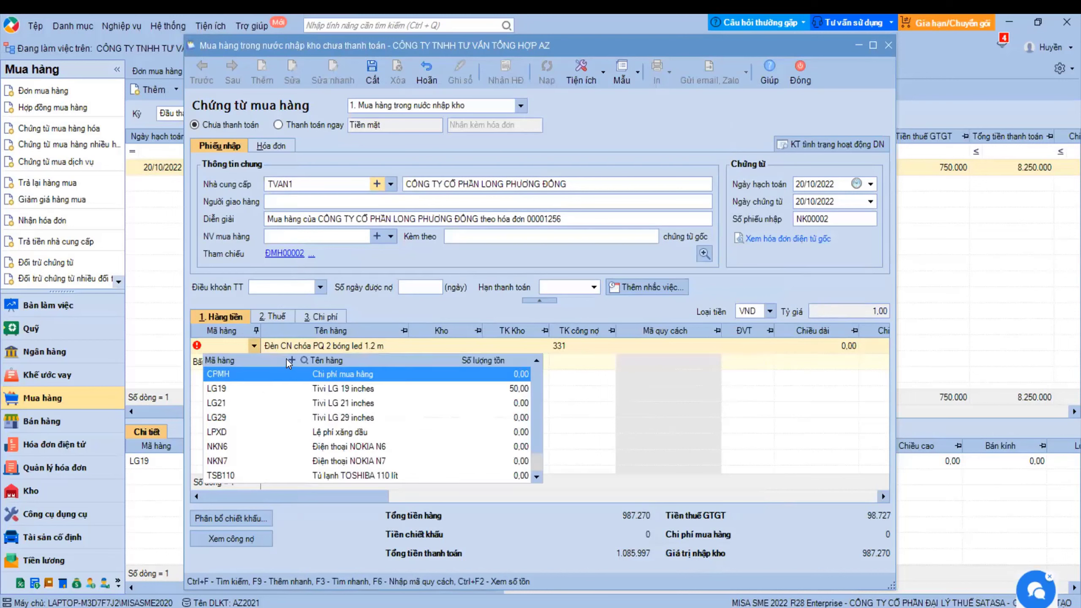
pyautogui.press('Escape')
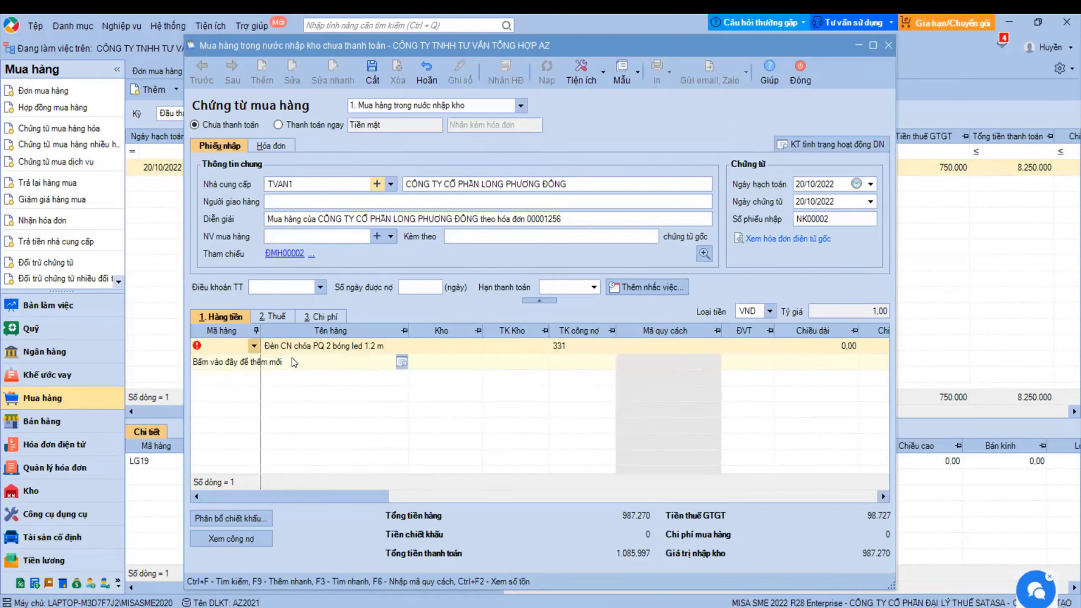
pyautogui.press('F9')
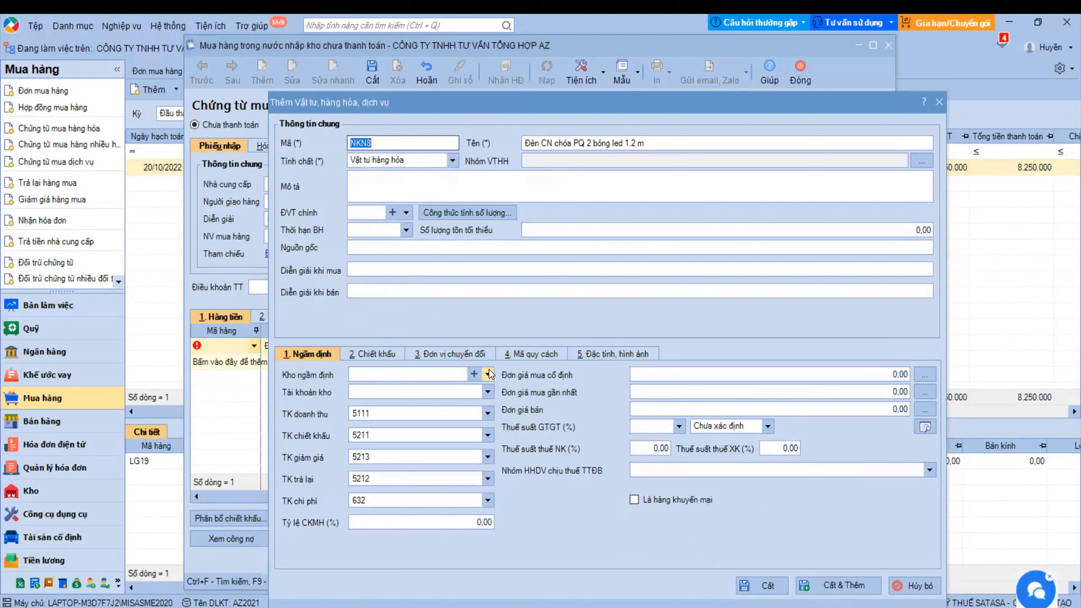
pyautogui.click(488, 374)
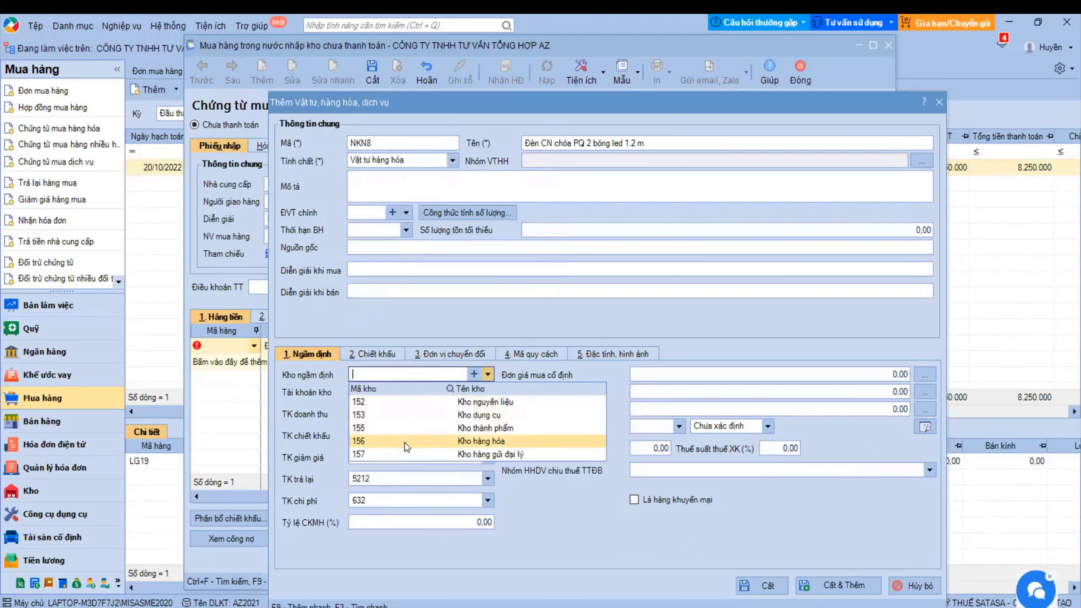
pyautogui.click(411, 440)
pyautogui.click(383, 144)
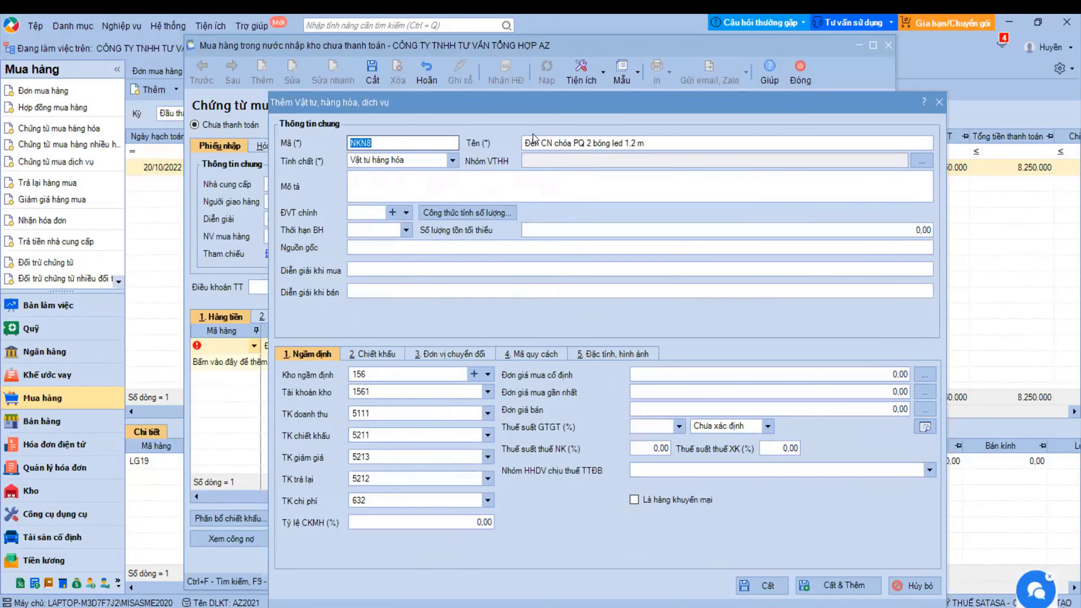
pyautogui.moveTo(552, 102); pyautogui.dragTo(496, 32)
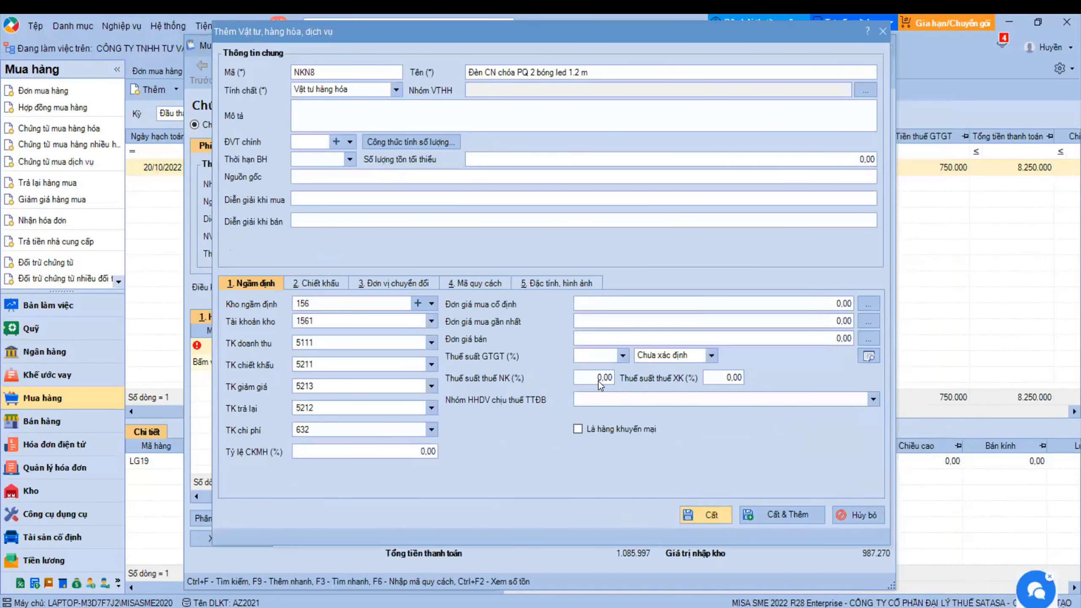
pyautogui.click(621, 356)
pyautogui.click(585, 402)
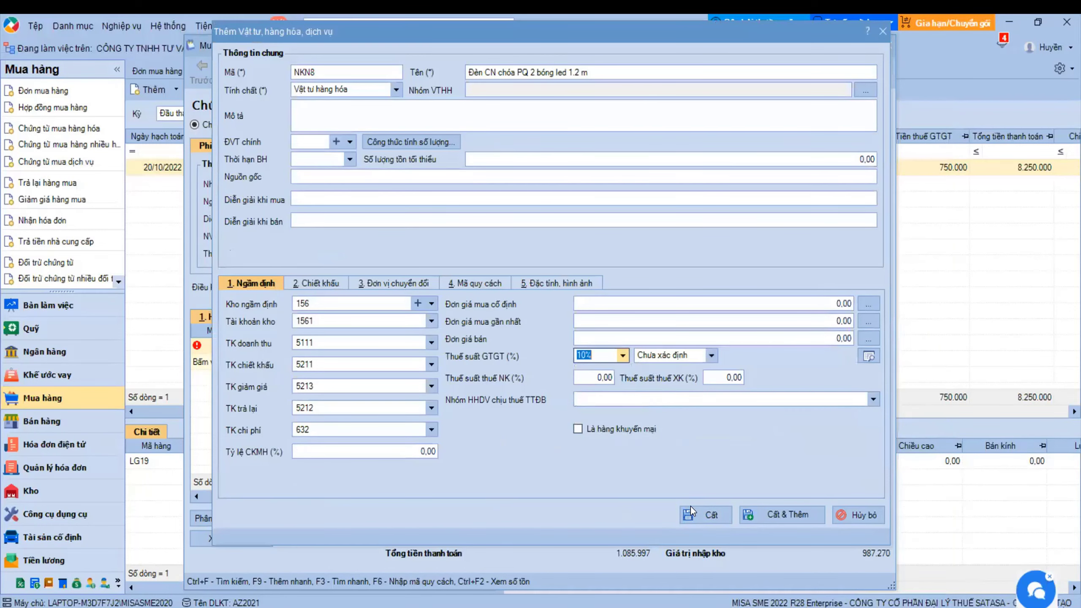
pyautogui.click(697, 513)
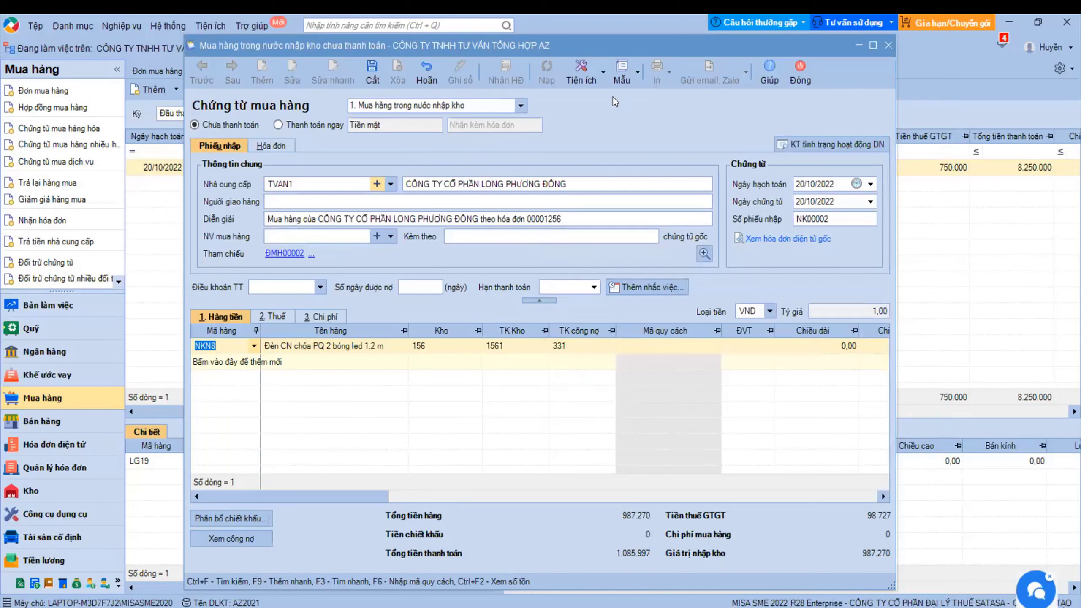
pyautogui.click(602, 74)
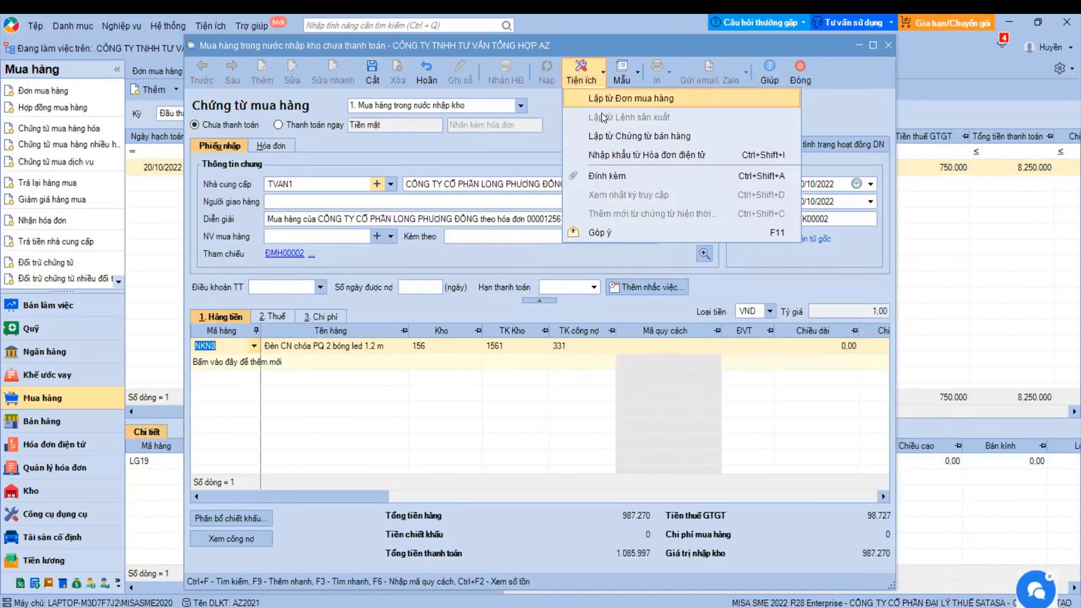
pyautogui.click(594, 155)
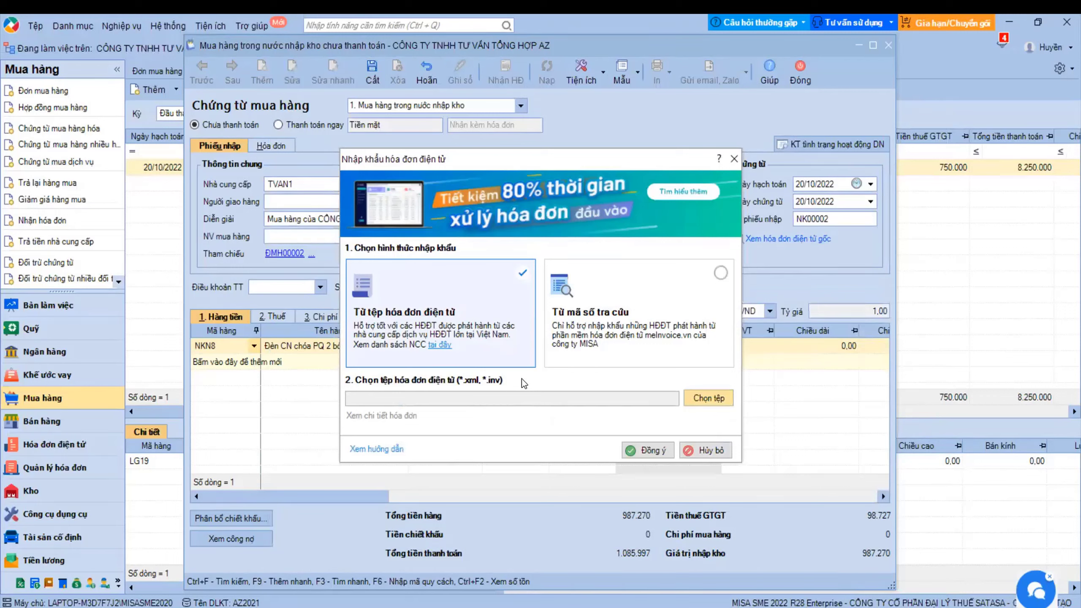
pyautogui.click(705, 402)
pyautogui.click(732, 160)
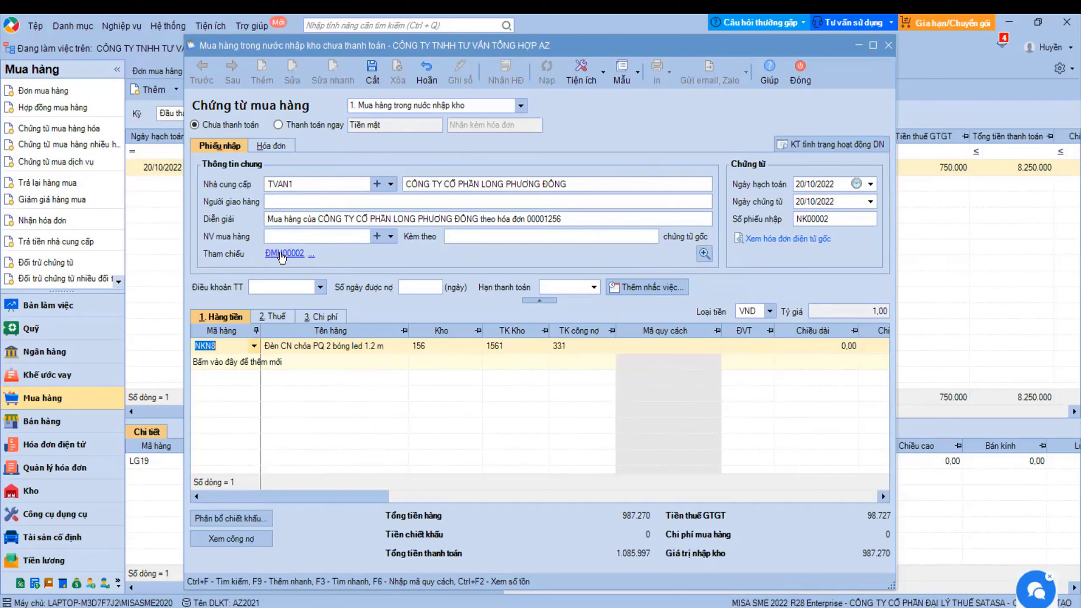
# - Review line one's purchase order cell and the reference voucher picker, then close voucher NK00002
pyautogui.moveTo(344, 493); pyautogui.dragTo(792, 530)
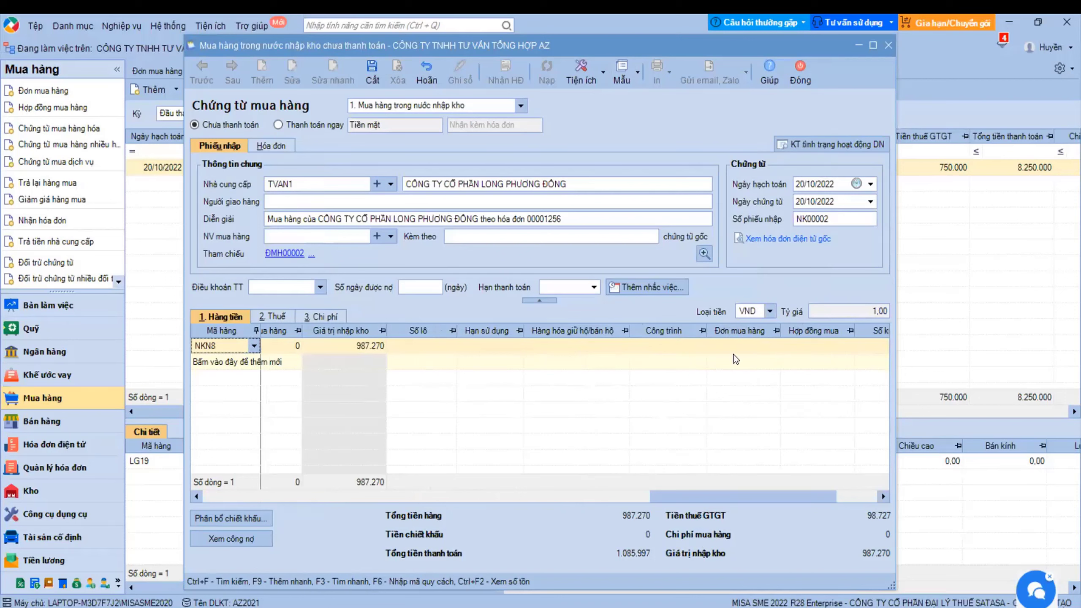
pyautogui.click(742, 349)
pyautogui.moveTo(757, 356)
pyautogui.click(703, 253)
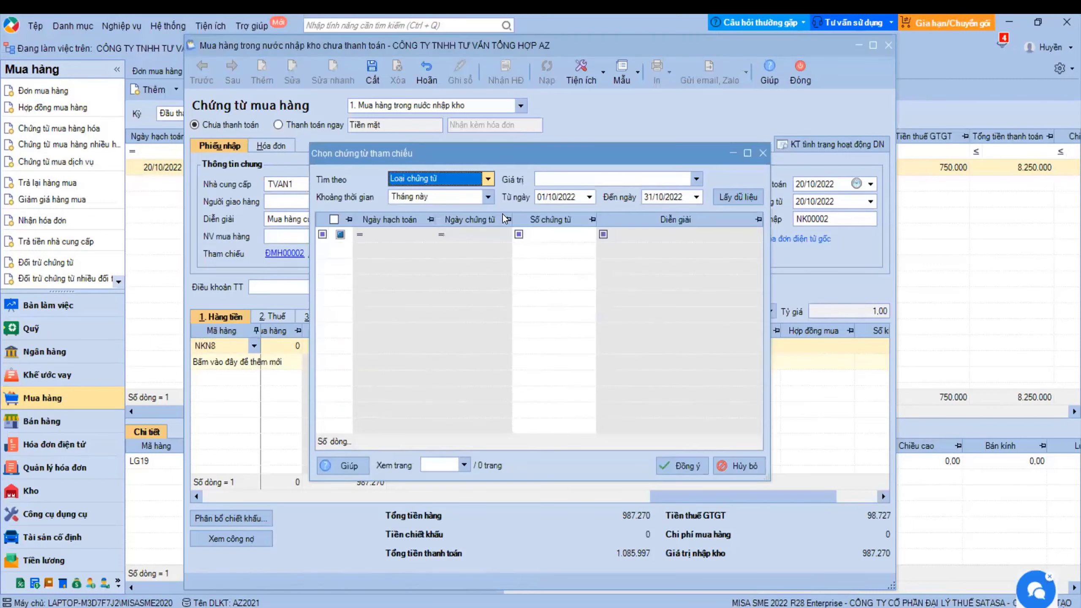
pyautogui.click(762, 153)
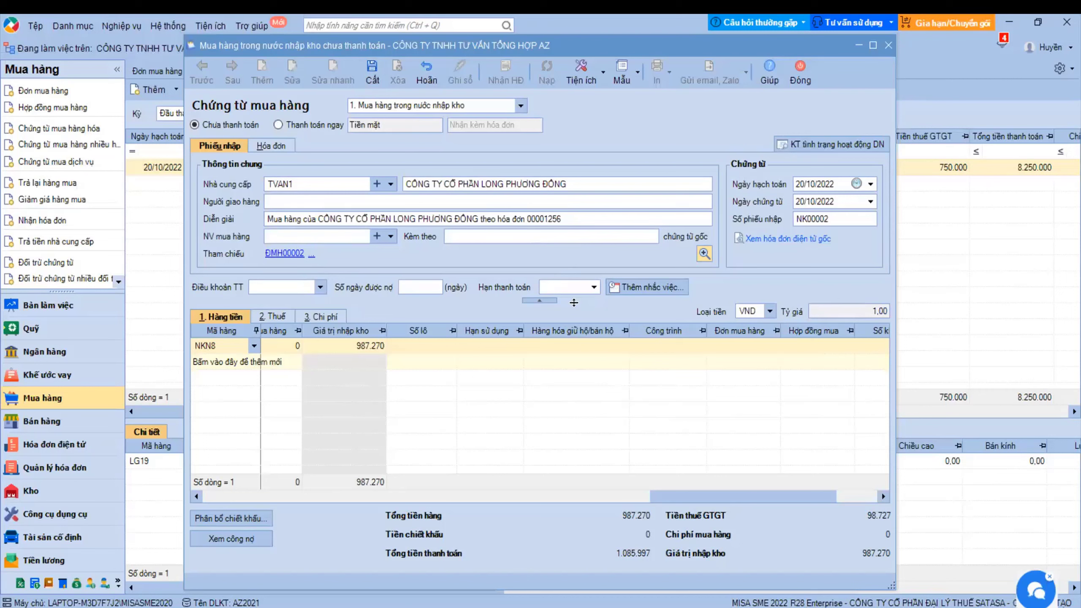
pyautogui.moveTo(755, 354)
pyautogui.press('Escape')
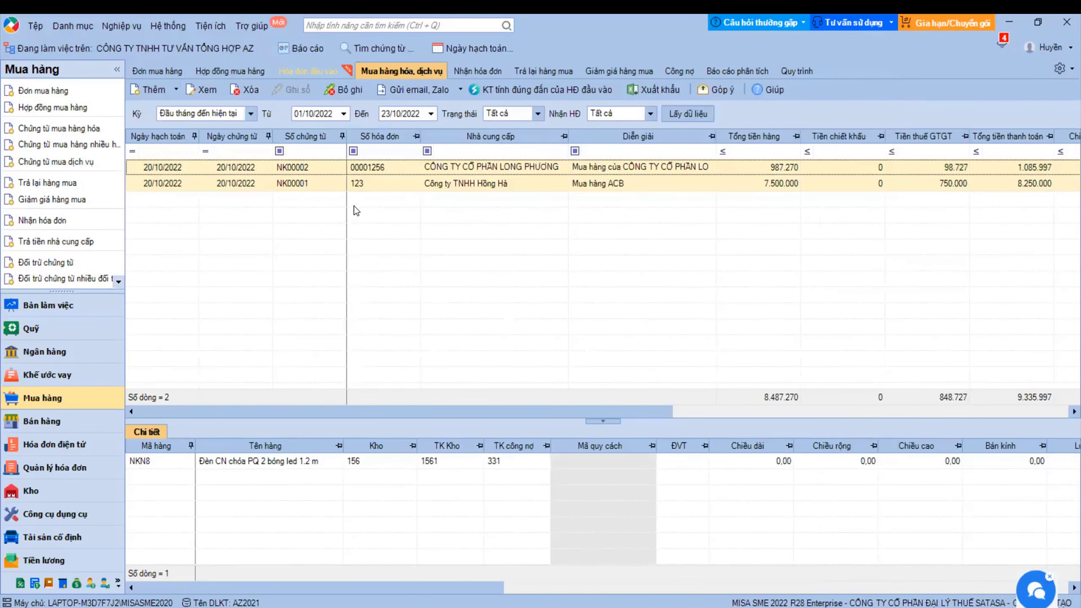
# - Start a new purchase voucher from the list, keeping type 1. Mua hàng trong nước nhập kho
pyautogui.click(353, 167)
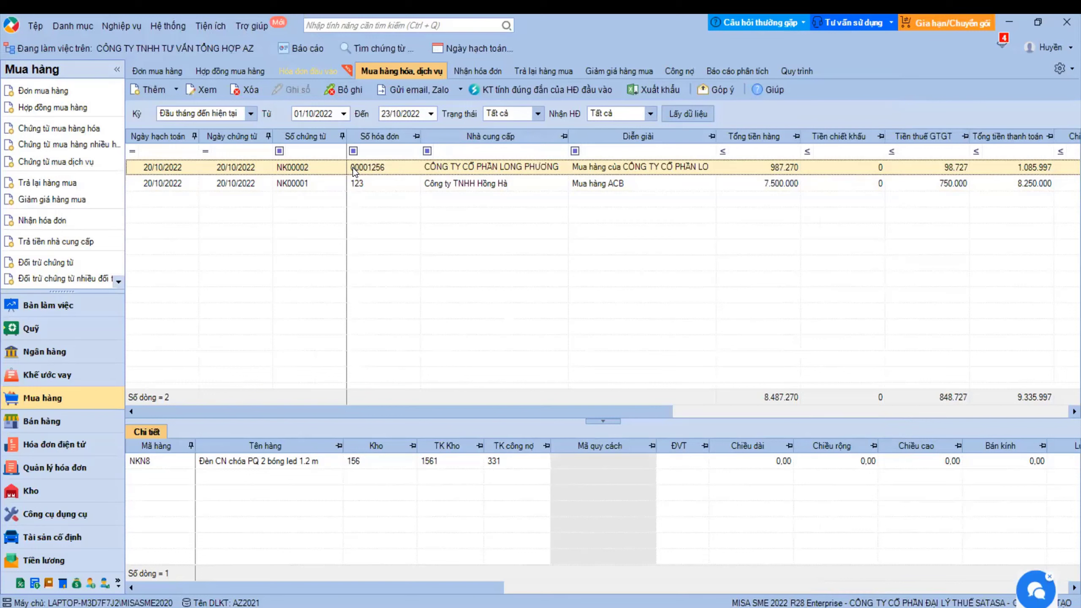
pyautogui.click(147, 90)
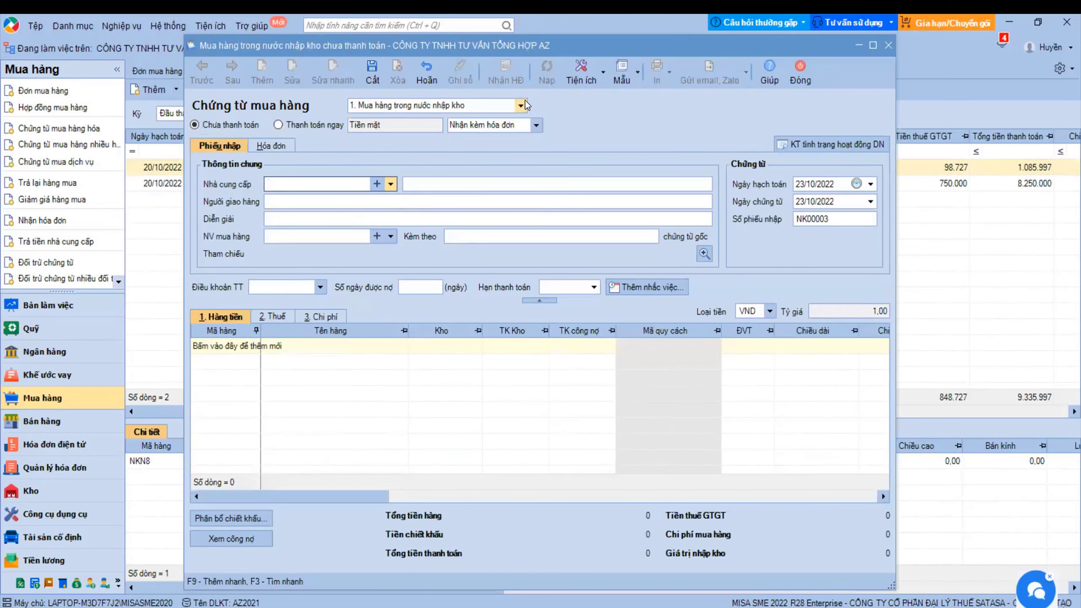
pyautogui.click(520, 105)
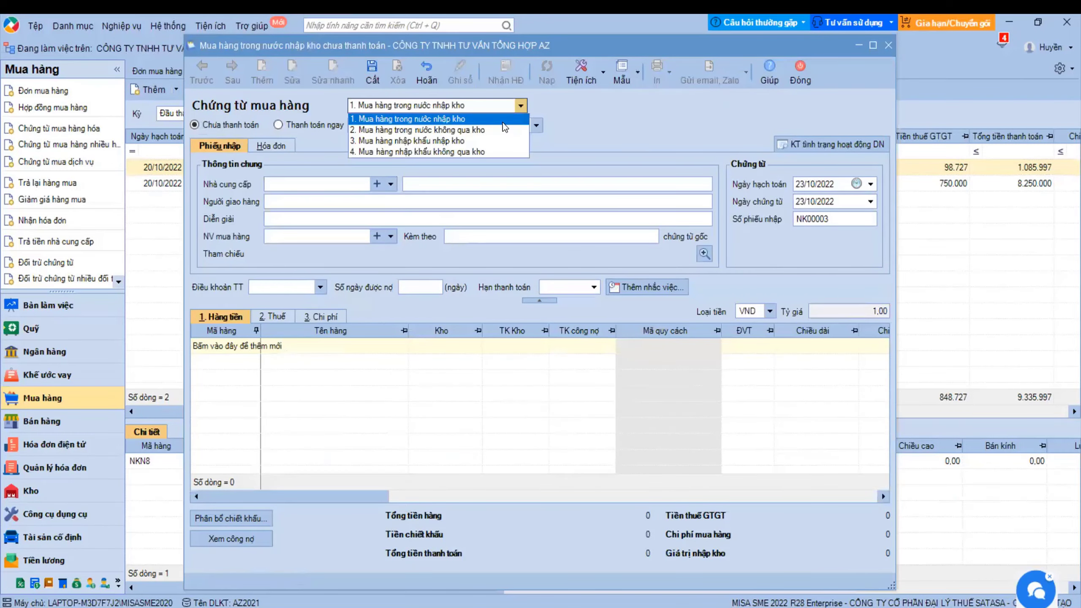
pyautogui.click(410, 117)
pyautogui.click(520, 105)
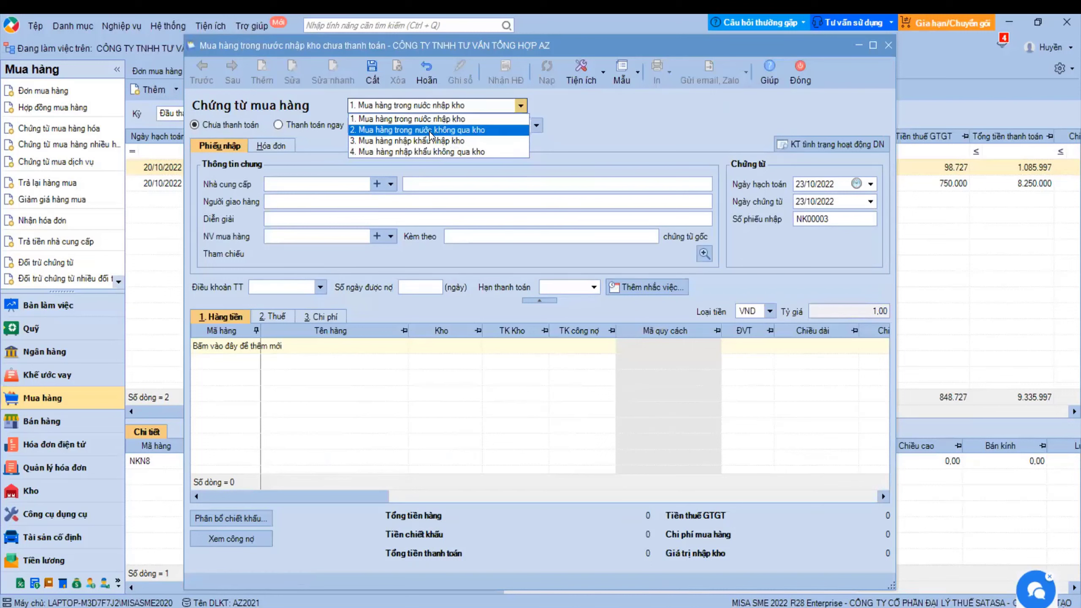
pyautogui.click(432, 122)
pyautogui.click(521, 105)
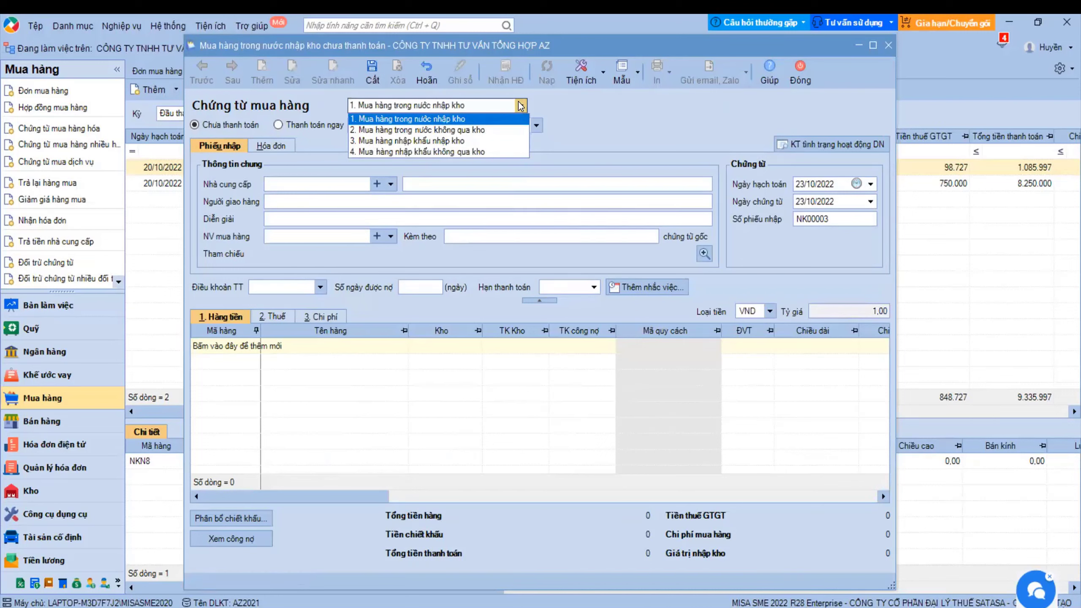
pyautogui.click(435, 122)
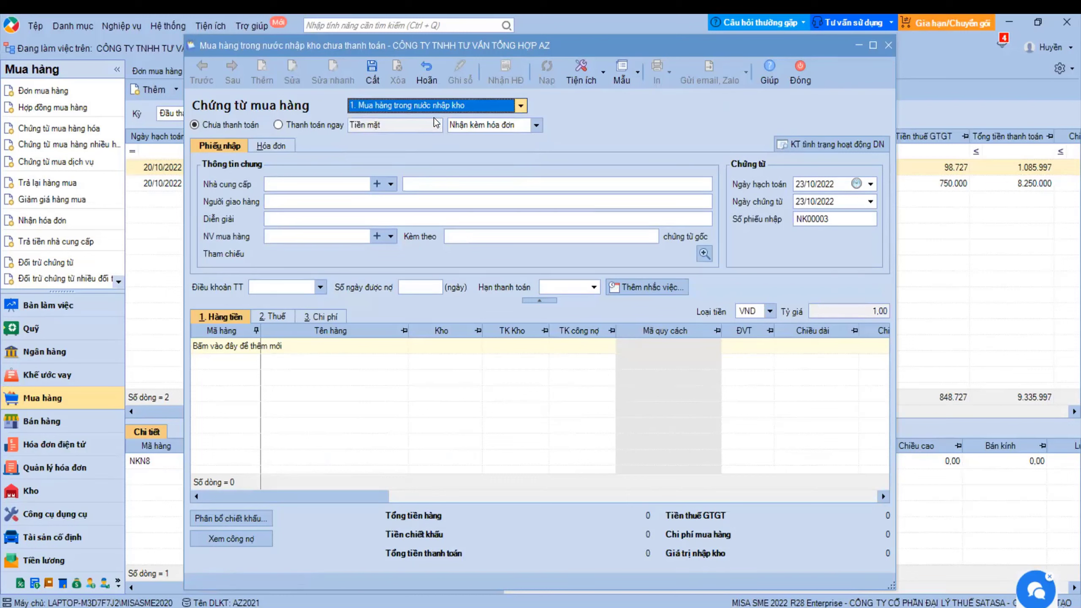
# - Keep the domestic stock-in type and set the invoice option to Không kèm hóa đơn
pyautogui.click(520, 106)
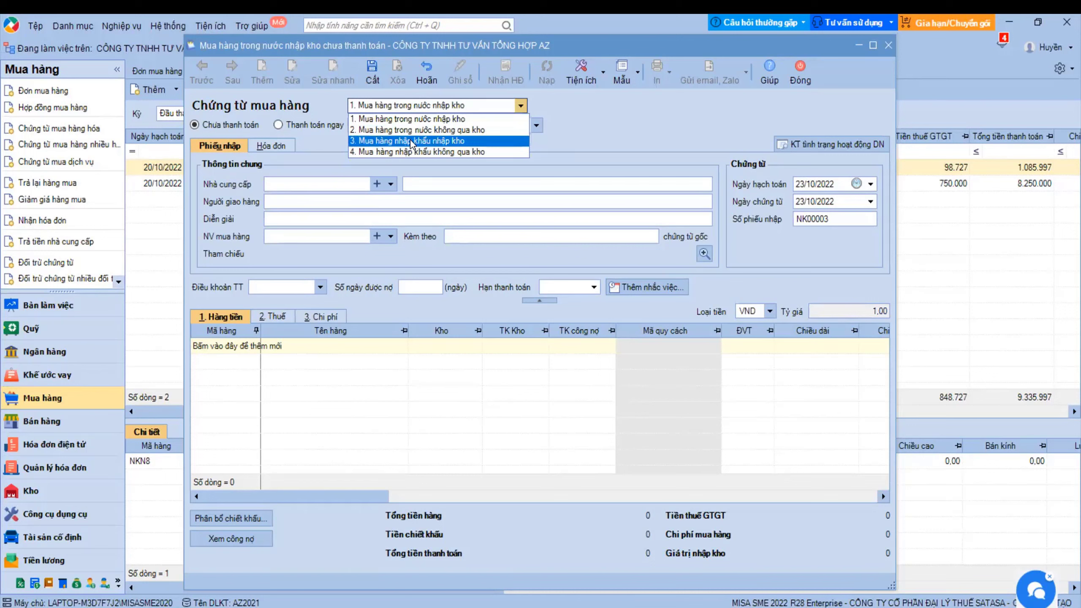
pyautogui.click(414, 118)
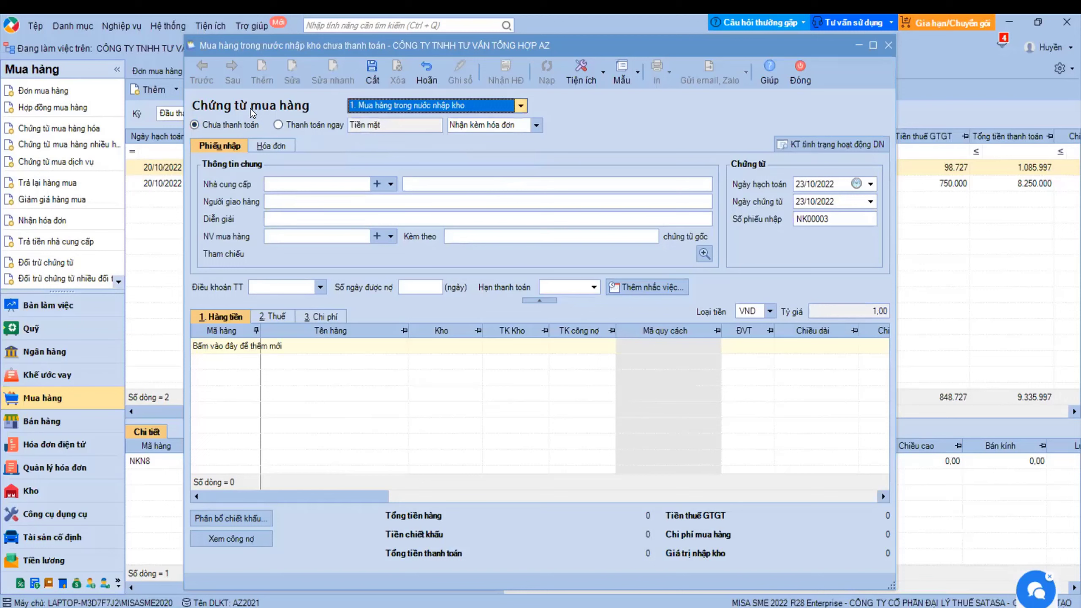
pyautogui.click(536, 125)
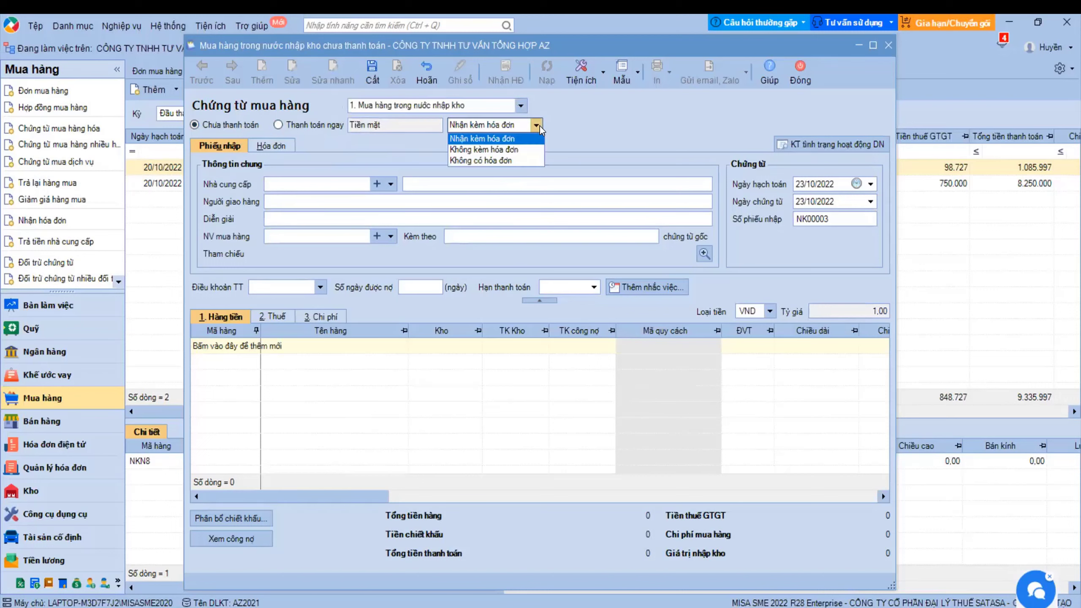
pyautogui.click(489, 150)
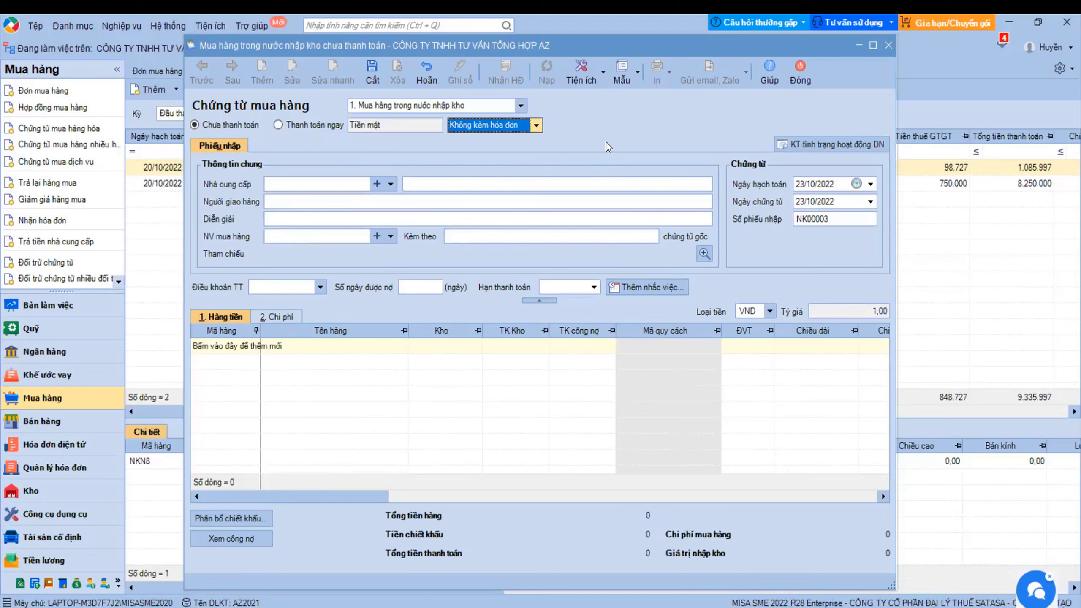
# - Keep goods received without an invoice and pick supplier HLIEN
pyautogui.click(535, 125)
pyautogui.click(509, 146)
pyautogui.click(391, 185)
pyautogui.click(360, 230)
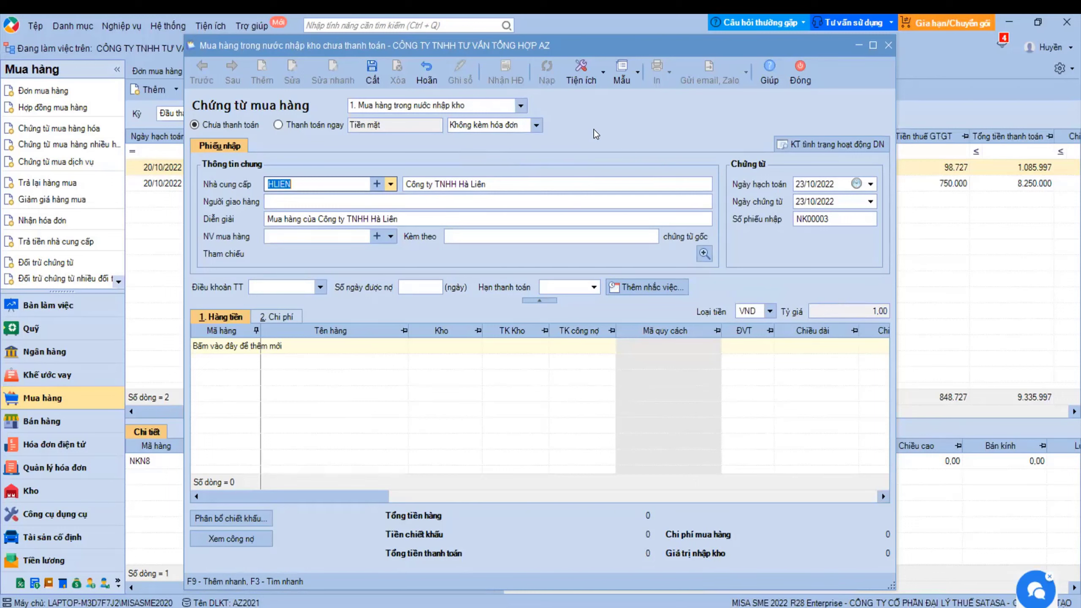
# - Check the utility functions and toggle the invoice option, ending on Không kèm hóa đơn
pyautogui.click(602, 79)
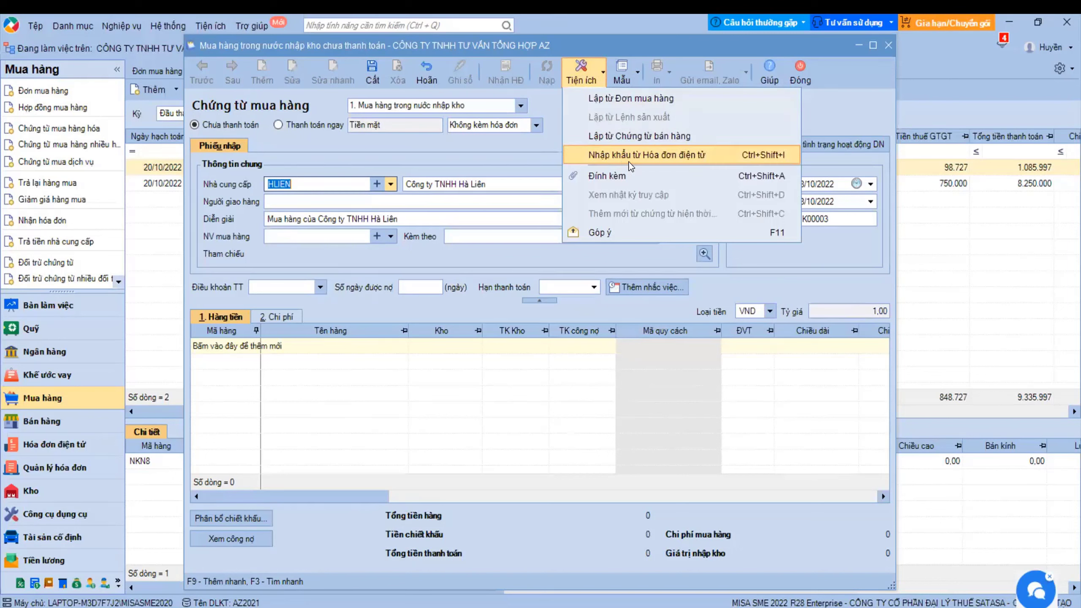
pyautogui.click(536, 145)
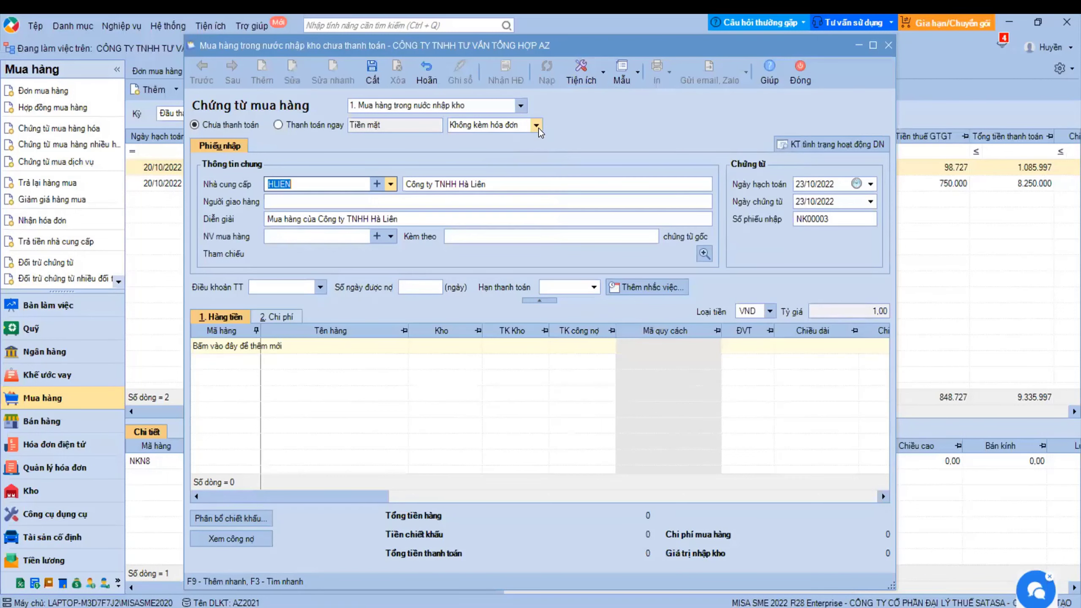
pyautogui.click(537, 126)
pyautogui.click(505, 155)
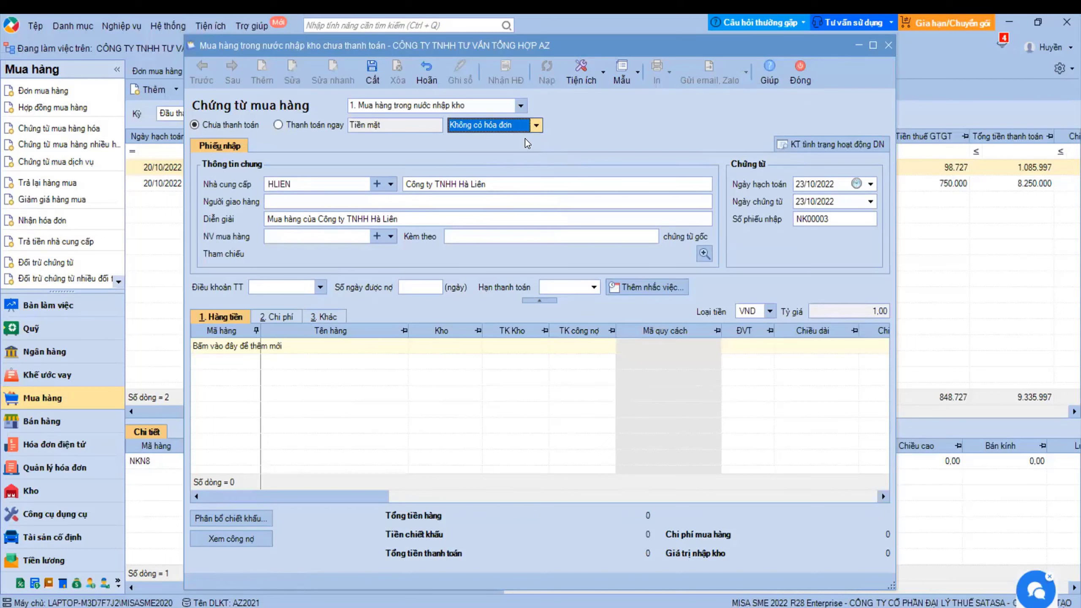
pyautogui.click(536, 125)
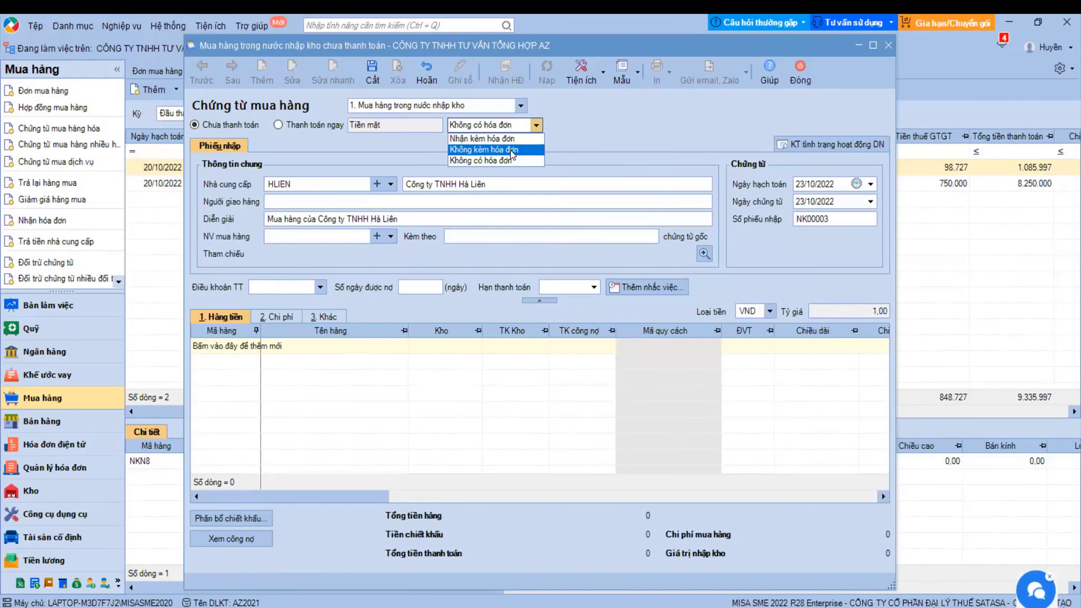
pyautogui.click(512, 150)
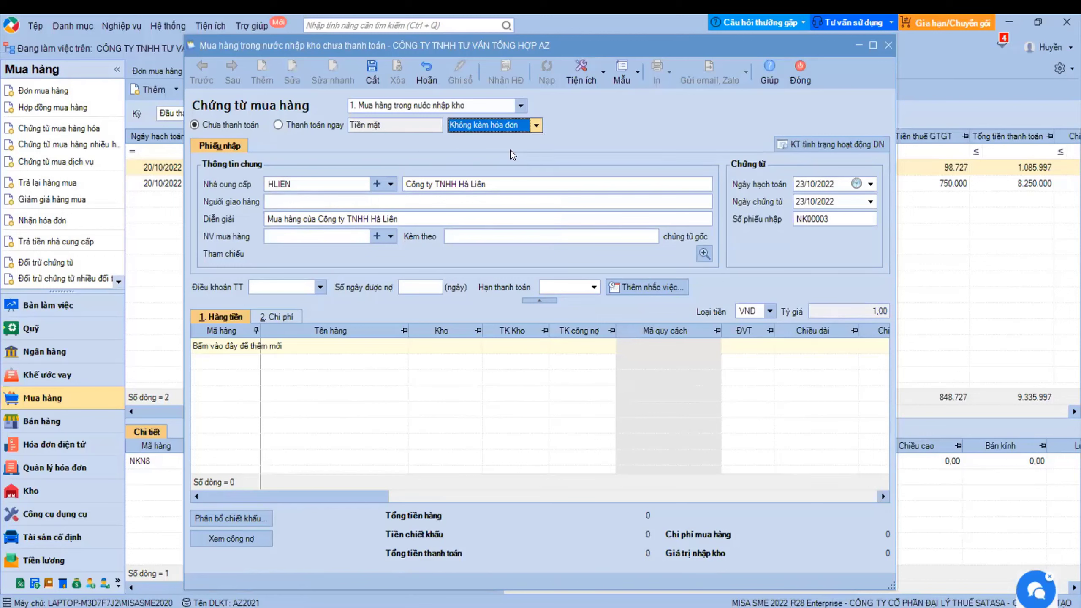
pyautogui.click(537, 130)
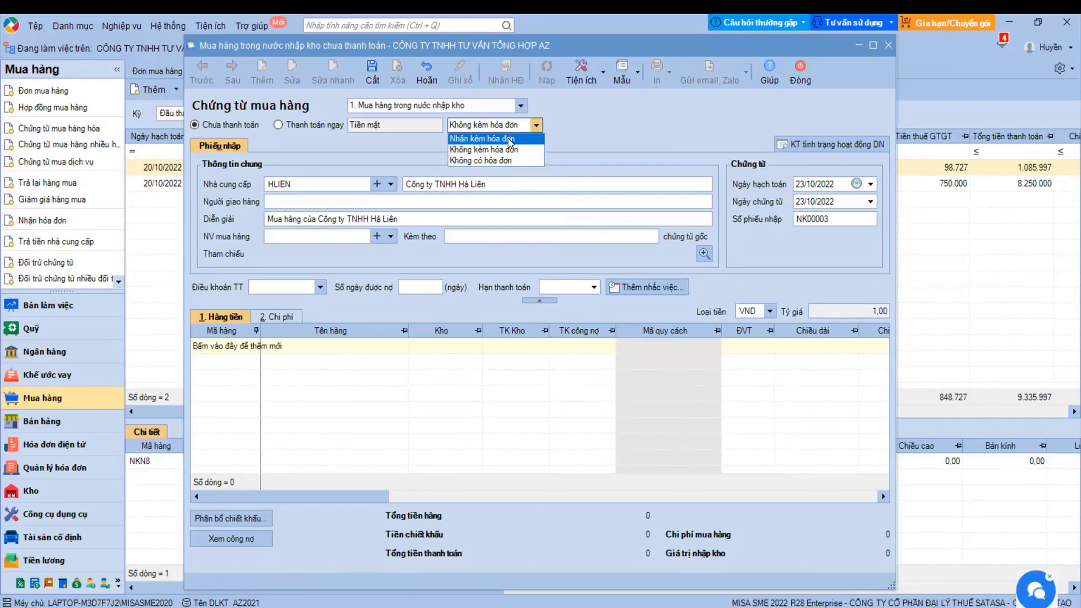
pyautogui.click(489, 138)
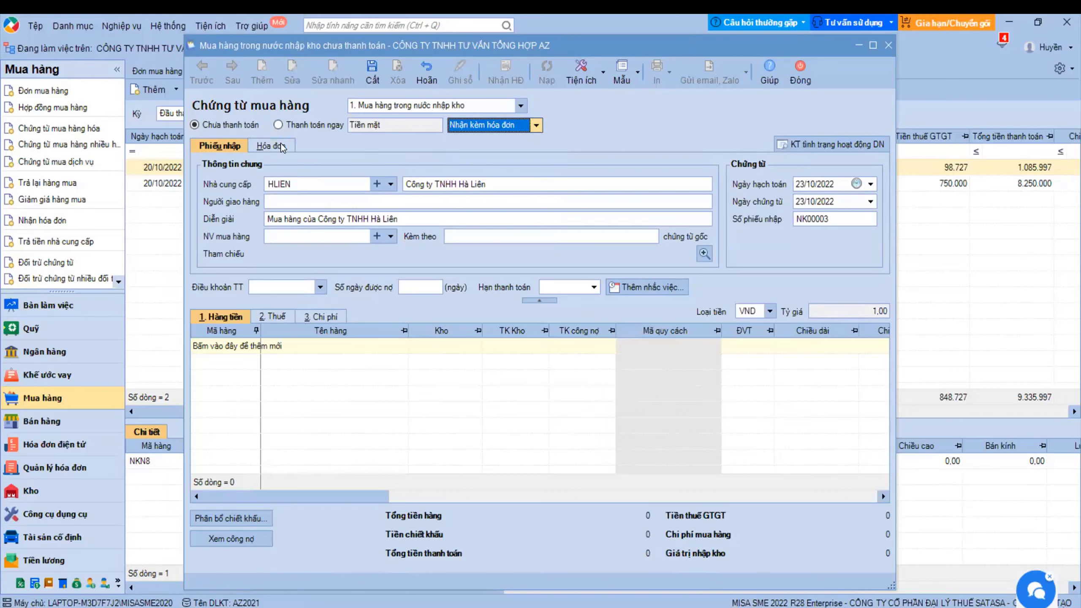
pyautogui.click(539, 128)
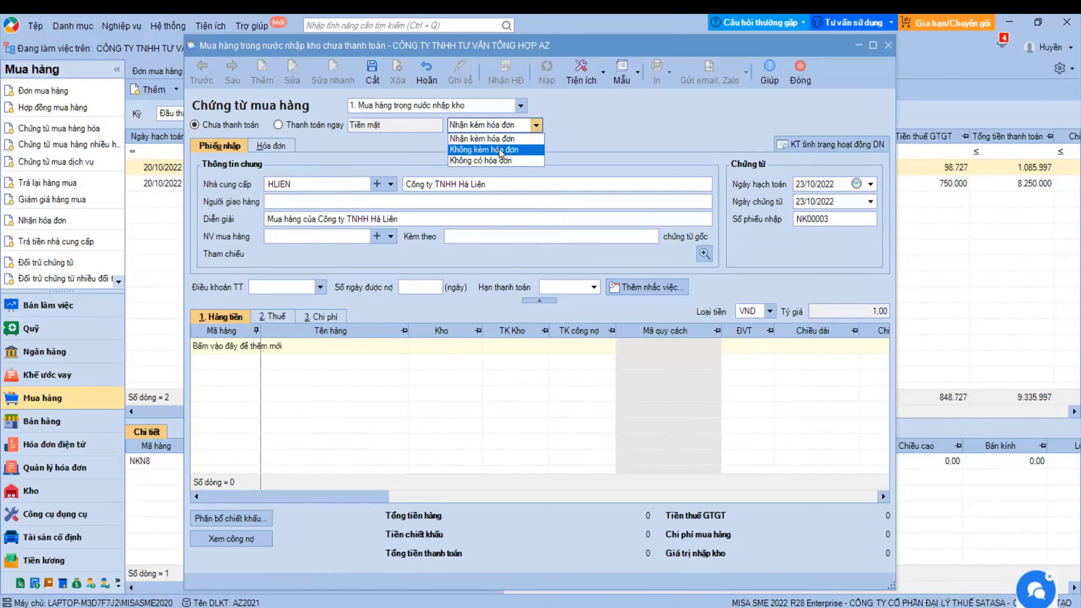
pyautogui.click(499, 149)
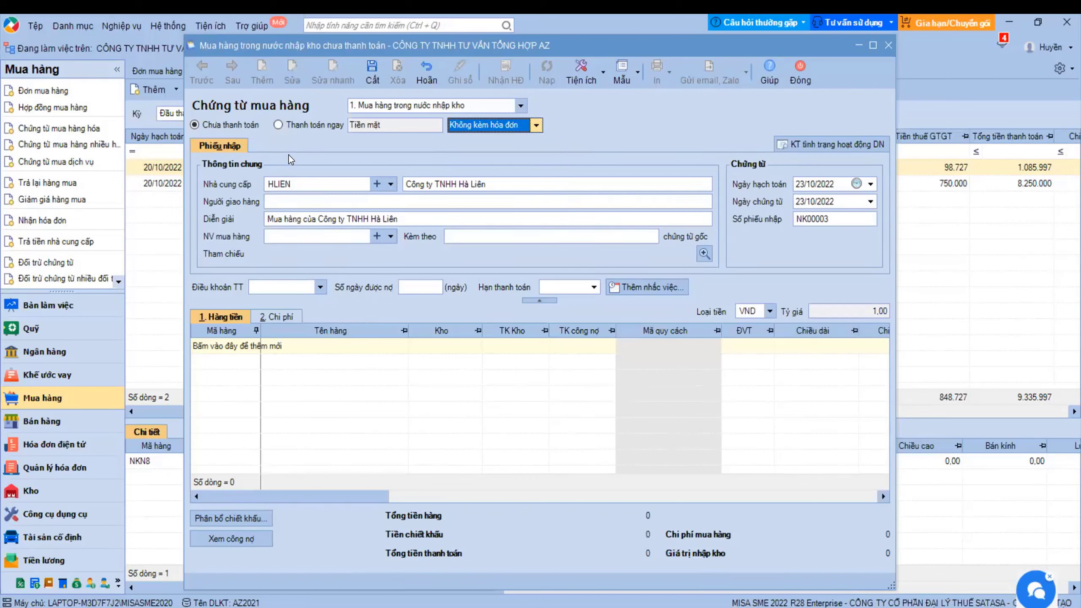
# - Change the supplier to HTHANH, Công ty Cổ phần Hà Thành, on voucher NK00003
pyautogui.click(392, 185)
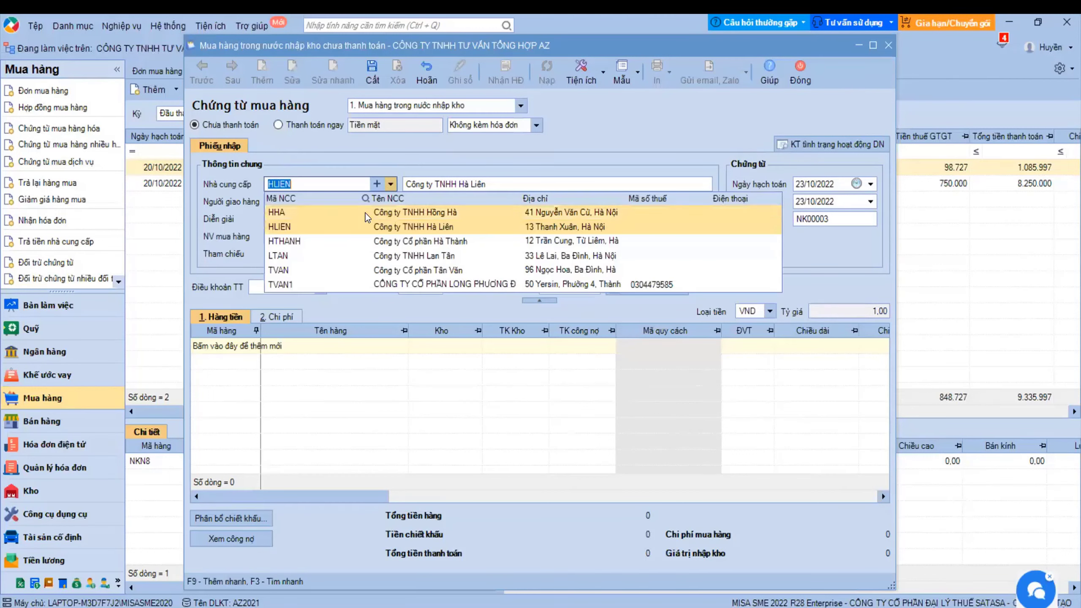
pyautogui.click(366, 241)
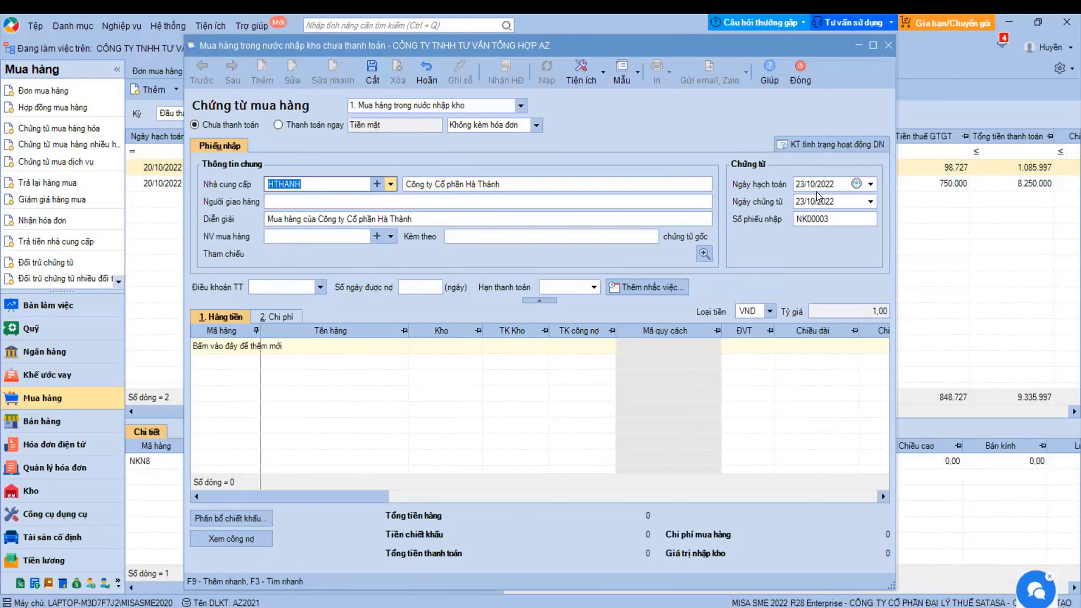
pyautogui.click(834, 219)
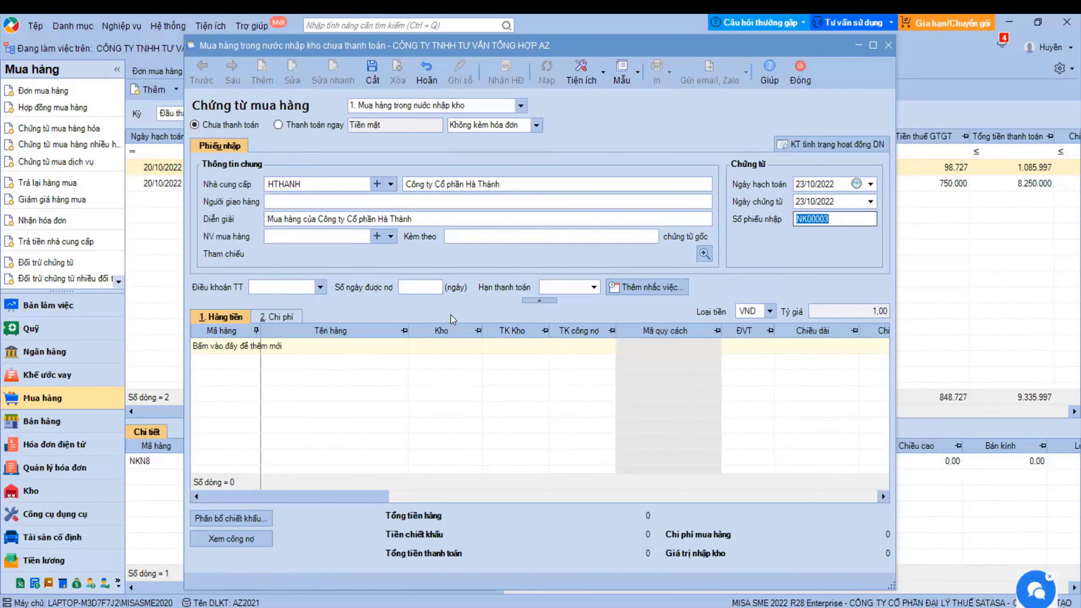
# - Add a line for item NKN6 at unit price 15.000.000 and save voucher NK00003
pyautogui.click(248, 347)
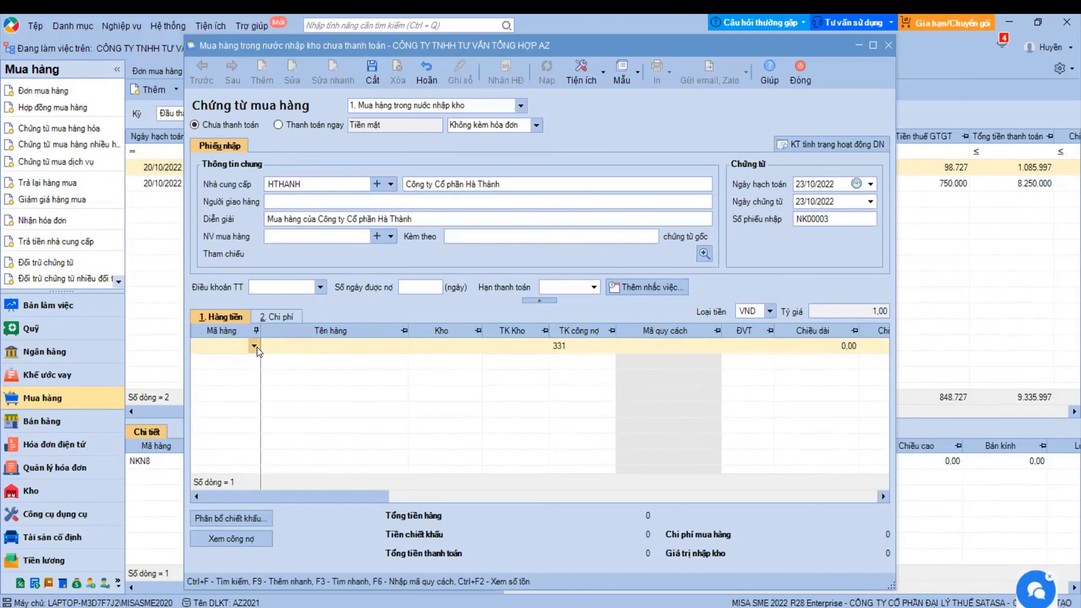
pyautogui.click(255, 346)
pyautogui.click(271, 447)
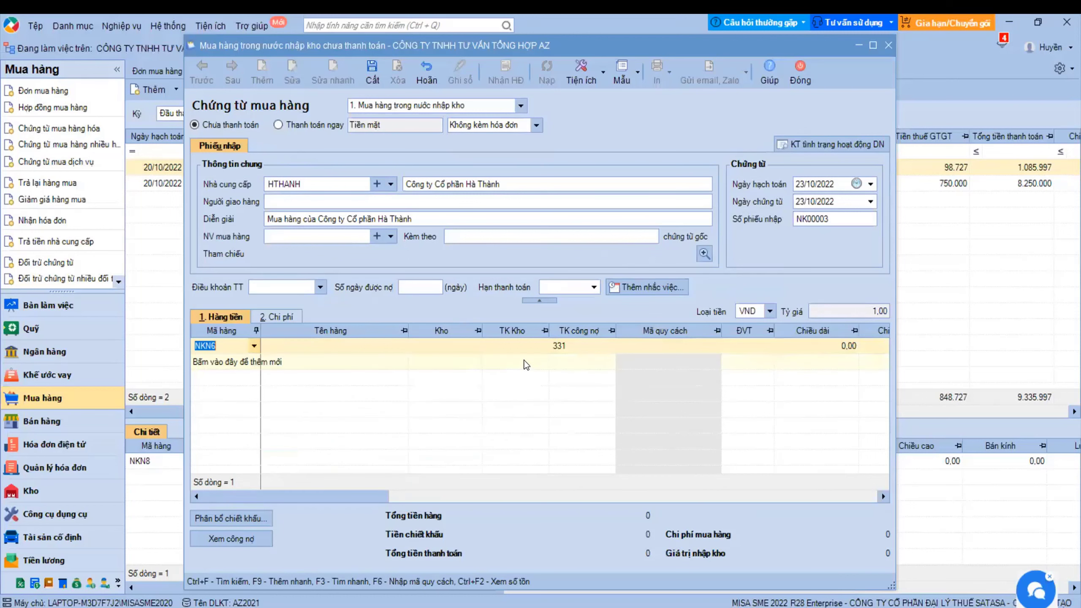
pyautogui.click(518, 350)
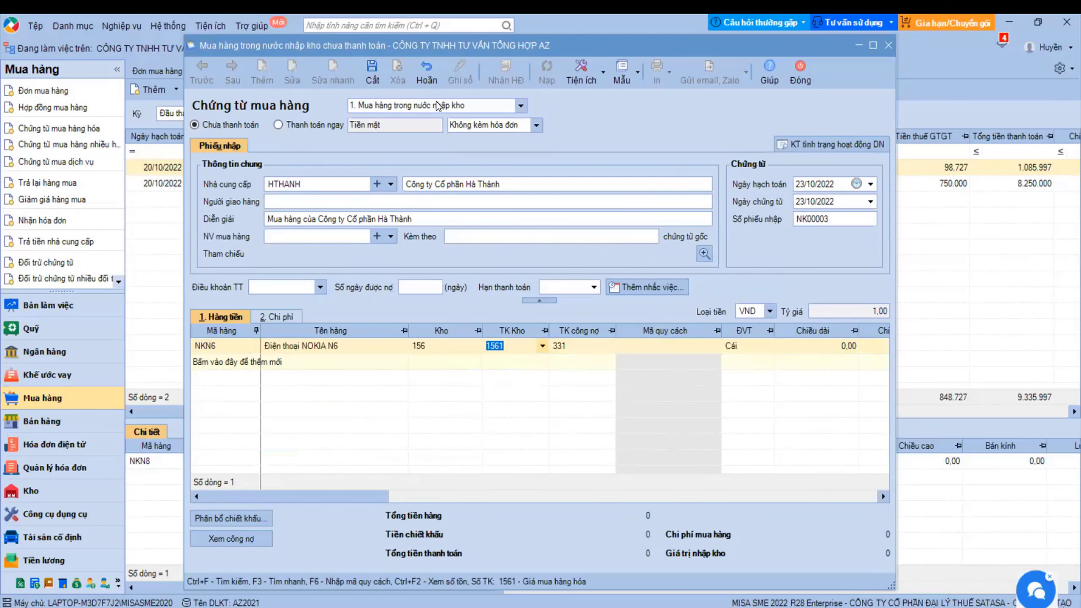
pyautogui.click(542, 345)
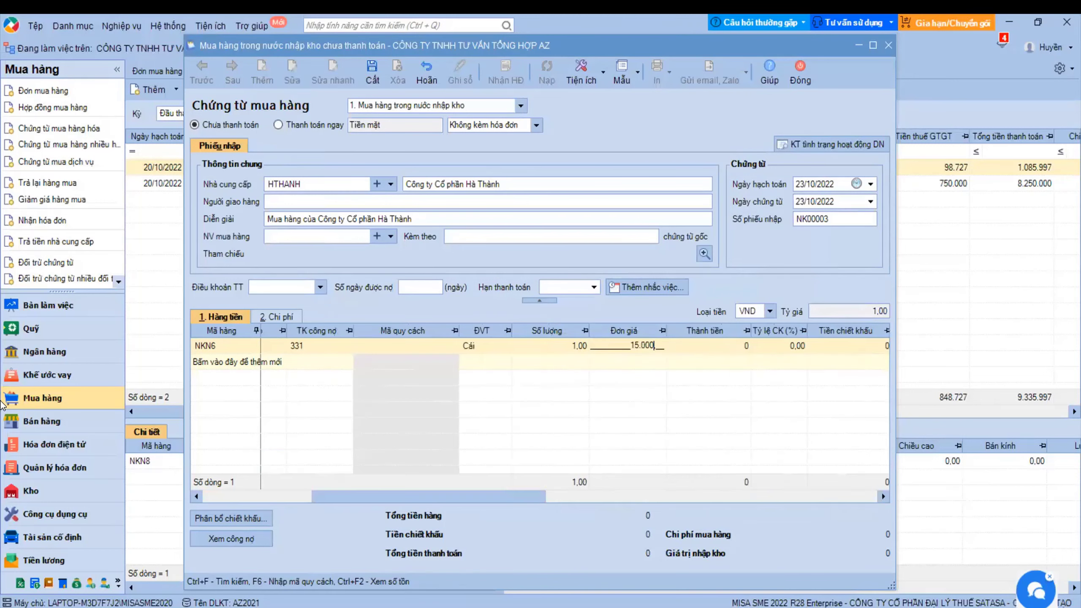
pyautogui.write('15000000')
pyautogui.press('Tab')
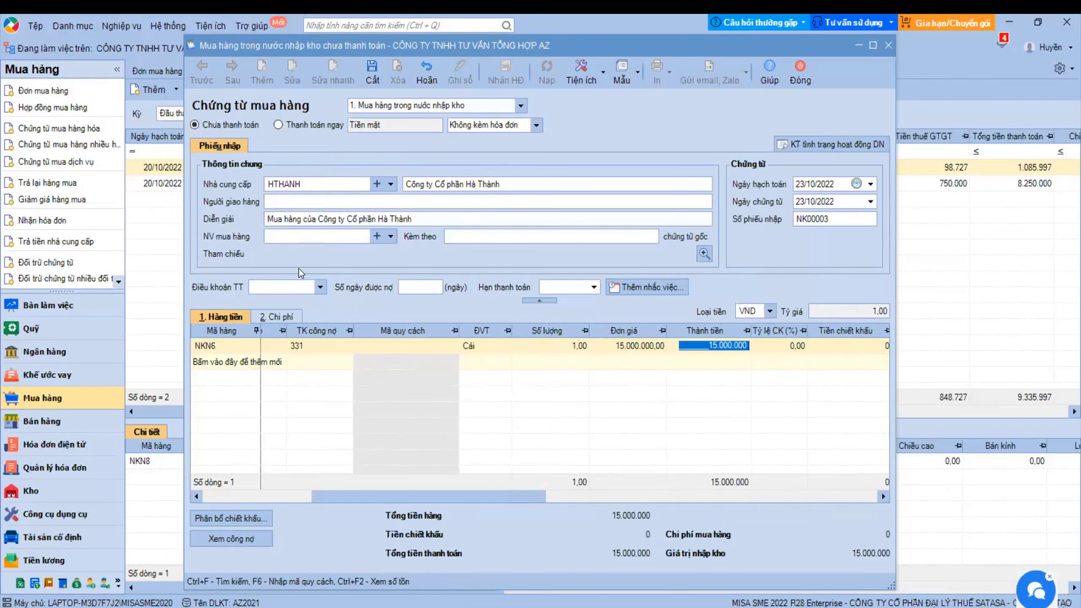
pyautogui.click(371, 76)
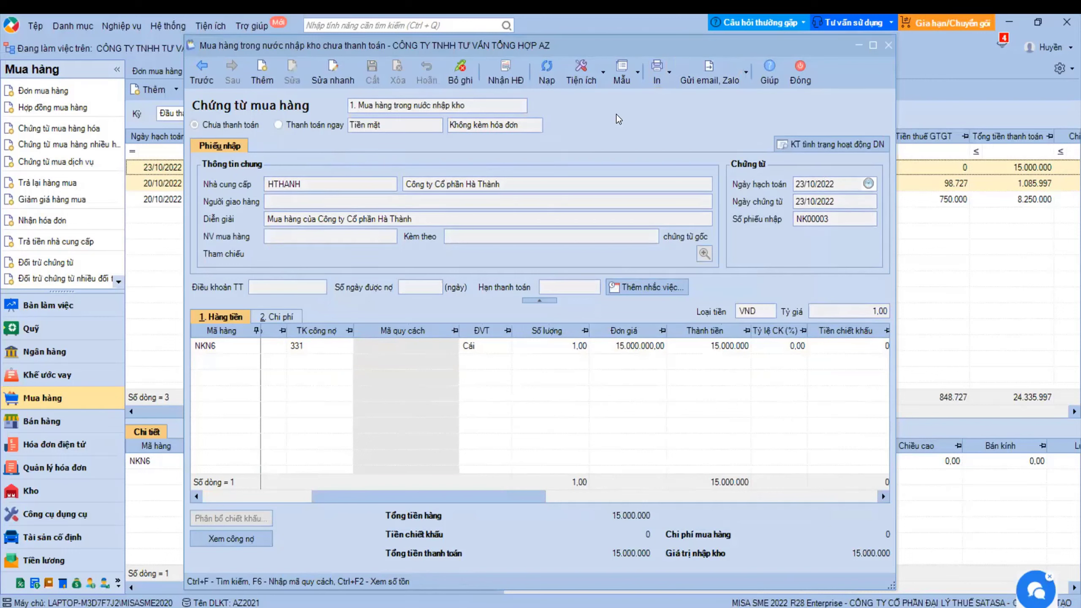
# - Close voucher NK00003, reopen and close it from the list, and bring up its actions menu
pyautogui.click(800, 81)
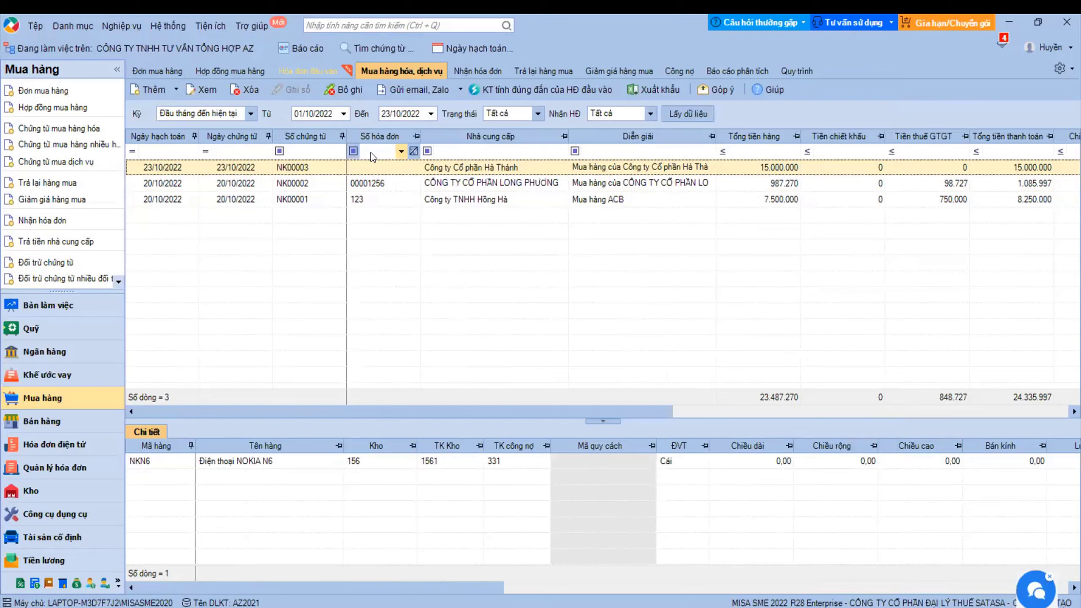
pyautogui.rightClick(331, 167)
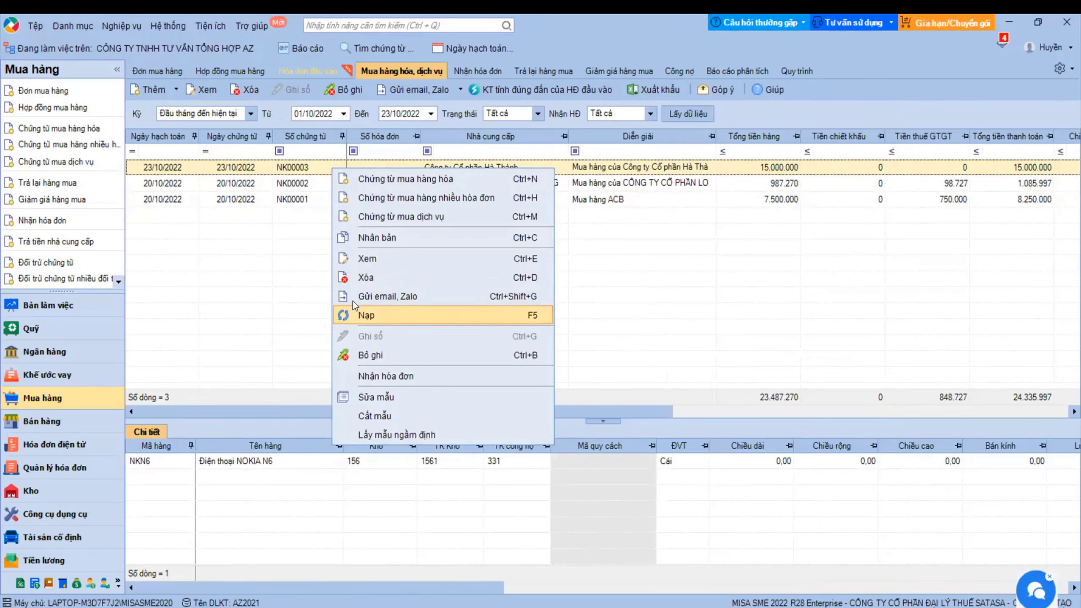
pyautogui.click(376, 377)
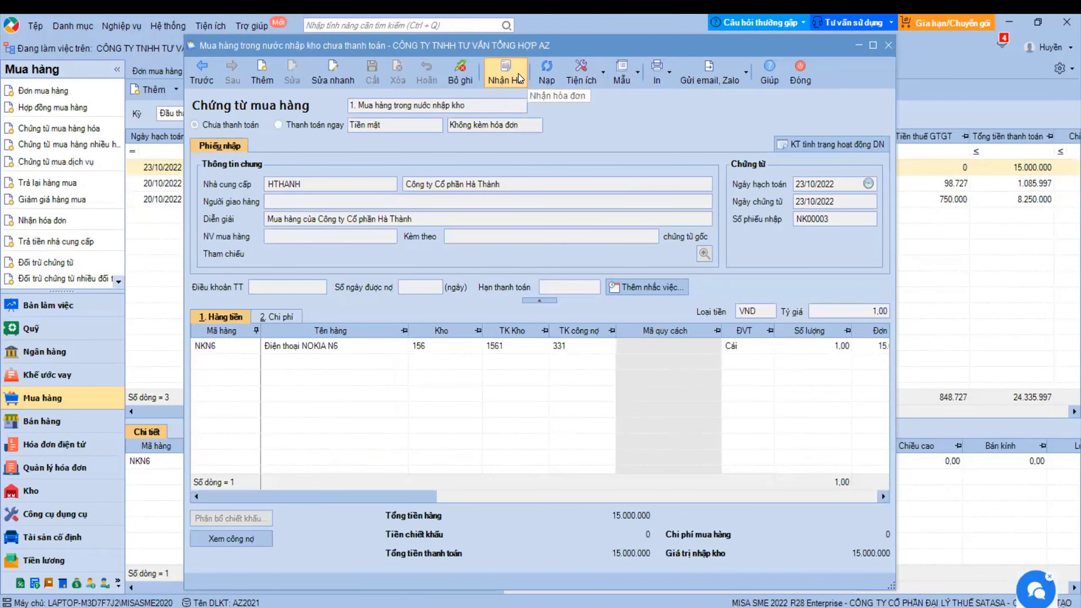
pyautogui.press('Escape')
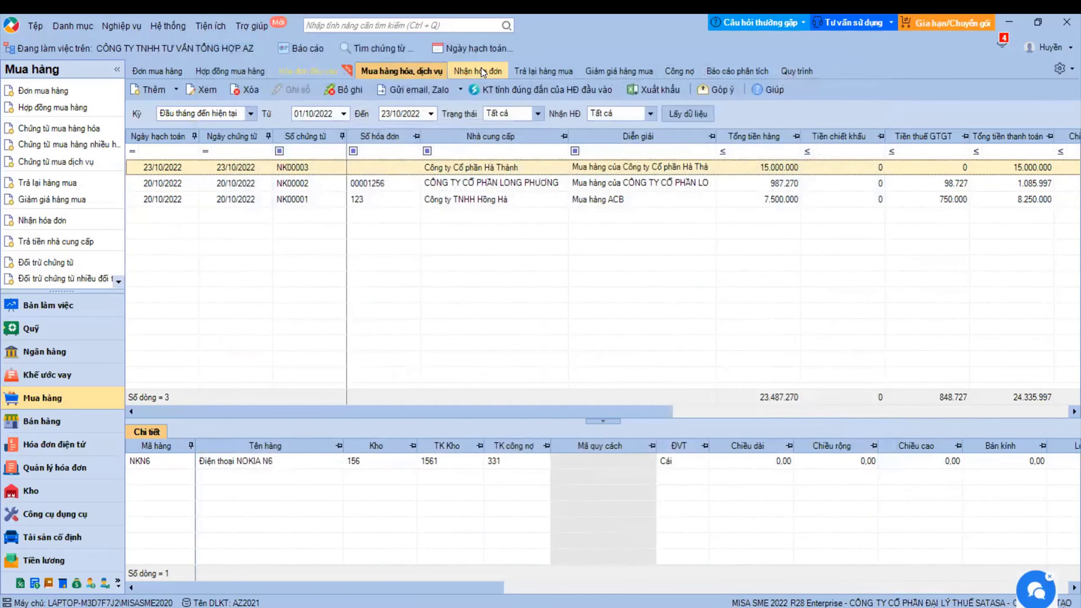
pyautogui.doubleClick(422, 167)
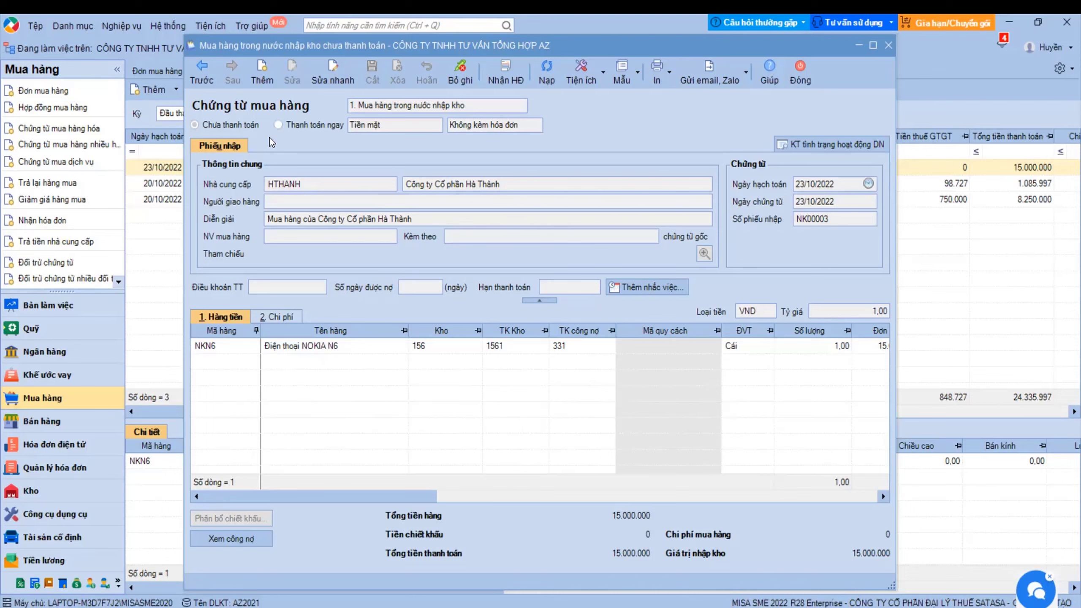
pyautogui.click(800, 72)
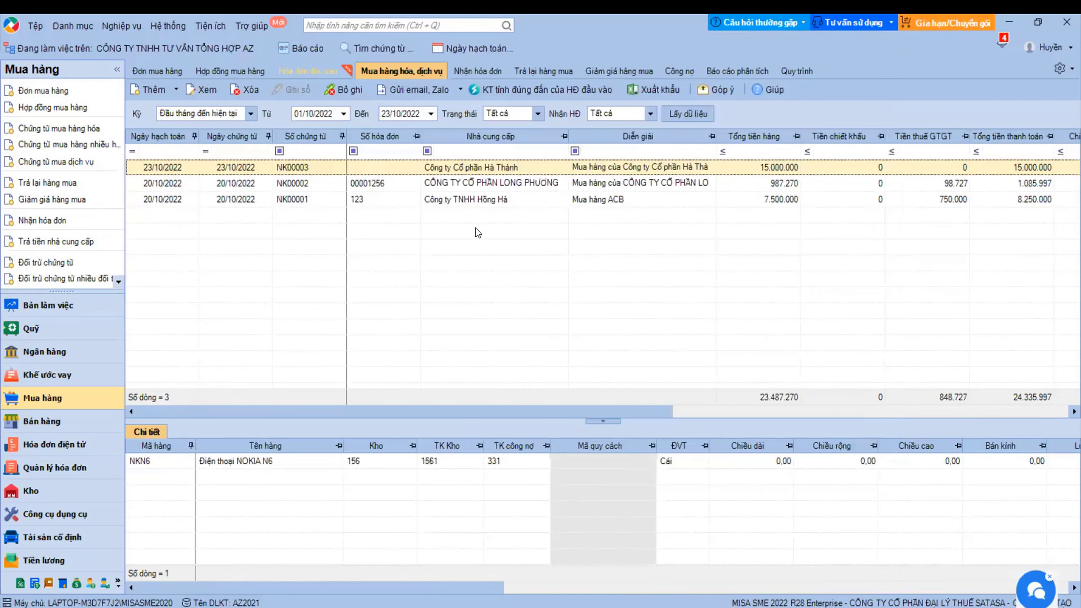
pyautogui.rightClick(252, 171)
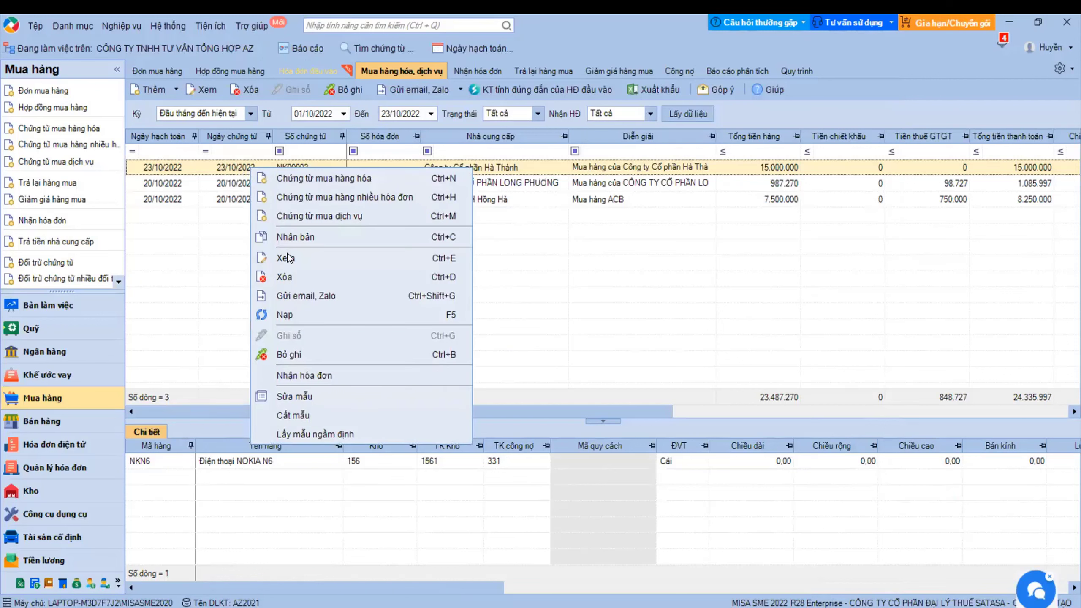
# - Receive invoice 12345 with template 01GTKT0/001 for NK00003, checking accounts 1331 and 331, and save
pyautogui.click(310, 374)
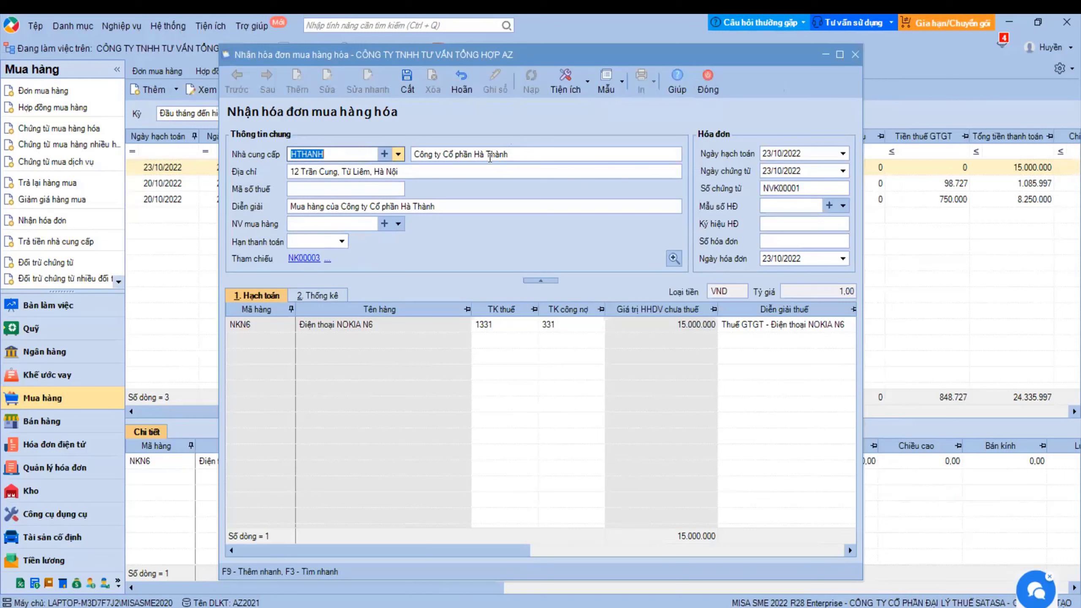
pyautogui.click(489, 326)
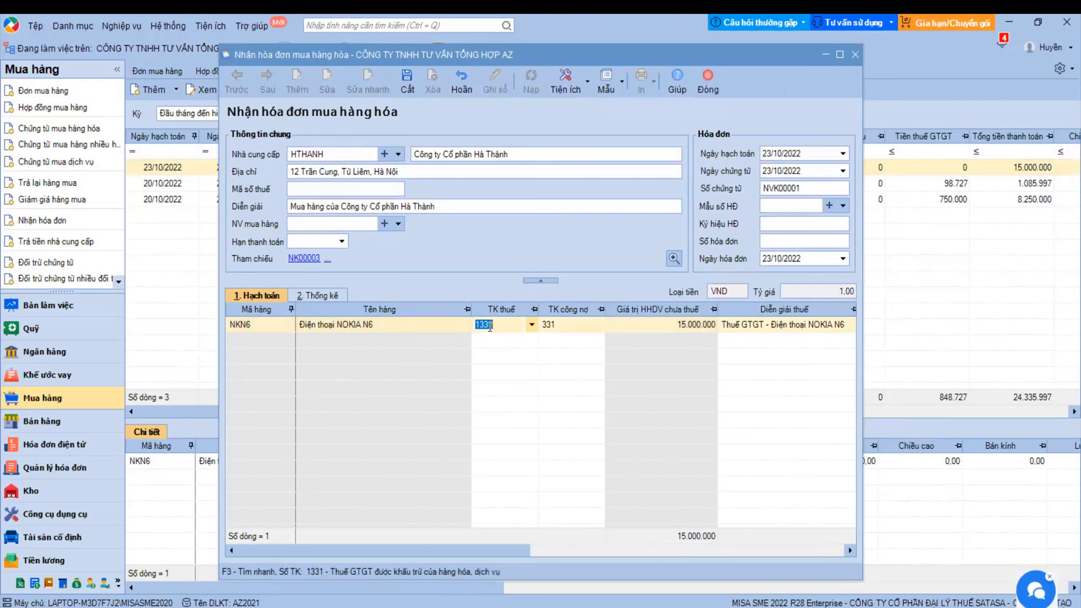
pyautogui.click(553, 325)
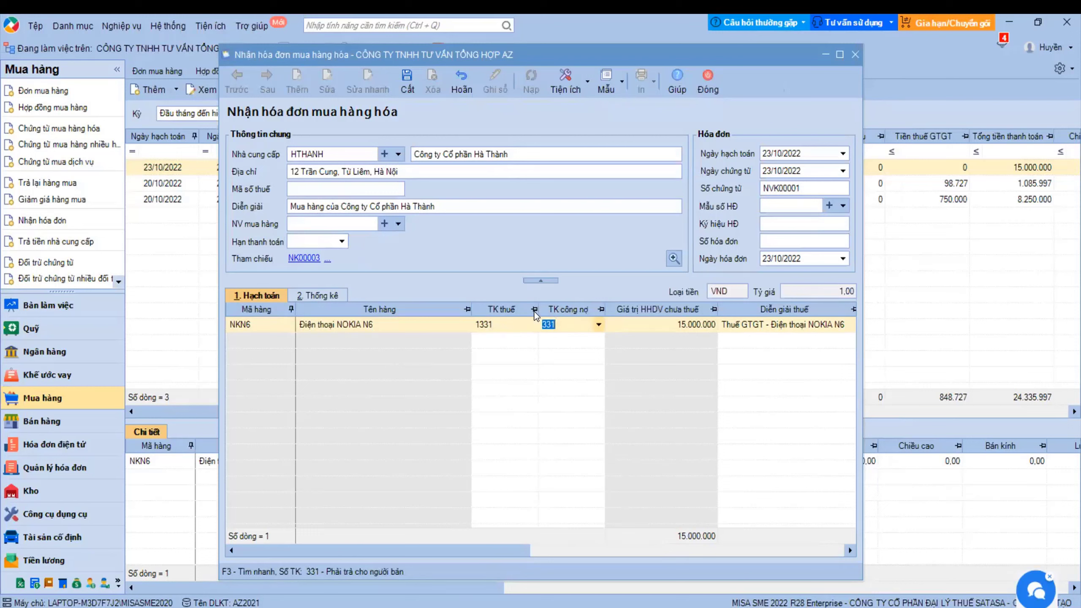
pyautogui.click(841, 206)
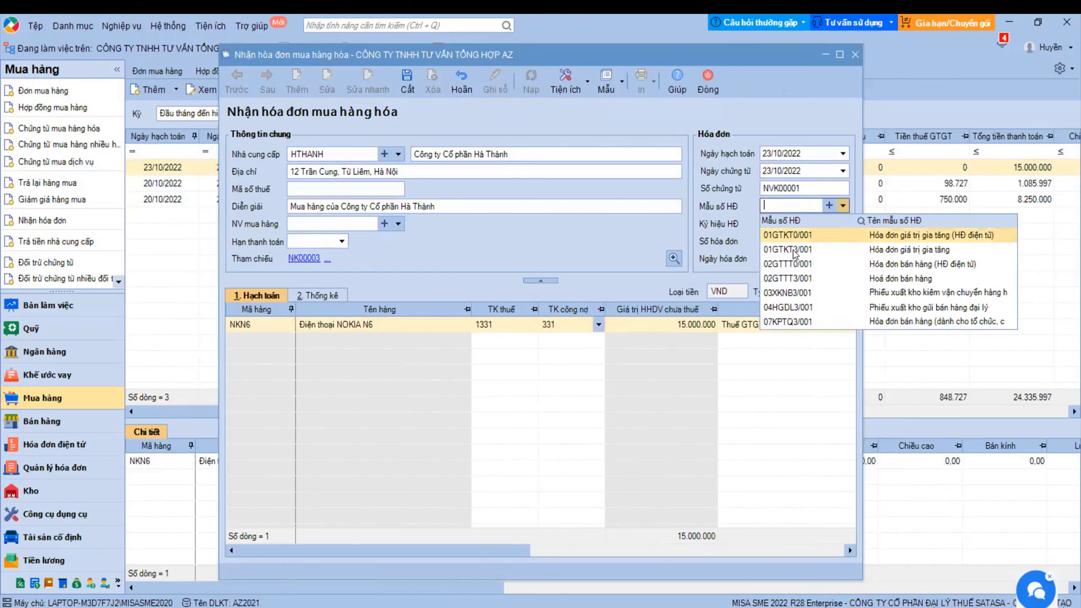
pyautogui.click(787, 233)
pyautogui.click(787, 229)
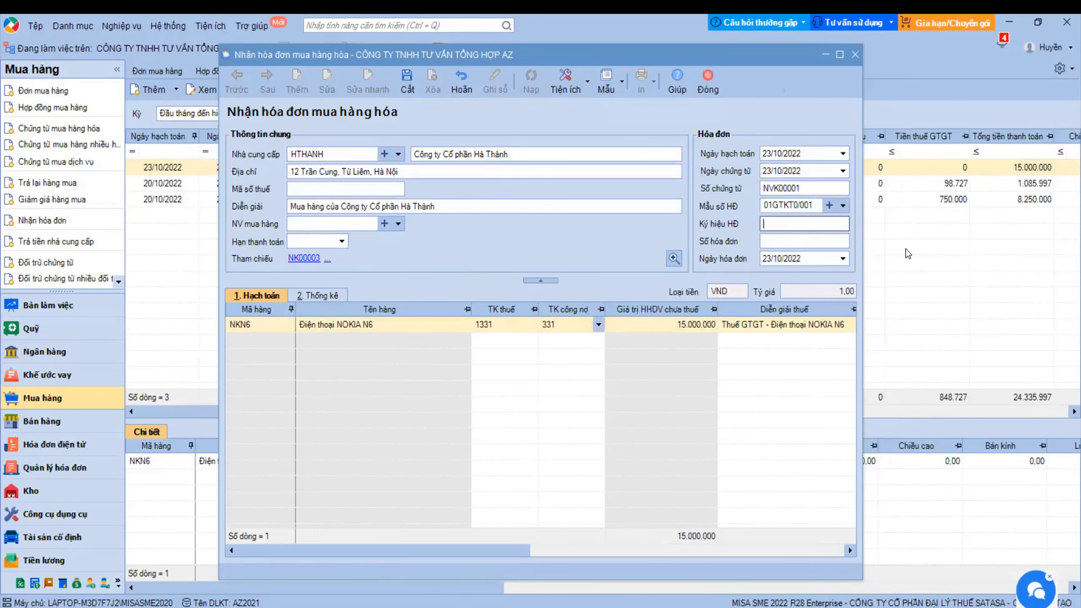
pyautogui.click(788, 241)
pyautogui.write('12345')
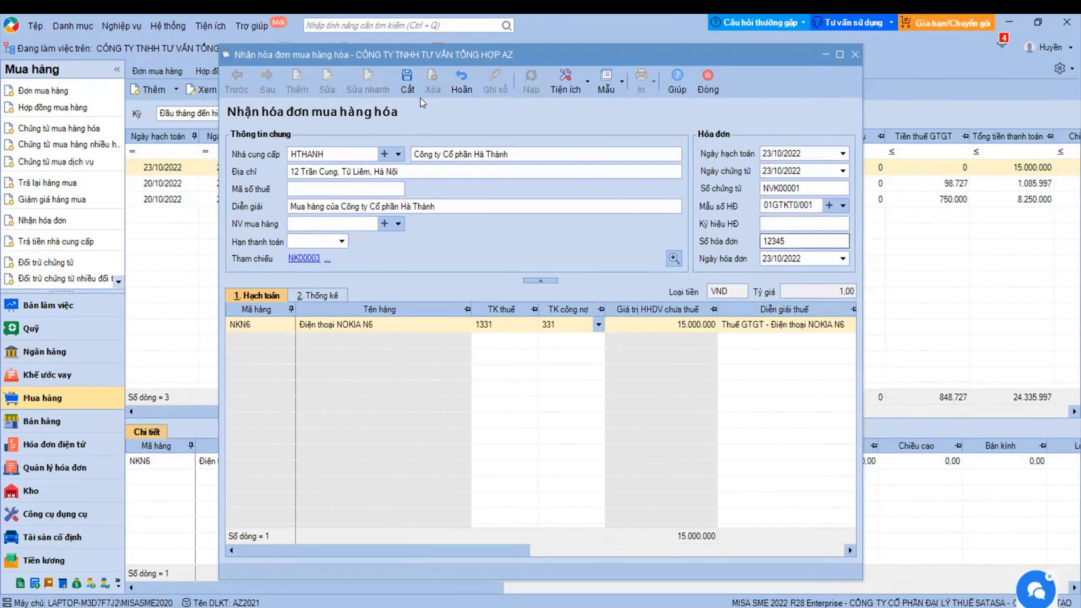
pyautogui.click(412, 85)
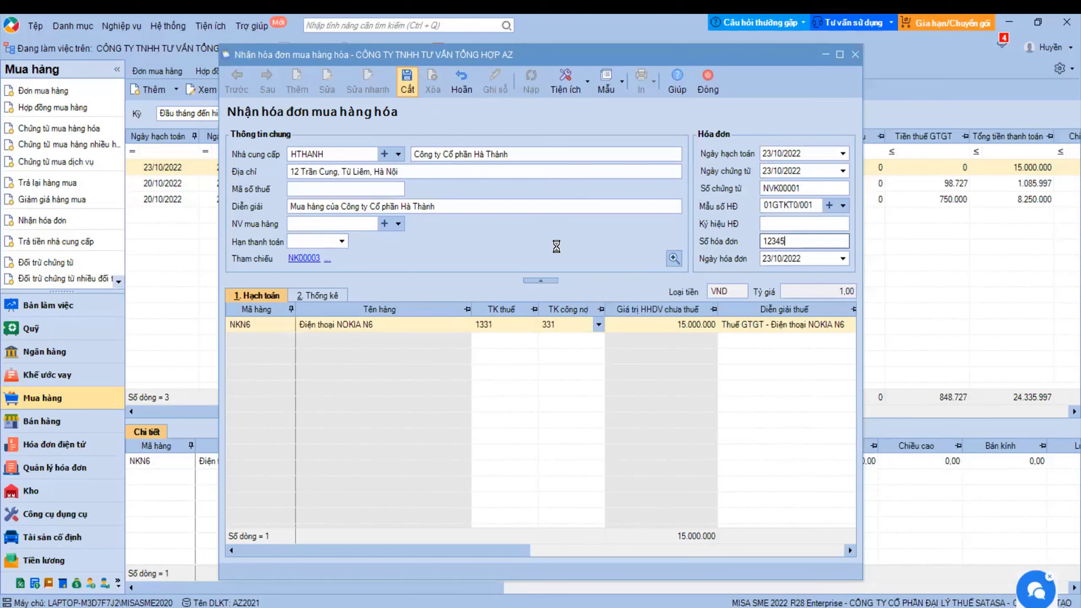
pyautogui.click(707, 83)
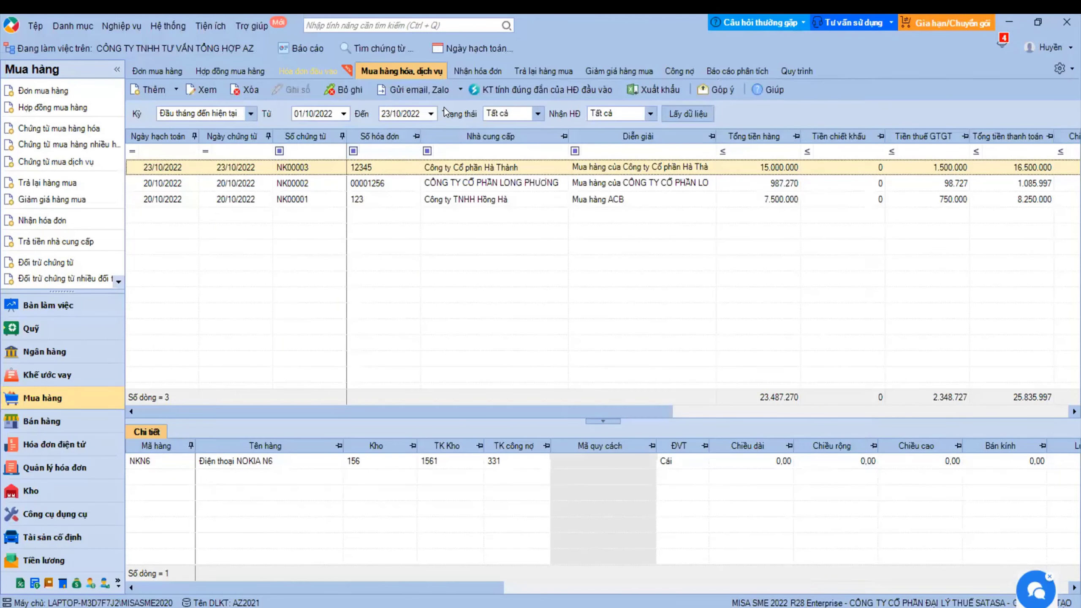
pyautogui.click(478, 71)
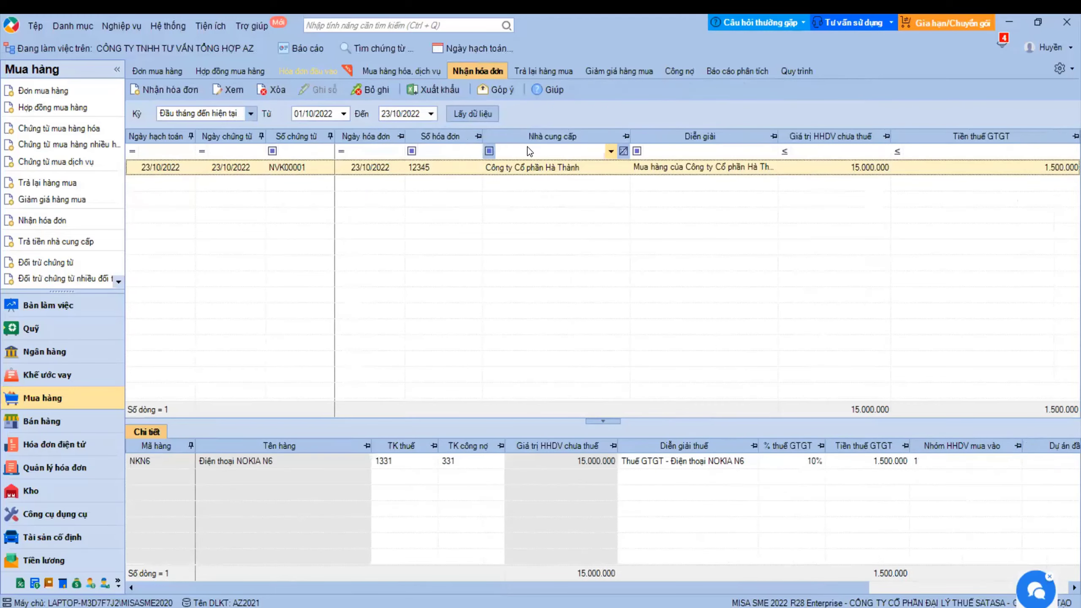
pyautogui.click(402, 71)
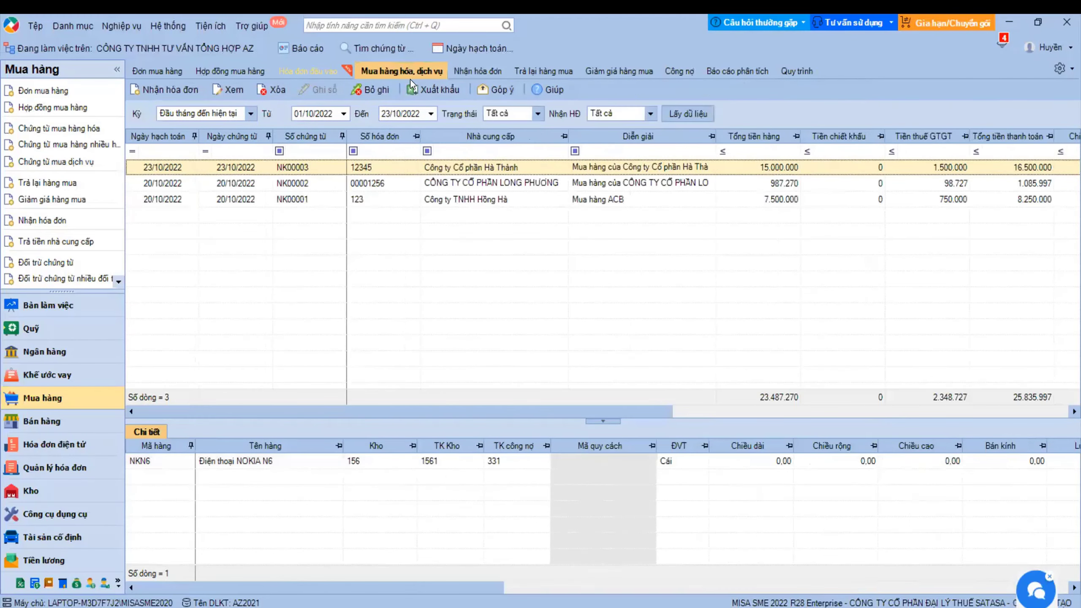
pyautogui.click(377, 183)
pyautogui.click(478, 71)
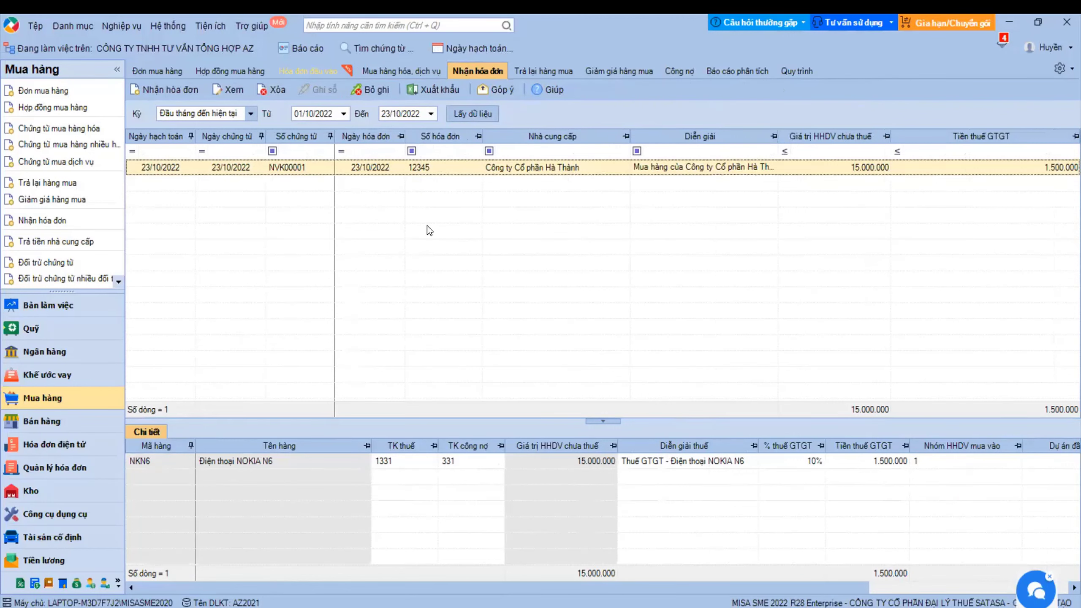
pyautogui.click(404, 73)
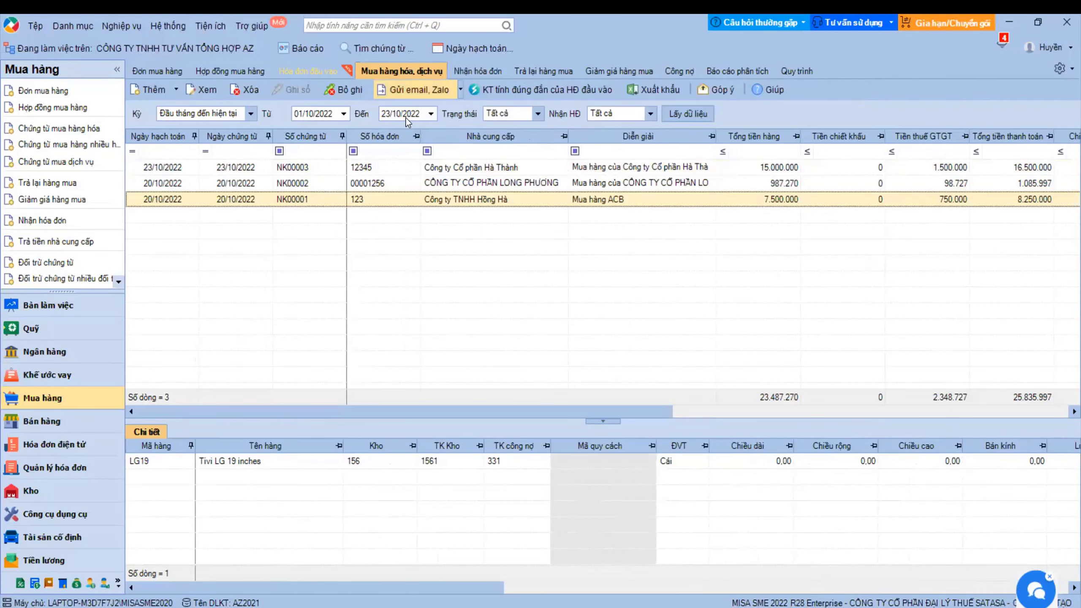
pyautogui.click(377, 168)
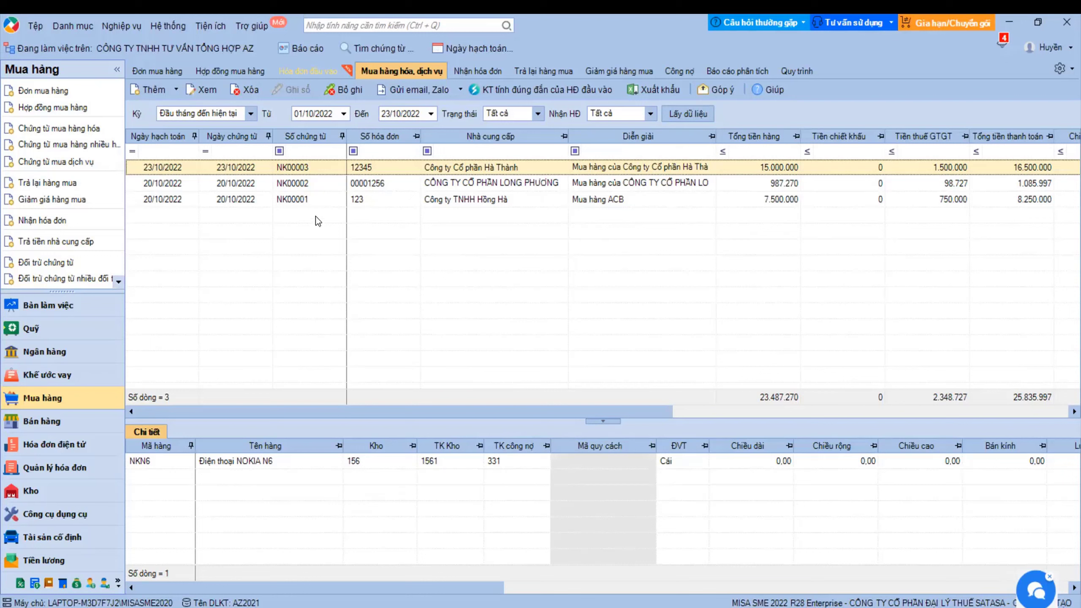
# - Create a new Chứng từ mua dịch vụ (MDV00001) from the Thêm dropdown
pyautogui.click(176, 90)
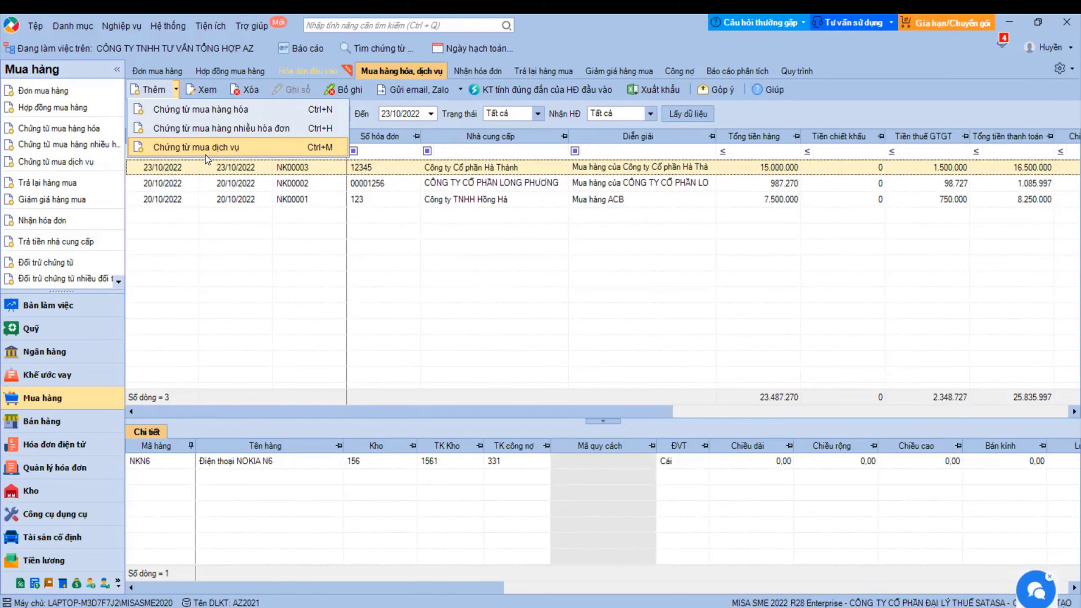
pyautogui.click(194, 149)
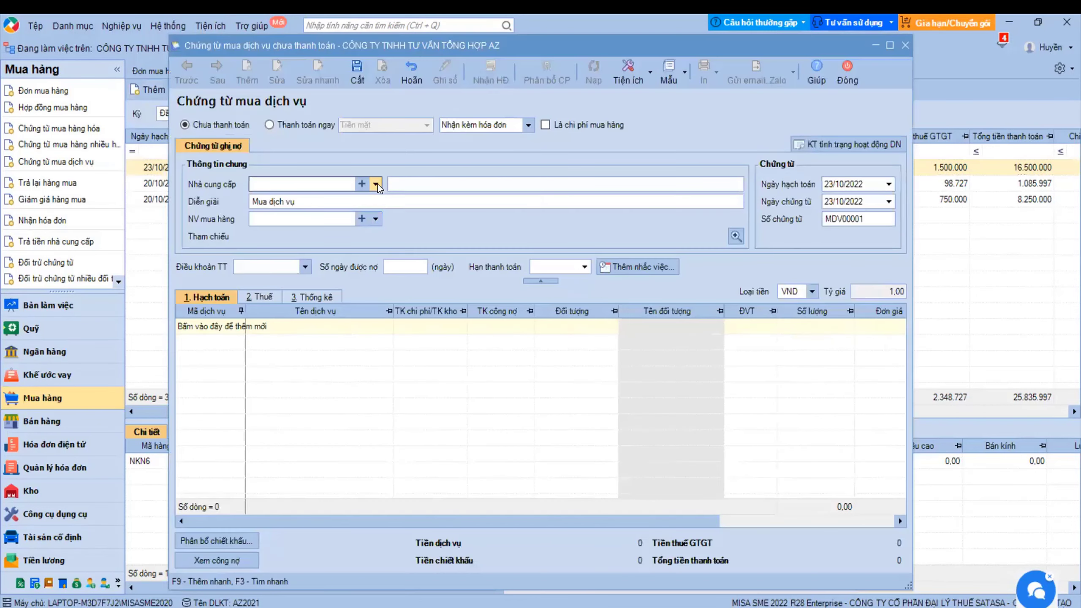
# - Choose supplier TVAN (Công ty Cổ phần Tân Văn) and mark the voucher as a purchase cost
pyautogui.click(376, 184)
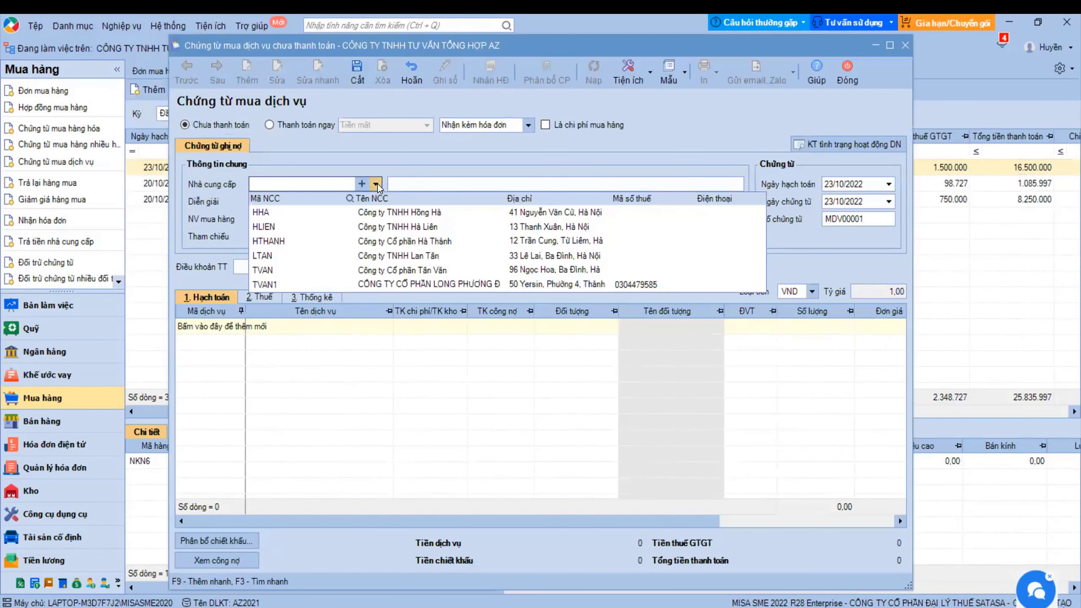
pyautogui.click(350, 271)
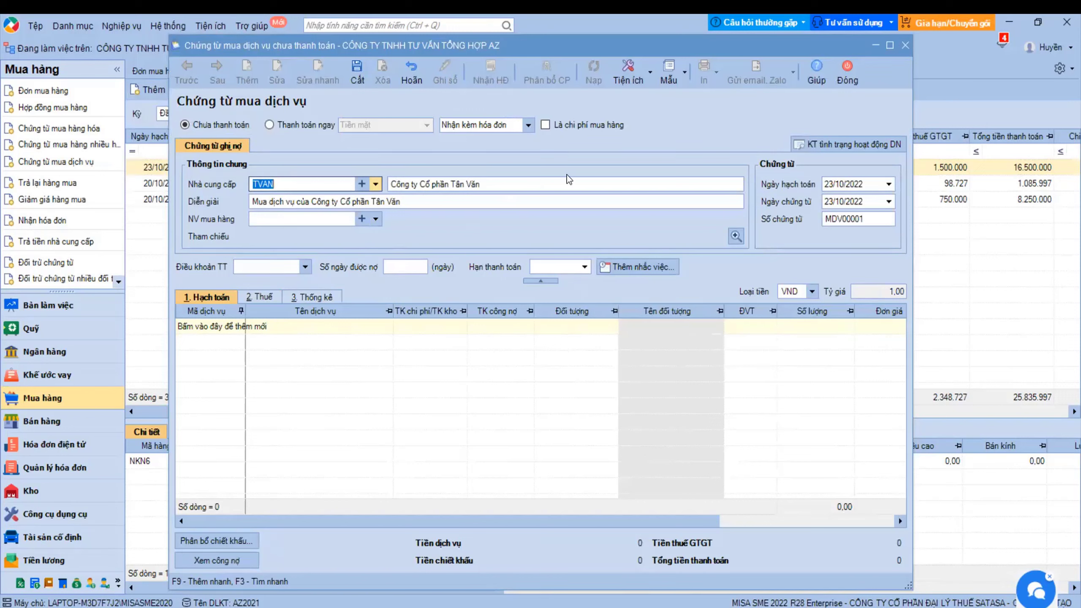
pyautogui.click(544, 125)
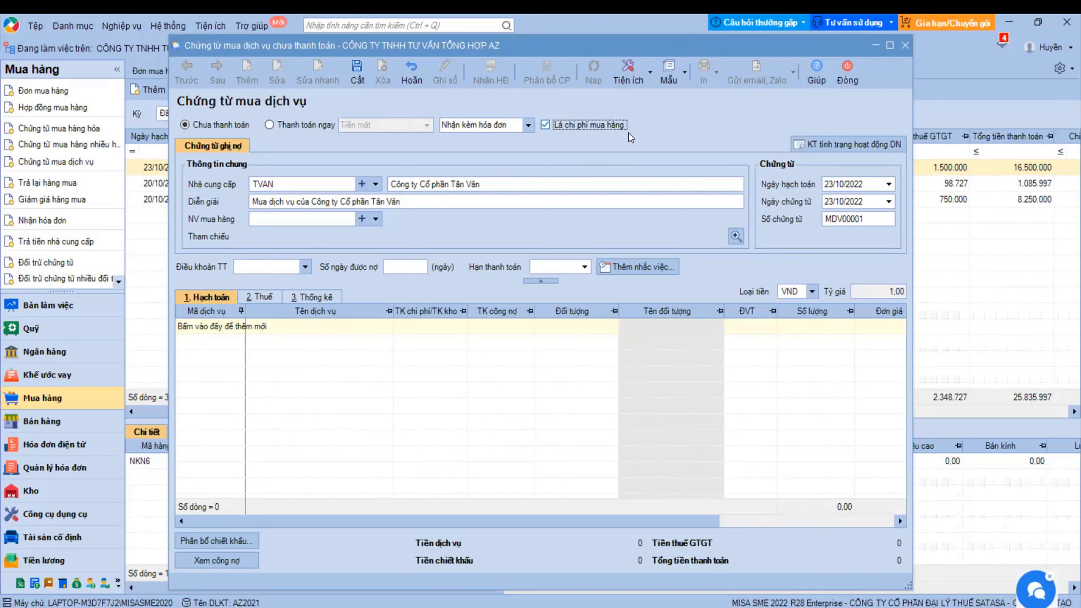
# - Check the posting date, voucher date and number MDV00001, then start a first grid line
pyautogui.click(847, 187)
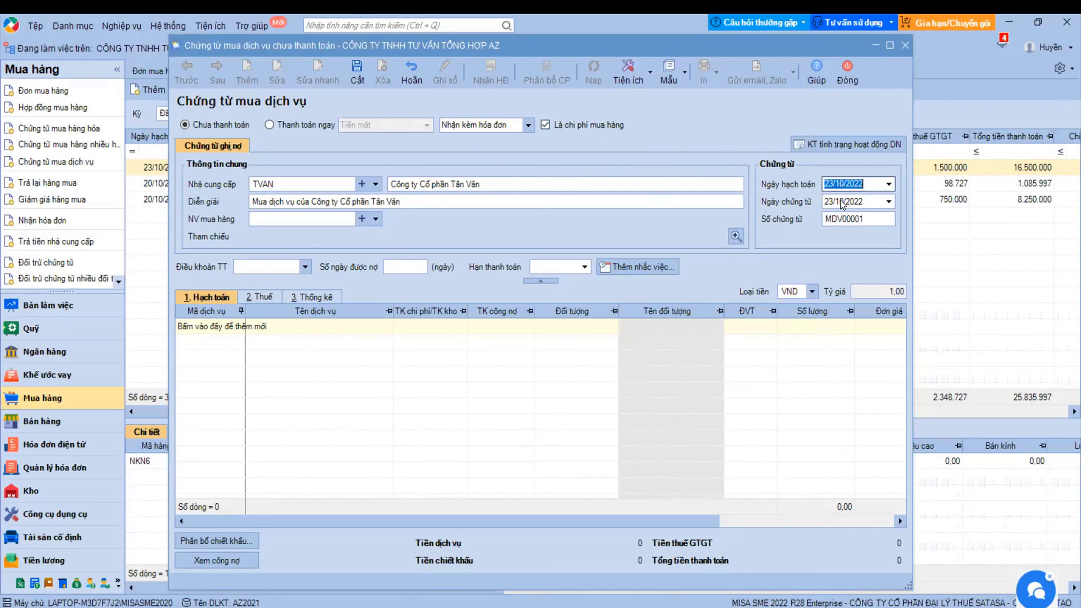
pyautogui.click(840, 201)
pyautogui.click(830, 218)
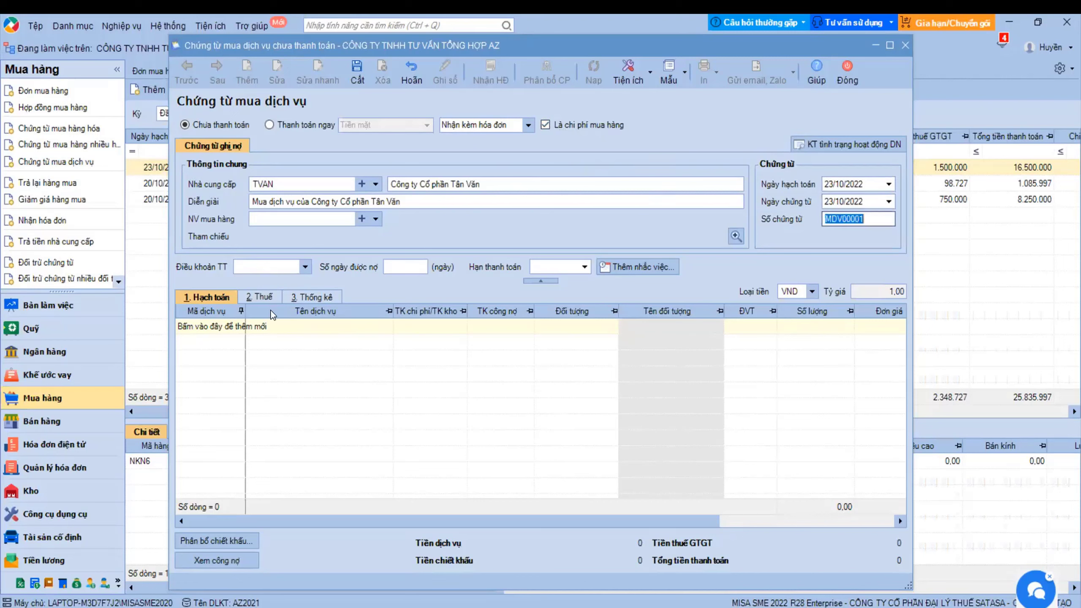
pyautogui.click(239, 327)
pyautogui.click(239, 327)
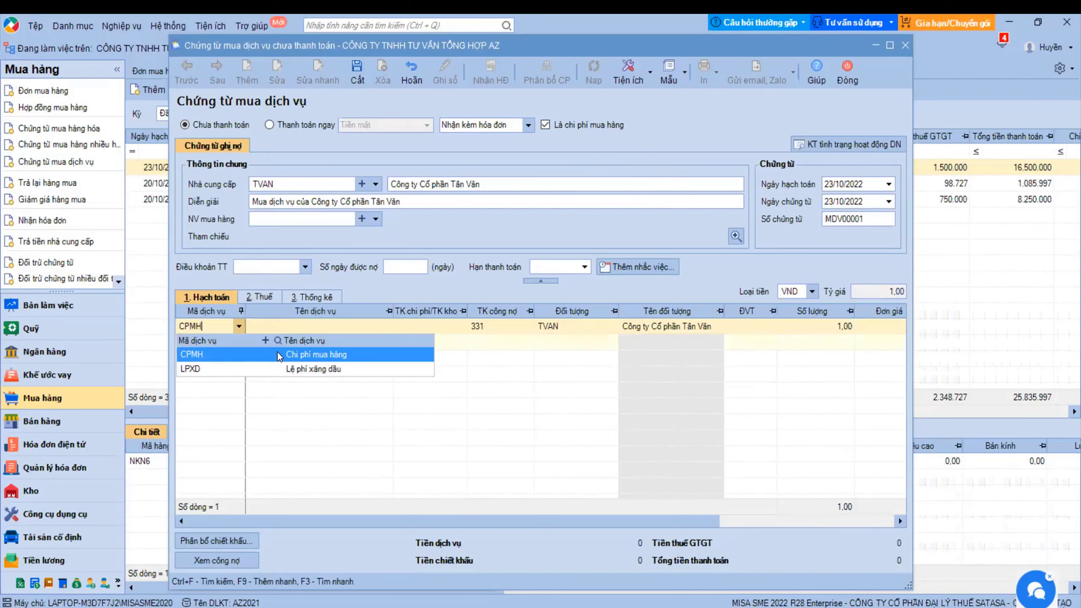
# - Give the first line service code CPMH and cost account 1561 (Giá mua hàng hóa)
pyautogui.click(276, 351)
pyautogui.click(411, 327)
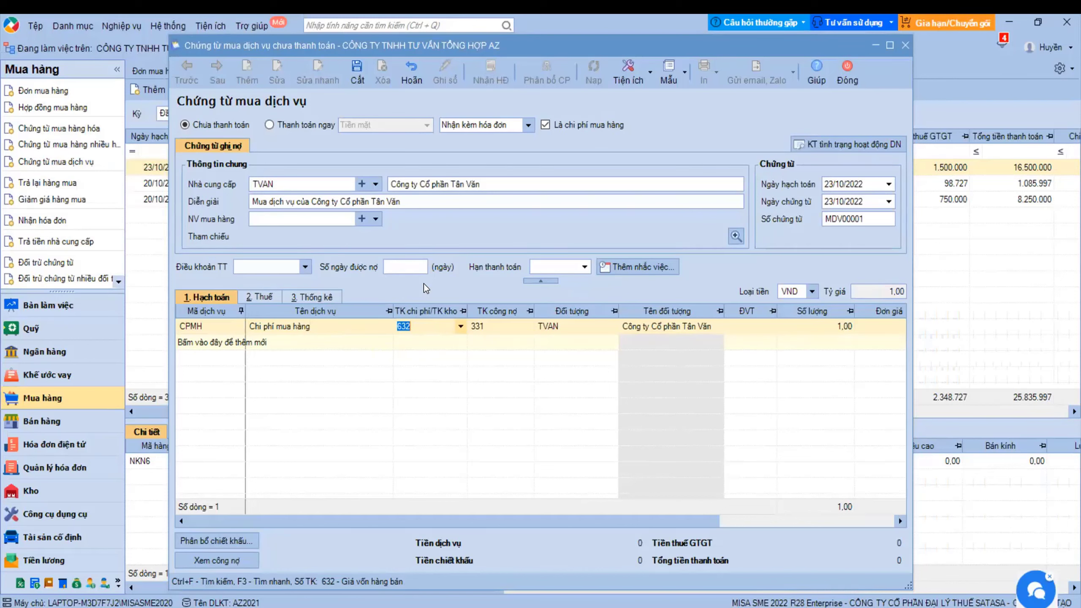
pyautogui.click(414, 328)
pyautogui.doubleClick(421, 328)
pyautogui.write('256')
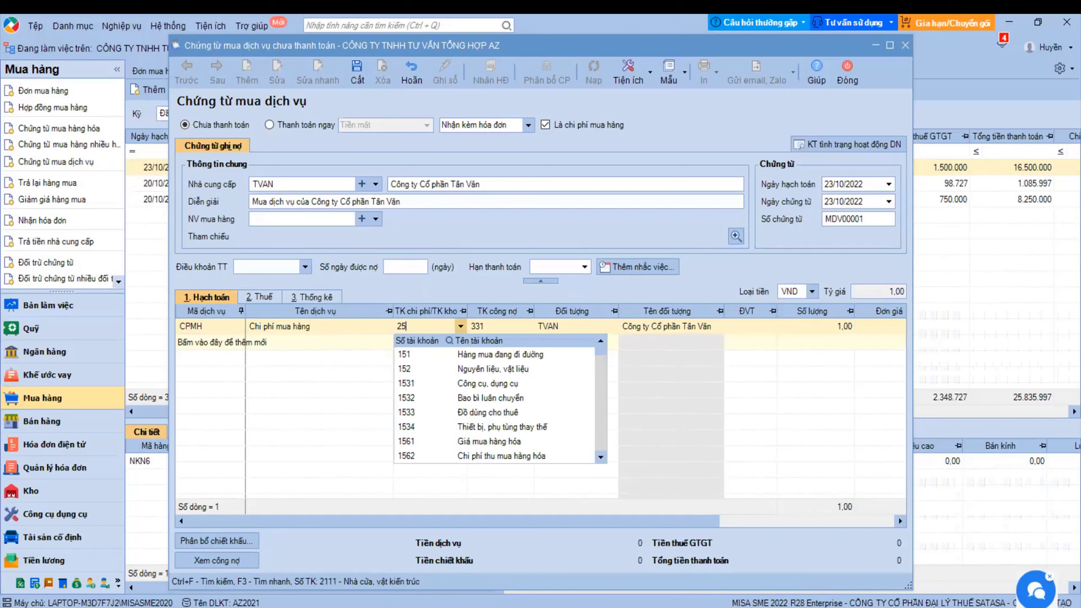
pyautogui.press('BackSpace')
pyautogui.press('BackSpace')
pyautogui.write('1561')
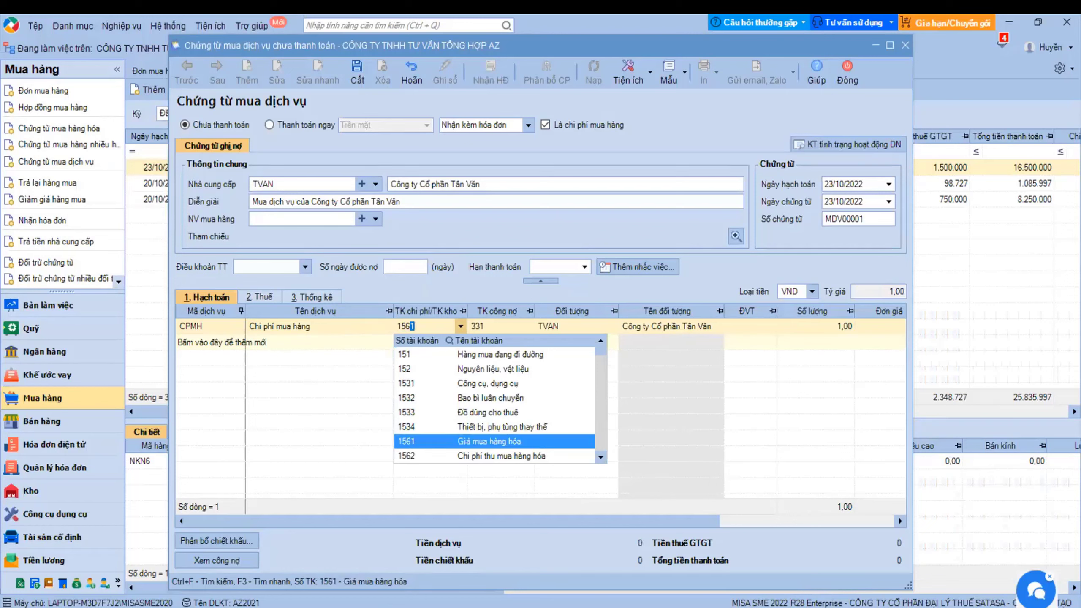
pyautogui.click(471, 444)
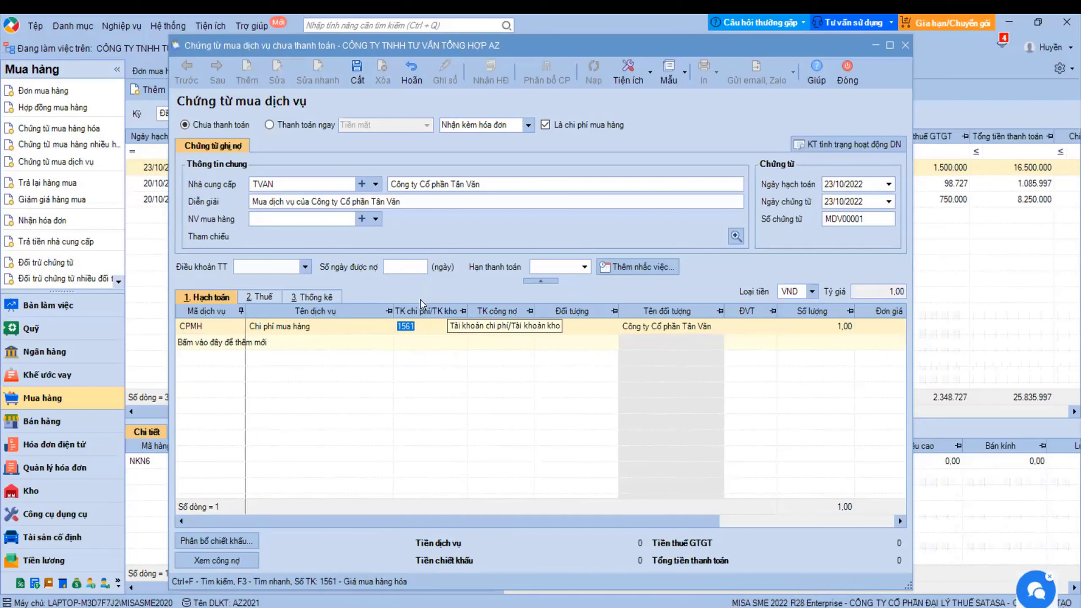
# - Enter unit price 1.500.000 and save the voucher, totalling 1.650.000
pyautogui.click(424, 325)
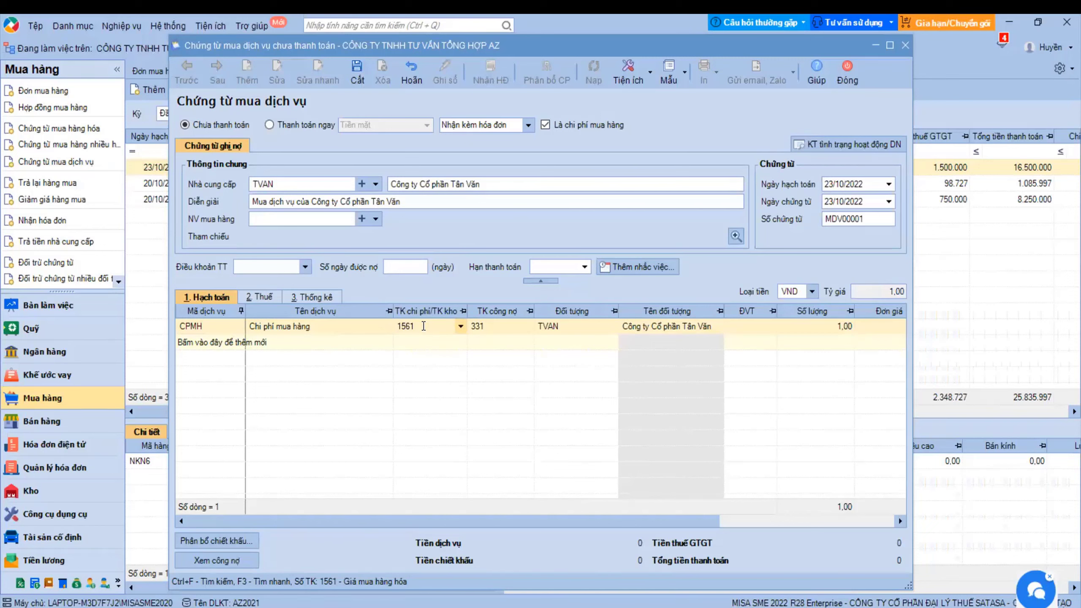
pyautogui.moveTo(536, 530); pyautogui.dragTo(710, 535)
pyautogui.click(695, 326)
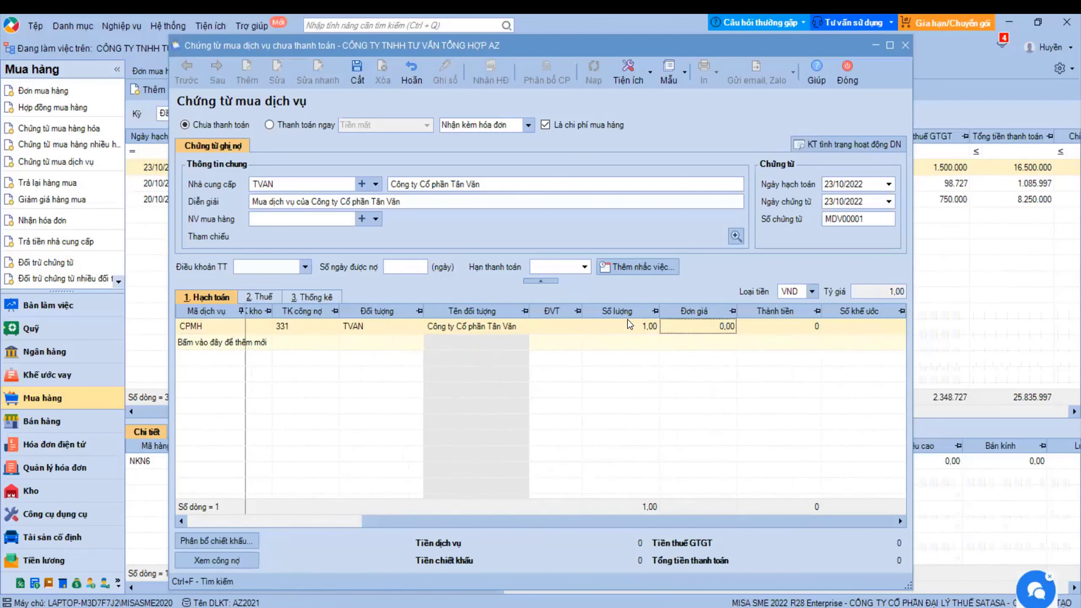
pyautogui.write('1500000')
pyautogui.press('Tab')
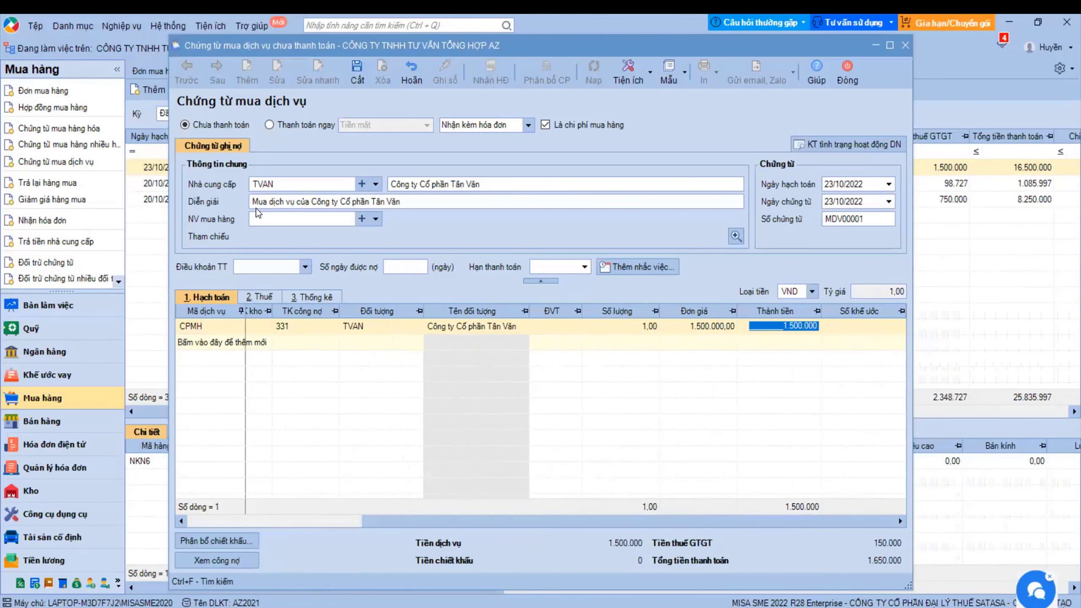
pyautogui.hotkey('ctrl', 's')
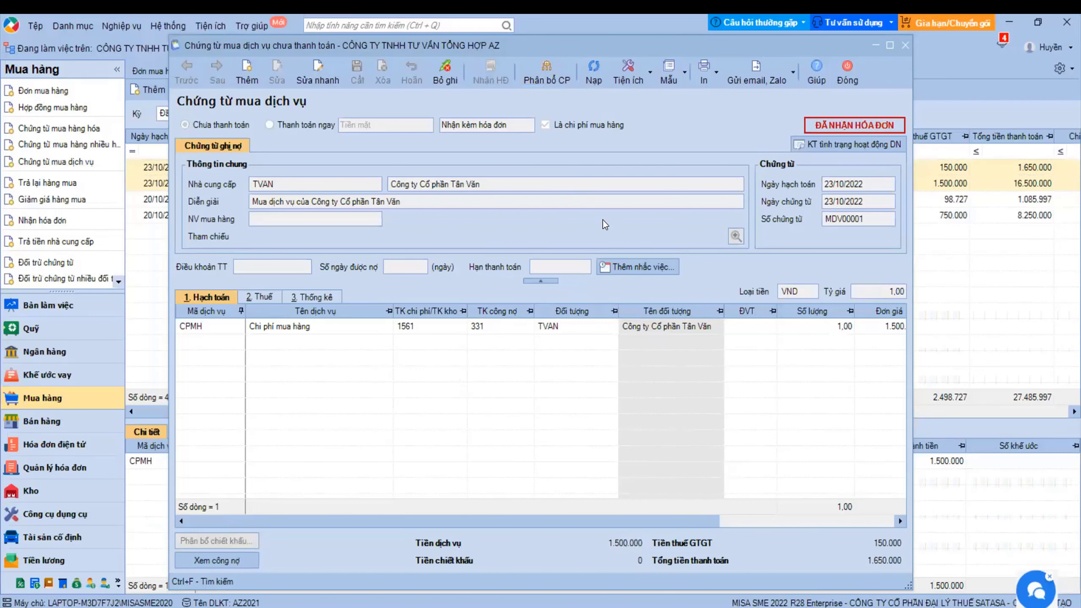
# - In the cost allocation, select purchase voucher NK00003 (Điện thoại NOKIA N6) as the target
pyautogui.click(552, 78)
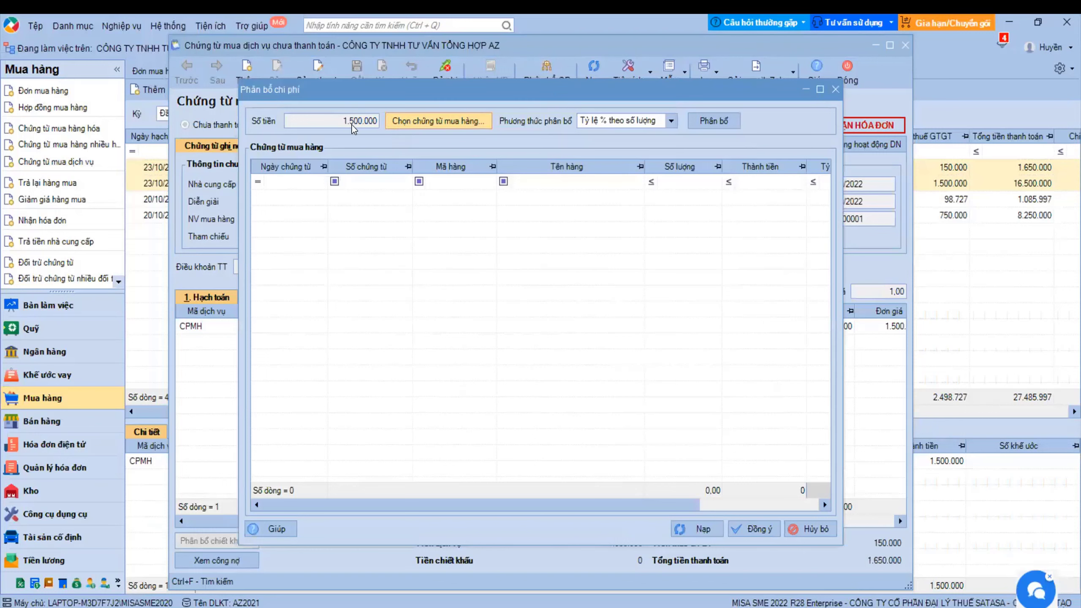
pyautogui.click(446, 124)
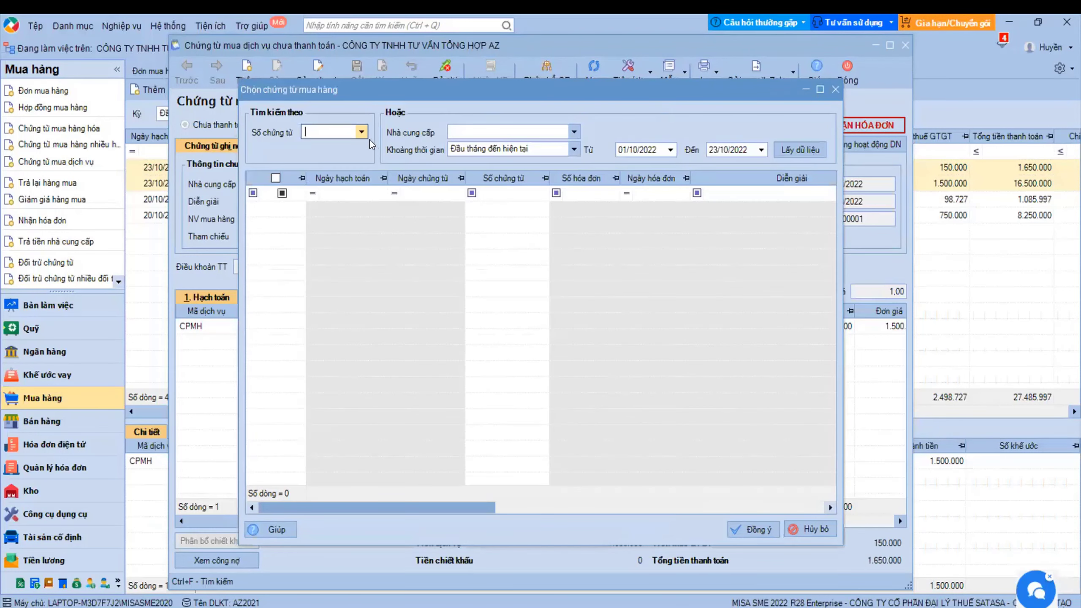
pyautogui.click(361, 133)
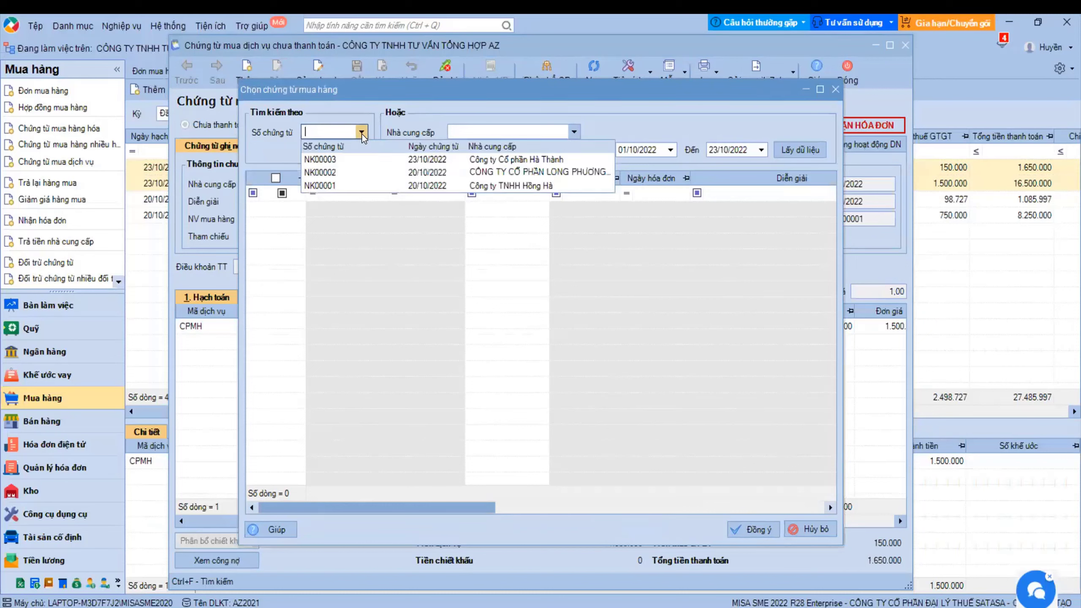
pyautogui.click(336, 159)
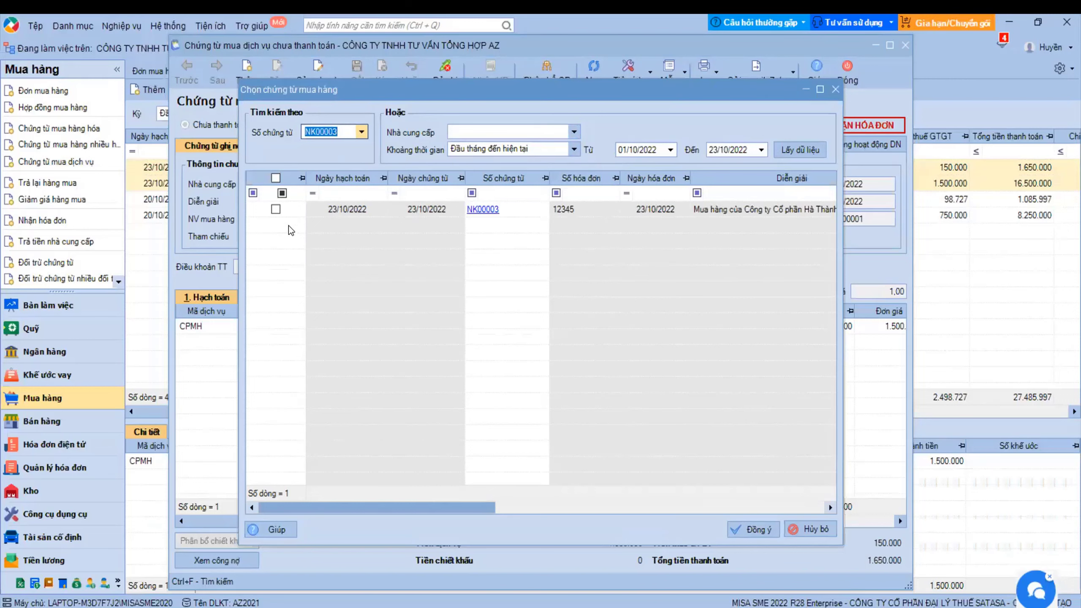
pyautogui.click(438, 513)
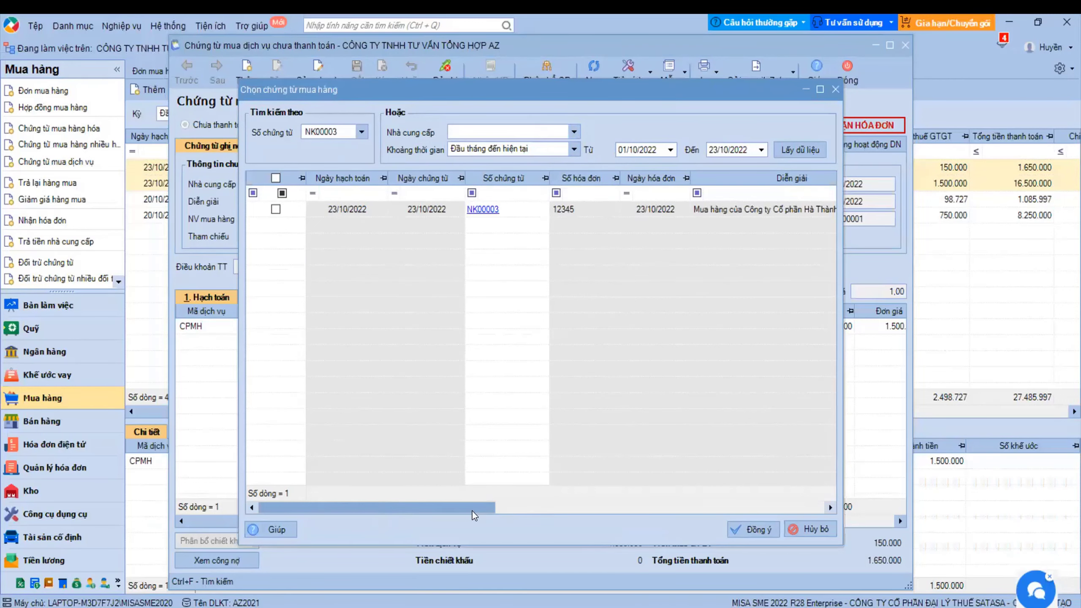
pyautogui.moveTo(472, 511); pyautogui.dragTo(272, 300)
pyautogui.click(275, 209)
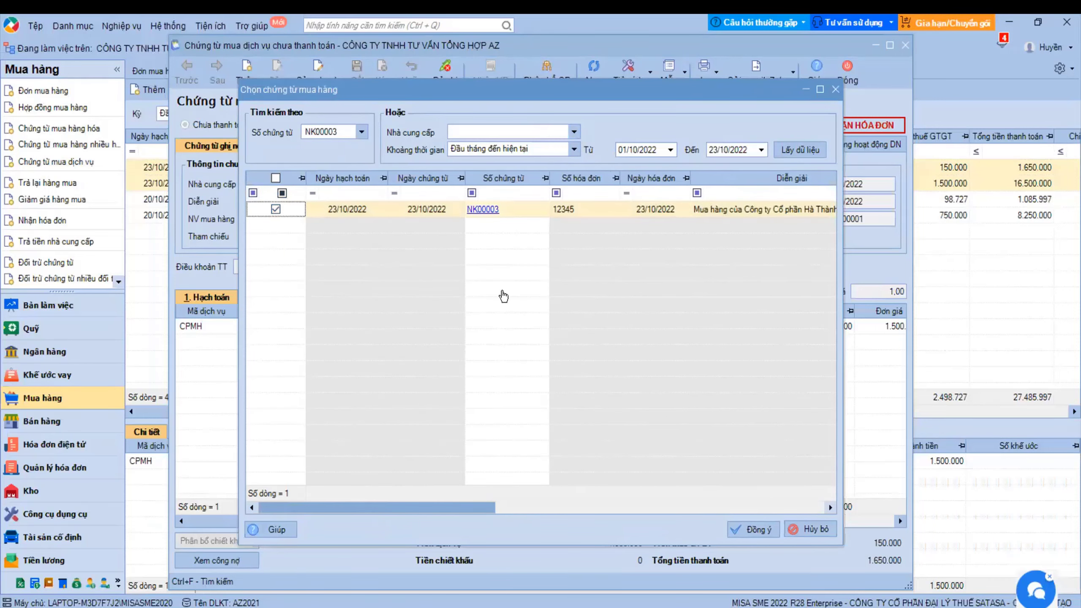
pyautogui.click(755, 529)
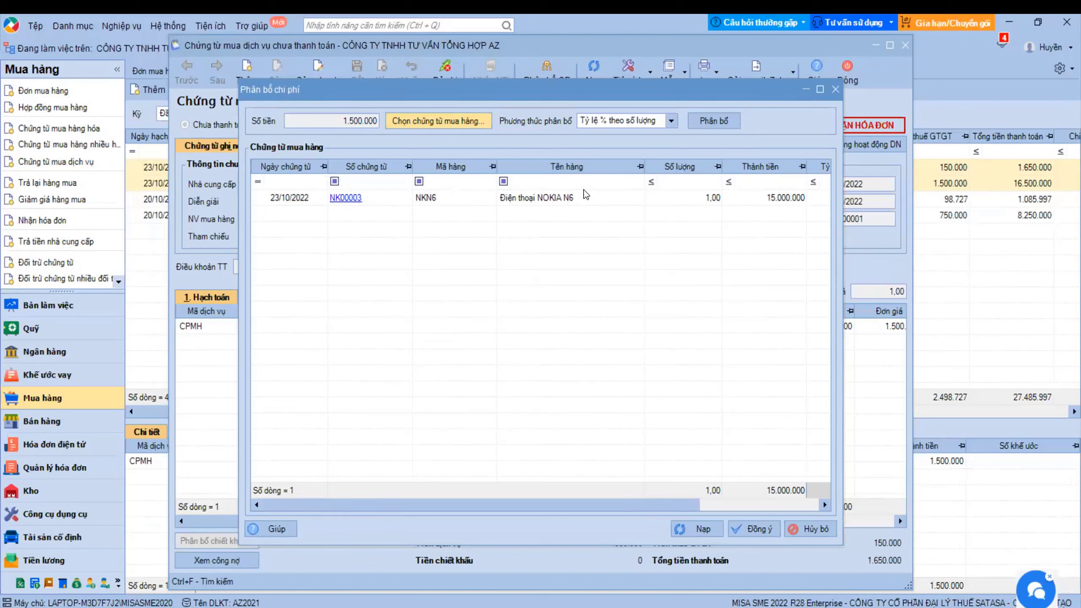
# - Allocate the 1.500.000 cost by quantity percentage, giving the NOKIA N6 line 100,00%
pyautogui.click(671, 120)
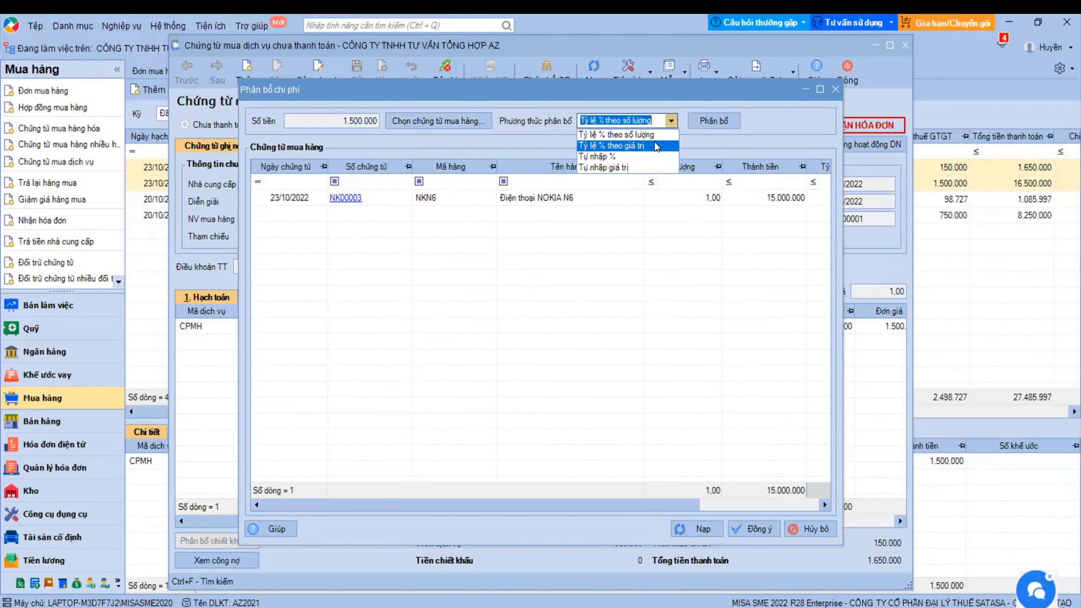
pyautogui.click(633, 136)
pyautogui.click(701, 120)
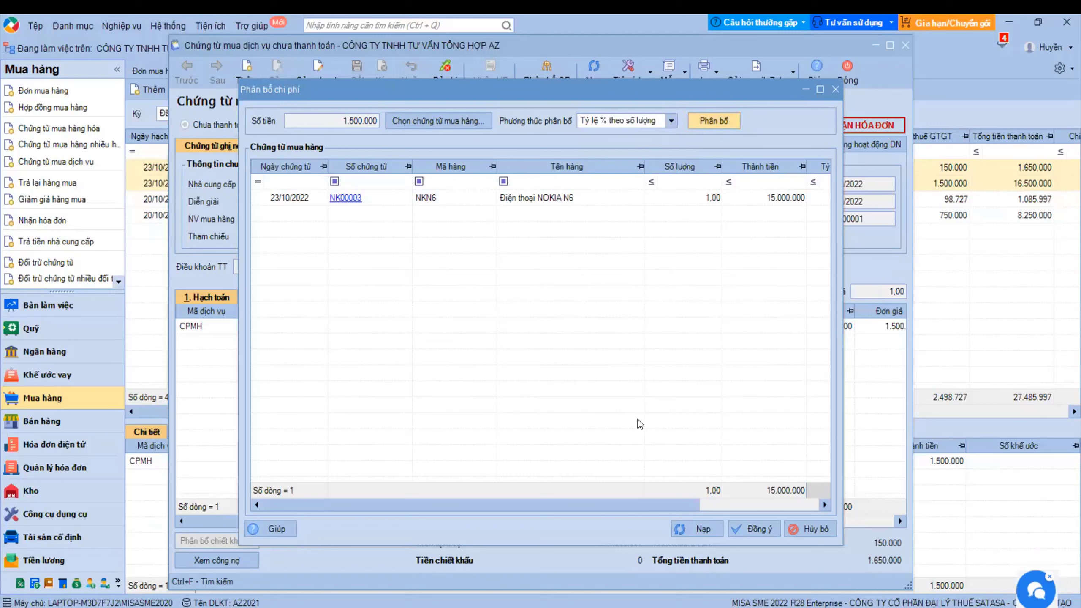
pyautogui.moveTo(595, 506); pyautogui.dragTo(748, 486)
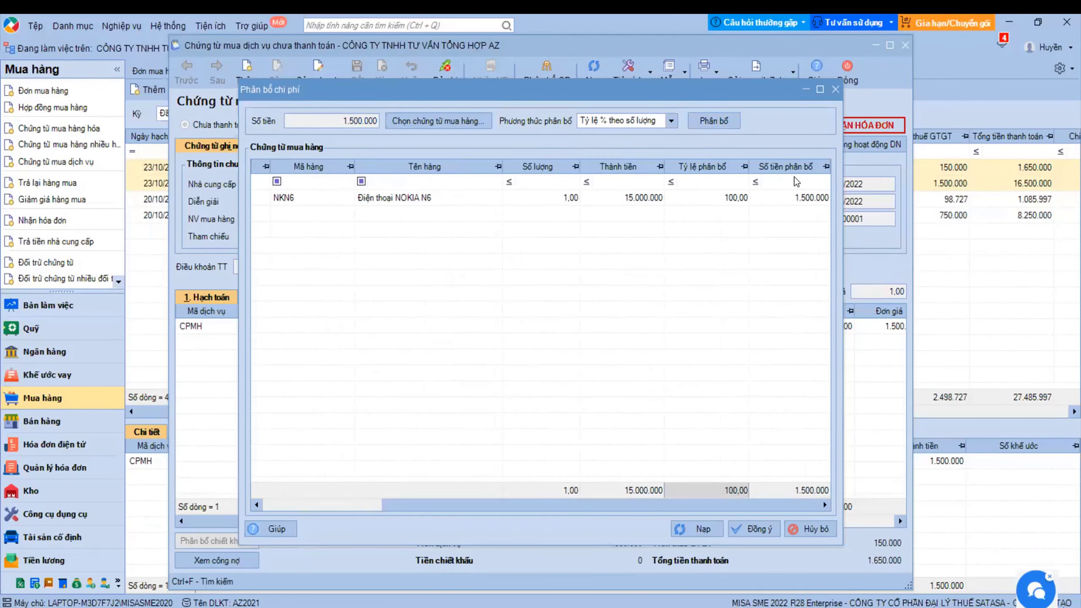
pyautogui.click(338, 122)
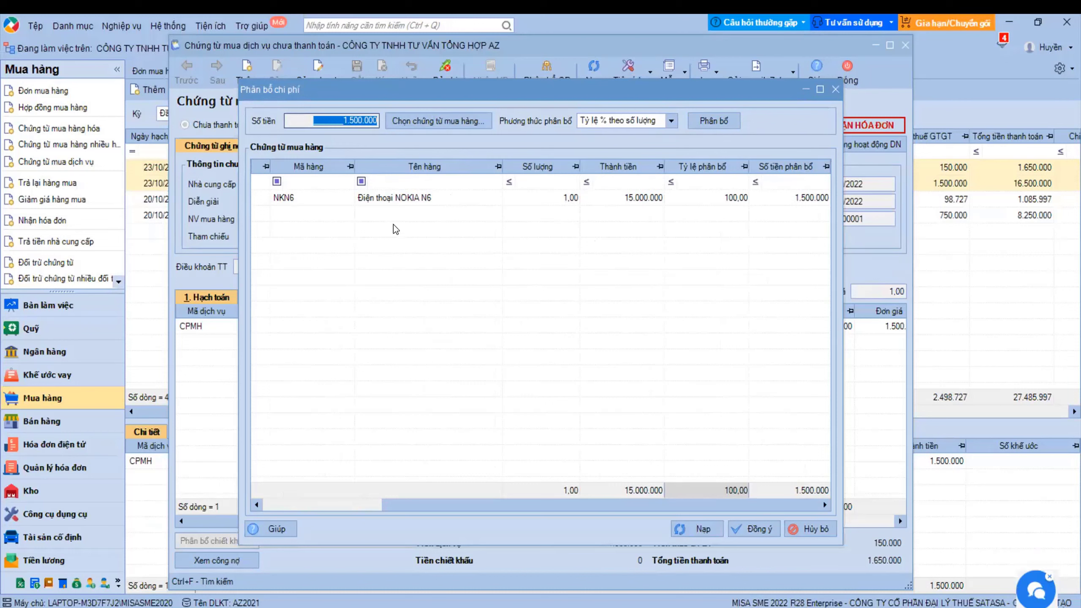
pyautogui.click(388, 199)
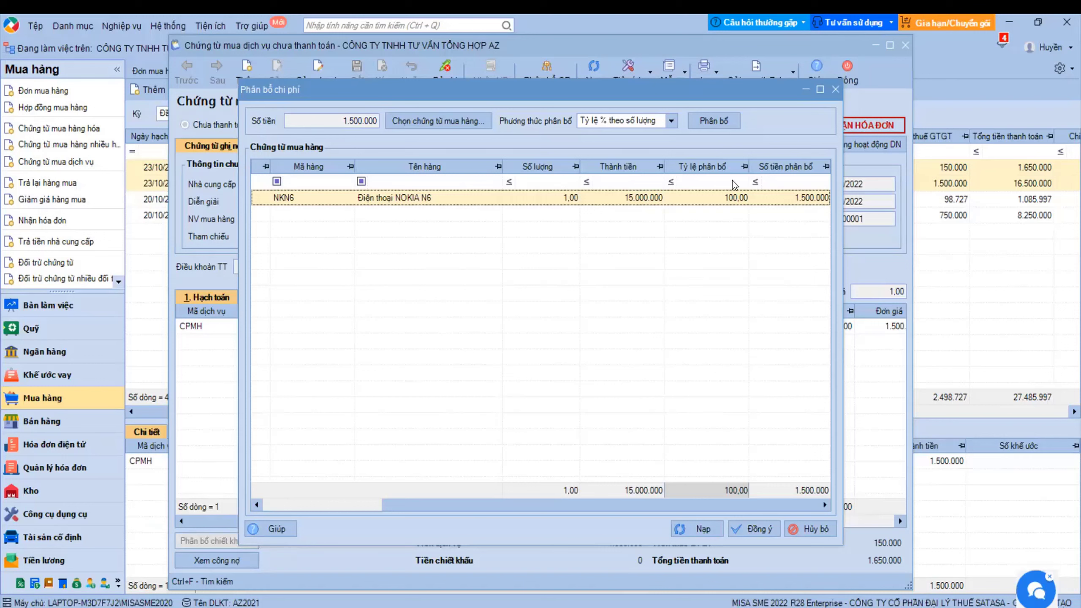
# - Try allocation by value percentage, then switch the allocation method to Tự nhập %
pyautogui.click(671, 121)
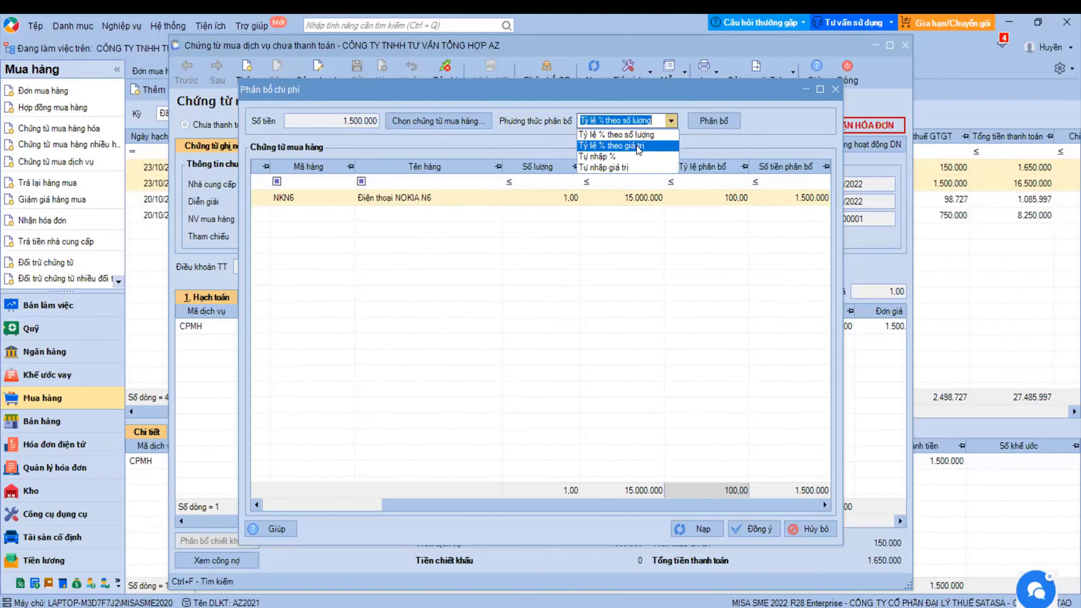
pyautogui.click(637, 145)
pyautogui.click(698, 121)
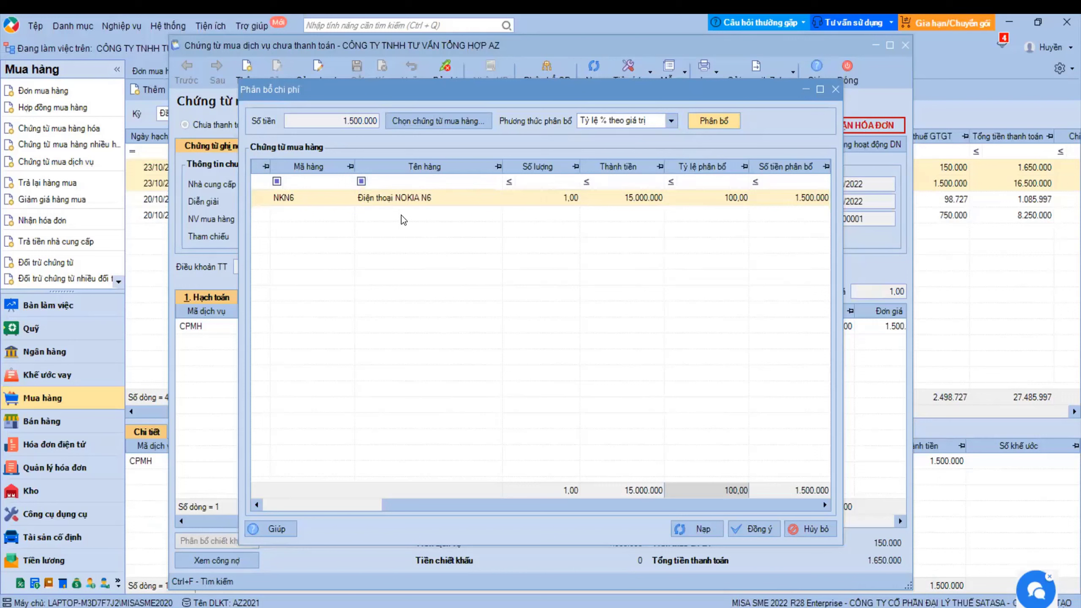
pyautogui.click(671, 120)
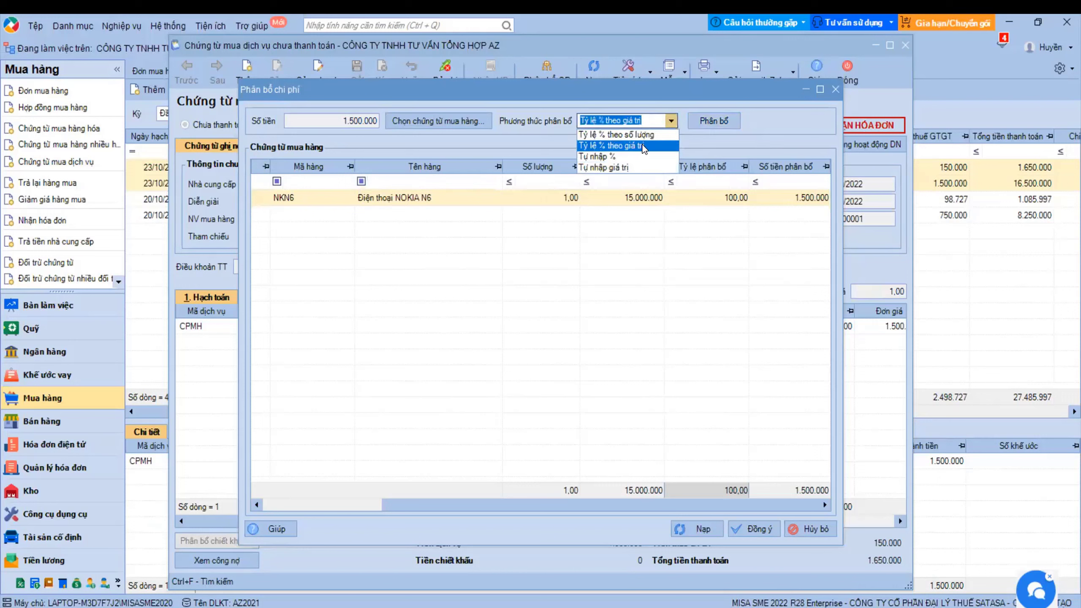
pyautogui.click(643, 147)
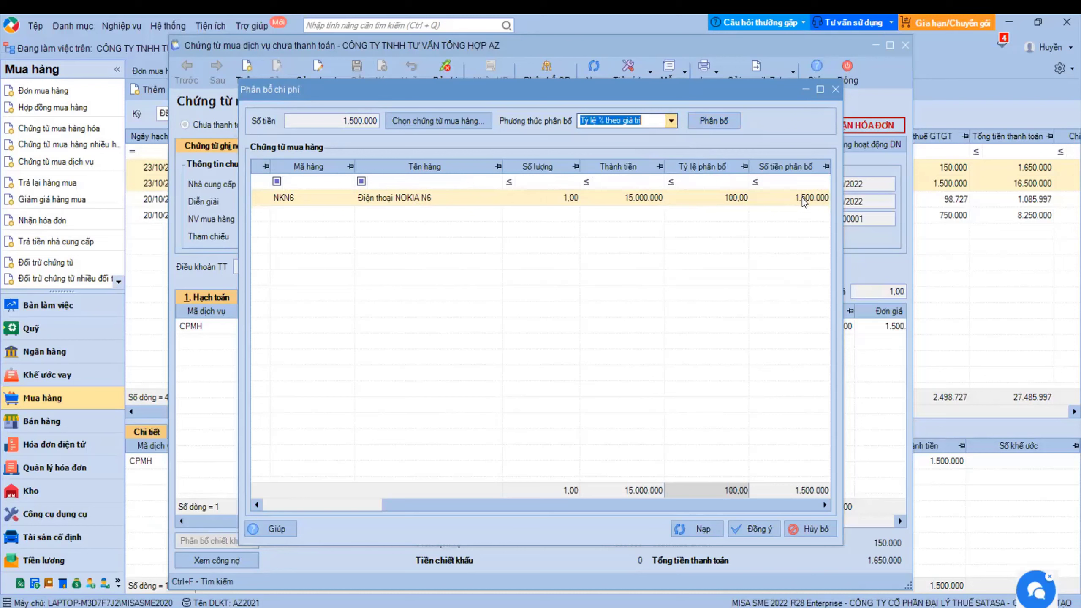
pyautogui.click(669, 123)
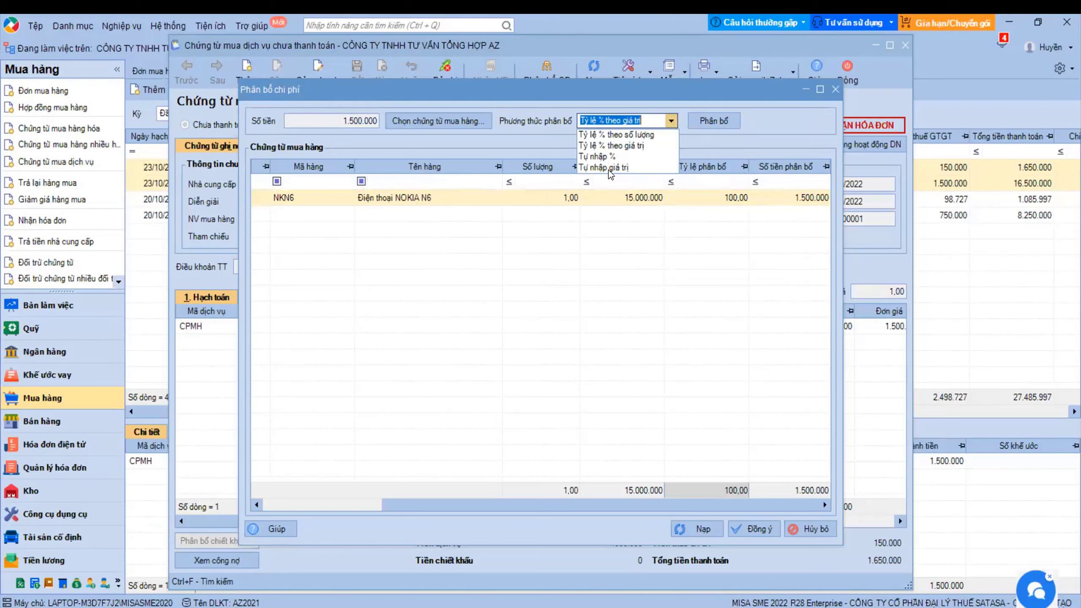
pyautogui.click(604, 157)
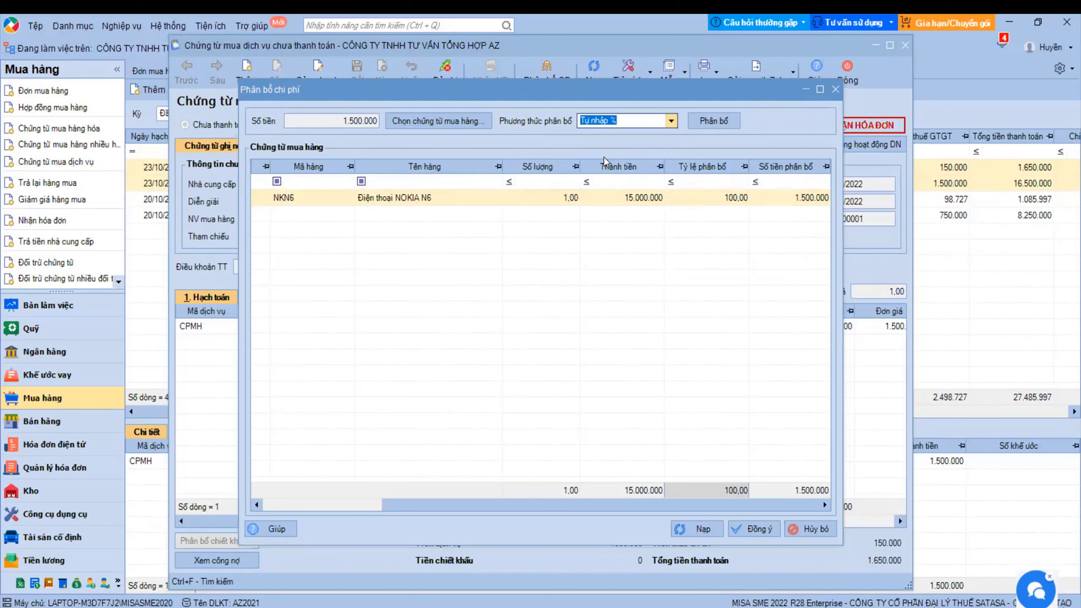
# - Enter 50% for NKN6, then switch to Tự nhập giá trị with 750.000
pyautogui.press('Tab')
pyautogui.write('50')
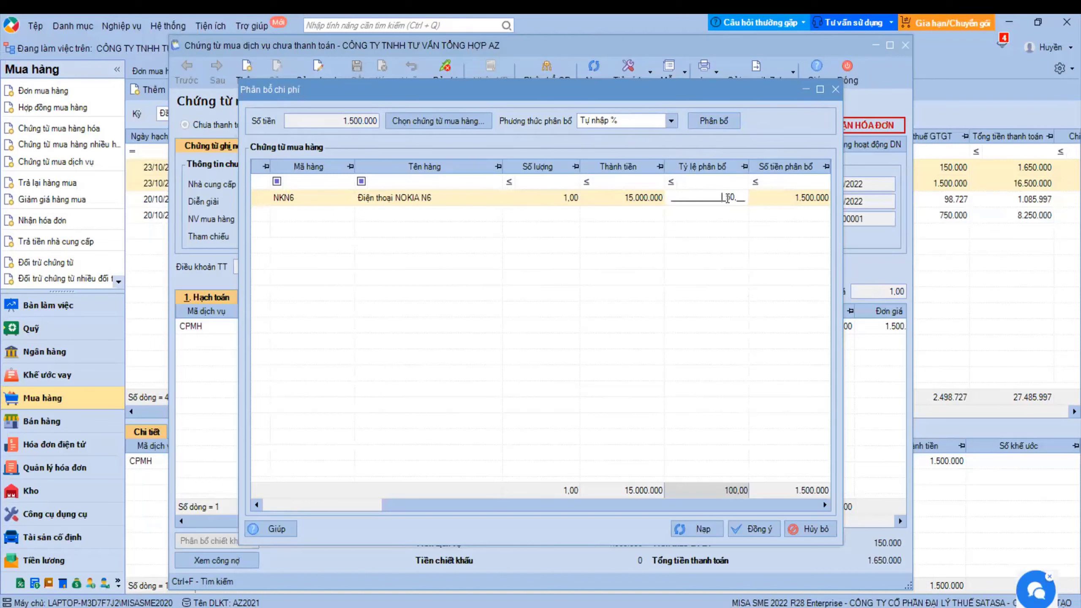
pyautogui.moveTo(727, 201); pyautogui.dragTo(740, 198)
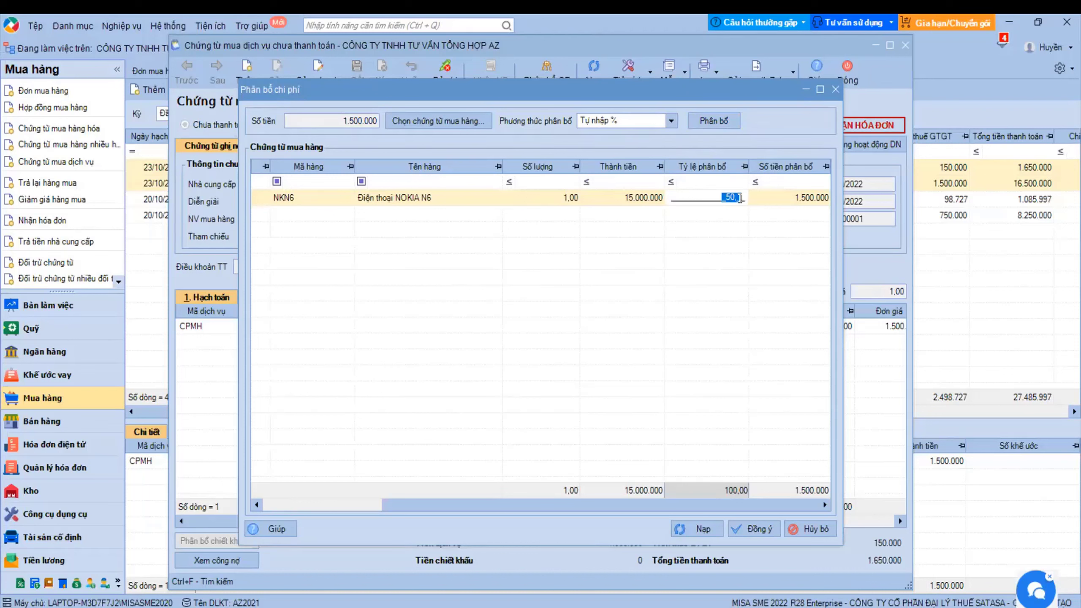
pyautogui.click(803, 197)
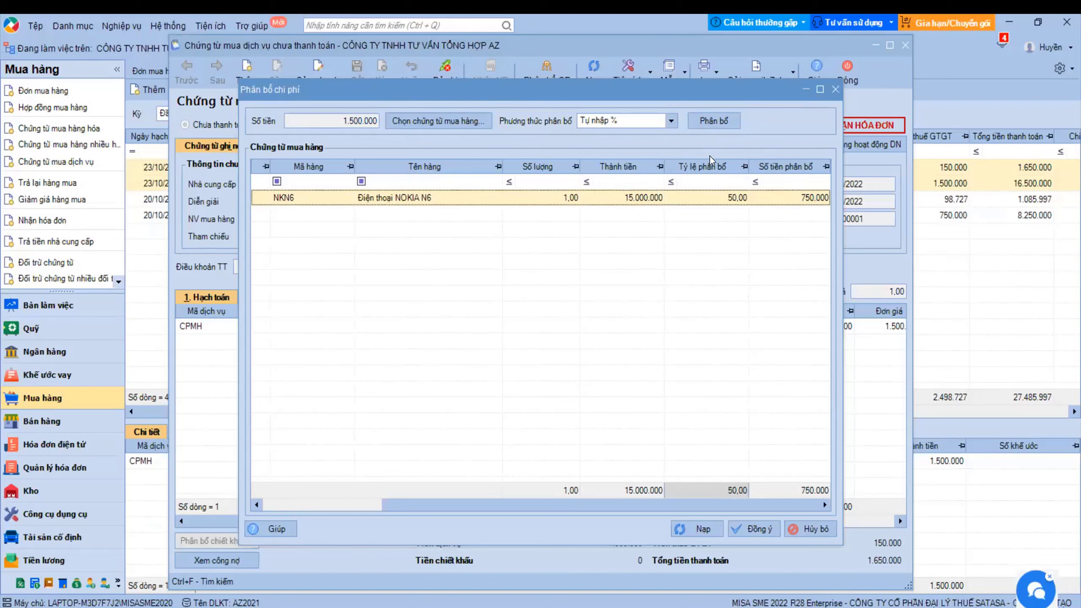
pyautogui.click(670, 122)
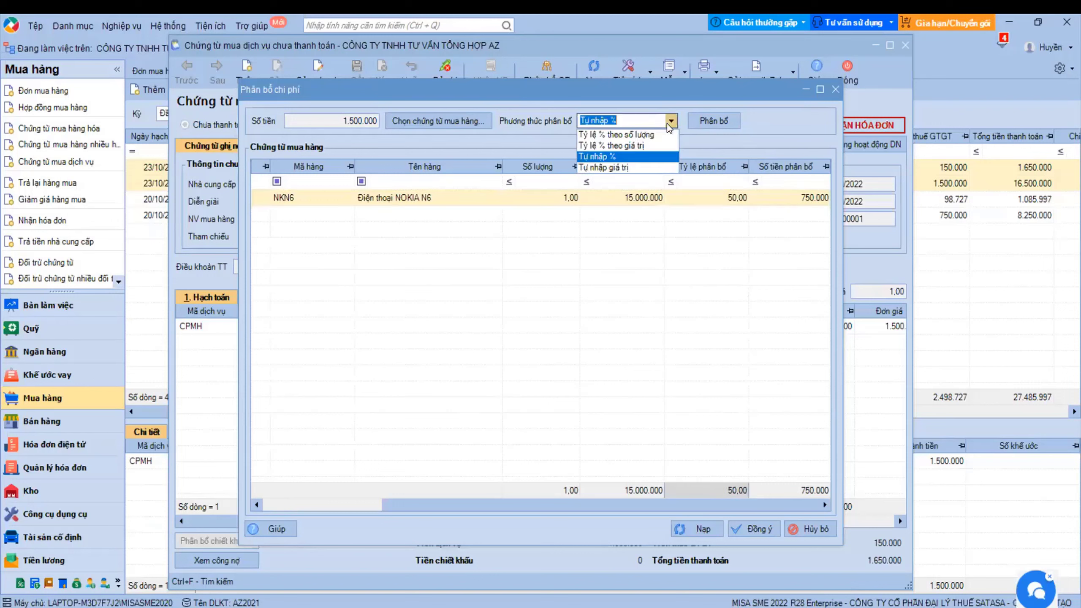
pyautogui.click(616, 169)
pyautogui.click(789, 198)
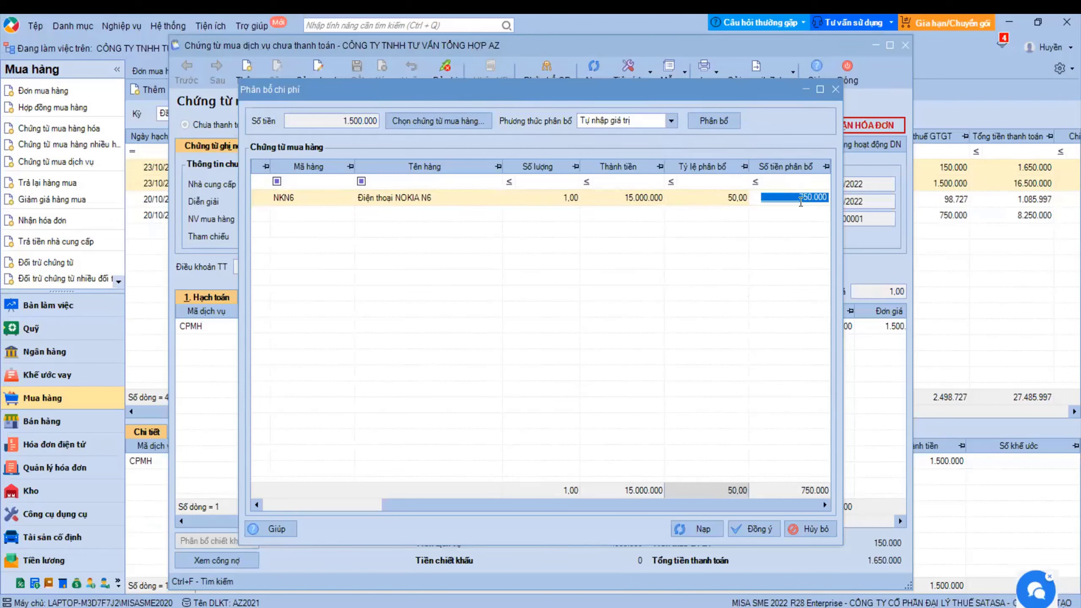
pyautogui.click(765, 198)
pyautogui.click(809, 197)
pyautogui.press('Return')
# - Cycle the allocation method through quantity, value and Tự nhập % again
pyautogui.click(674, 119)
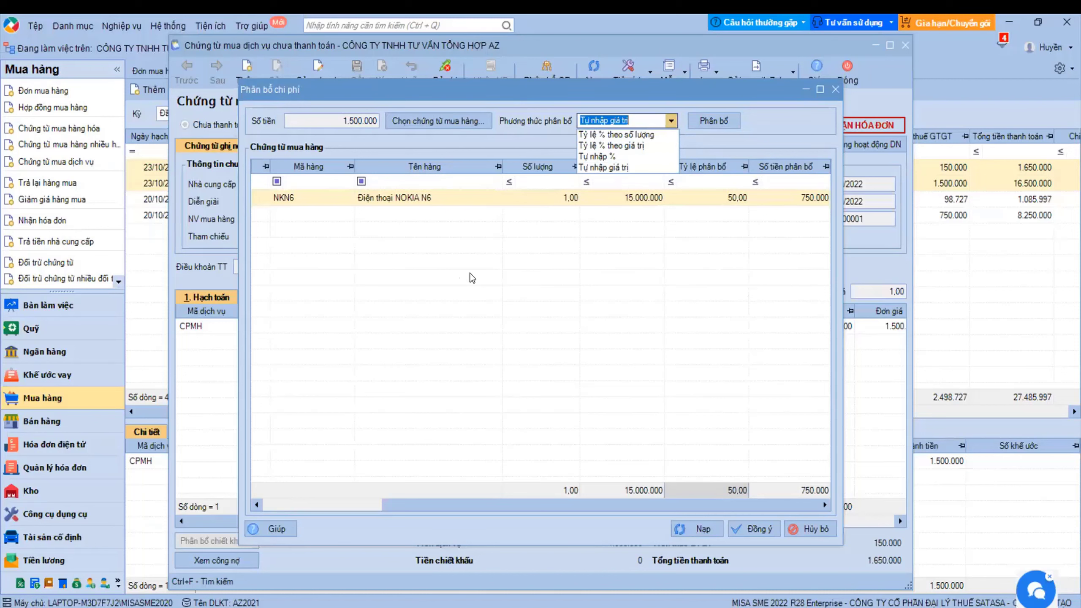
pyautogui.click(600, 137)
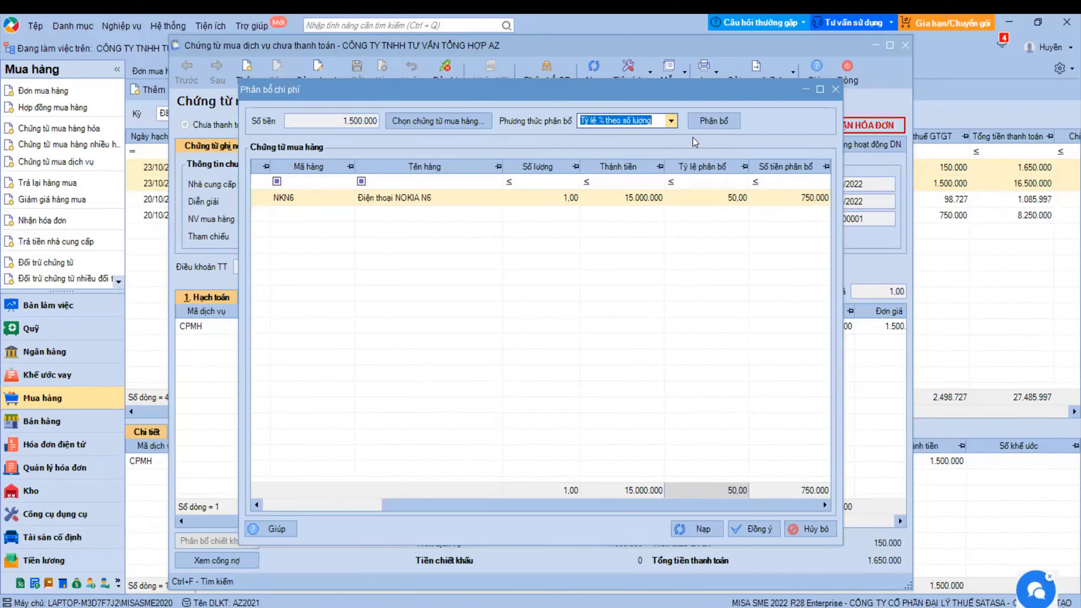
pyautogui.click(671, 120)
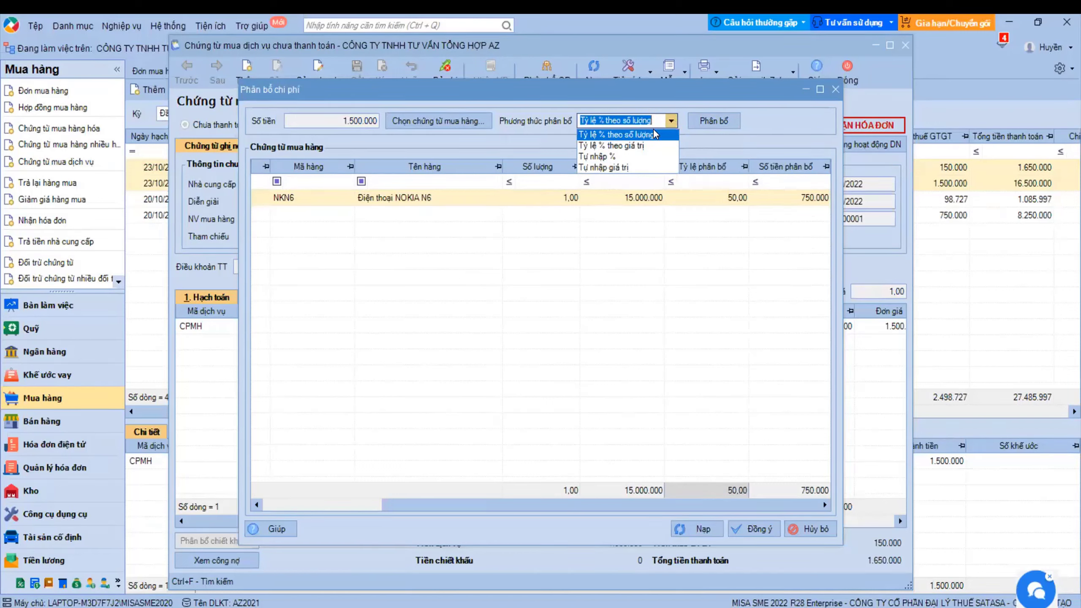
pyautogui.click(614, 147)
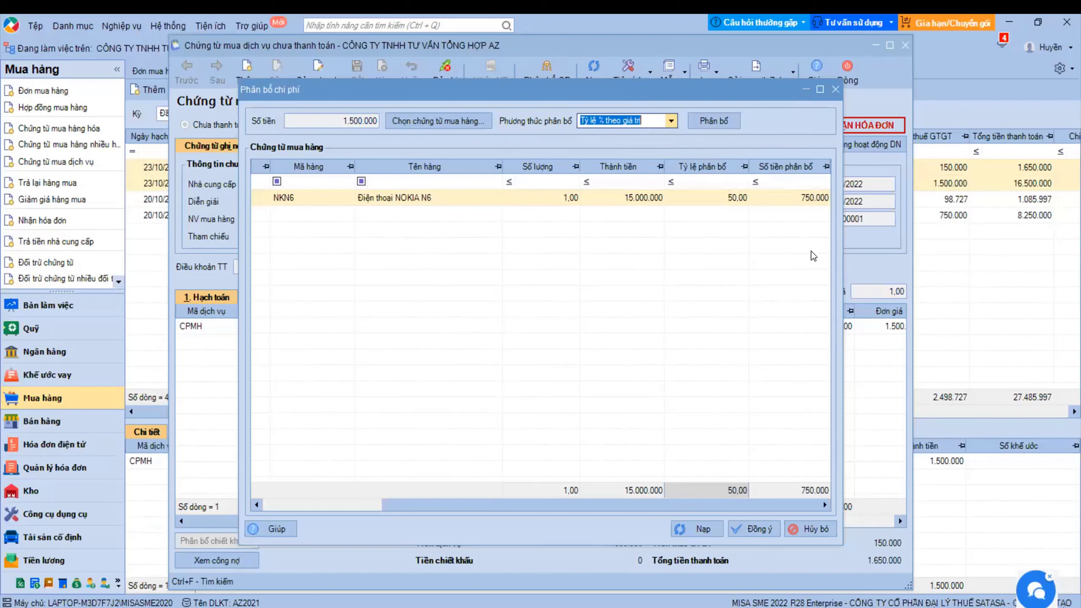
pyautogui.click(670, 121)
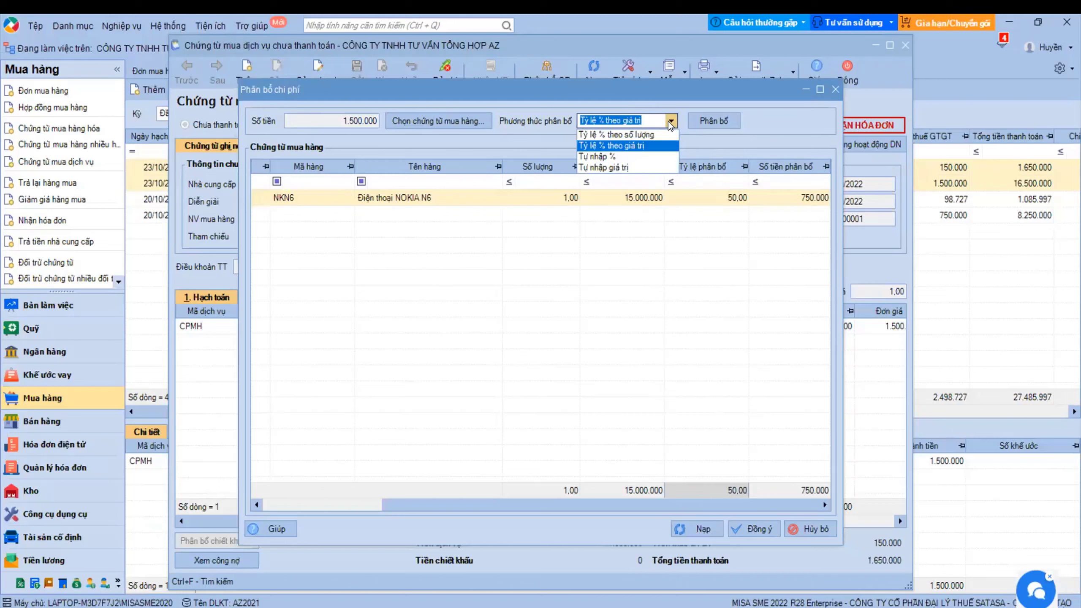
pyautogui.click(622, 156)
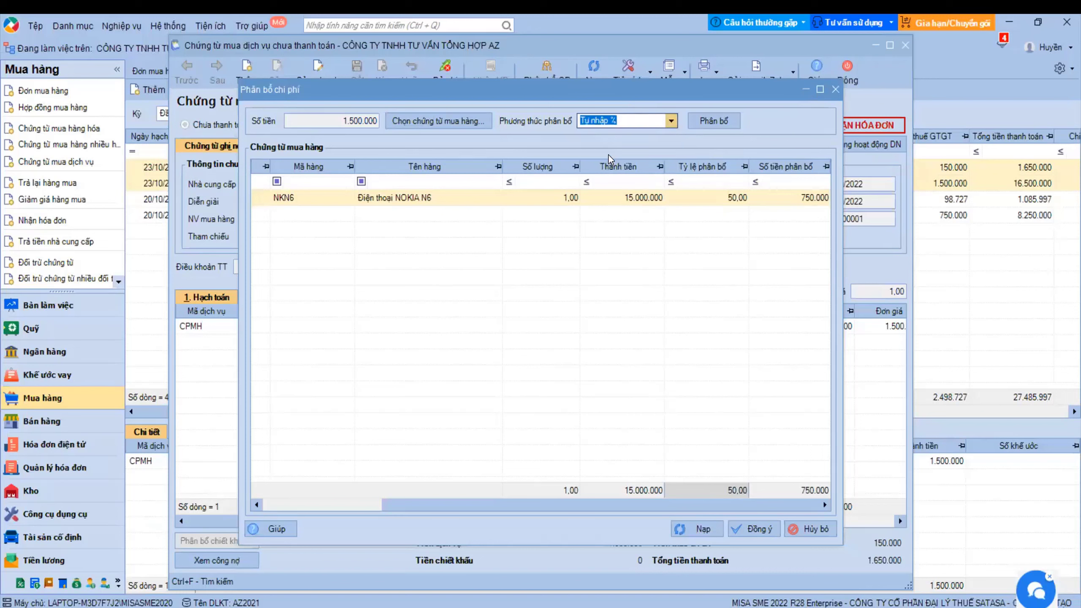
pyautogui.click(707, 197)
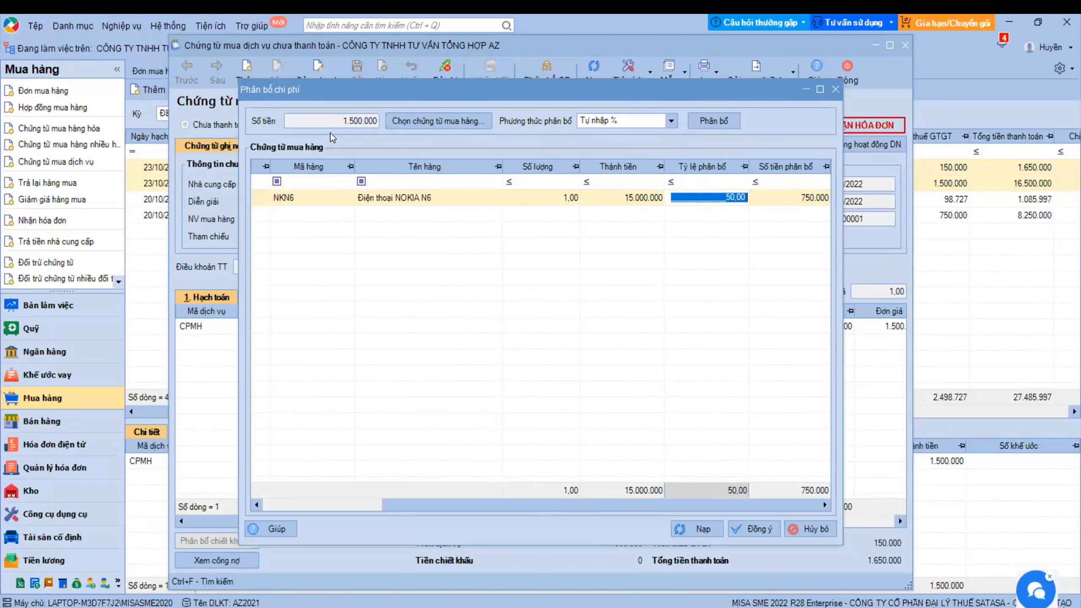
pyautogui.press('Return')
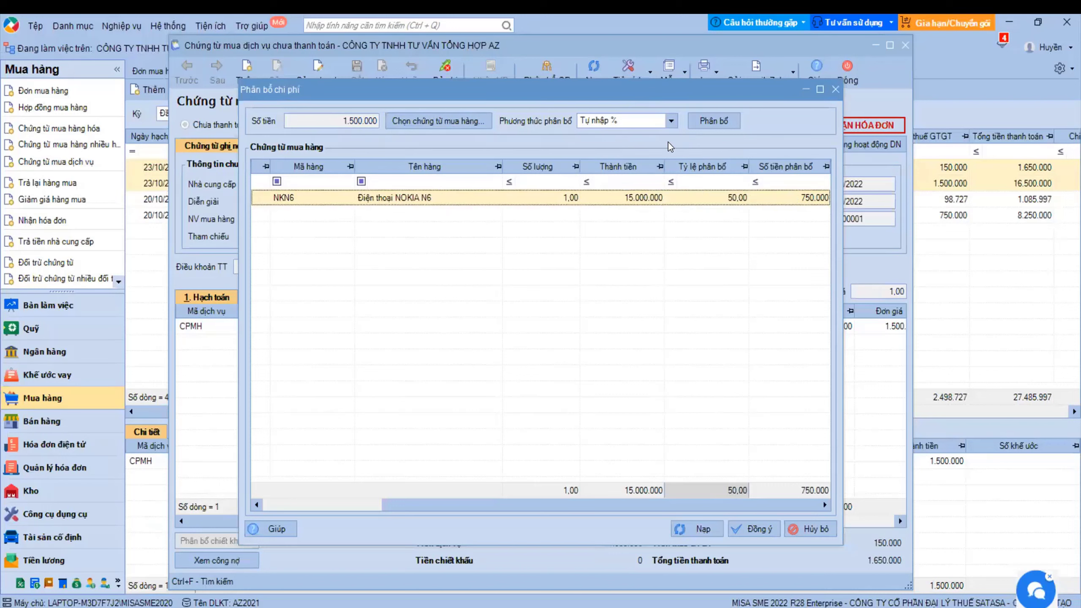
# - Retry Tự nhập giá trị with 750.000, dismiss the total warning and close without applying
pyautogui.click(671, 122)
pyautogui.click(620, 169)
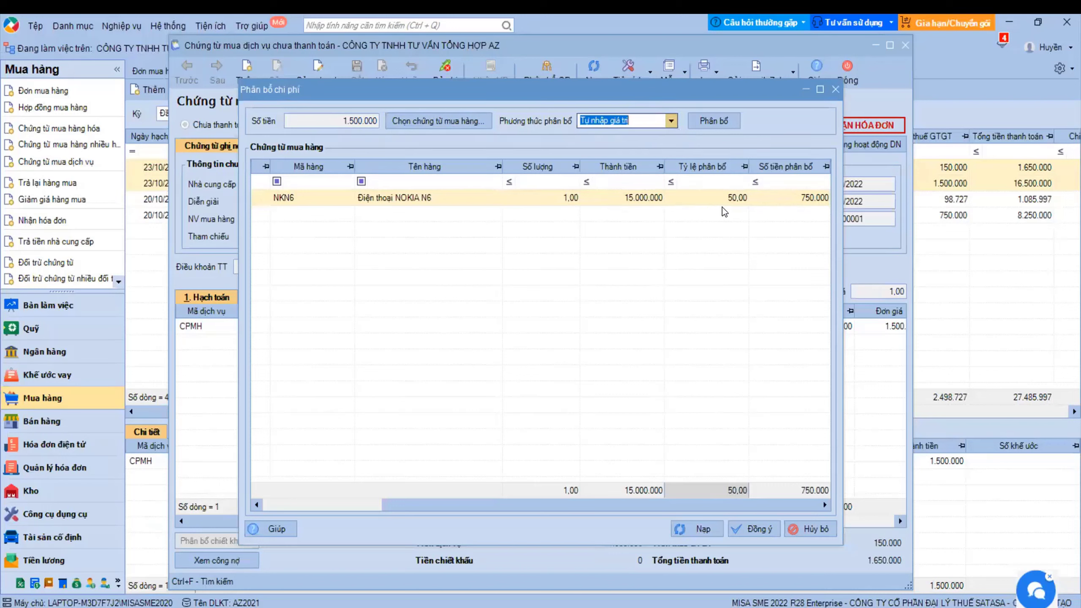
pyautogui.click(798, 201)
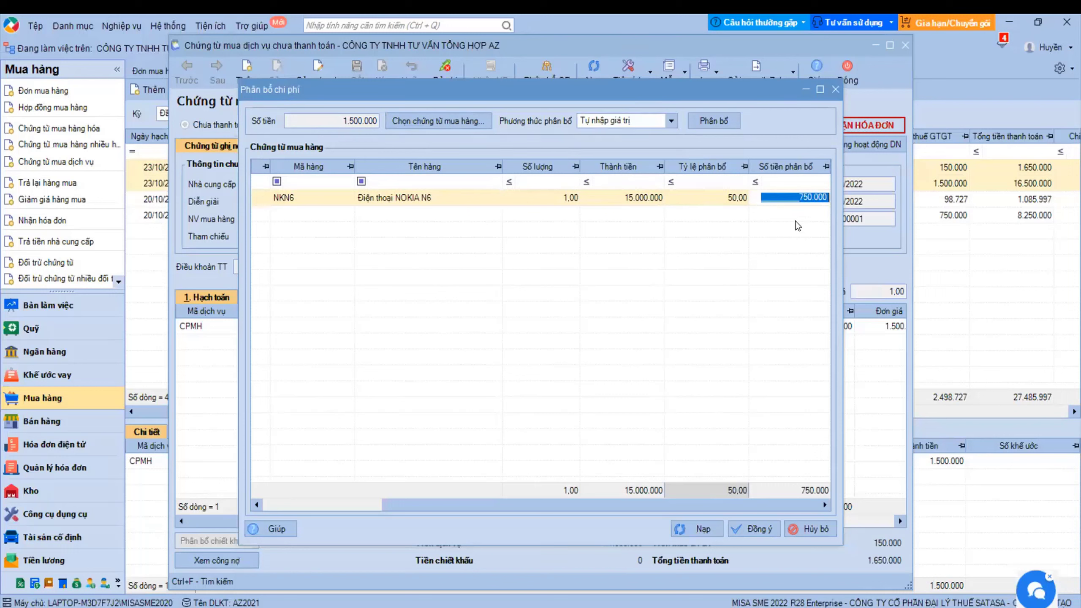
pyautogui.click(758, 528)
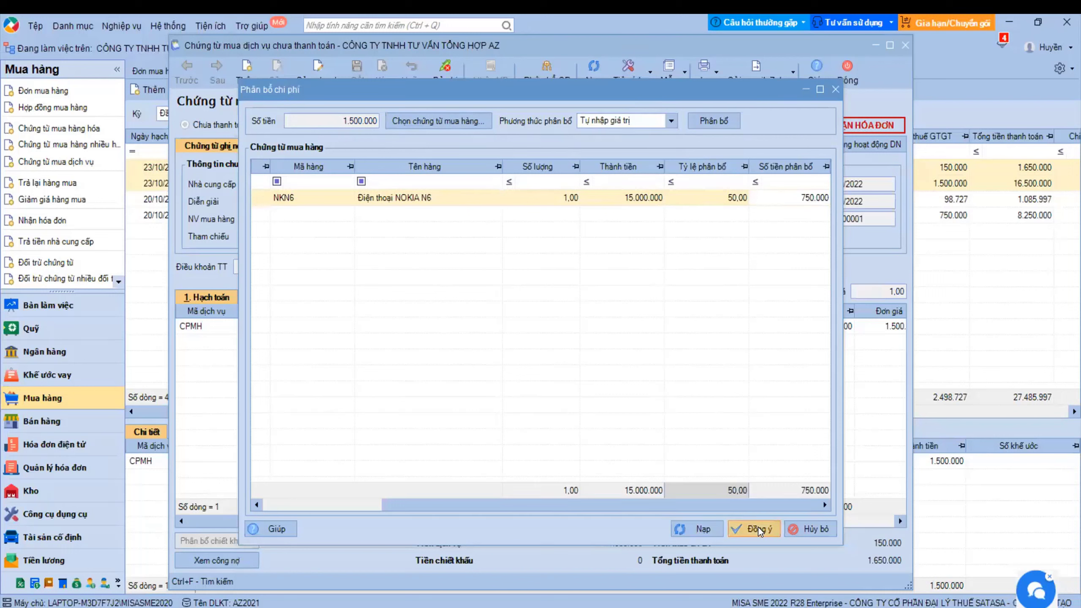
pyautogui.click(638, 373)
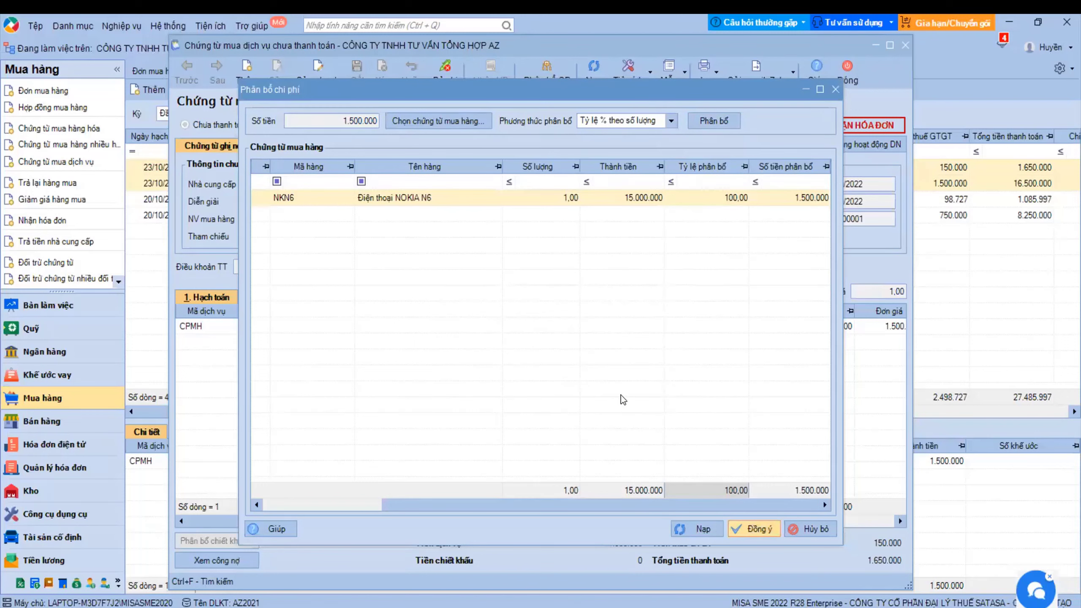
pyautogui.press('Escape')
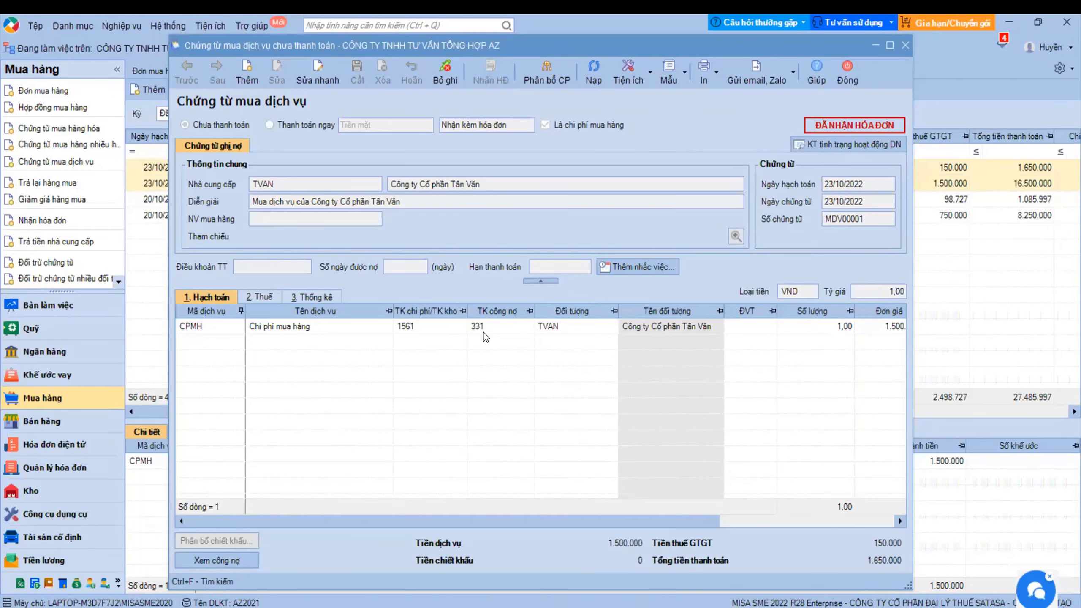
# - Close the service voucher, open NK00003's costs and unpost it for editing
pyautogui.click(843, 78)
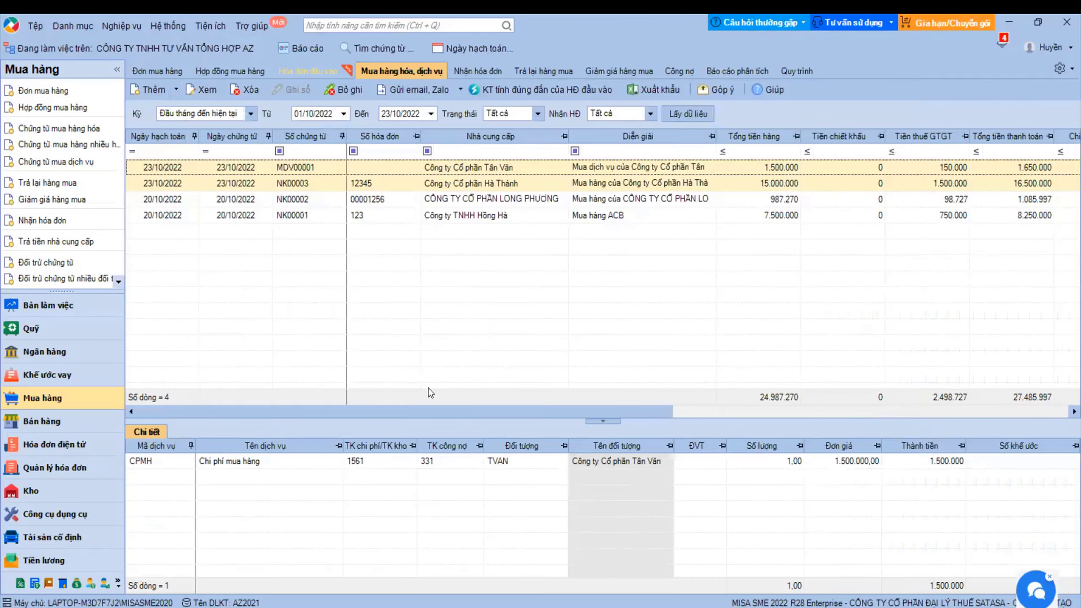
pyautogui.click(380, 183)
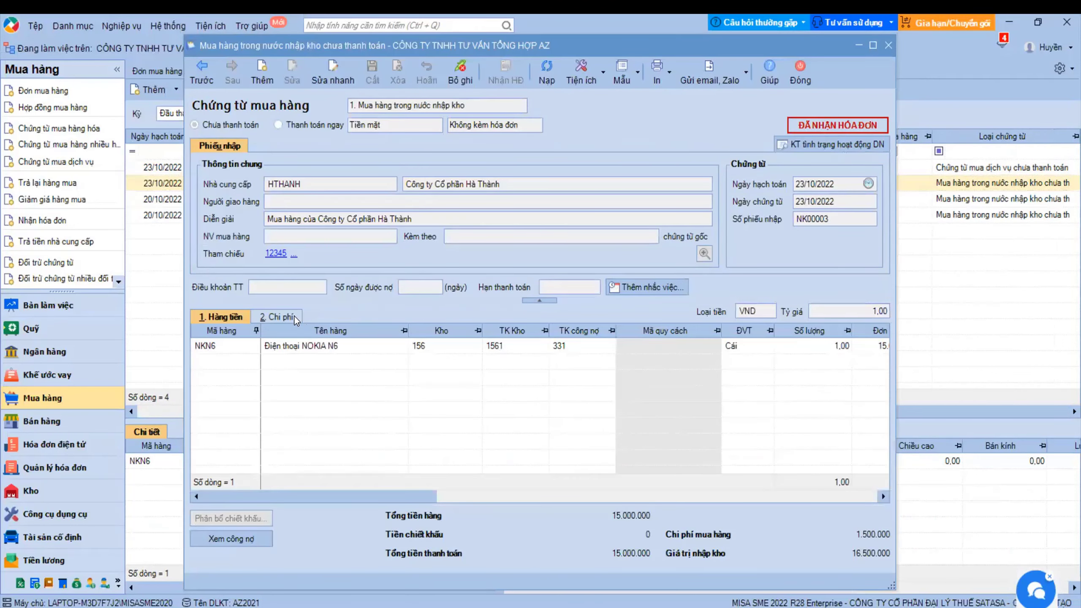
pyautogui.click(294, 316)
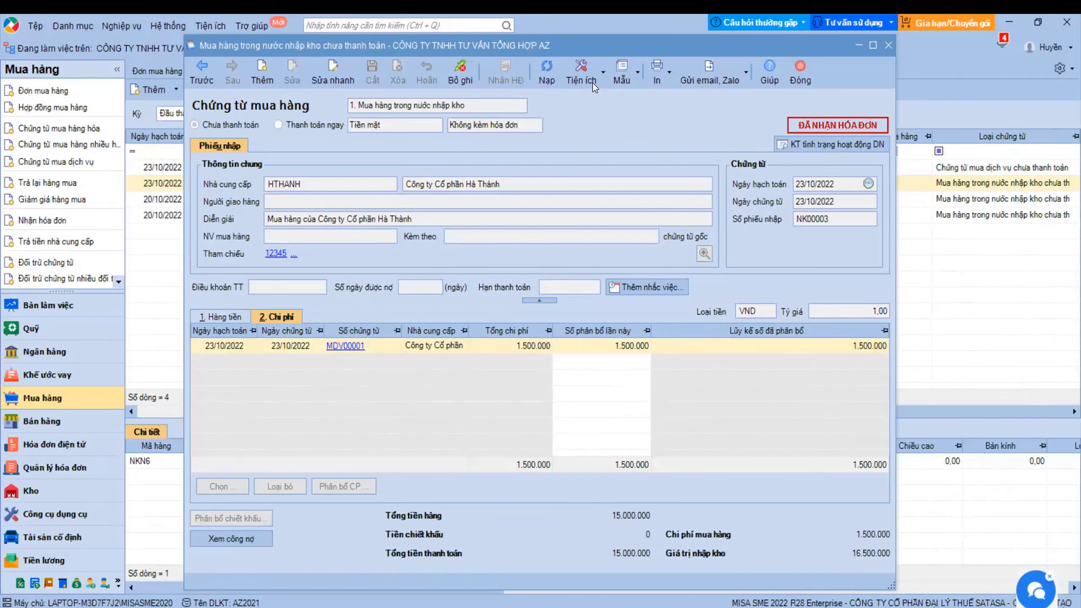
pyautogui.click(452, 86)
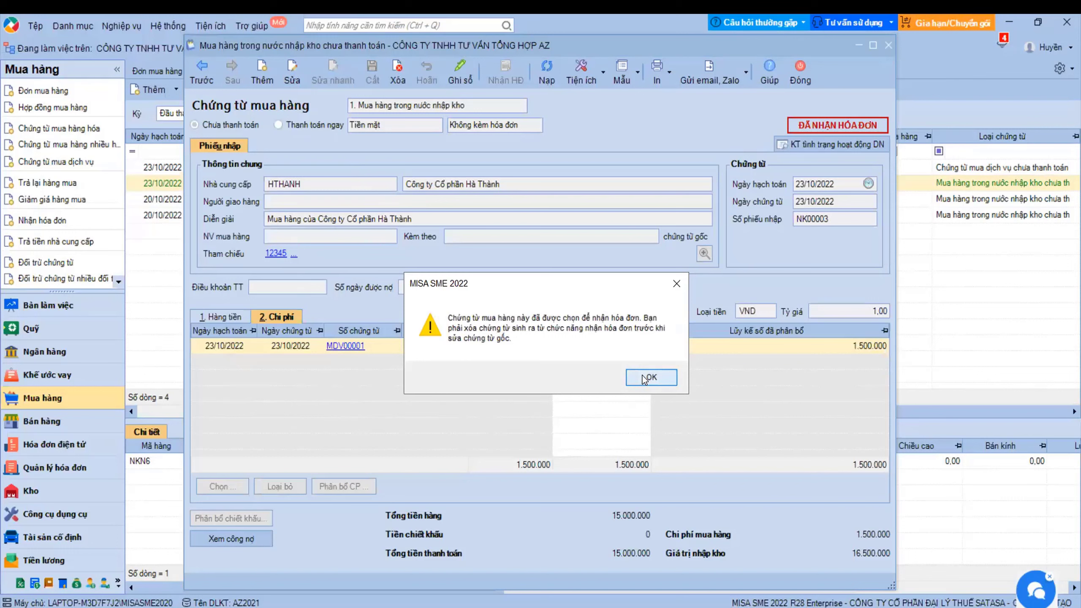
pyautogui.click(643, 378)
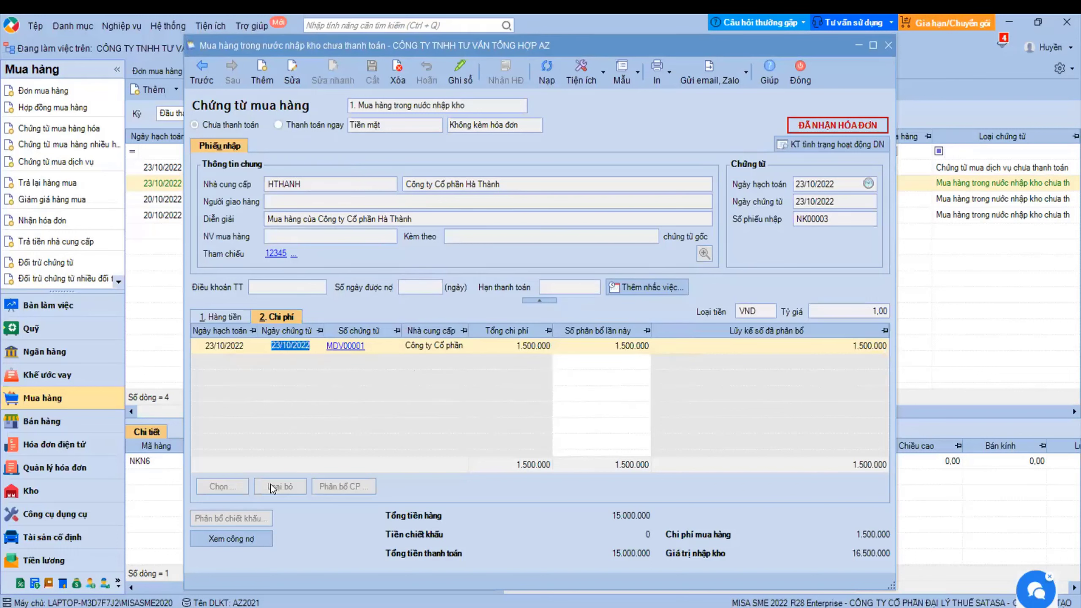
# - Review the cost row, then post purchase voucher NK00003 and close it
pyautogui.rightClick(281, 346)
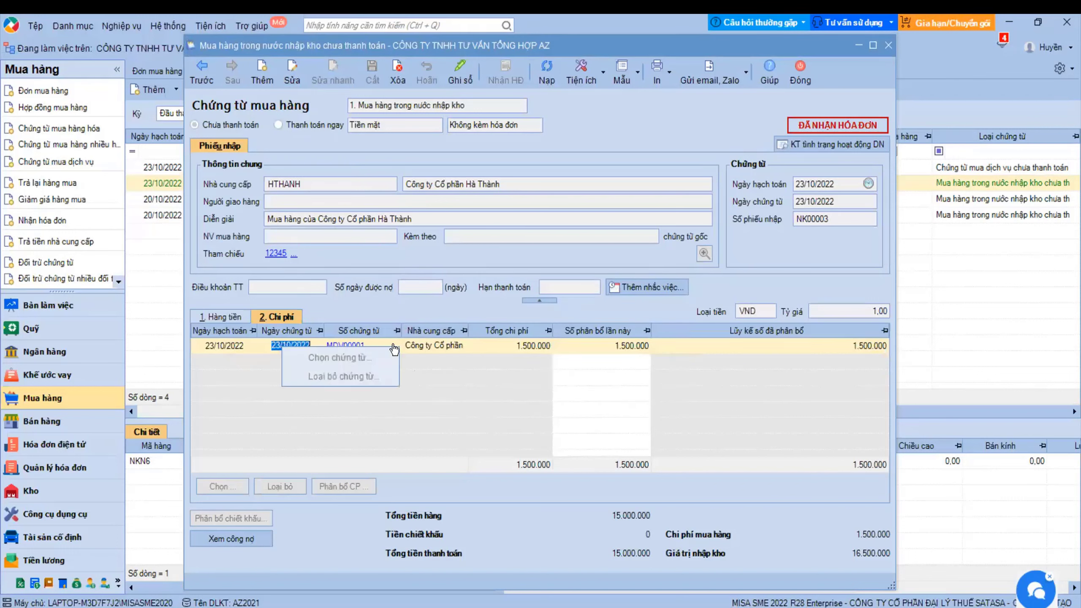
pyautogui.click(509, 388)
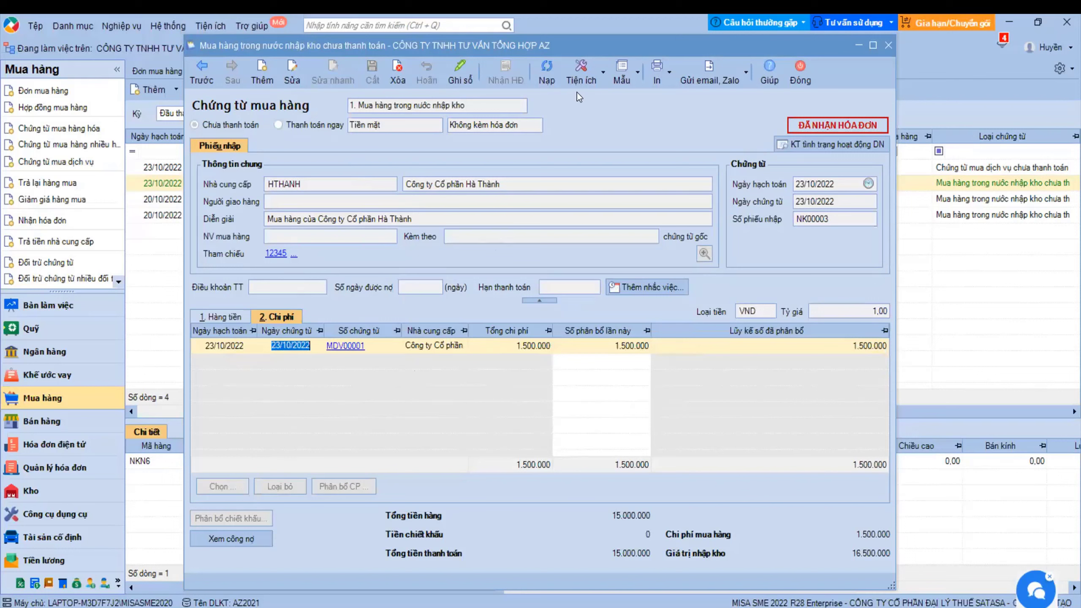
pyautogui.click(498, 435)
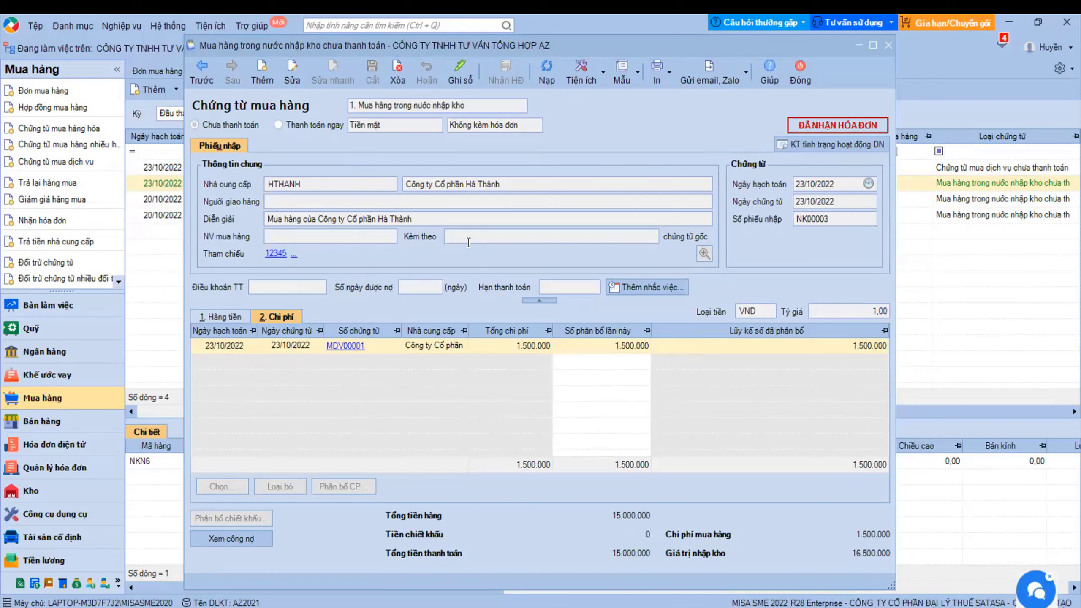
pyautogui.click(459, 74)
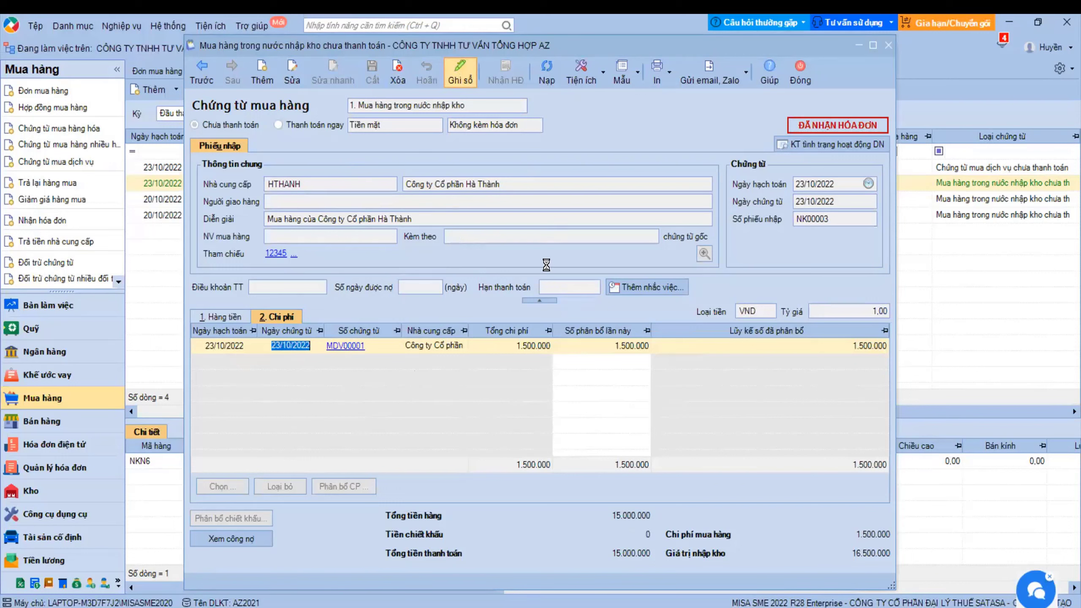
pyautogui.click(789, 77)
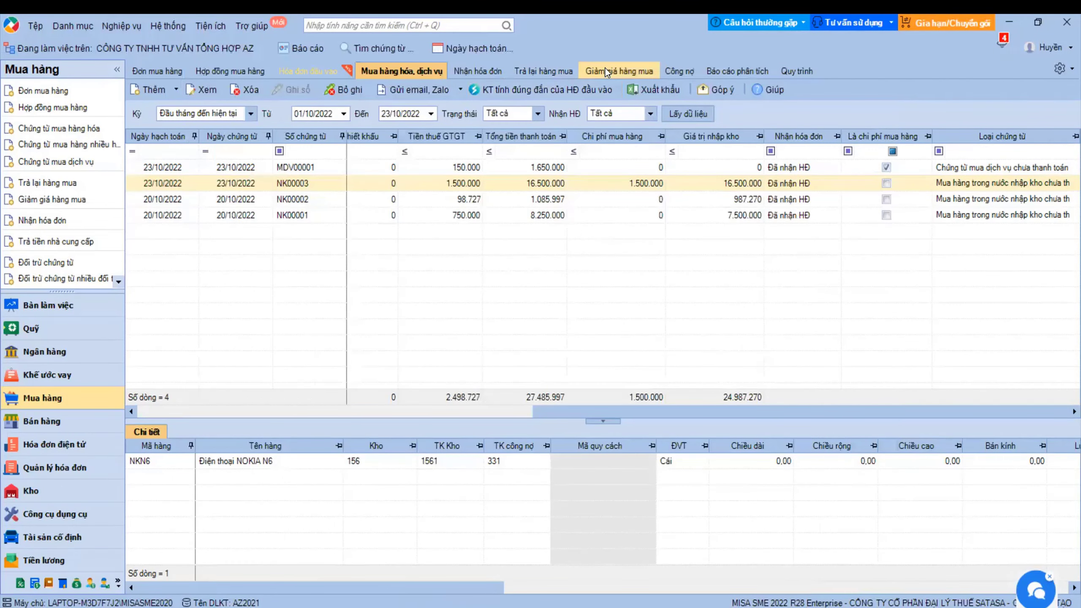
# - Start a purchase return and load HTHANH's LG21 and LG29 lines from voucher NK00004
pyautogui.click(548, 71)
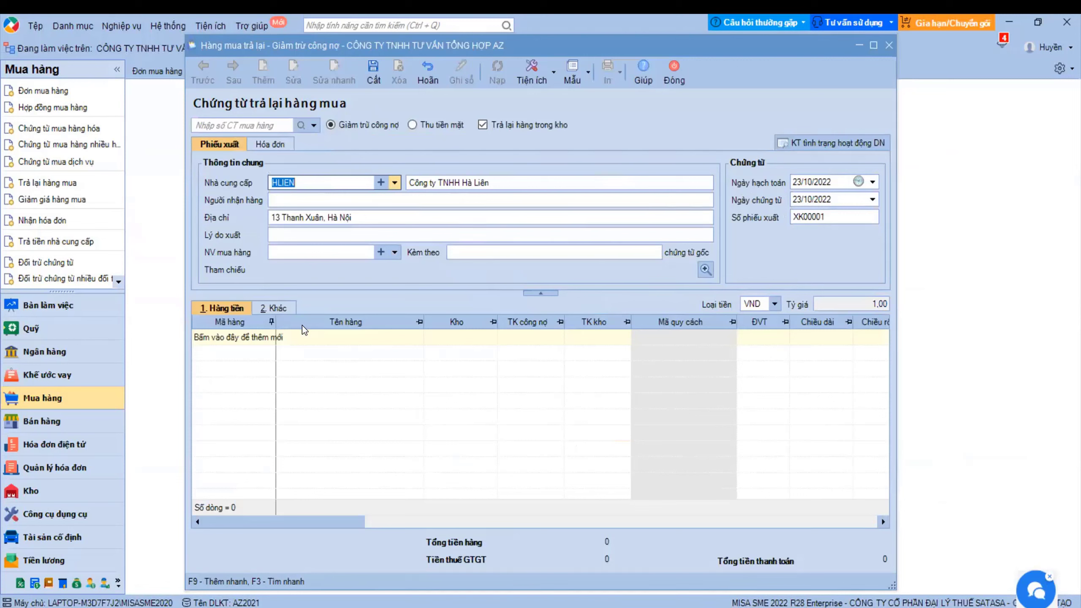
pyautogui.click(272, 337)
pyautogui.click(268, 338)
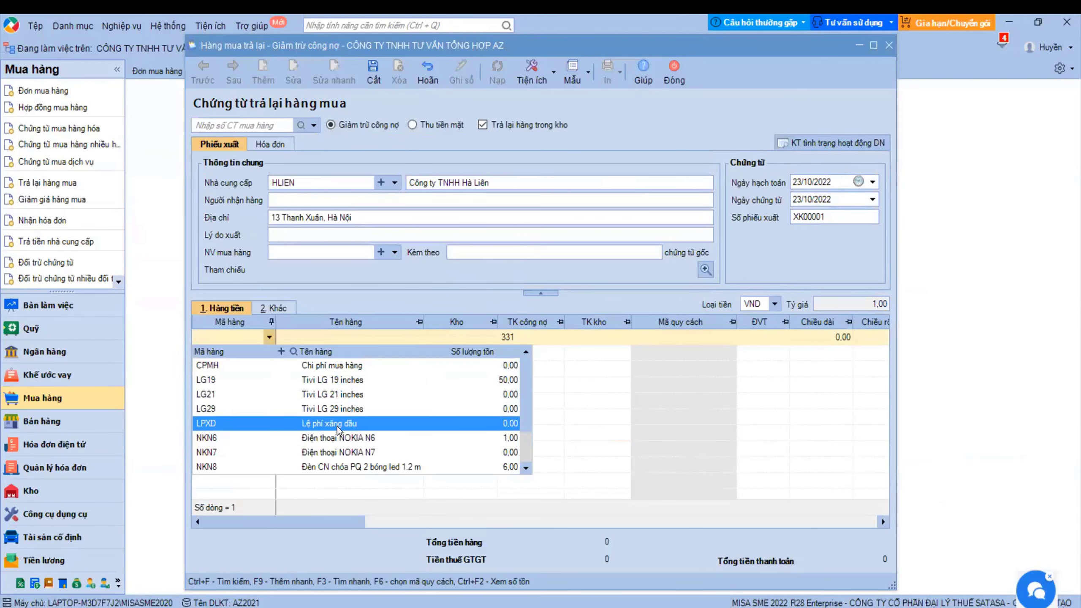
pyautogui.click(497, 217)
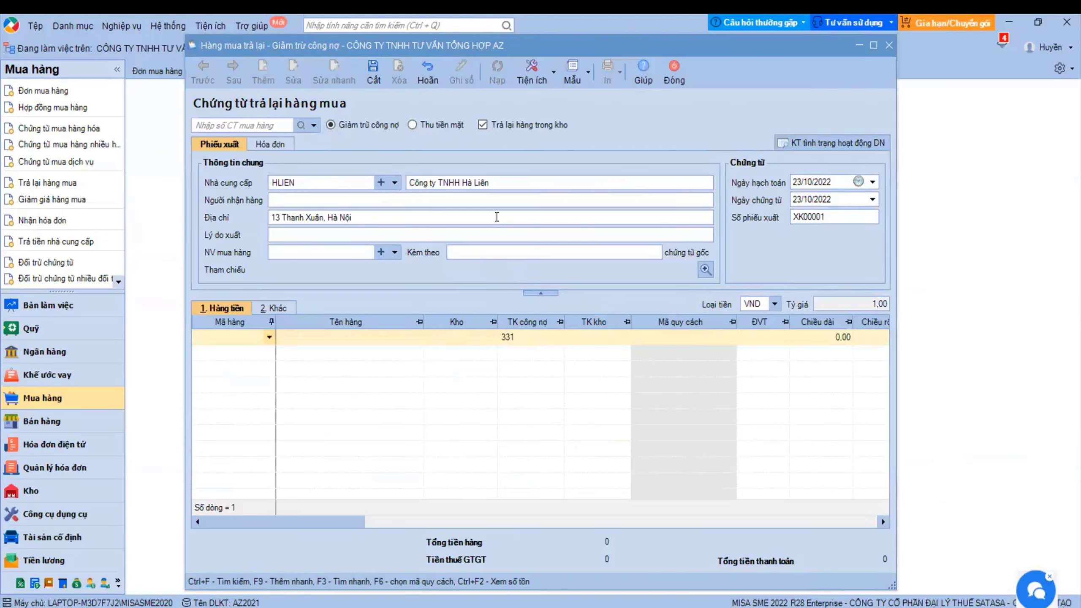
pyautogui.click(314, 125)
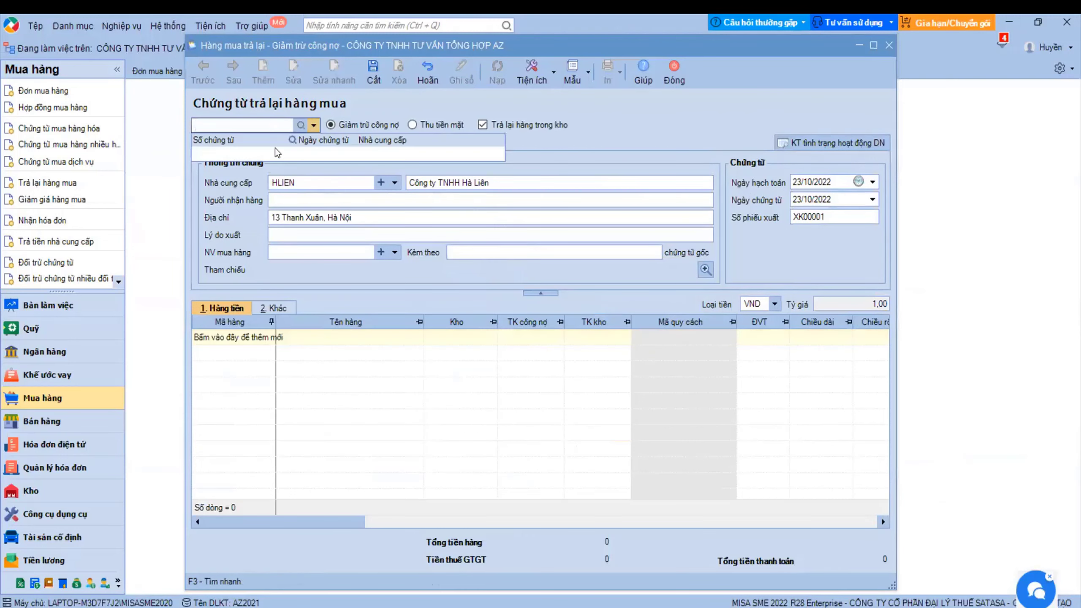
pyautogui.click(334, 174)
pyautogui.press('BackSpace')
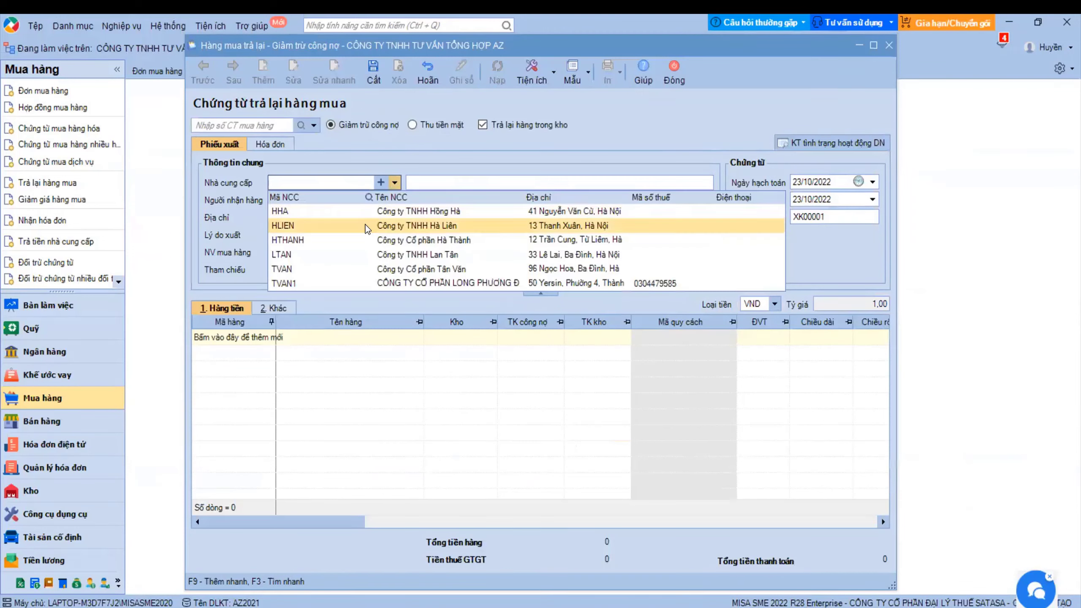
pyautogui.click(326, 130)
pyautogui.click(314, 125)
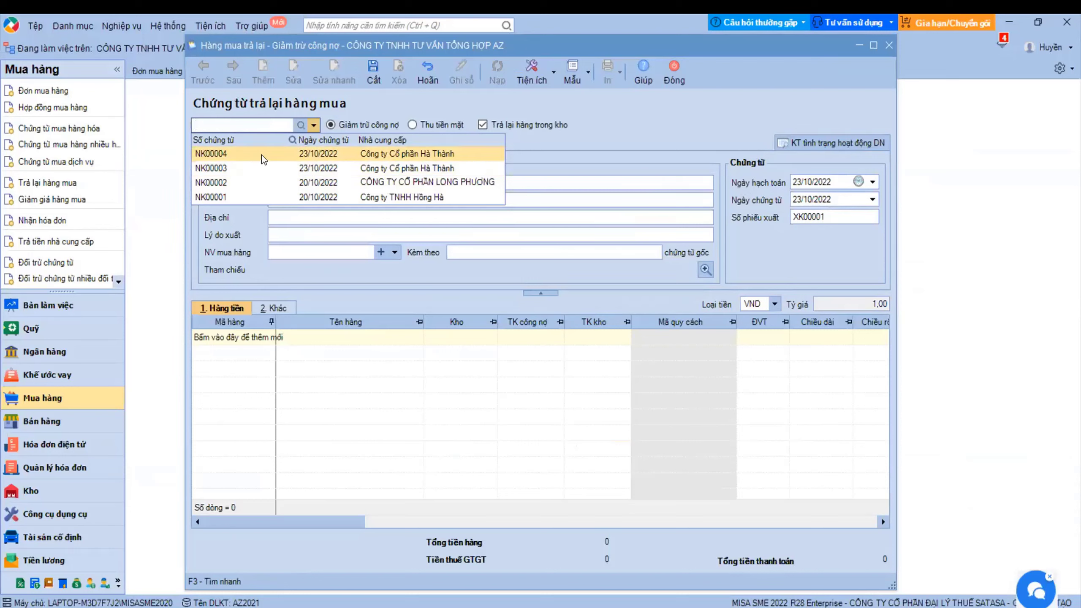
pyautogui.click(221, 154)
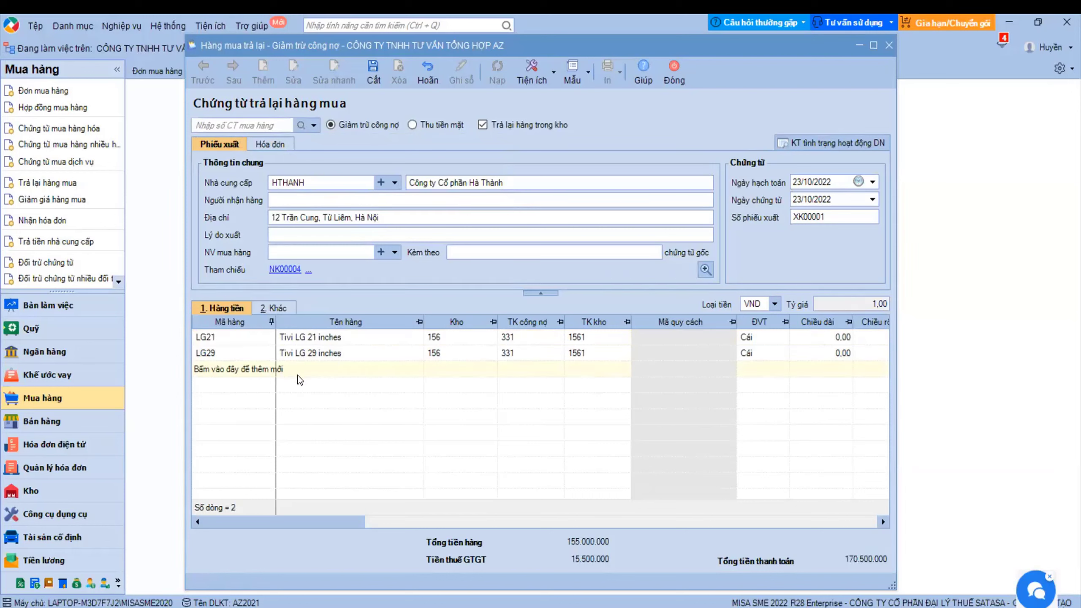
# - Delete the LG29 line and set the LG21 return quantity to 5
pyautogui.click(320, 353)
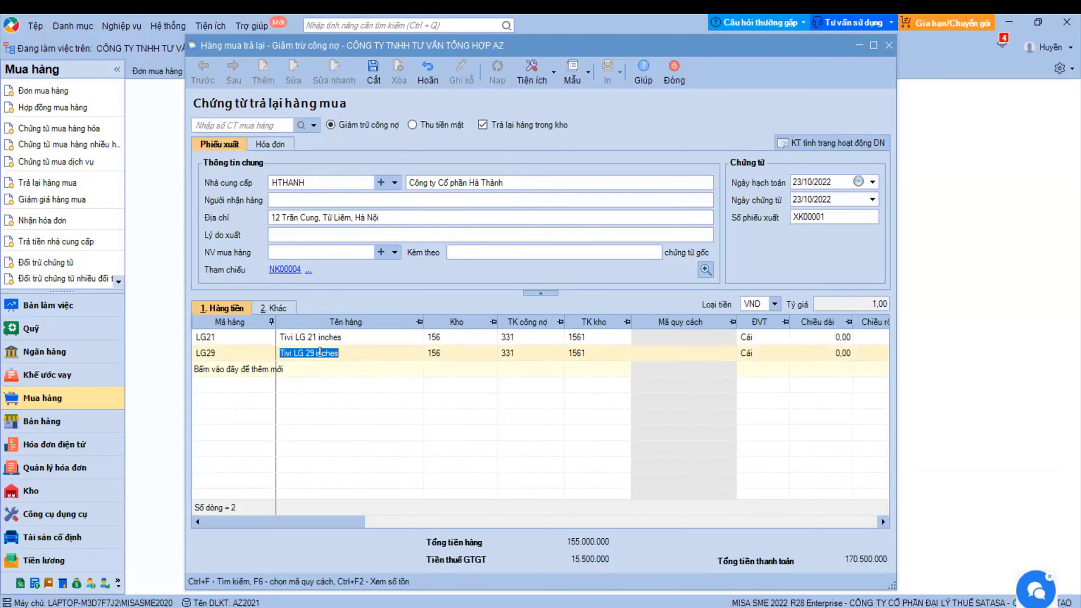
pyautogui.rightClick(320, 351)
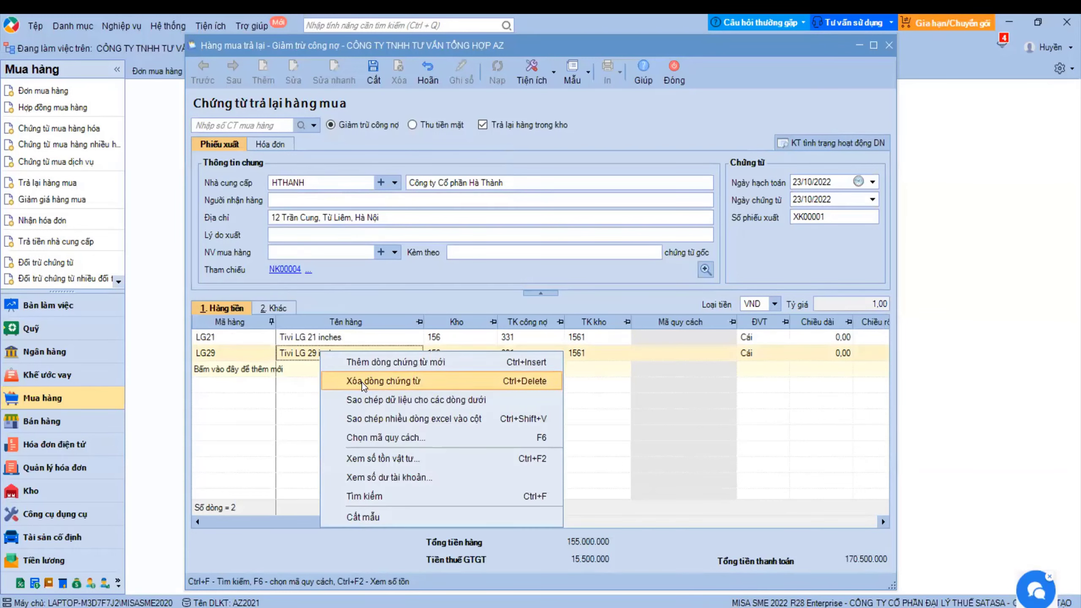
pyautogui.click(374, 377)
pyautogui.moveTo(347, 522); pyautogui.dragTo(535, 546)
pyautogui.click(508, 338)
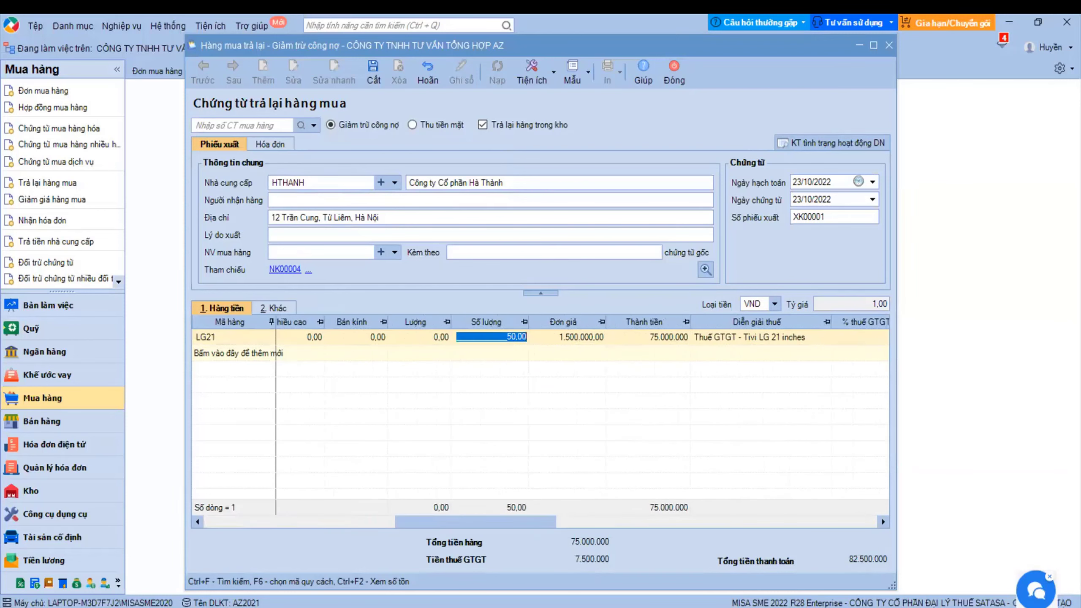
pyautogui.write('5')
pyautogui.press('Tab')
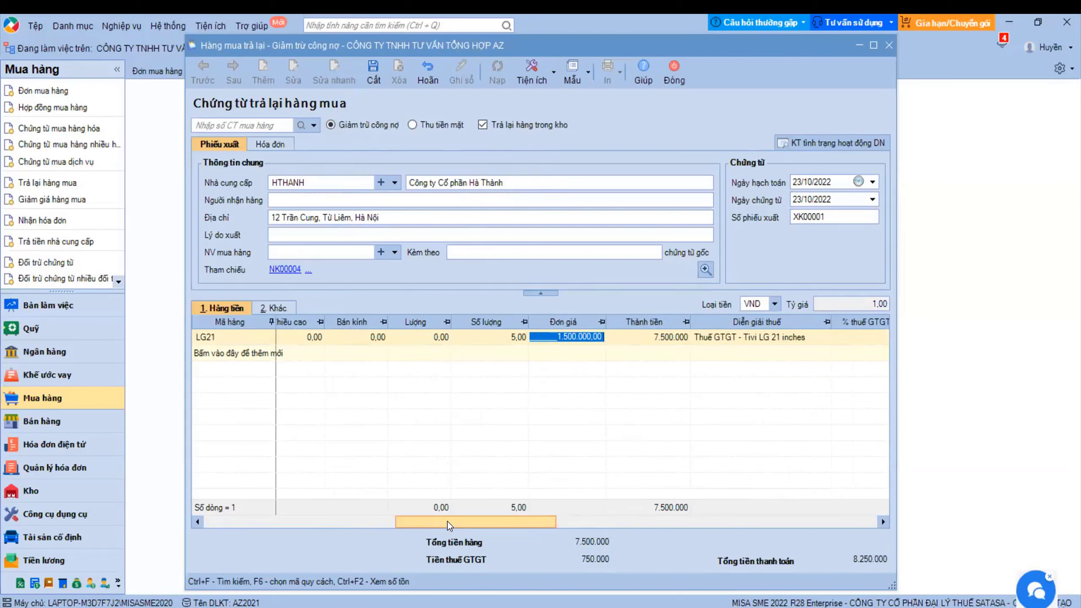
# - Save return XK00001, totalling 8.250.000, and close it
pyautogui.moveTo(449, 522); pyautogui.dragTo(229, 485)
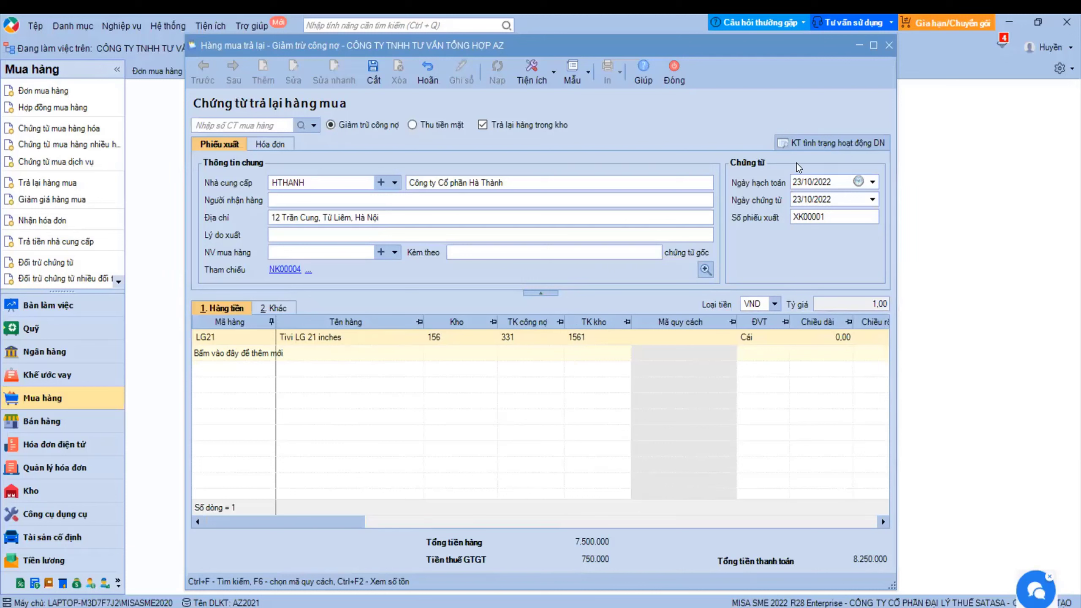
pyautogui.hotkey('ctrl', 's')
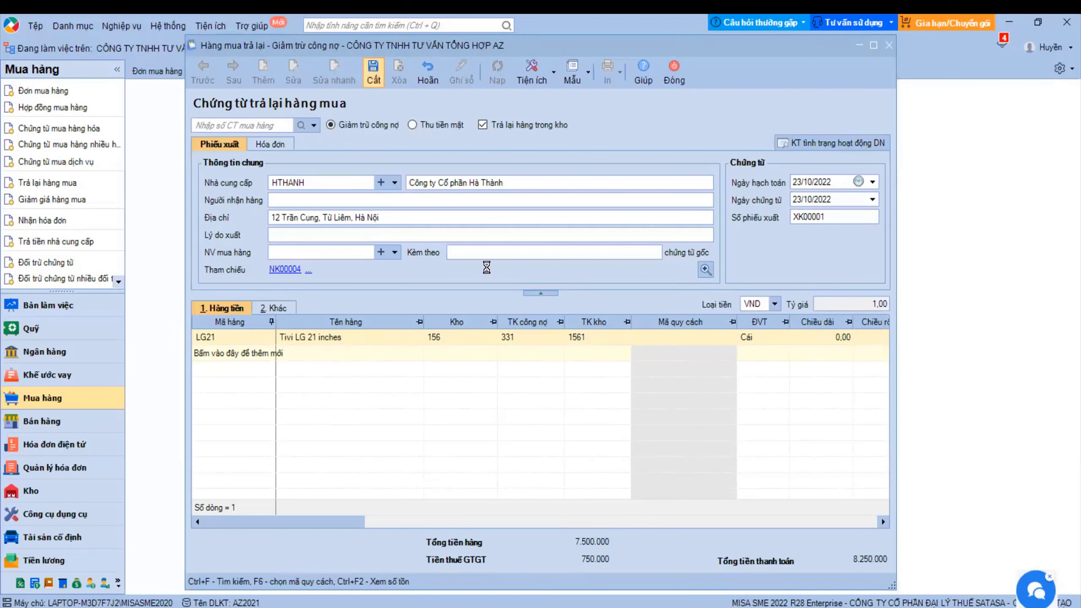
pyautogui.click(673, 72)
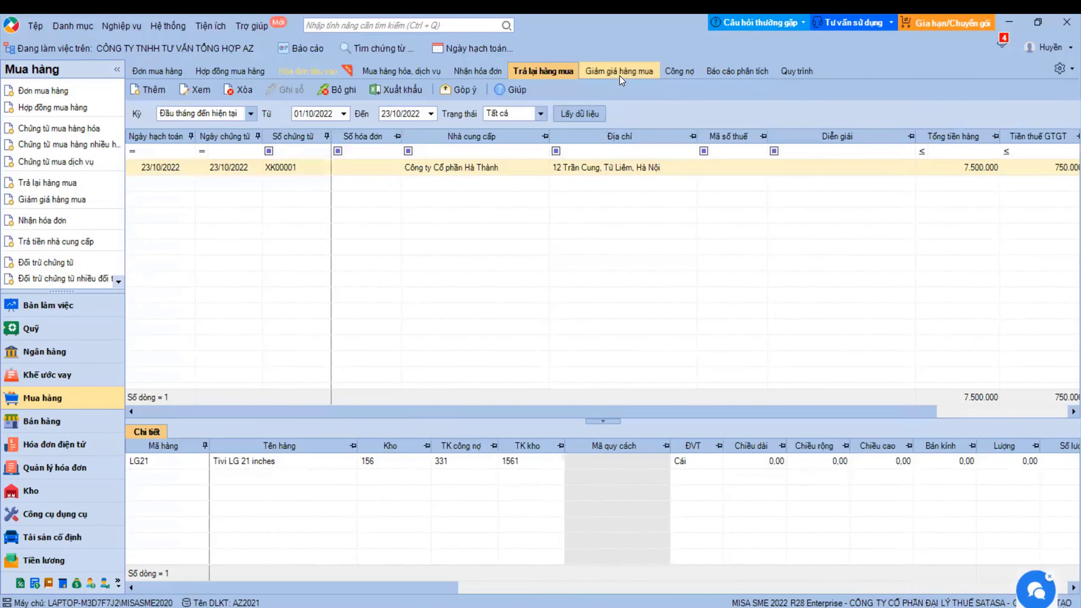
# - Start a purchase discount voucher for supplier Công ty Cổ phần Hà Thành (HTHANH)
pyautogui.click(619, 76)
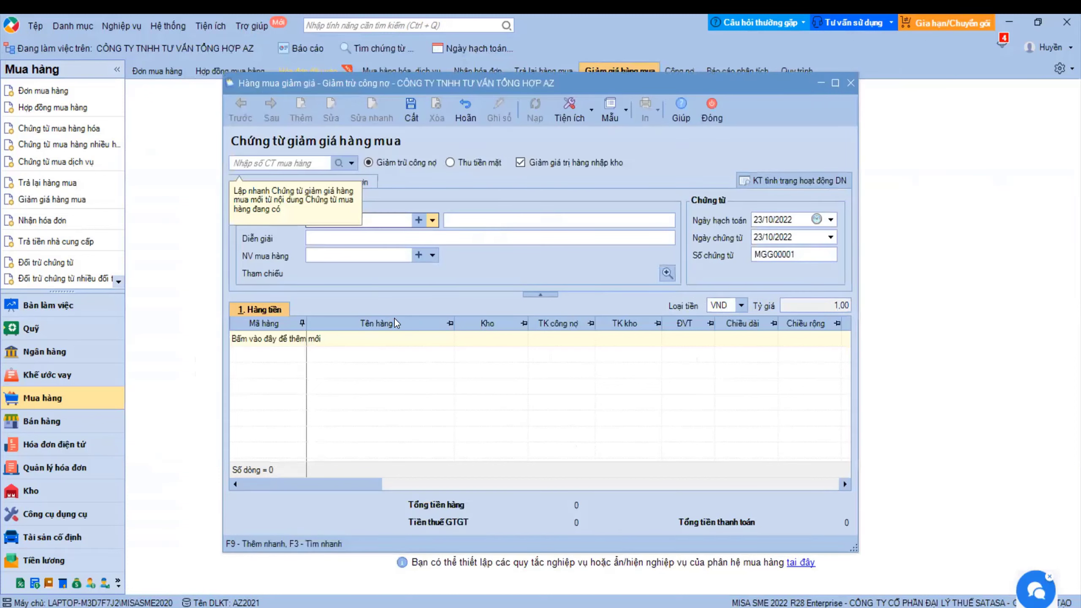
pyautogui.click(432, 220)
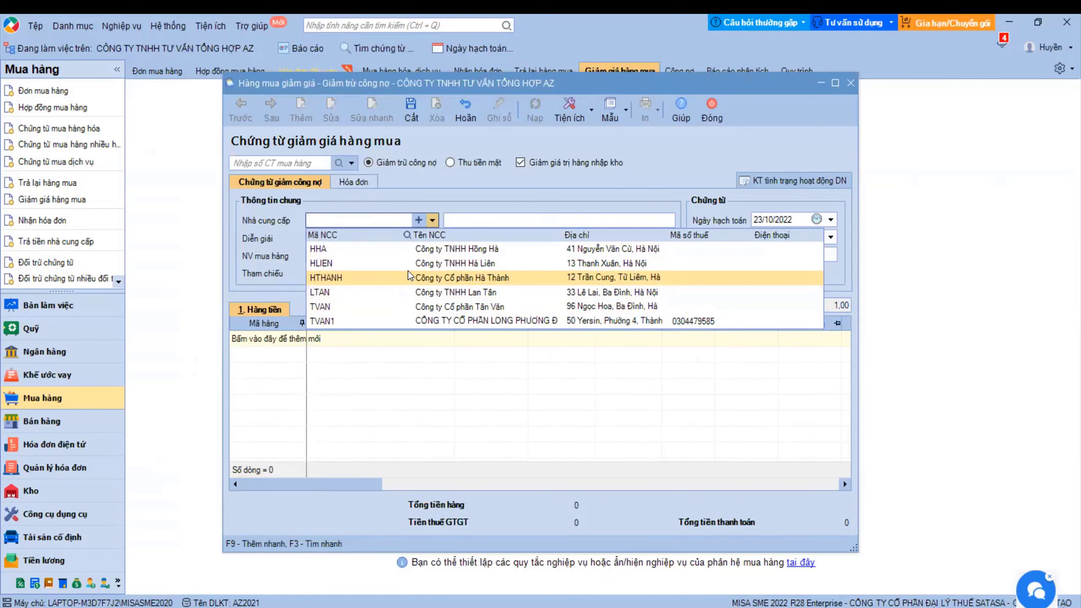
pyautogui.click(408, 274)
# - Reference purchase voucher NK00004 to load its LG21 and LG29 item lines
pyautogui.click(296, 343)
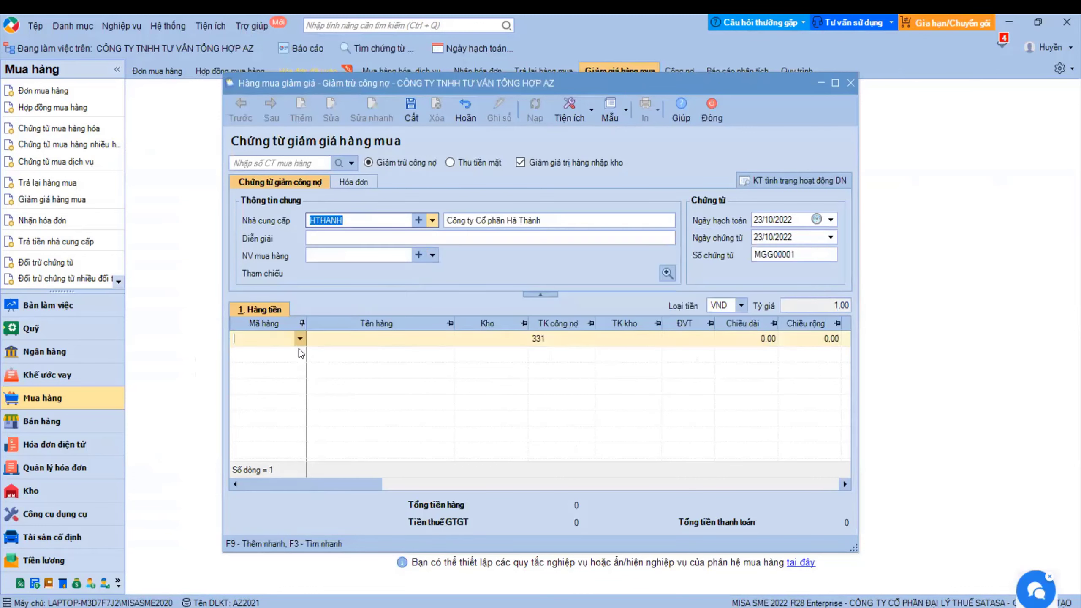
pyautogui.click(300, 339)
pyautogui.click(352, 162)
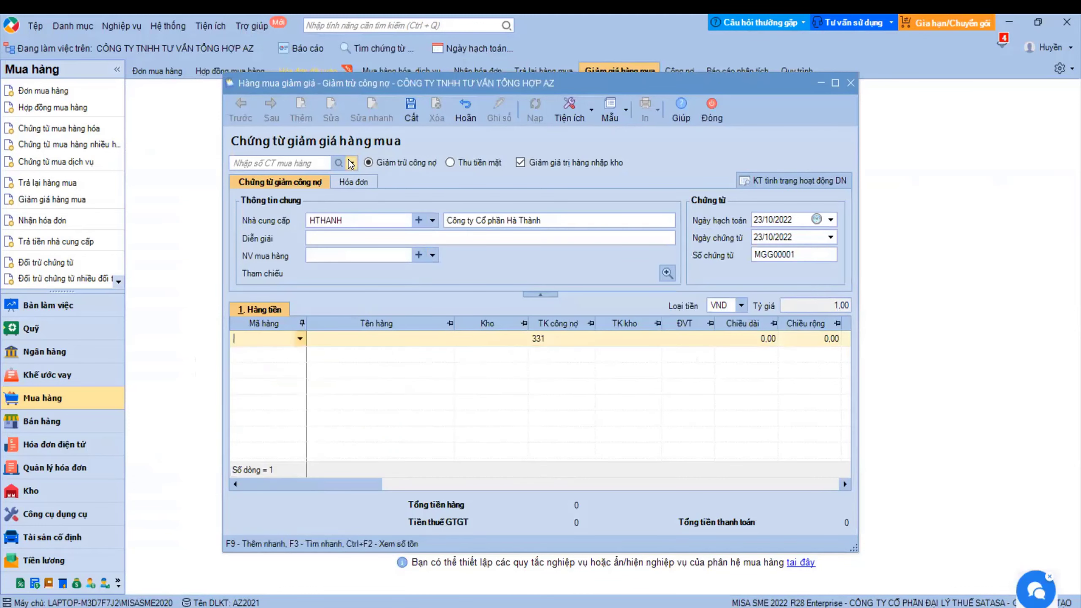
pyautogui.click(351, 162)
pyautogui.click(337, 192)
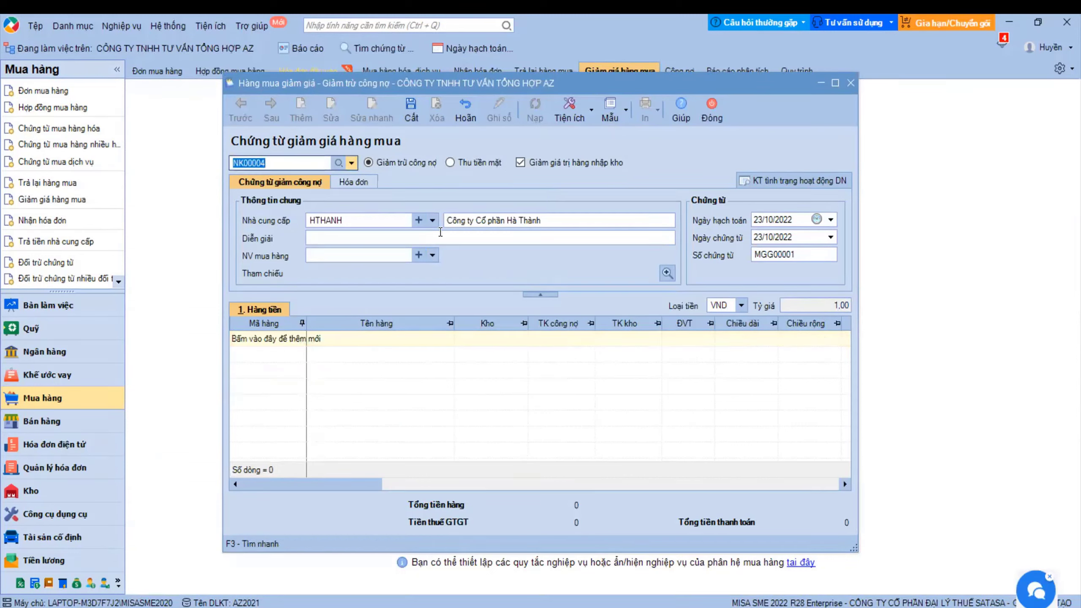
pyautogui.click(399, 240)
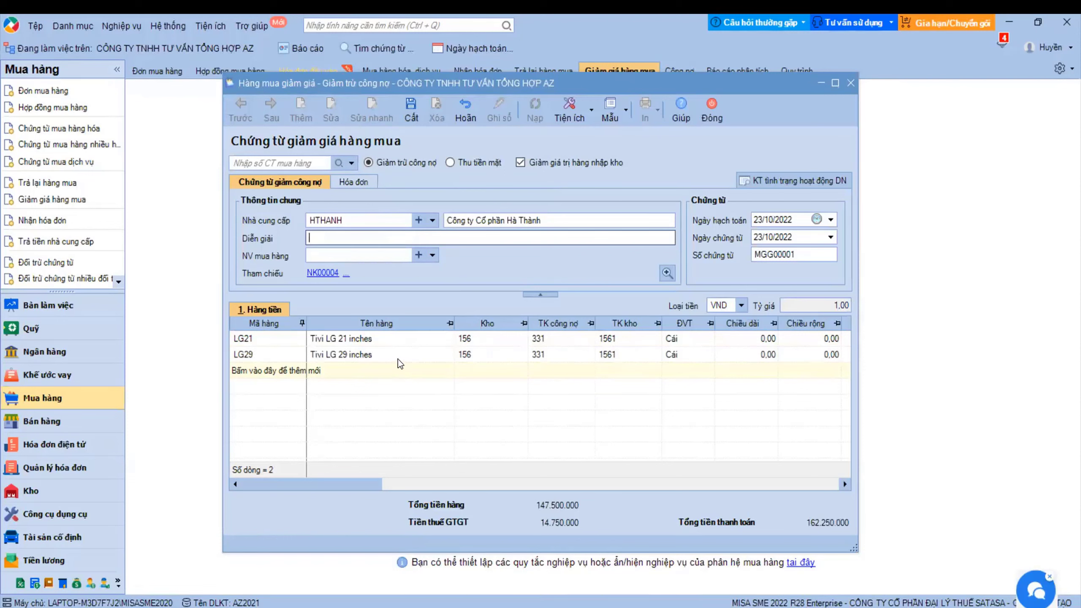
# - Set the LG21 and LG29 unit prices to 10.000, giving a 935.000 total payable
pyautogui.moveTo(353, 480); pyautogui.dragTo(509, 476)
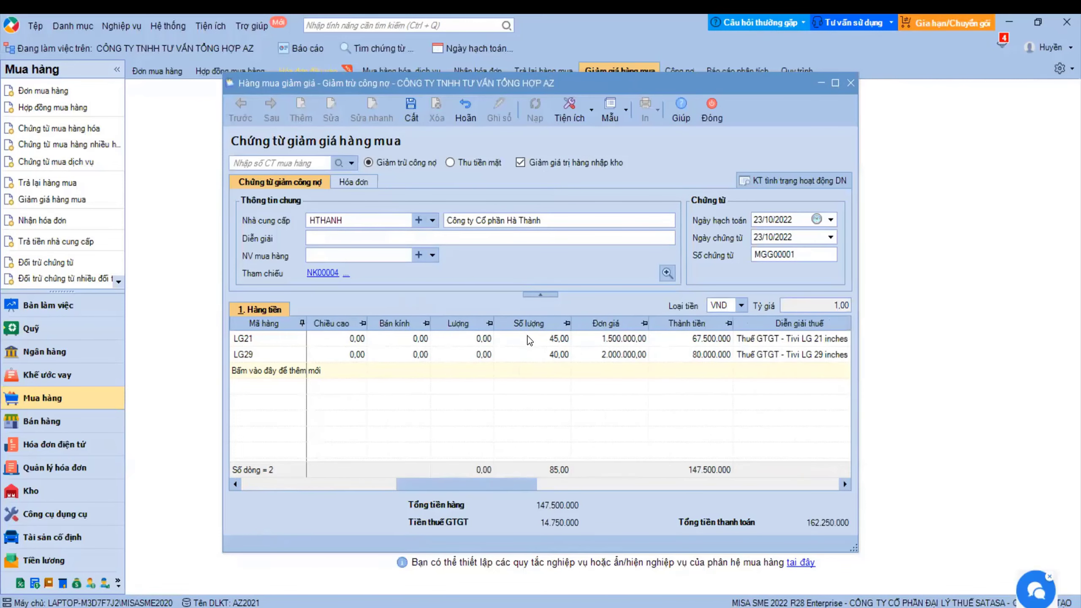
pyautogui.click(555, 340)
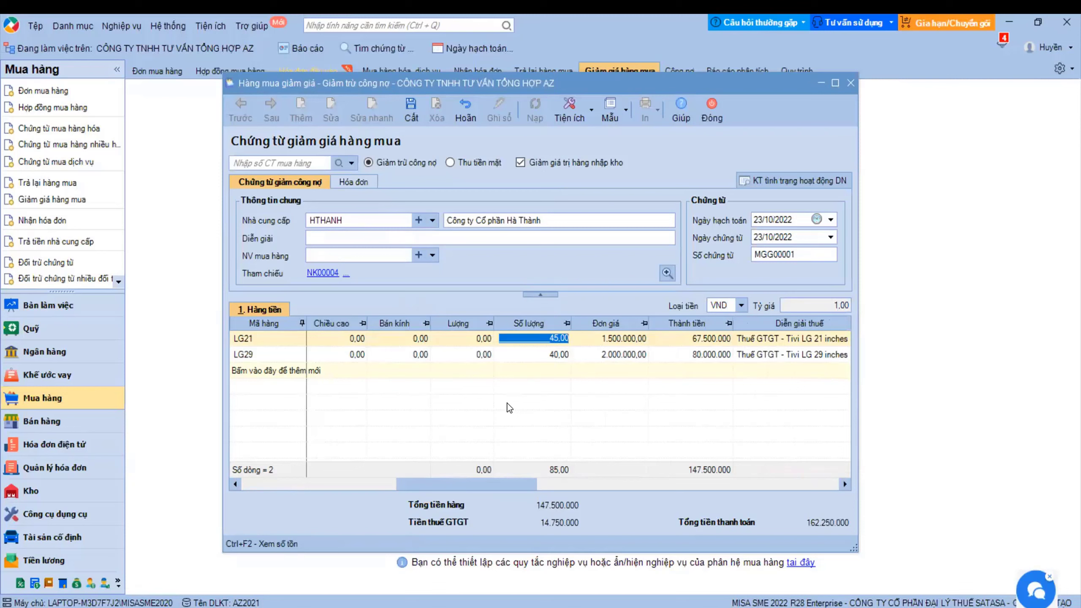
pyautogui.press('Tab')
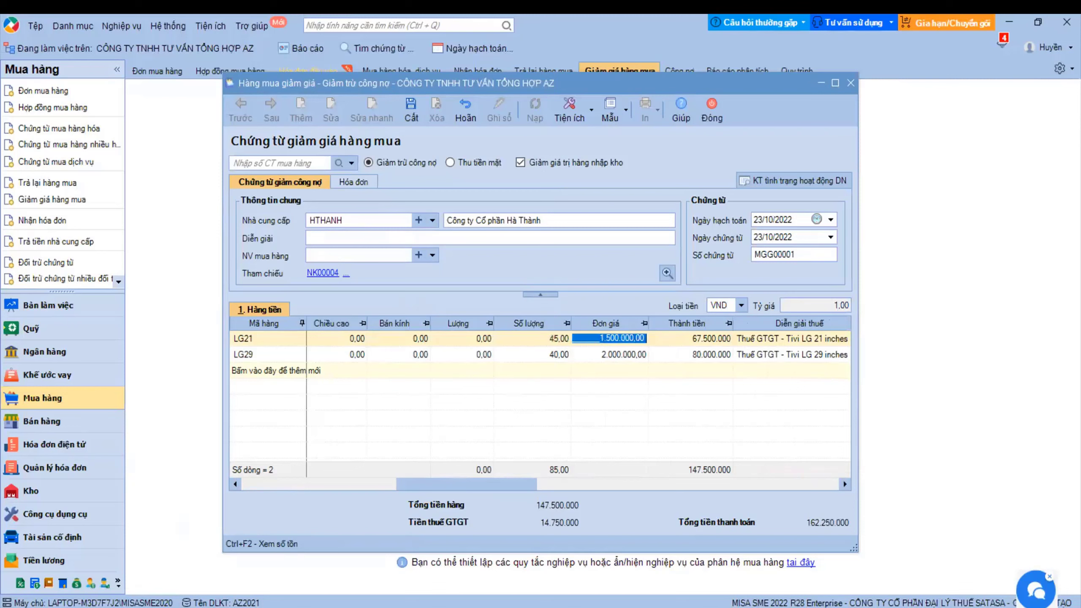
pyautogui.write('100.000')
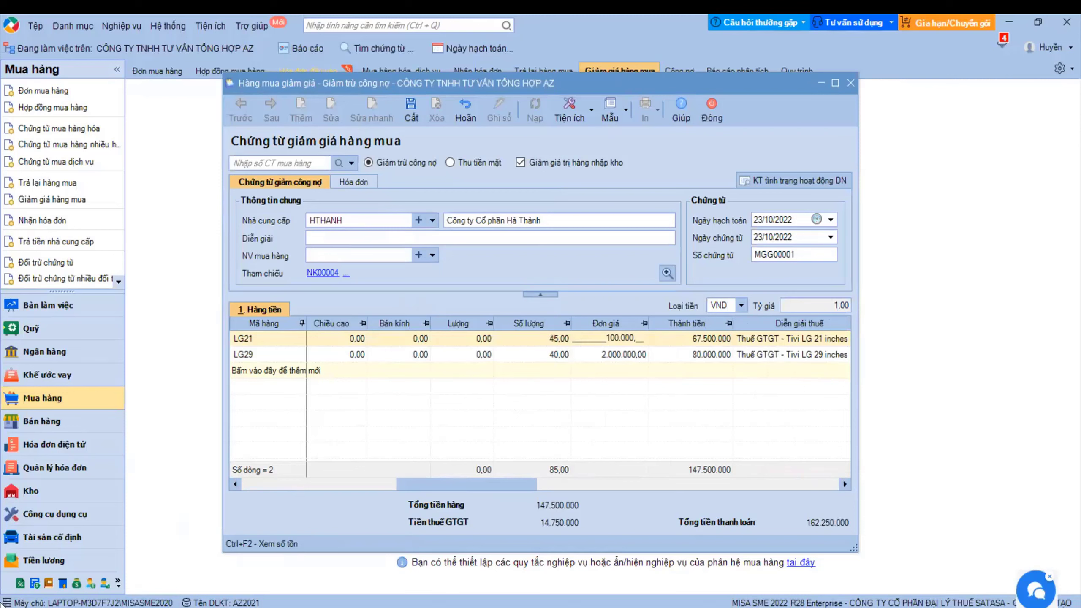
pyautogui.press('Tab')
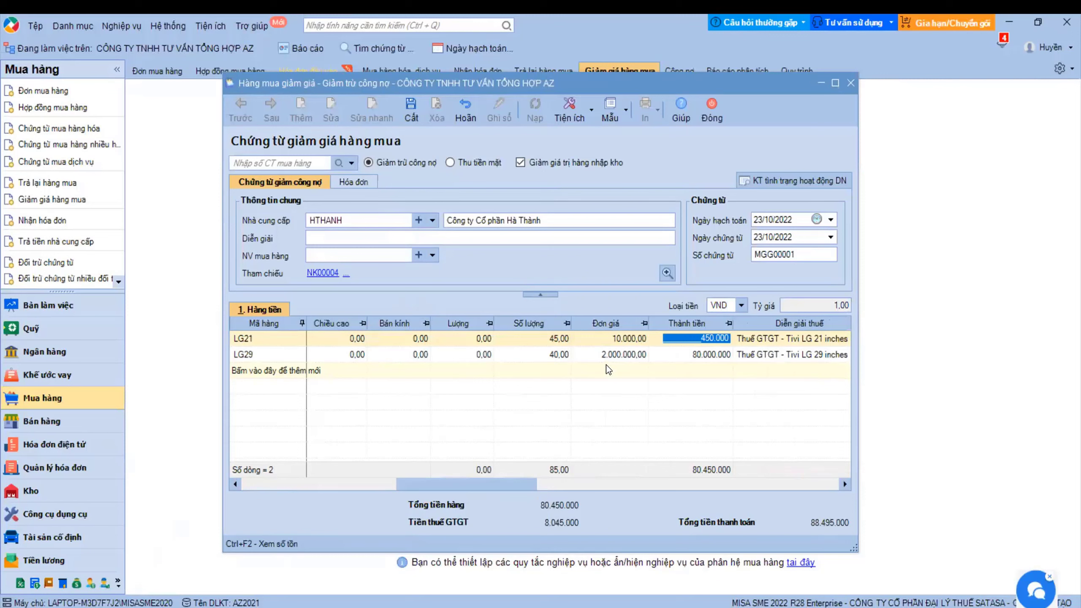
pyautogui.click(610, 354)
pyautogui.write('100000')
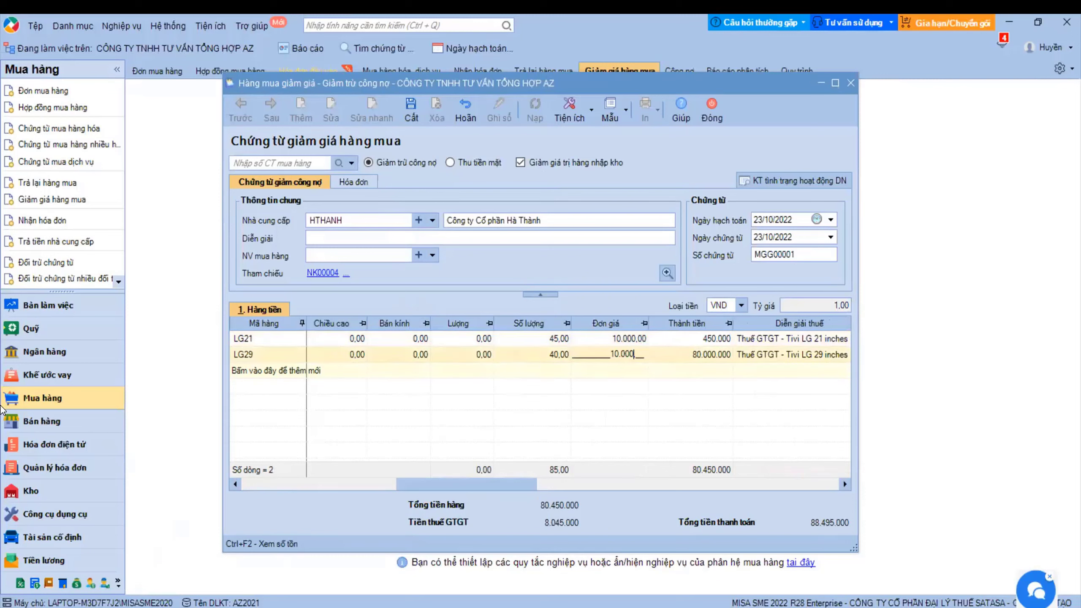
pyautogui.press('Tab')
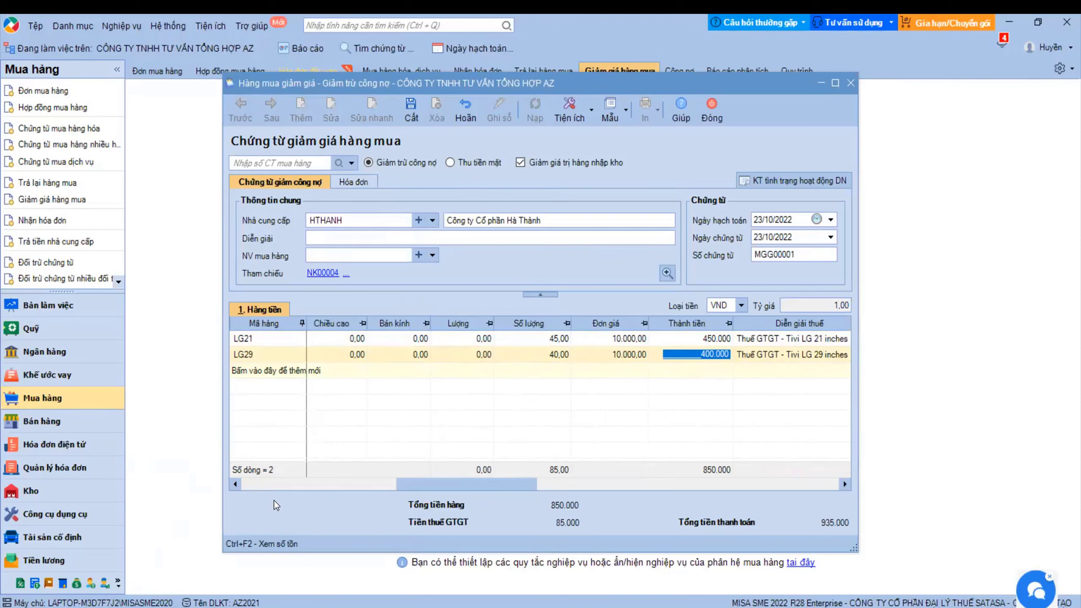
pyautogui.click(603, 337)
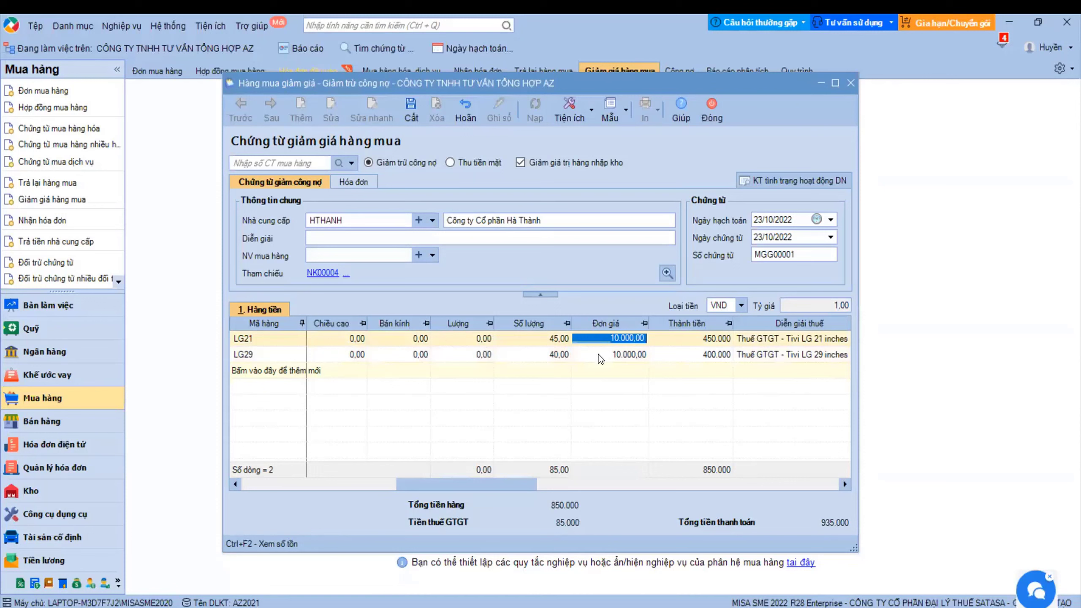
pyautogui.click(821, 526)
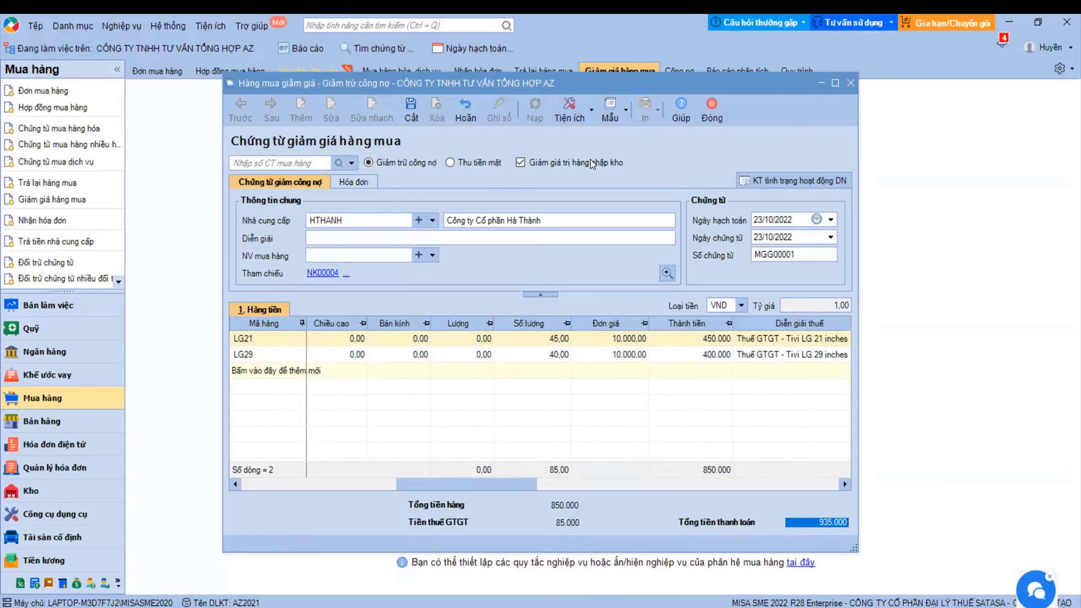
# - Give discount voucher MGG00001 invoice number 12, then save and close it
pyautogui.click(353, 180)
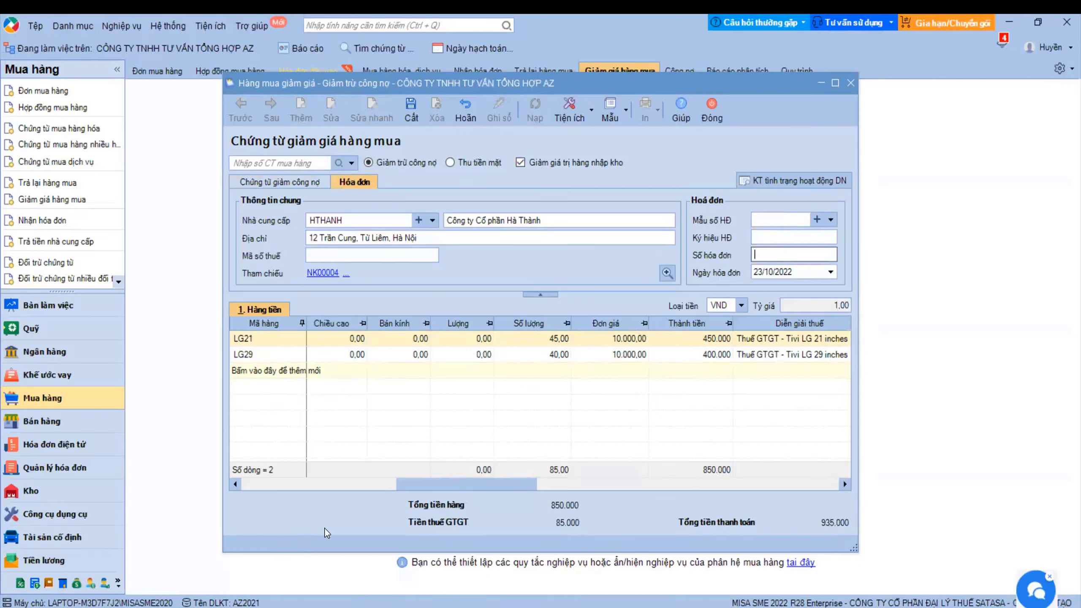
pyautogui.write('12')
pyautogui.click(411, 110)
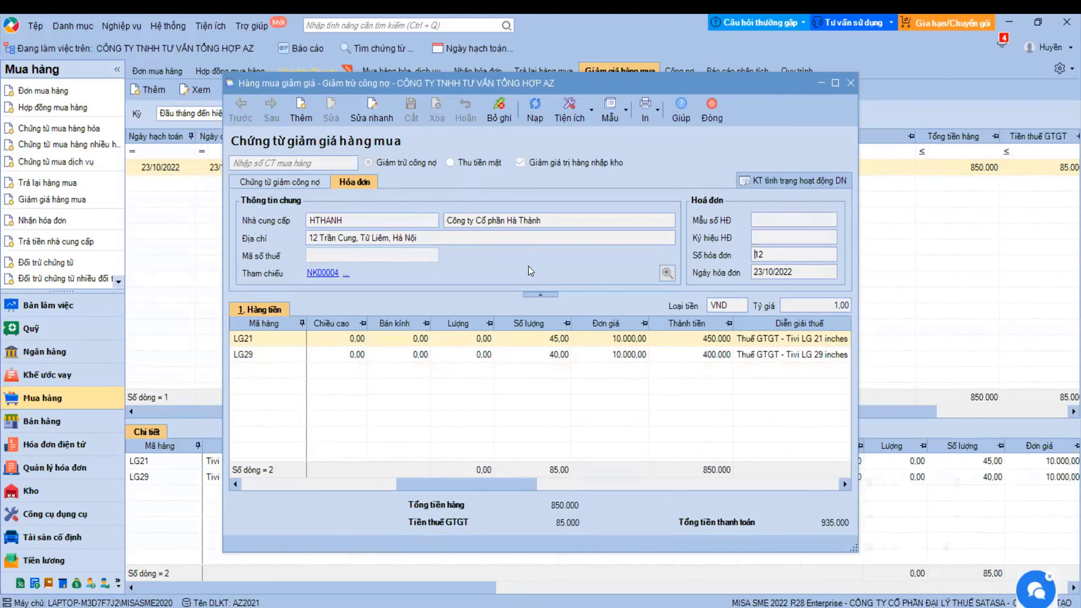
pyautogui.click(710, 110)
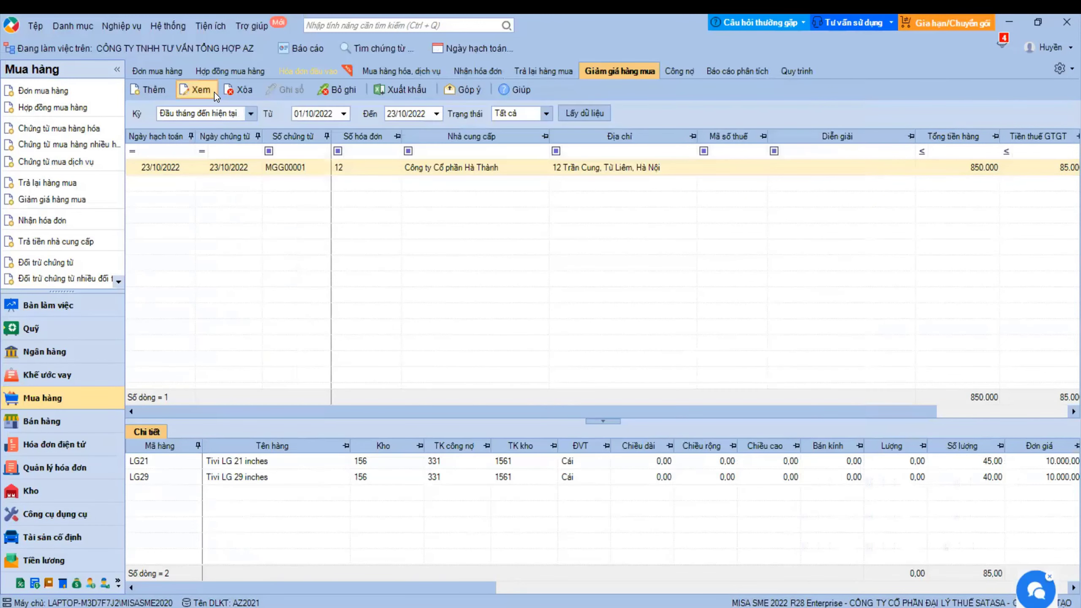
# - Switch the Mua hàng module to its Quy trình workflow page
pyautogui.click(795, 73)
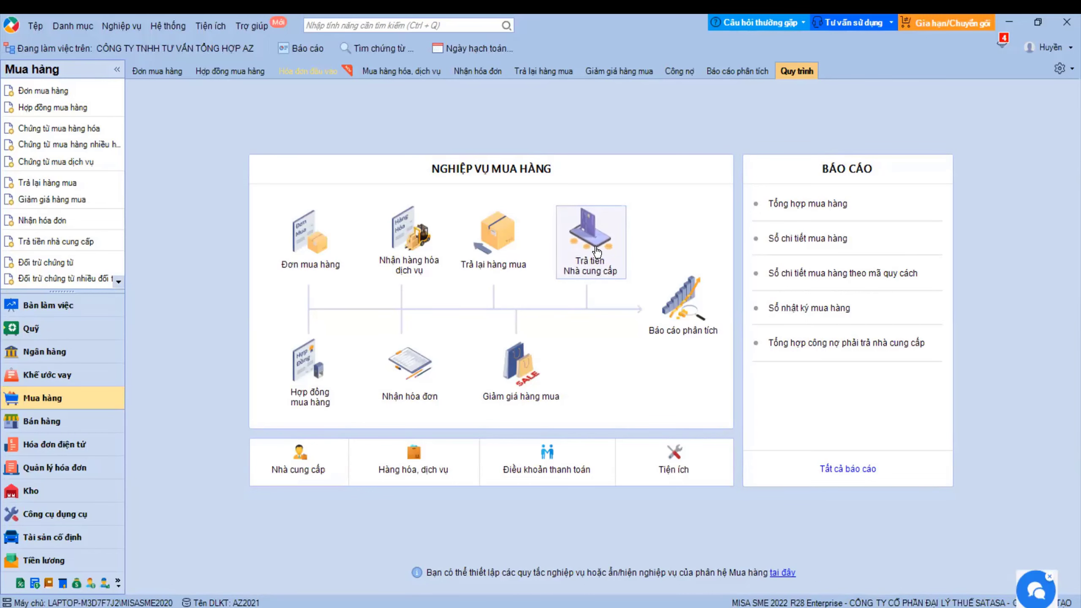
# - Start a supplier payment by Ủy nhiệm chi for supplier HHA
pyautogui.click(596, 252)
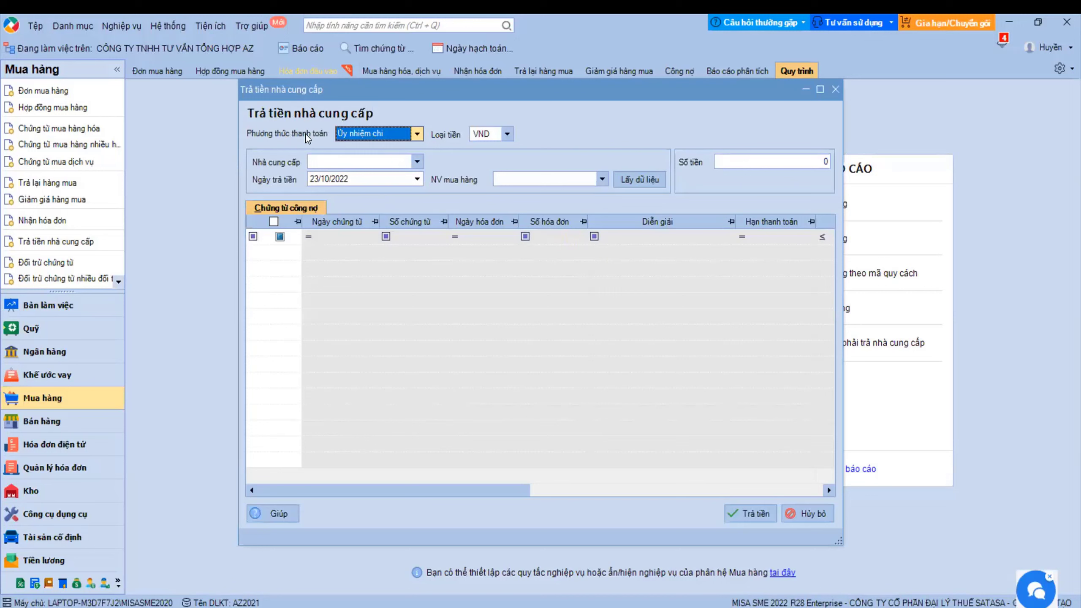
pyautogui.click(417, 134)
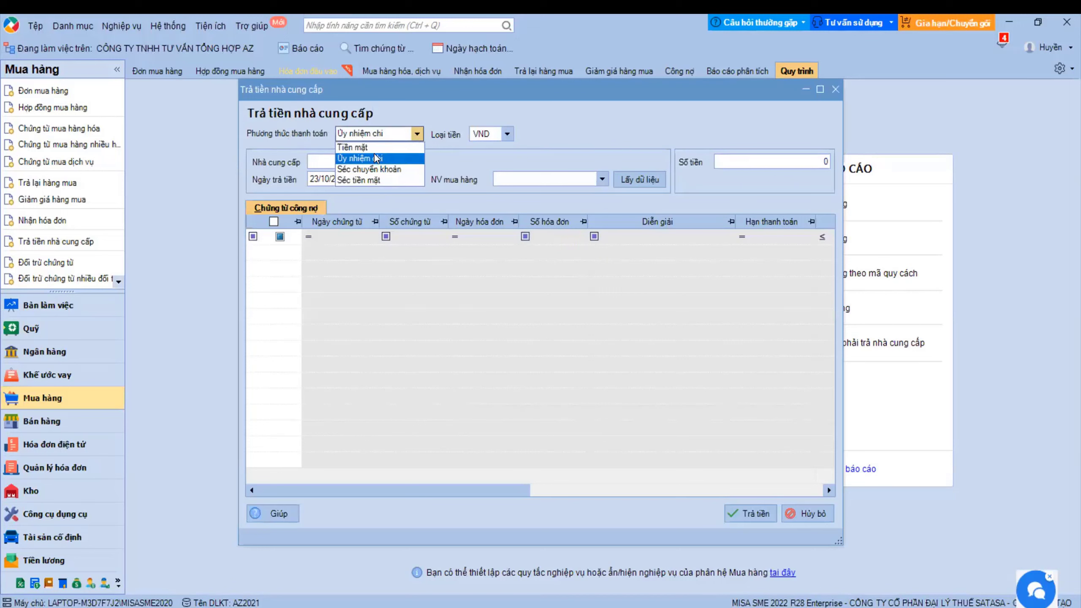
pyautogui.click(351, 157)
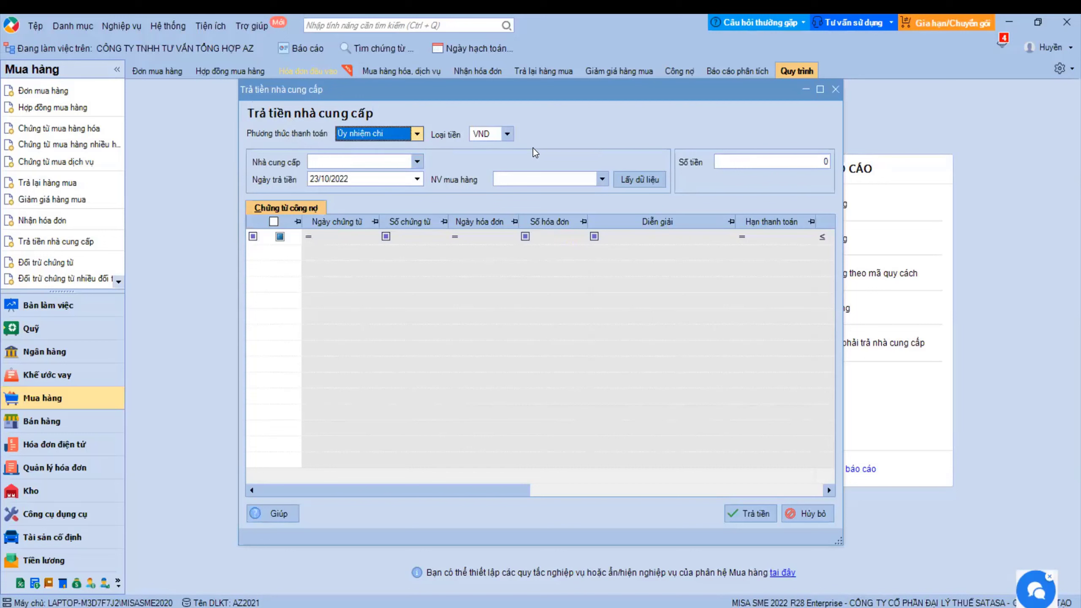
pyautogui.click(417, 162)
pyautogui.click(427, 198)
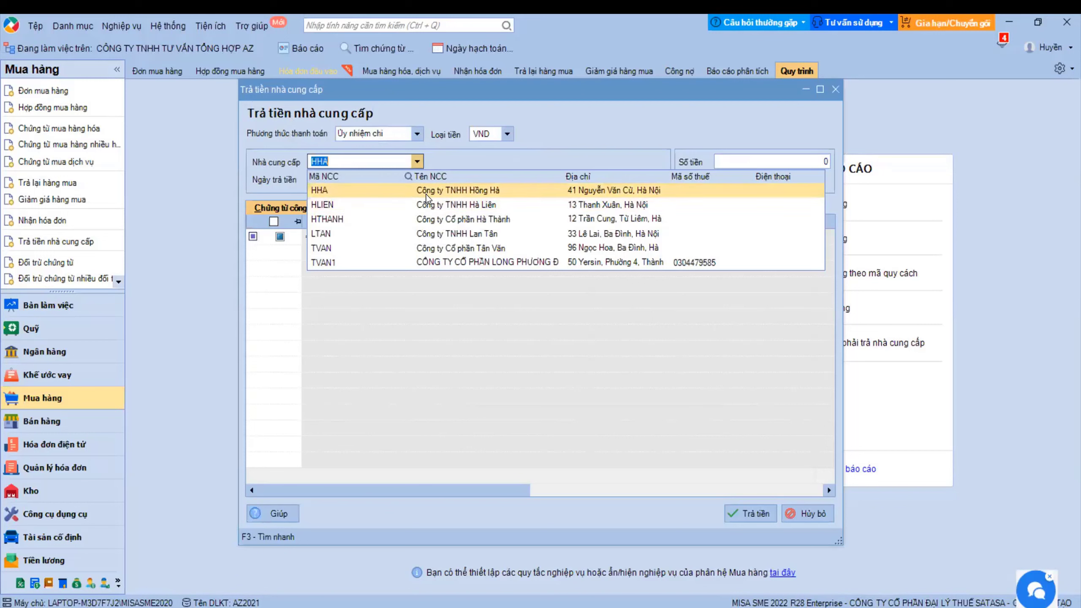
# - Load HHA's open documents, tick NK00001 and pay 5.000.000 of it
pyautogui.click(628, 179)
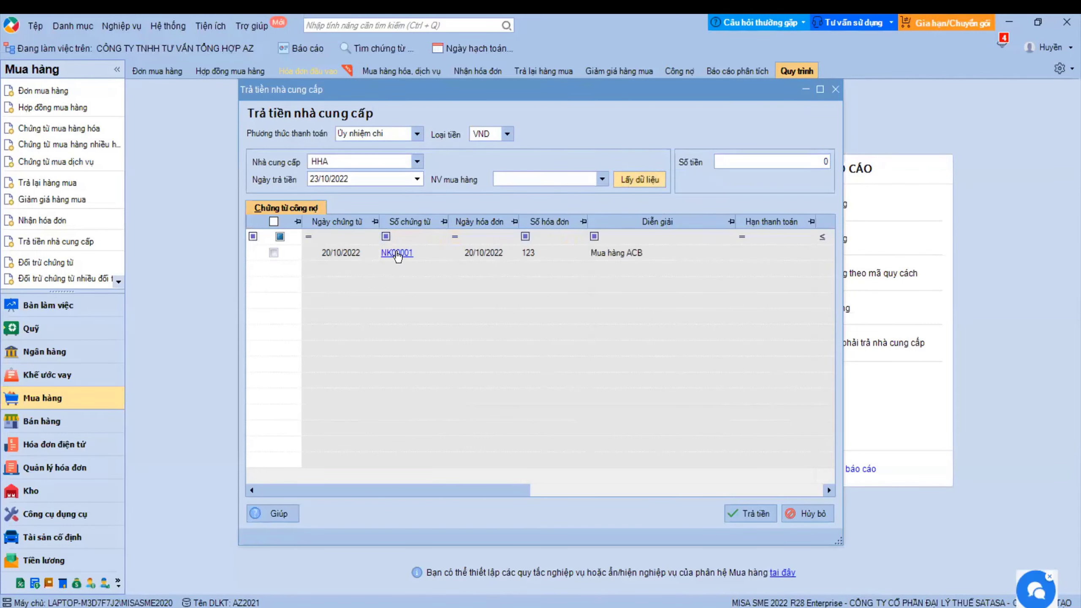
pyautogui.moveTo(384, 490)
pyautogui.mouseDown()
pyautogui.moveTo(553, 492)
pyautogui.moveTo(467, 504)
pyautogui.moveTo(375, 497)
pyautogui.mouseUp()
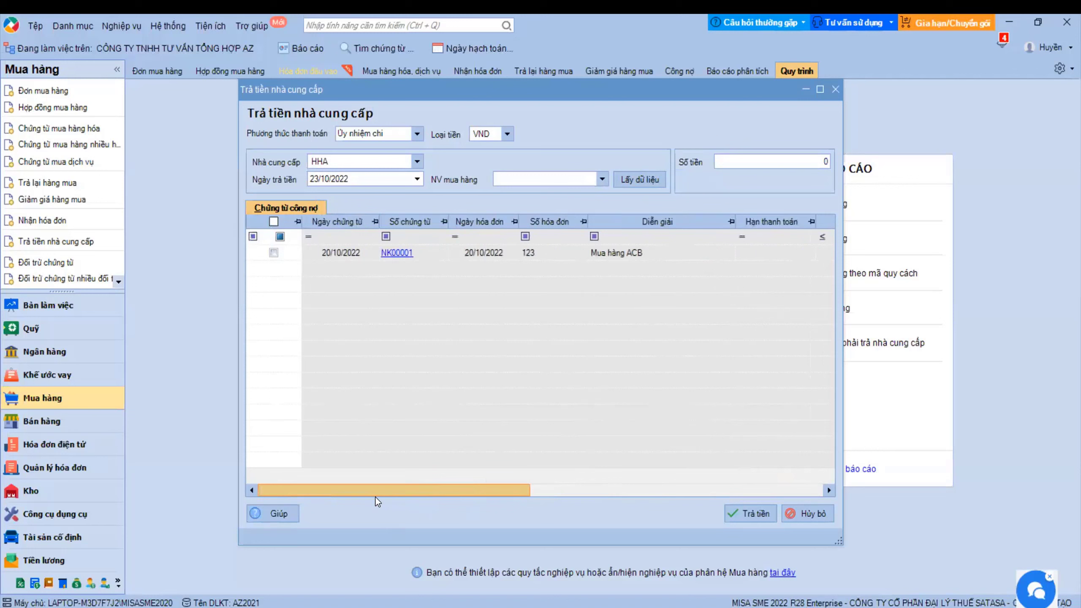
pyautogui.click(273, 252)
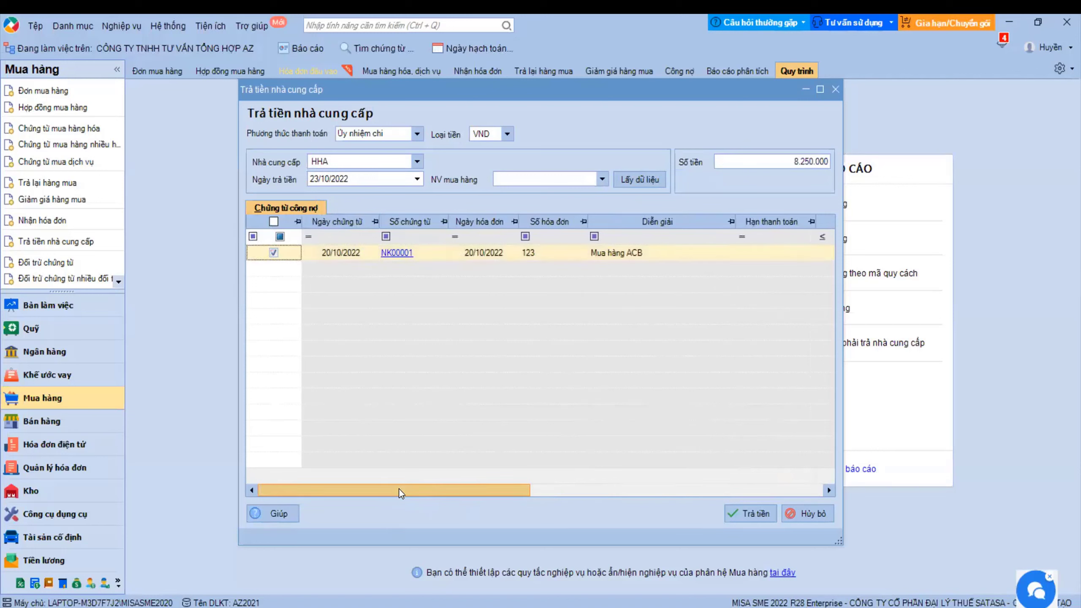
pyautogui.moveTo(398, 491); pyautogui.dragTo(576, 458)
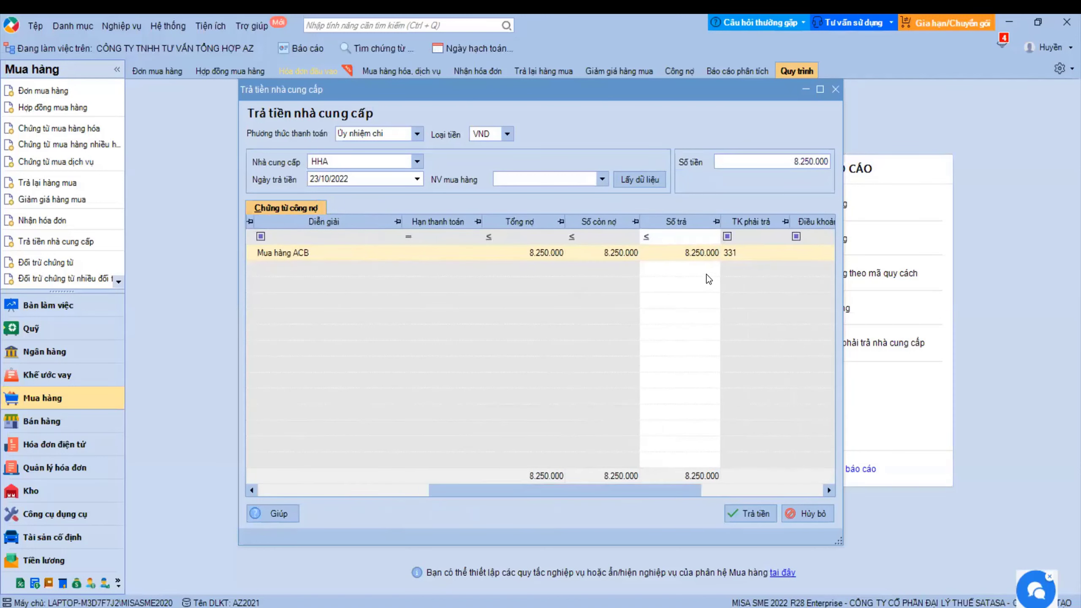
pyautogui.click(803, 158)
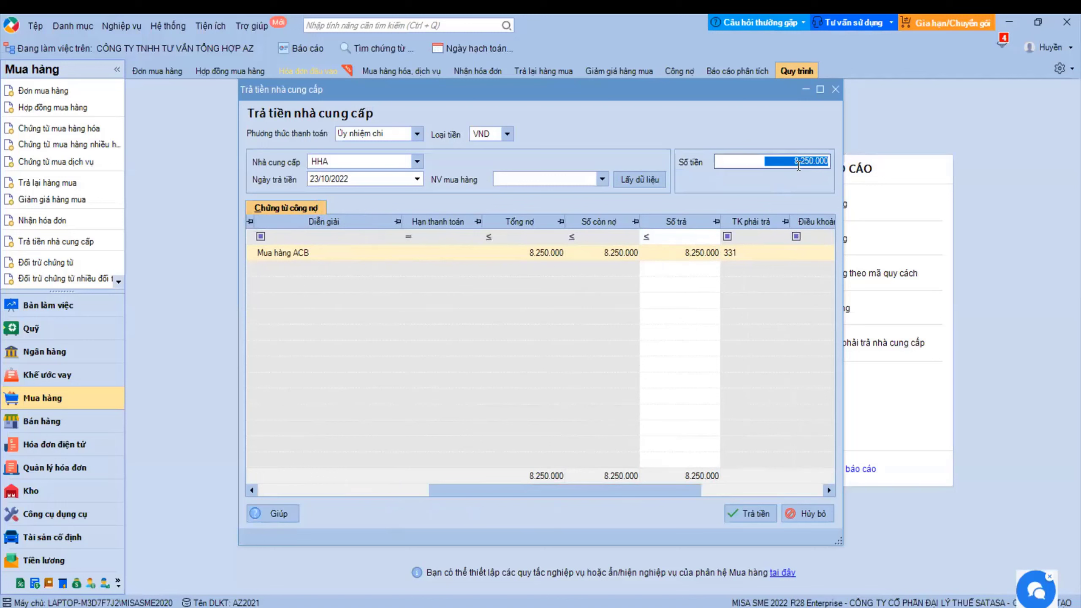
pyautogui.click(693, 252)
pyautogui.write('5000000')
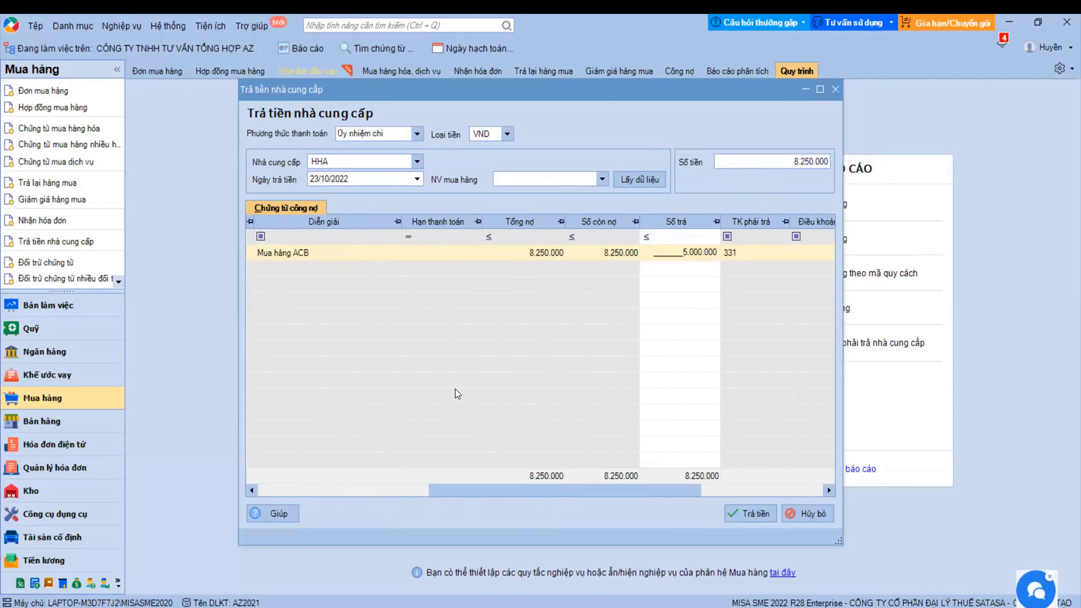
pyautogui.click(809, 163)
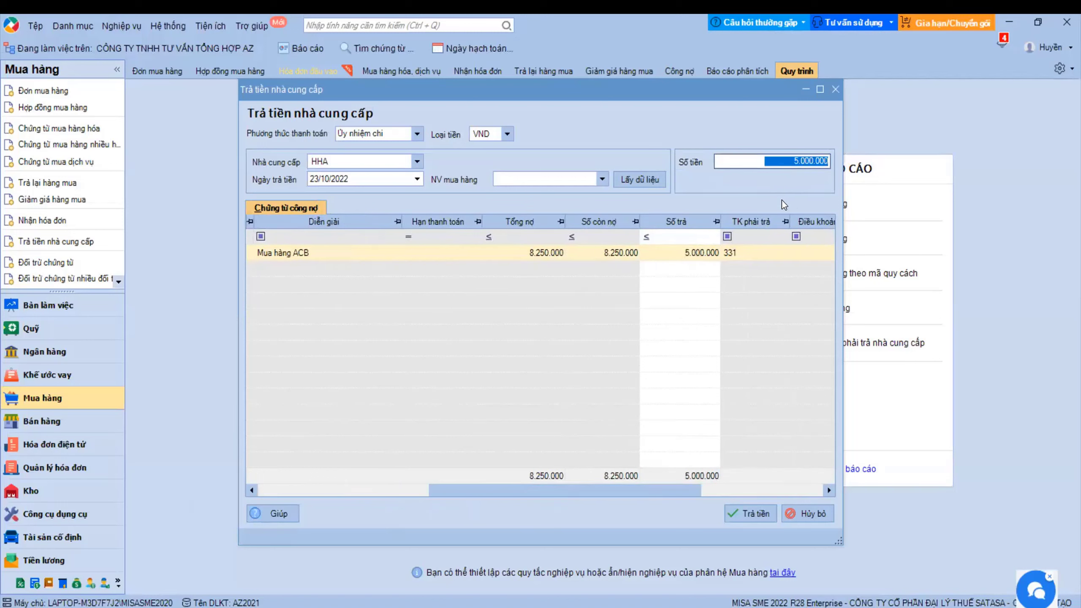
pyautogui.click(762, 510)
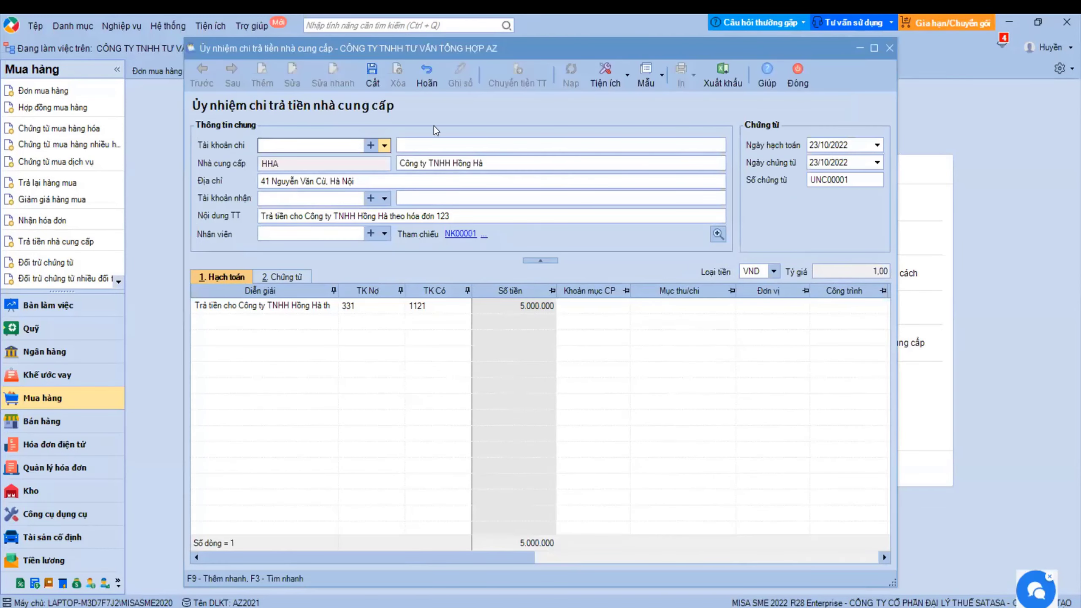
# - Save UNC00001 from the Nông nghiệp và Phát triển nông thôn account, then go to Báo cáo
pyautogui.click(385, 145)
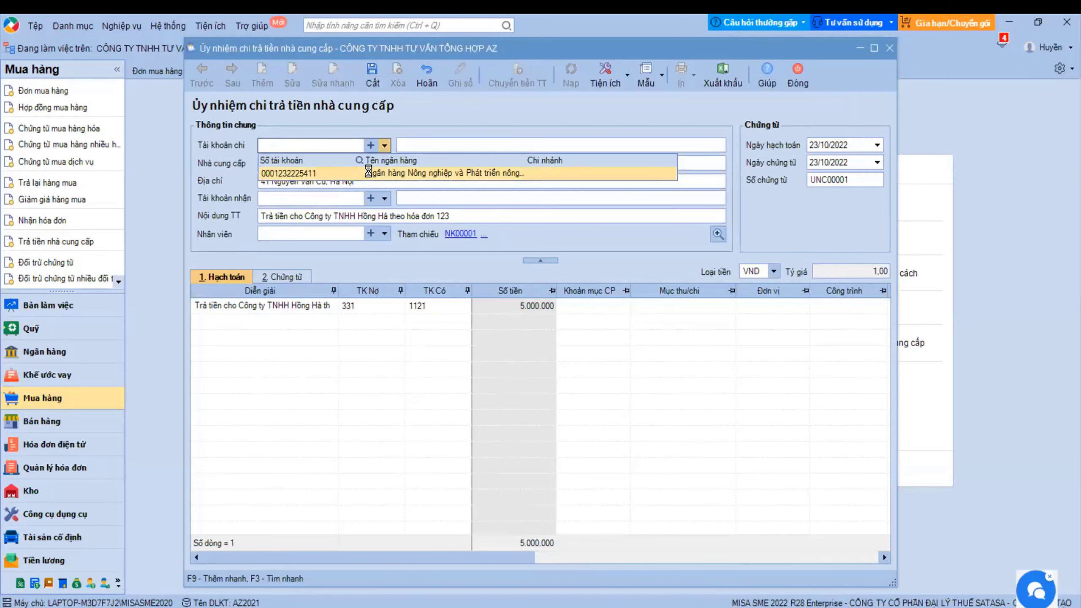
pyautogui.click(368, 173)
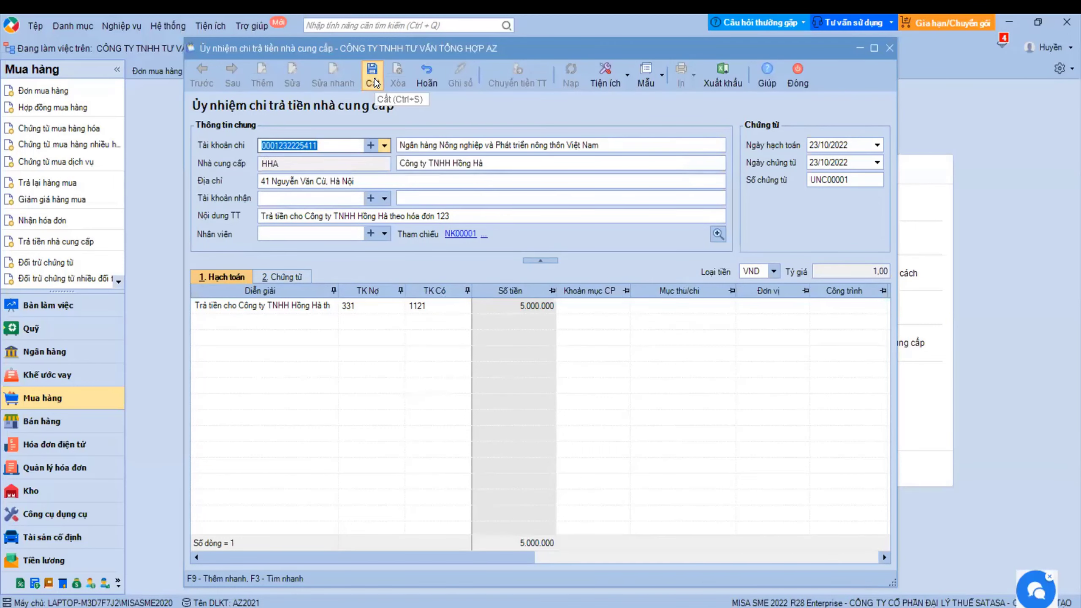
pyautogui.click(373, 81)
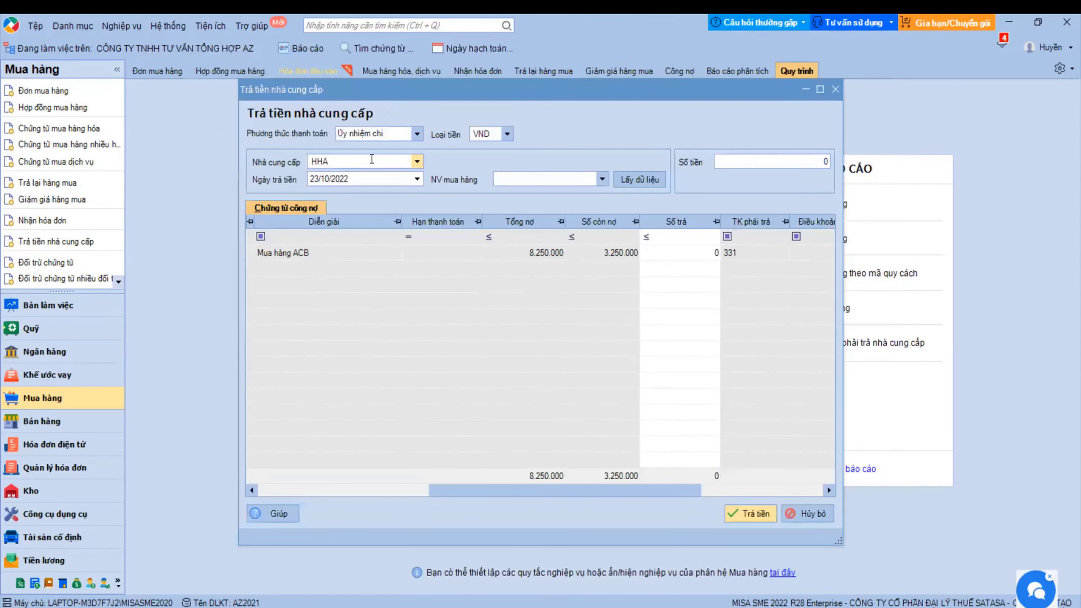
pyautogui.click(835, 90)
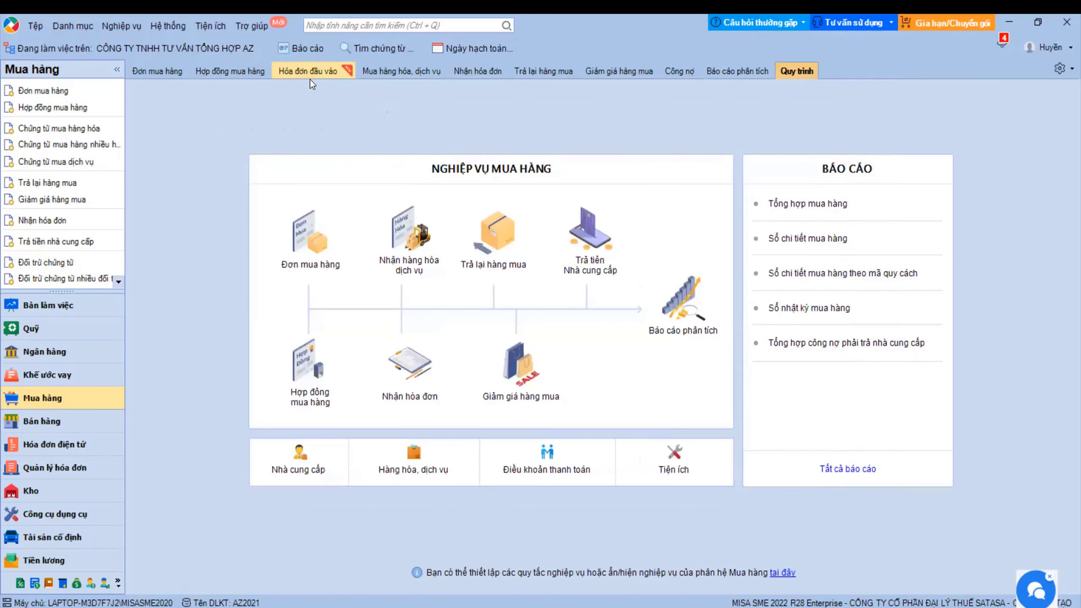
pyautogui.click(309, 72)
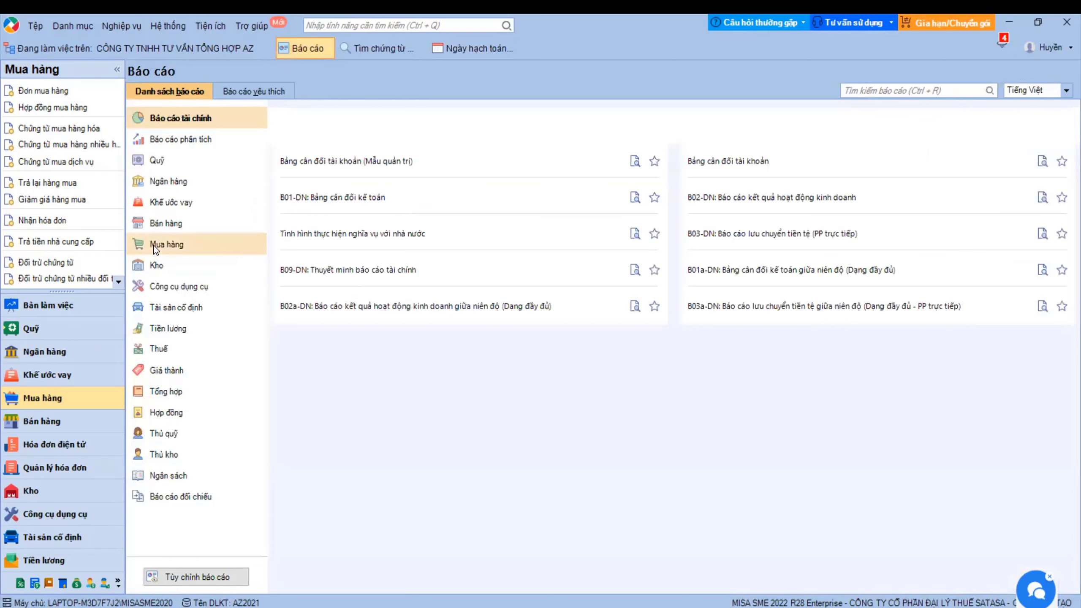
# - Show the Mua hàng reports and dismiss the payables-by-invoice report settings unrun
pyautogui.click(153, 245)
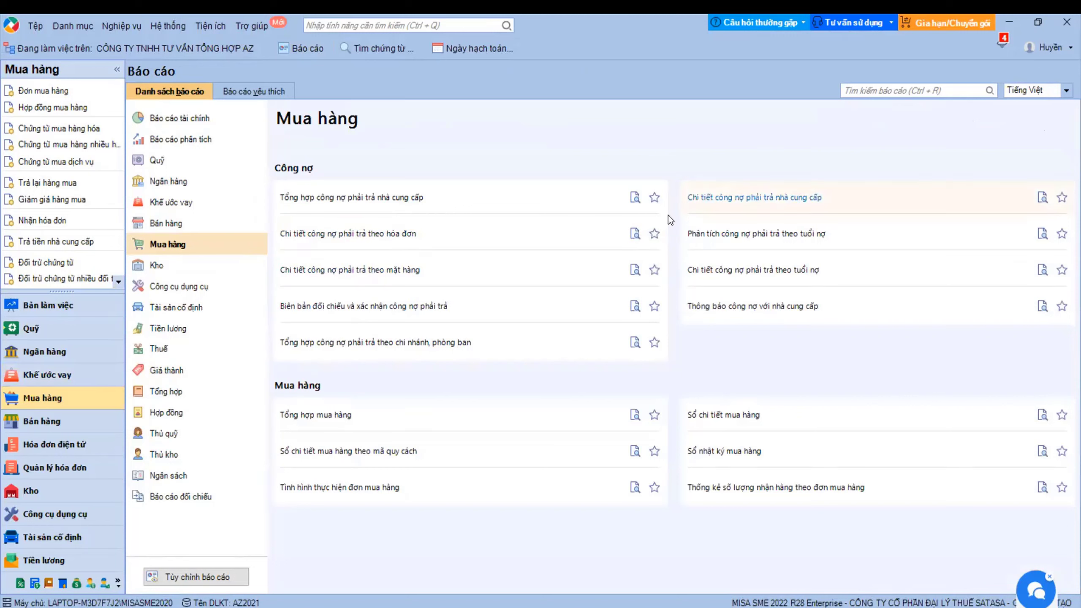
pyautogui.click(378, 234)
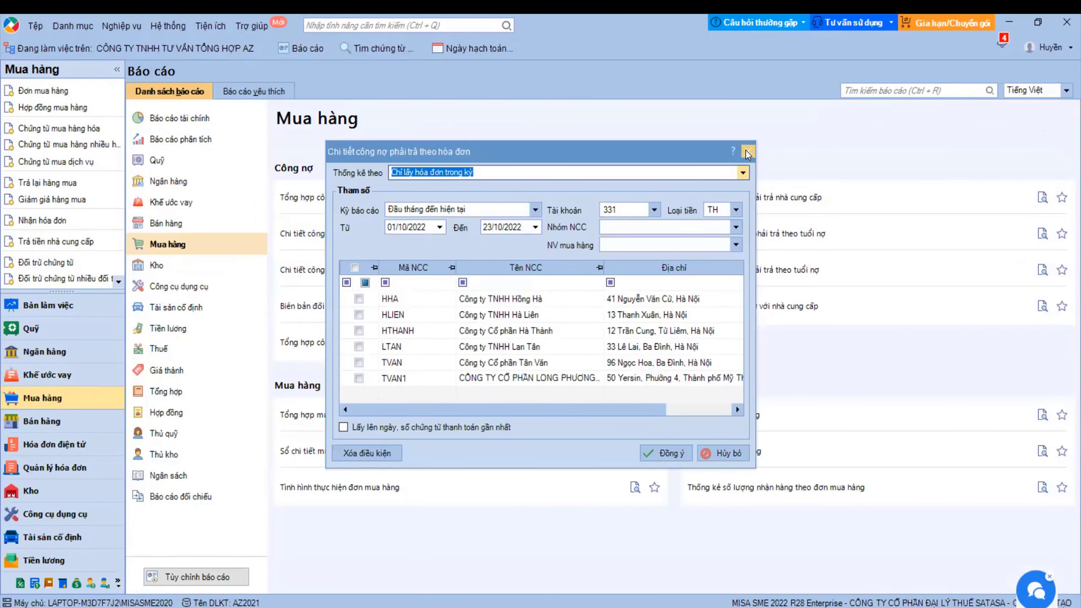
pyautogui.click(747, 151)
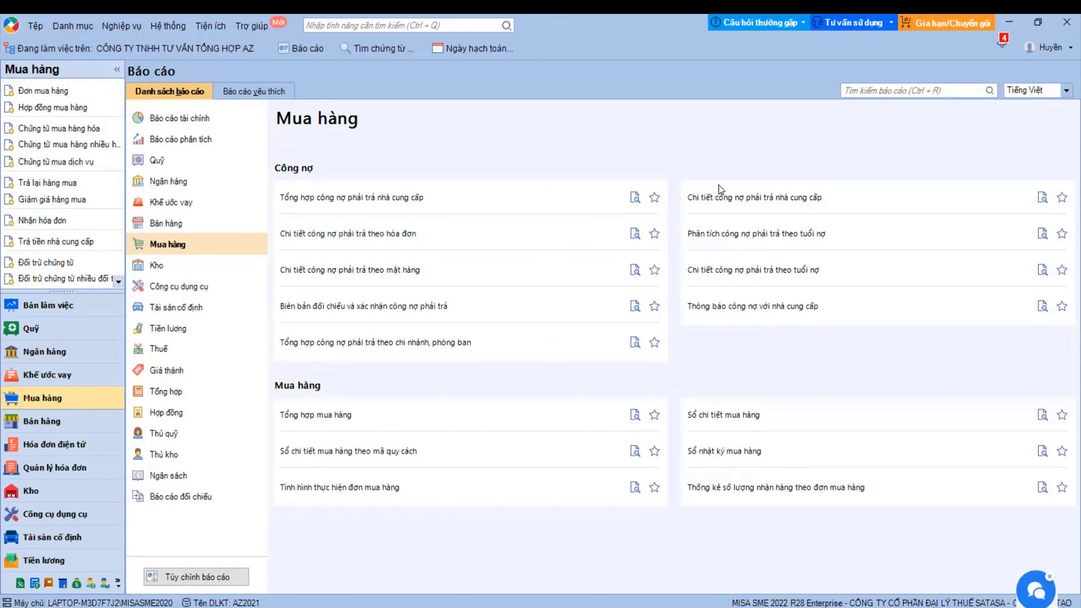
# - Run Chi tiết công nợ phải trả for HHA, checking the 3.250.000 balance
pyautogui.click(763, 198)
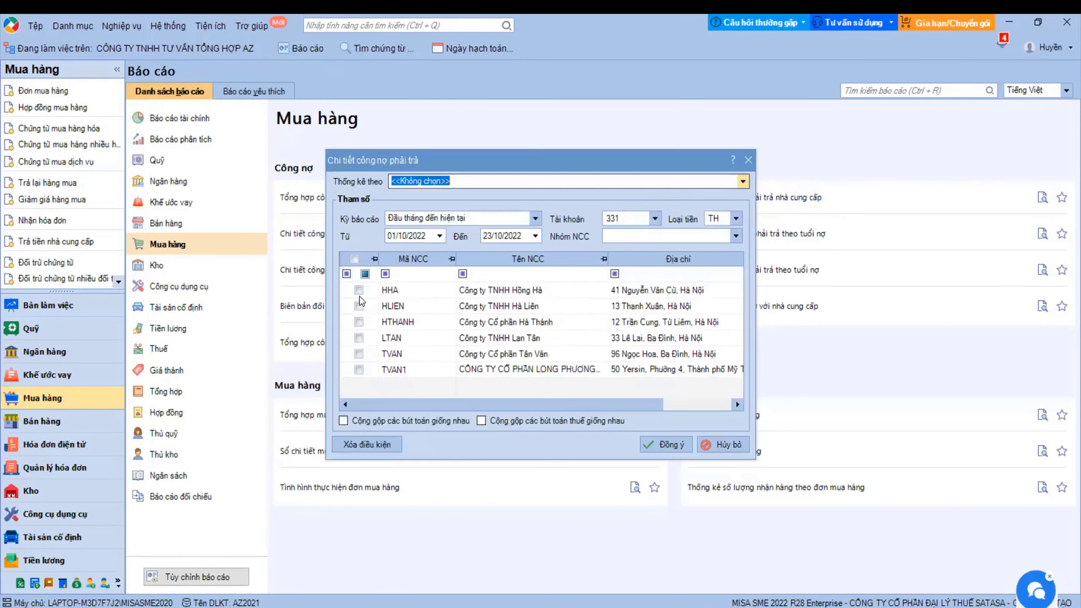
pyautogui.click(358, 291)
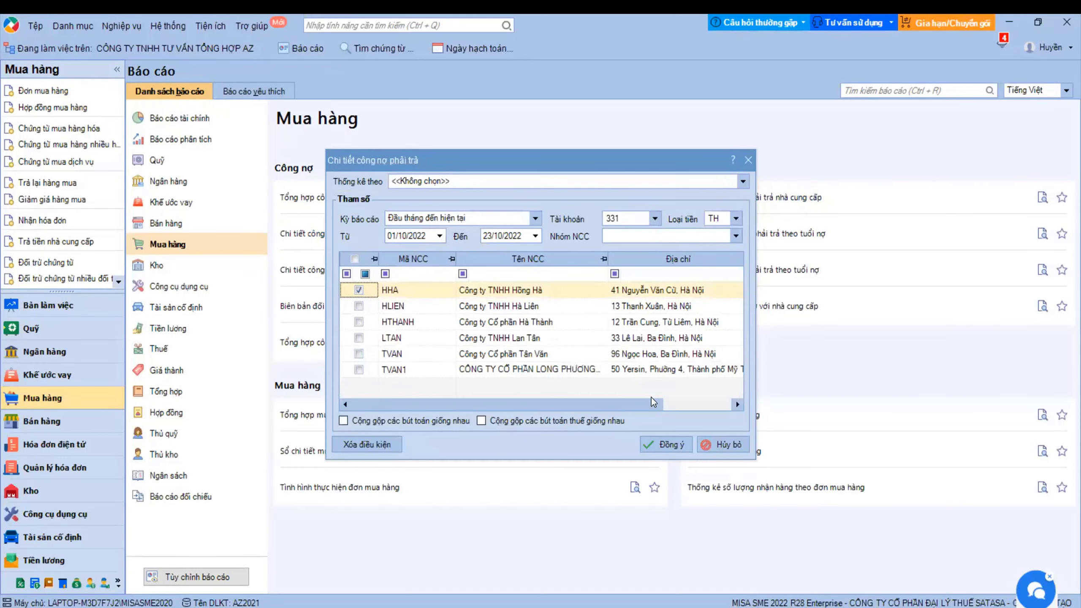
pyautogui.press('Return')
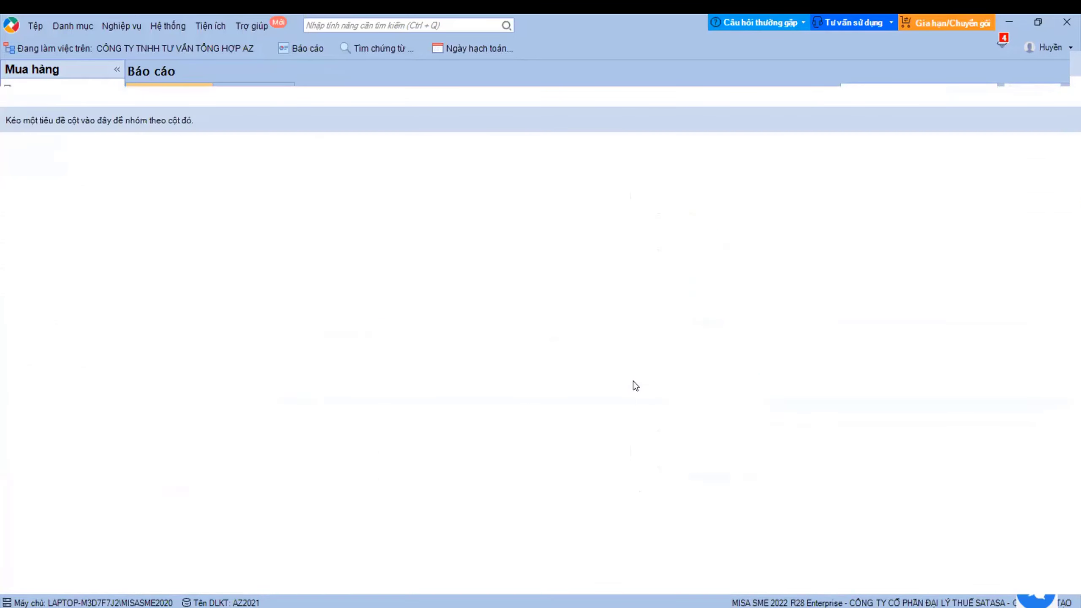
pyautogui.click(1063, 232)
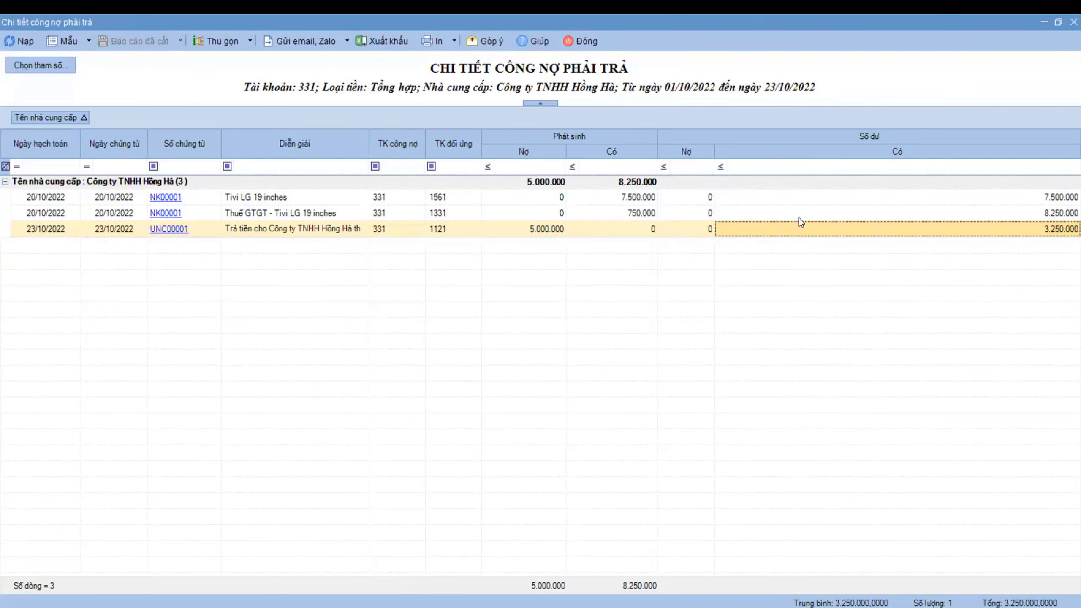
pyautogui.click(582, 40)
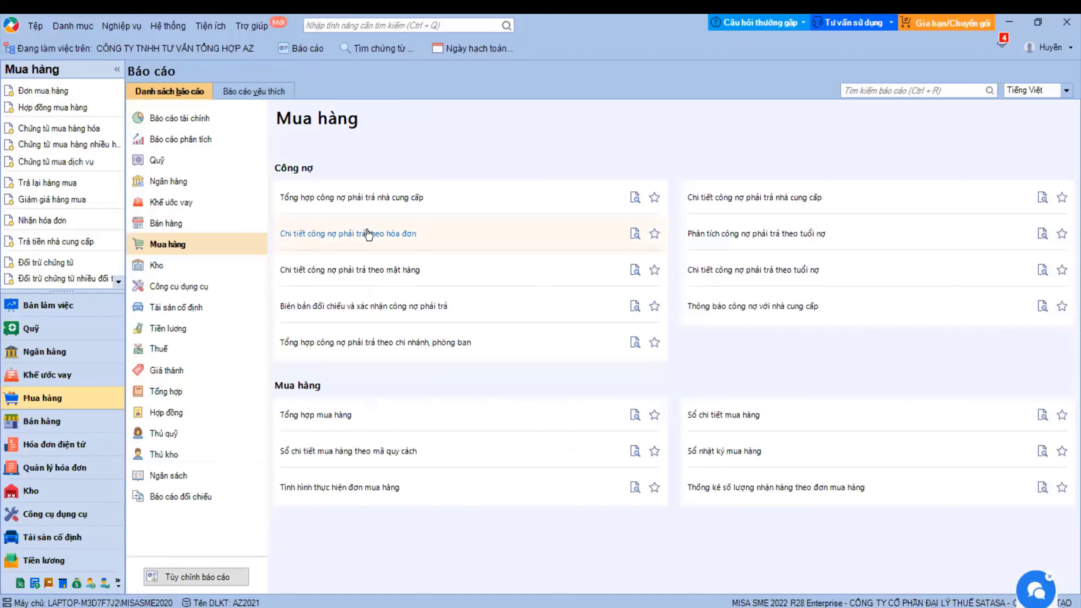
# - Run the per-invoice payables report for HHA, confirming 5.000.000 paid on invoice 123
pyautogui.click(364, 230)
pyautogui.click(359, 298)
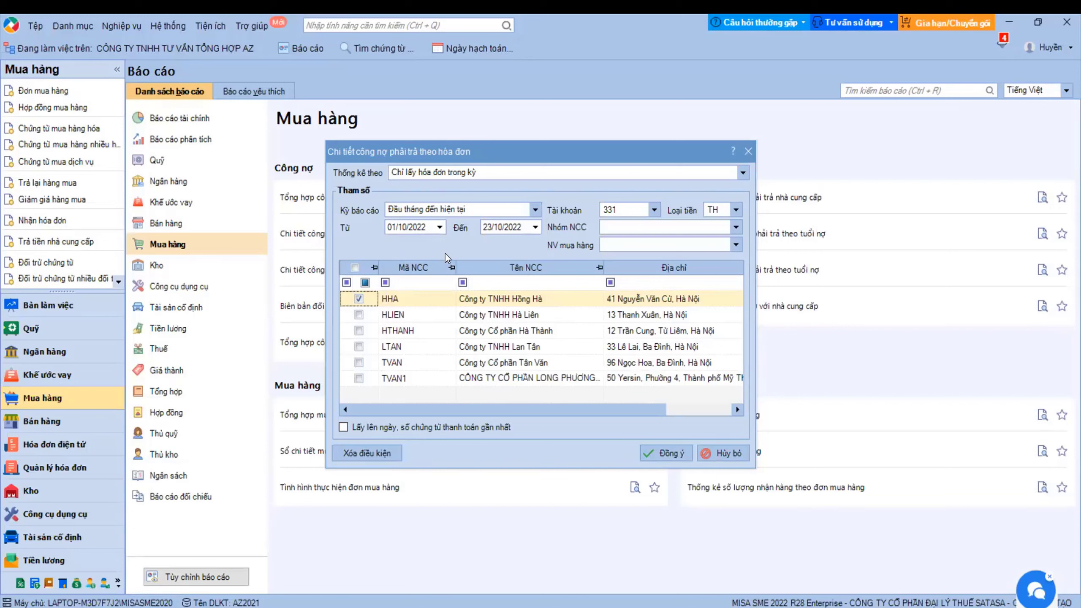
pyautogui.click(668, 451)
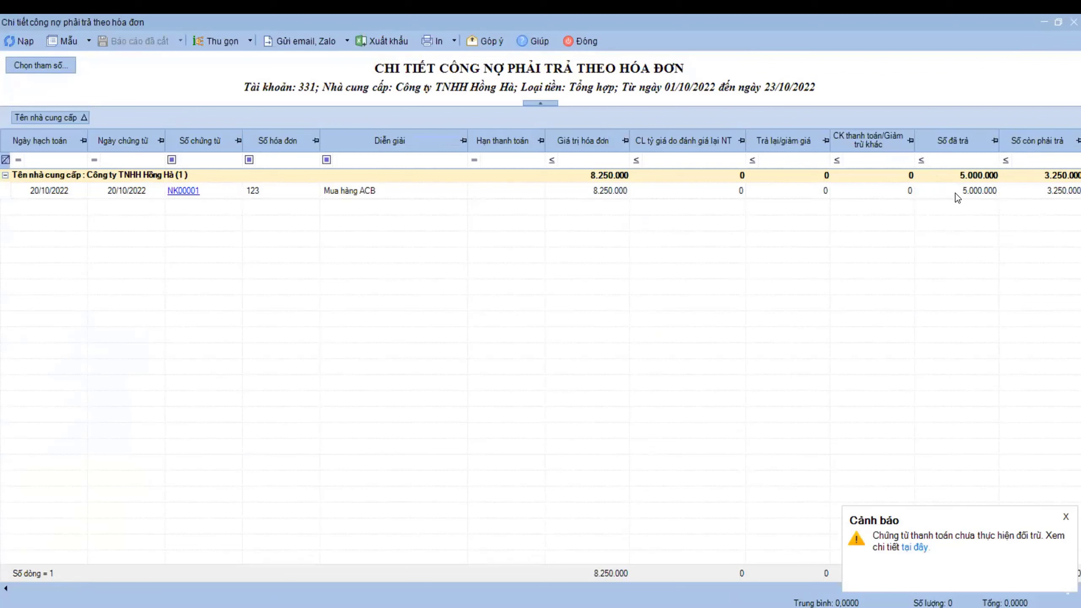
pyautogui.click(954, 193)
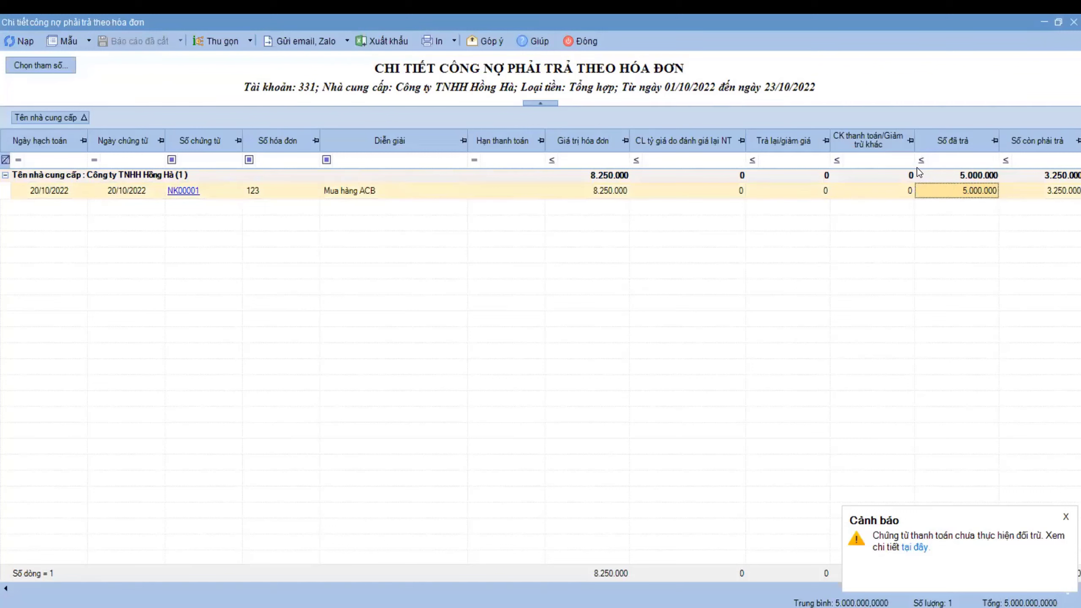
pyautogui.click(591, 41)
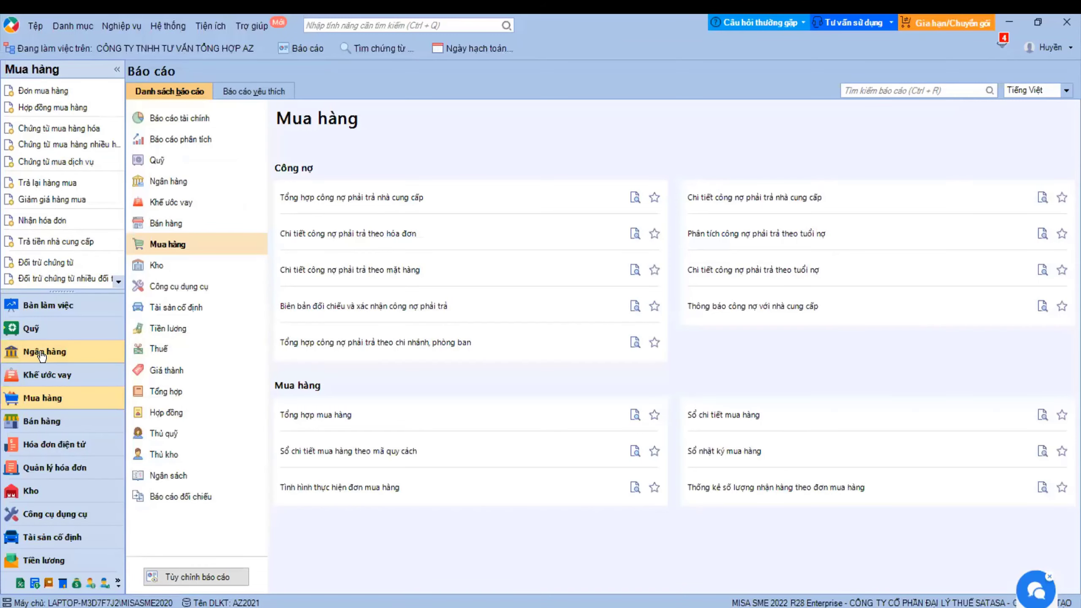
pyautogui.click(42, 352)
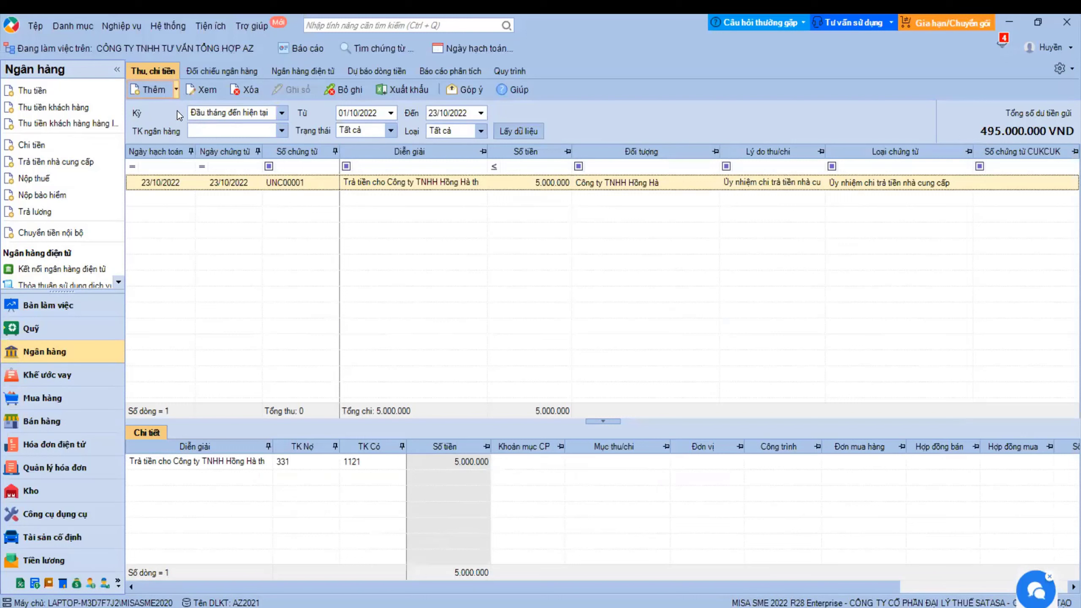
# - Start a Chi khác bank payment from the Agribank account to payee Công ty TNHH Hồng Hà
pyautogui.click(175, 90)
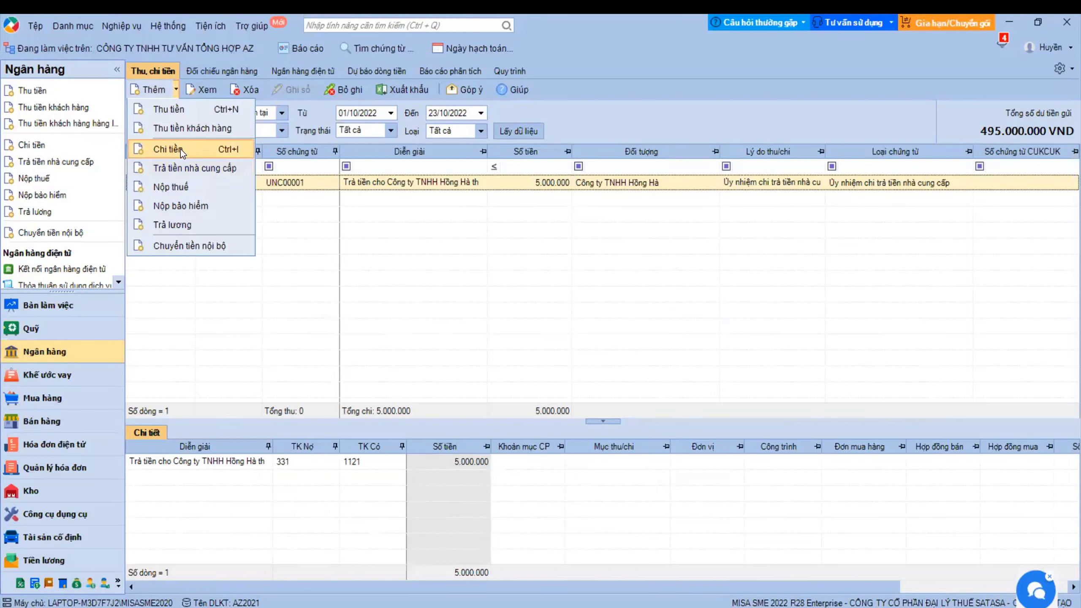
pyautogui.click(179, 148)
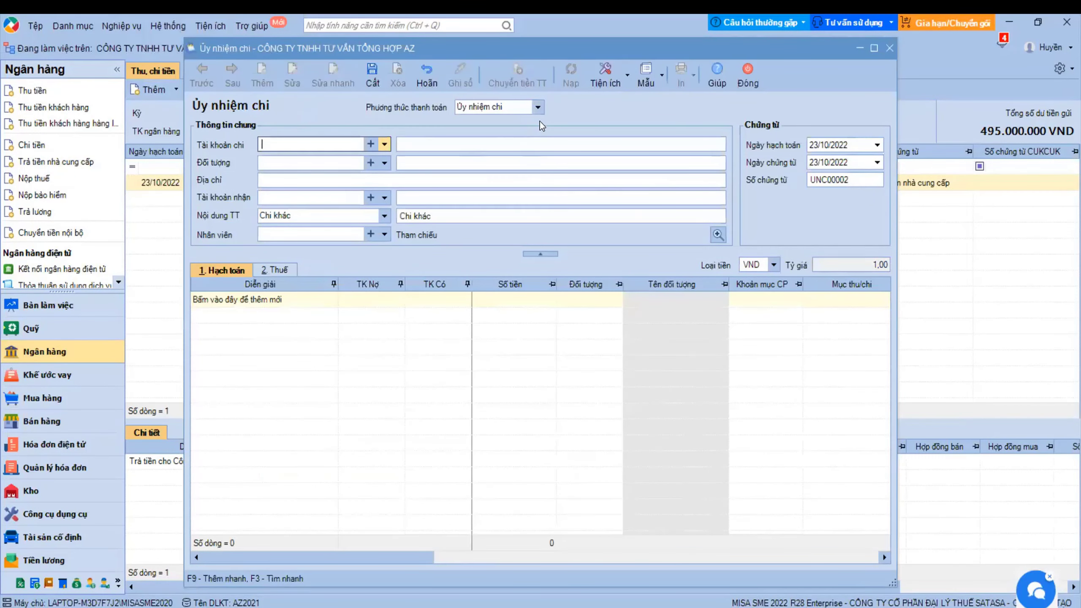
pyautogui.click(383, 222)
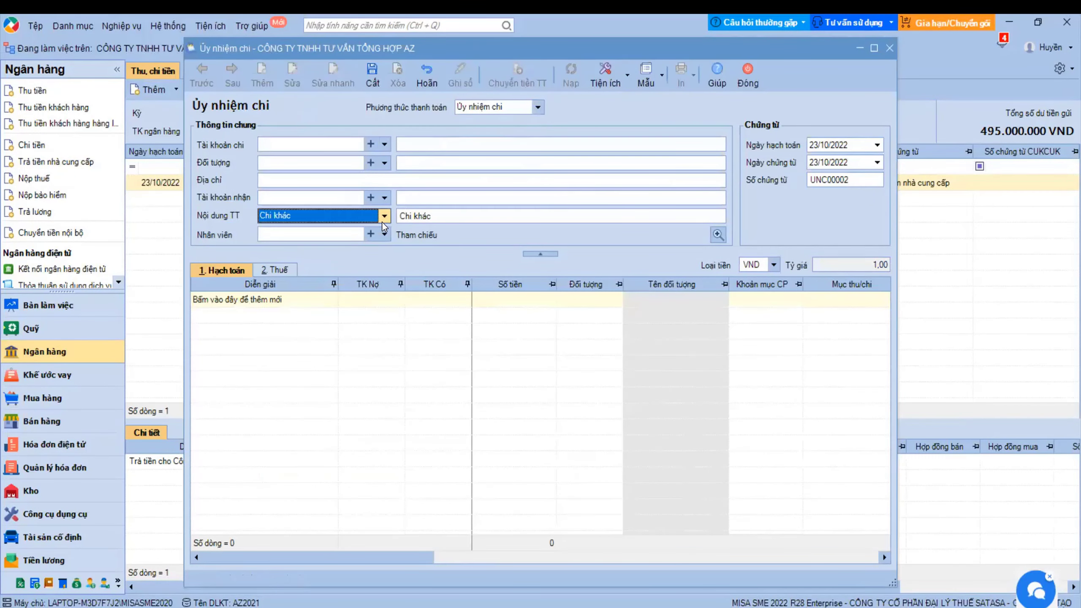
pyautogui.click(384, 220)
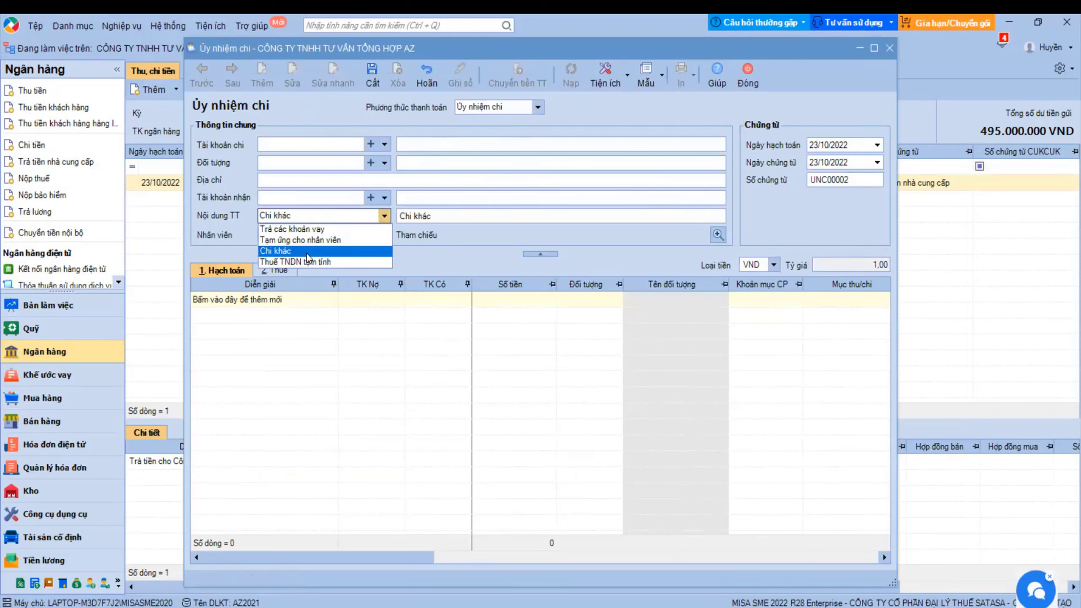
pyautogui.click(307, 252)
pyautogui.click(384, 144)
pyautogui.click(377, 174)
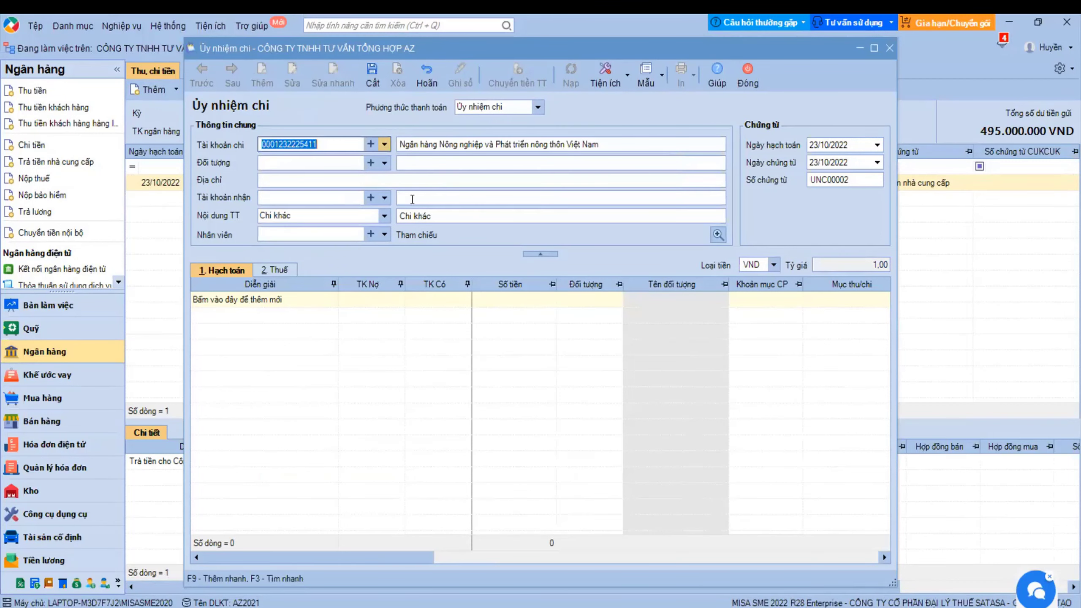
pyautogui.click(324, 199)
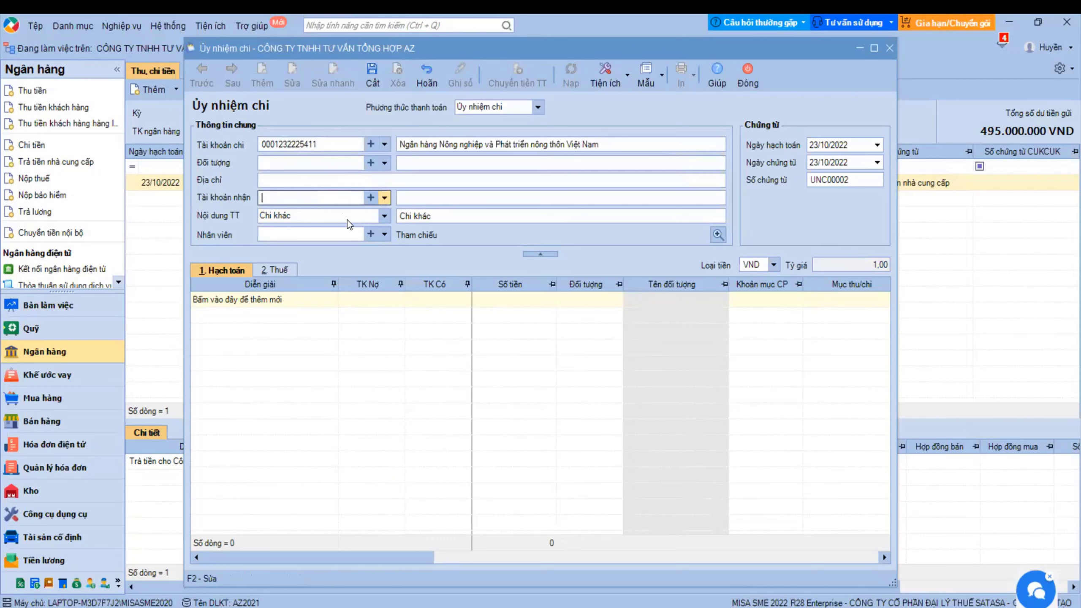
pyautogui.click(347, 168)
pyautogui.write('hha')
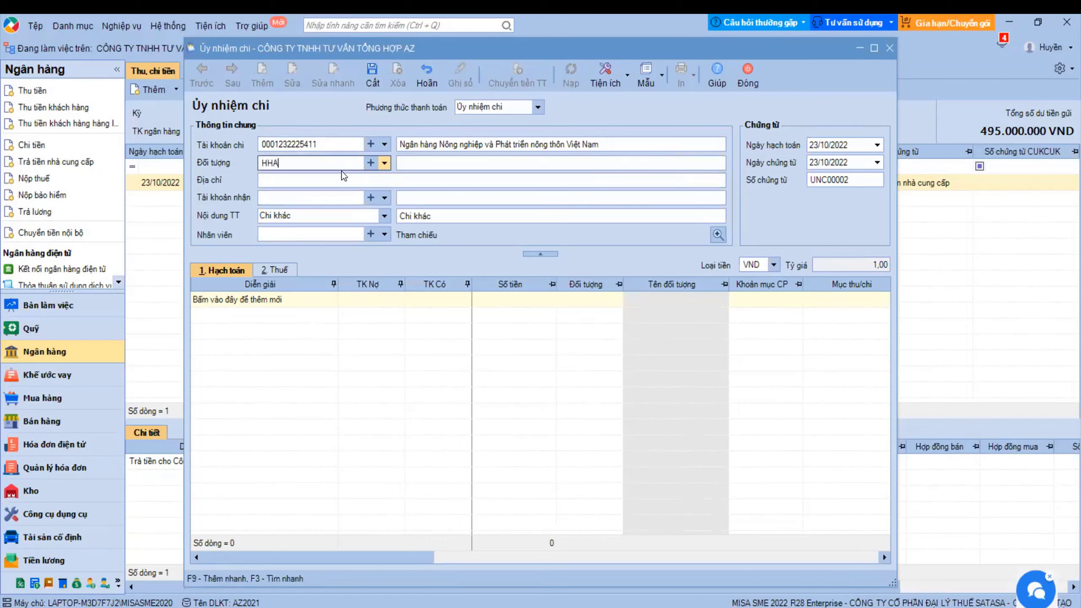
pyautogui.click(321, 192)
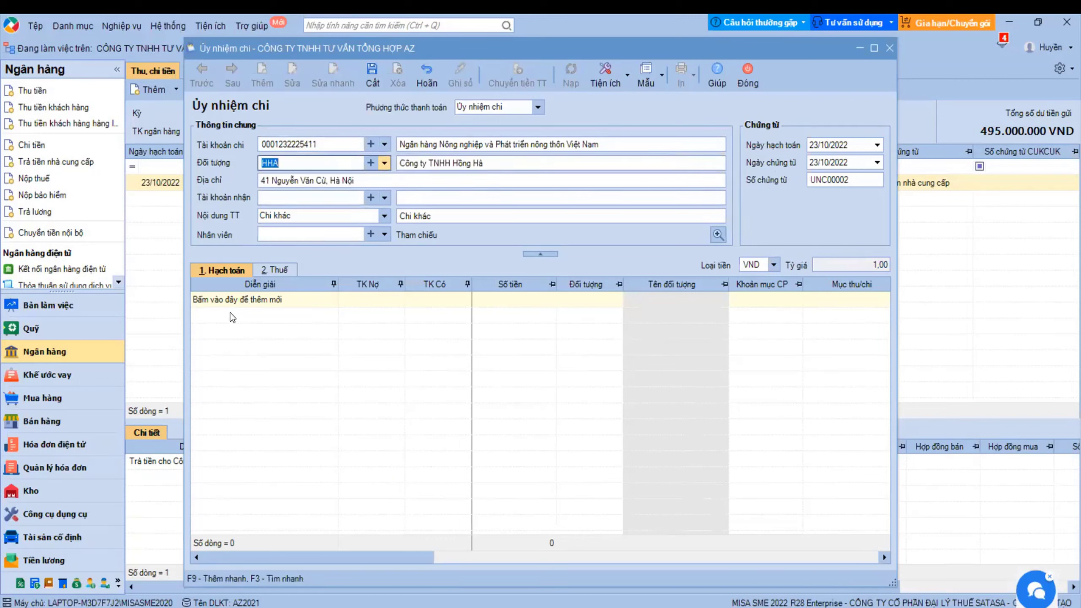
# - Describe it as 'Chi trả công nợ theo hóa đơn sóo 123', debit 331, 2.000.000, and save UNC00002
pyautogui.click(236, 301)
pyautogui.click(332, 321)
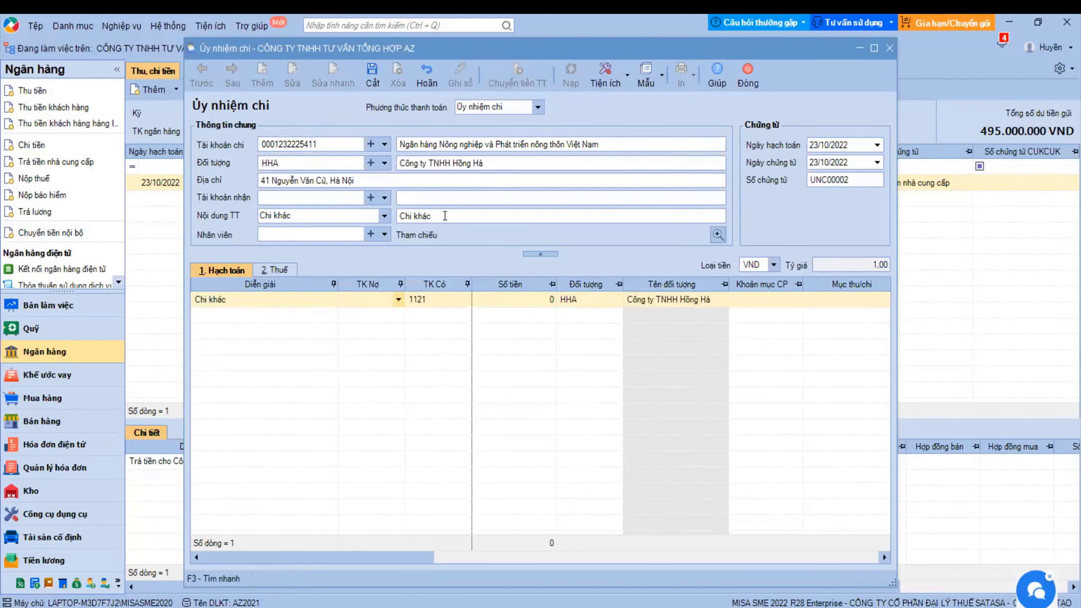
pyautogui.click(454, 217)
pyautogui.write('Chi trả công nợ')
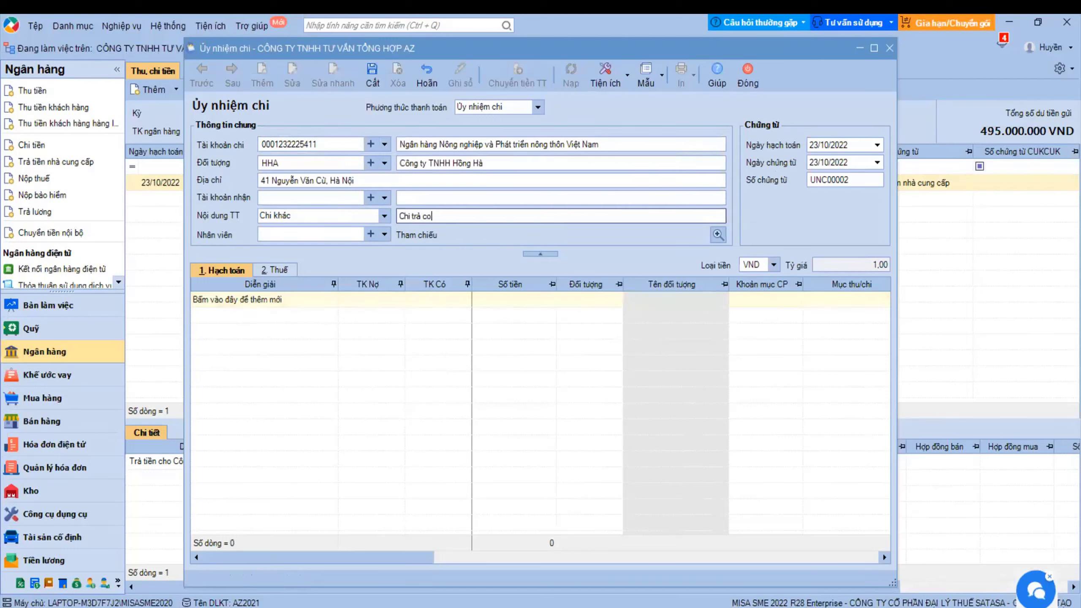
pyautogui.write(' theo hóa đơn sóo 123')
pyautogui.click(355, 303)
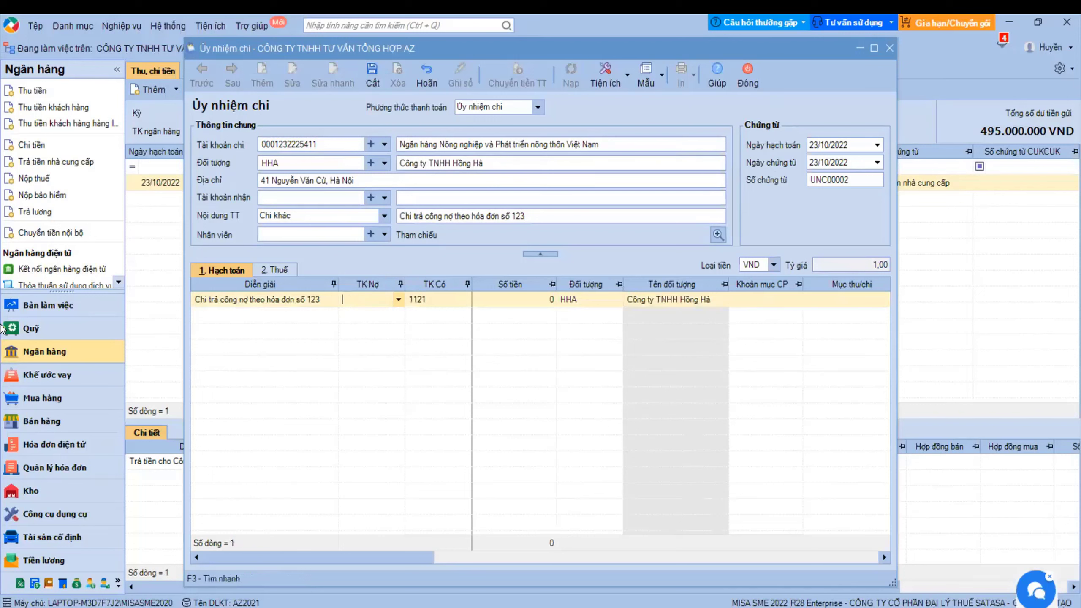
pyautogui.press('Tab')
pyautogui.press('Tab')
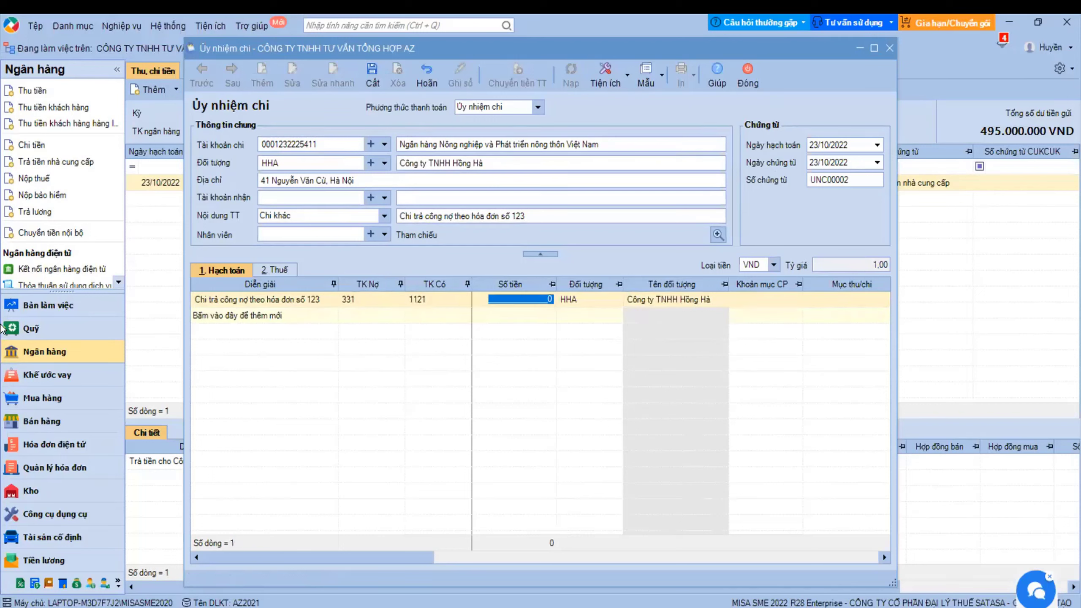
pyautogui.write('2000000')
pyautogui.press('Tab')
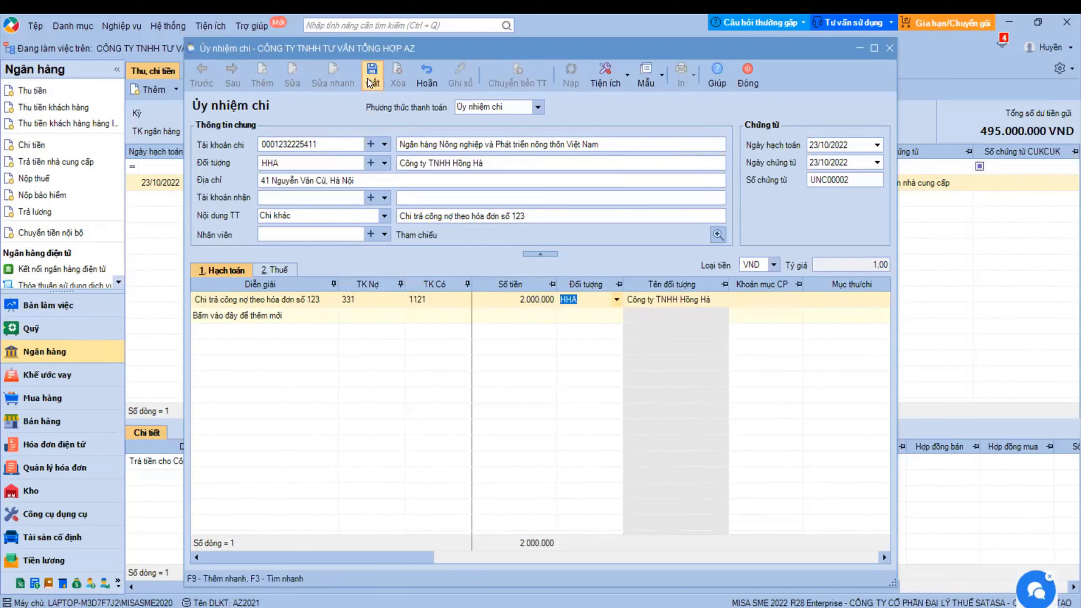
pyautogui.click(371, 81)
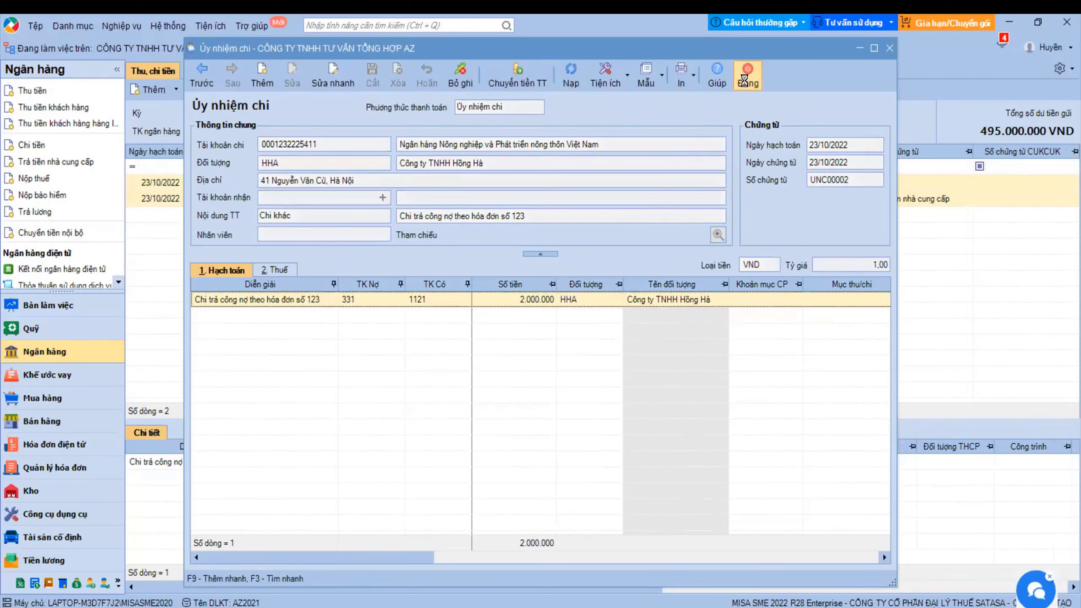
pyautogui.click(744, 81)
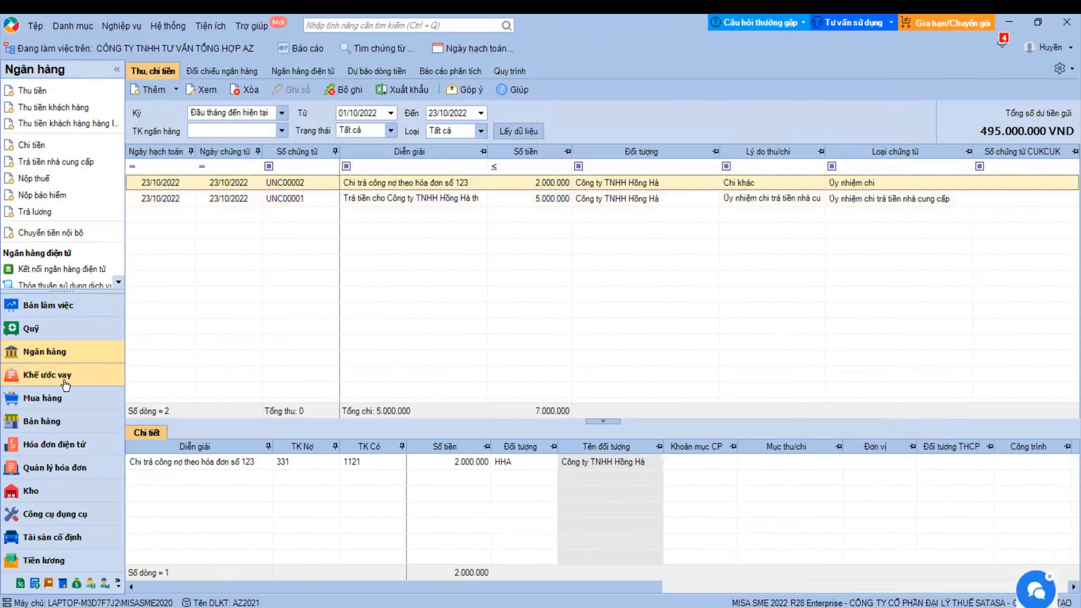
# - Rerun the supplier payables detail report to check the 1.250.000 balance after UNC00002
pyautogui.click(55, 398)
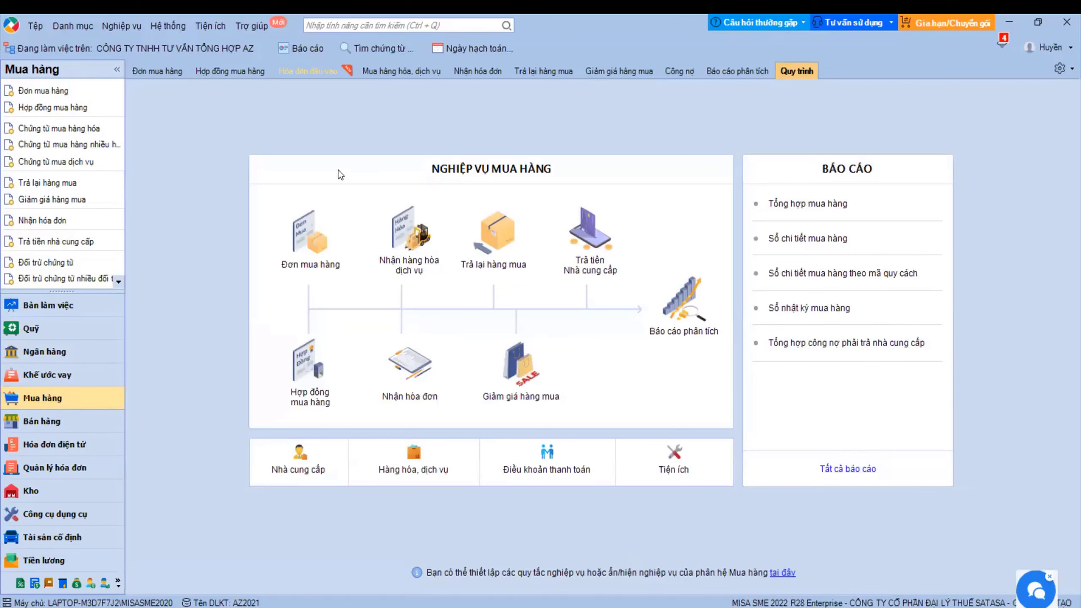
pyautogui.click(306, 50)
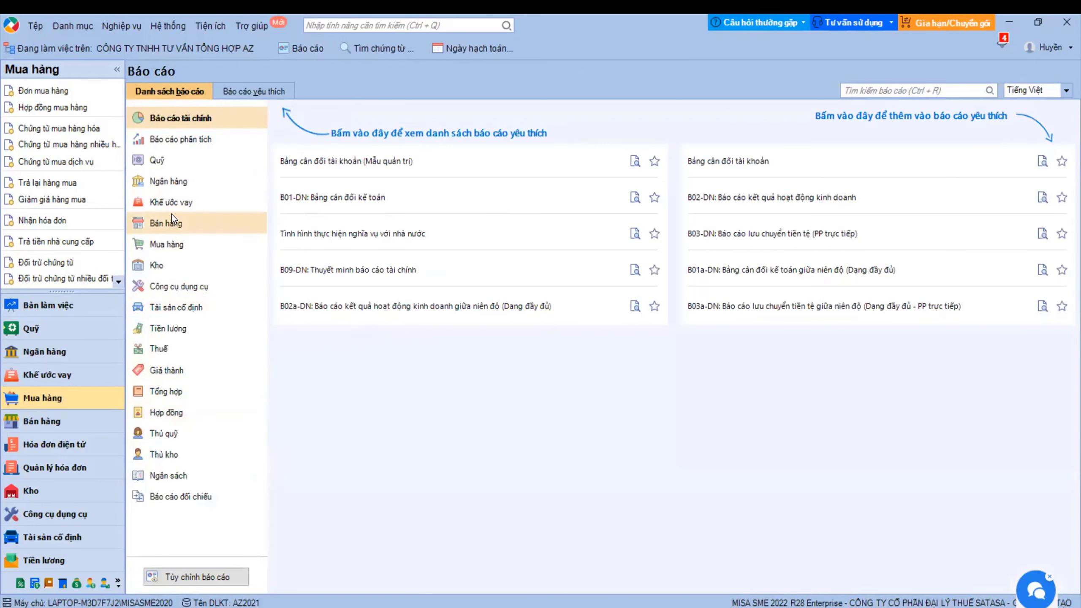
pyautogui.click(165, 244)
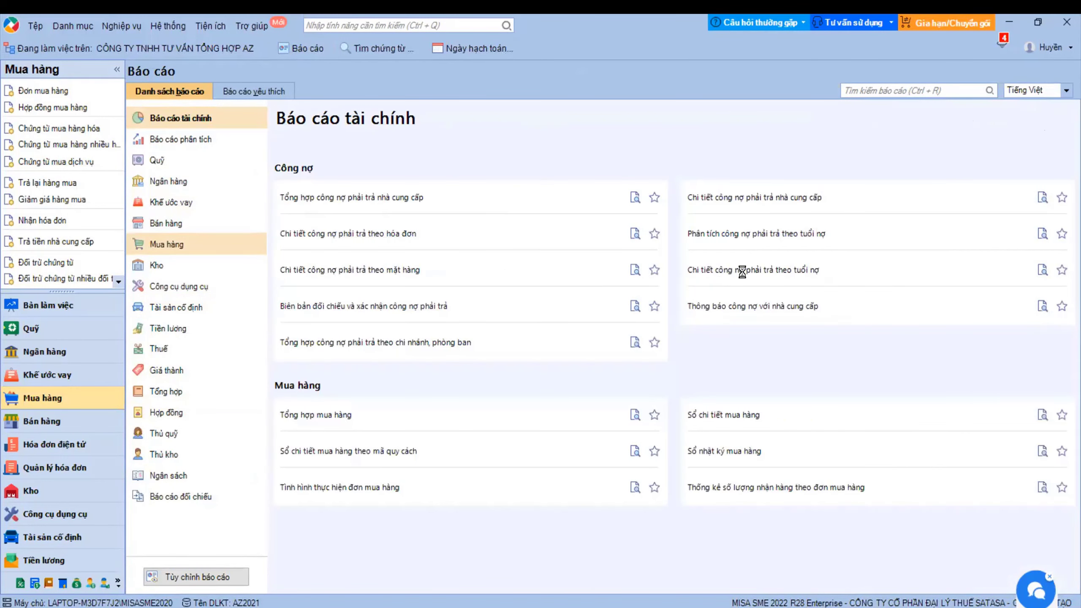
pyautogui.click(756, 197)
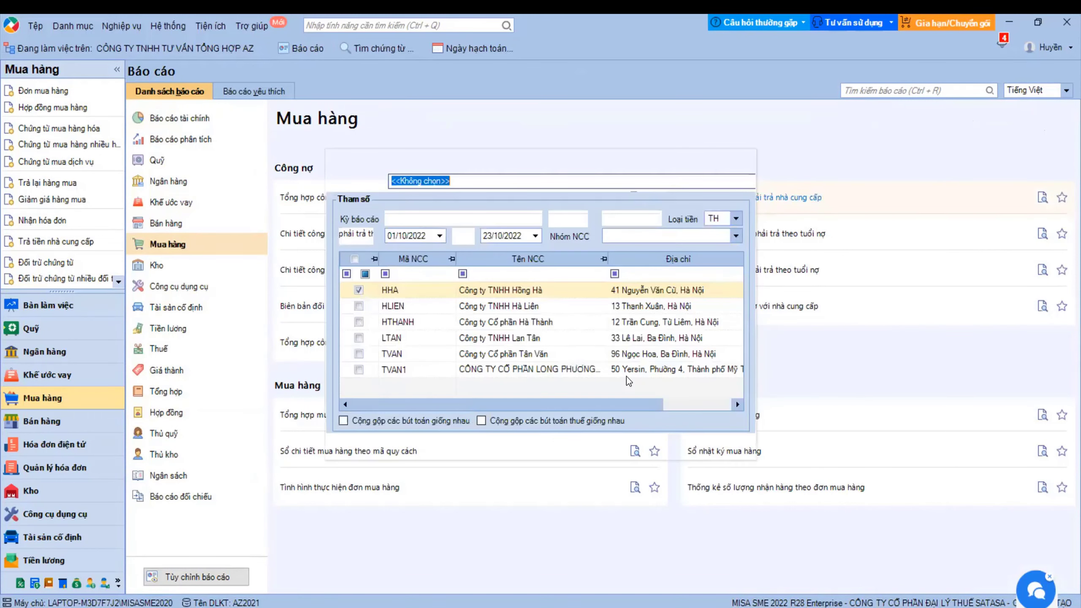
pyautogui.click(655, 444)
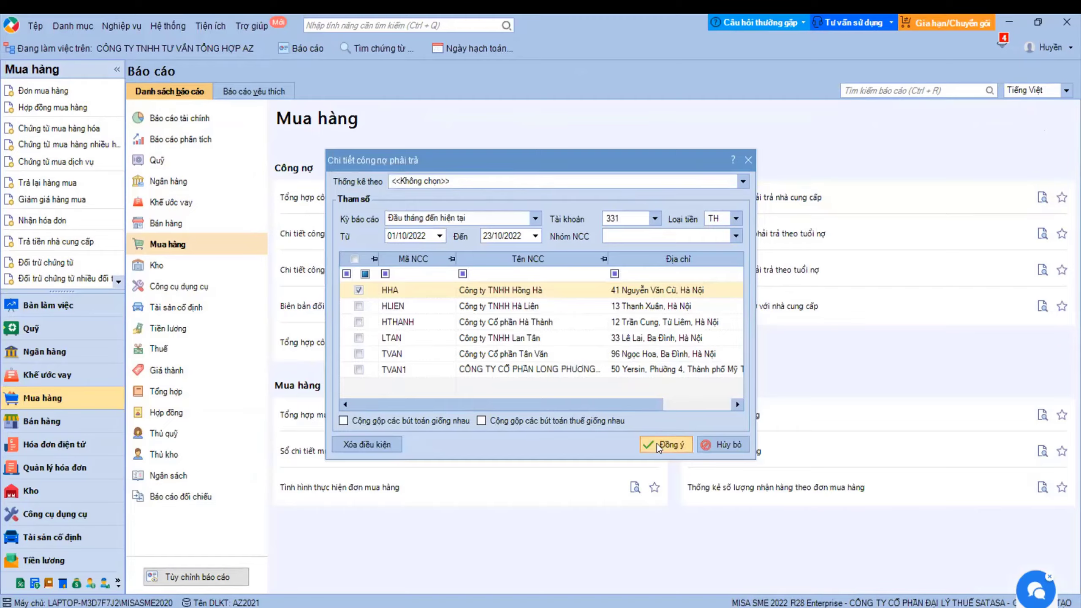
pyautogui.click(1062, 246)
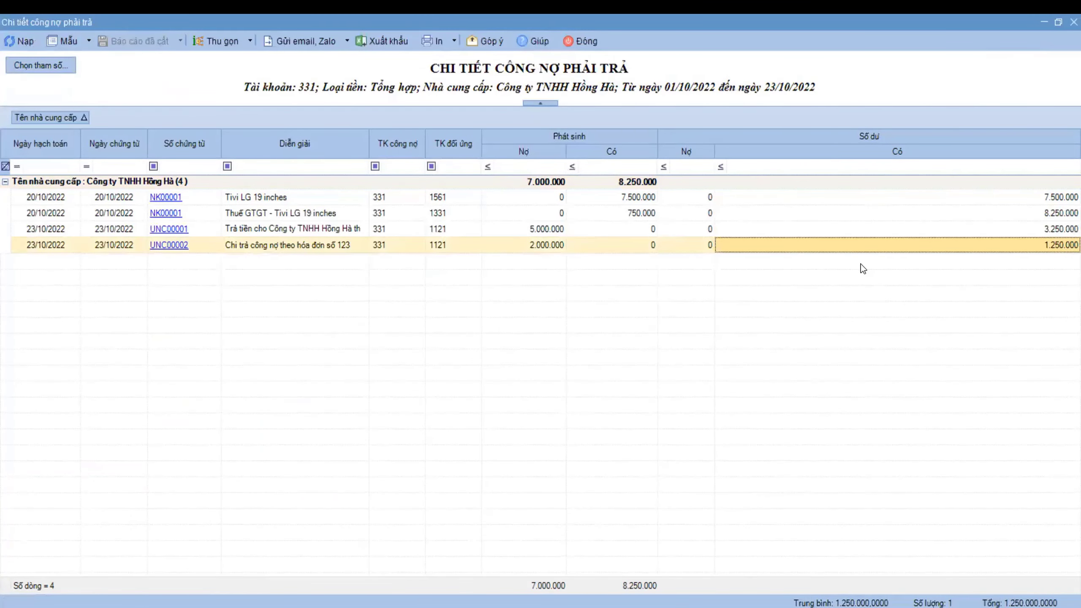
pyautogui.click(596, 43)
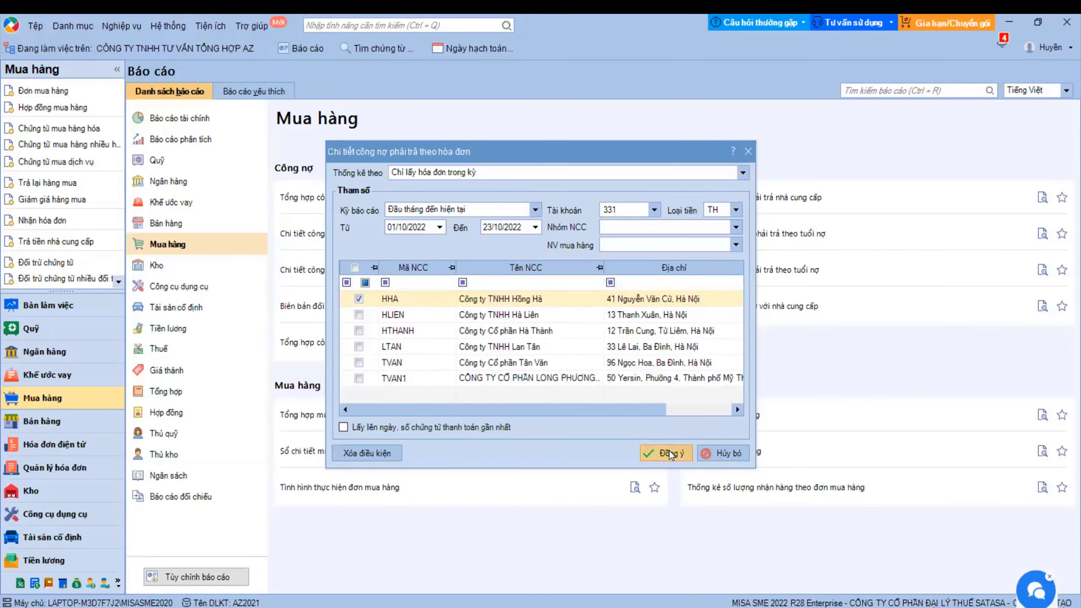
# - Run the by-invoice payables report for Hồng Hà and check invoice 123's owed and paid amounts
pyautogui.click(669, 453)
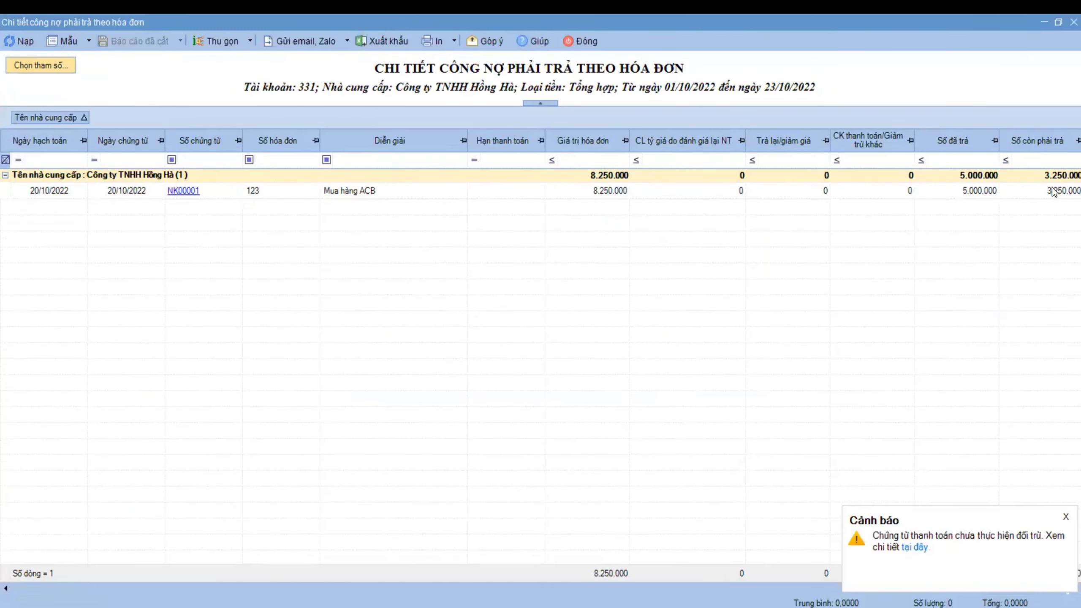
pyautogui.click(1053, 192)
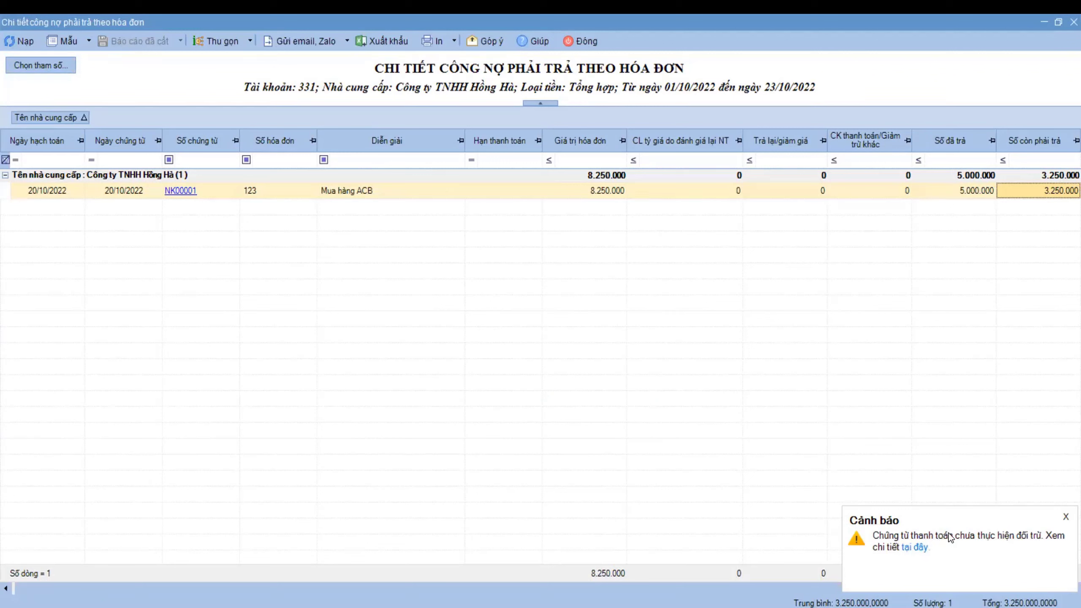
pyautogui.press('Left')
# - Close the payables report and load supplier HHA's vouchers in Đối trừ chứng từ
pyautogui.click(585, 40)
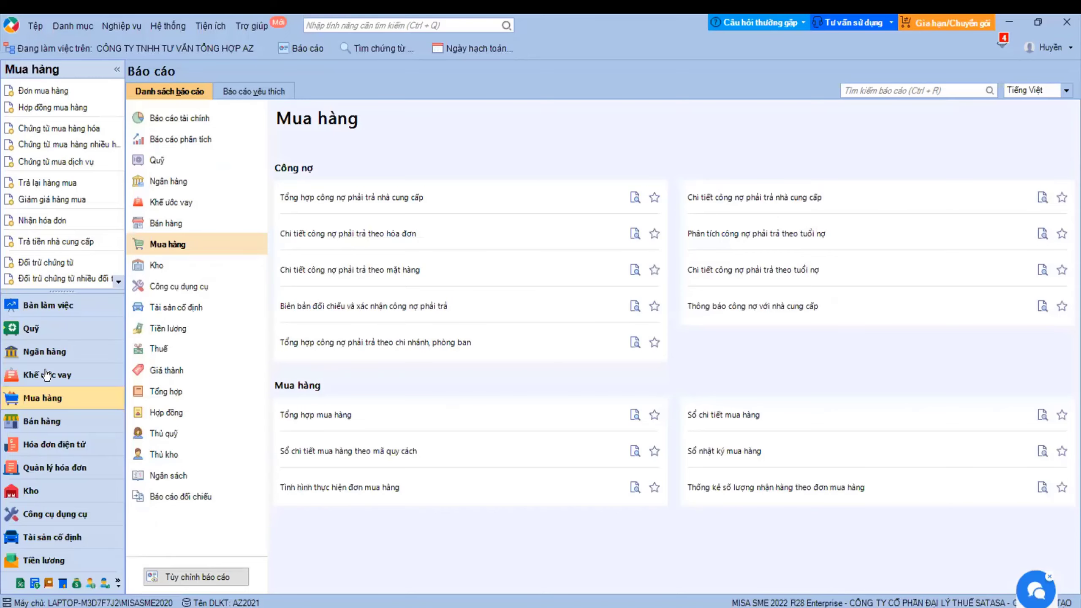
pyautogui.click(42, 398)
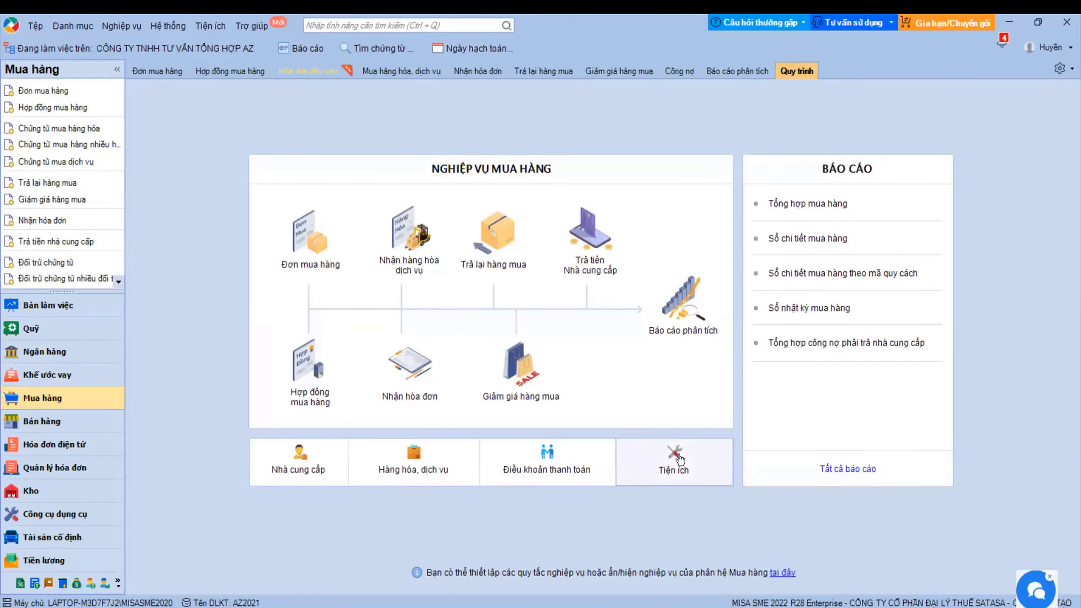
pyautogui.click(676, 457)
pyautogui.click(721, 466)
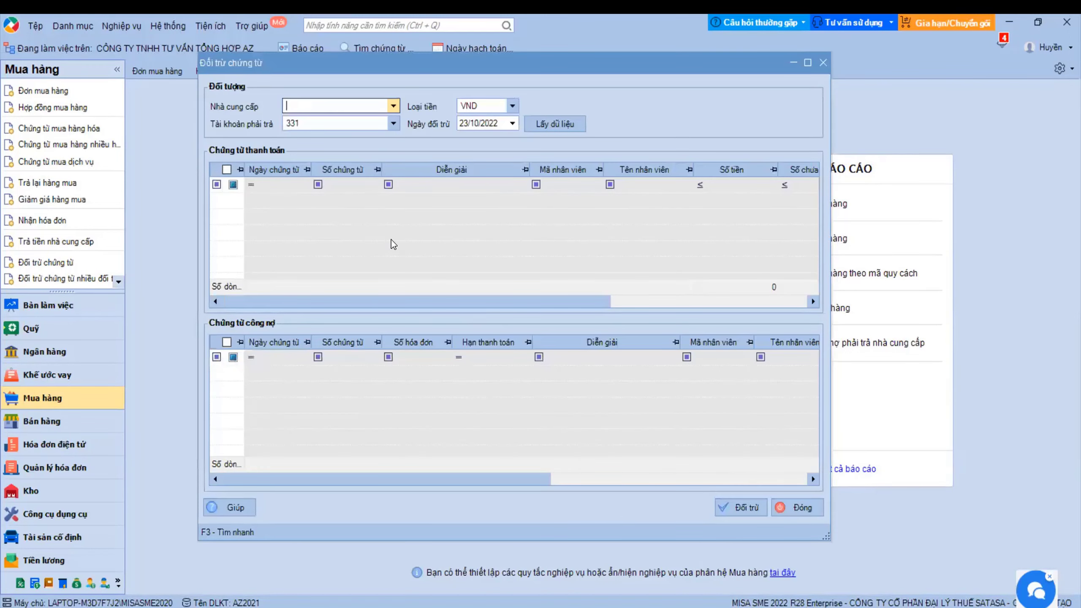
pyautogui.write('HHA')
pyautogui.click(340, 134)
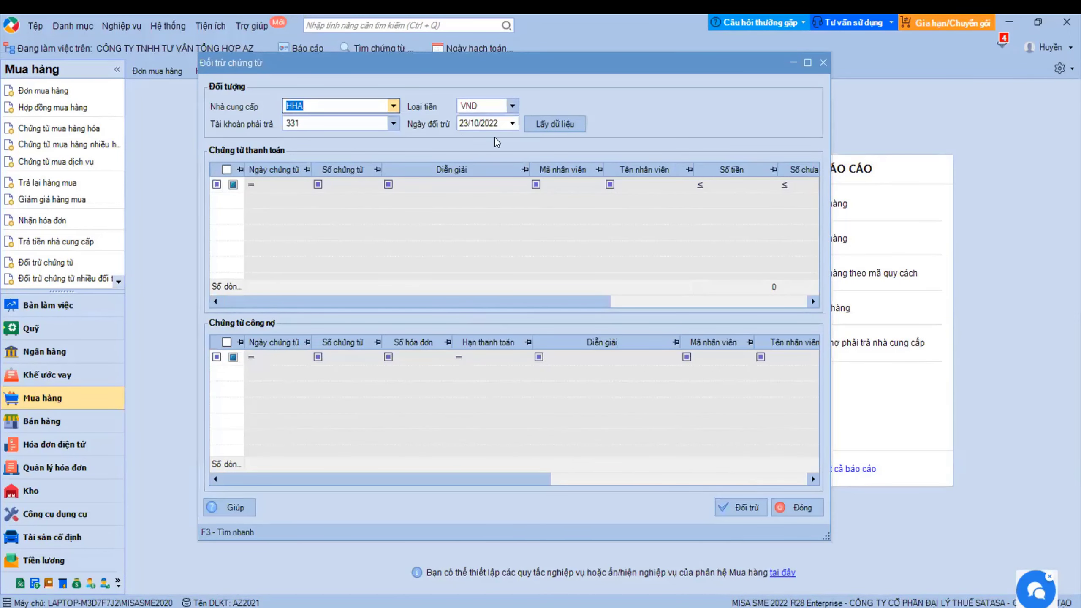
pyautogui.click(570, 121)
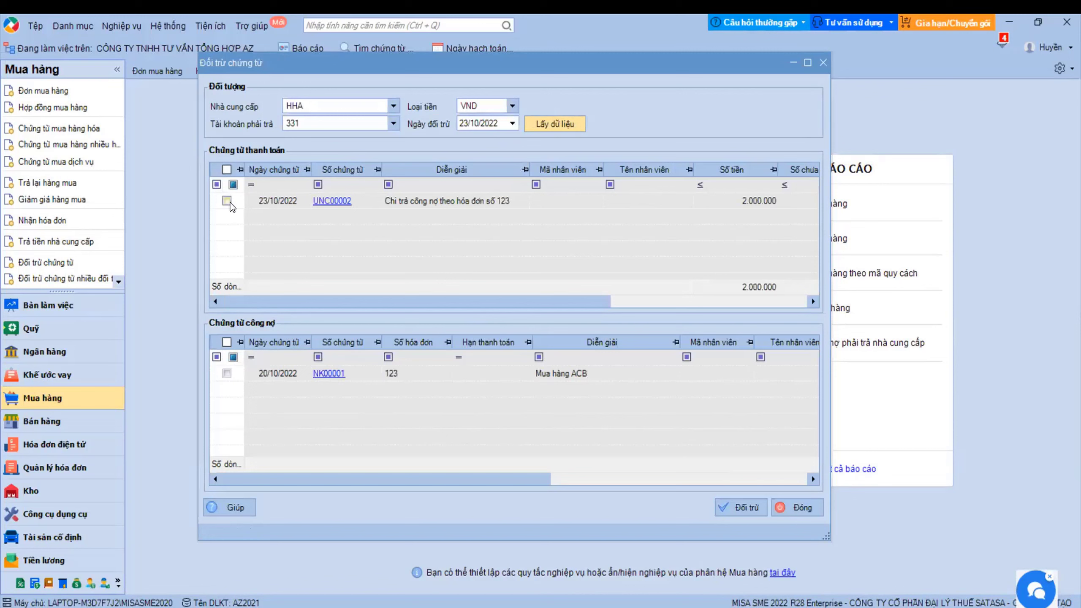
# - Offset payment UNC00002 against invoice NK00001, acknowledge success, and close the offsetting window
pyautogui.click(227, 201)
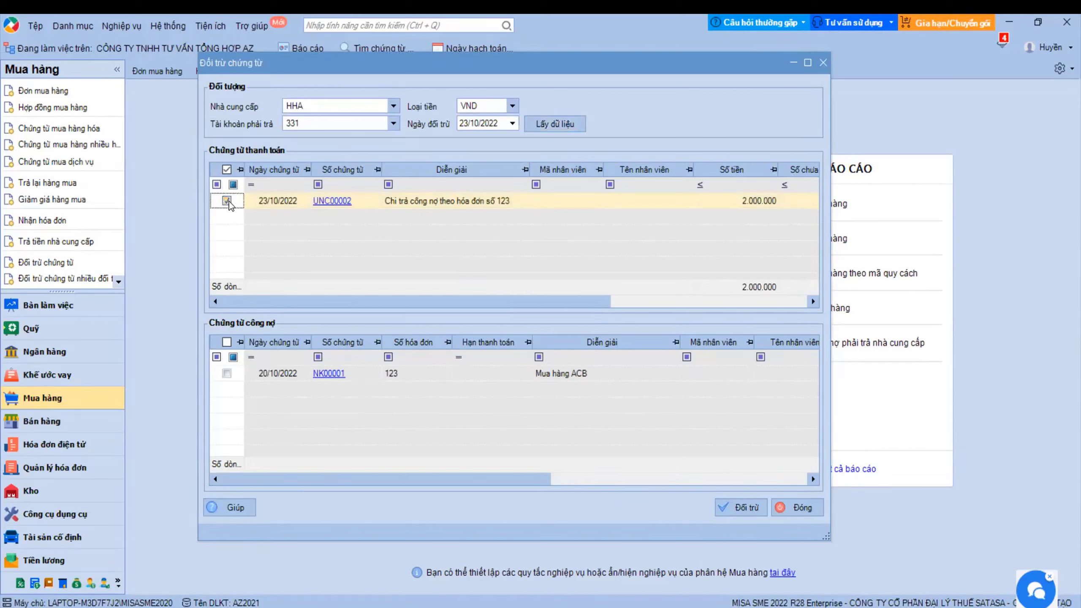
pyautogui.click(227, 372)
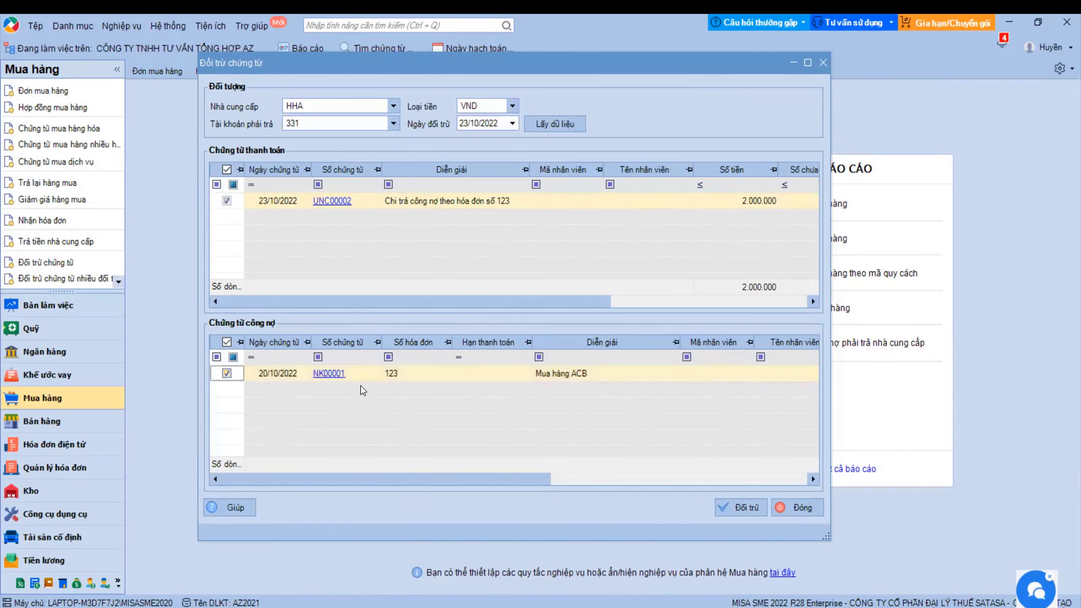
pyautogui.click(734, 507)
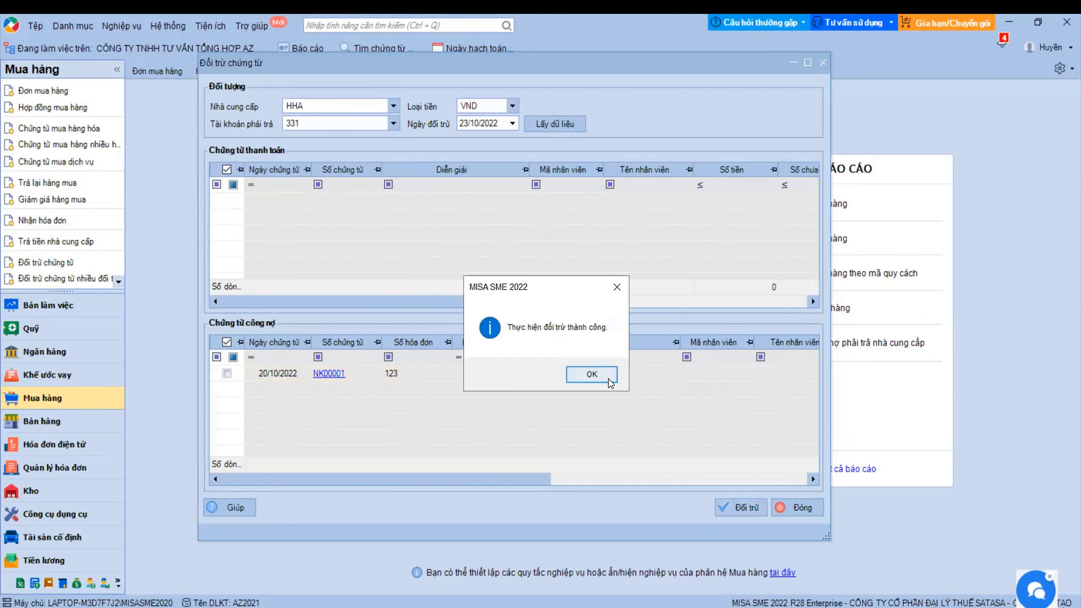
pyautogui.click(592, 374)
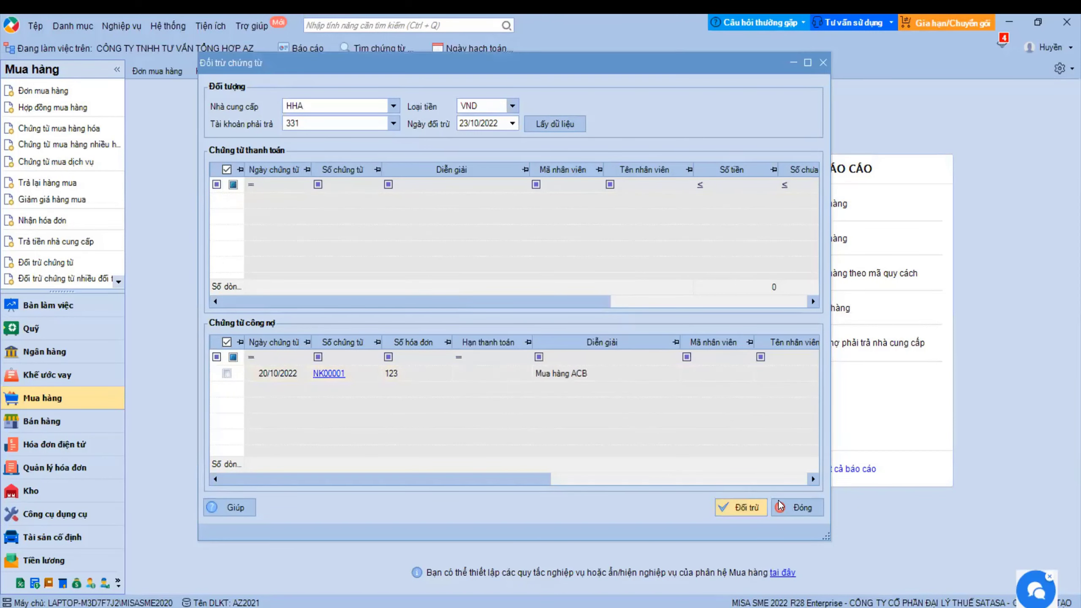
pyautogui.click(298, 48)
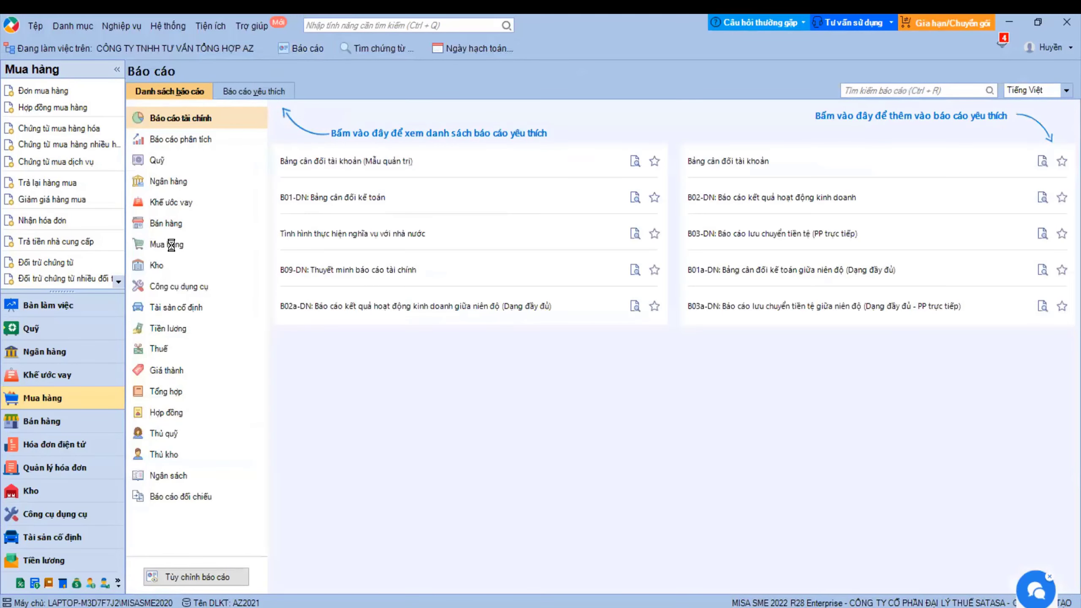
# - Rerun Chi tiết công nợ phải trả theo hóa đơn, confirming invoice 123 has 1.250.000 still owed, then close it
pyautogui.click(172, 245)
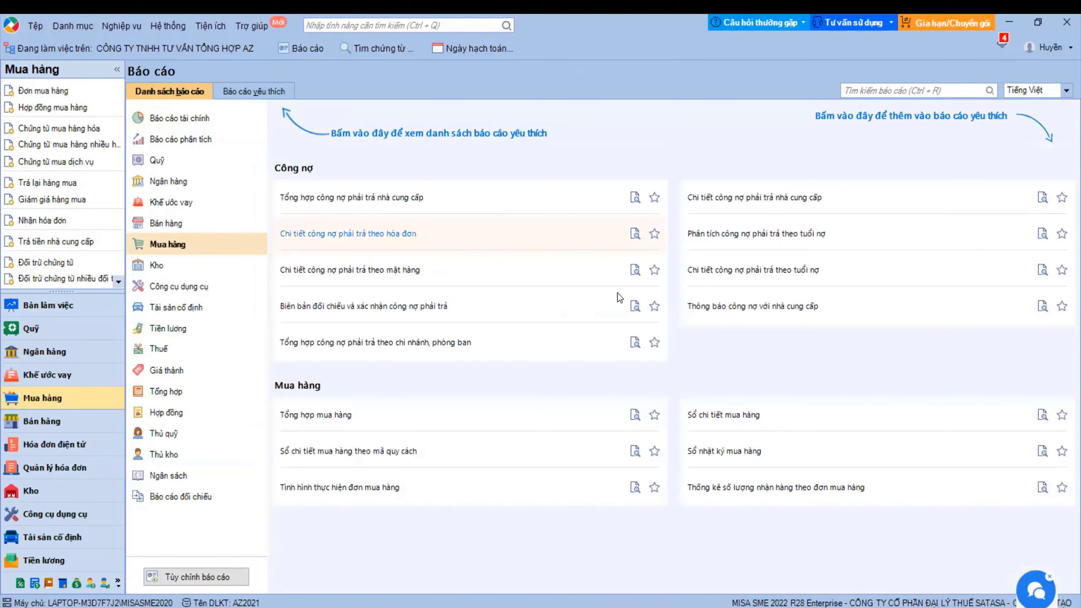
pyautogui.click(659, 452)
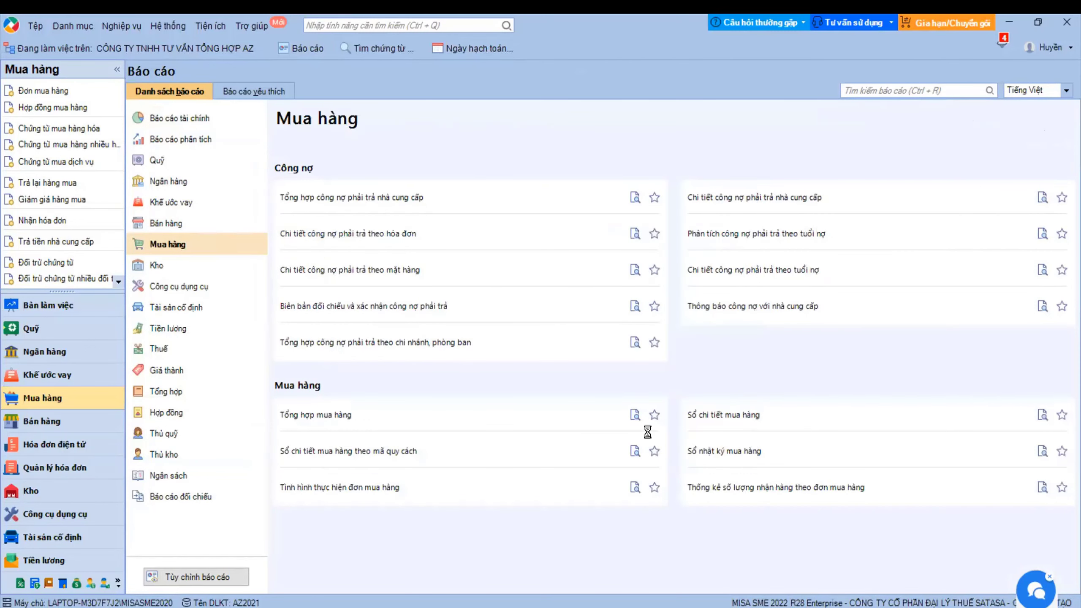
pyautogui.click(1038, 191)
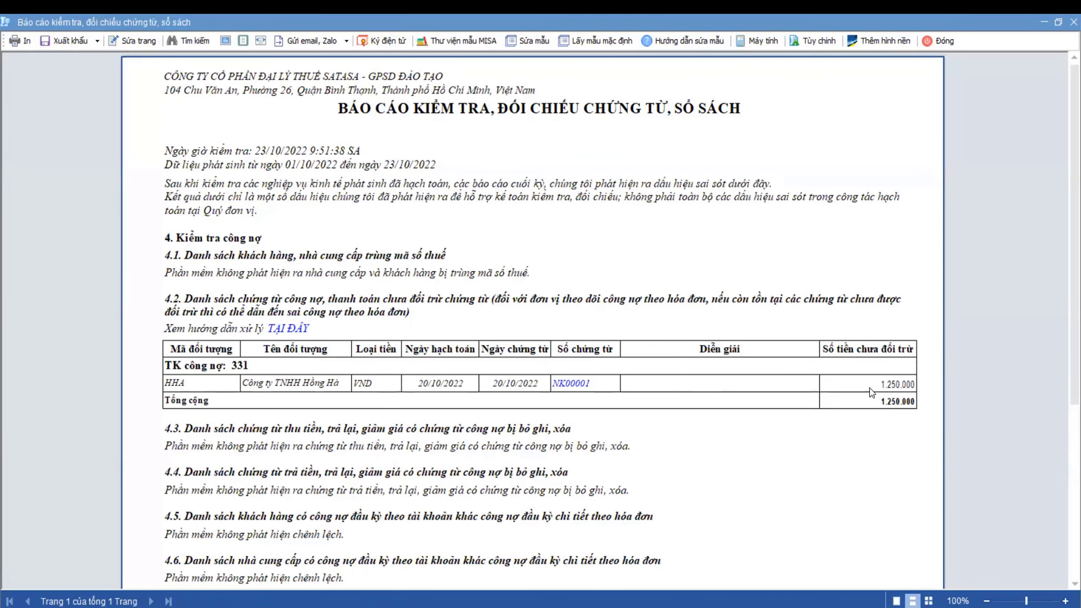
pyautogui.scroll(-1, 894, 390)
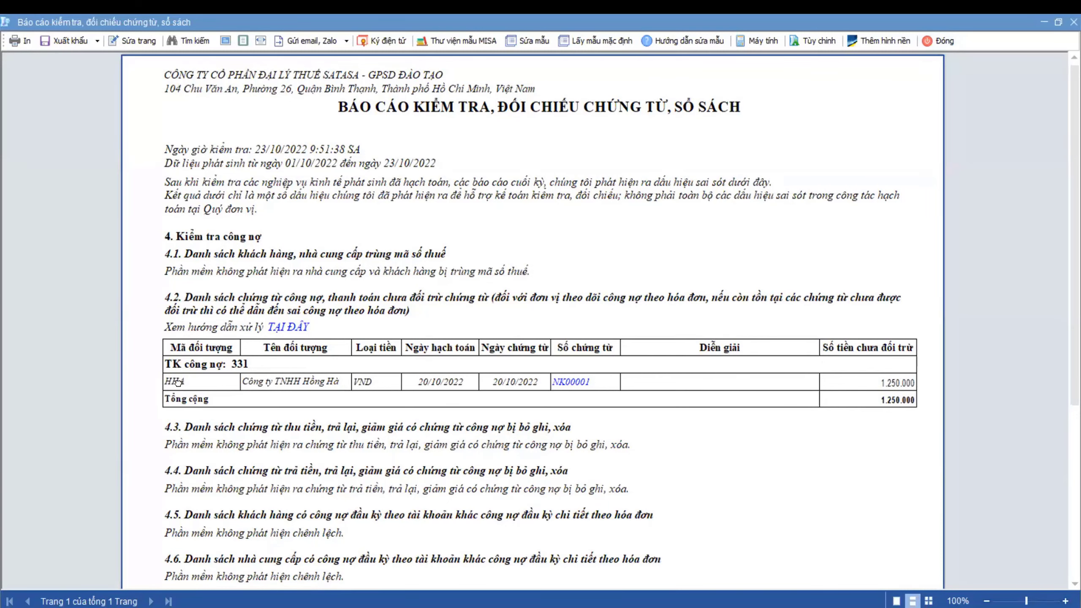
pyautogui.scroll(1, 239, 386)
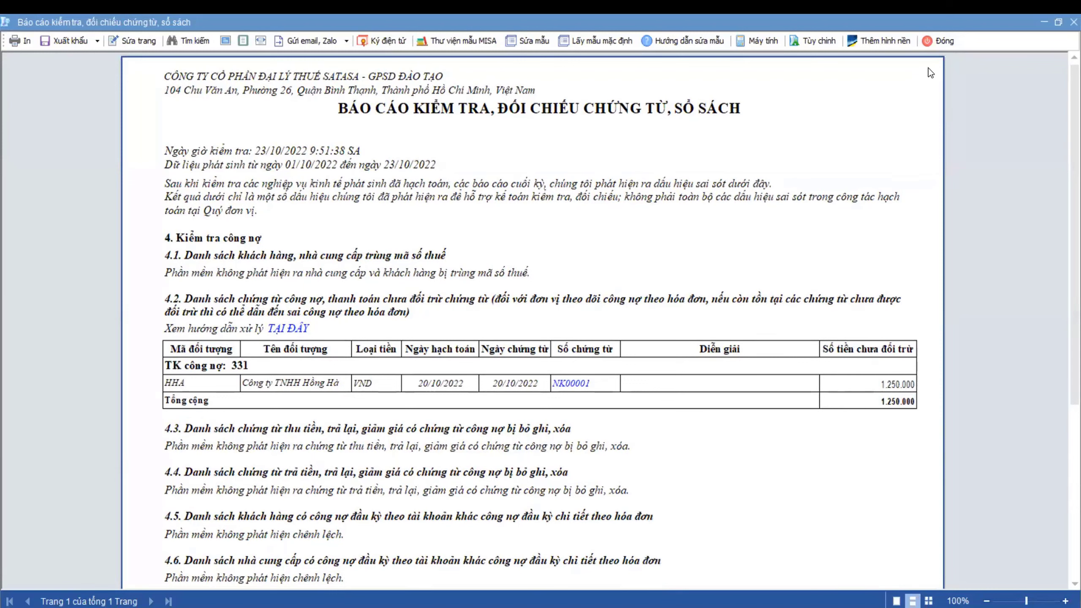
pyautogui.click(939, 42)
pyautogui.click(971, 195)
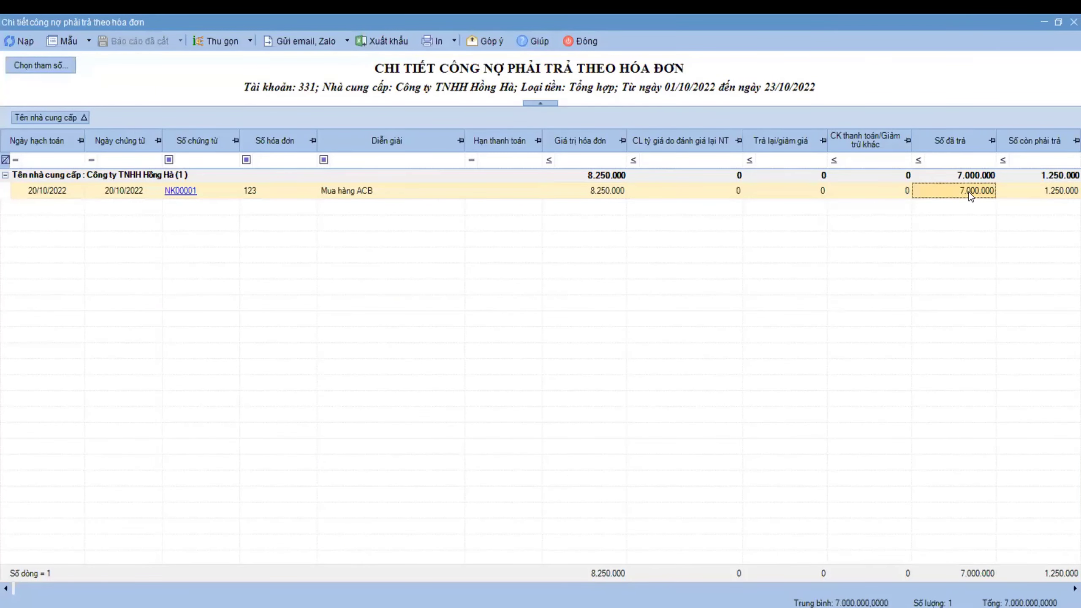
pyautogui.click(1046, 195)
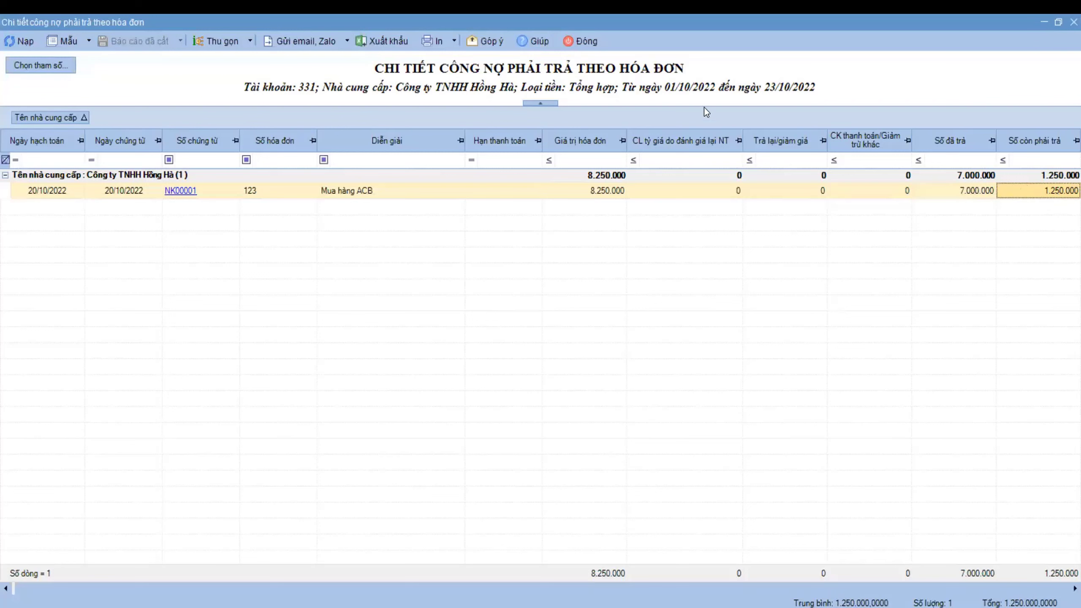
pyautogui.click(584, 39)
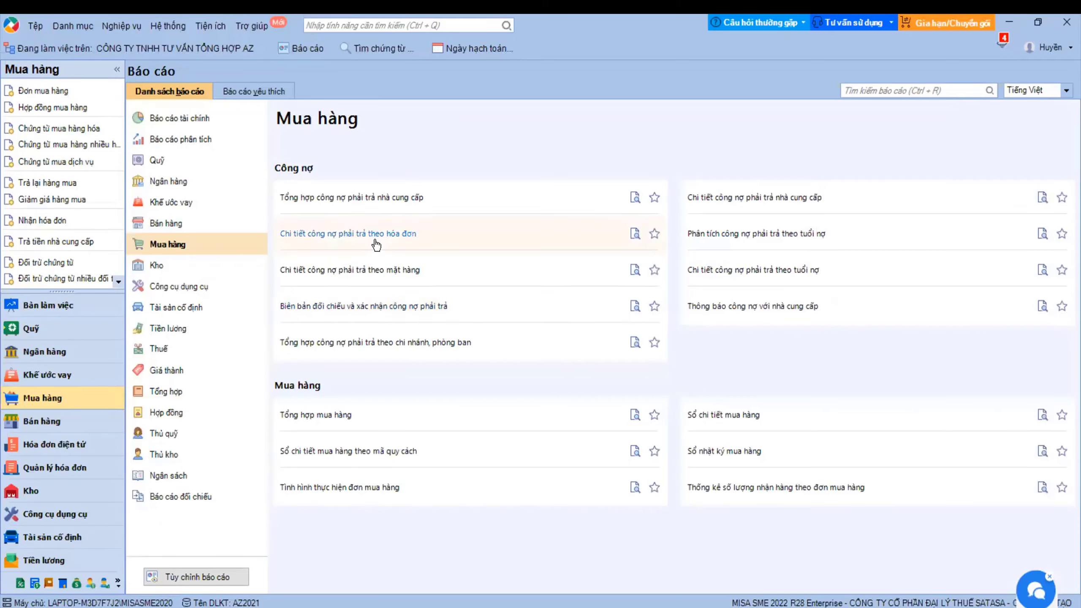
# - Return to the Mua hàng Quy trình page from the left navigation bar
pyautogui.click(42, 399)
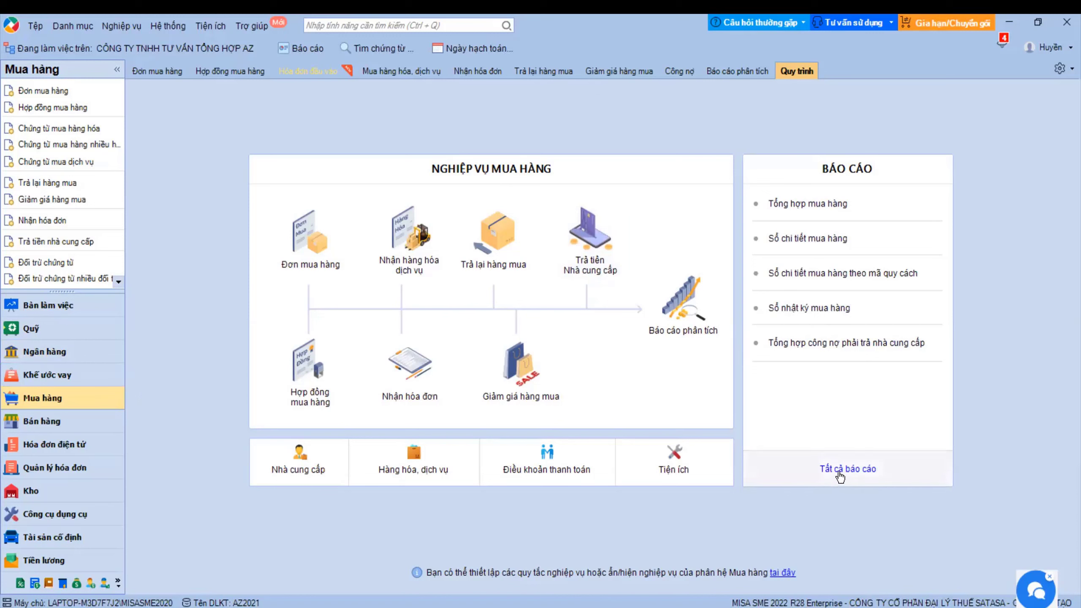
# - Star the supplier payables summary, by-invoice detail and supplier detail reports as favourites
pyautogui.click(840, 475)
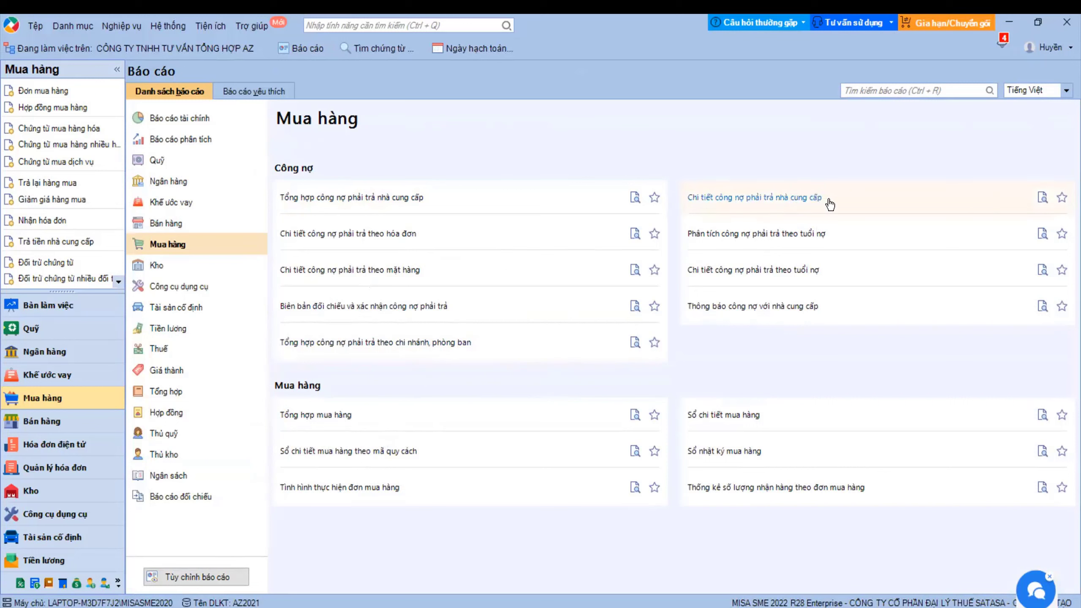
pyautogui.click(654, 198)
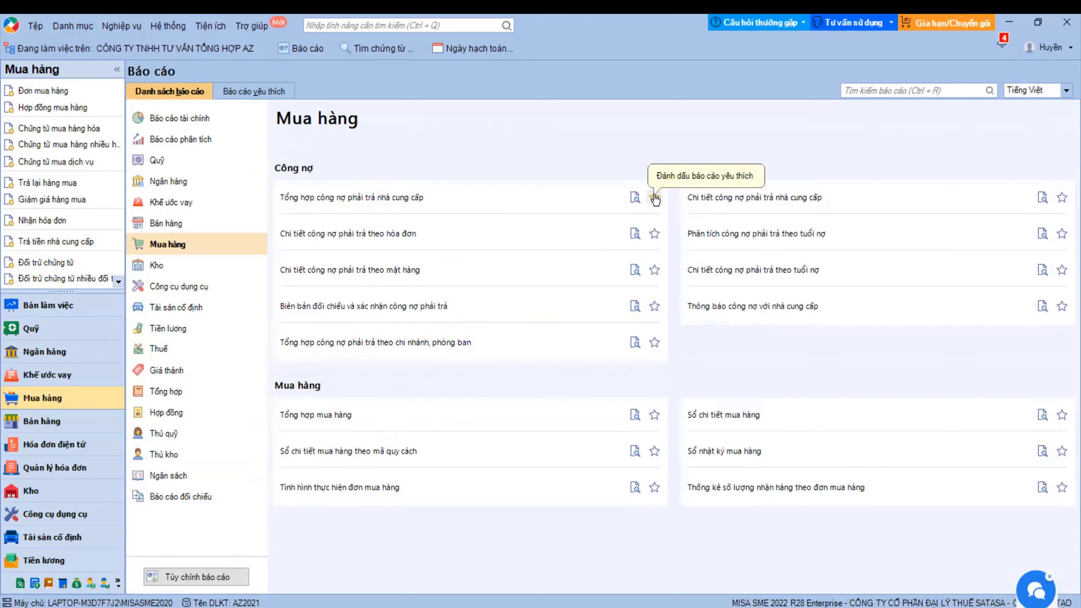
pyautogui.click(654, 233)
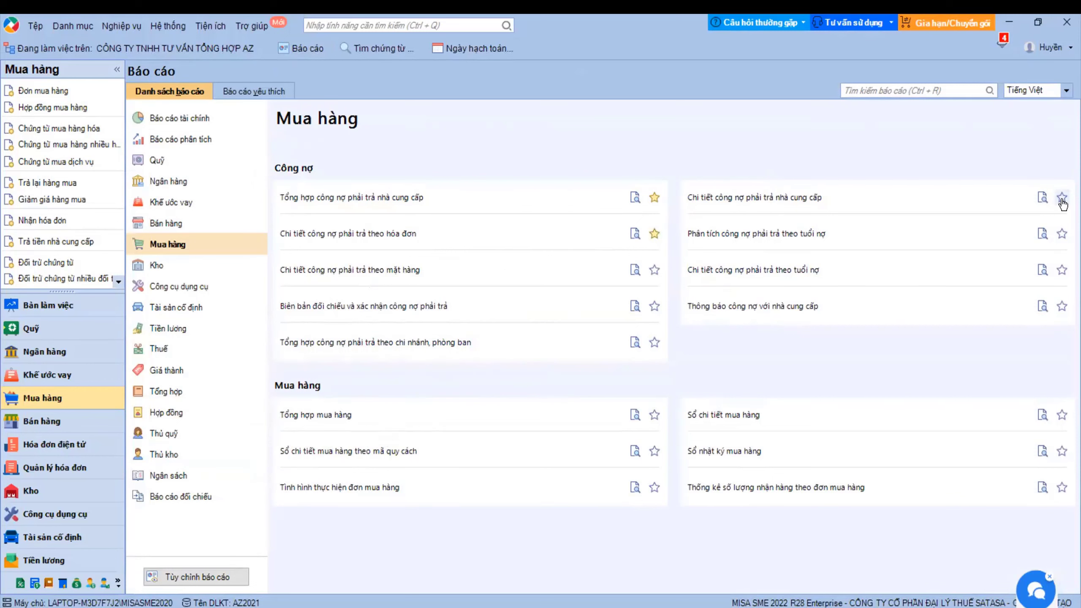
pyautogui.click(1062, 199)
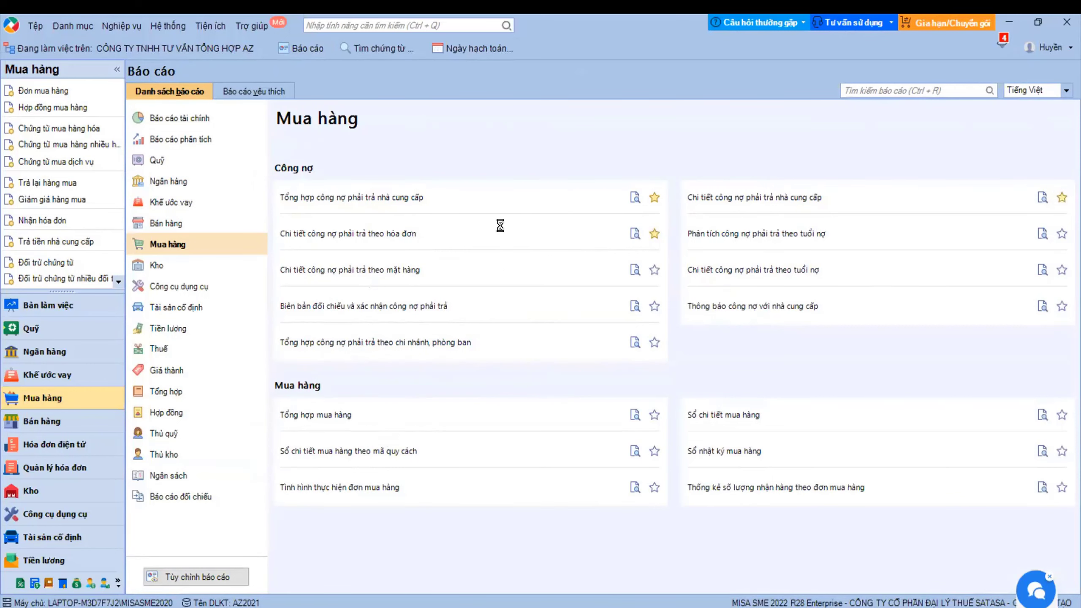
pyautogui.click(354, 197)
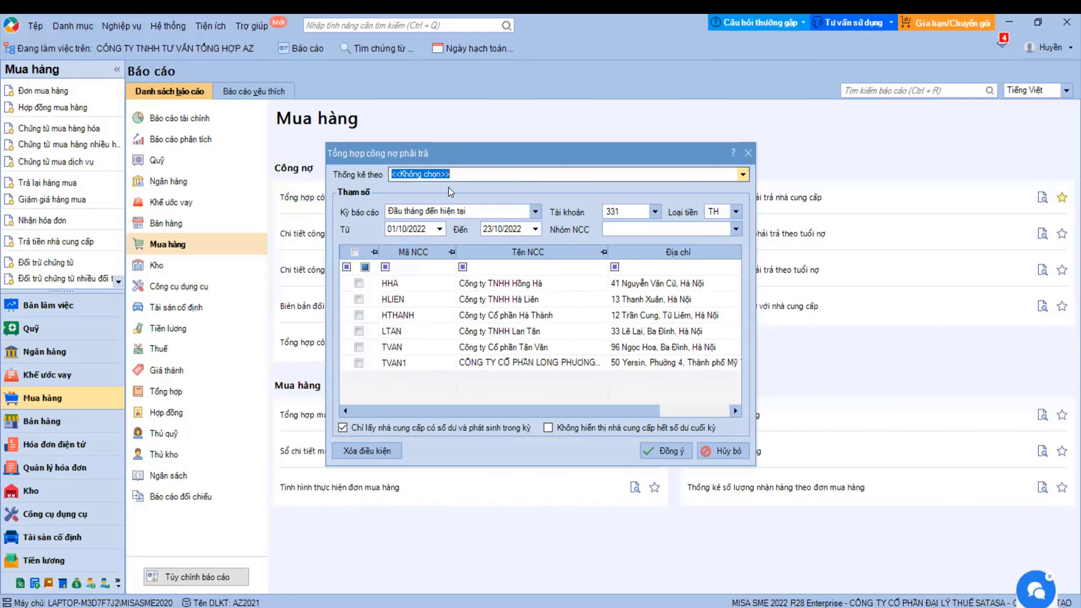
# - Run Tổng hợp công nợ phải trả for account 331, no grouping, with all suppliers ticked
pyautogui.click(743, 175)
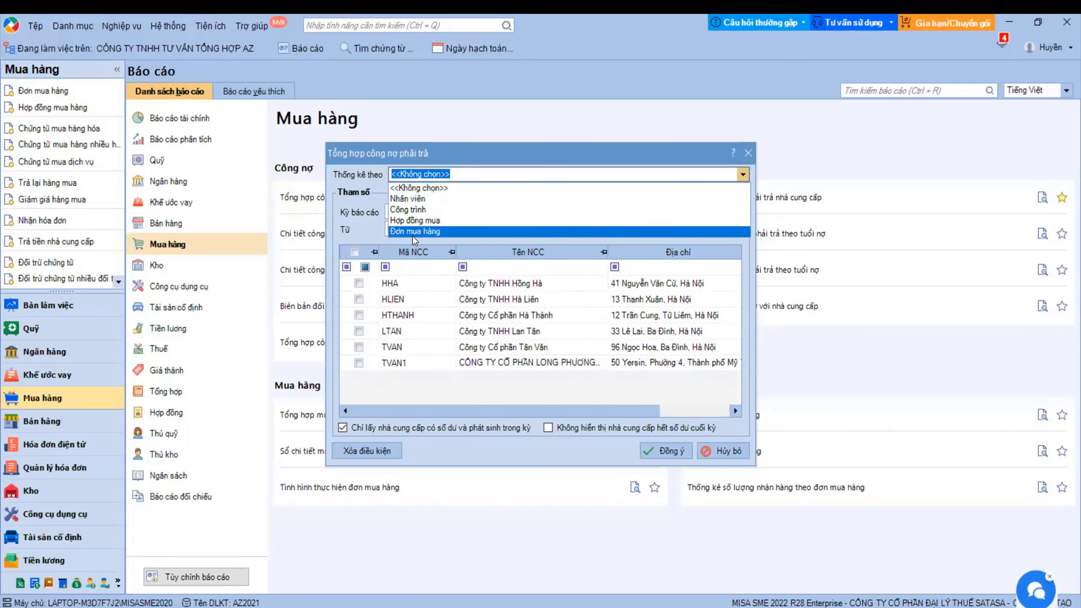
pyautogui.click(419, 188)
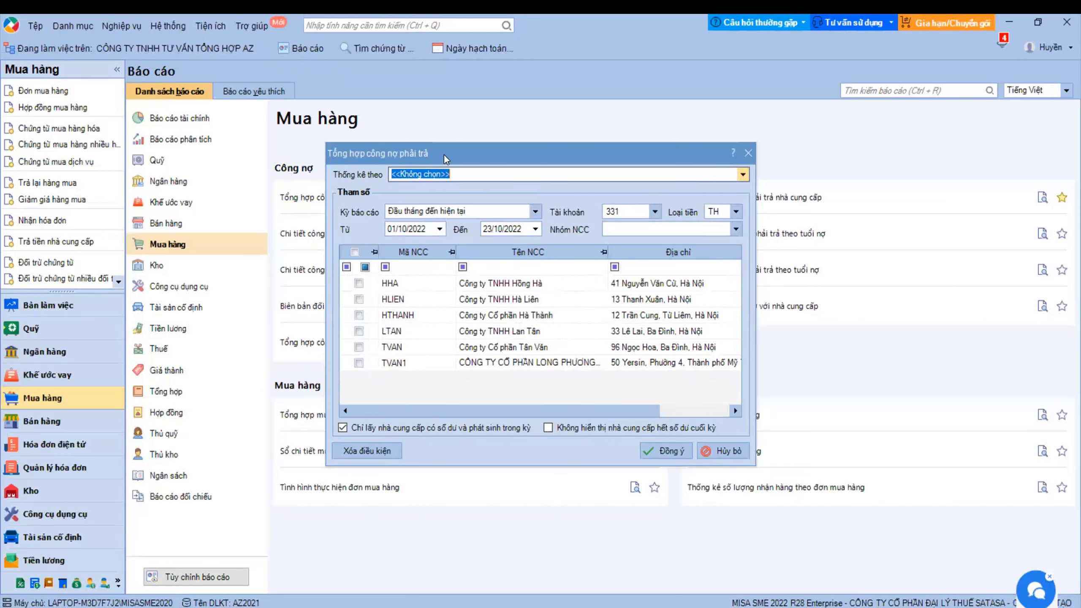
pyautogui.click(654, 212)
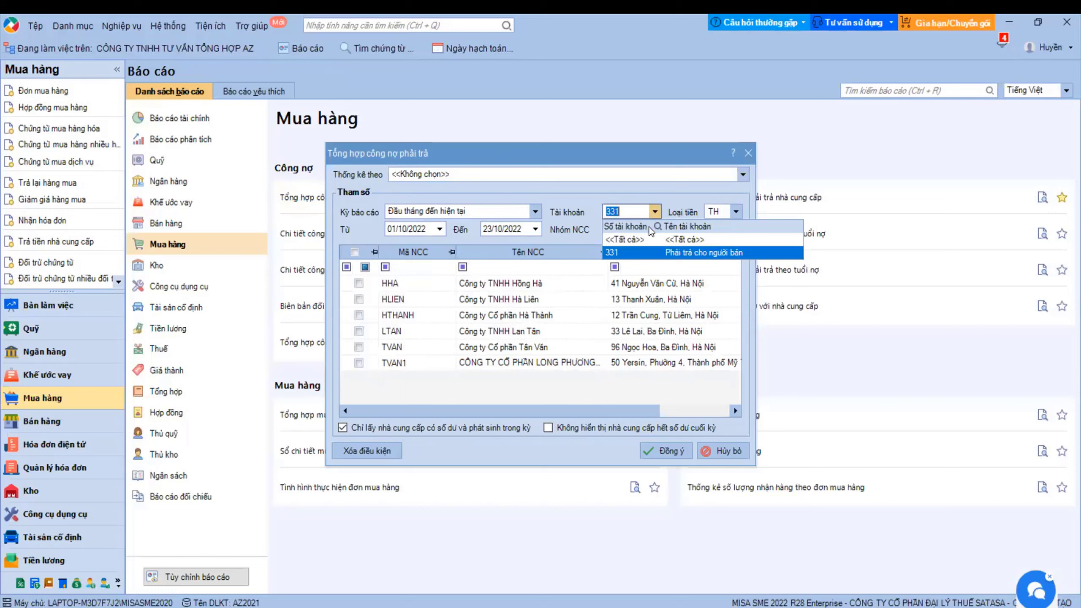
pyautogui.click(631, 252)
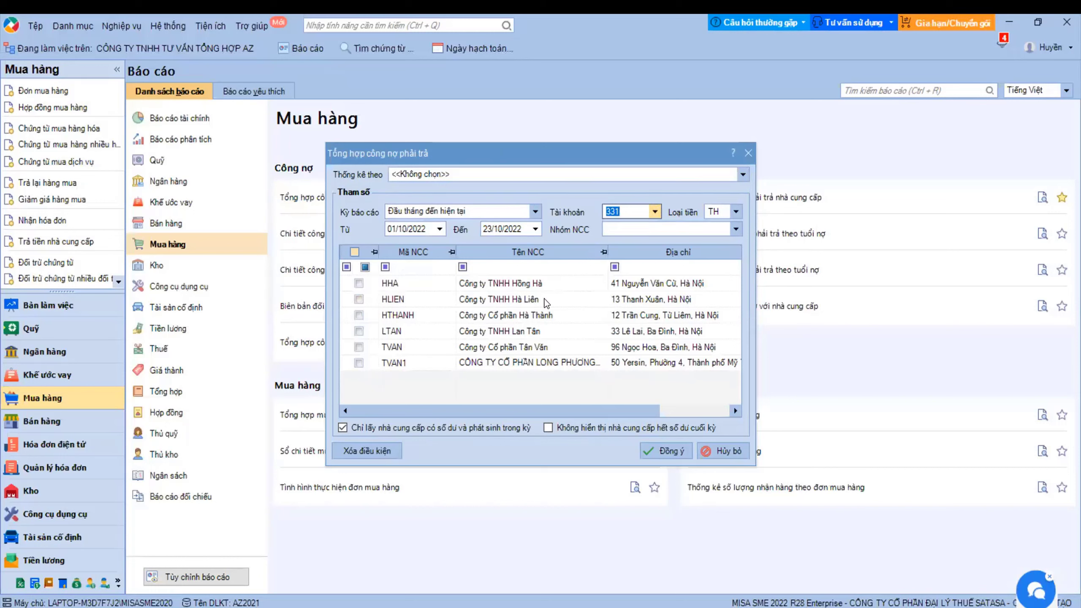
pyautogui.click(354, 251)
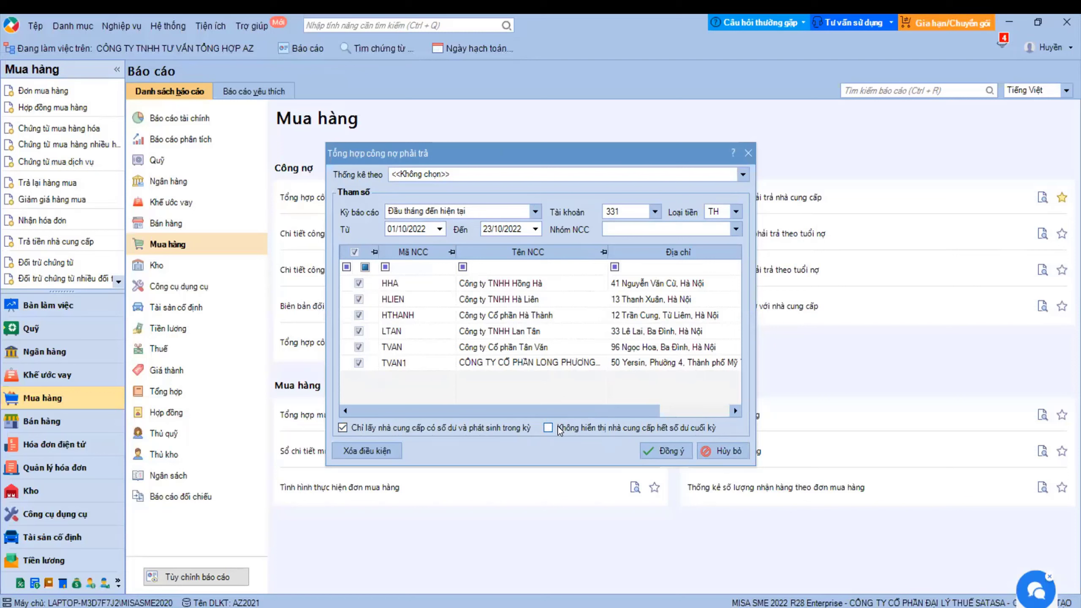
pyautogui.click(663, 450)
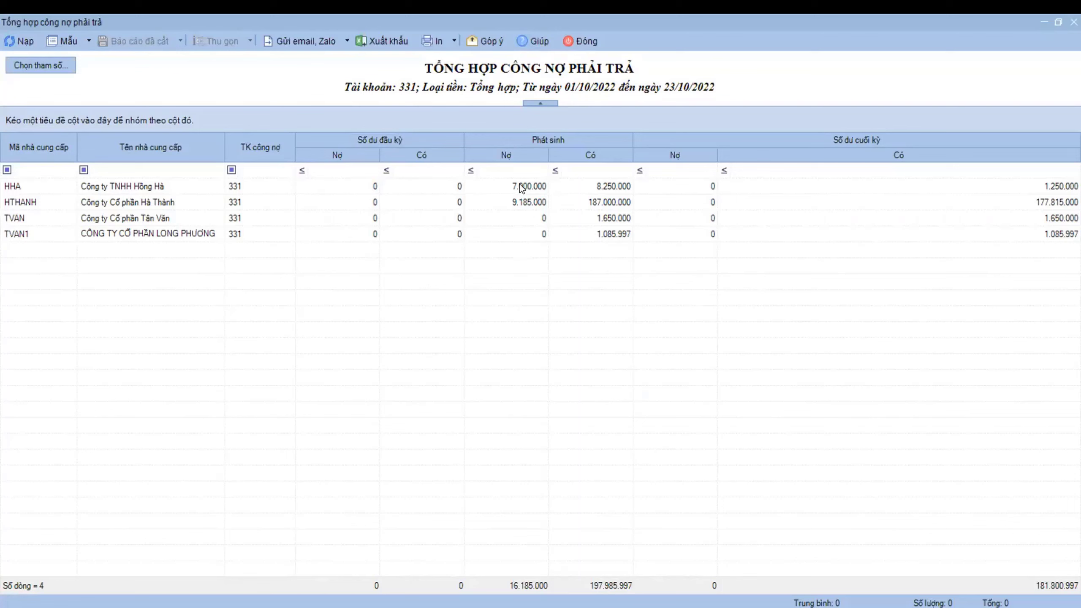
# - Hide the Dư nợ and Dư có đầu kỳ quy đổi columns in Mẫu chuẩn and apply it
pyautogui.click(517, 205)
pyautogui.click(610, 234)
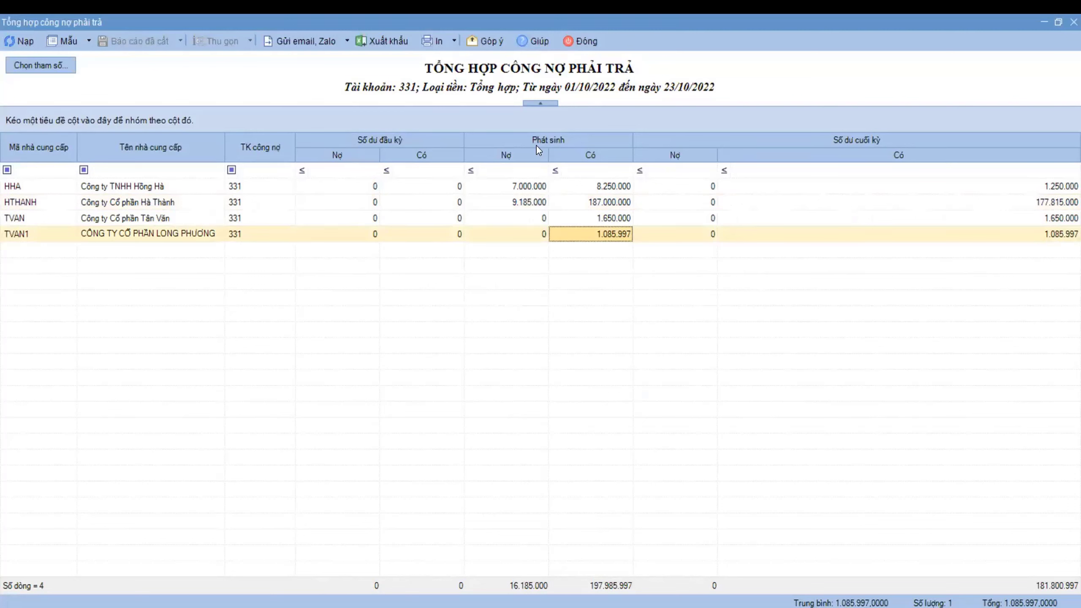
pyautogui.click(90, 42)
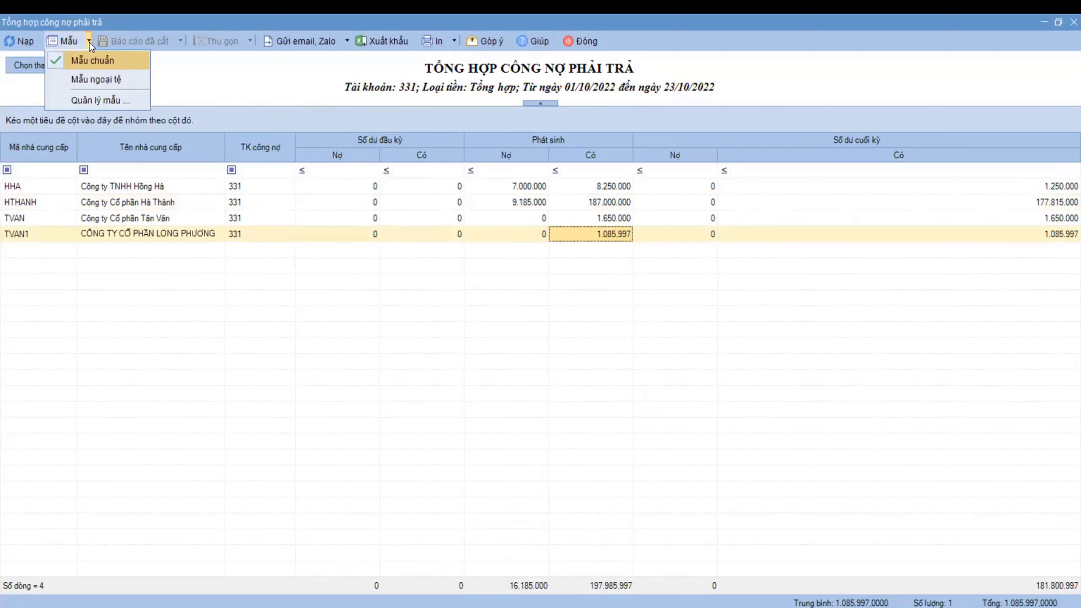
pyautogui.click(107, 99)
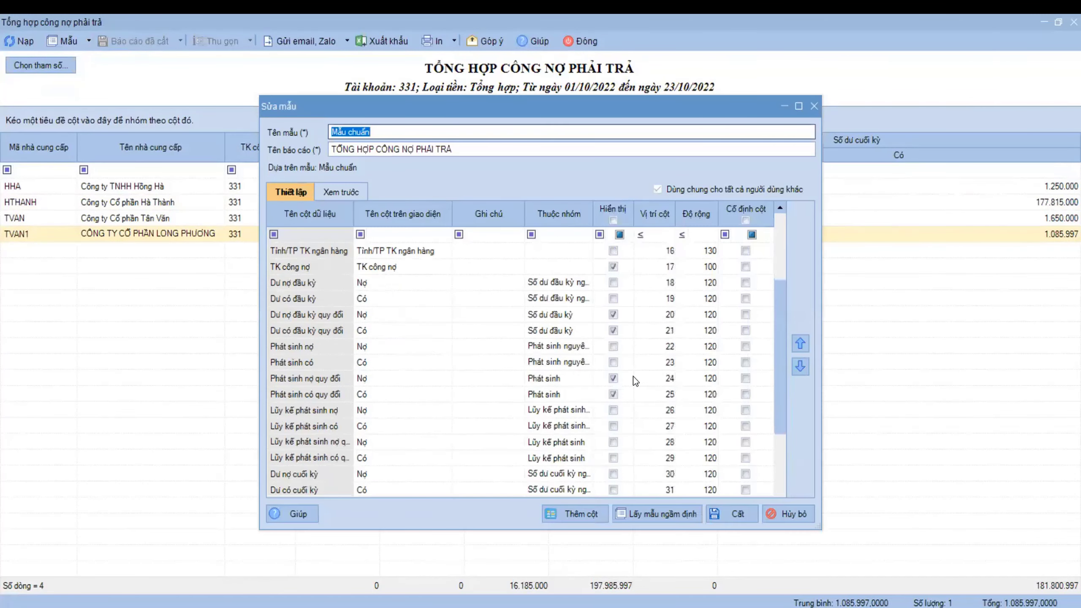
pyautogui.click(613, 314)
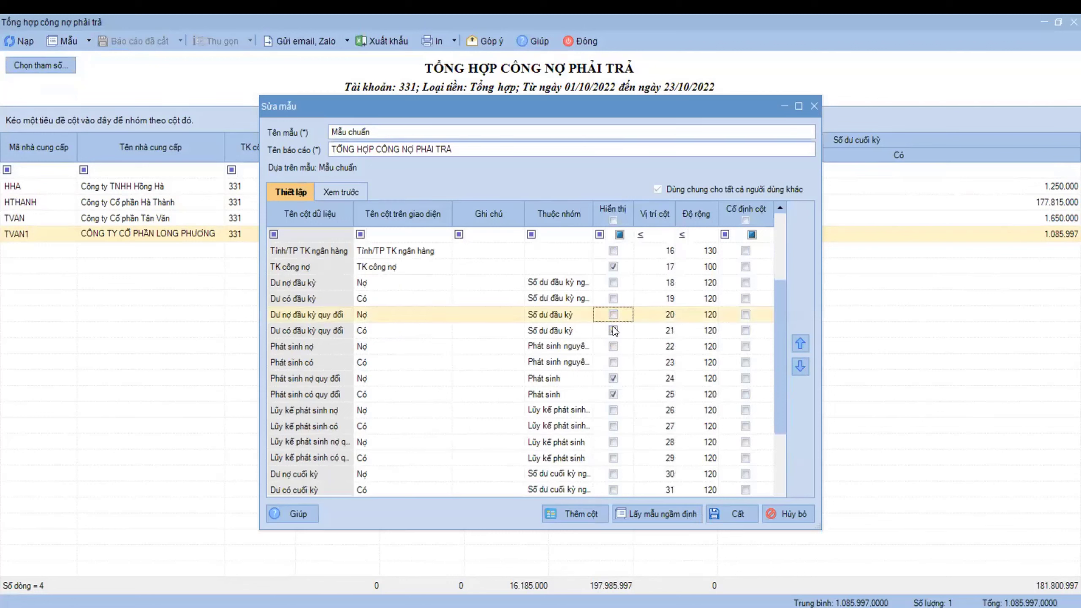
pyautogui.click(614, 330)
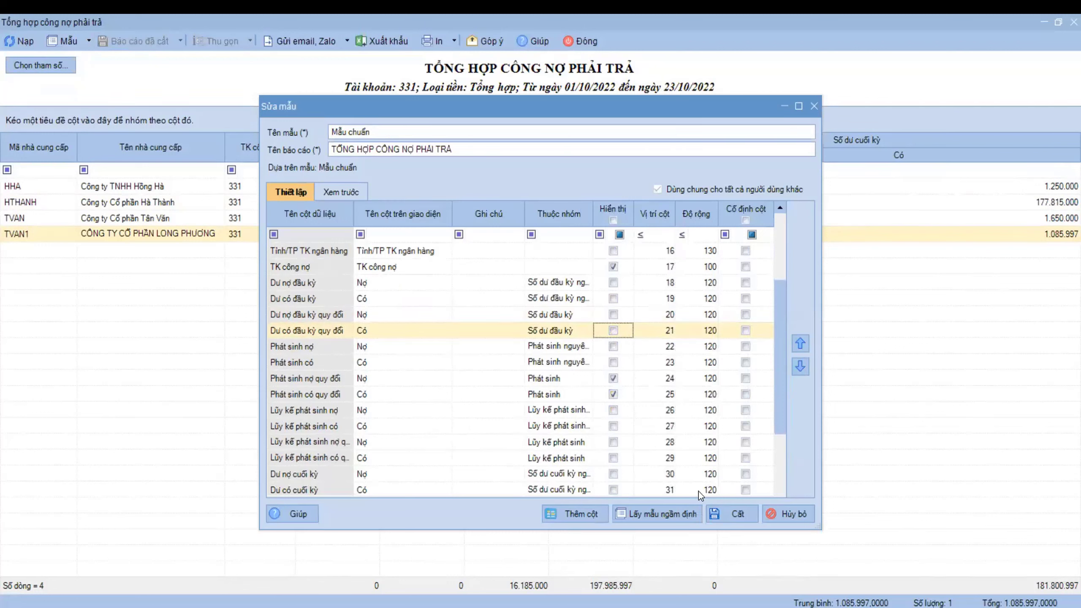
pyautogui.click(739, 513)
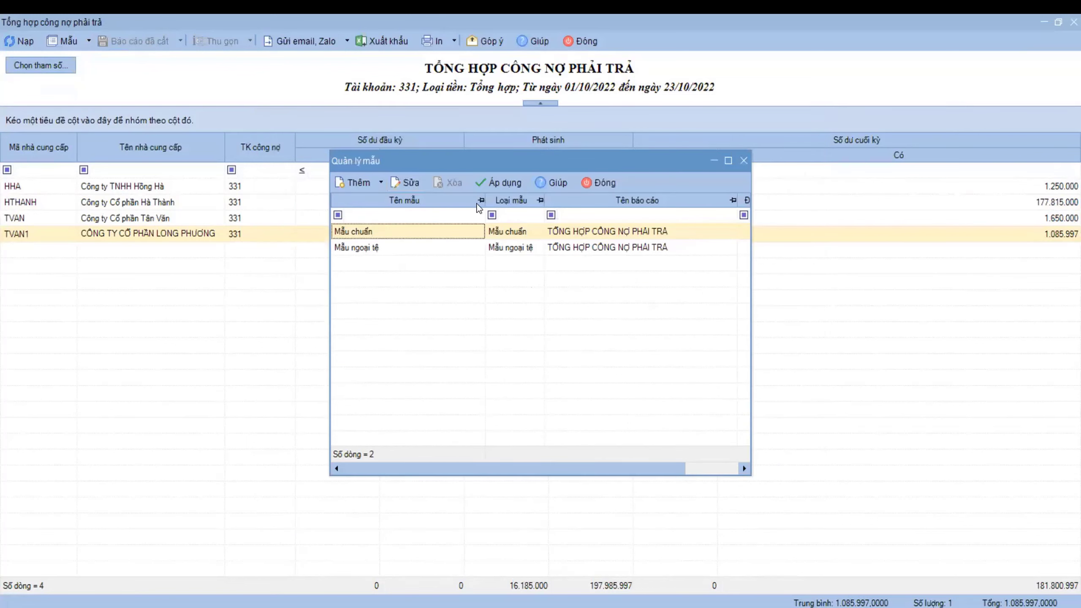
pyautogui.click(505, 182)
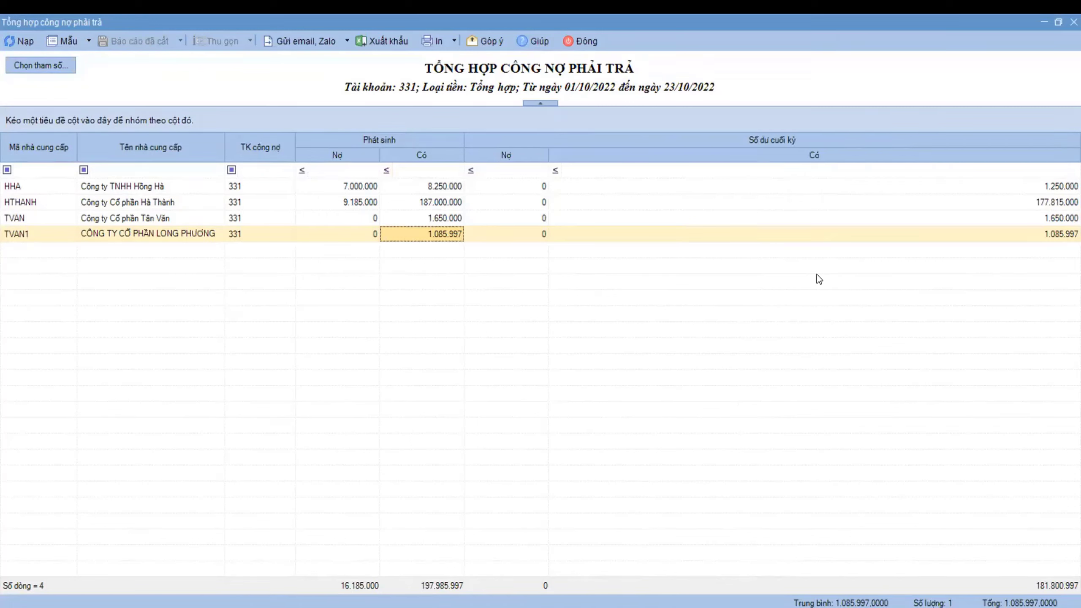
# - Reopen and close template management, then review the HHA and TVAN rows
pyautogui.click(88, 41)
pyautogui.click(81, 98)
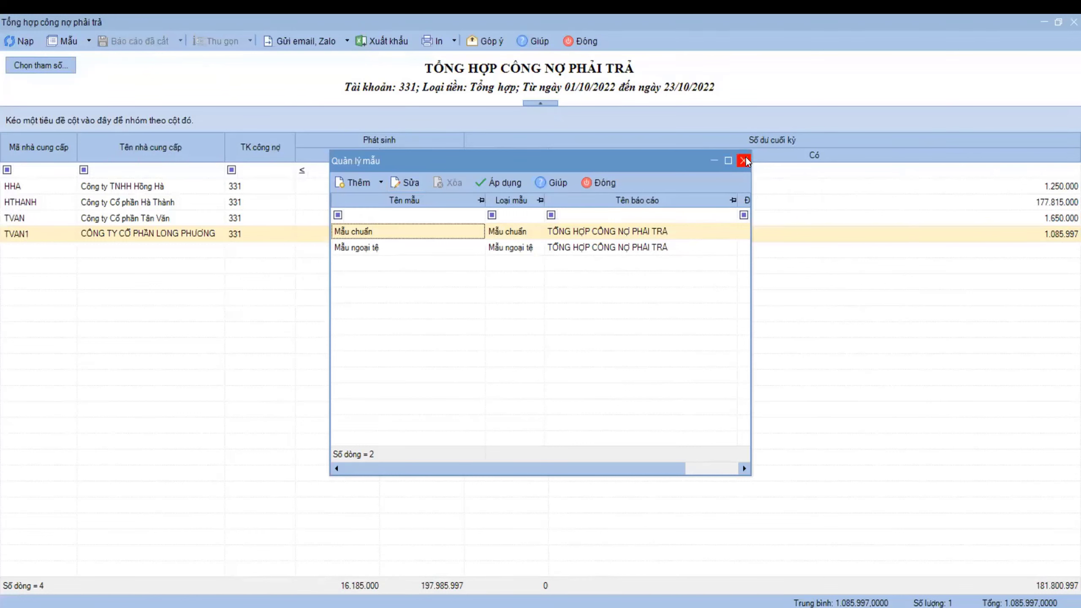
pyautogui.click(745, 161)
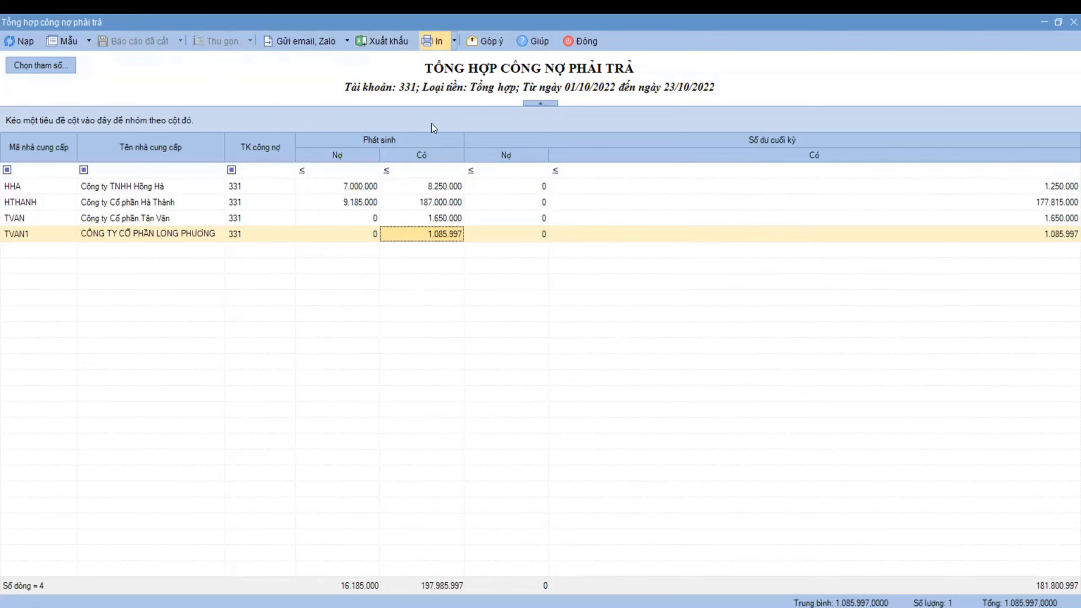
pyautogui.click(446, 188)
pyautogui.click(455, 215)
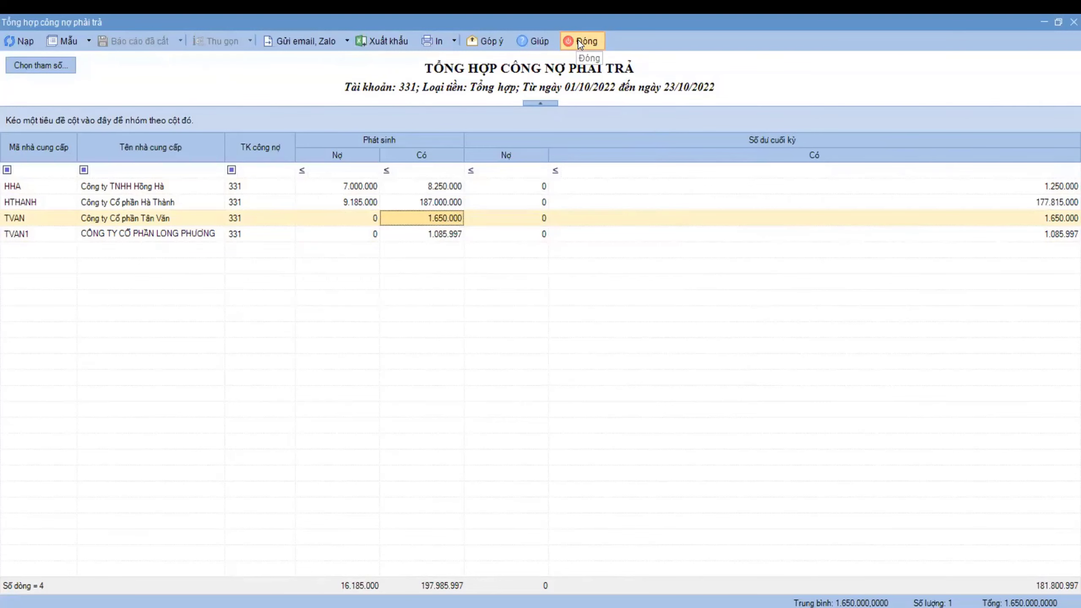
# - Close the payables summary report and bring up the Mua hàng Tiện ích list
pyautogui.click(593, 41)
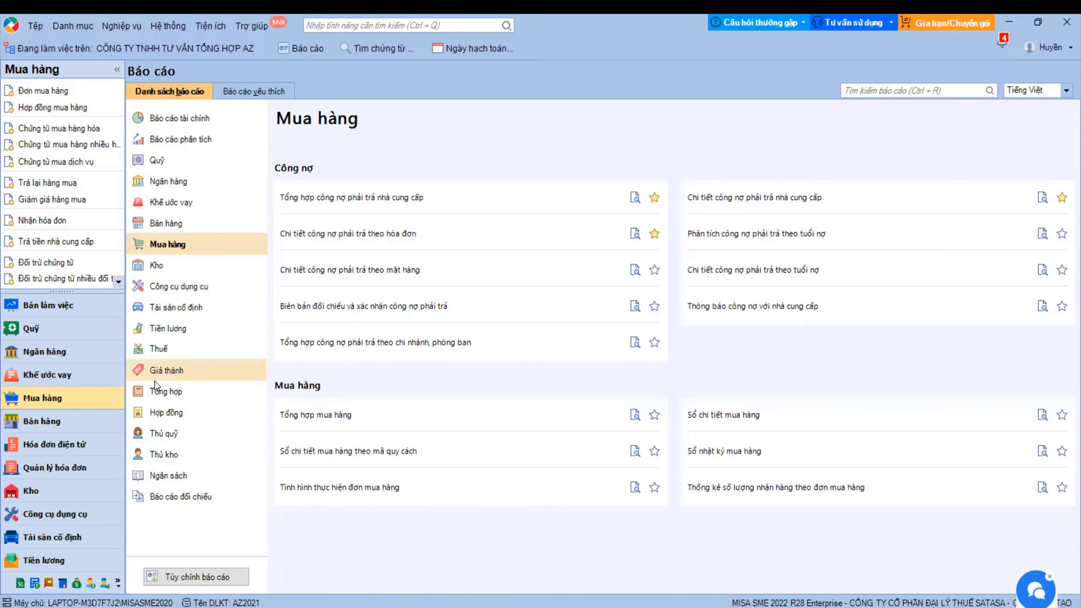
pyautogui.click(75, 398)
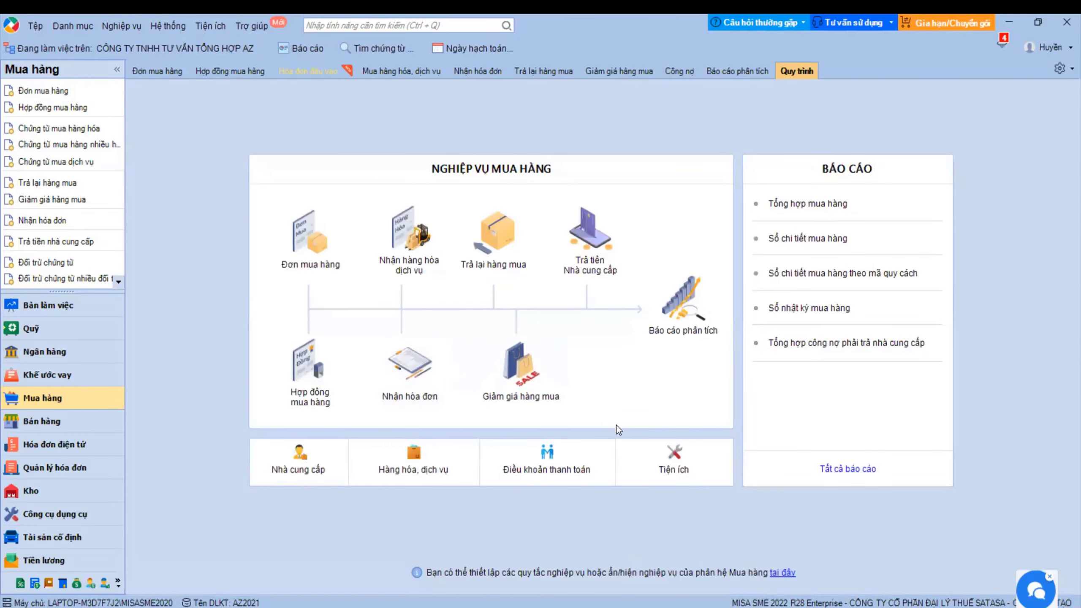
pyautogui.click(655, 462)
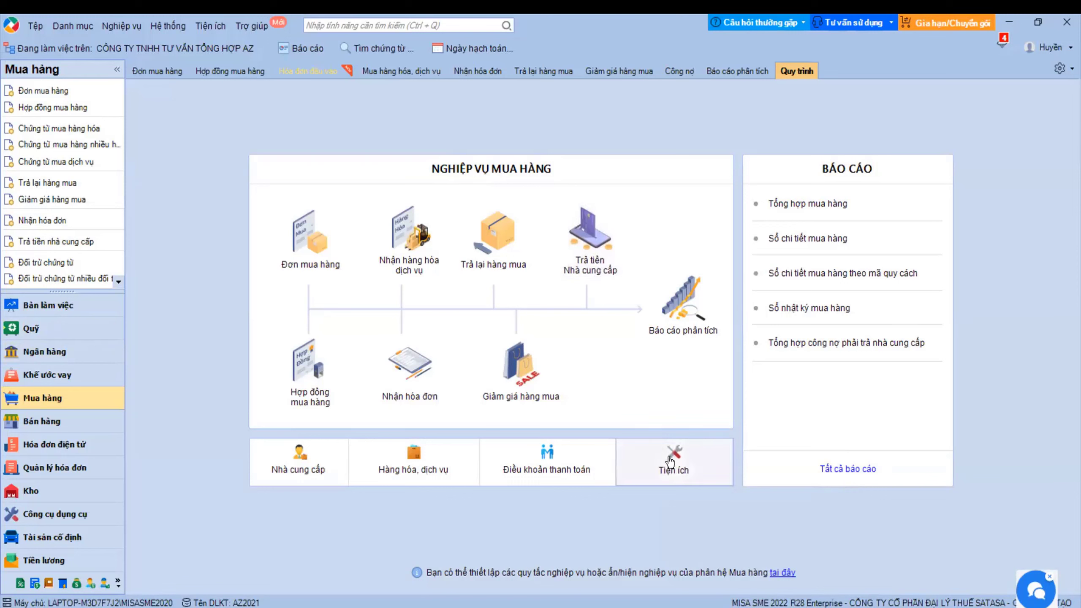
pyautogui.click(670, 461)
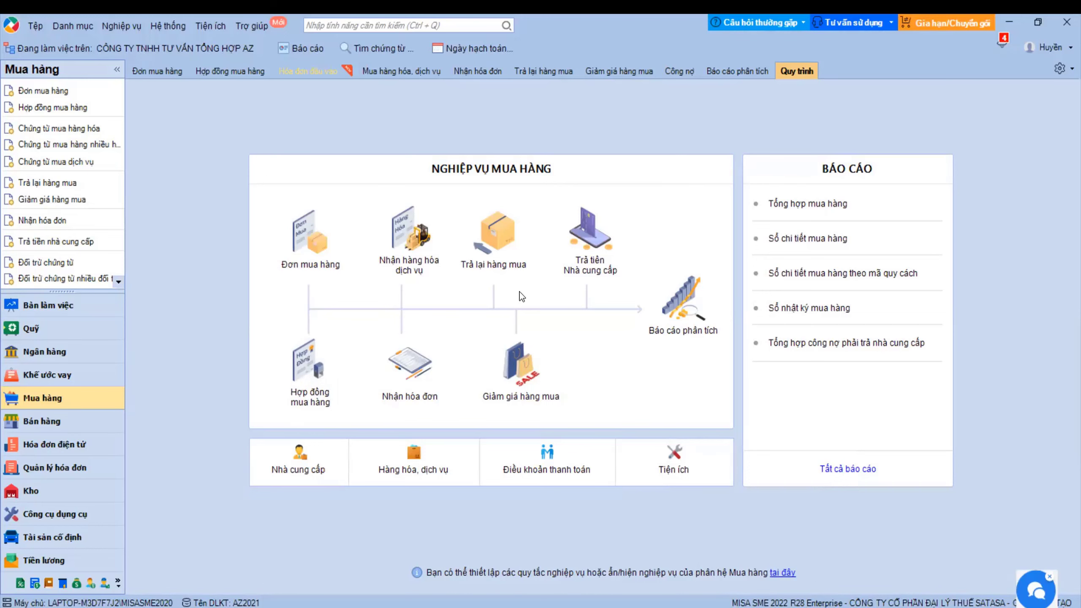
# - Start Trả tiền nhà cung cấp, trying suppliers LTAN and HLIEN and loading HLIEN's debts
pyautogui.click(601, 260)
pyautogui.click(416, 161)
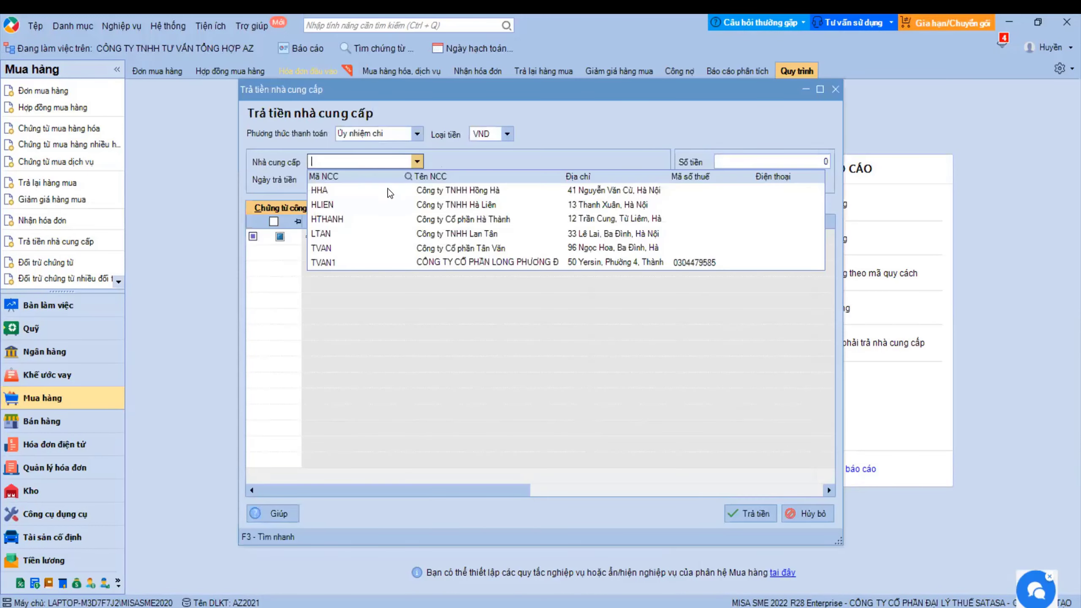
pyautogui.click(338, 233)
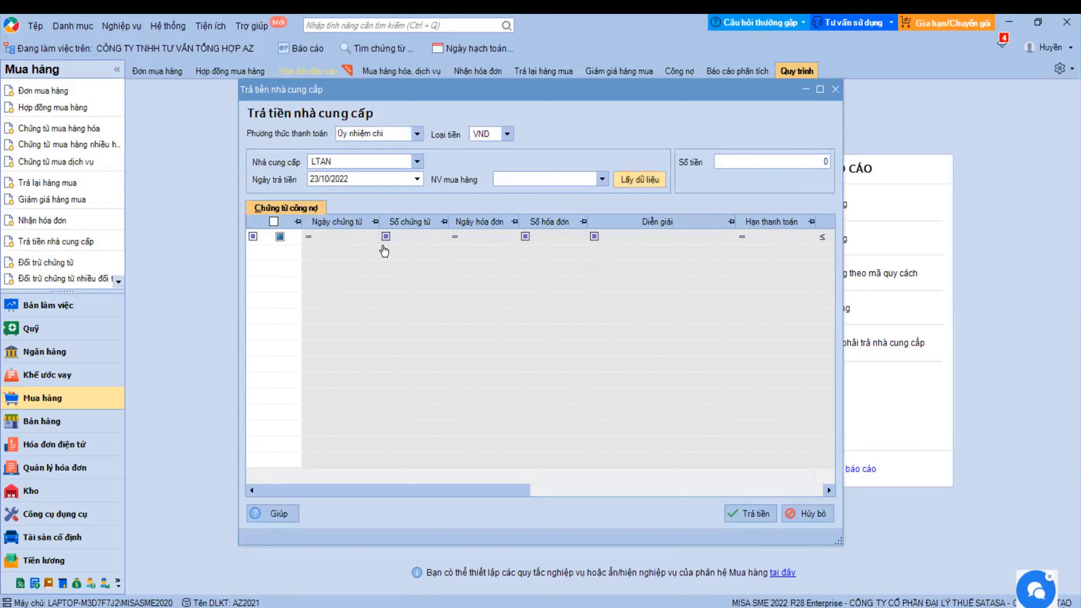
pyautogui.click(417, 161)
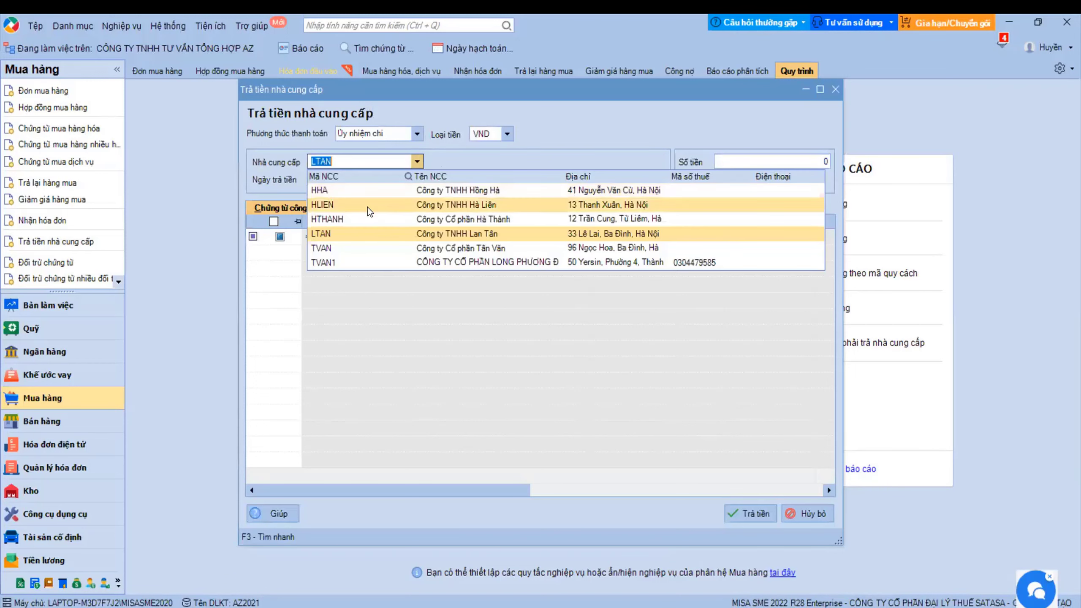
pyautogui.click(343, 207)
pyautogui.click(638, 180)
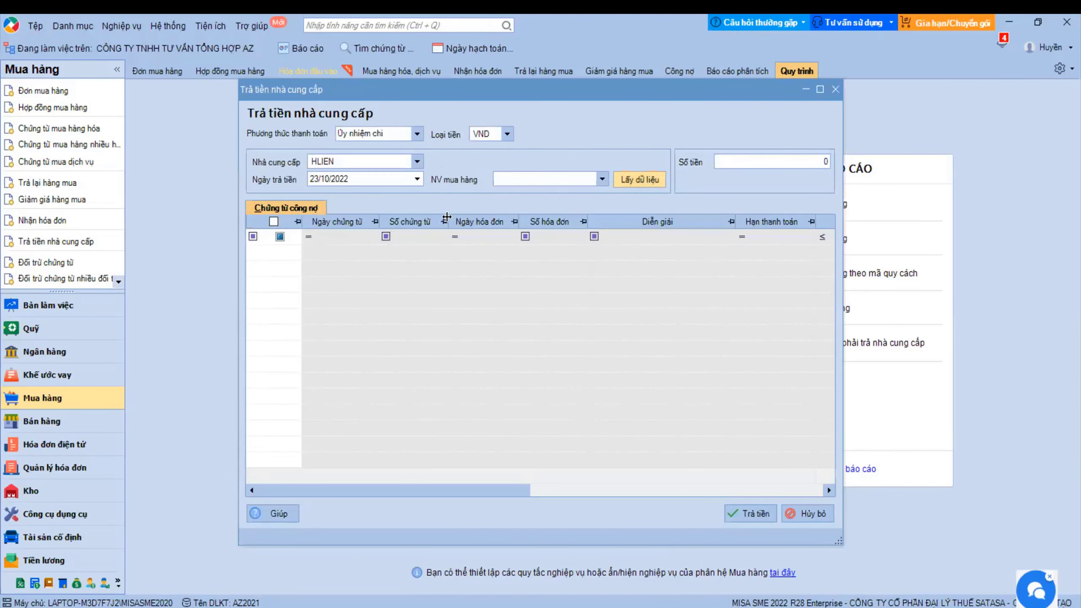
# - Load supplier HHA's debts and create a payment for voucher NK00001
pyautogui.click(417, 161)
pyautogui.click(336, 190)
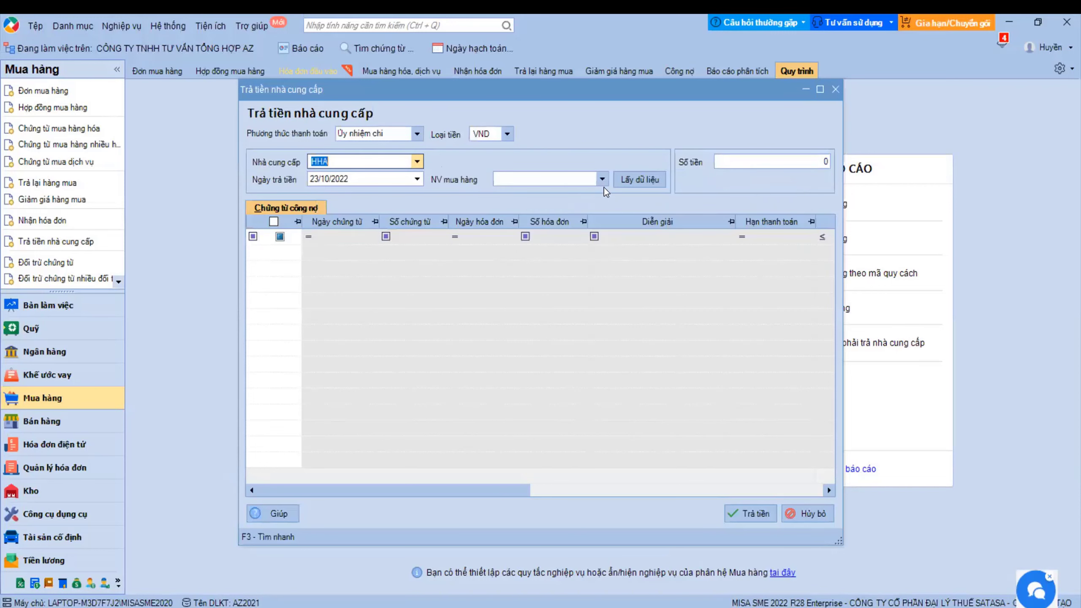
pyautogui.click(638, 179)
pyautogui.click(273, 254)
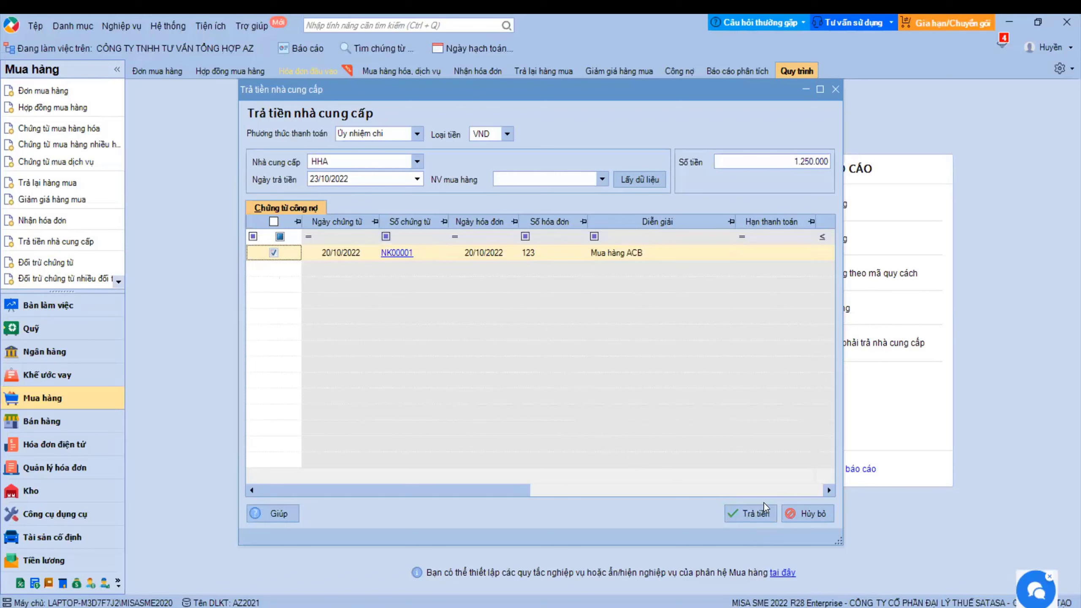
pyautogui.click(761, 514)
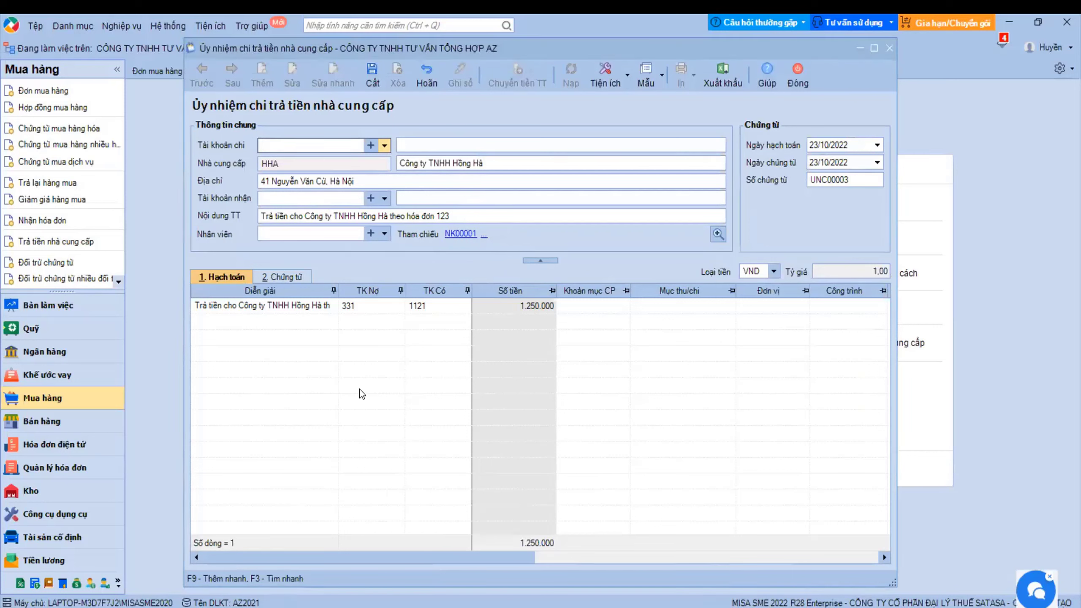
# - Discard the 1.250.000 payment order UNC00003 unsaved and exit the supplier payment window
pyautogui.click(794, 80)
pyautogui.press('Tab')
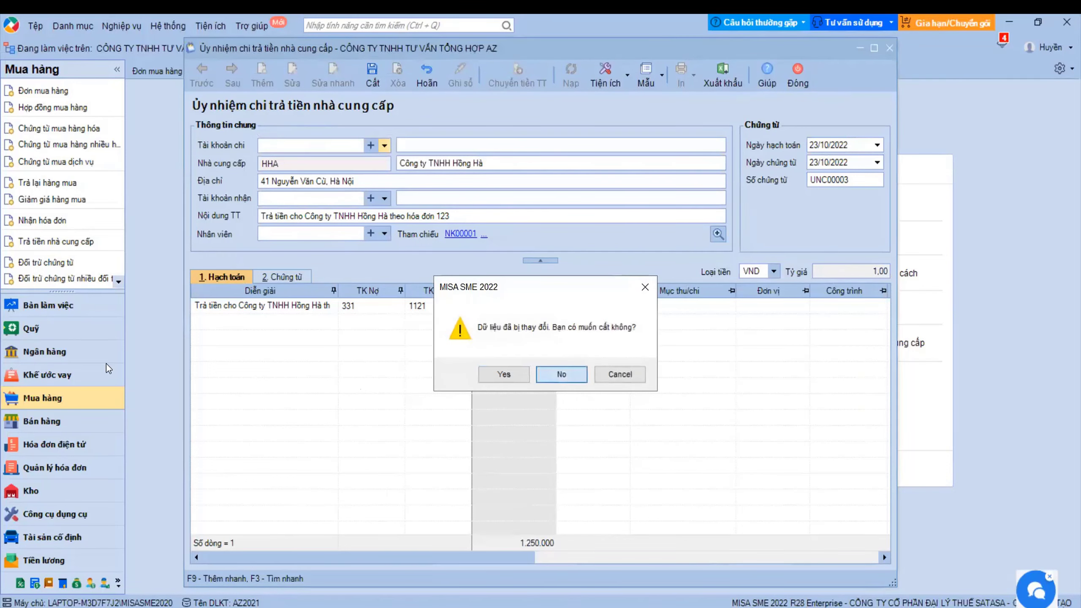
pyautogui.press('Return')
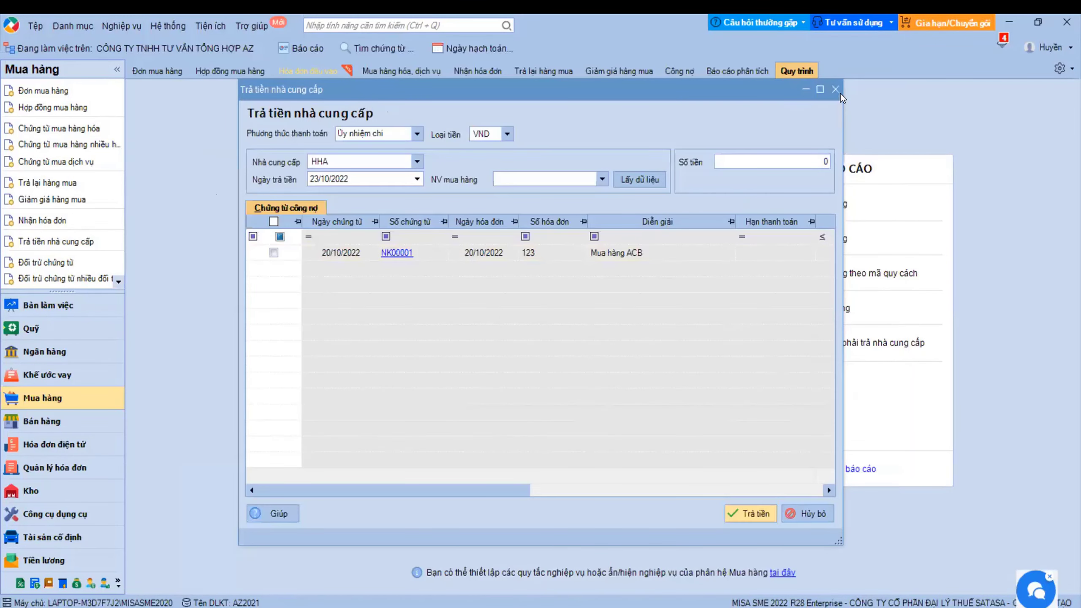
pyautogui.click(835, 91)
# - In Ngân hàng, discard the stray deposit receipt and create a Chi tiền voucher UNC00003
pyautogui.click(32, 328)
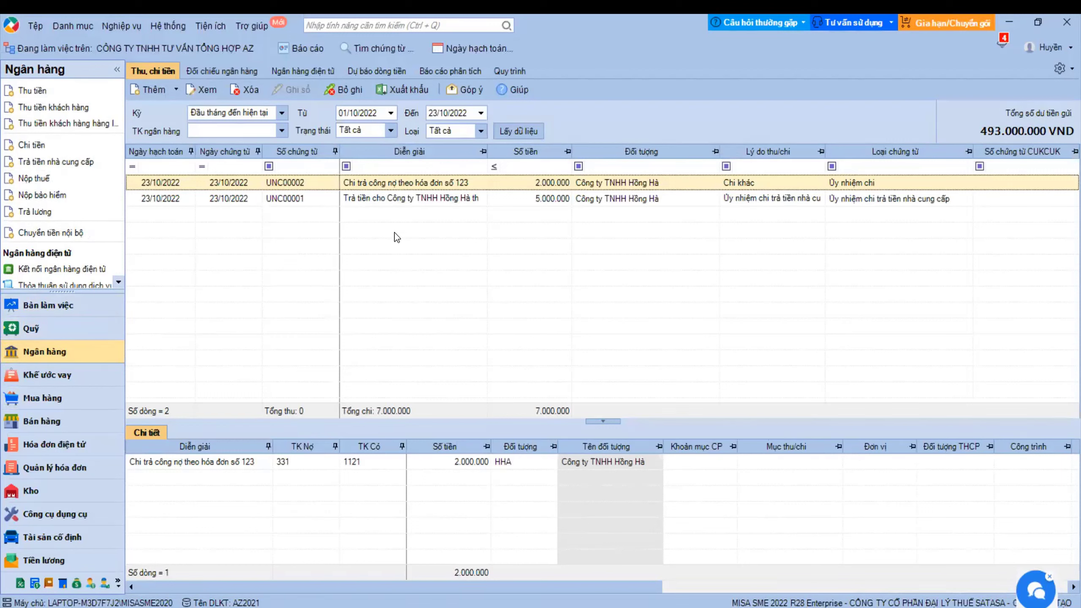
pyautogui.click(162, 90)
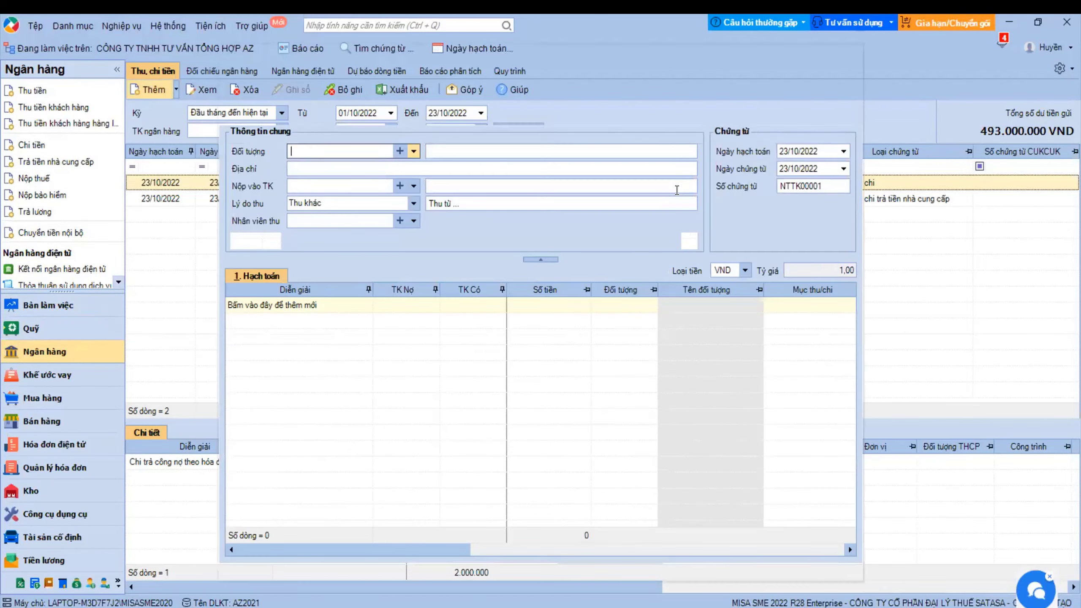
pyautogui.click(707, 79)
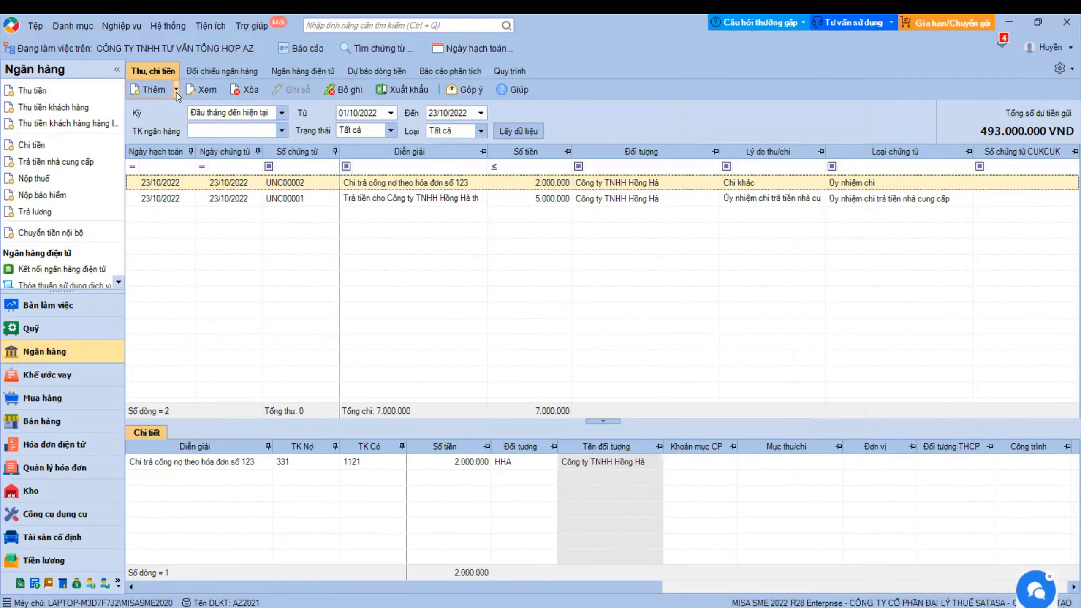
pyautogui.click(175, 91)
pyautogui.click(176, 151)
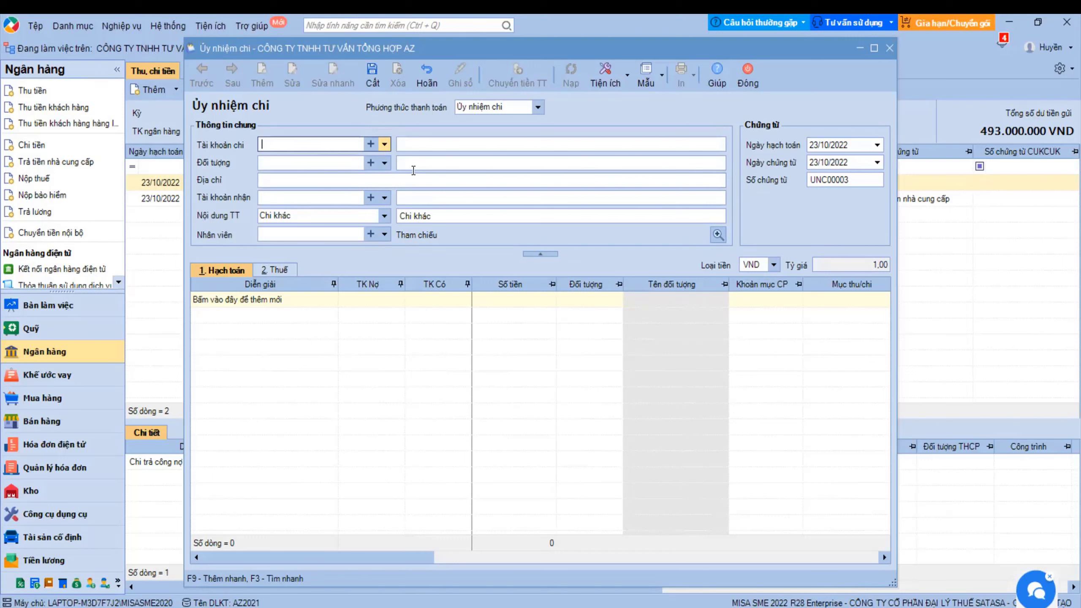
# - Pay from the Agribank account with Công ty TNHH Hồng Hà (HHA) as payee
pyautogui.click(384, 144)
pyautogui.click(400, 176)
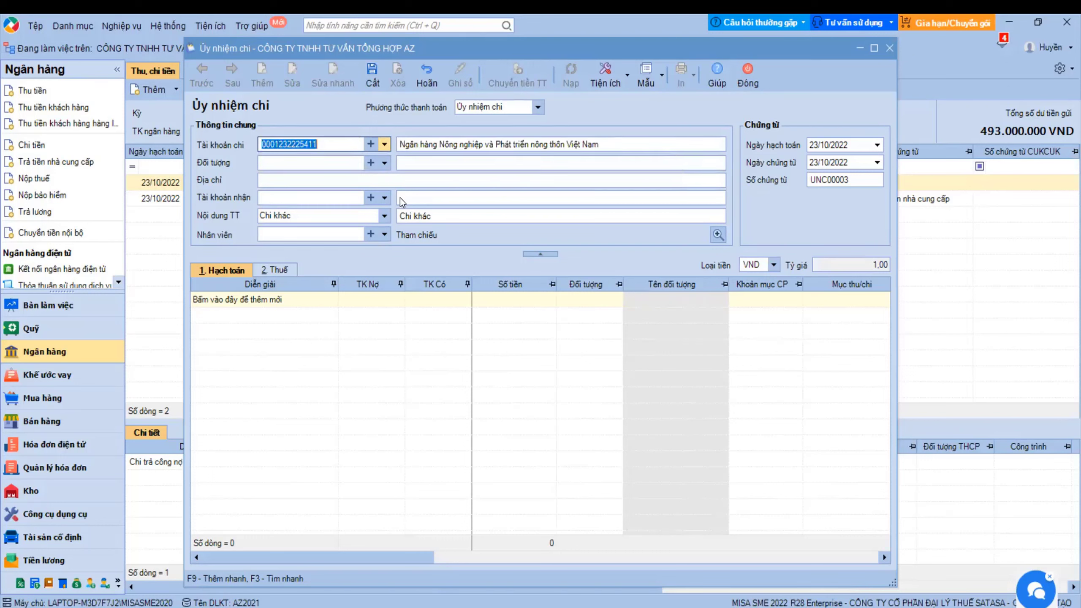
pyautogui.click(384, 198)
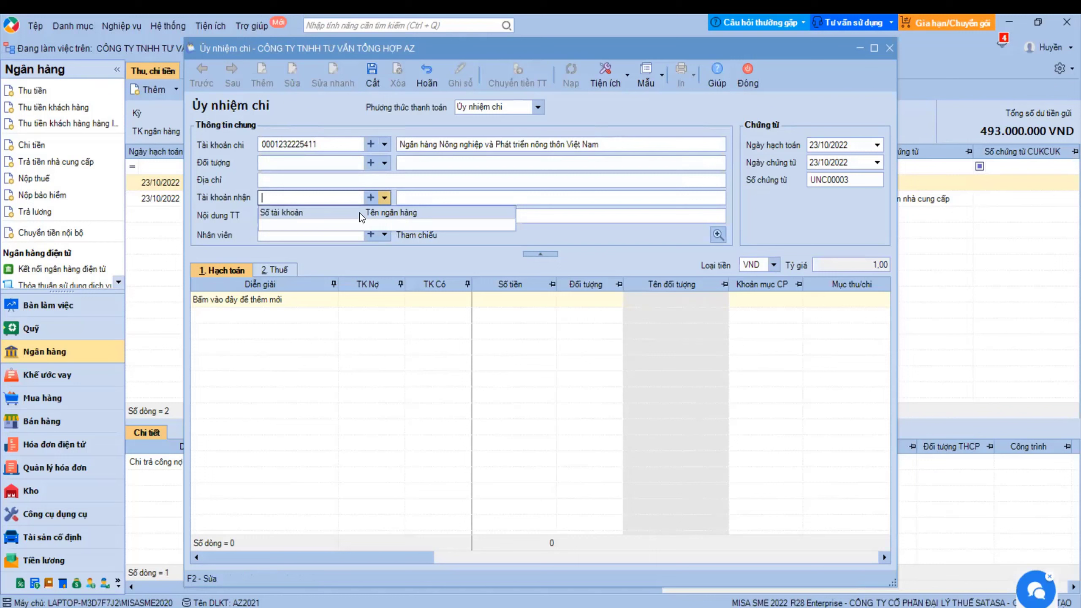
pyautogui.click(465, 198)
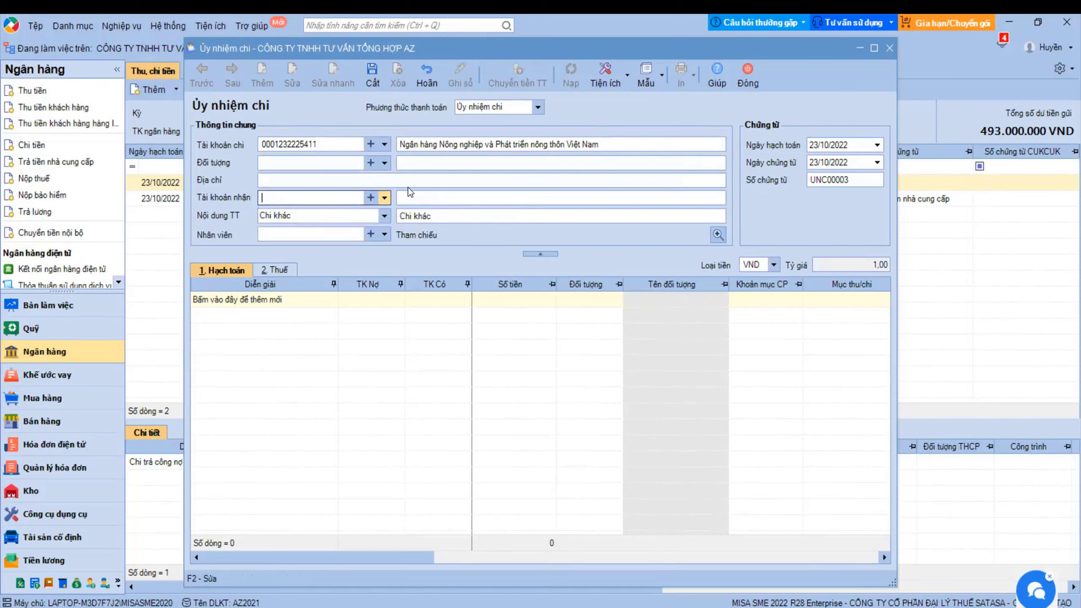
pyautogui.click(385, 162)
pyautogui.click(289, 192)
pyautogui.click(298, 301)
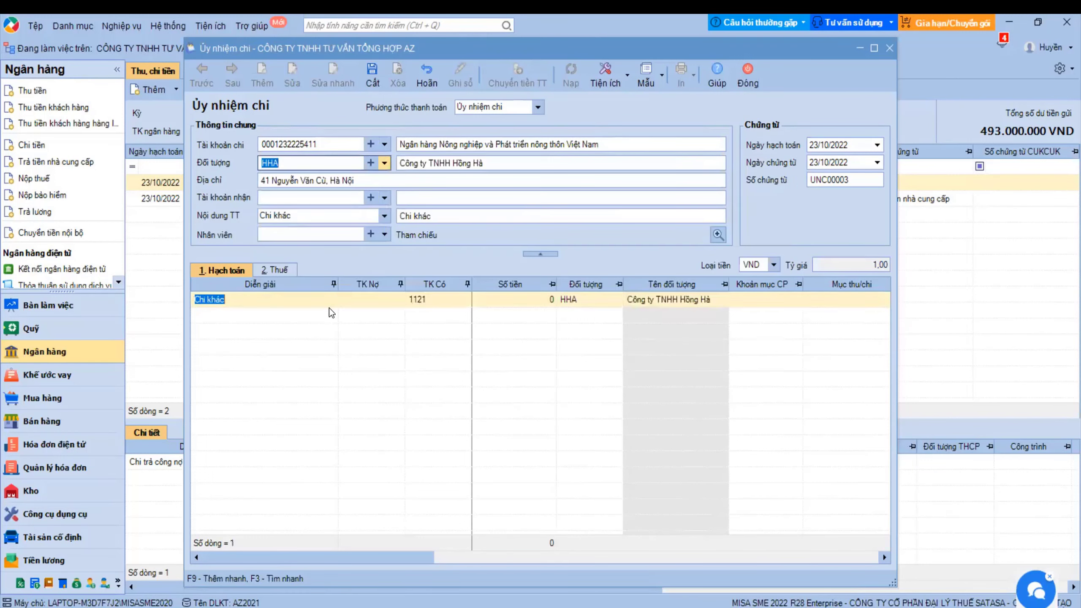
# - Enter debit account 331, amount 1.000.000 and payment content 'Chi công nợ'
pyautogui.click(365, 300)
pyautogui.write('331')
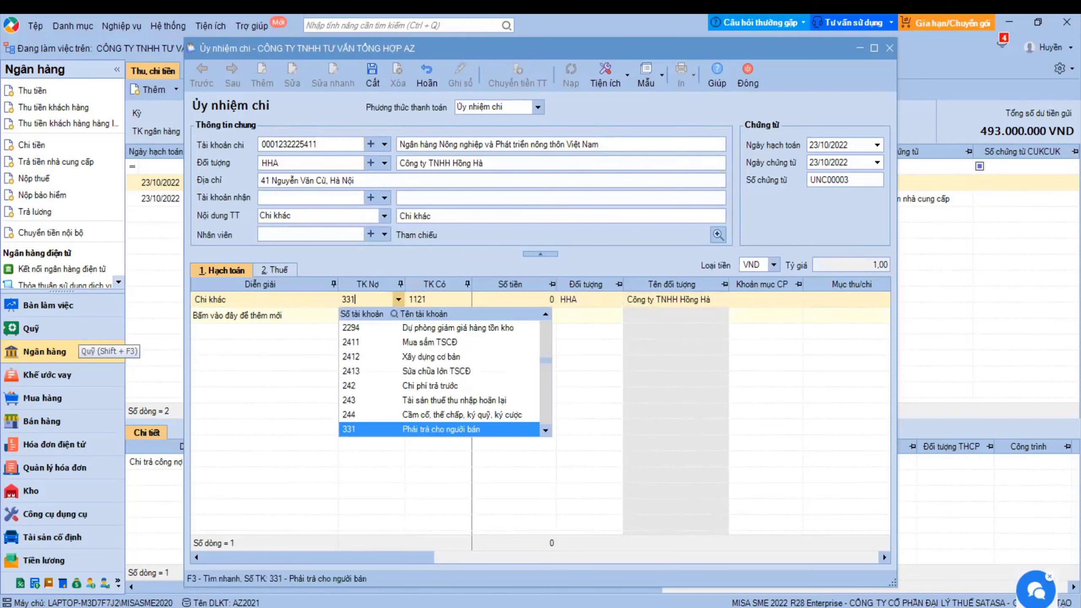
pyautogui.press('Tab')
pyautogui.press('Tab')
pyautogui.write('1.000.00')
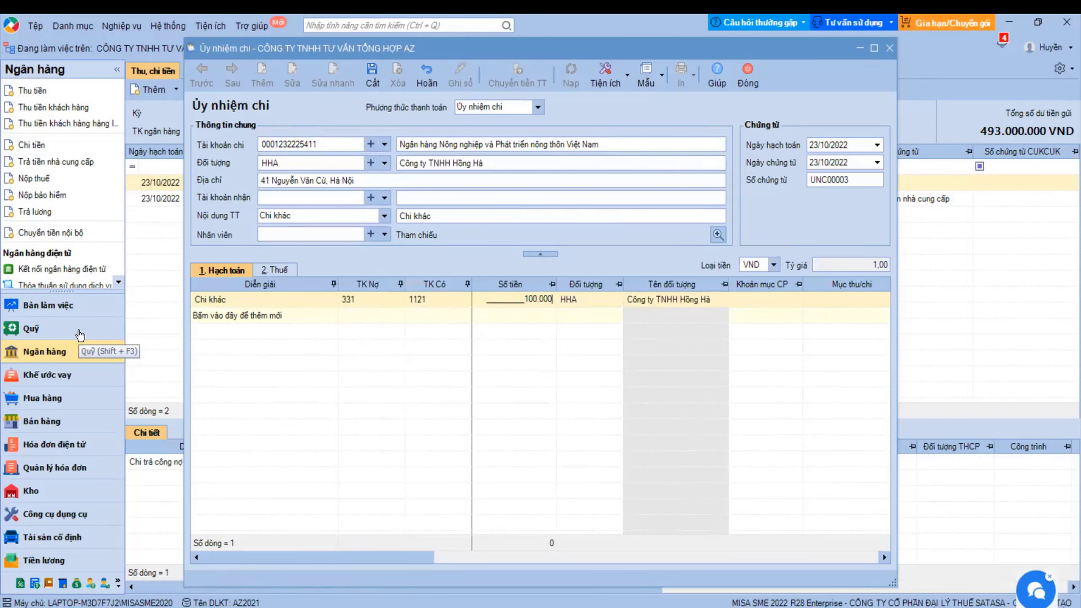
pyautogui.write('0')
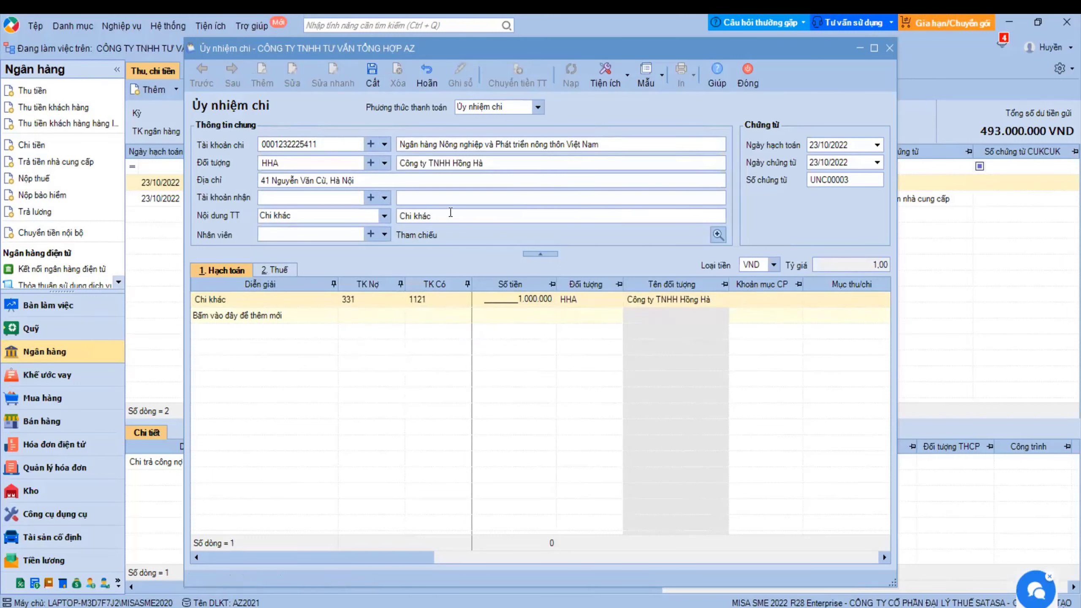
pyautogui.click(450, 213)
pyautogui.write('Chi công')
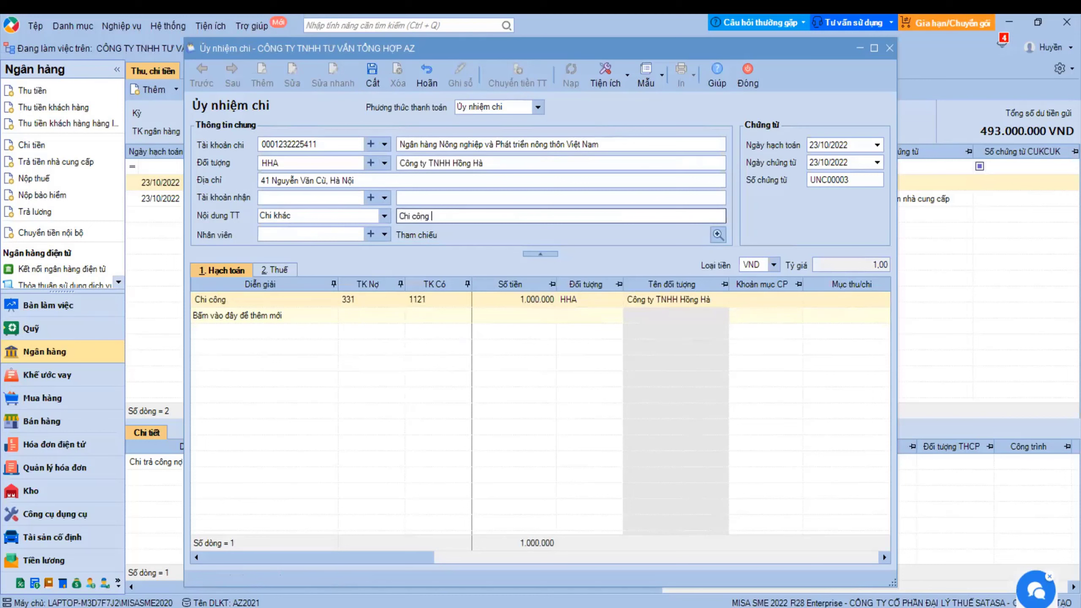
pyautogui.write(' nợ')
# - Save payment order UNC00003 and close the form
pyautogui.click(371, 77)
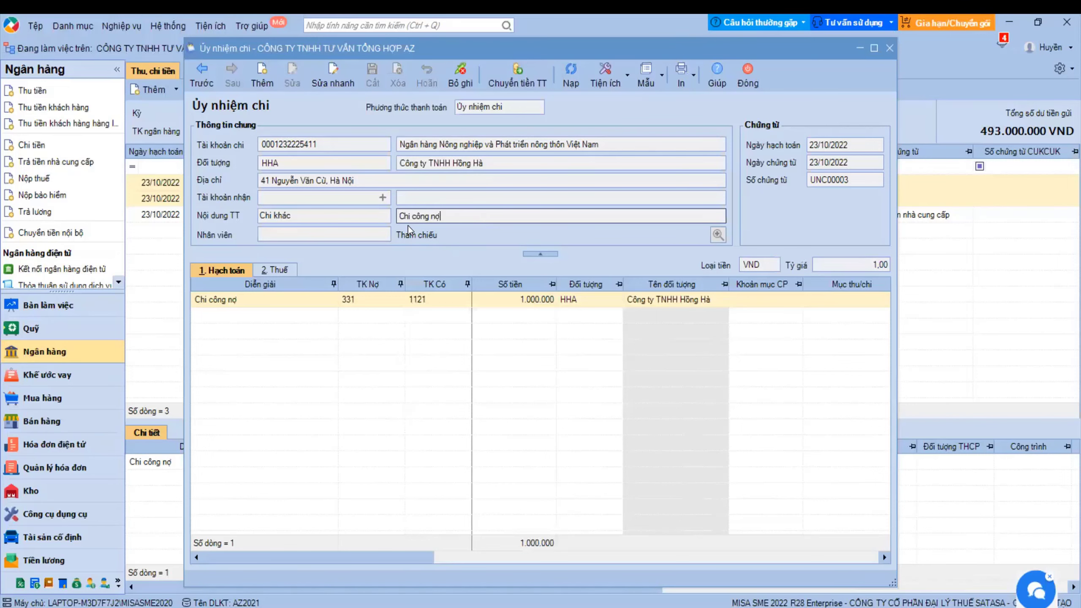
pyautogui.click(745, 83)
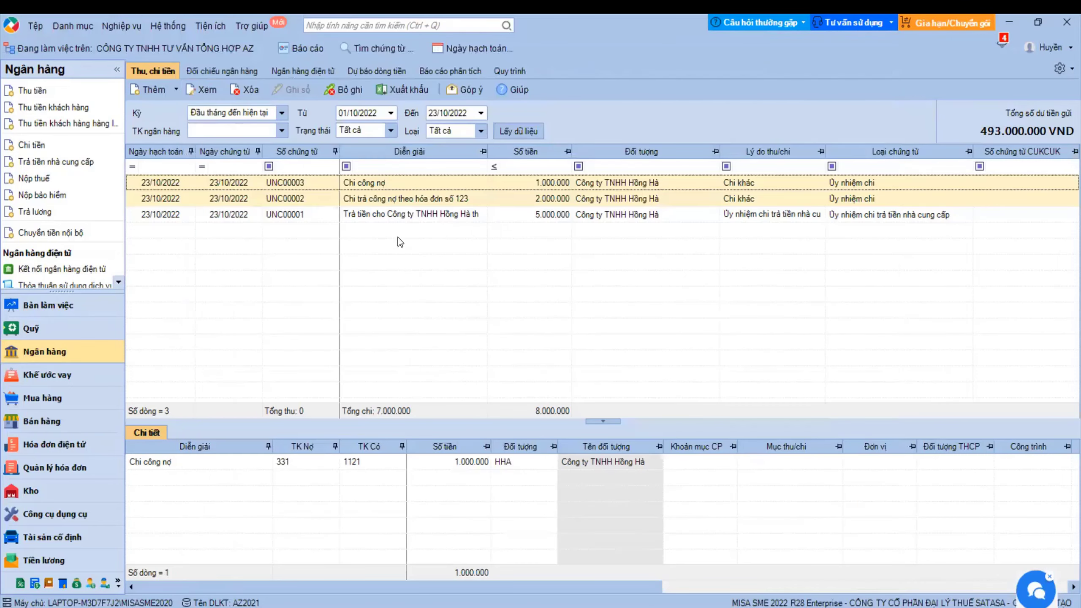
pyautogui.click(360, 173)
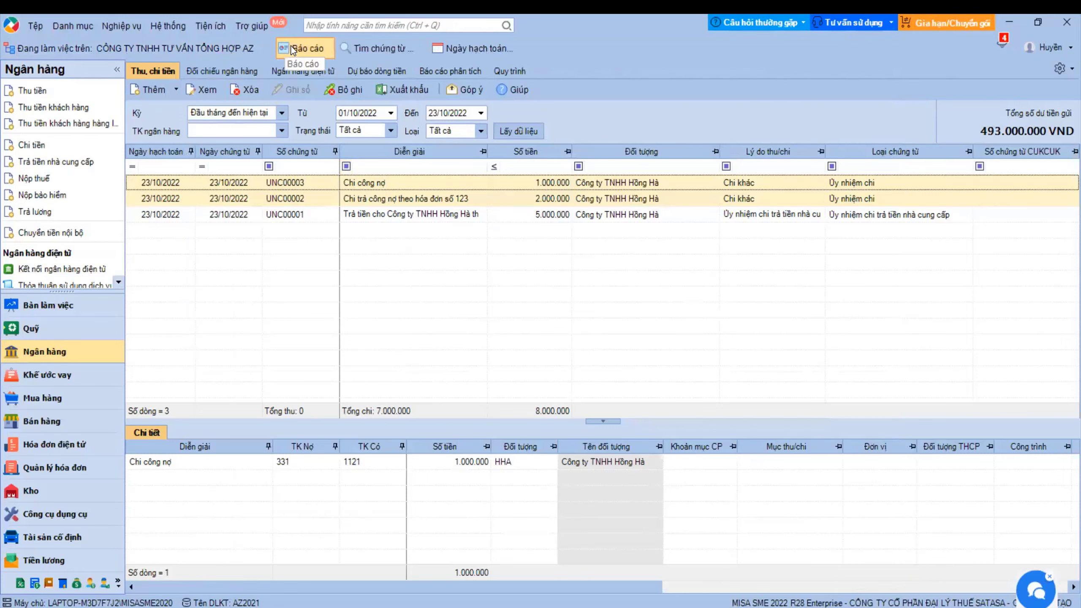
# - Run the Chi tiết công nợ phải trả theo hóa đơn report for HHA, showing 1.250.000 owed
pyautogui.click(303, 48)
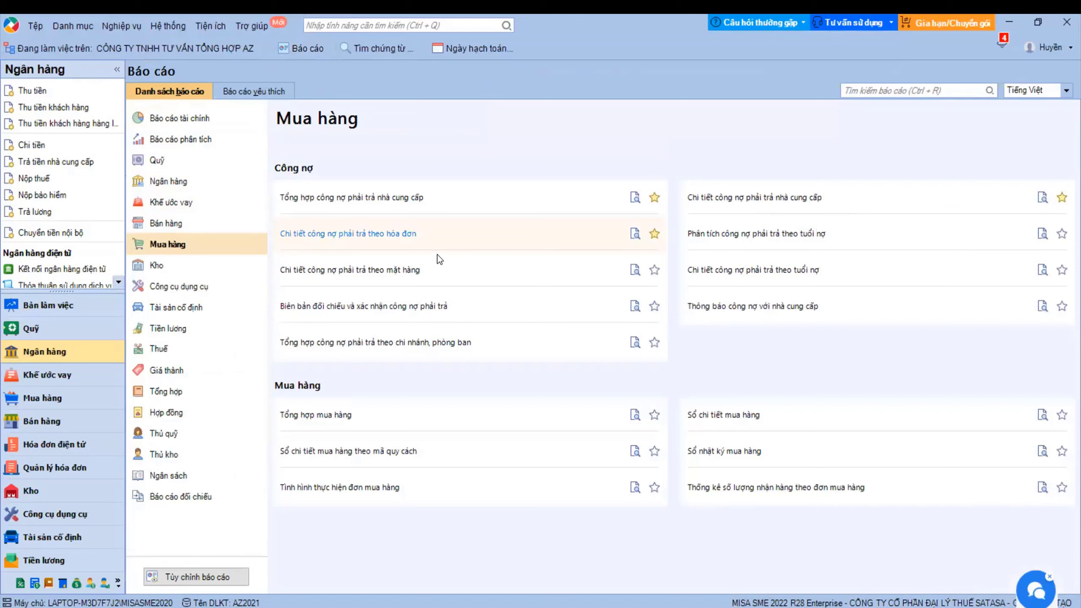
pyautogui.click(407, 245)
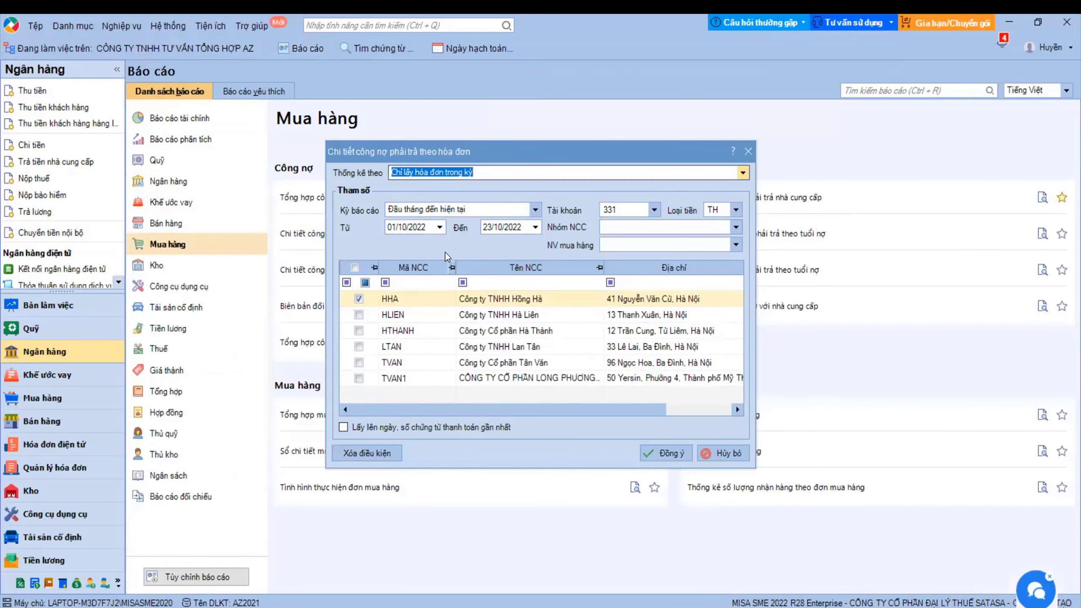
pyautogui.click(653, 452)
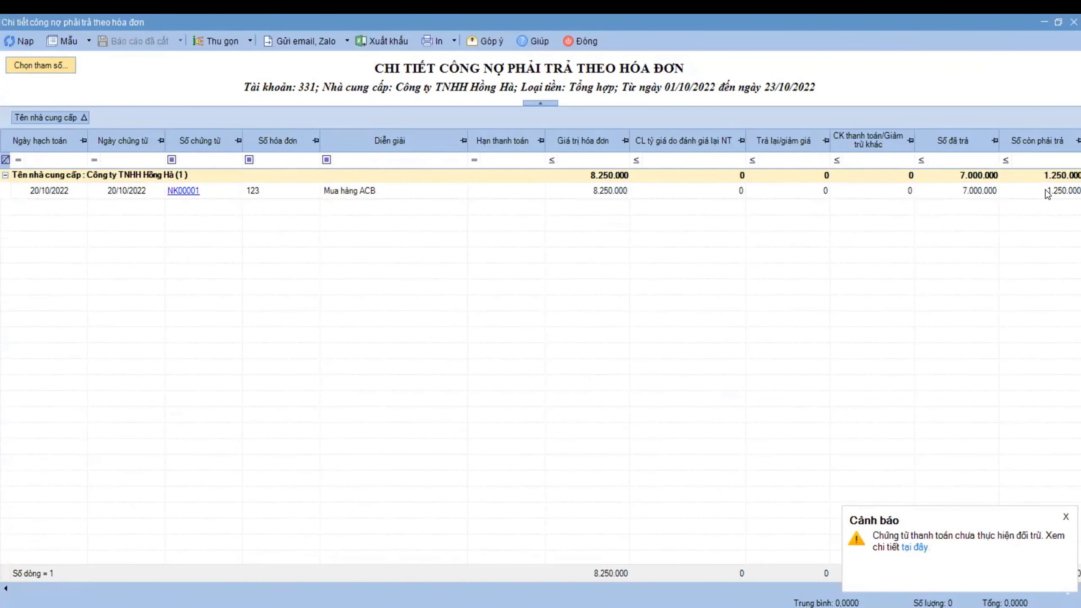
pyautogui.click(1046, 192)
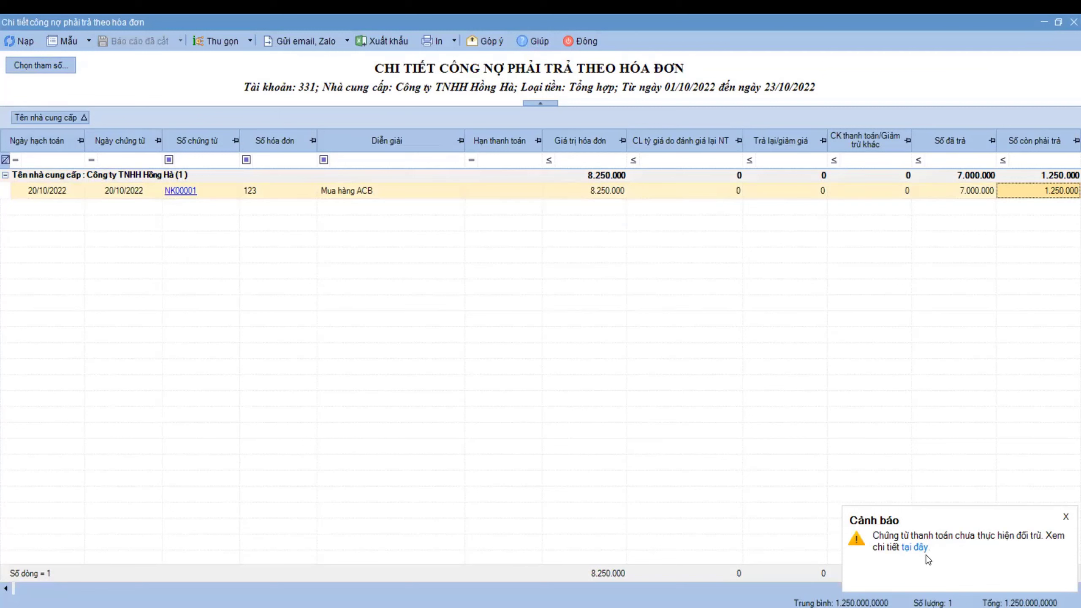
pyautogui.click(914, 548)
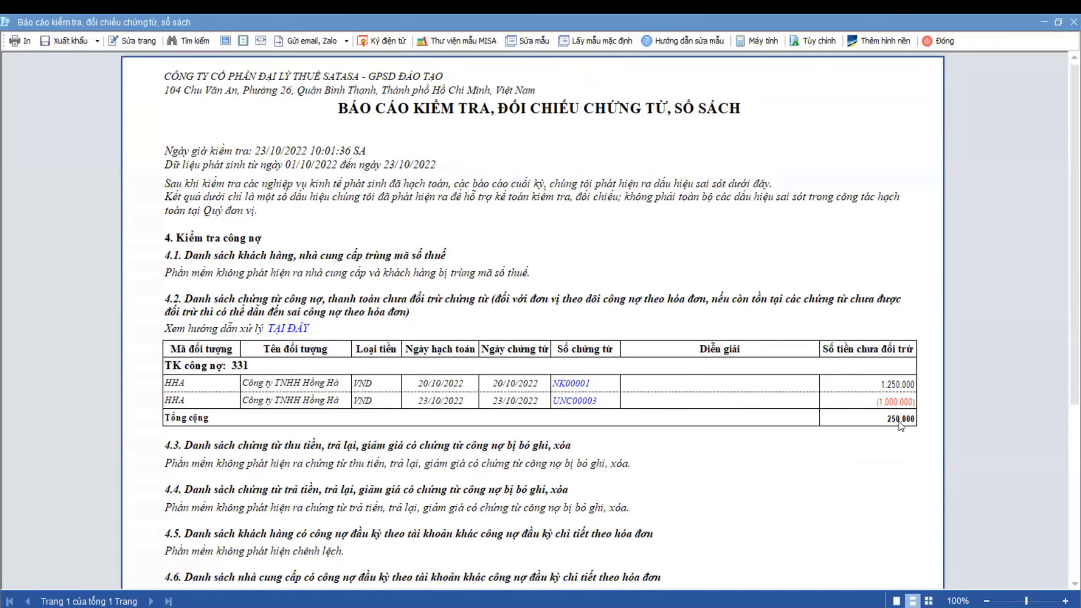
pyautogui.click(938, 40)
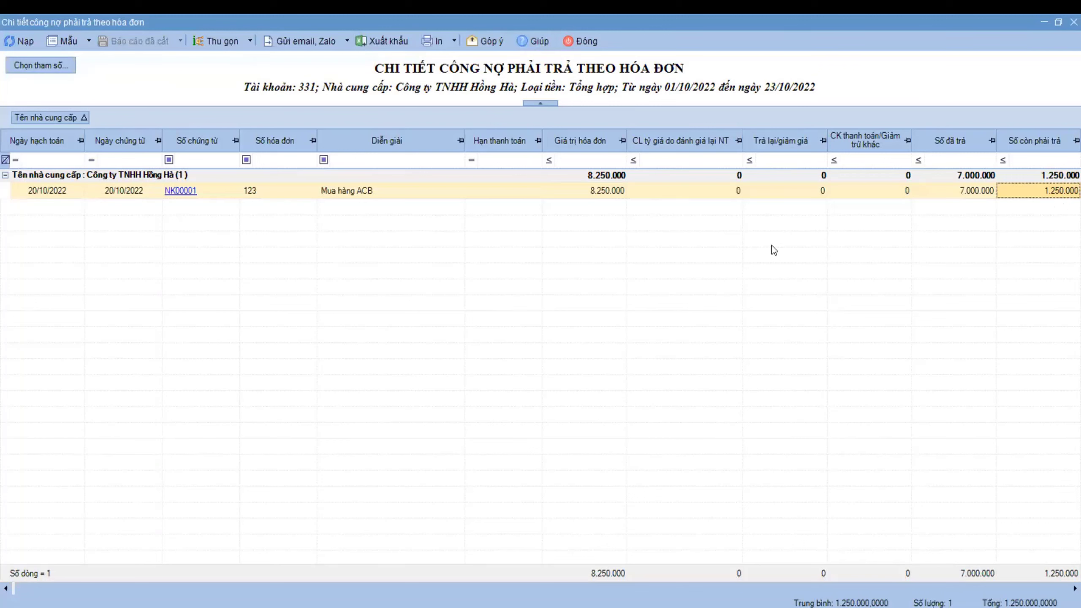
# - Close the payables report and open Mua hàng's Đối trừ chứng từ utility
pyautogui.click(586, 40)
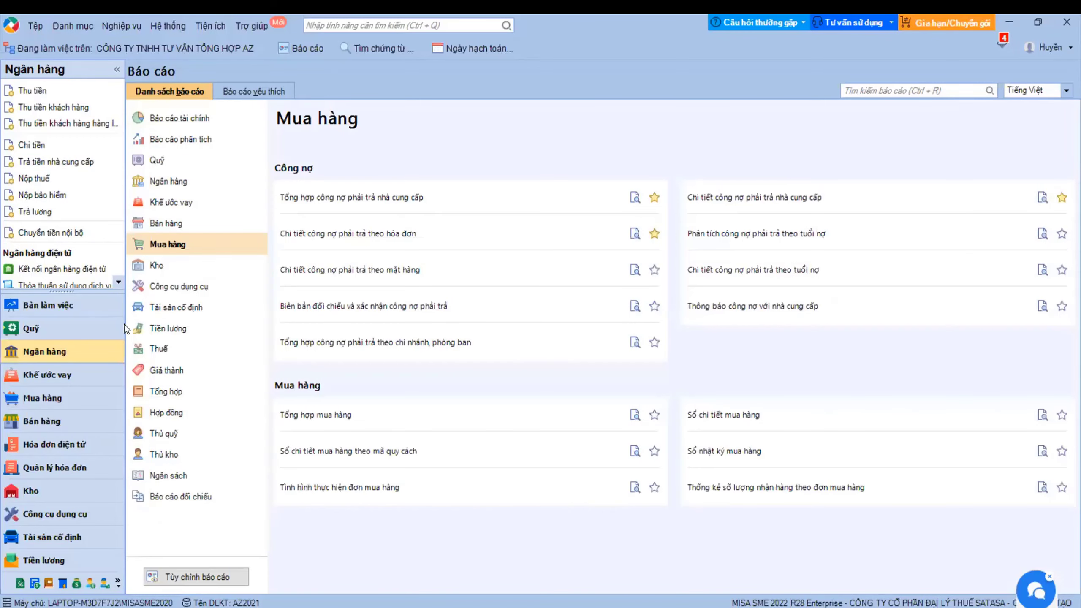
pyautogui.click(64, 400)
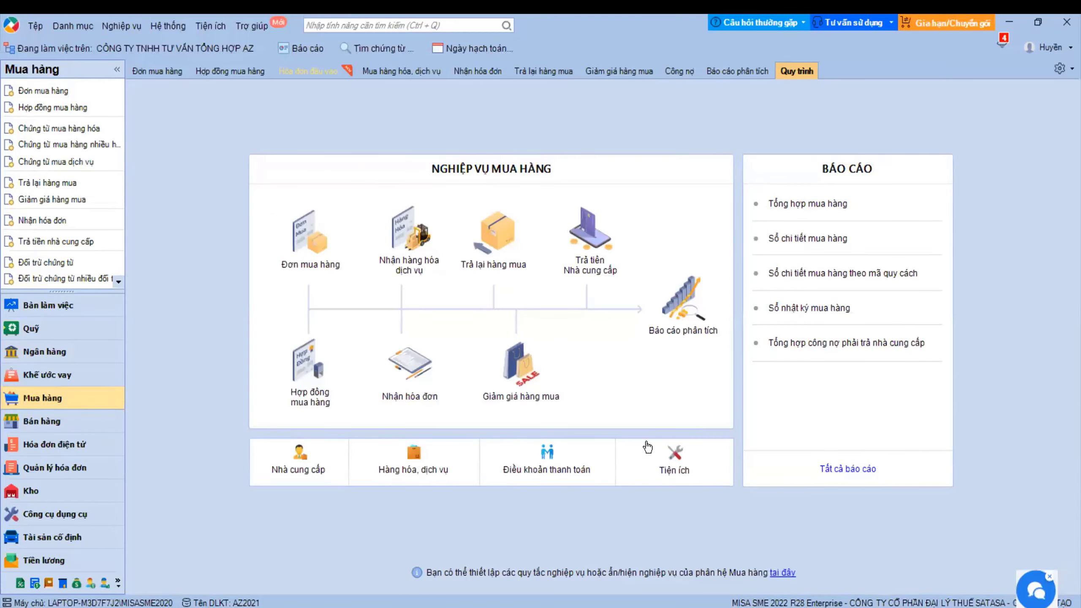
pyautogui.click(669, 463)
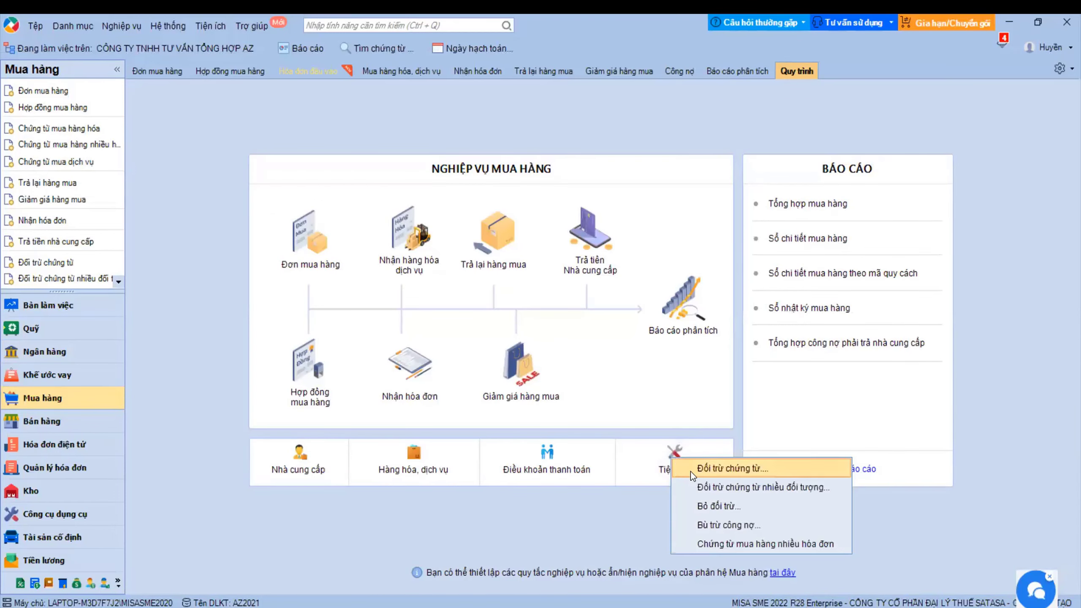
pyautogui.click(691, 471)
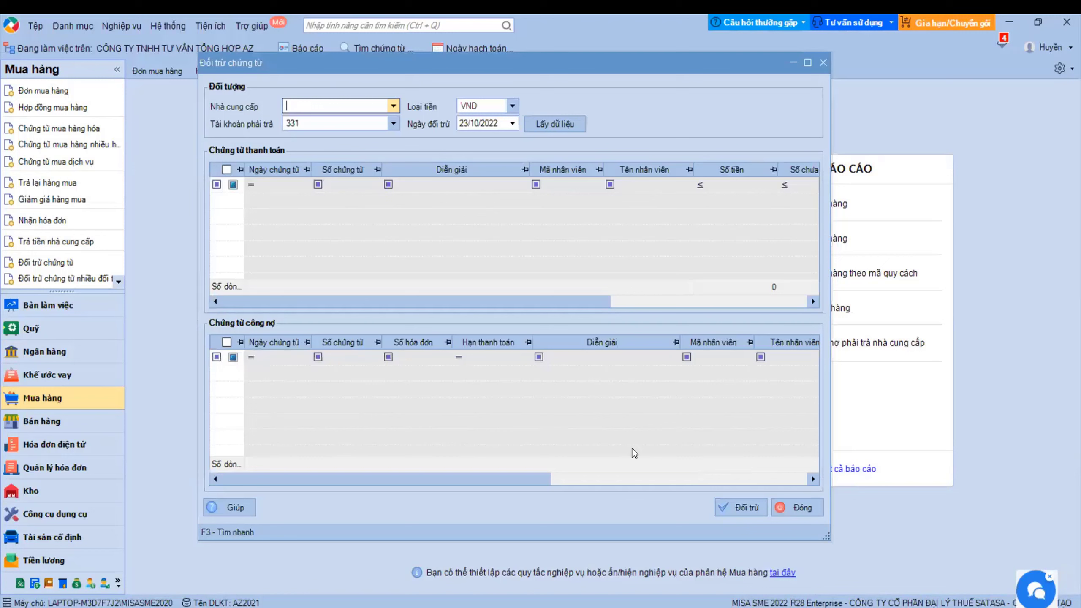
# - For supplier HHA, offset payment UNC00003's 1.000.000 against invoice NK00001, then close the window
pyautogui.click(394, 105)
pyautogui.click(367, 130)
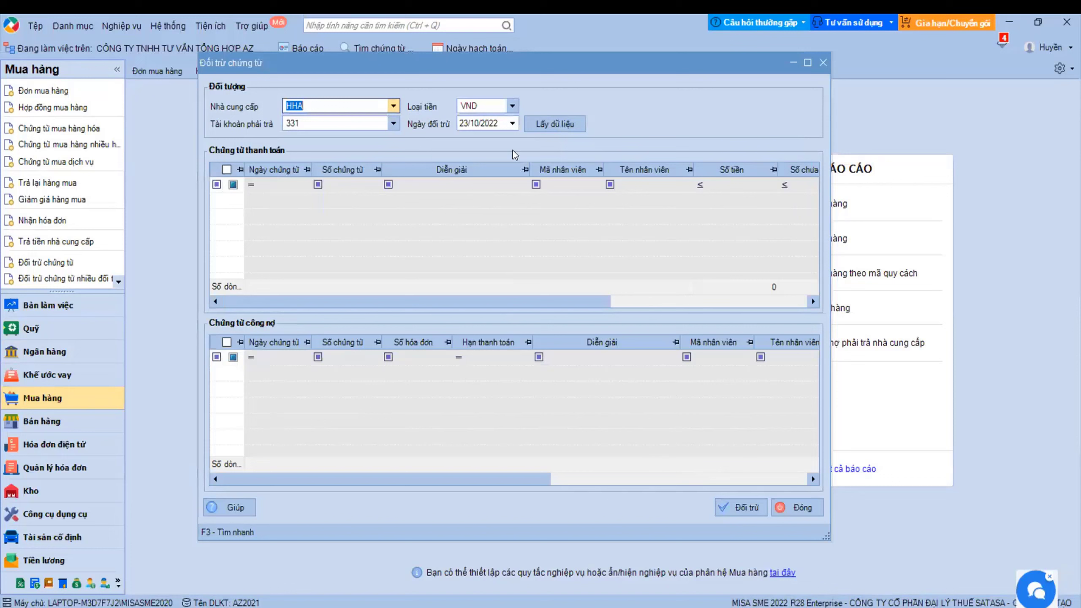
pyautogui.click(556, 124)
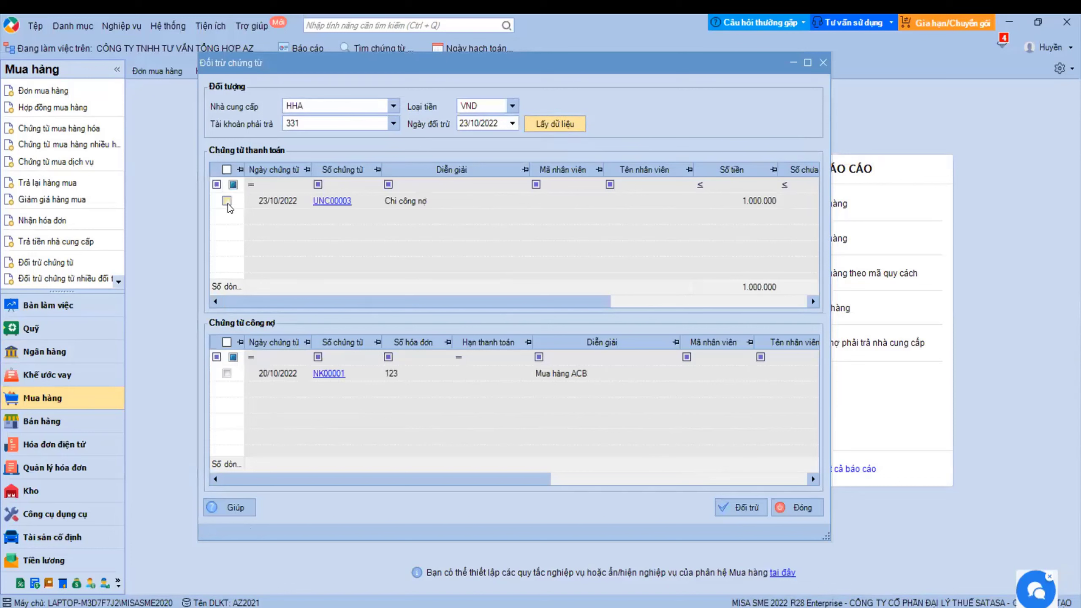
pyautogui.click(227, 201)
pyautogui.click(226, 373)
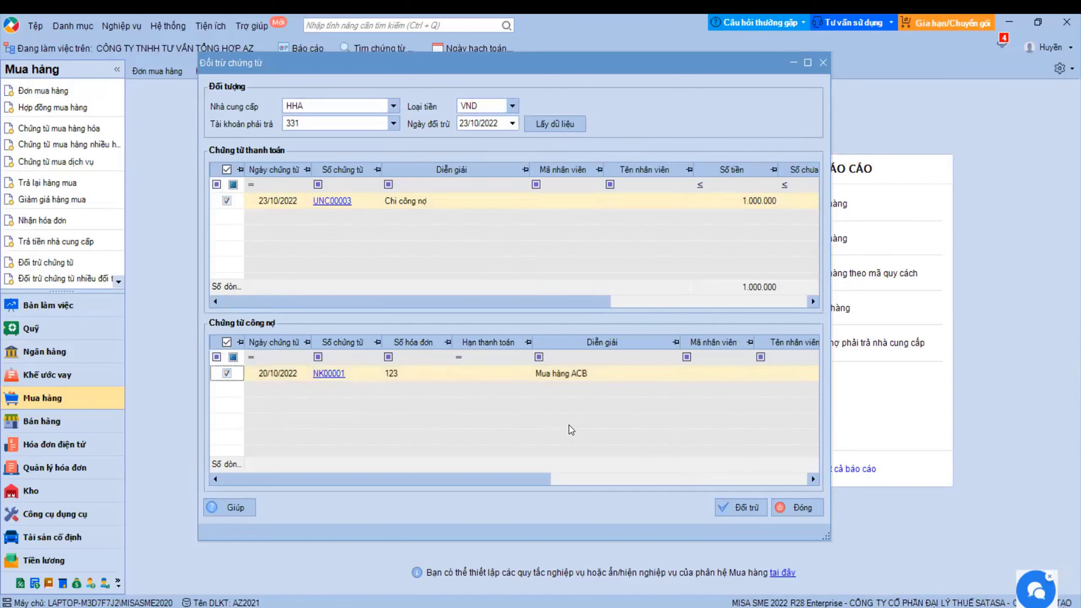
pyautogui.click(735, 511)
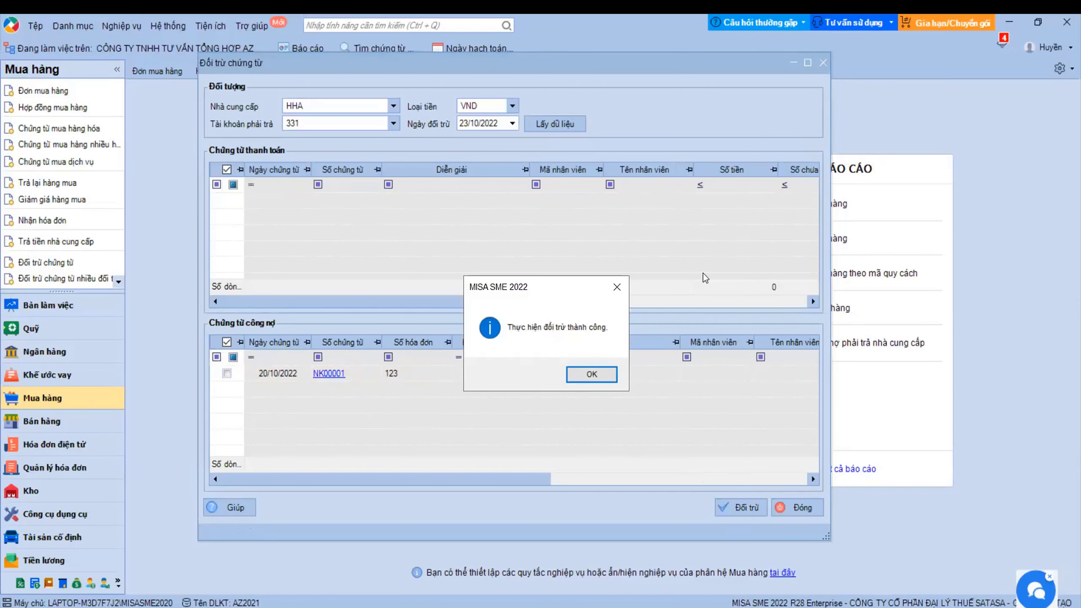
pyautogui.click(580, 372)
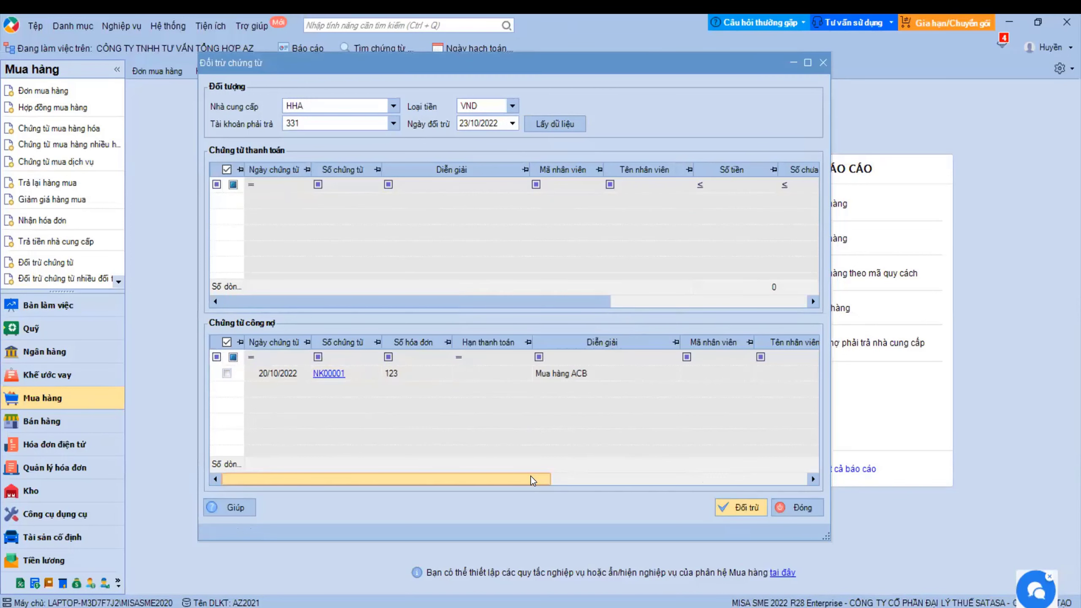
pyautogui.moveTo(531, 480); pyautogui.dragTo(711, 469)
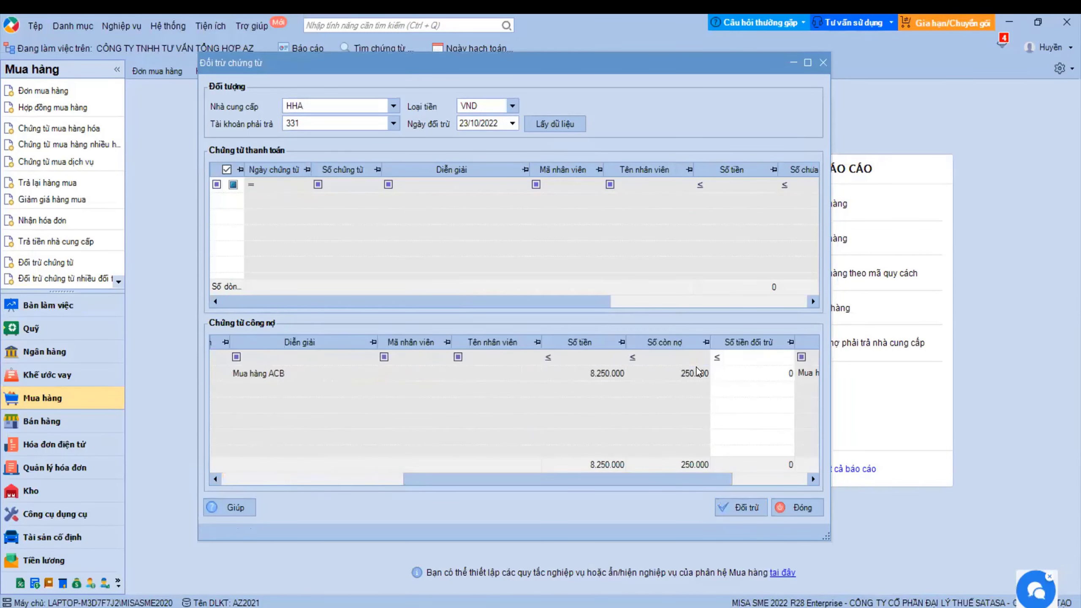
pyautogui.click(793, 515)
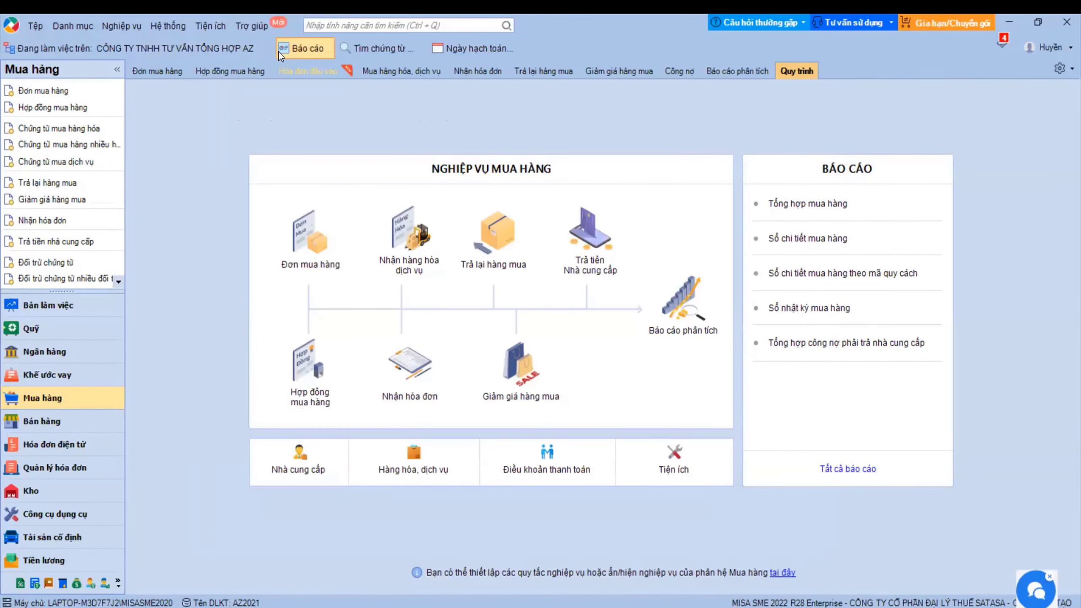
# - Rerun the Mua hàng by-invoice payables report for HHA, now showing 8.000.000 paid and 250.000 owed
pyautogui.click(279, 51)
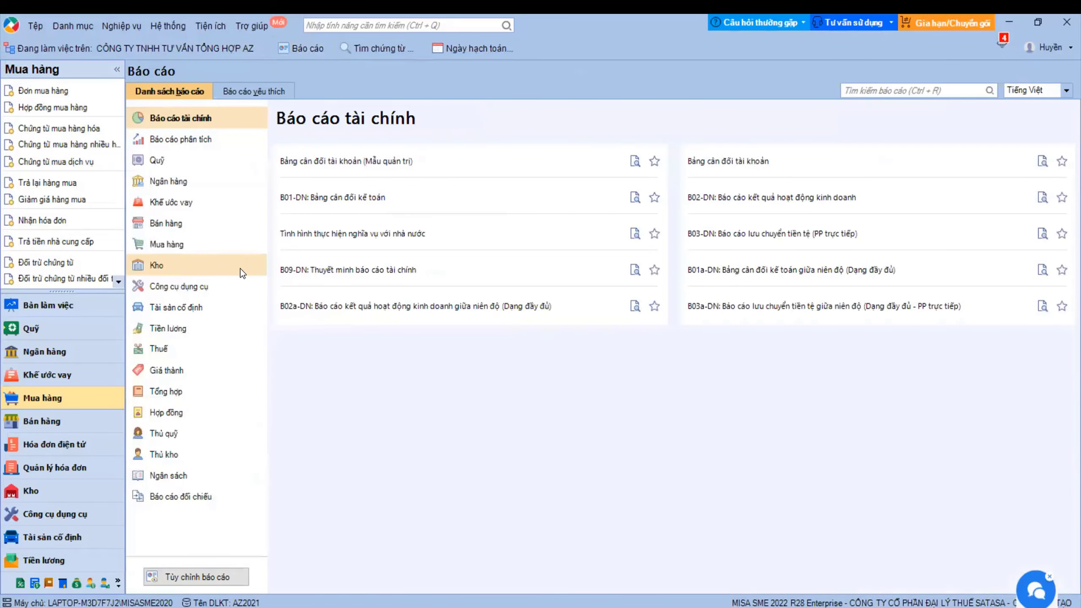
pyautogui.click(170, 244)
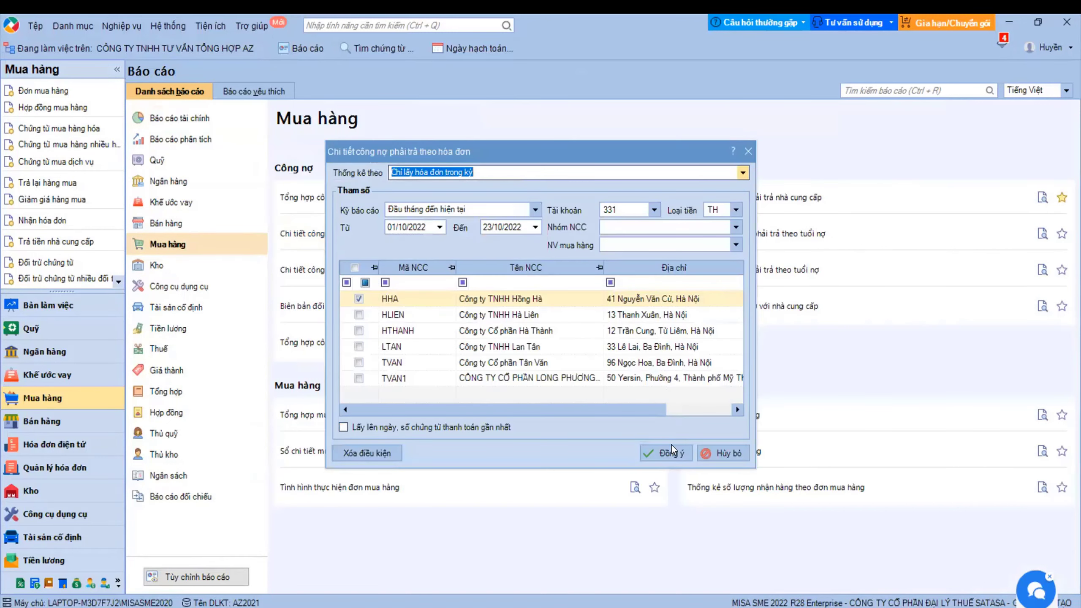
pyautogui.click(671, 447)
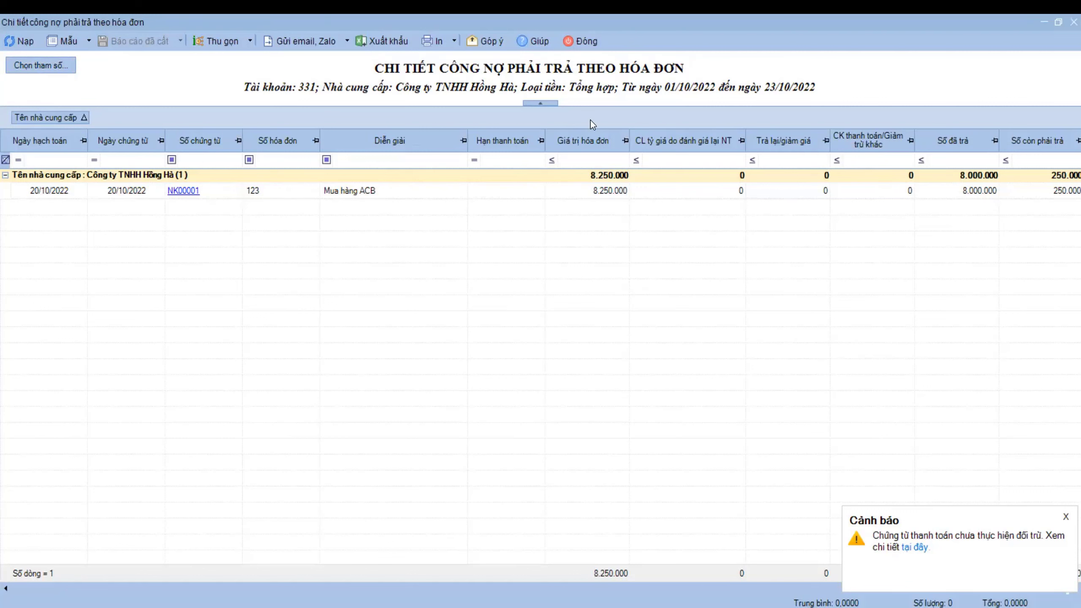
# - Review invoice NK00001's 8.000.000 paid and 250.000 owed, then close the report for Ngân hàng
pyautogui.click(579, 40)
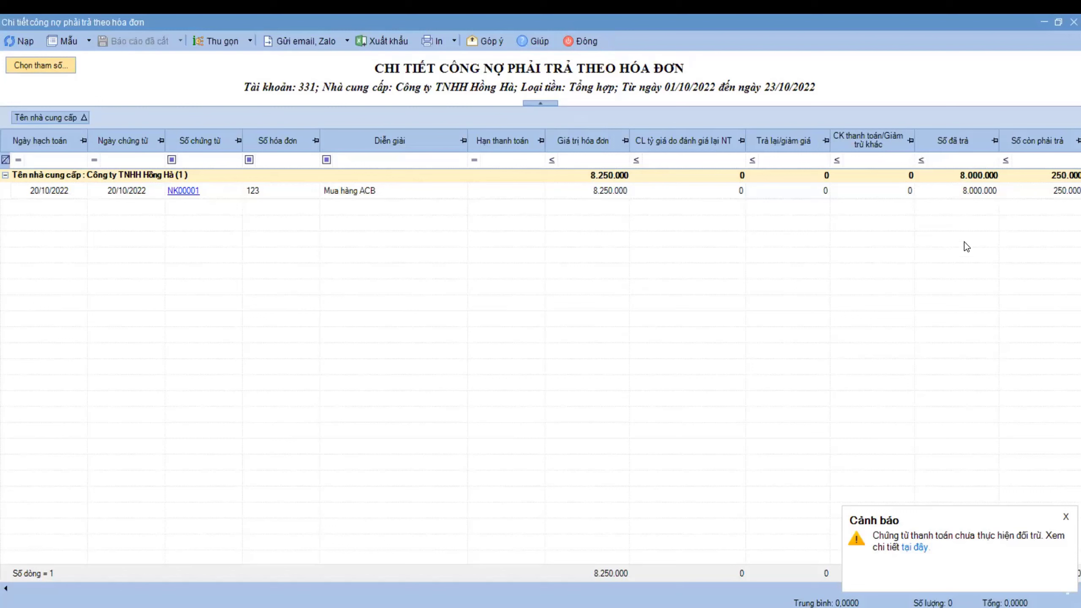
pyautogui.click(975, 191)
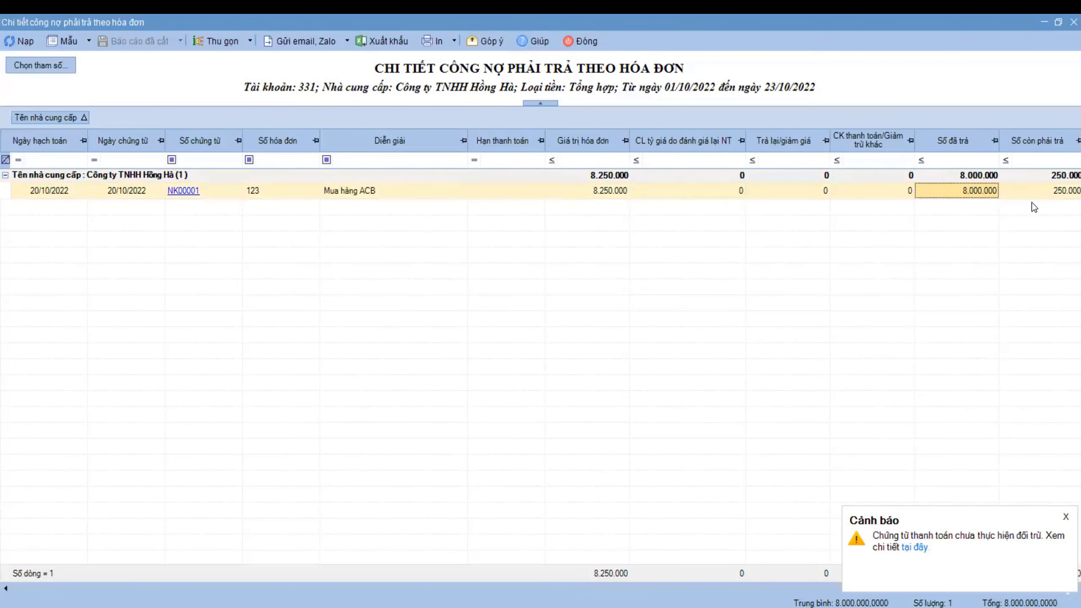
pyautogui.click(1042, 194)
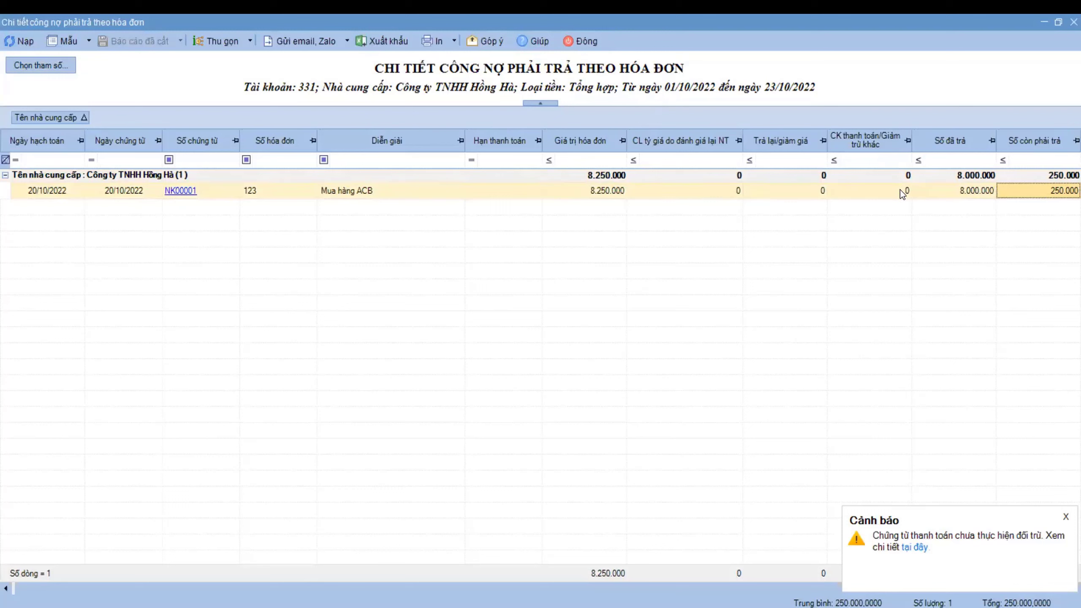
pyautogui.click(971, 198)
pyautogui.click(1046, 189)
pyautogui.click(180, 190)
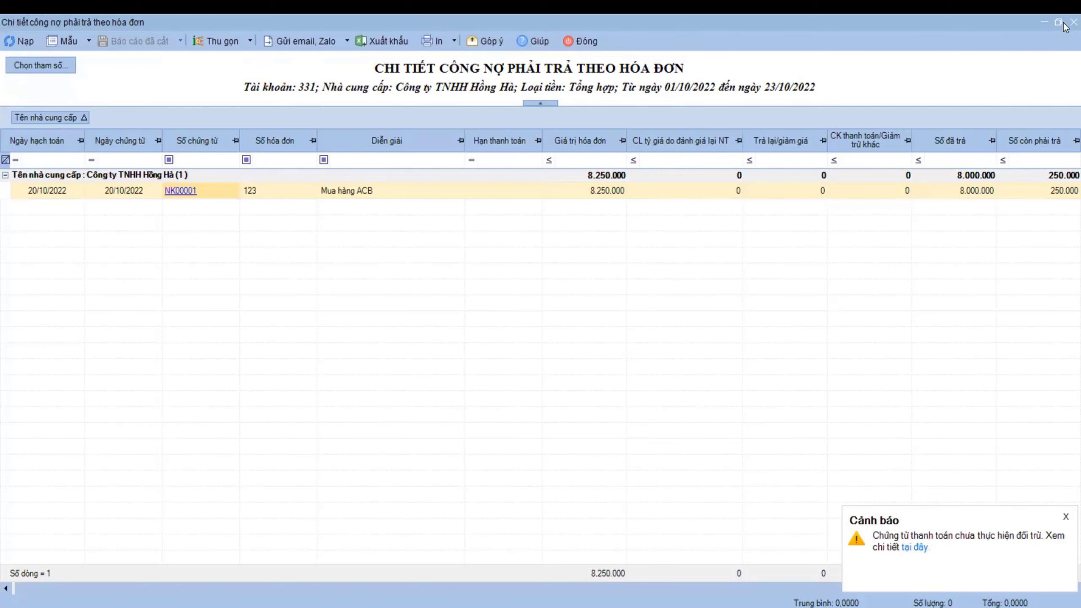
pyautogui.click(581, 41)
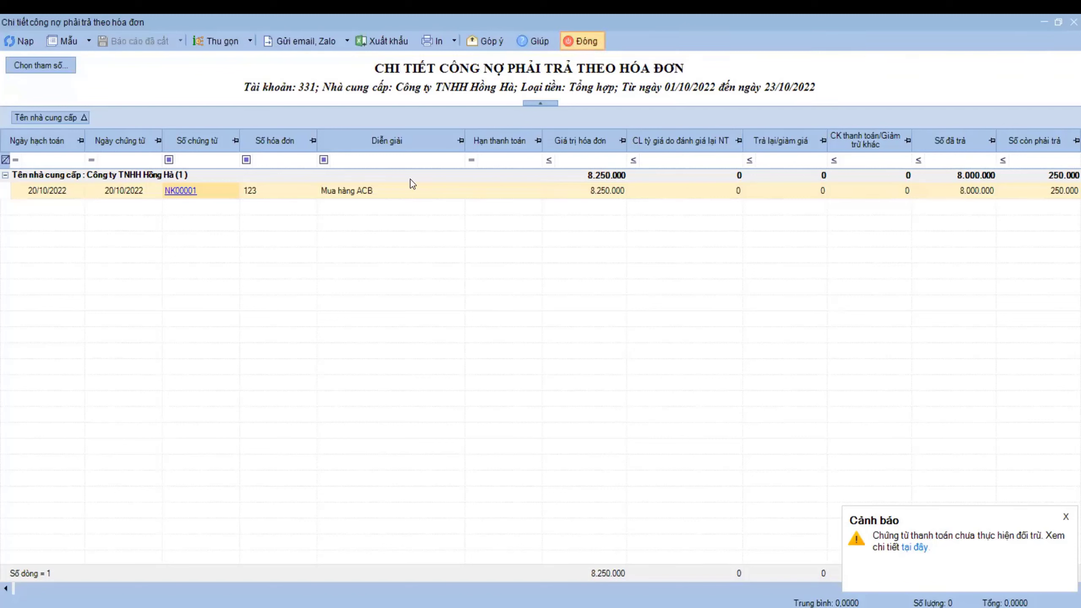
pyautogui.click(45, 352)
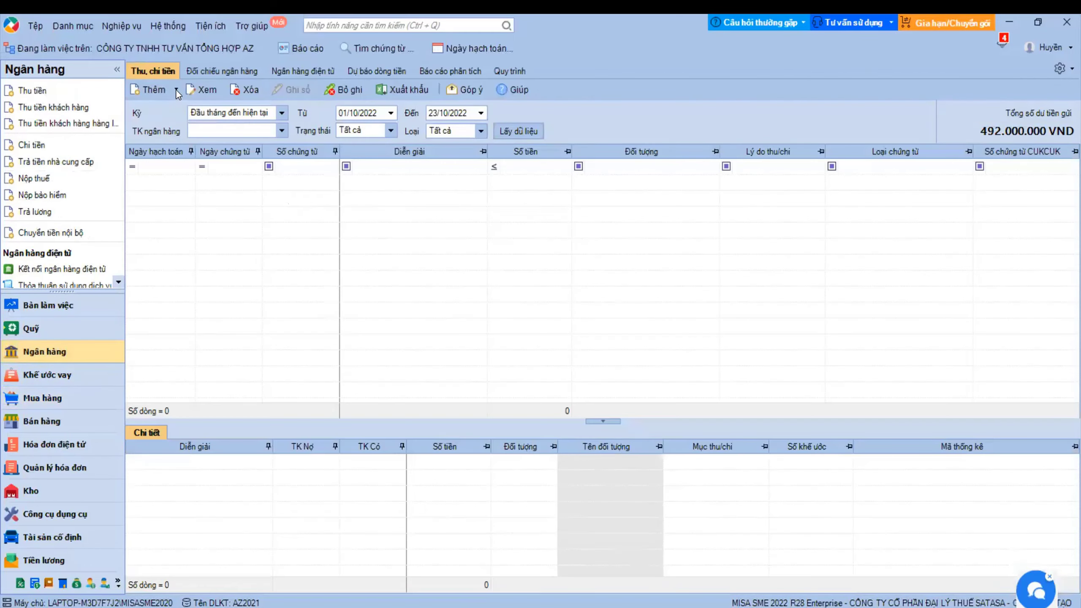
# - Browse the Mua hàng lists, then create Chi tiền payment order UNC00004 dated 23/10/2022 in Ngân hàng
pyautogui.click(176, 88)
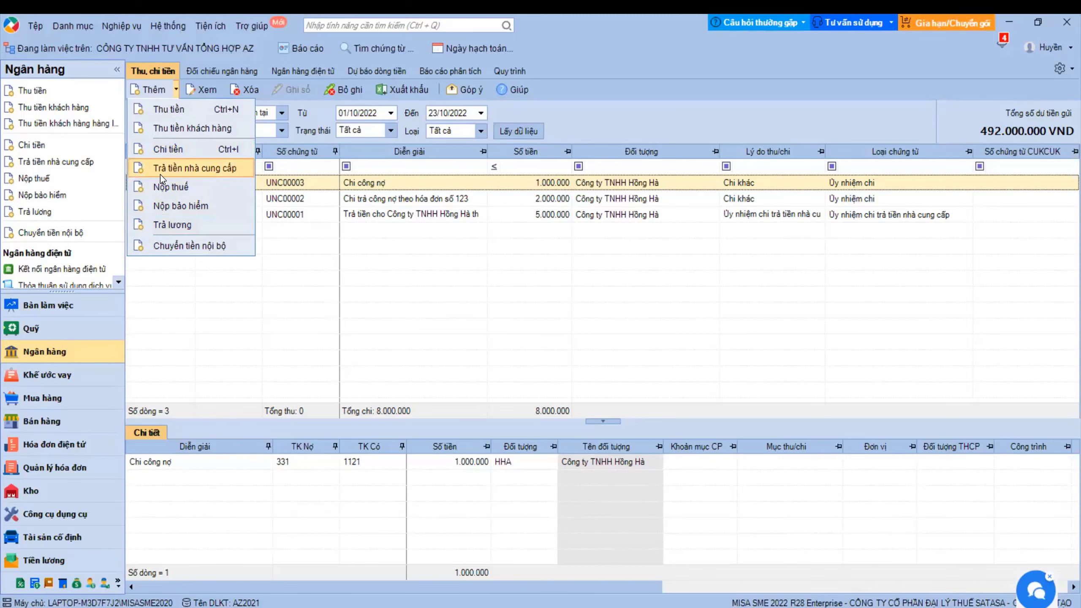
pyautogui.click(31, 400)
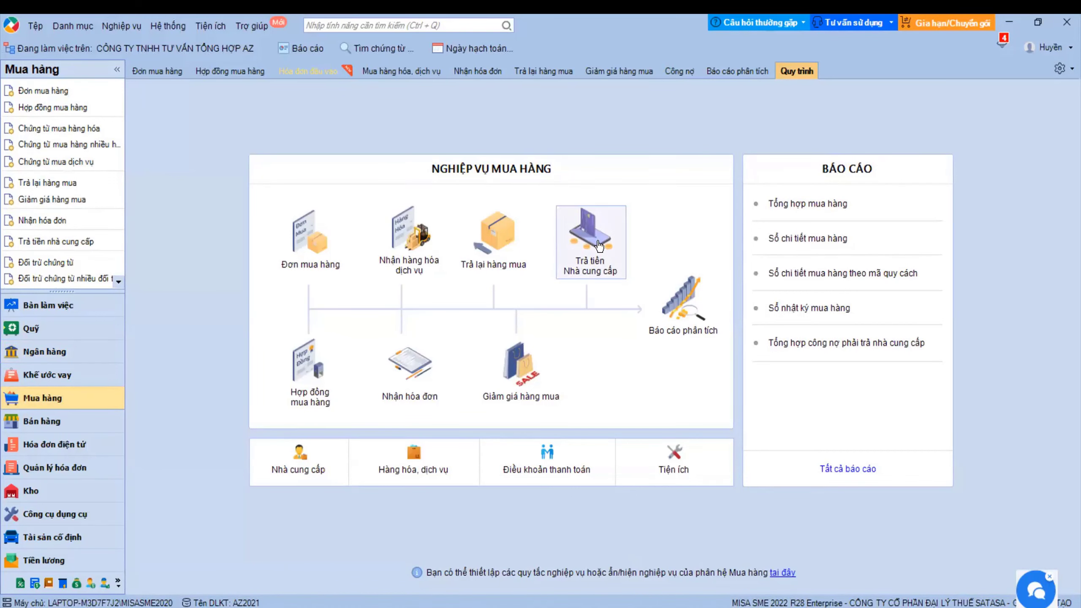
pyautogui.click(156, 71)
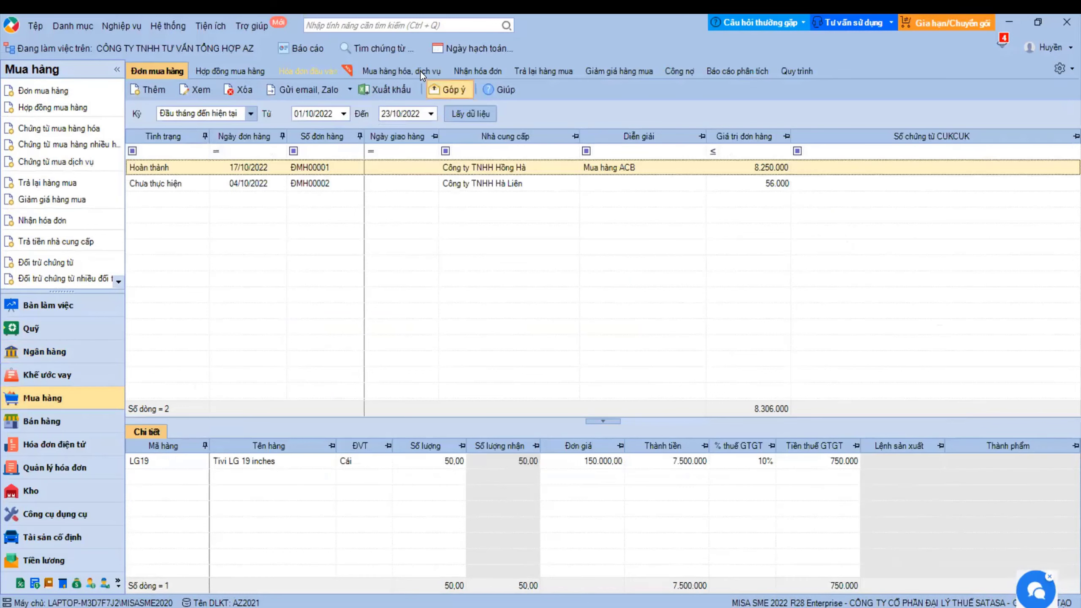
pyautogui.click(420, 71)
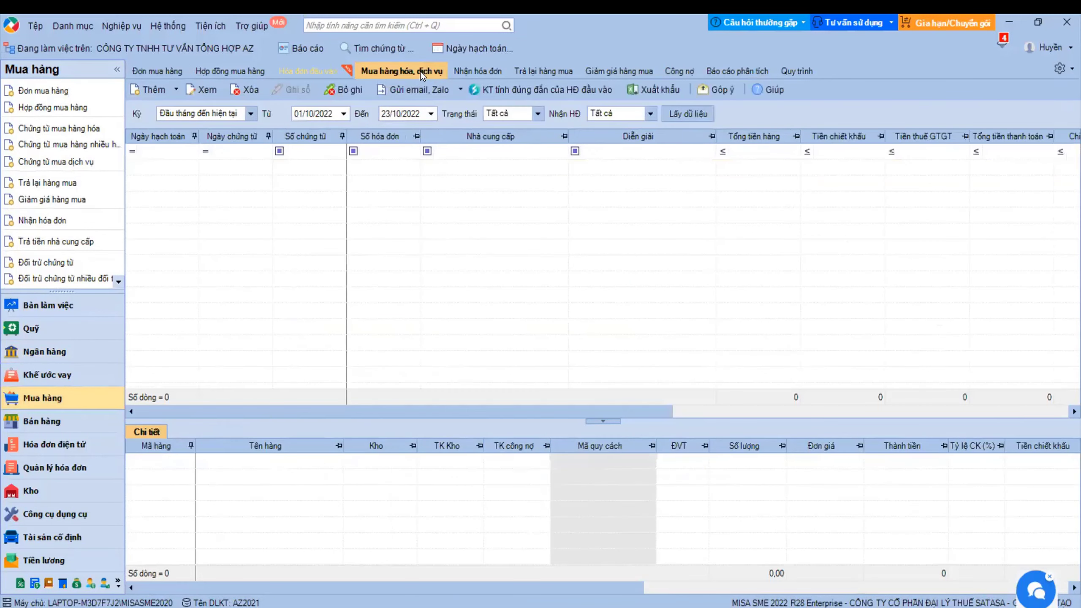
pyautogui.click(797, 71)
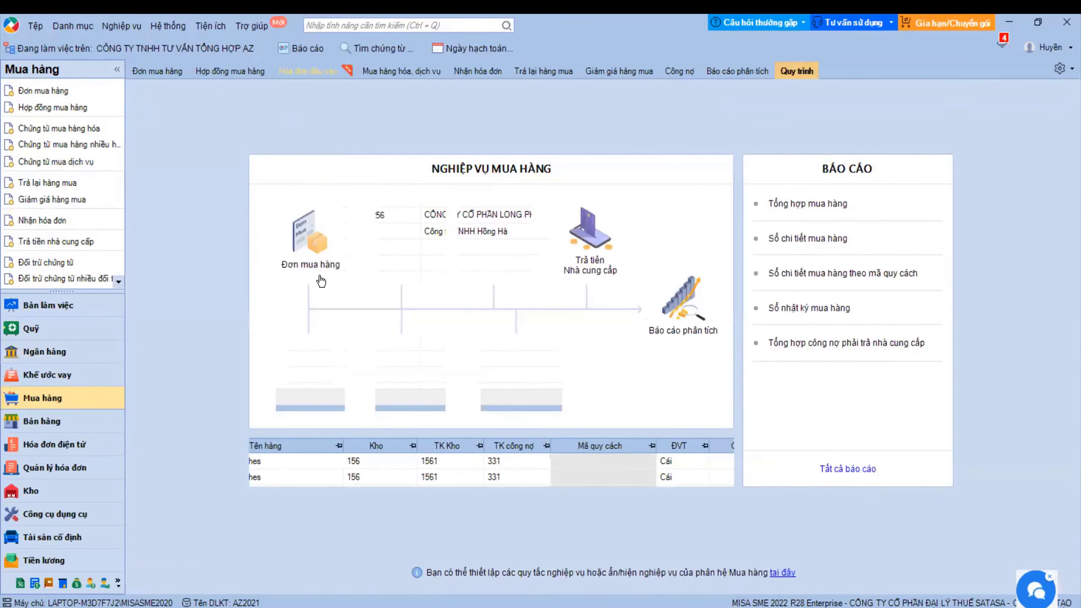
pyautogui.click(621, 247)
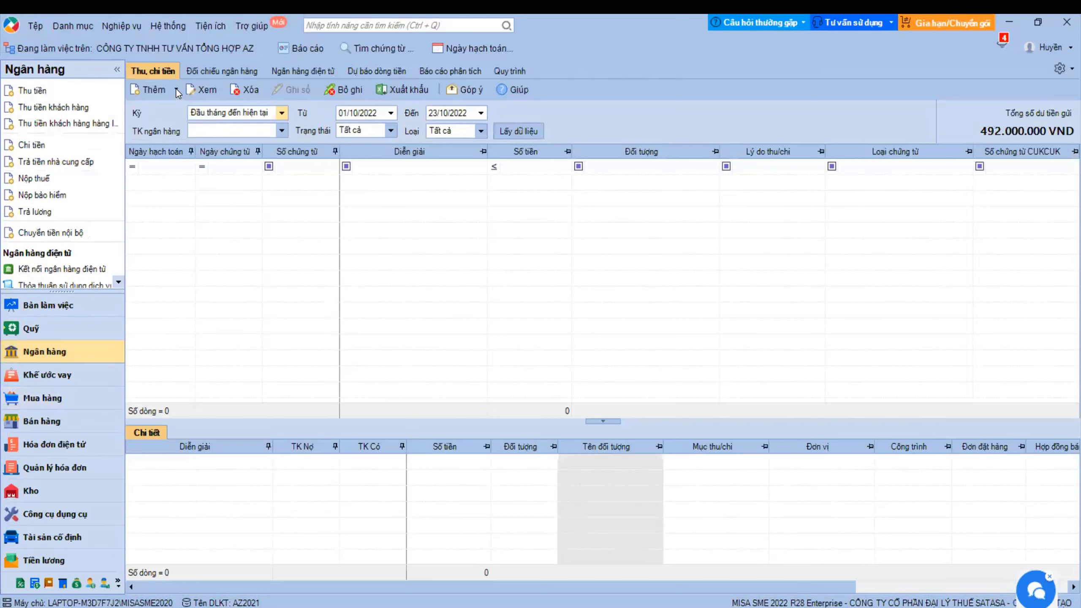
pyautogui.click(175, 91)
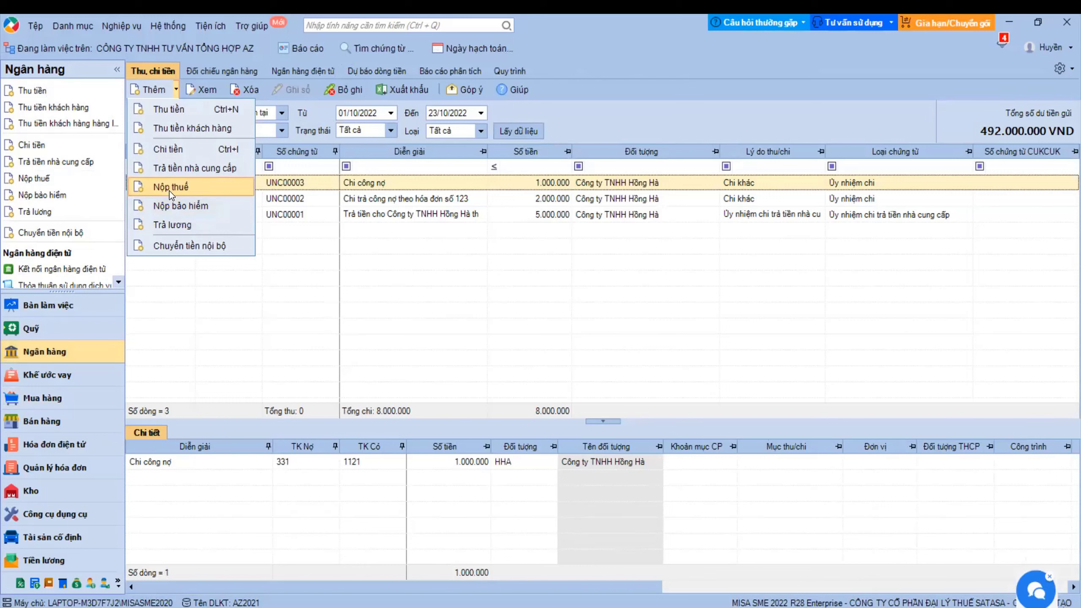
pyautogui.click(180, 150)
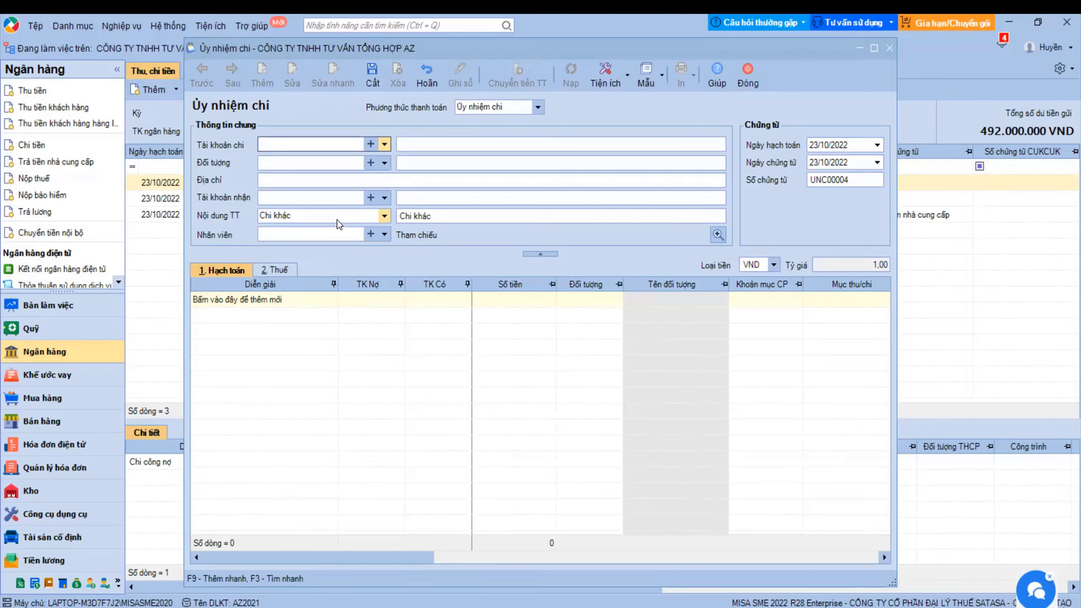
# - Pay from the Nông nghiệp và Phát triển nông thôn account, keeping Chi khác as content
pyautogui.click(384, 145)
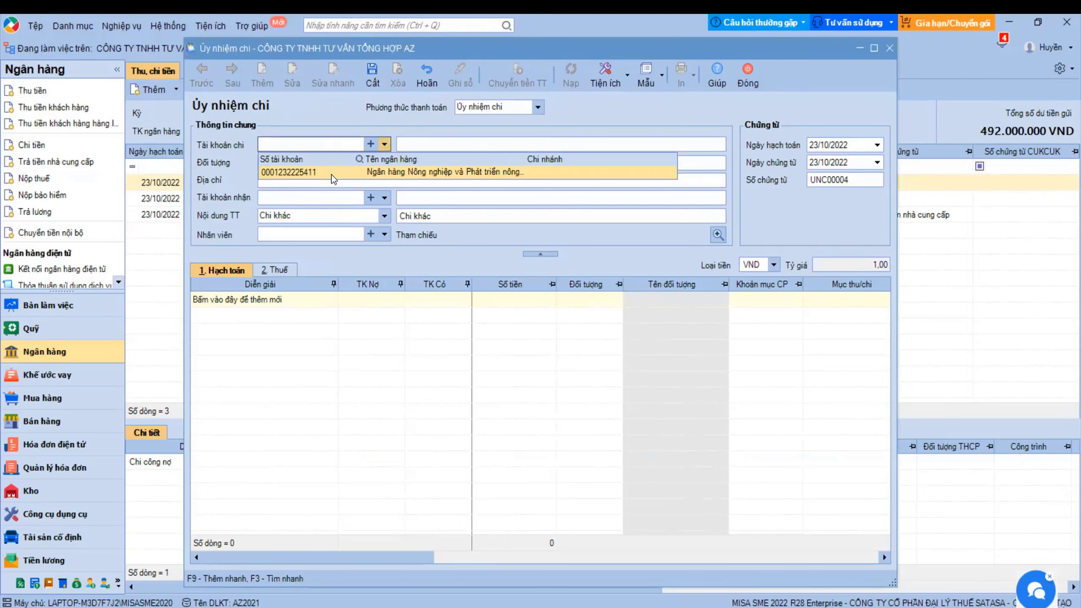
pyautogui.click(384, 170)
pyautogui.click(385, 217)
pyautogui.click(384, 218)
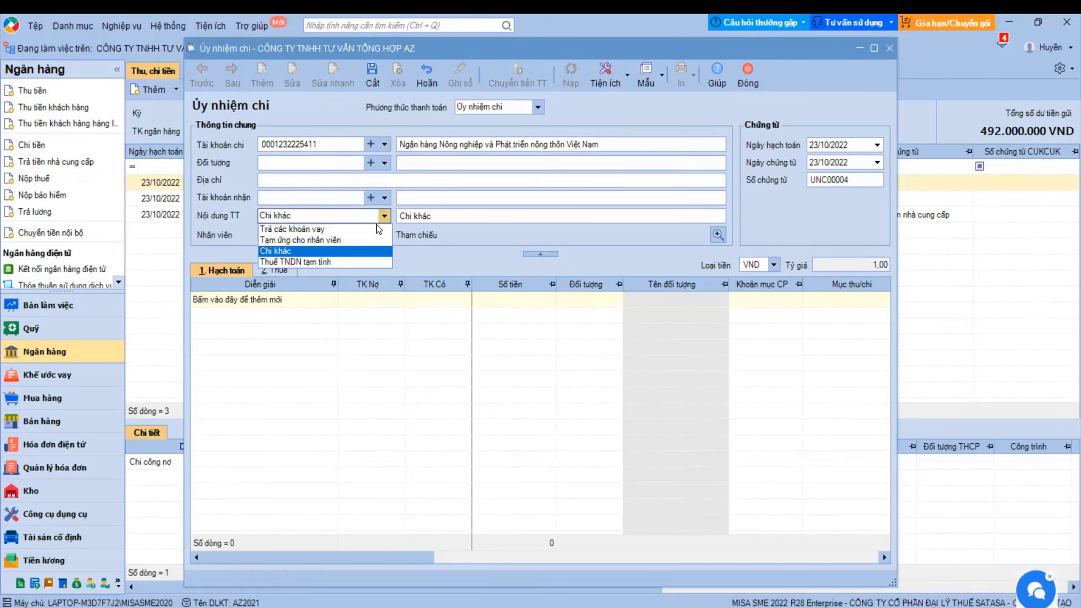
pyautogui.click(283, 253)
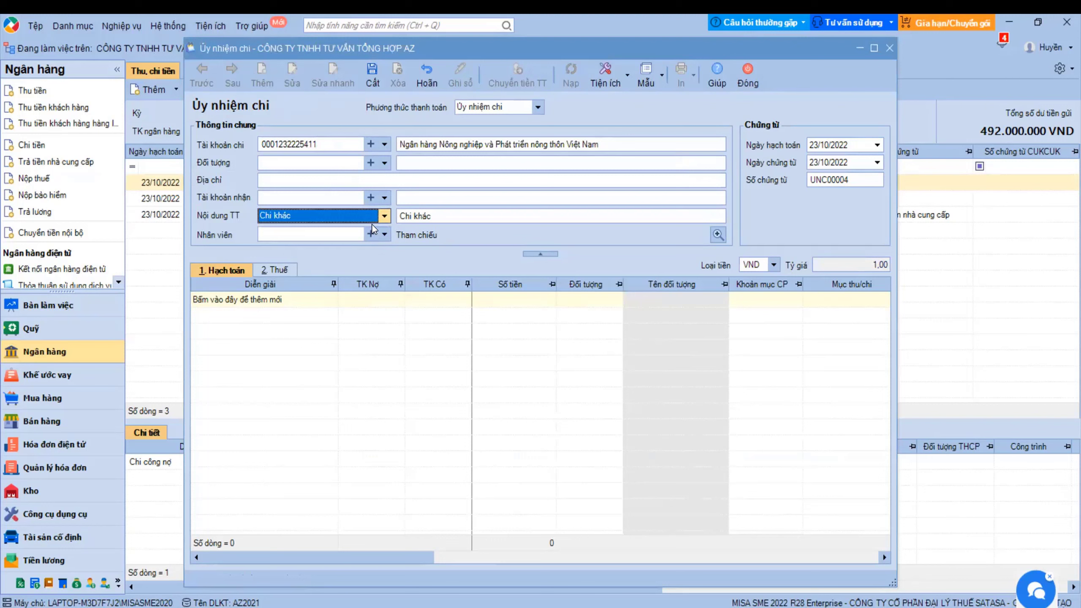
pyautogui.click(384, 216)
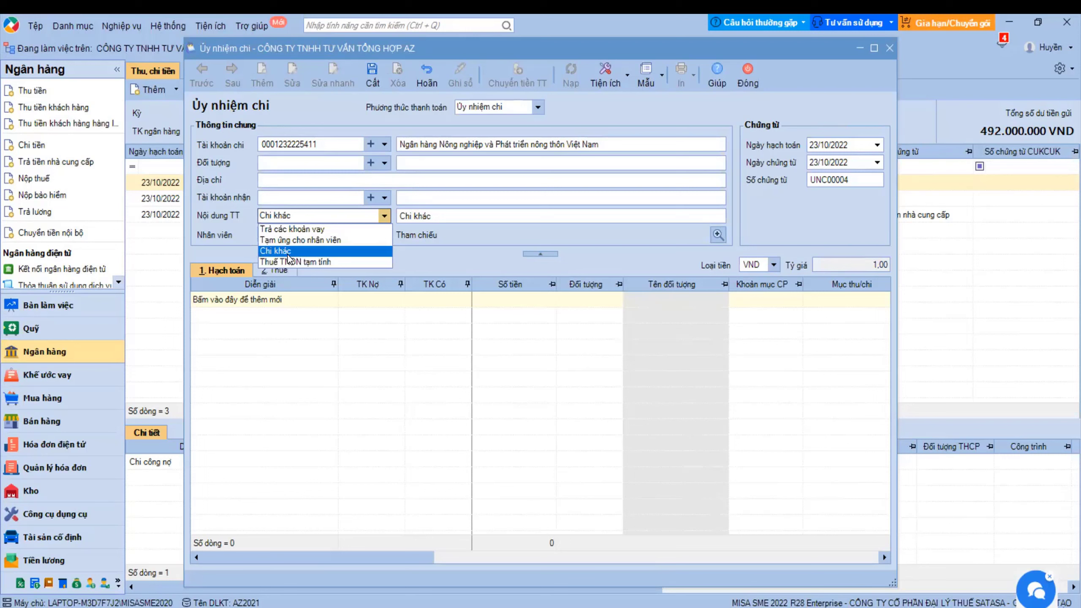
pyautogui.click(285, 252)
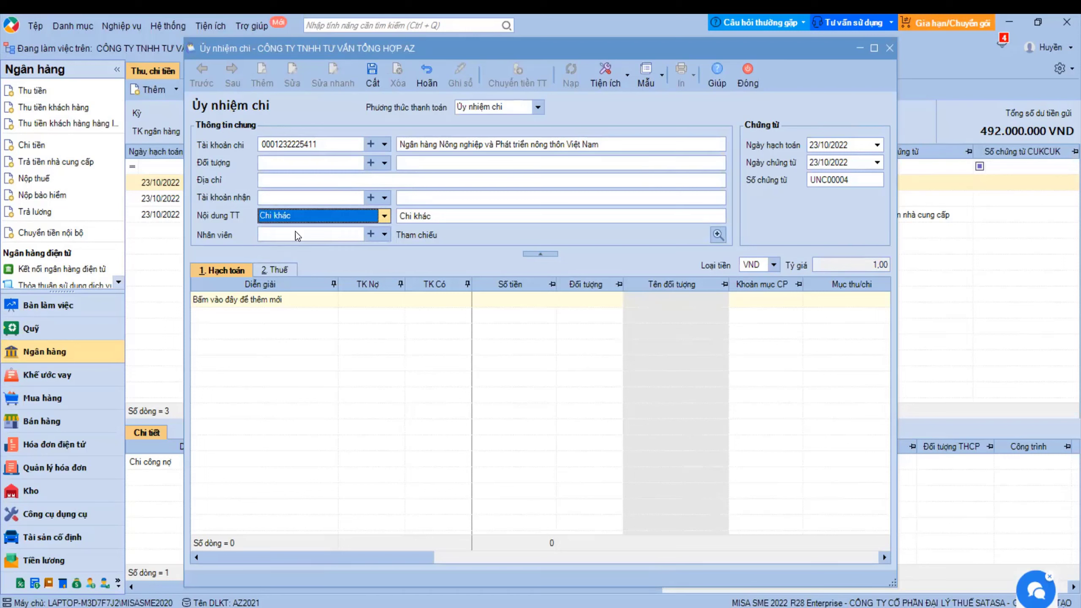
pyautogui.click(448, 217)
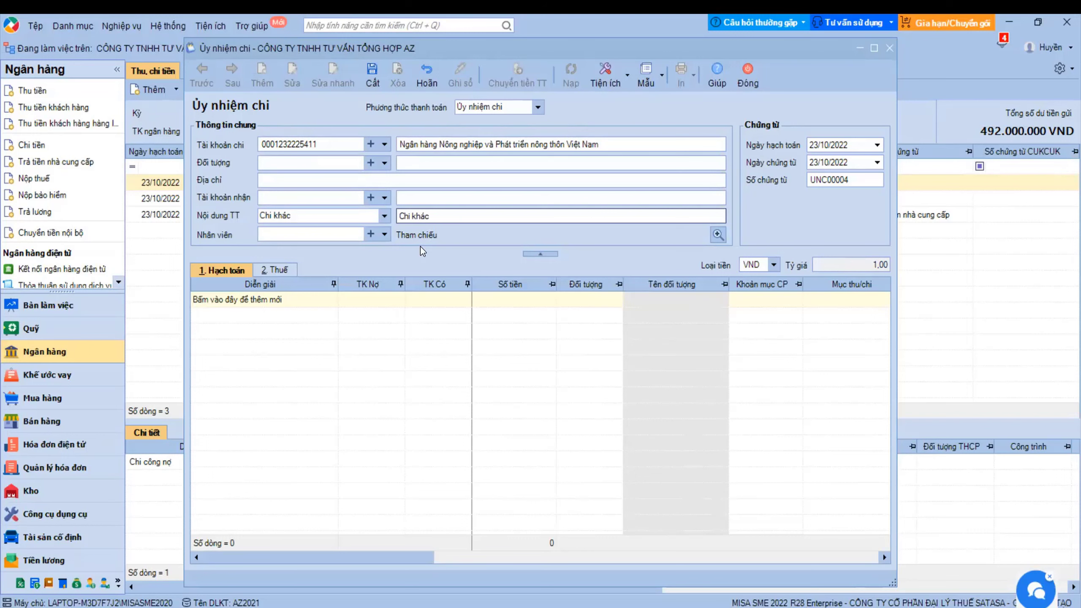
# - Change the description to 'Chi trả công nợ' and check the Tham chiếu reference voucher dialog
pyautogui.click(717, 235)
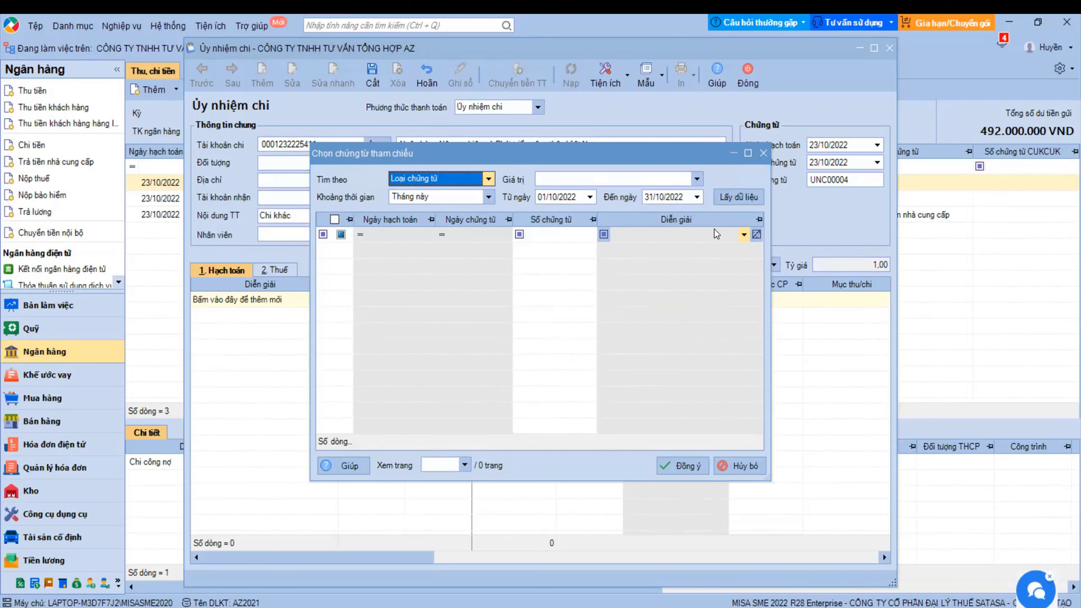
pyautogui.click(762, 154)
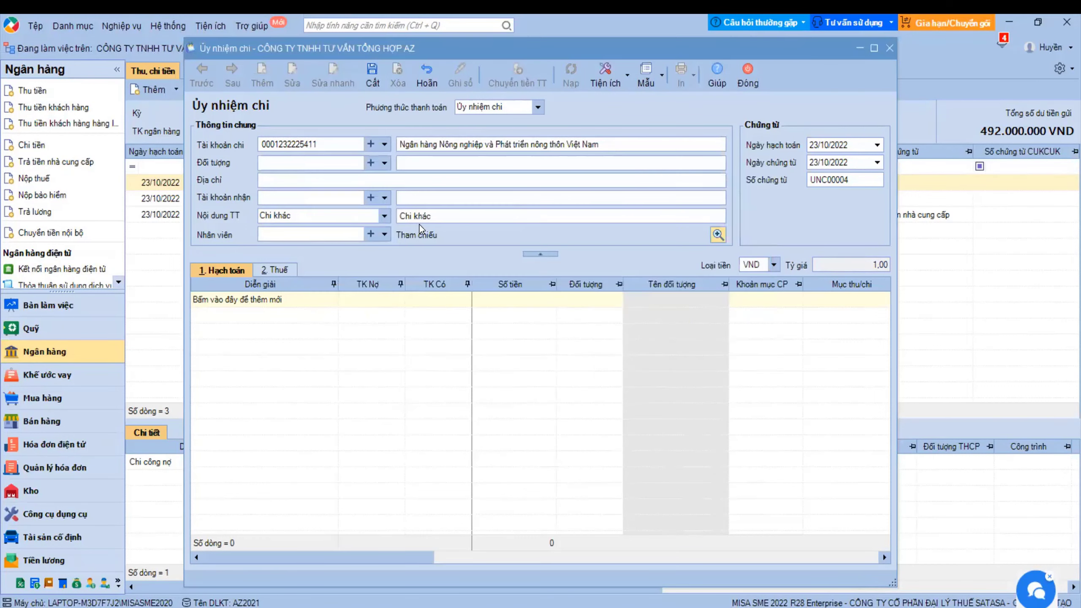
pyautogui.click(457, 217)
pyautogui.write('Chi trả co')
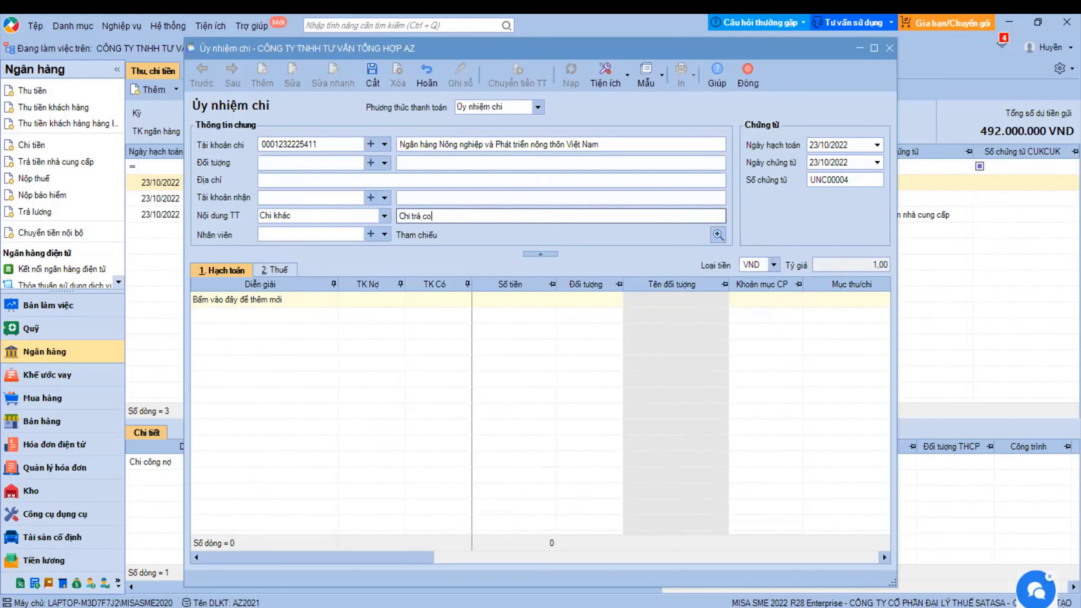
pyautogui.write('ng no')
pyautogui.click(718, 234)
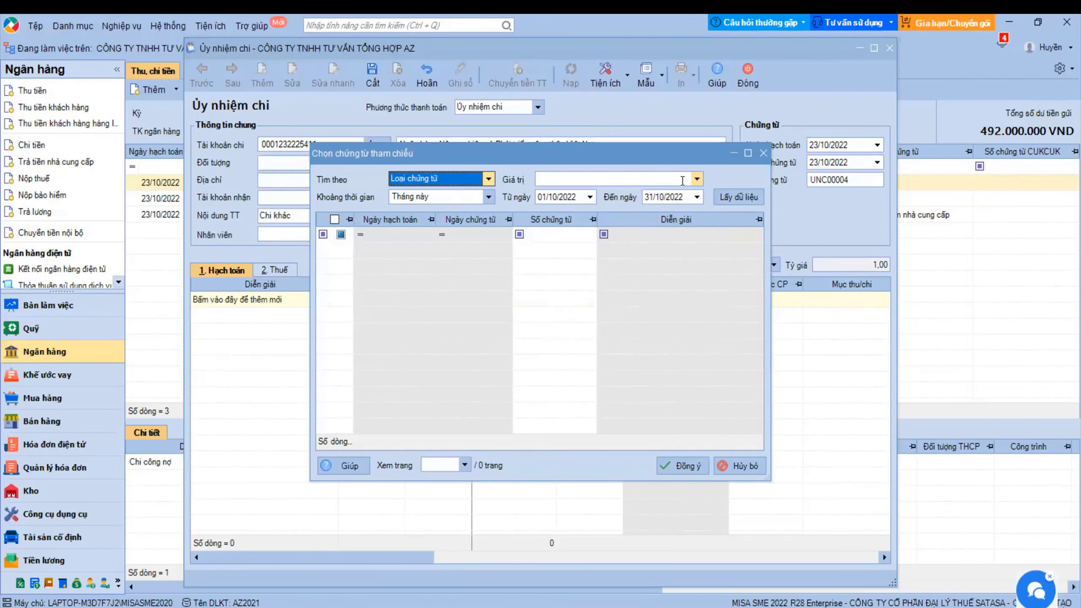
pyautogui.click(763, 153)
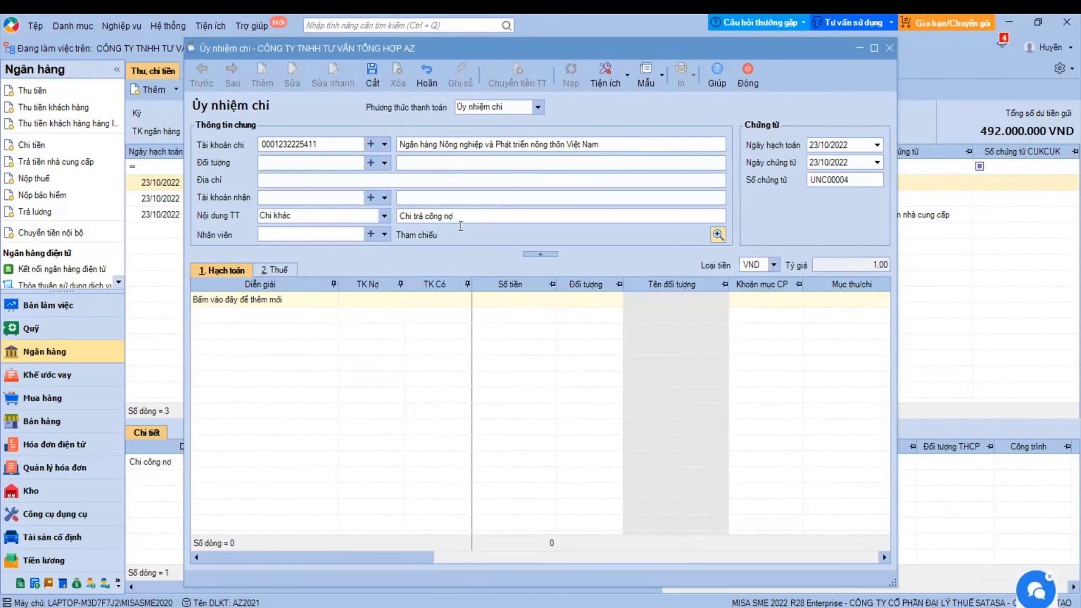
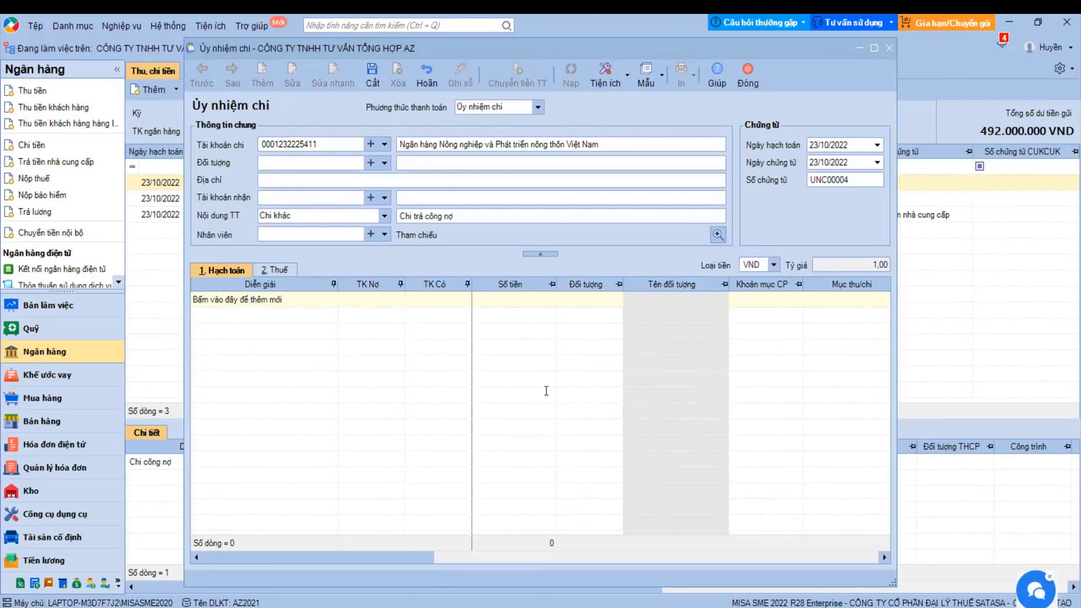
# - Close the Ủy nhiệm chi form, answer the save prompt, and switch to the Mua hàng module
pyautogui.click(758, 81)
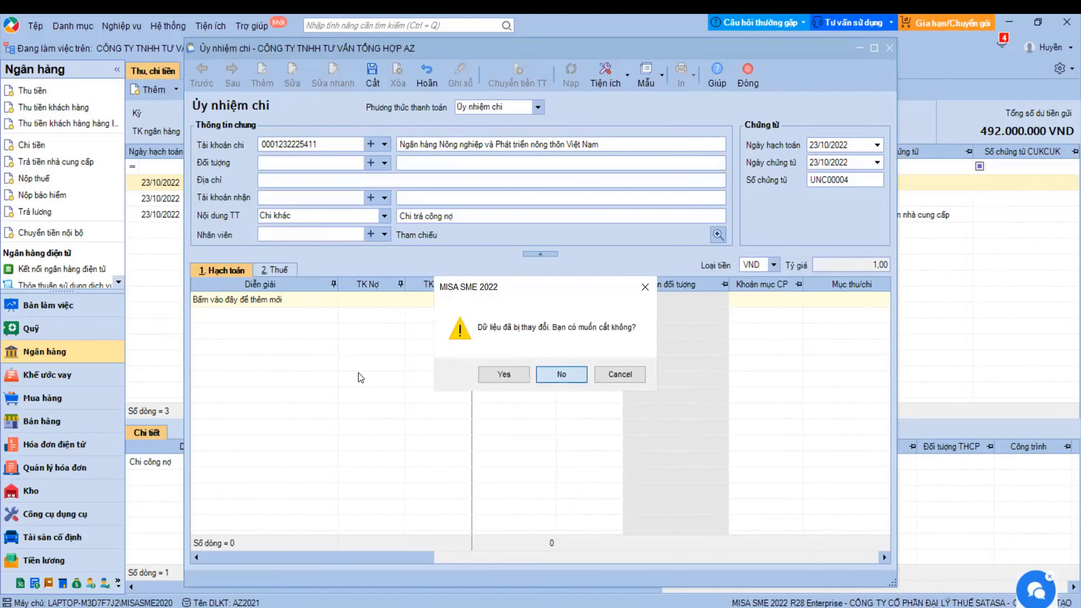
pyautogui.press('Return')
pyautogui.click(43, 398)
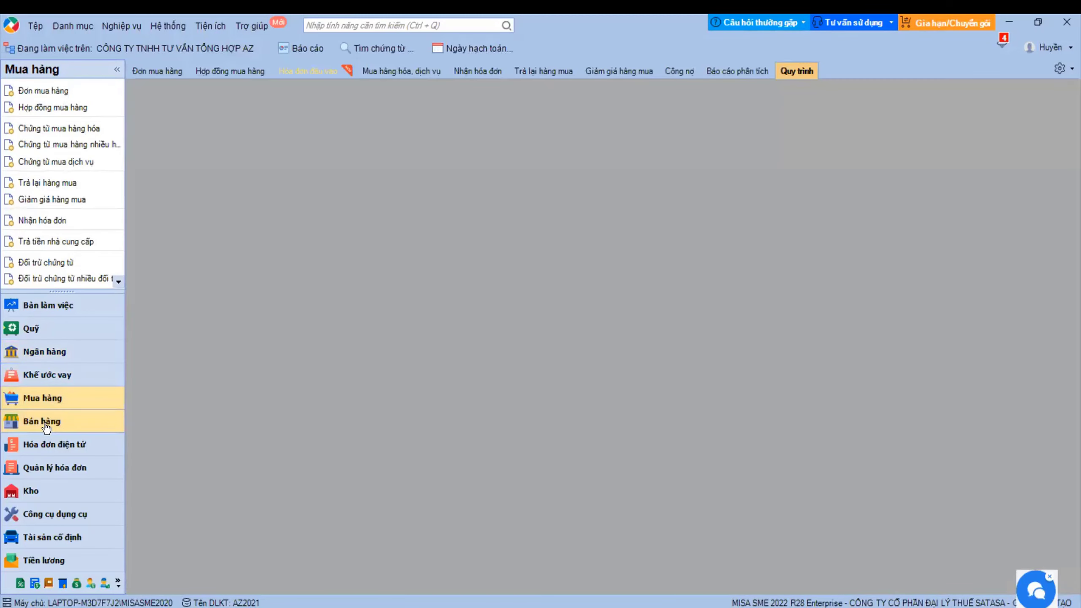
pyautogui.click(46, 422)
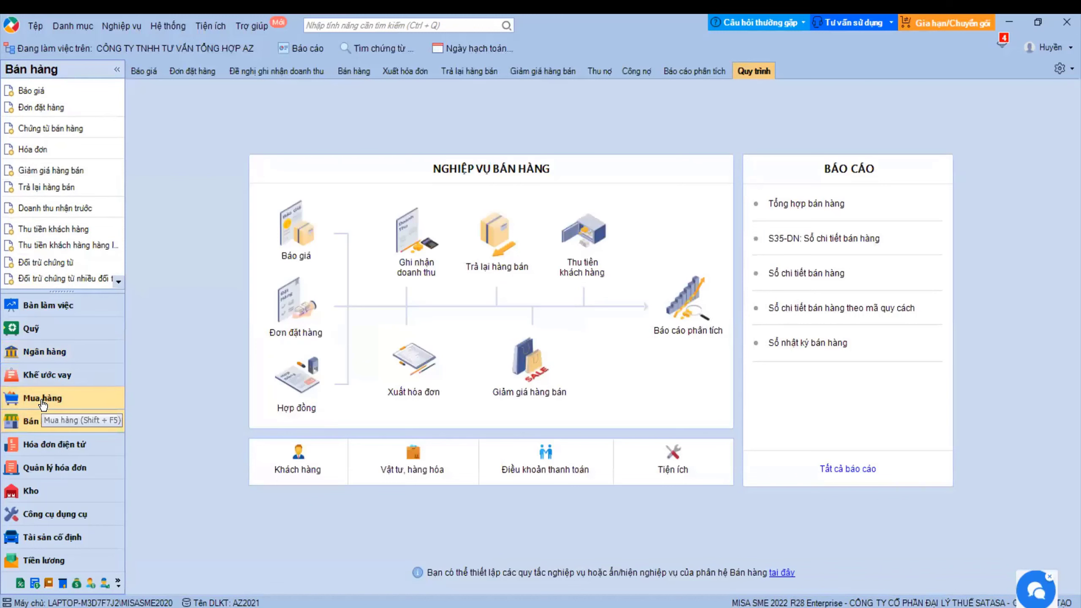
pyautogui.click(43, 400)
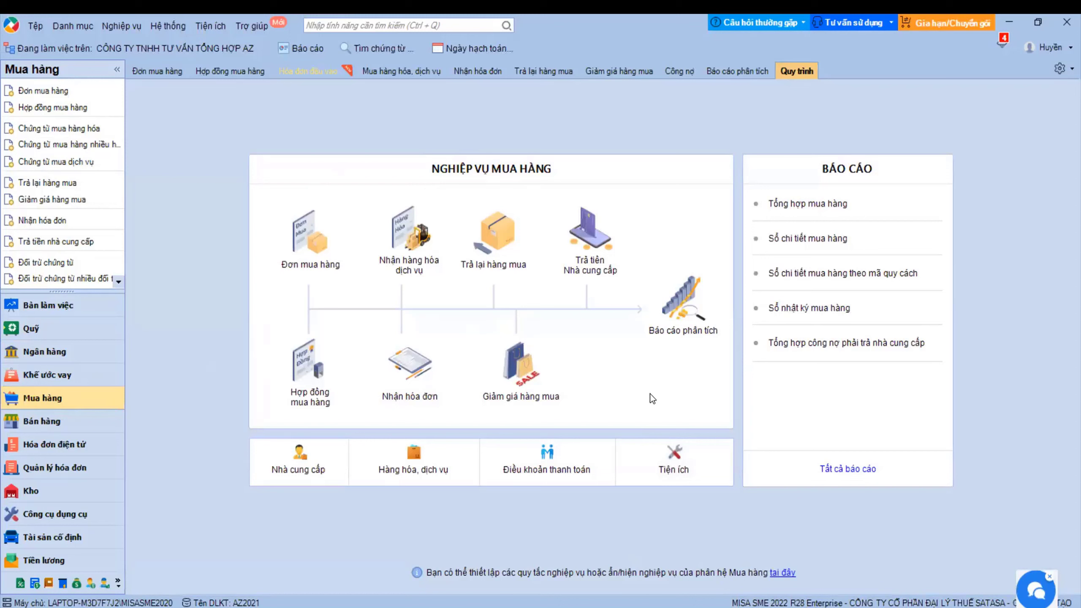
# - Open the Khách hàng customer list from Danh mục > Đối tượng
pyautogui.click(673, 459)
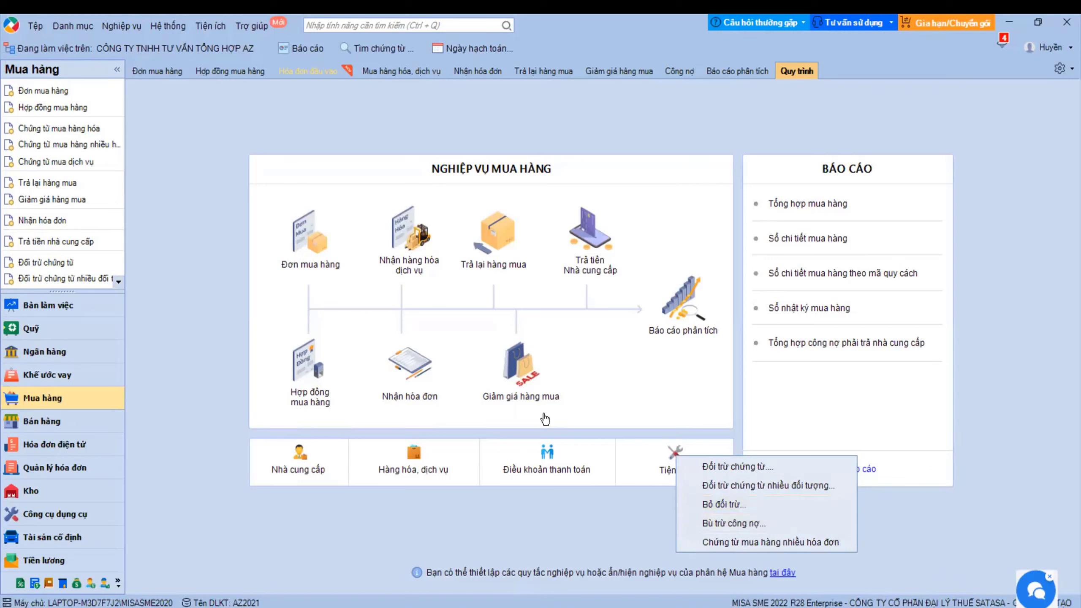
pyautogui.click(72, 26)
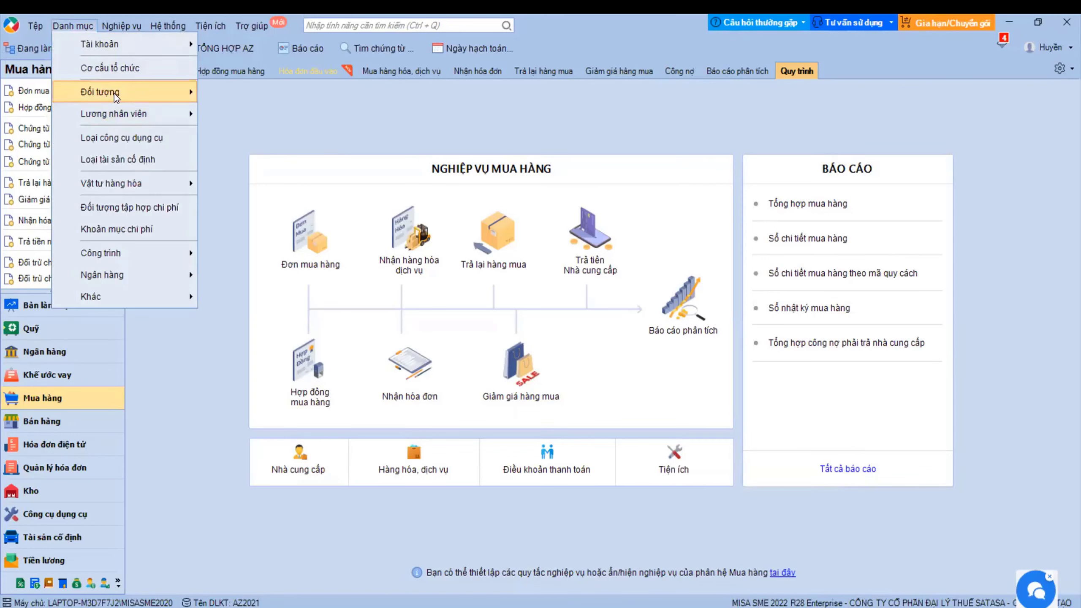
pyautogui.moveTo(114, 94)
pyautogui.click(250, 93)
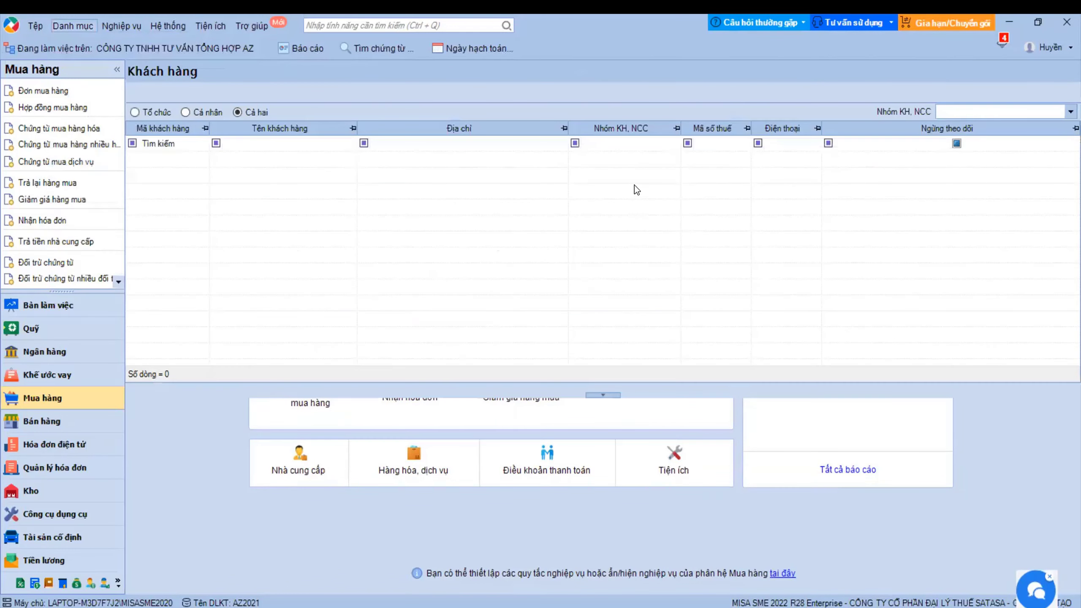
# - Start a new customer PTHE1 flagged as also a supplier, then cancel it unsaved
pyautogui.click(150, 93)
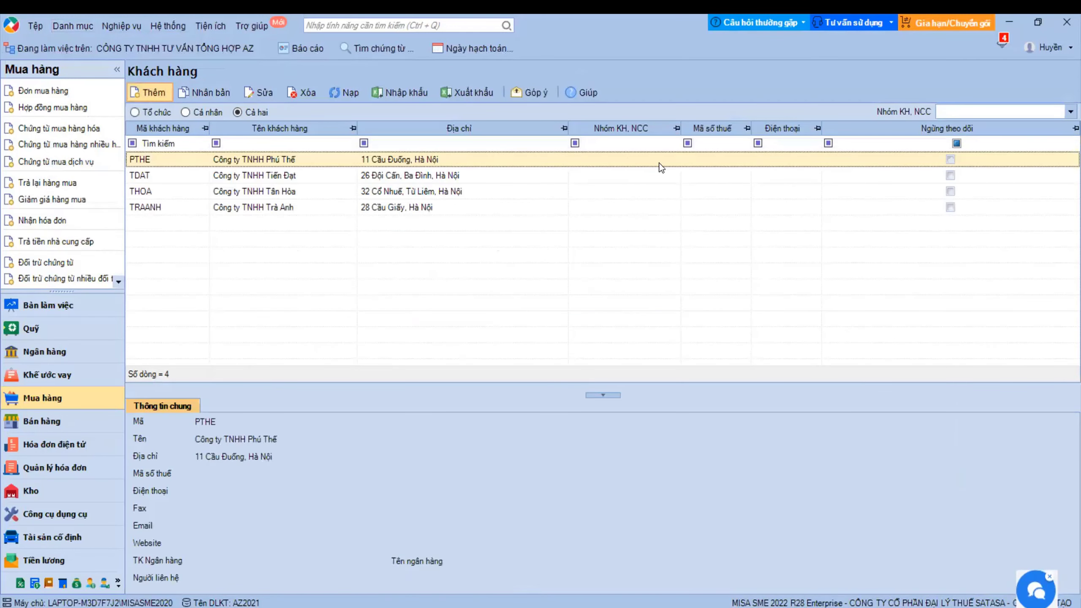
pyautogui.click(697, 115)
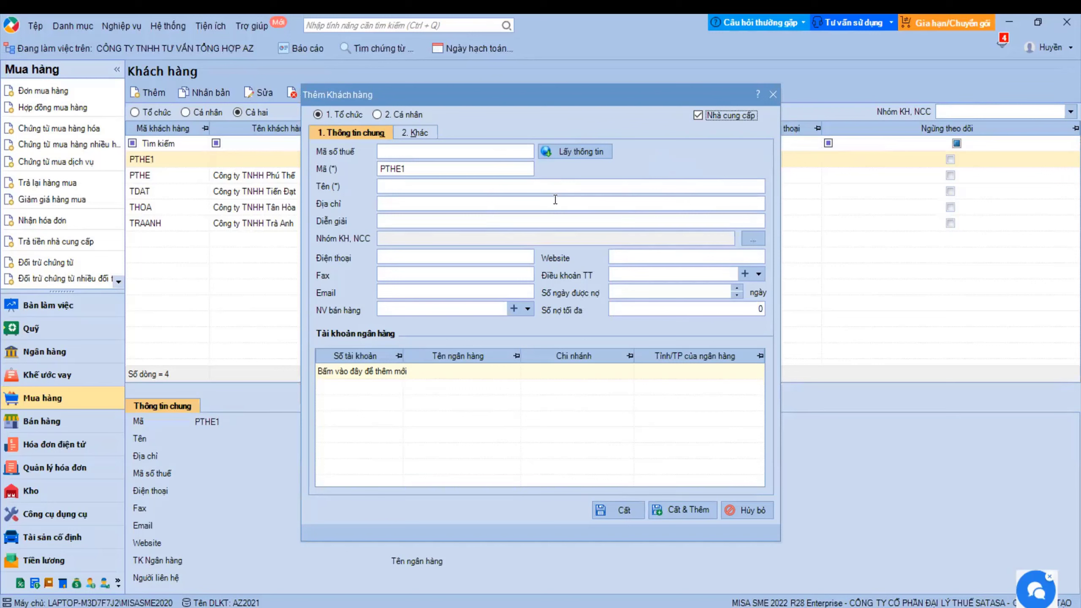
pyautogui.click(743, 503)
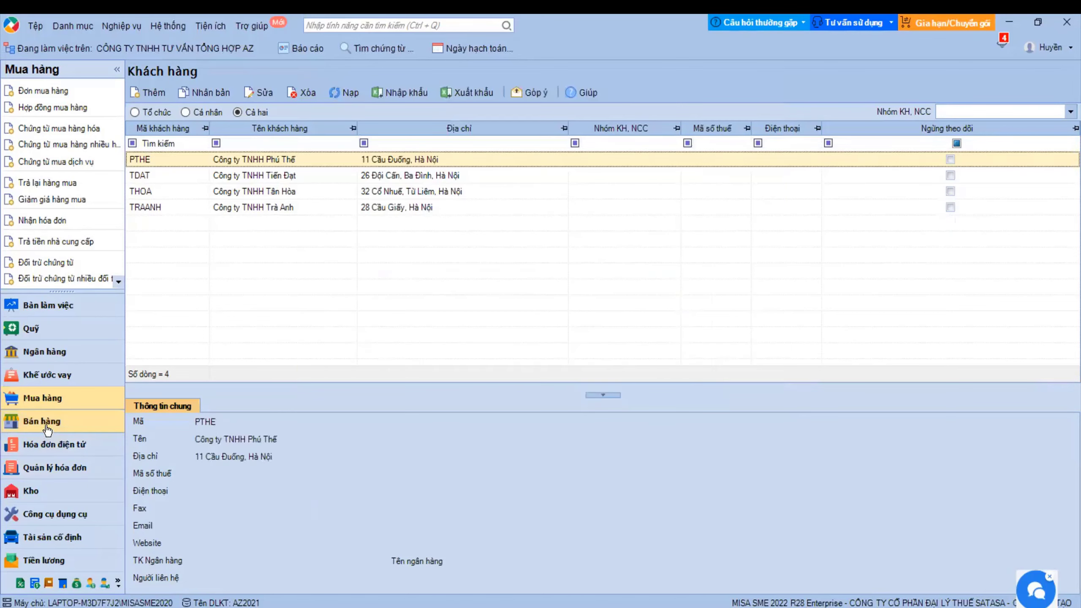
# - Open the Báo giá quotation page in the Bán hàng module
pyautogui.click(44, 421)
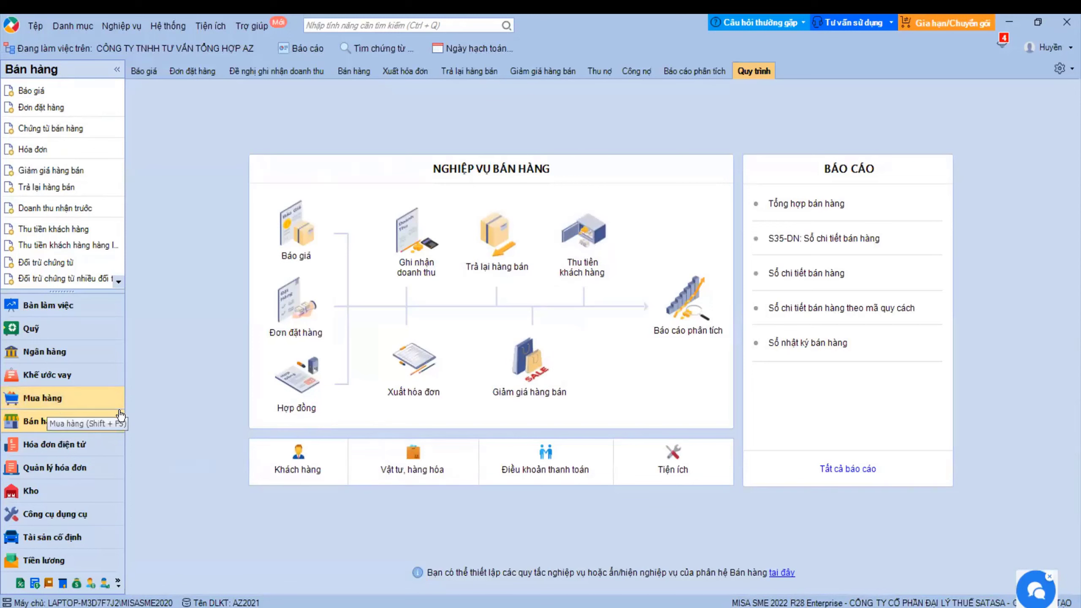
pyautogui.click(655, 470)
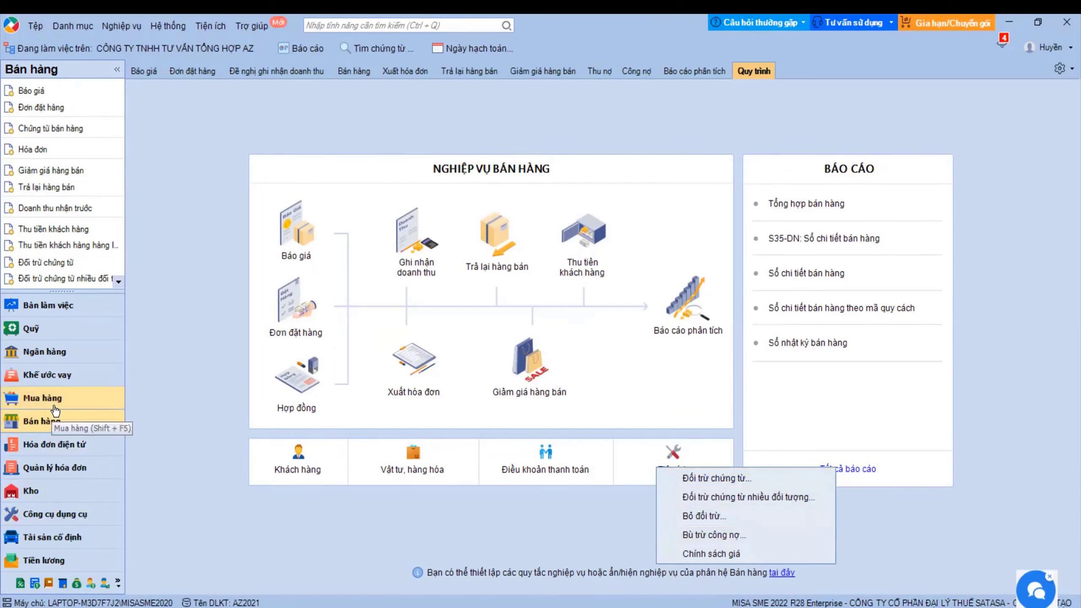
pyautogui.click(439, 132)
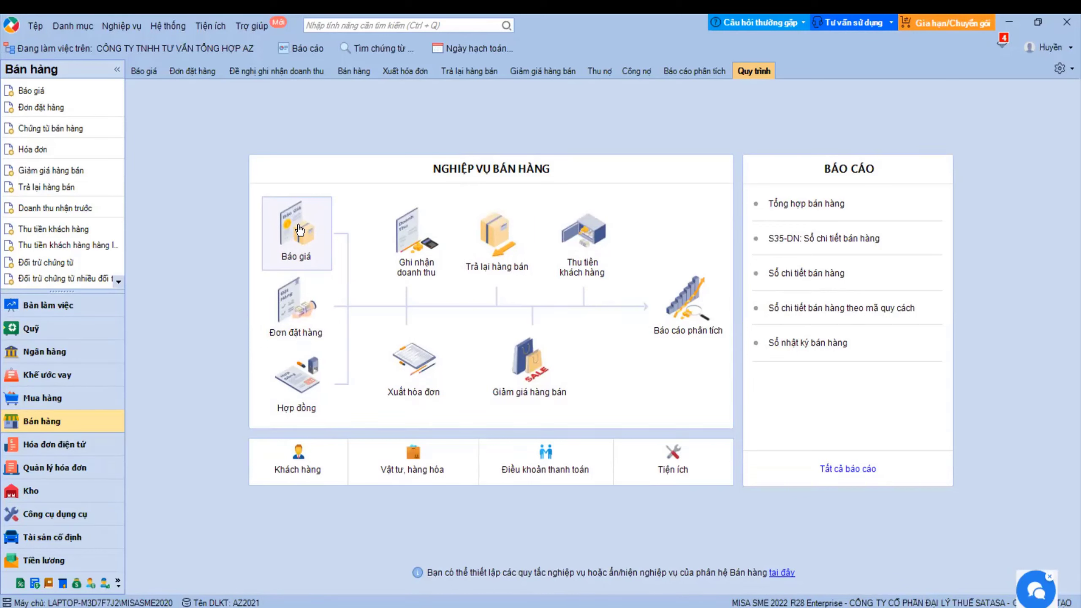
pyautogui.click(300, 230)
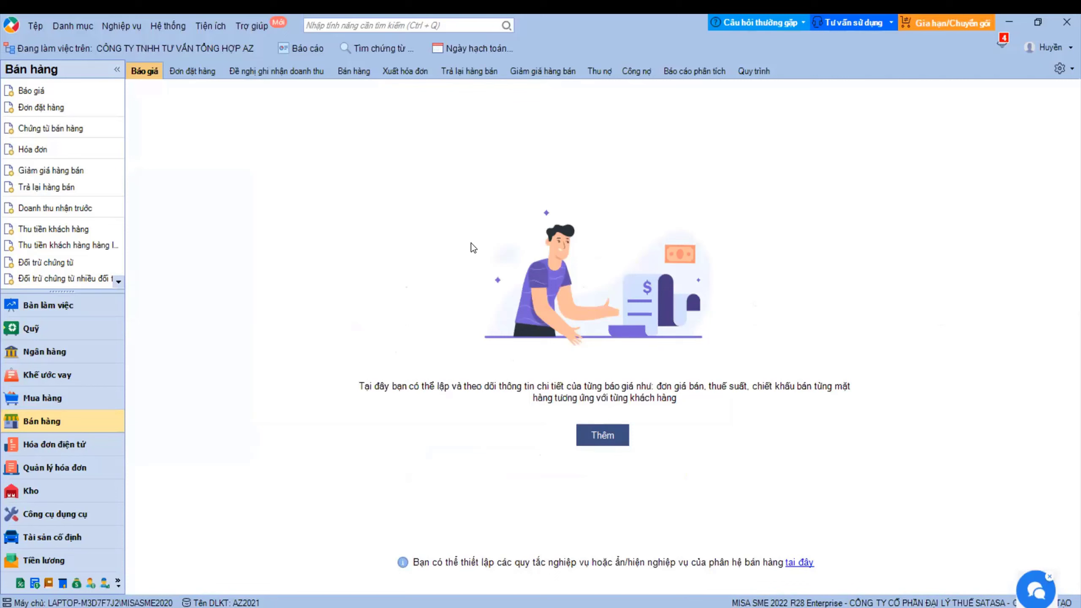
# - Start a new quotation for customer PTHE
pyautogui.click(72, 26)
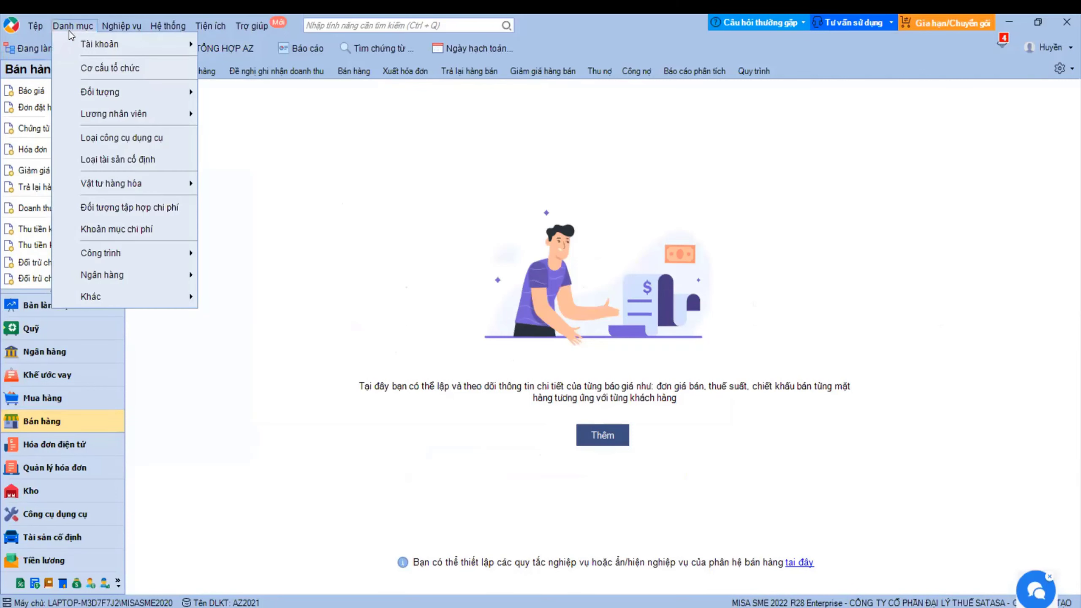
pyautogui.moveTo(94, 183)
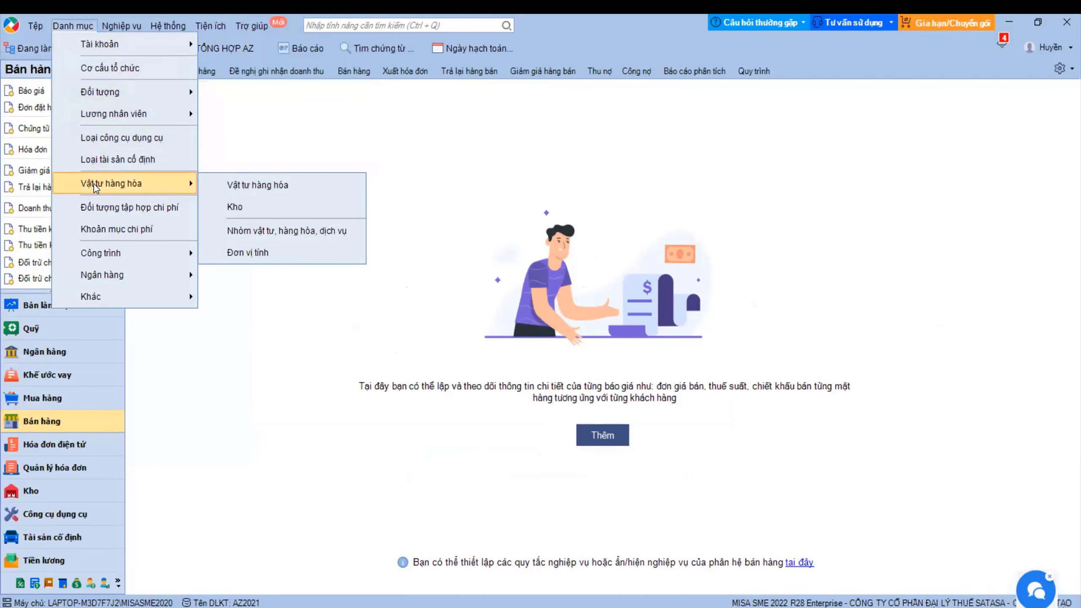
pyautogui.click(479, 183)
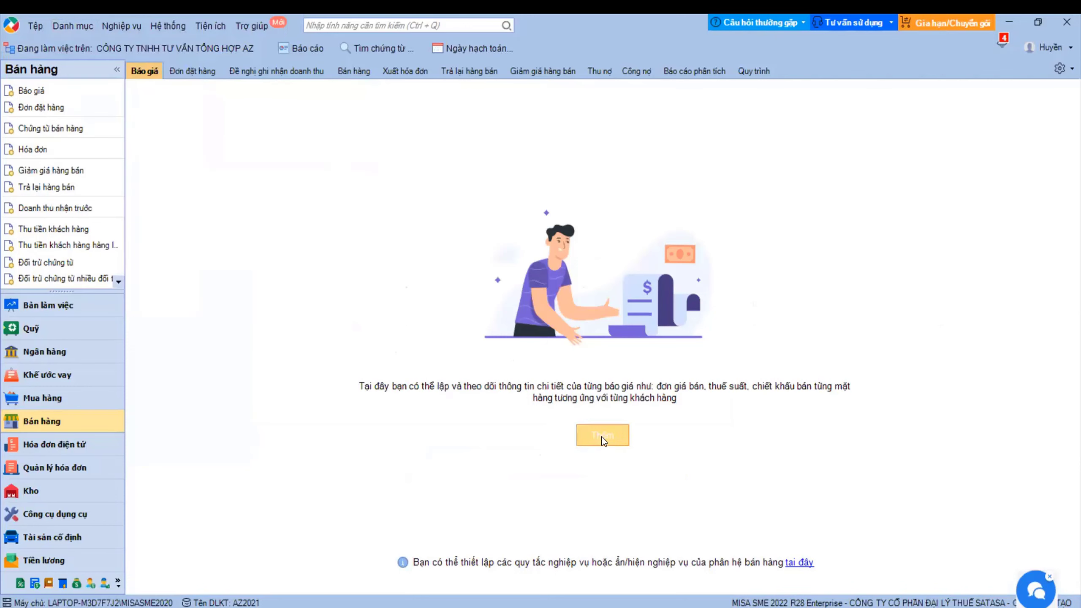
pyautogui.click(591, 433)
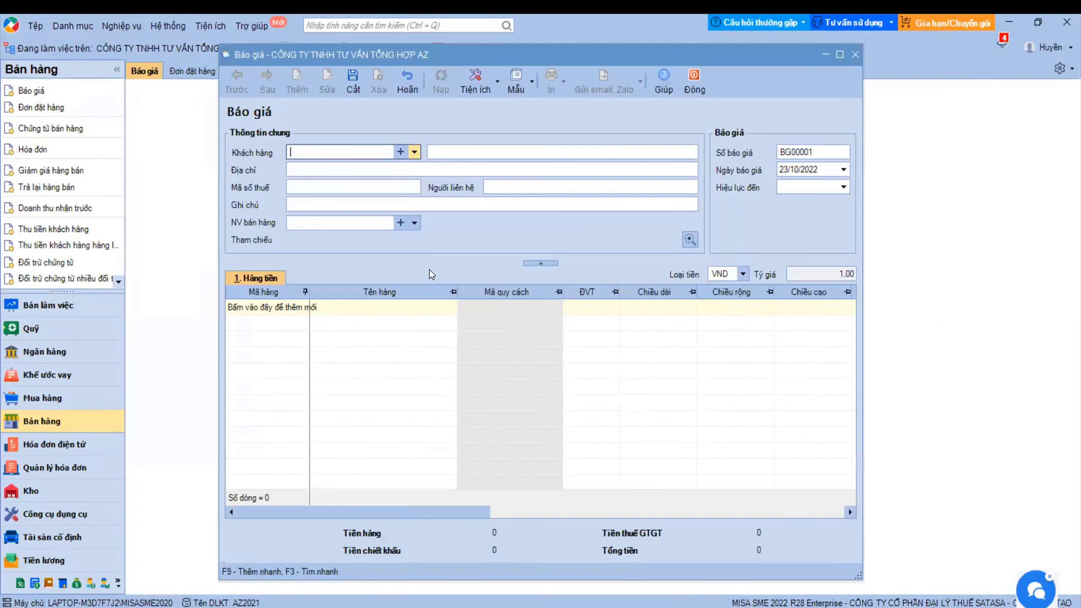
pyautogui.click(414, 152)
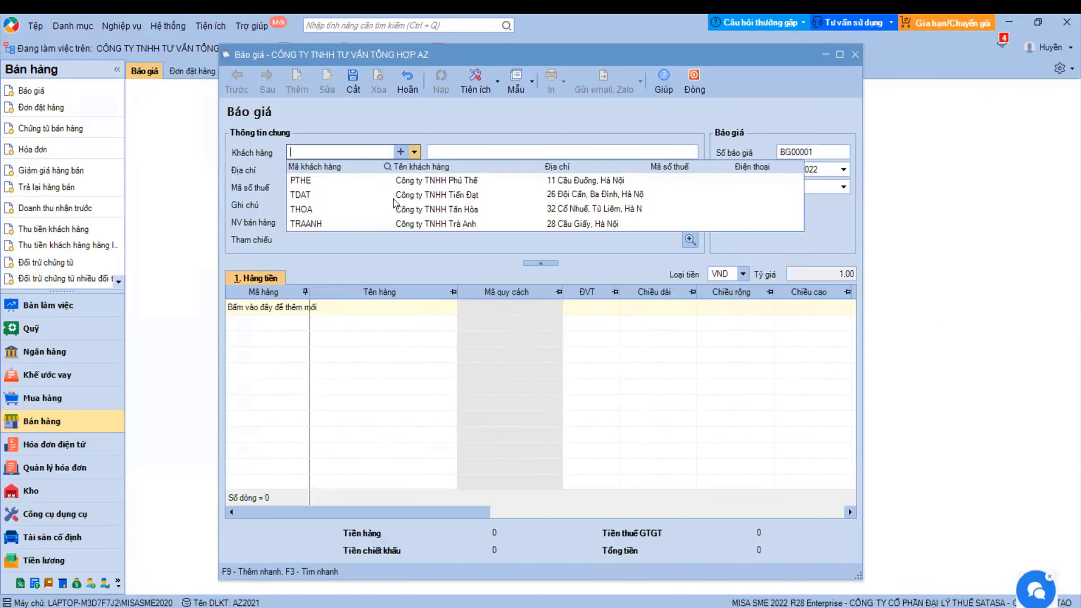
pyautogui.click(364, 181)
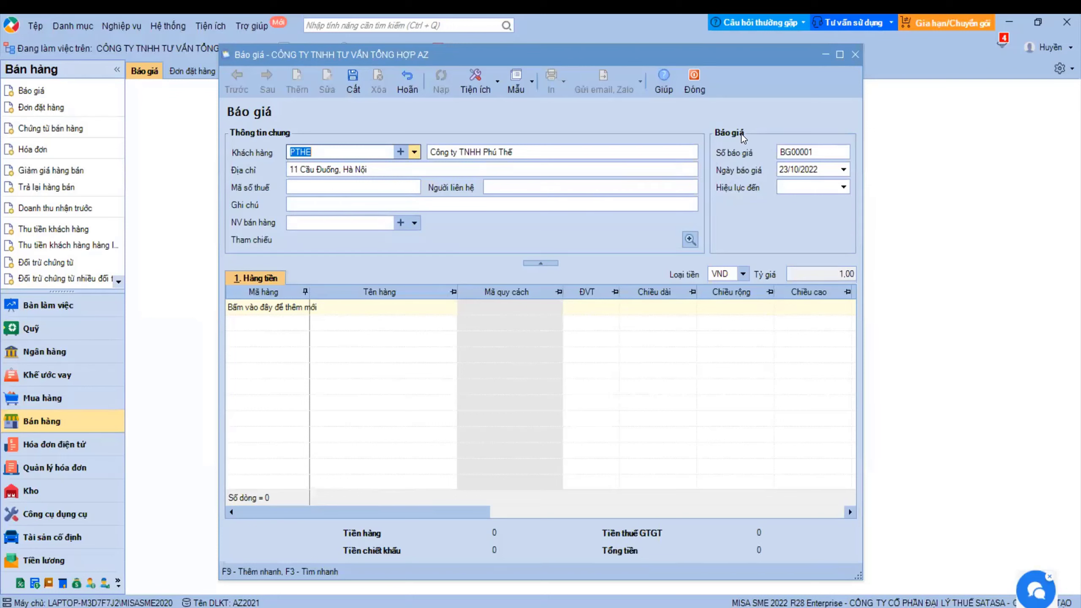
# - Set validity to 27/10/2022 and add a line for item NKN6 Điện thoại NOKIA N6
pyautogui.click(843, 187)
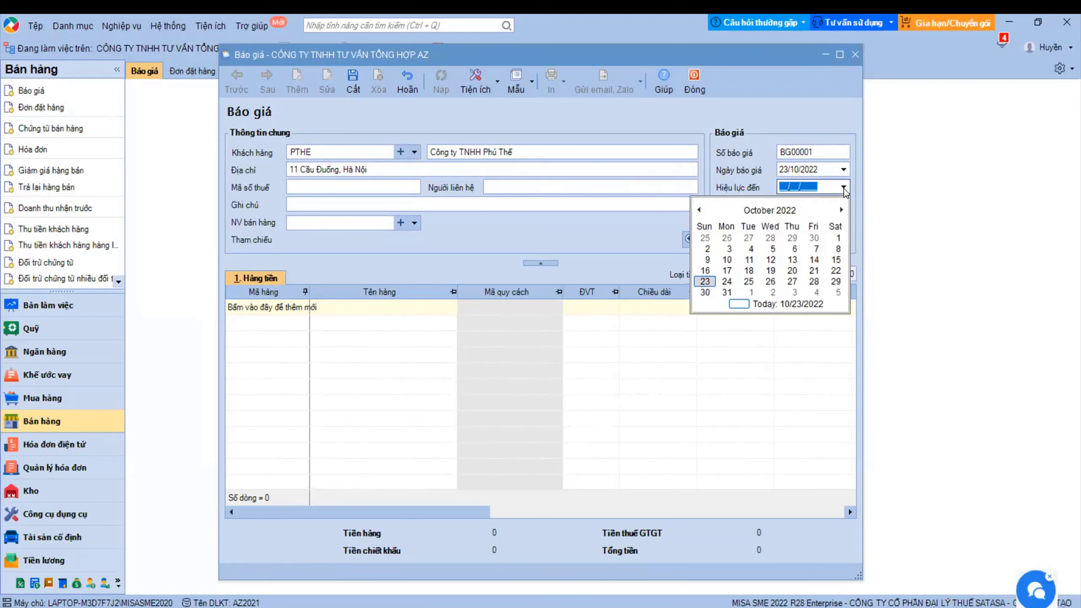
pyautogui.click(792, 281)
pyautogui.click(241, 307)
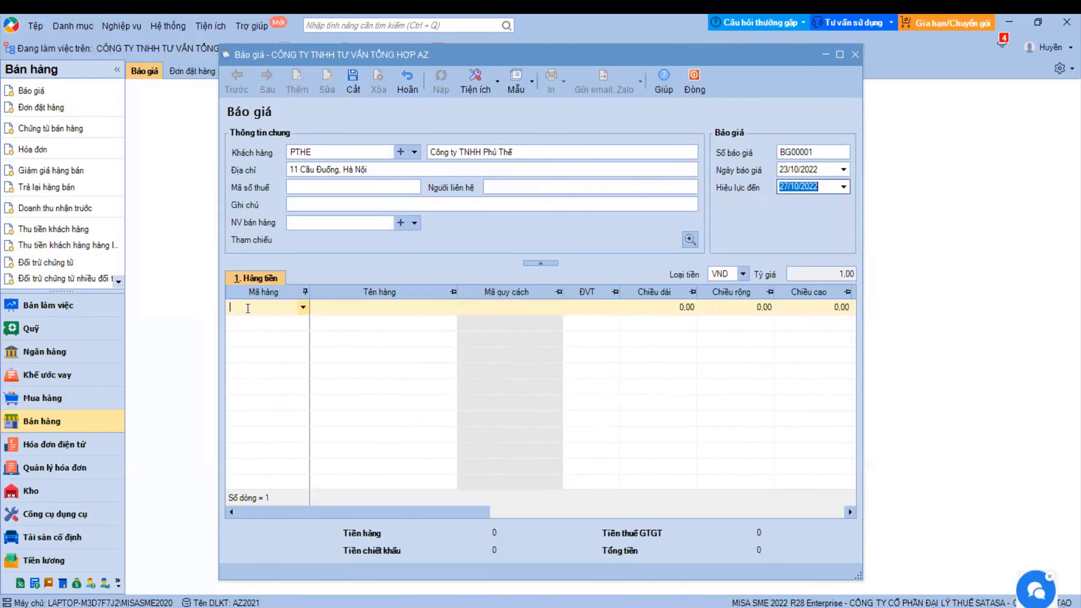
pyautogui.click(301, 306)
pyautogui.click(306, 408)
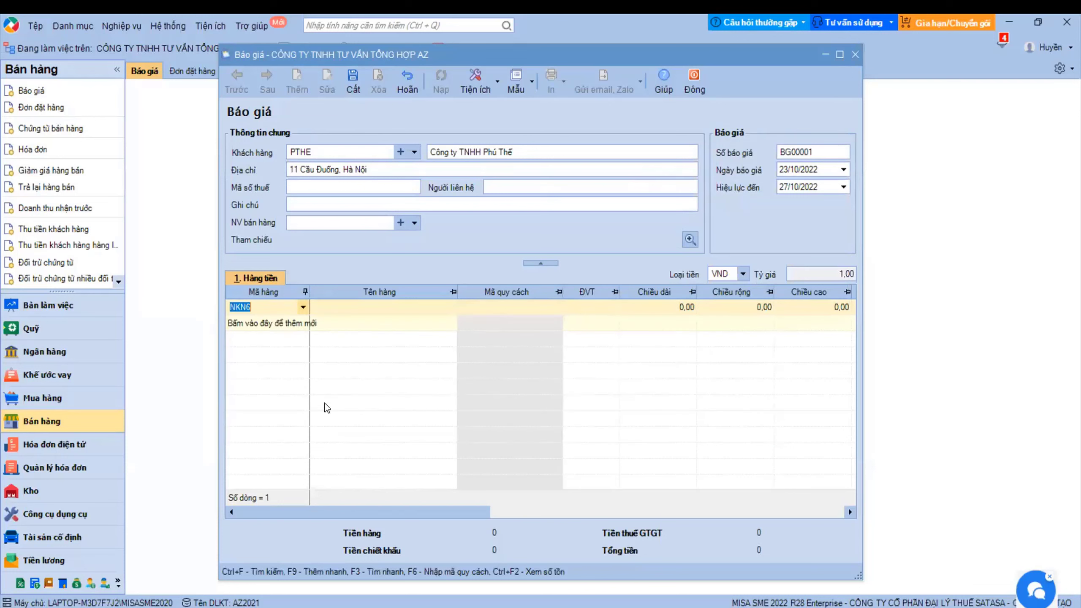
pyautogui.click(645, 313)
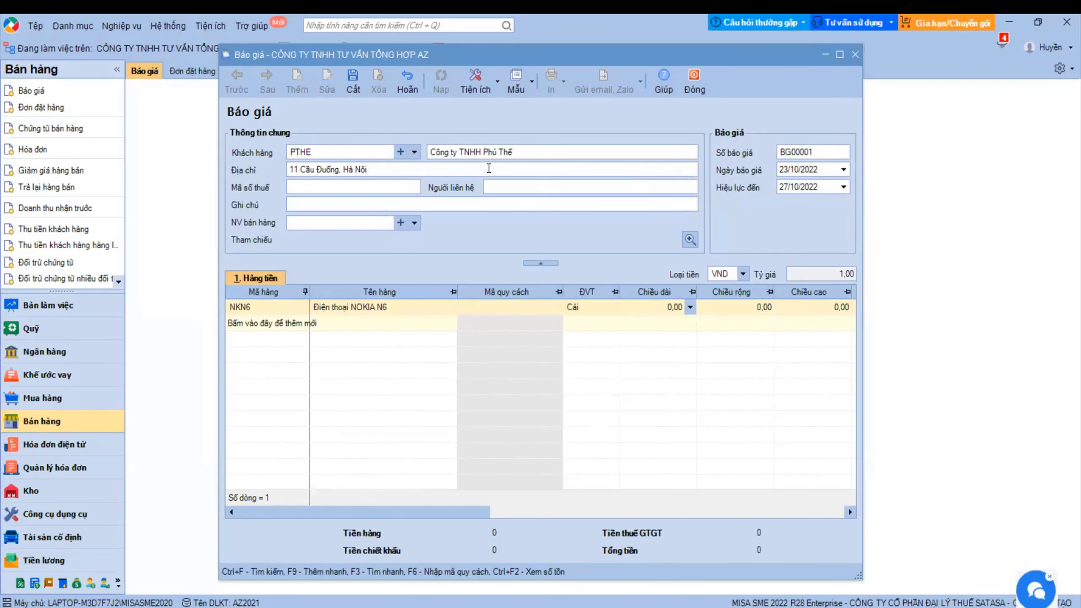
# - Open the Mẫu chuẩn quotation template for editing in the template designer
pyautogui.click(531, 85)
pyautogui.click(537, 145)
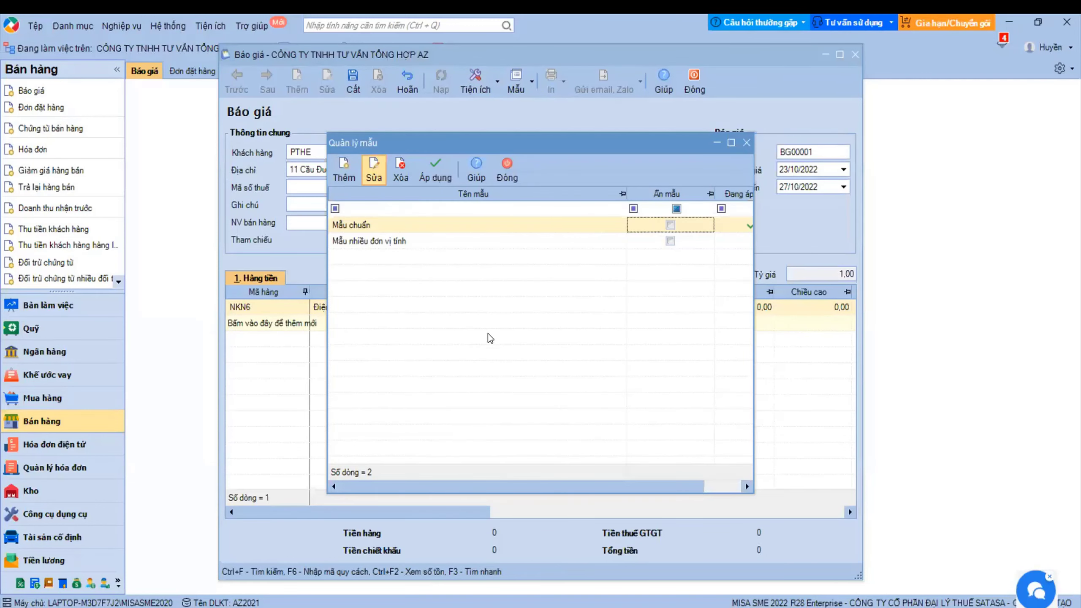
pyautogui.hotkey('ctrl', 'e')
pyautogui.scroll(-5, 495, 342)
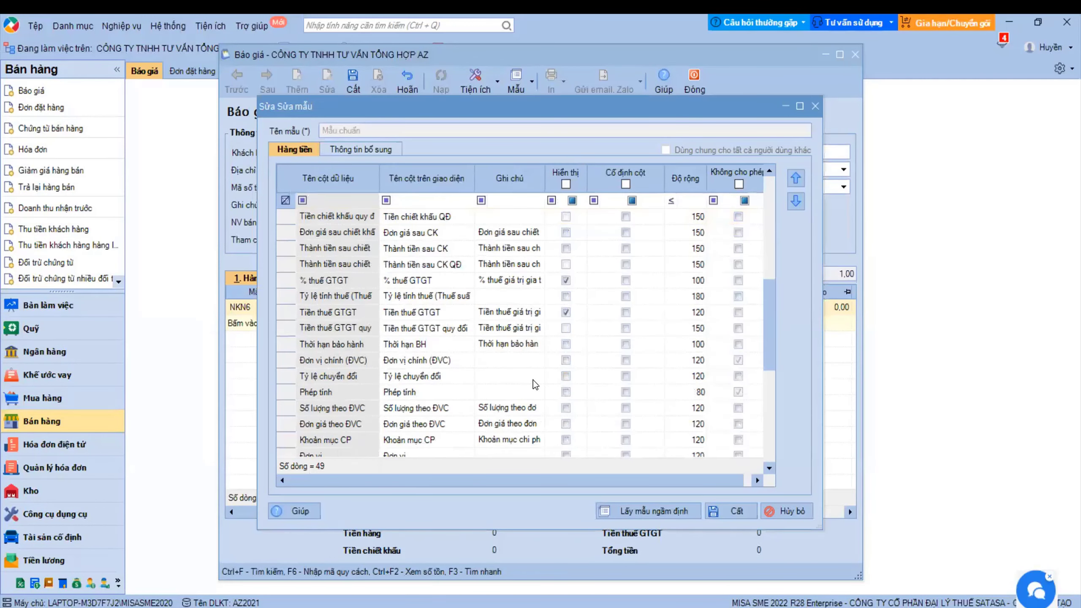
pyautogui.scroll(-3, 533, 380)
pyautogui.scroll(7, 541, 387)
pyautogui.scroll(1, 543, 393)
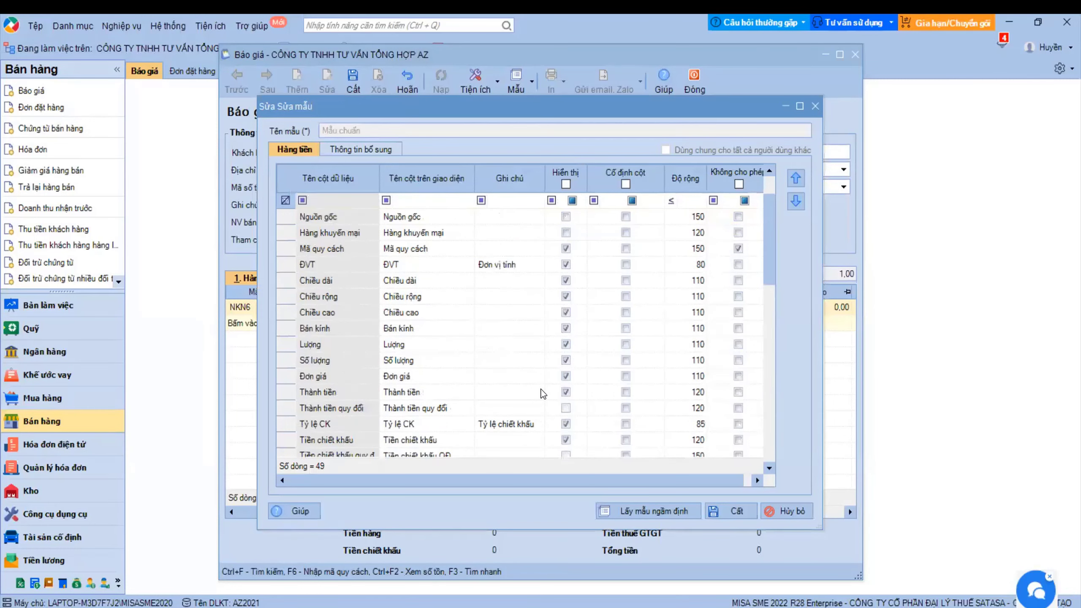
# - Hide Mã quy cách, Chiều dài, Chiều rộng, Chiều cao, Bán kính and Lượng columns, then apply Mẫu chuẩn
pyautogui.click(566, 281)
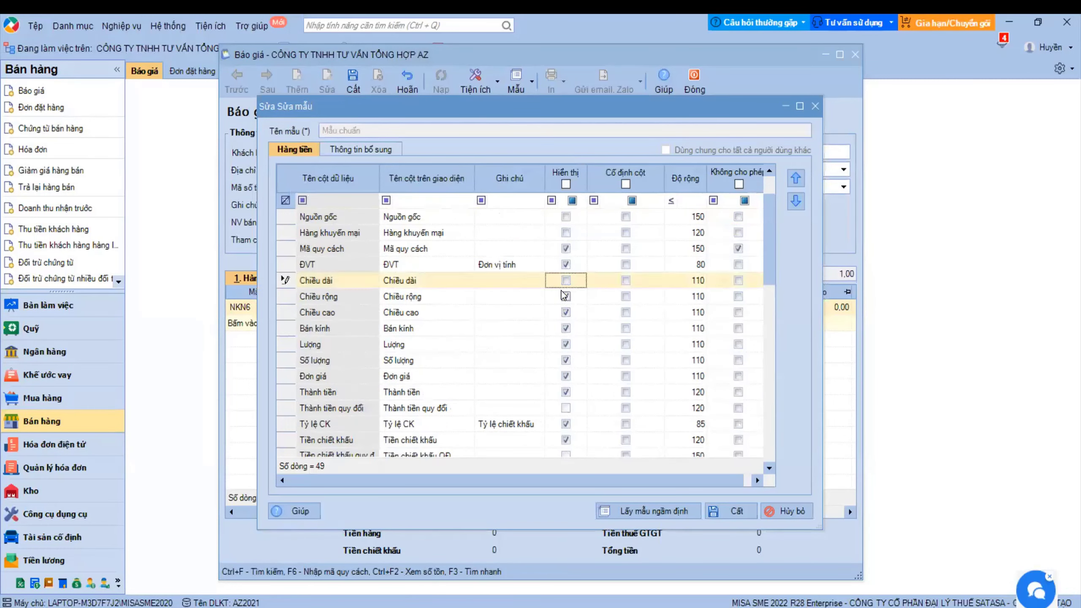
pyautogui.click(566, 248)
pyautogui.click(565, 296)
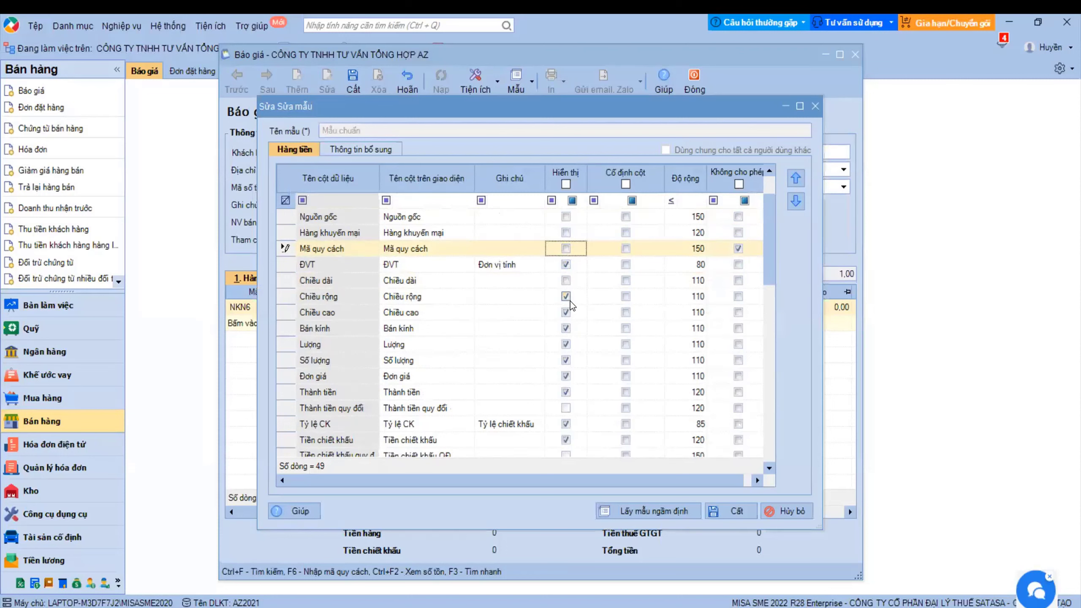
pyautogui.click(566, 312)
pyautogui.click(565, 328)
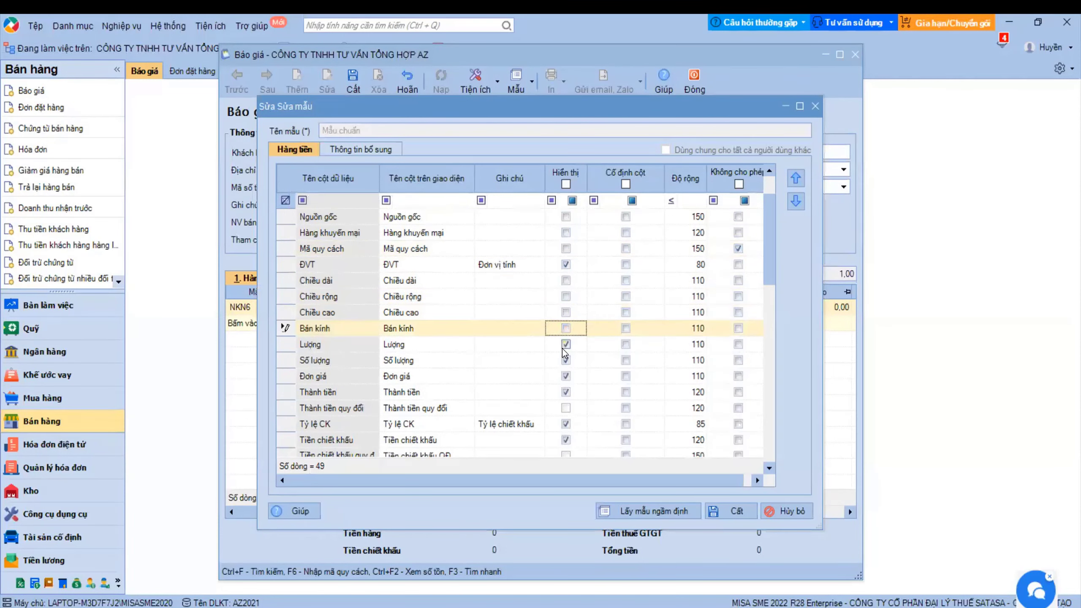
pyautogui.click(566, 344)
pyautogui.hotkey('ctrl', 's')
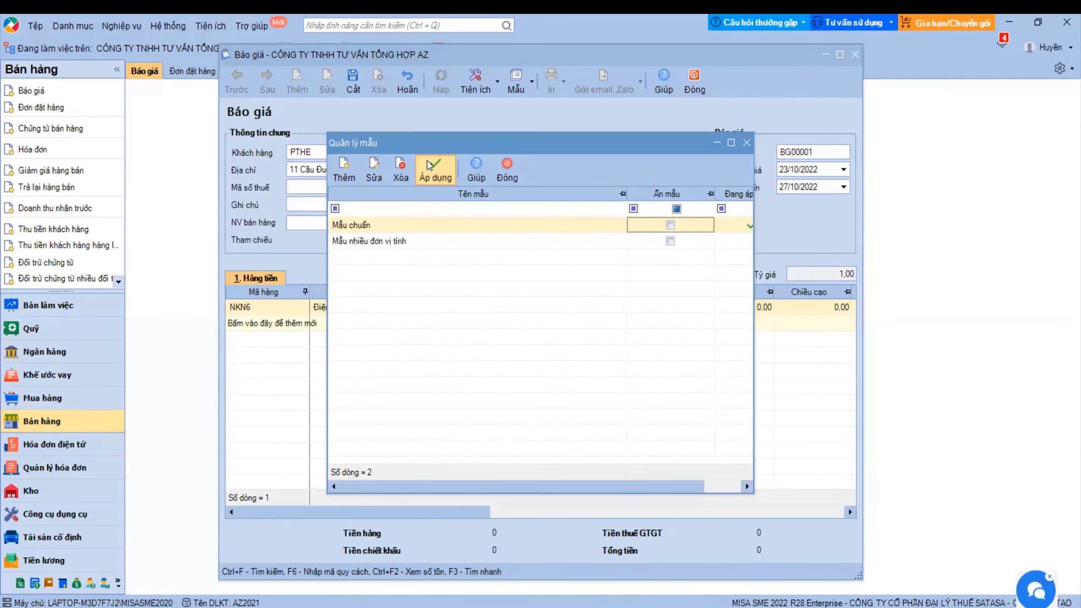
pyautogui.click(432, 169)
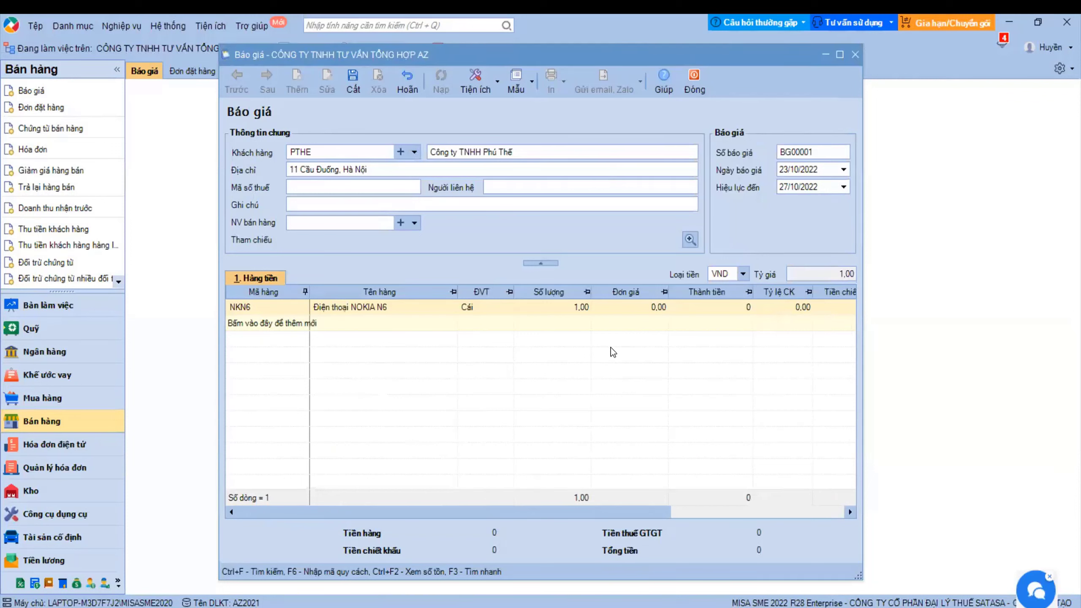
# - Give the NKN6 line quantity 50 and unit price 1.500.000
pyautogui.click(550, 305)
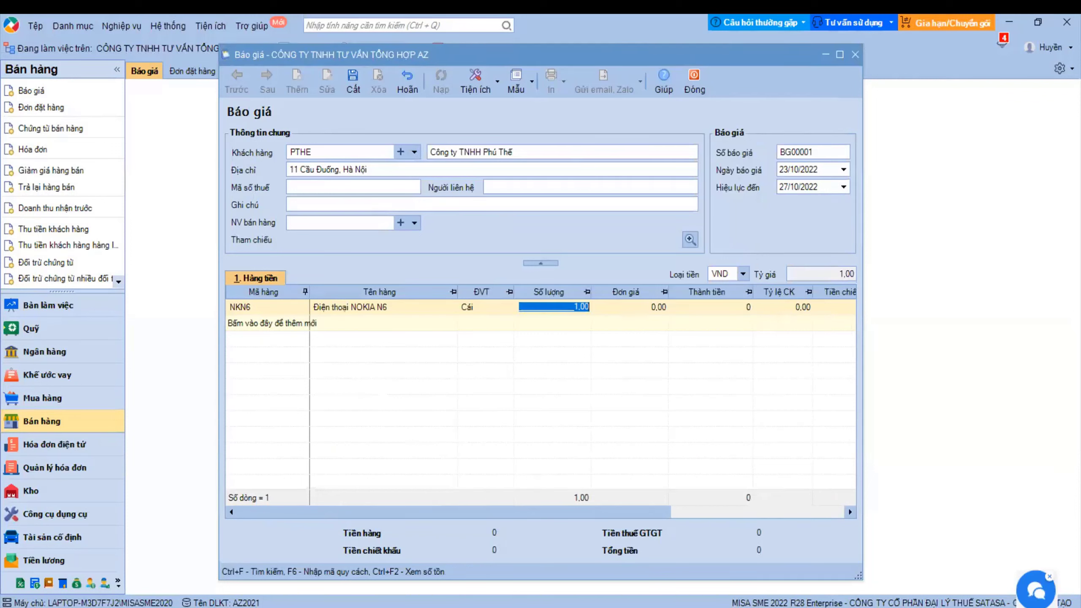
pyautogui.write('50')
pyautogui.press('Tab')
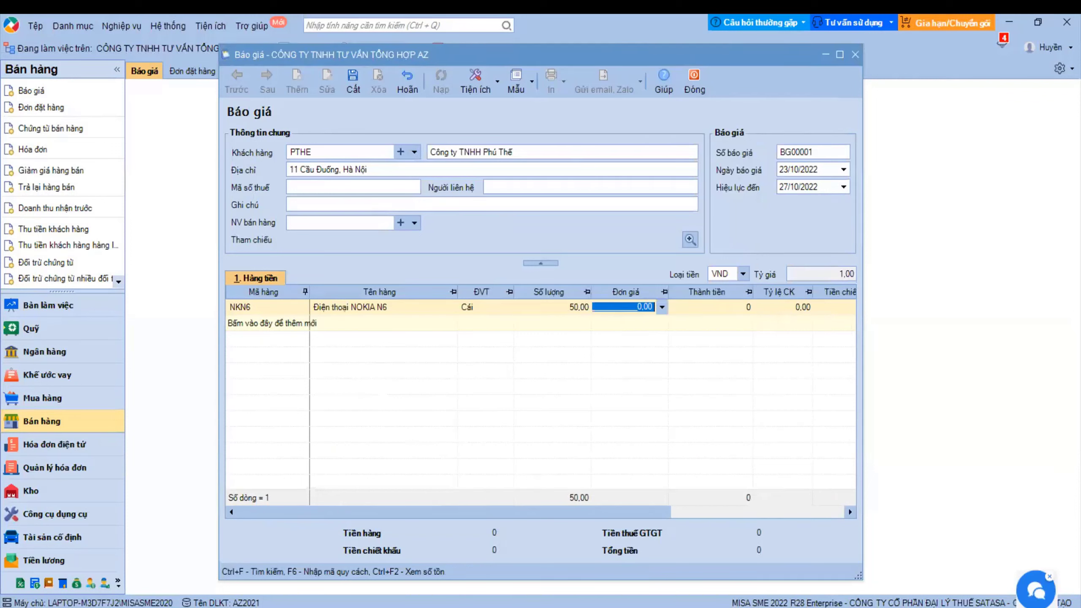
pyautogui.write('1.500.000')
pyautogui.press('Tab')
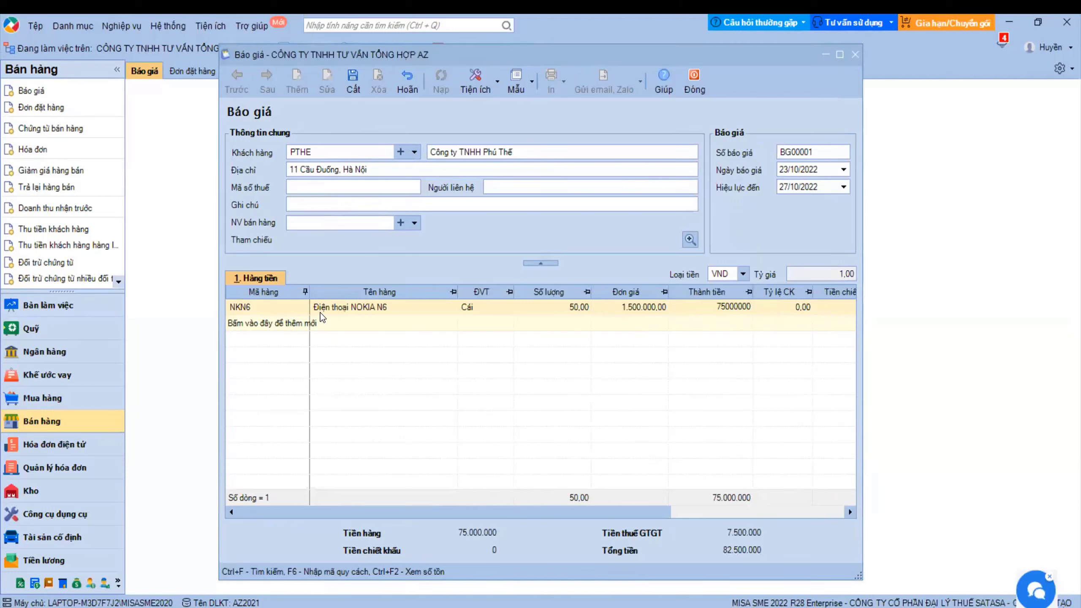
# - Add an NKN7 line of 20 at 1.520.222 and save the quote, totalling 115.944.884
pyautogui.click(303, 326)
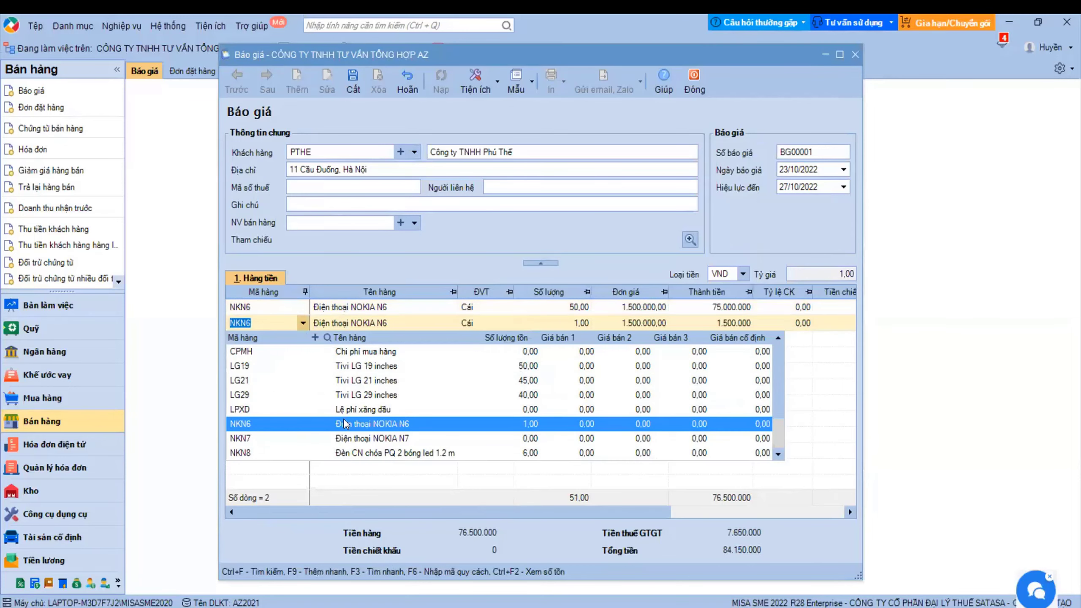
pyautogui.click(347, 440)
pyautogui.click(572, 324)
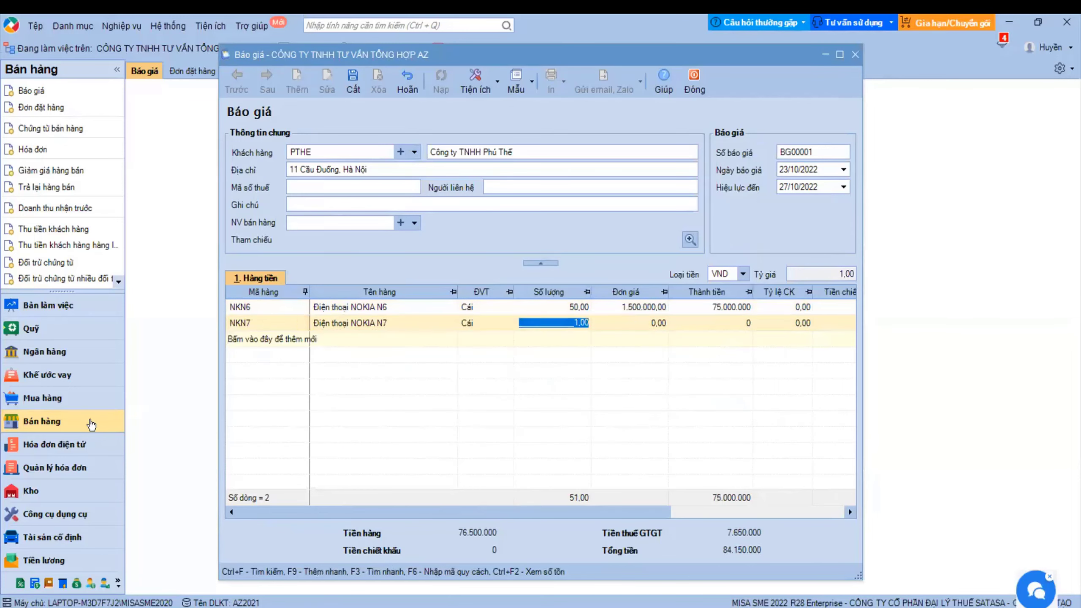
pyautogui.write('20')
pyautogui.press('Tab')
pyautogui.write('1520222')
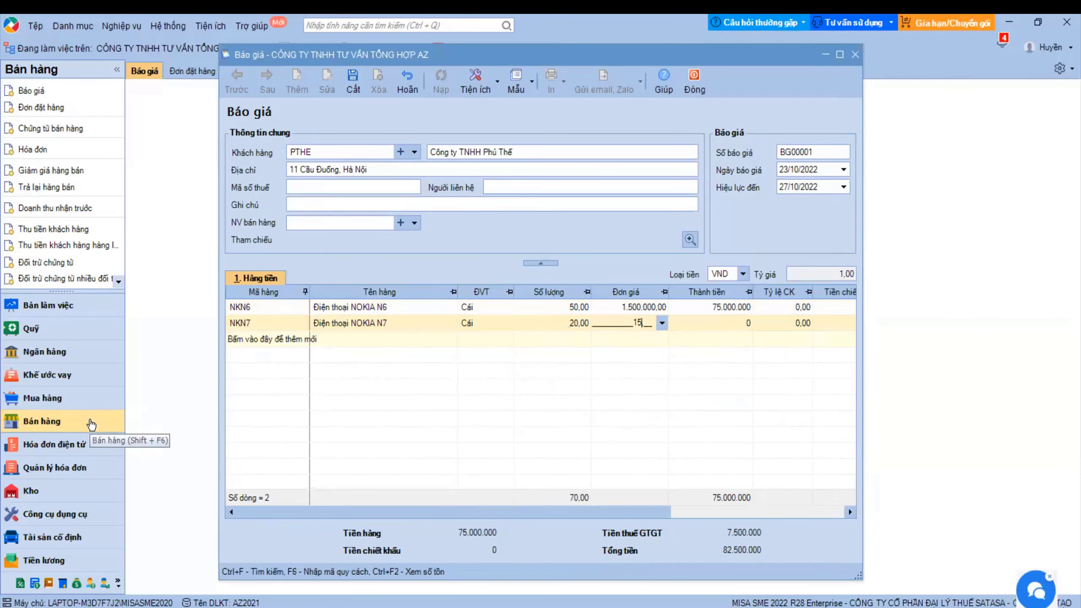
pyautogui.press('Tab')
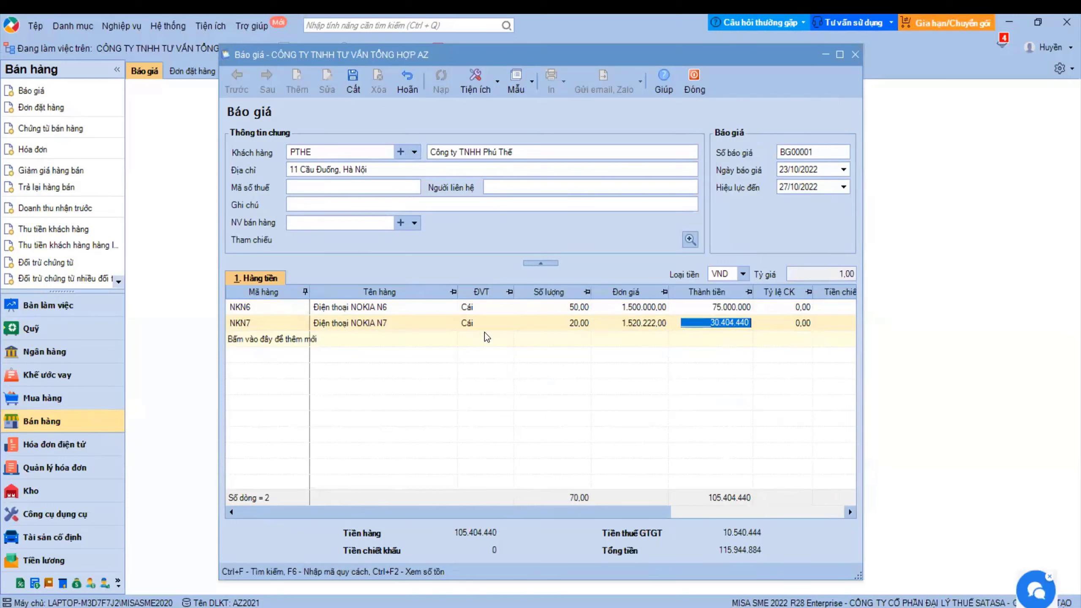
pyautogui.click(353, 82)
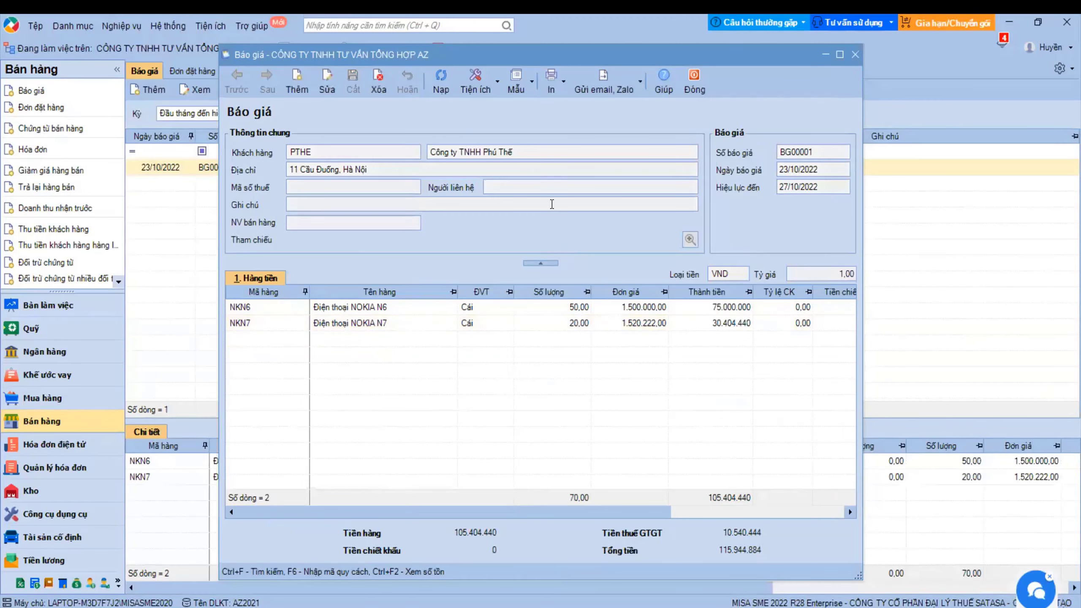
pyautogui.click(563, 85)
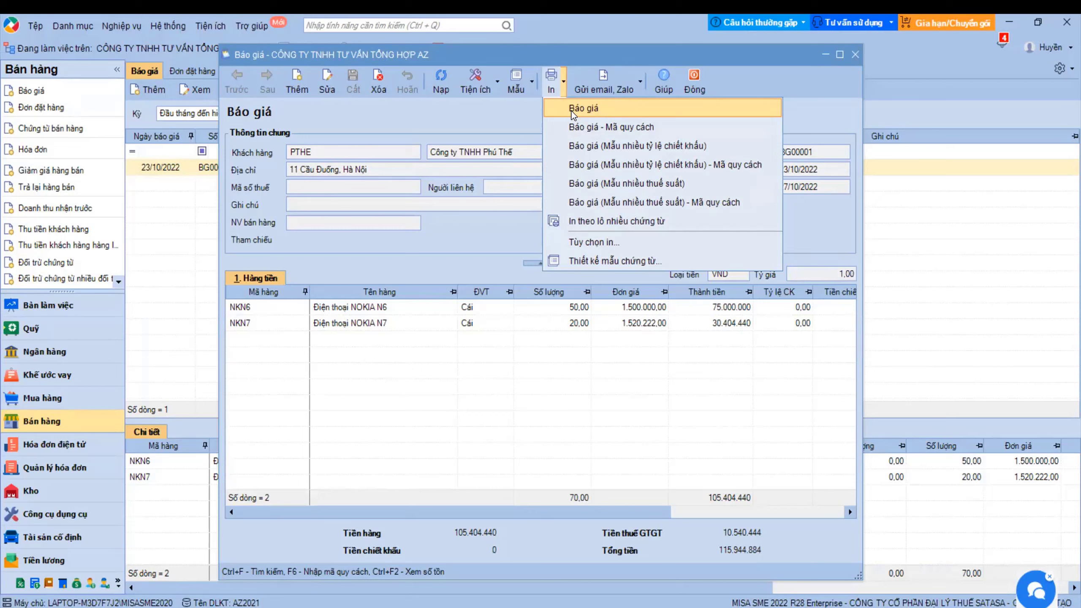
pyautogui.click(572, 111)
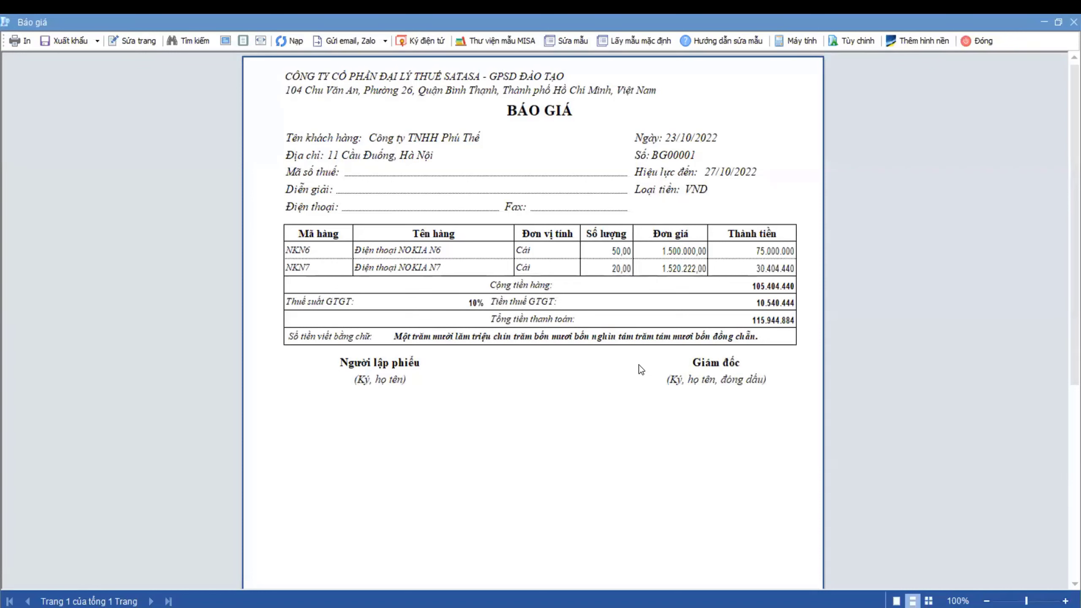
pyautogui.click(95, 41)
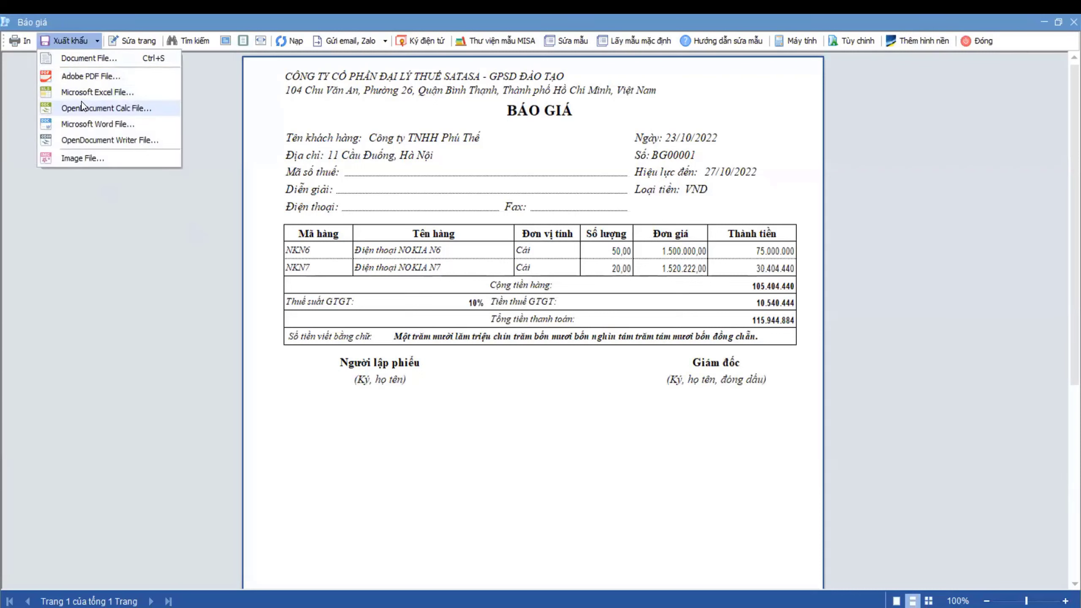
pyautogui.click(421, 262)
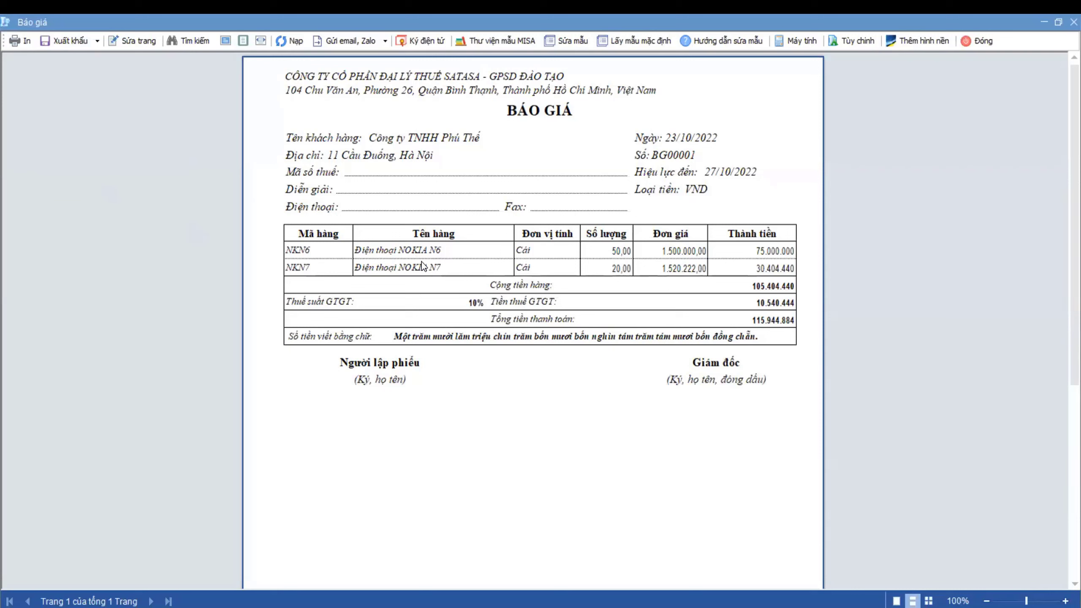
pyautogui.click(384, 41)
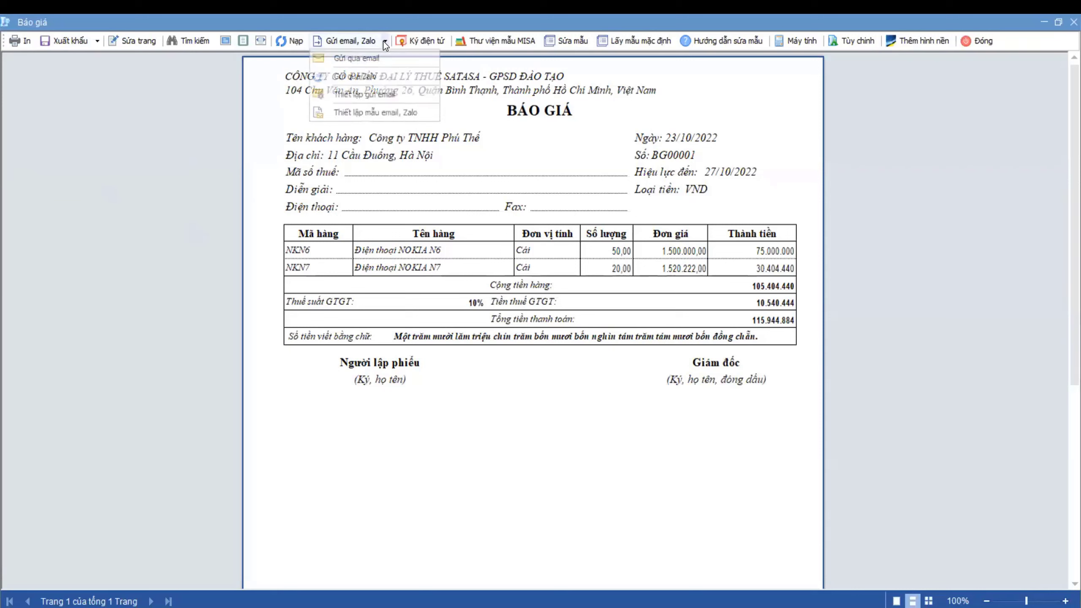
pyautogui.click(464, 258)
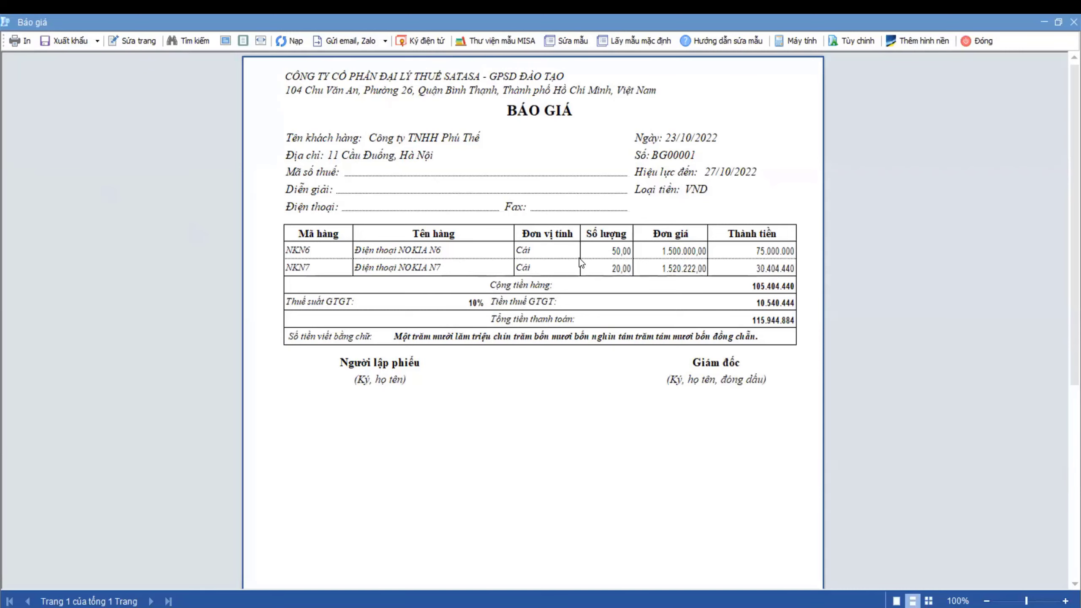
pyautogui.click(989, 42)
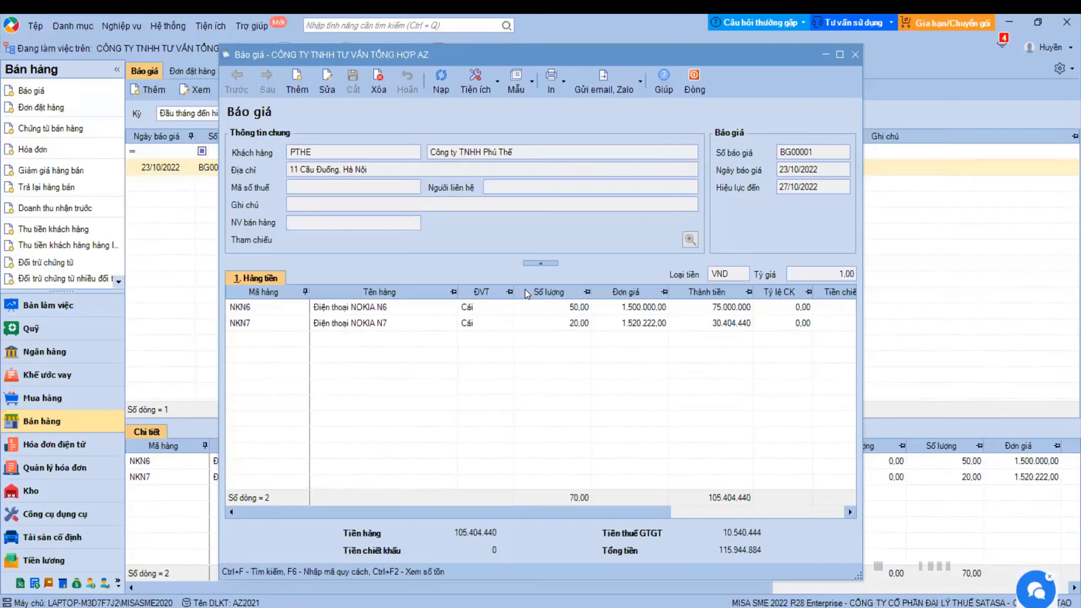
# - Close the Báo giá form and switch to the Quỹ cash module
pyautogui.press('Escape')
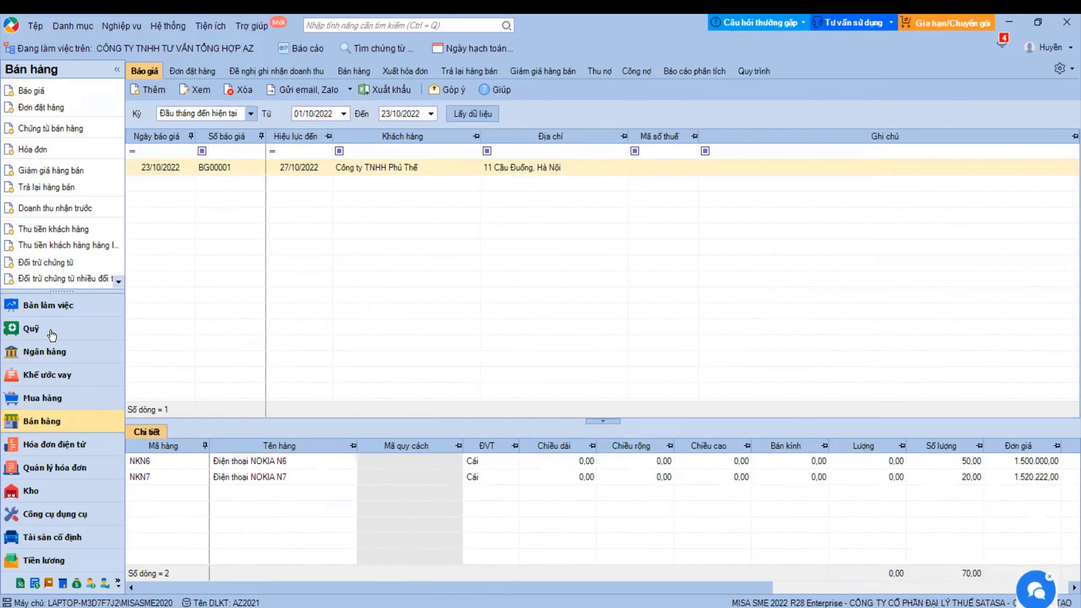
pyautogui.click(34, 330)
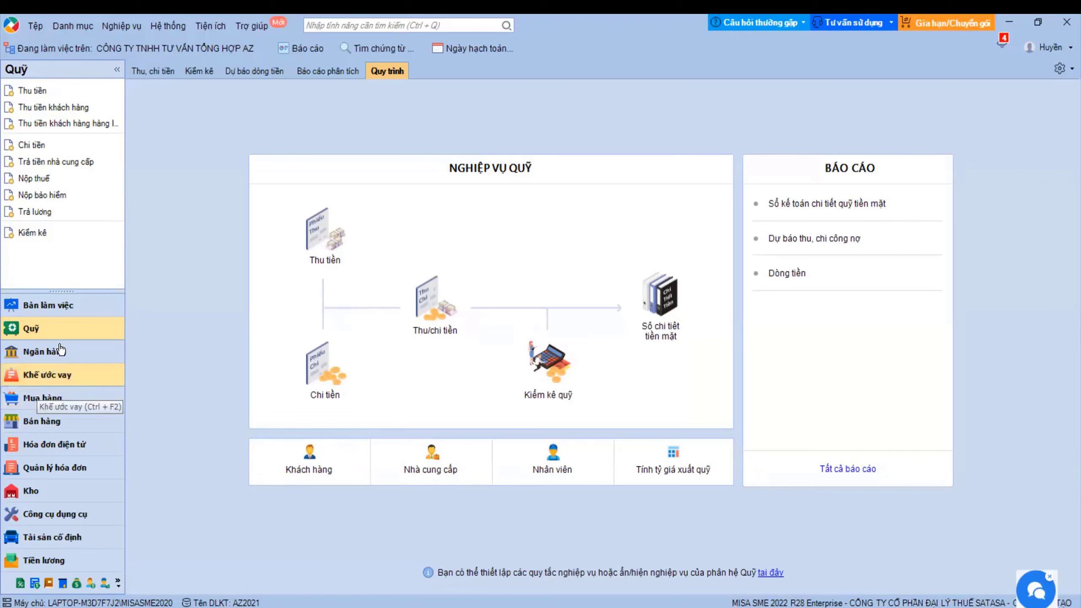
# - Start a new Chi tiền payment voucher with payment reason Chi khác
pyautogui.click(325, 374)
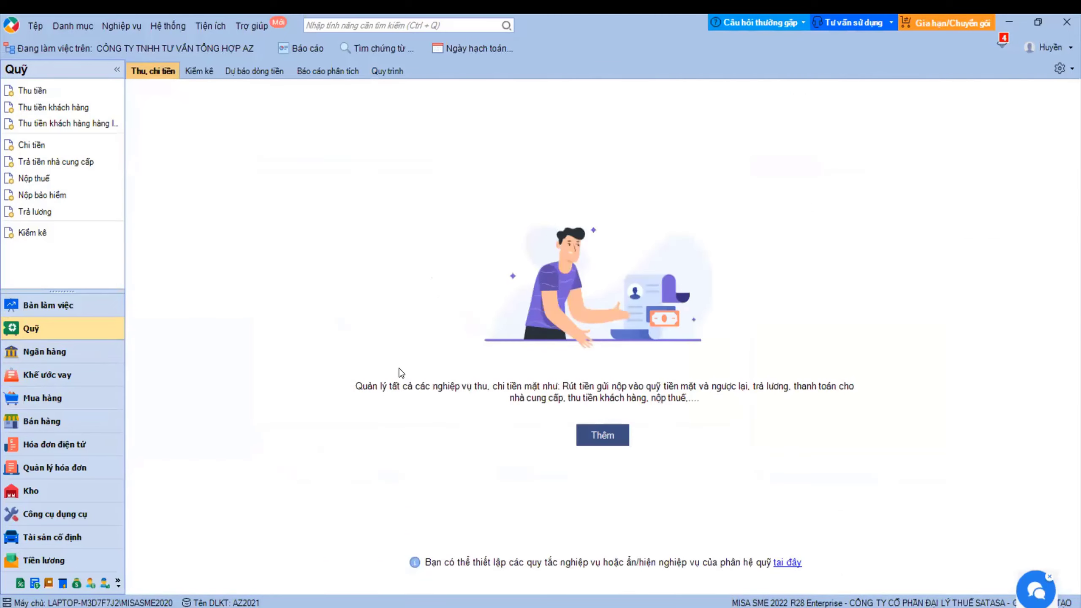
pyautogui.click(582, 435)
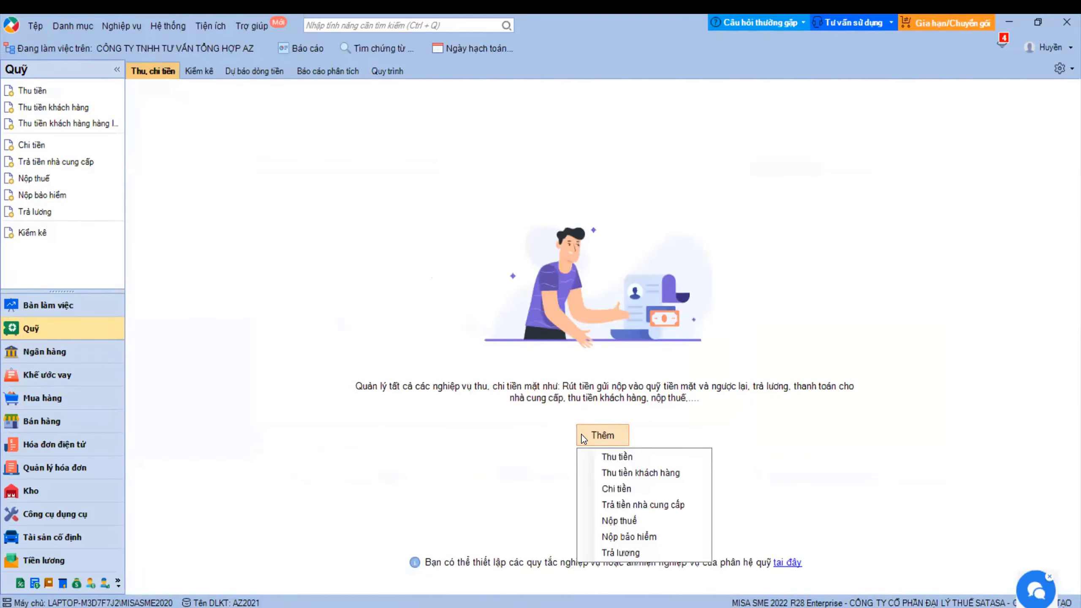
pyautogui.click(613, 490)
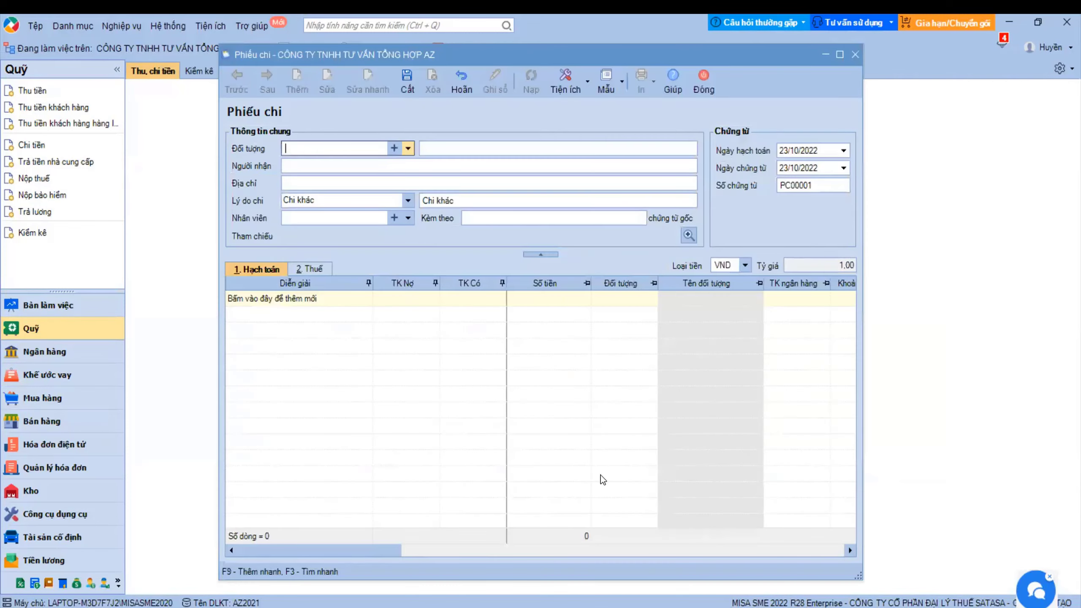
pyautogui.click(408, 200)
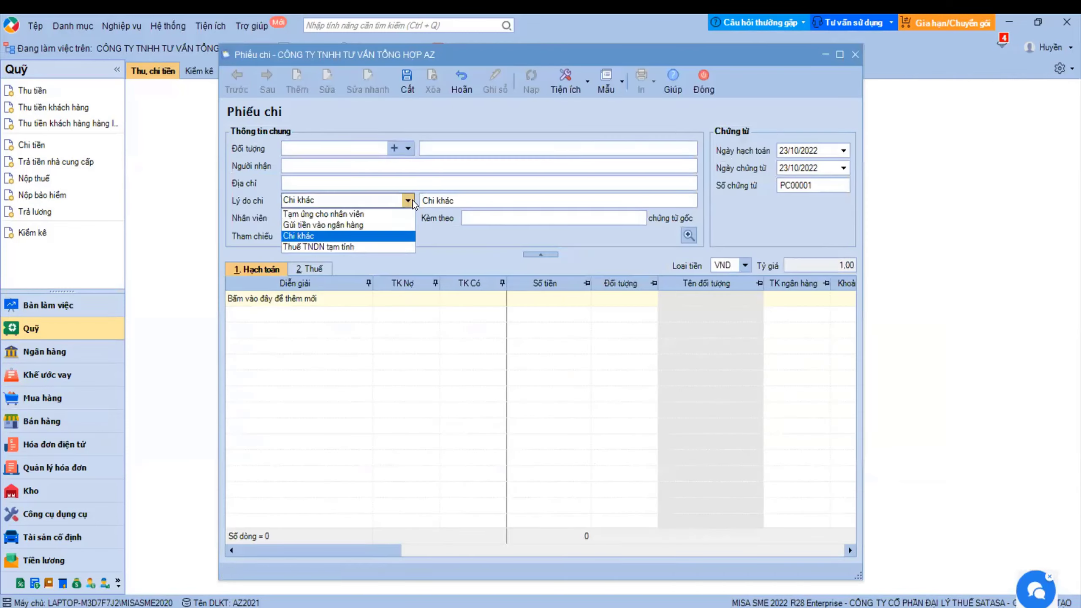
pyautogui.click(324, 235)
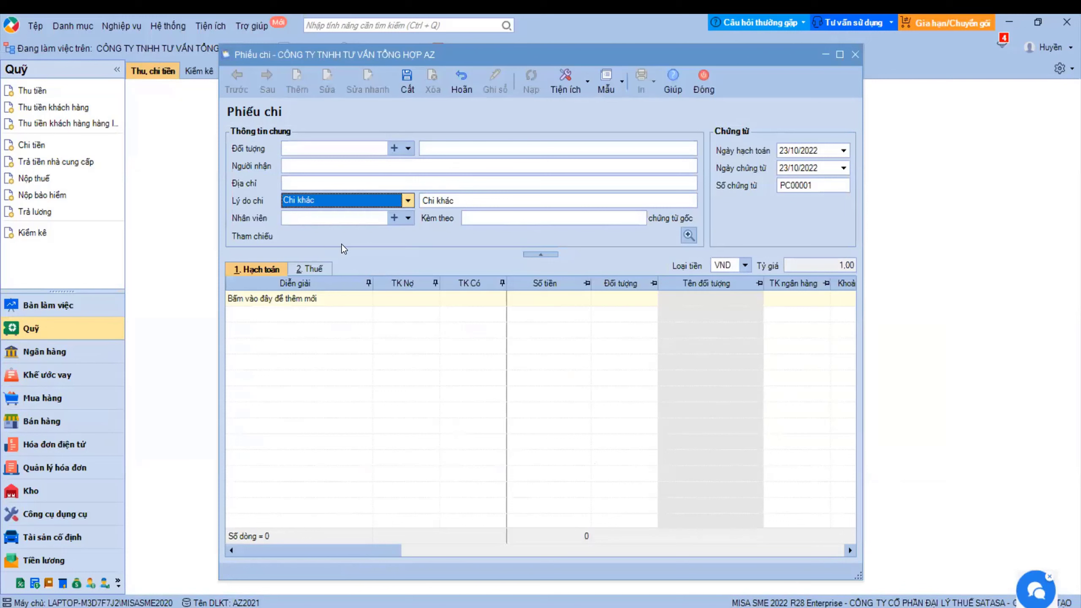
pyautogui.click(471, 205)
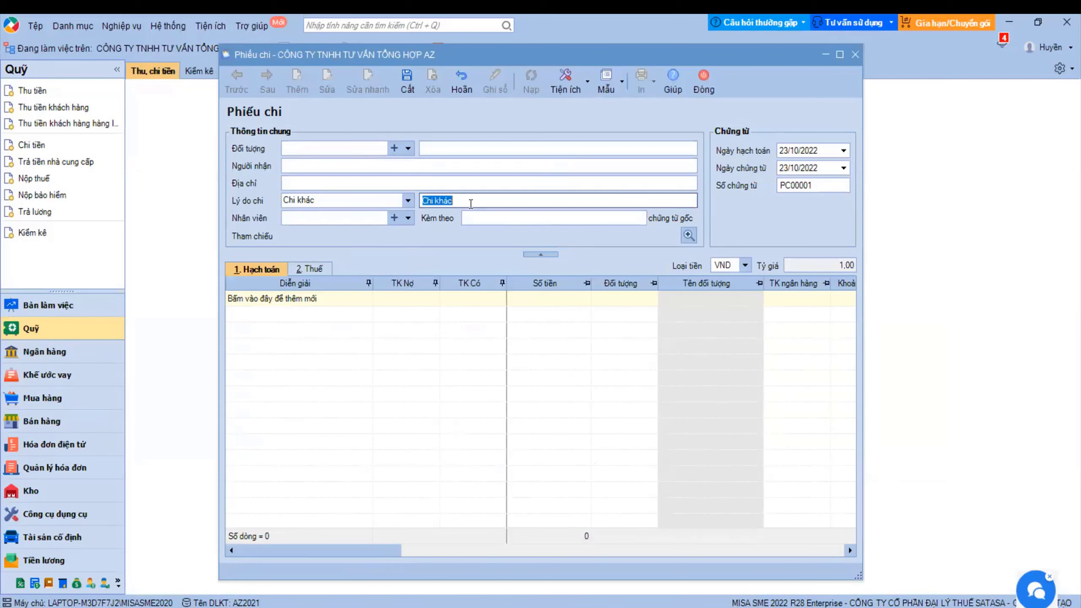
# - Add a 0% VAT line with account 1331 on the Thuế tab, then discard the voucher unsaved
pyautogui.click(308, 269)
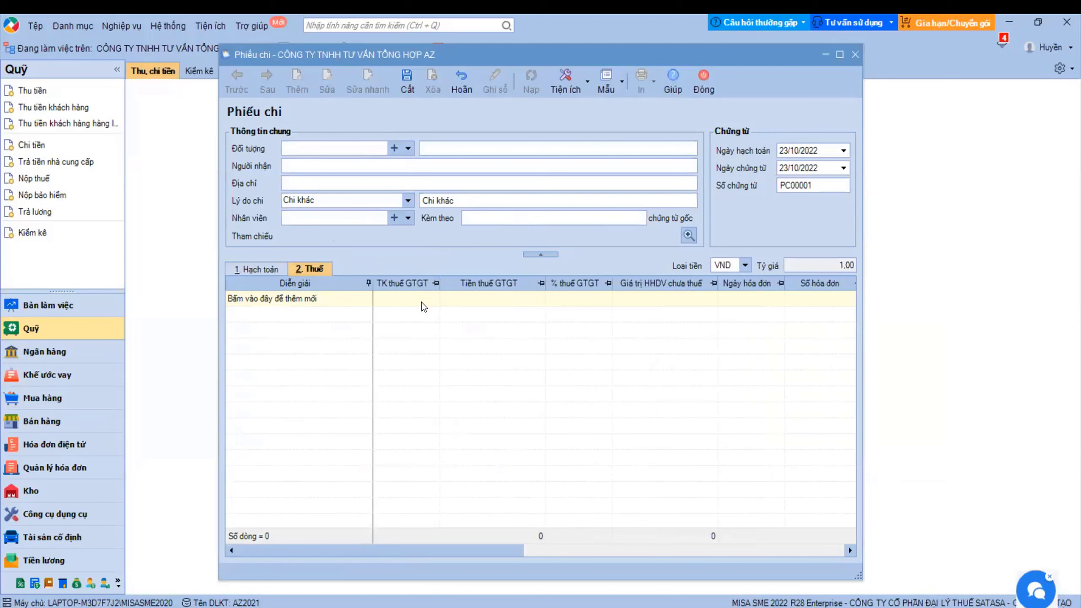
pyautogui.click(407, 298)
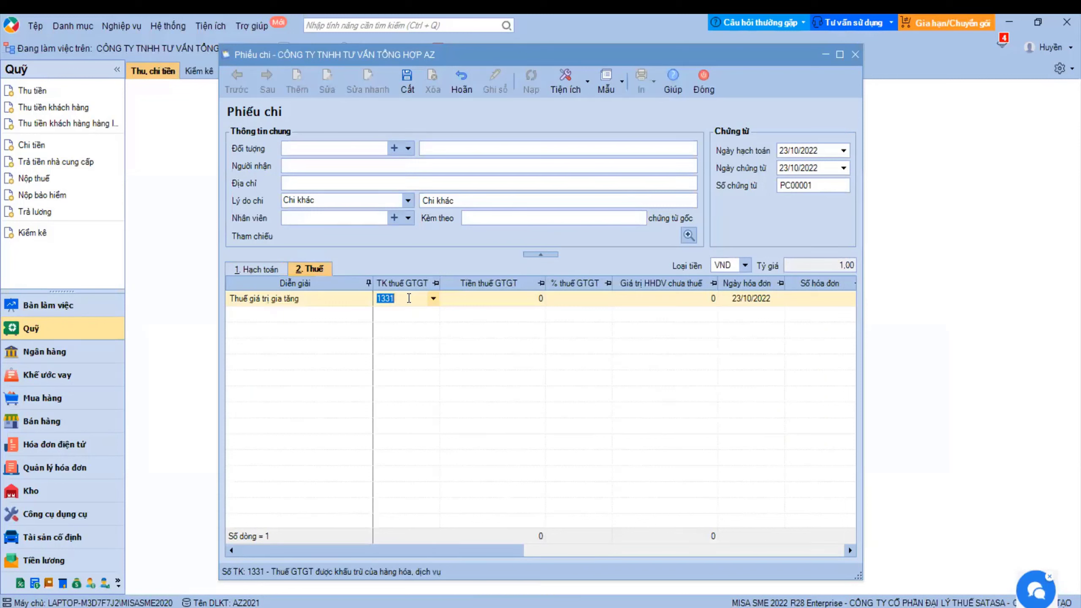
pyautogui.click(518, 300)
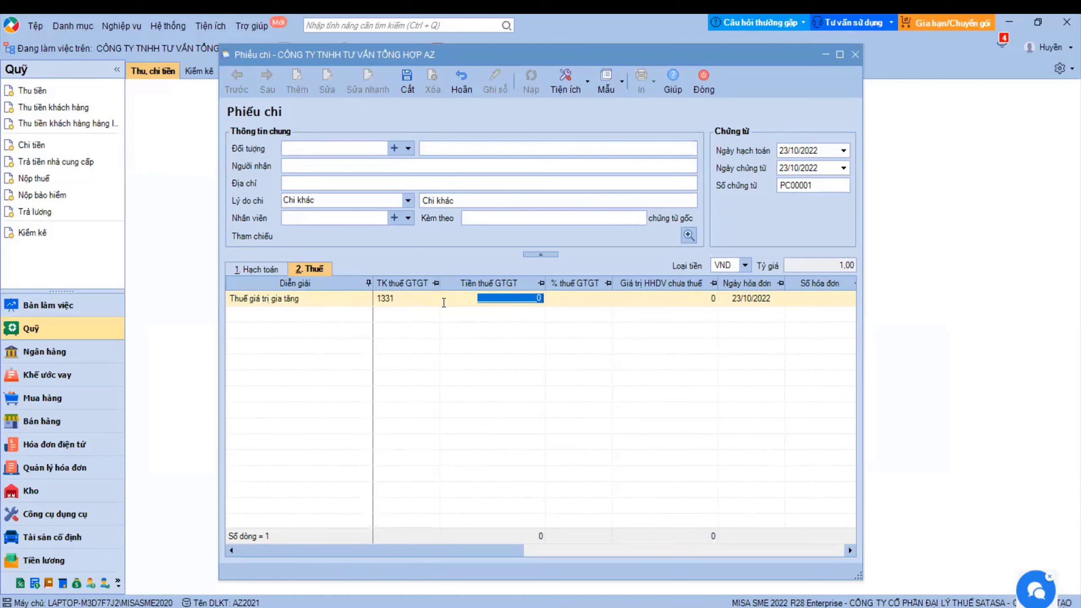
pyautogui.click(594, 300)
pyautogui.click(608, 300)
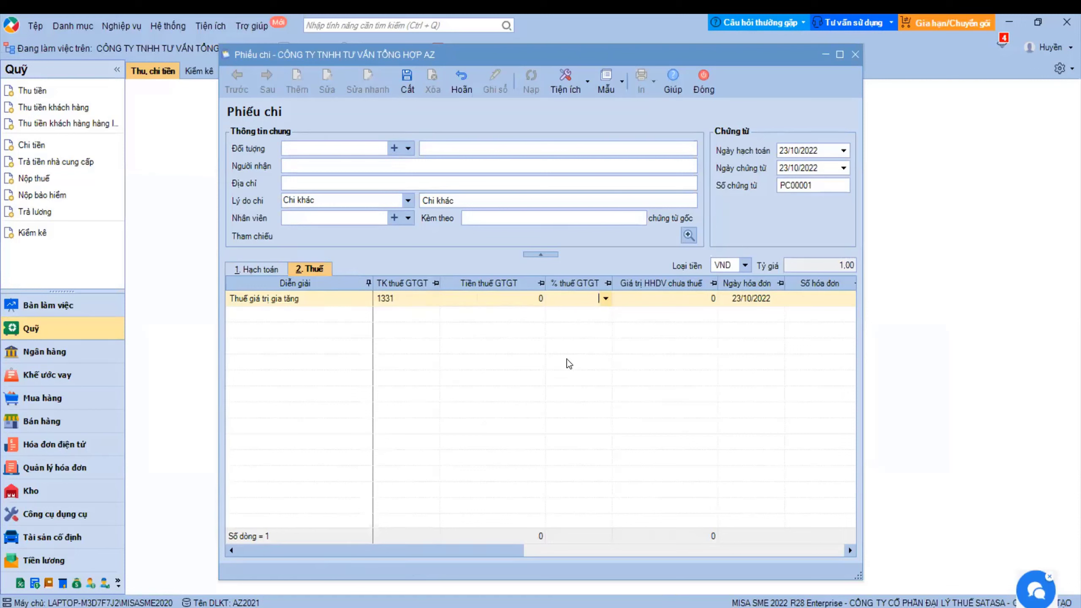
pyautogui.click(574, 310)
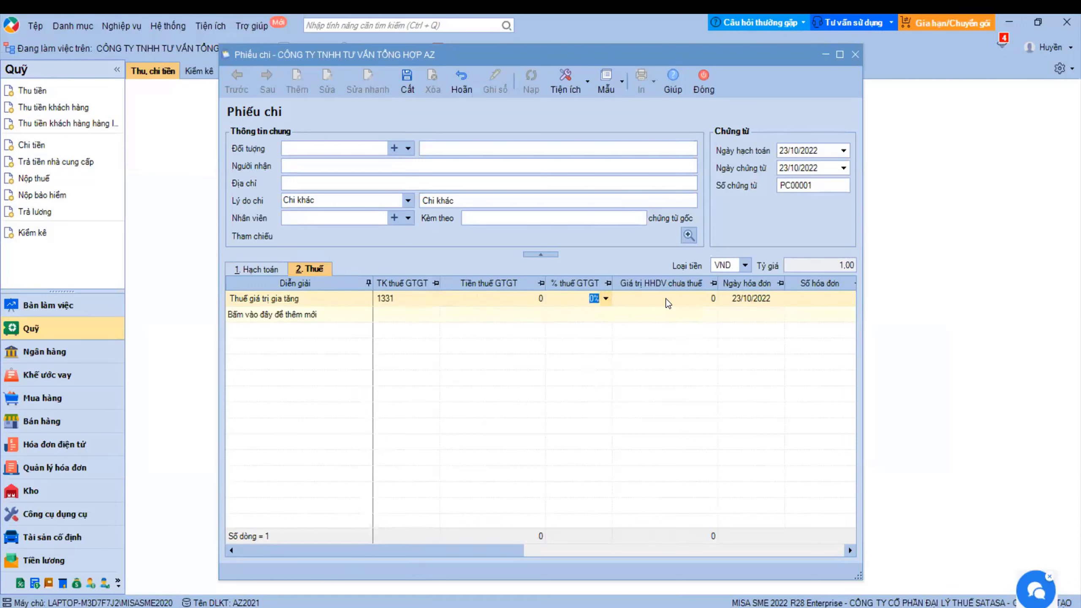
pyautogui.moveTo(469, 551); pyautogui.dragTo(634, 550)
pyautogui.click(641, 300)
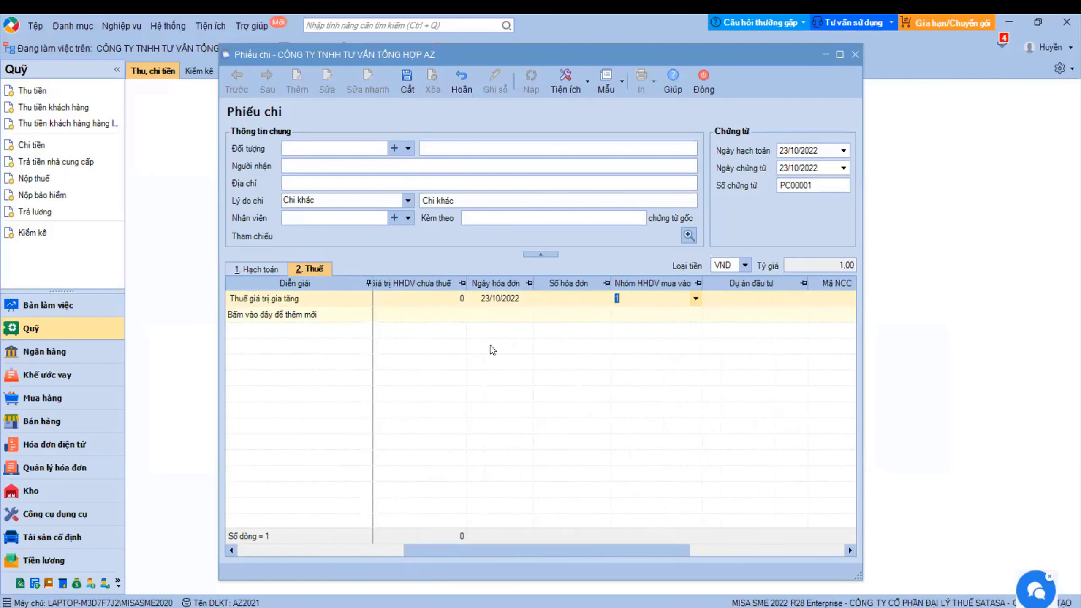
pyautogui.click(698, 86)
pyautogui.click(564, 374)
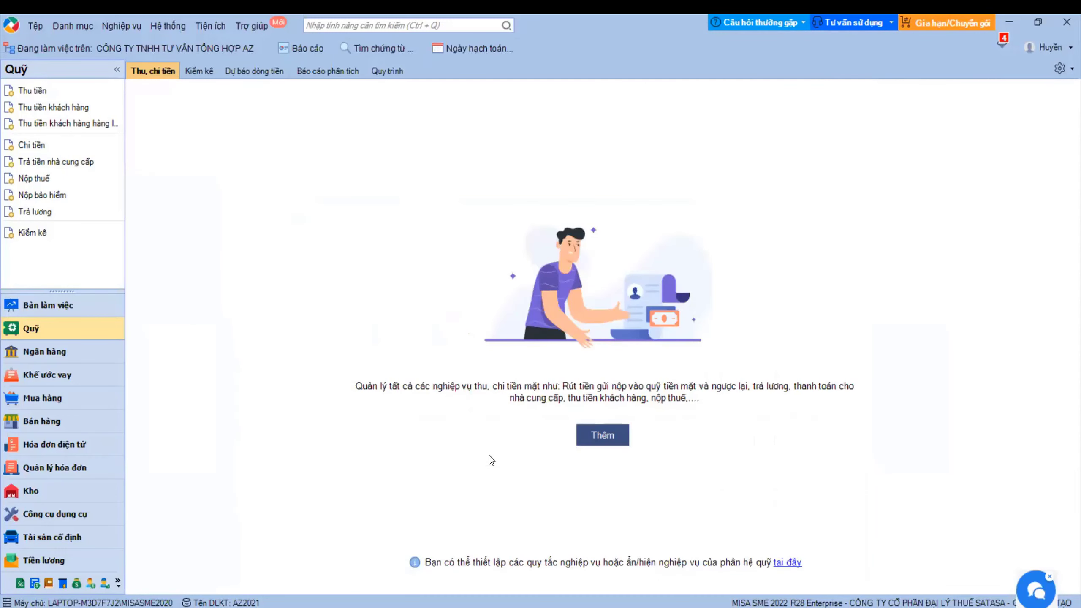
# - Open the Đơn đặt hàng sales orders page in the Bán hàng module
pyautogui.click(48, 422)
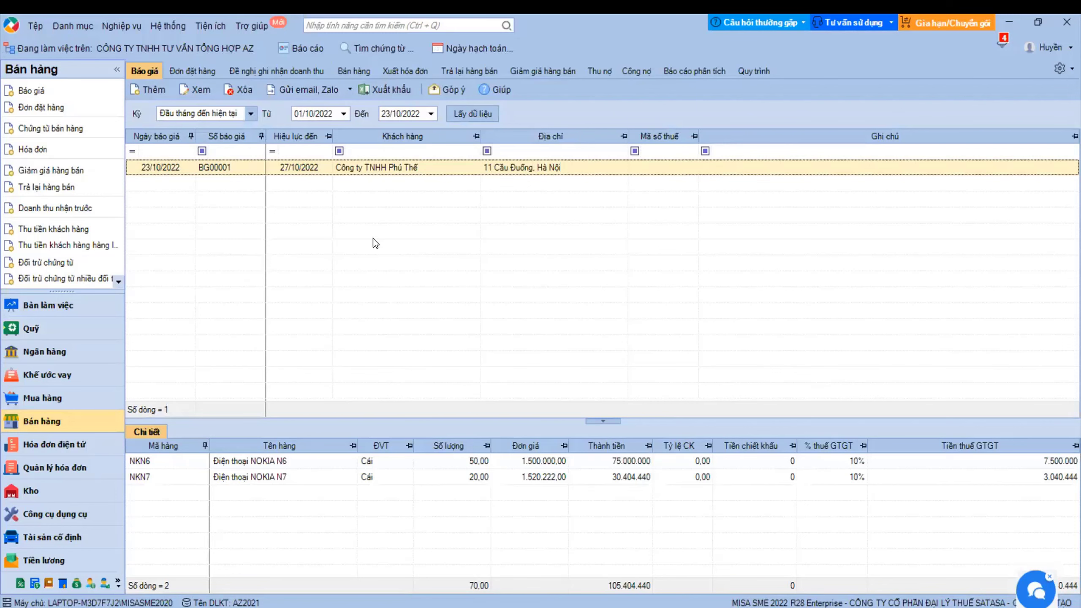
pyautogui.click(187, 71)
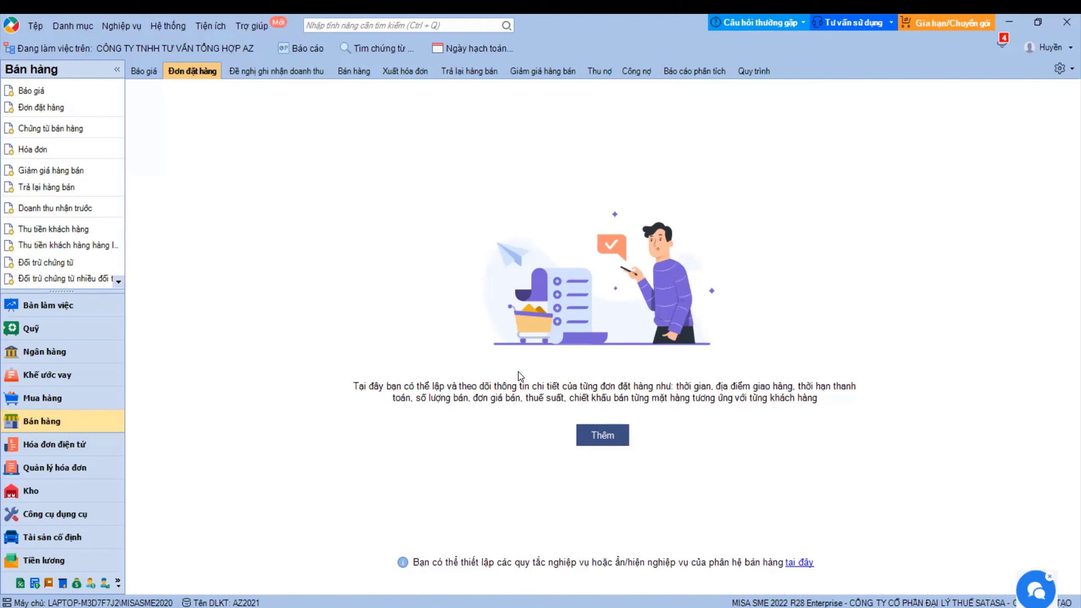
# - Create new sales order ĐH00001 from quotation BG00001 for Công ty TNHH Phú Thế
pyautogui.click(591, 435)
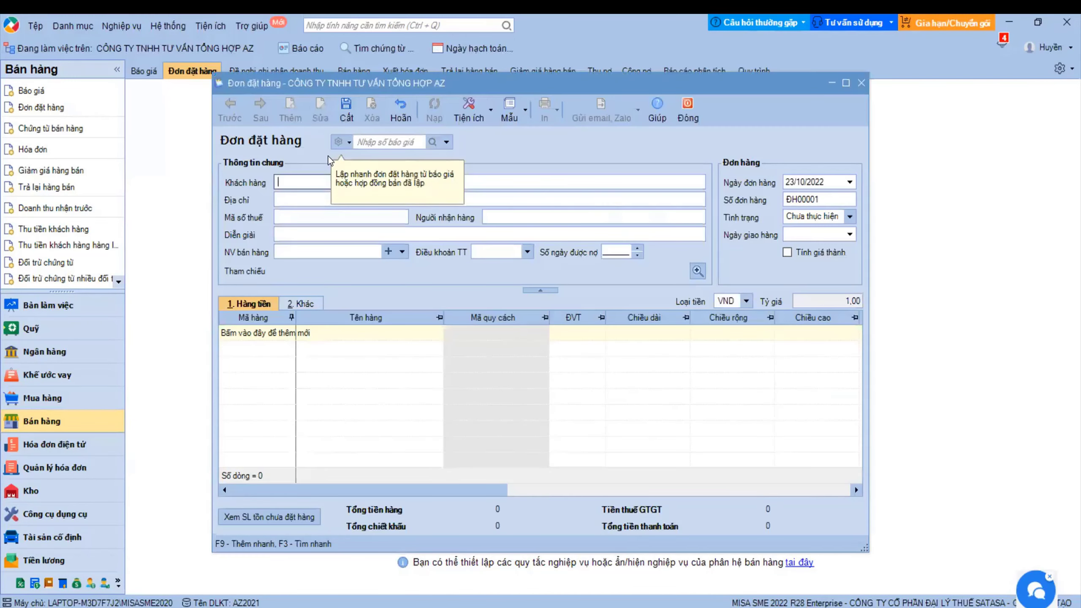
pyautogui.click(348, 143)
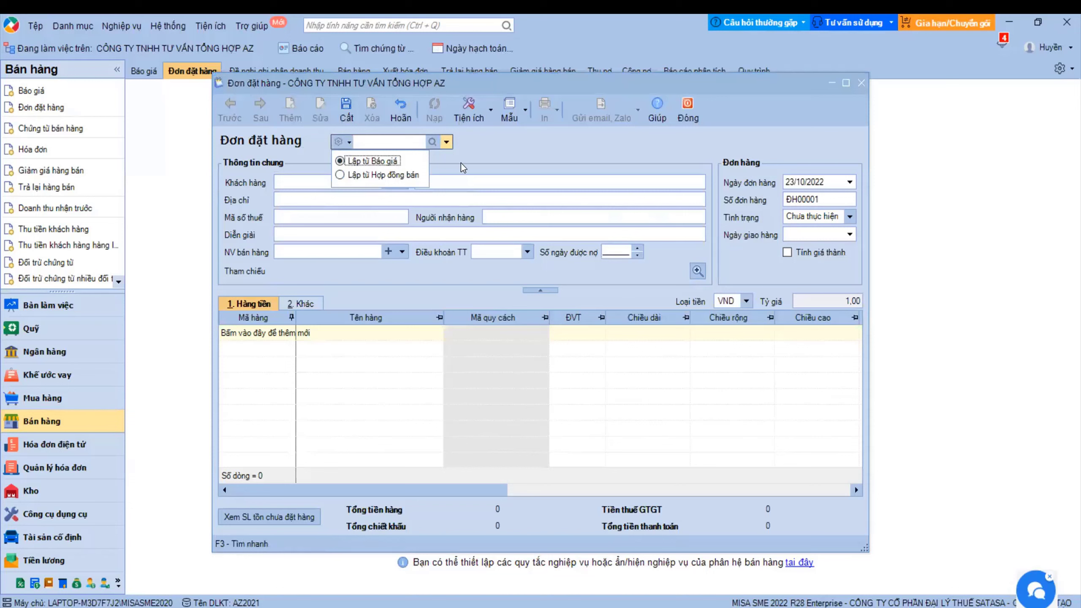
pyautogui.click(446, 141)
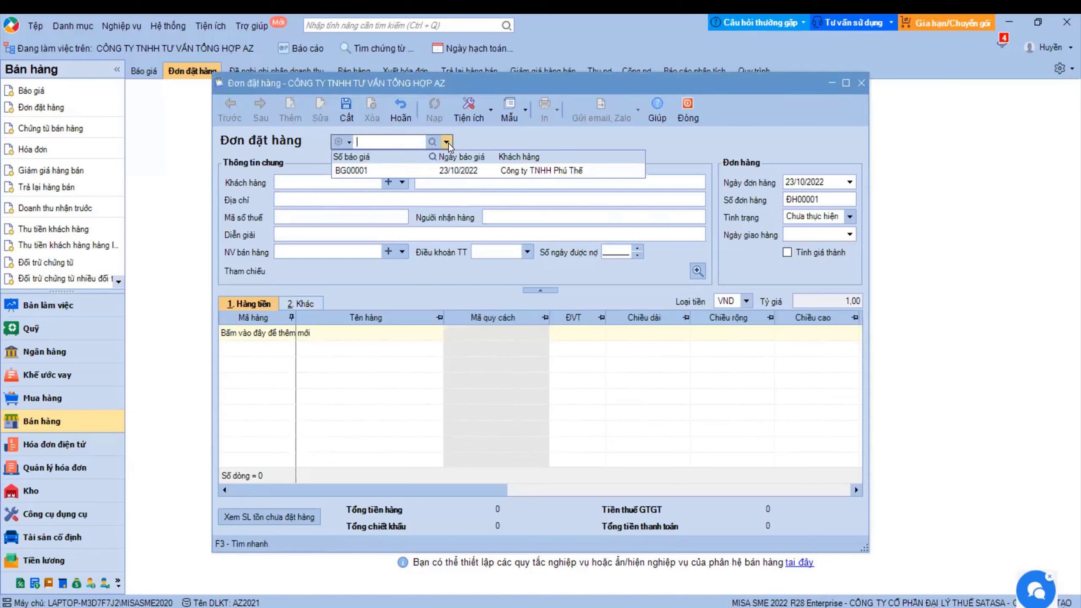
pyautogui.click(369, 170)
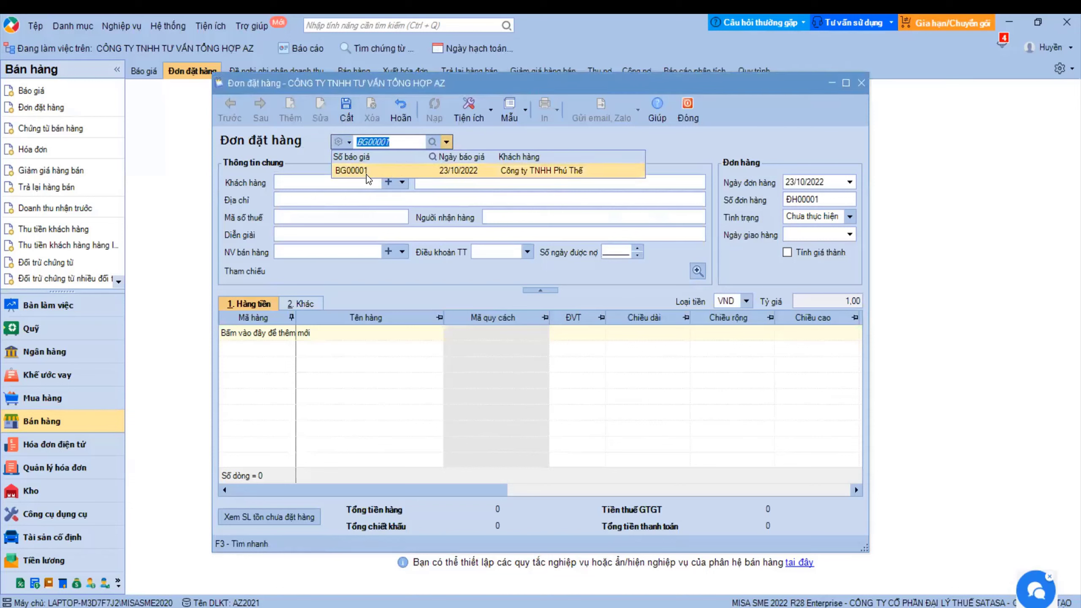
pyautogui.click(348, 144)
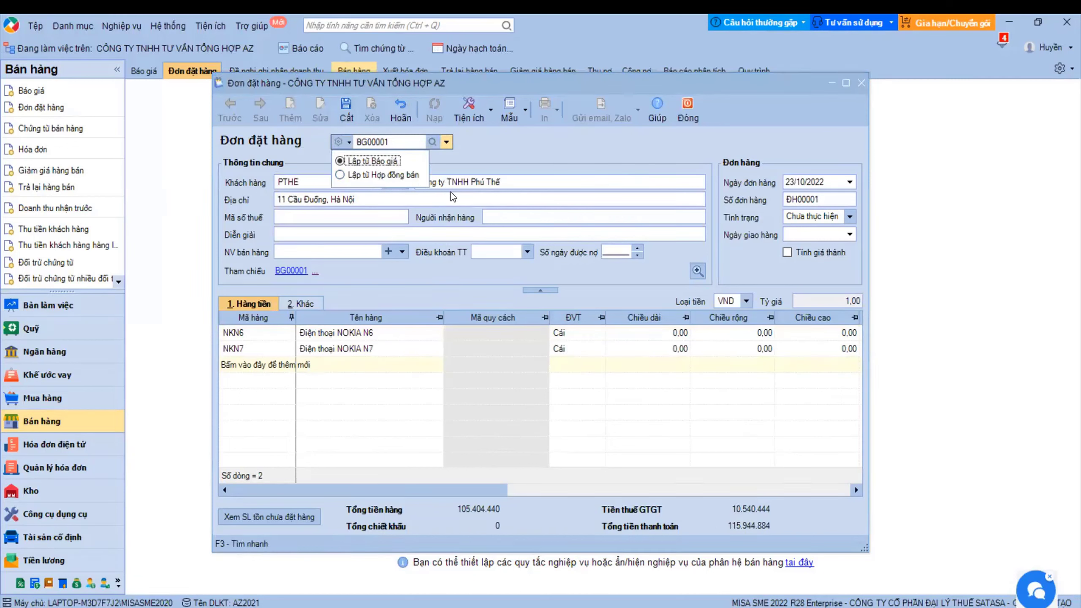
pyautogui.click(497, 170)
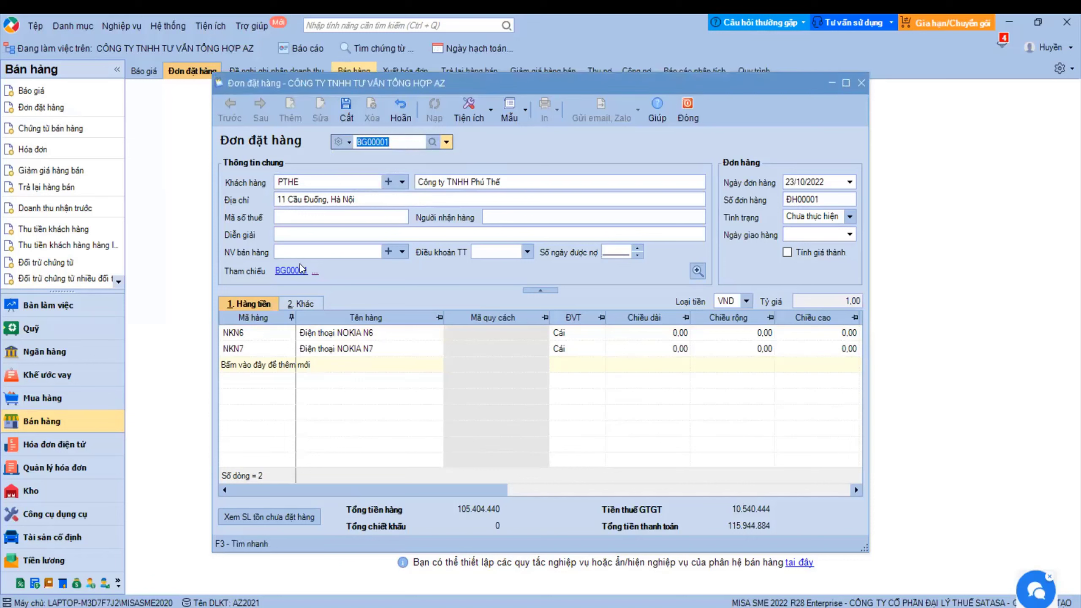
pyautogui.moveTo(358, 490); pyautogui.dragTo(658, 461)
pyautogui.hscroll(3, 658, 461)
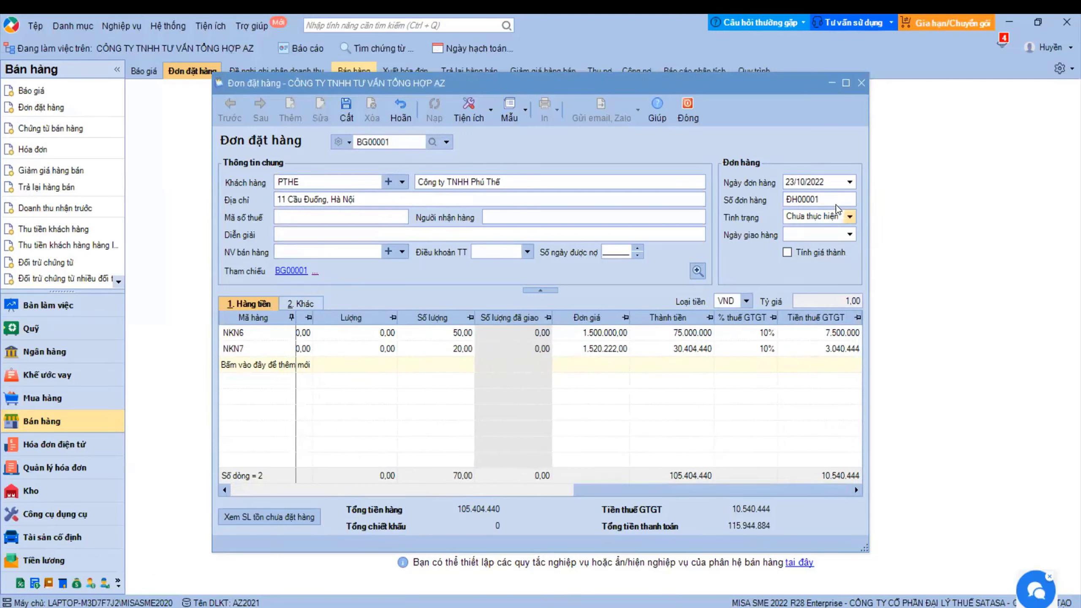
# - Set the delivery date to 27/10/2022, save the order and close it
pyautogui.click(849, 234)
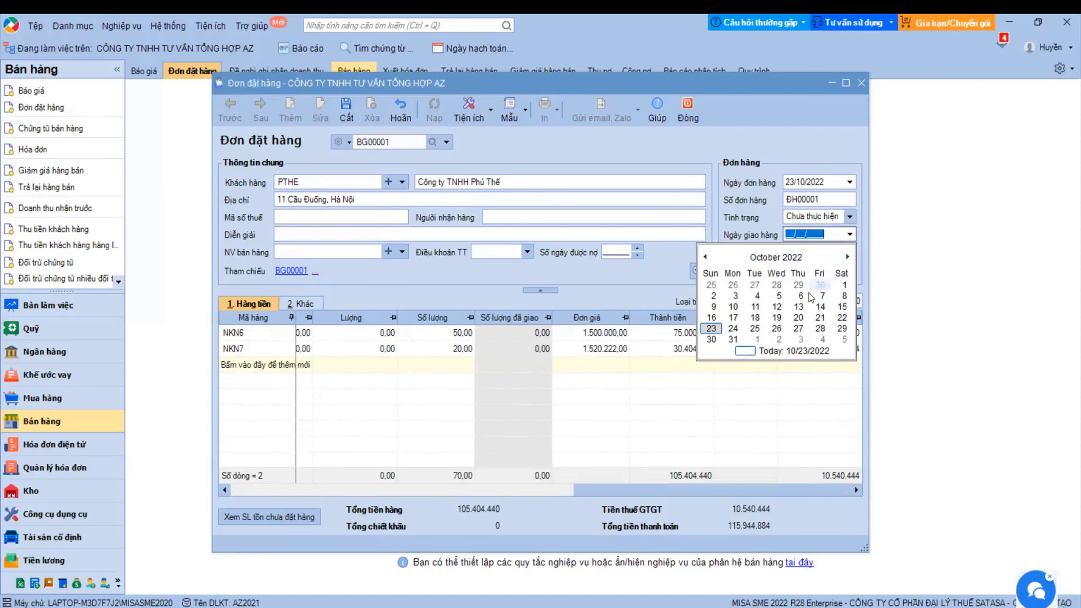
pyautogui.click(797, 328)
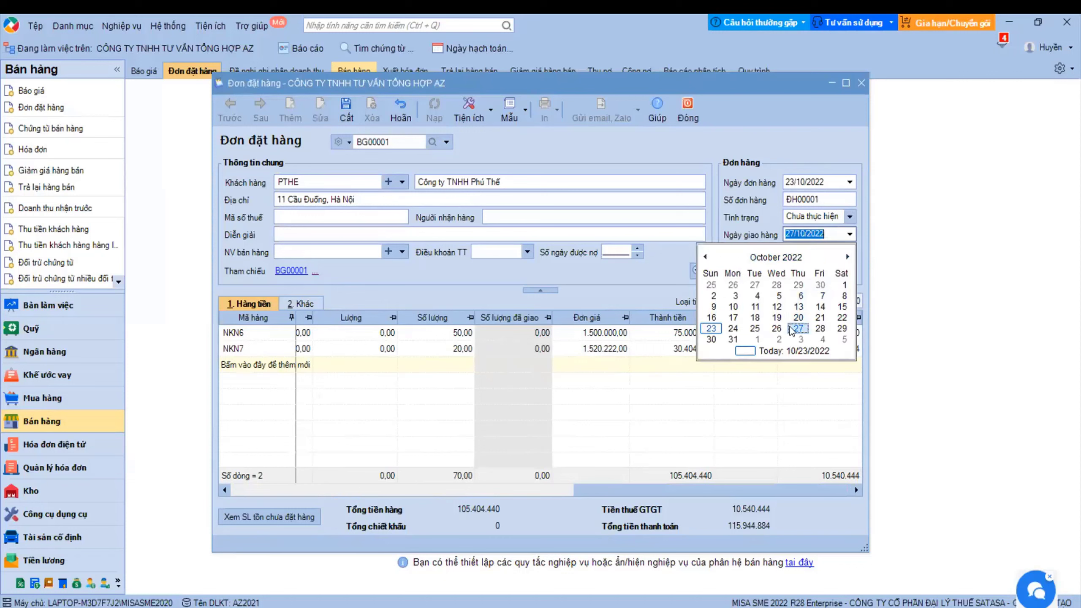
pyautogui.click(346, 110)
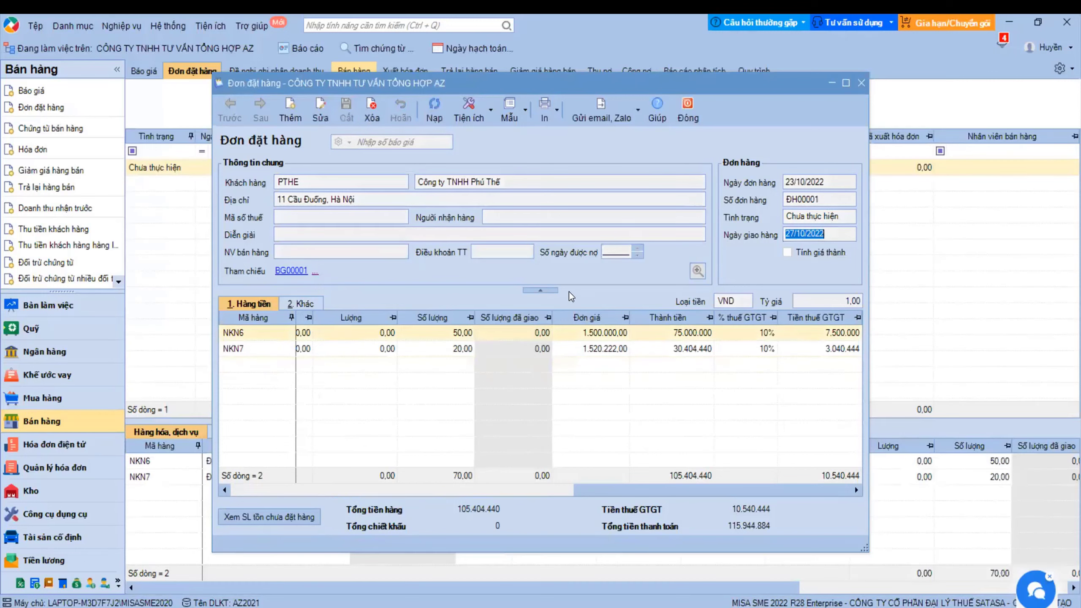
pyautogui.click(686, 113)
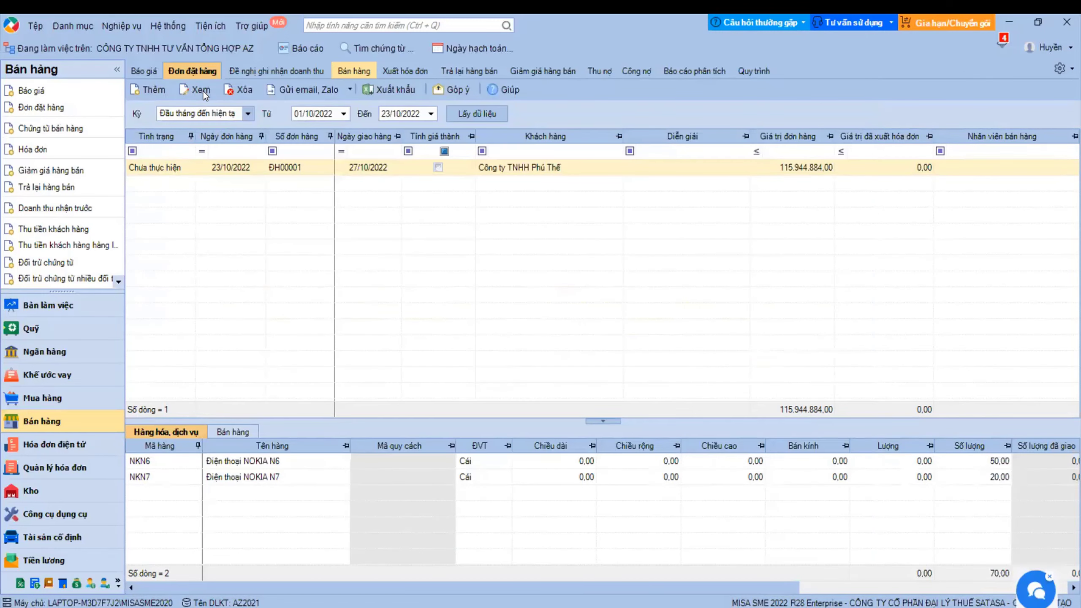
# - Create a new sales voucher from order ĐH00001 and browse its utility and create-from options
pyautogui.rightClick(251, 167)
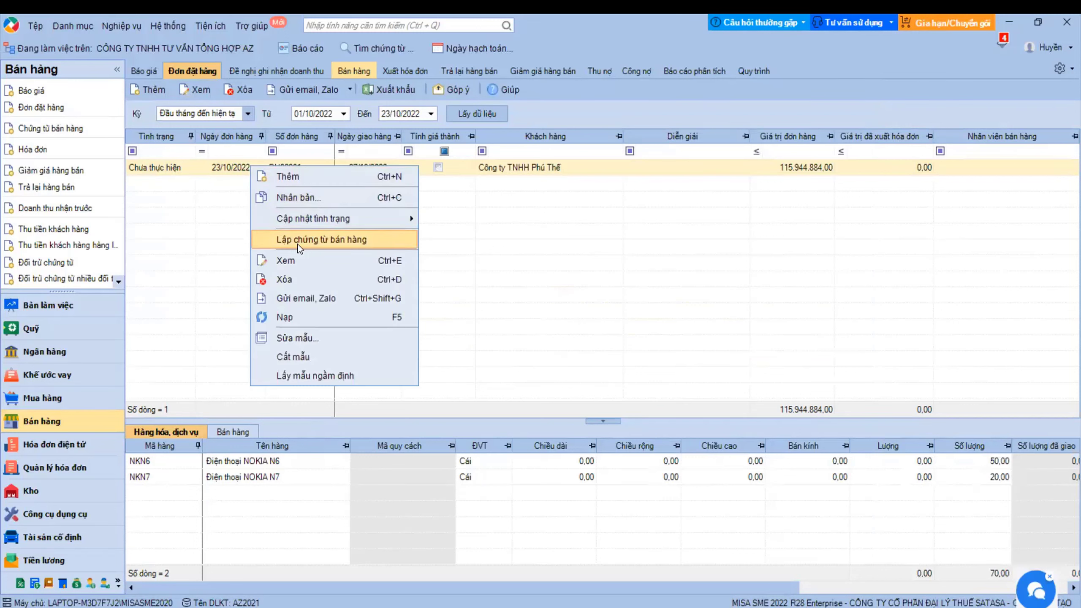
pyautogui.click(336, 239)
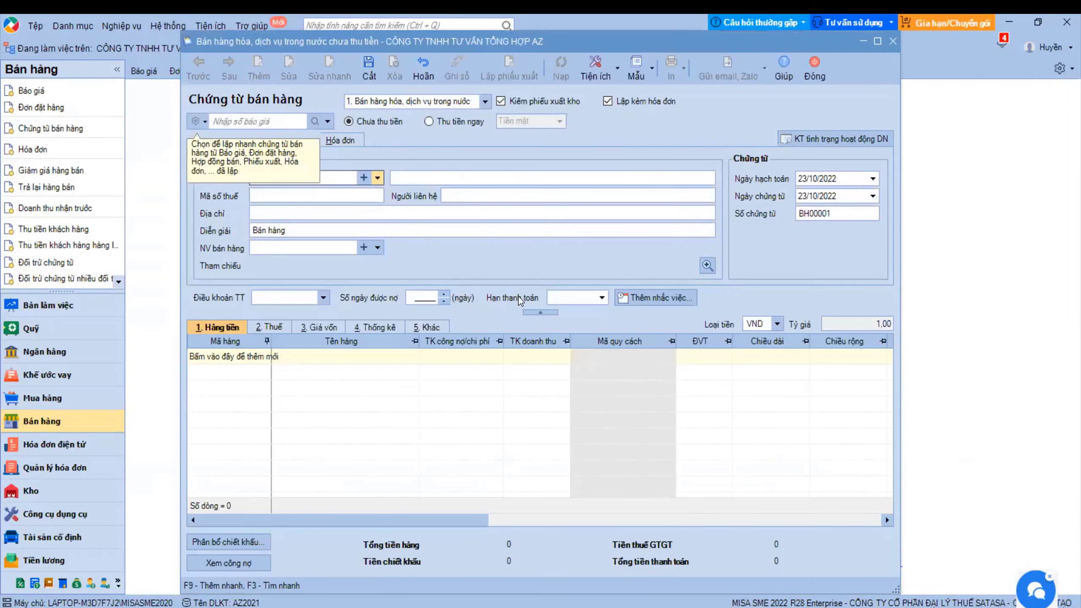
pyautogui.click(616, 75)
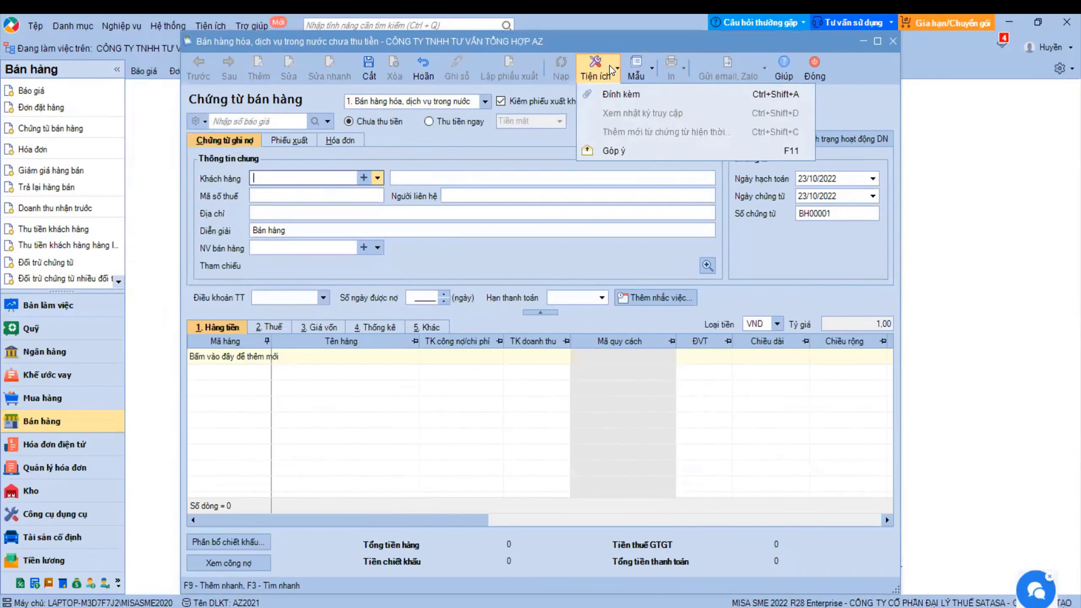
pyautogui.click(611, 71)
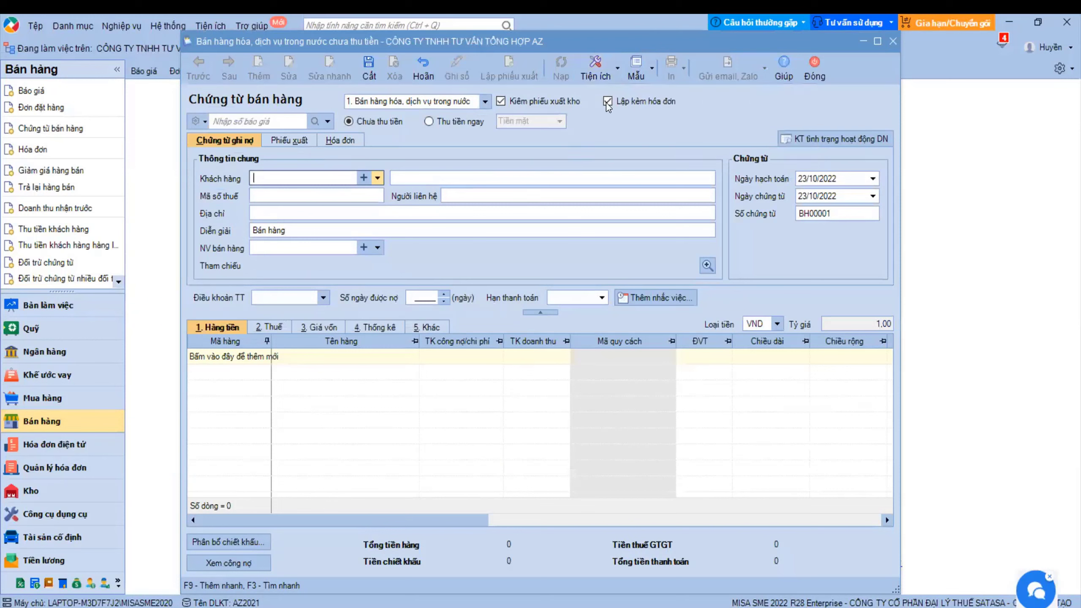
pyautogui.click(314, 121)
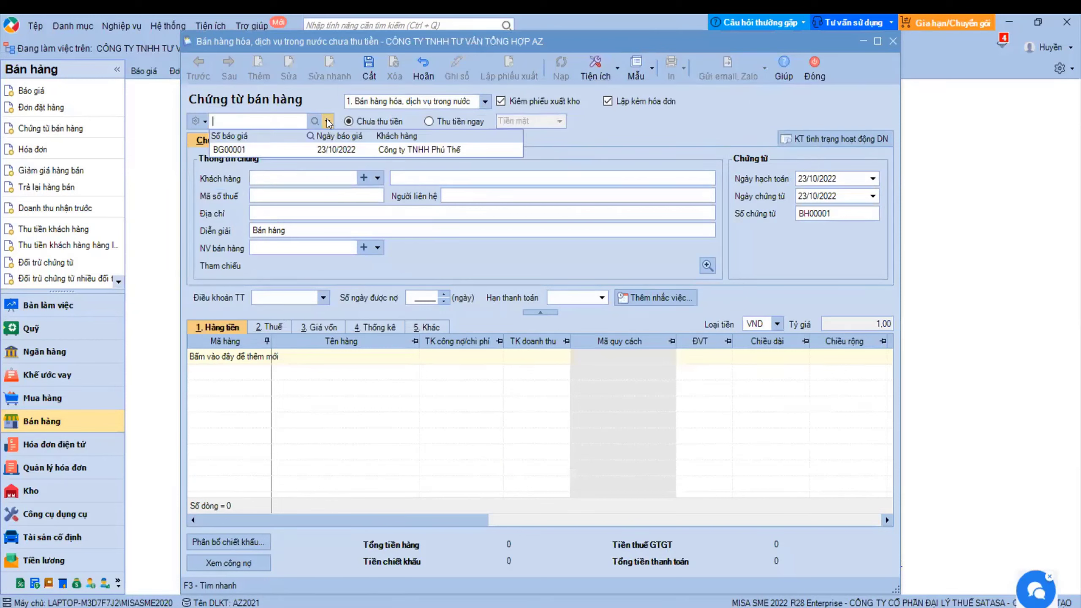
pyautogui.click(205, 124)
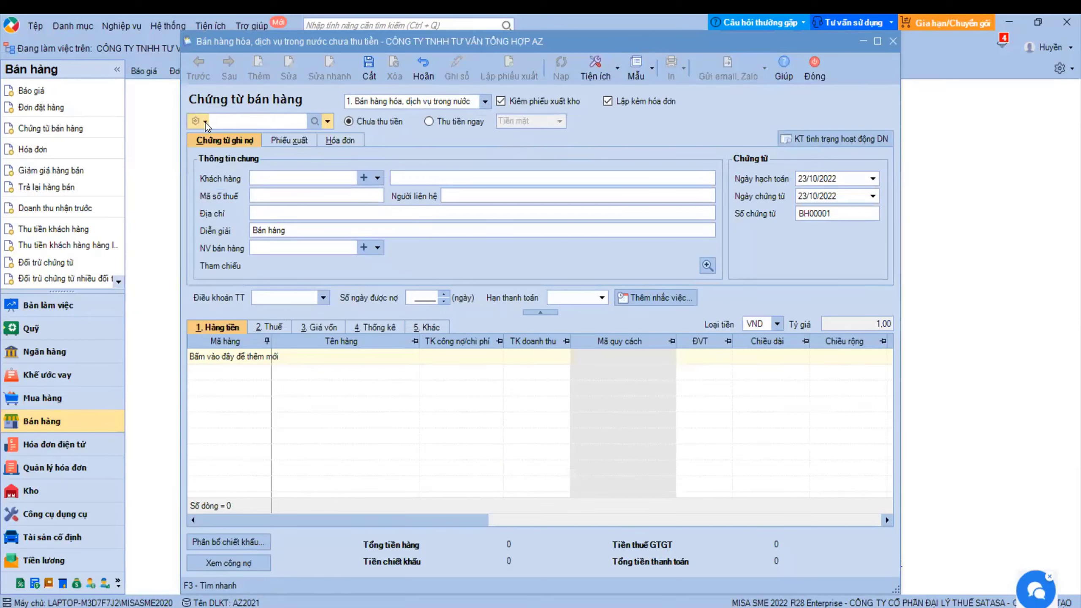
pyautogui.click(206, 122)
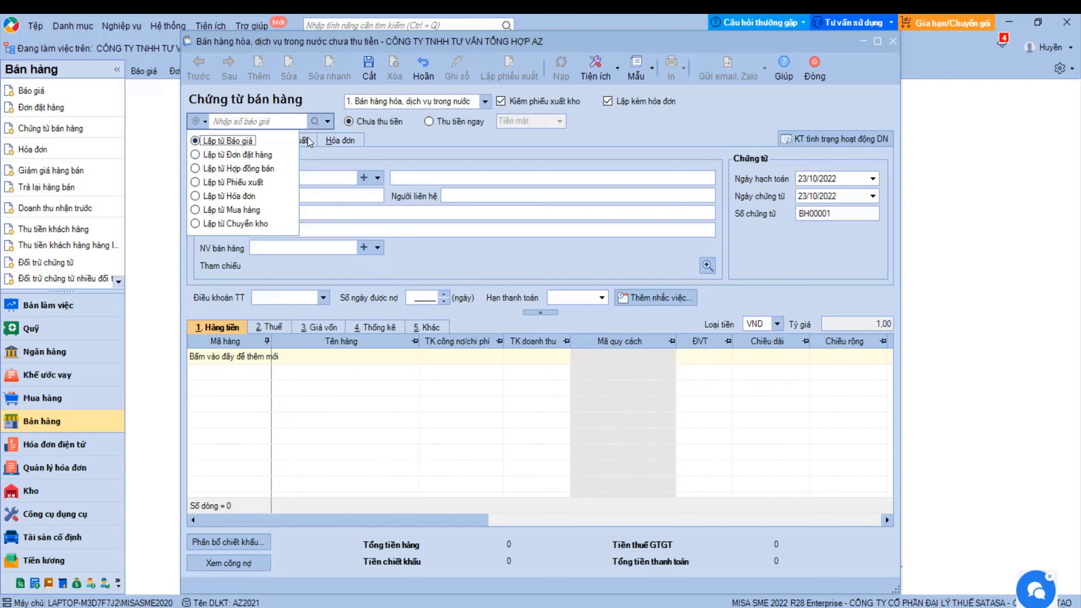
# - Fill the voucher from quotation BG00001, keeping sales type 1. Bán hàng hóa, dịch vụ trong nước
pyautogui.click(327, 122)
pyautogui.click(329, 154)
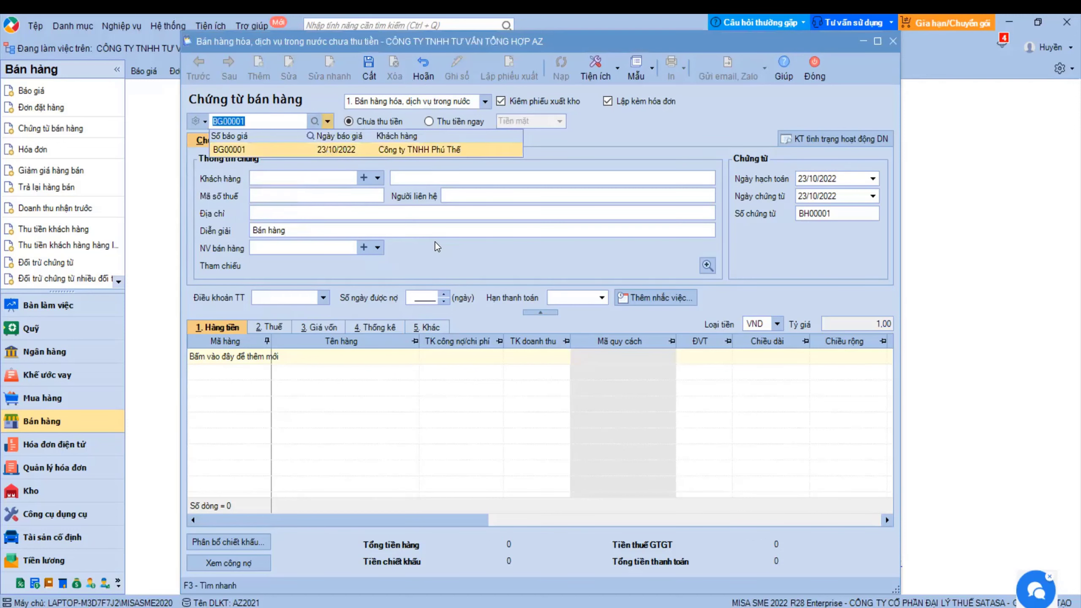
pyautogui.click(485, 101)
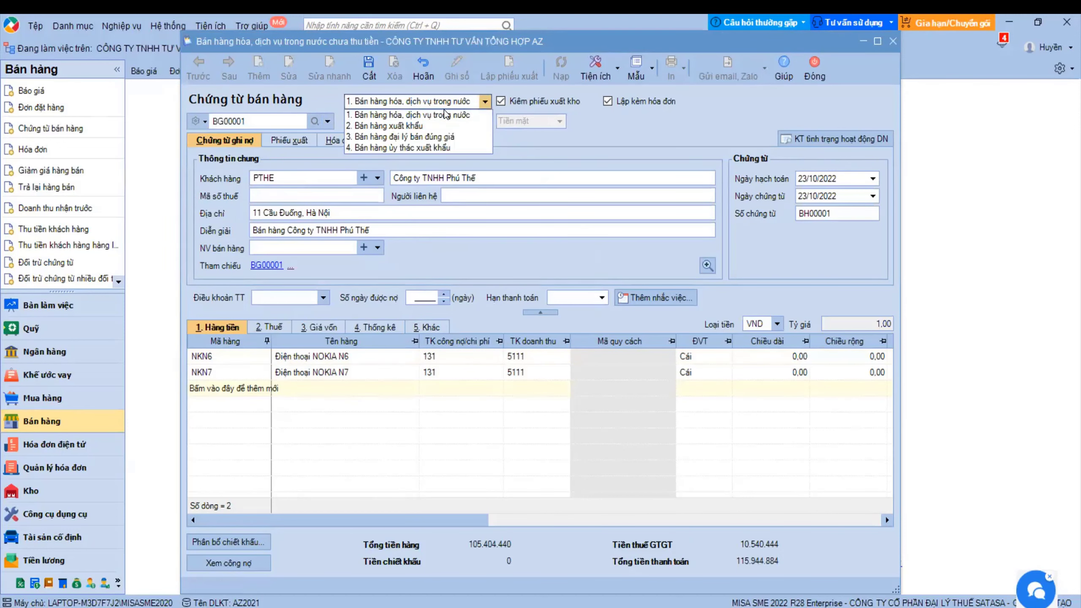
pyautogui.press('Down')
pyautogui.press('Down')
pyautogui.press('Down')
pyautogui.click(547, 102)
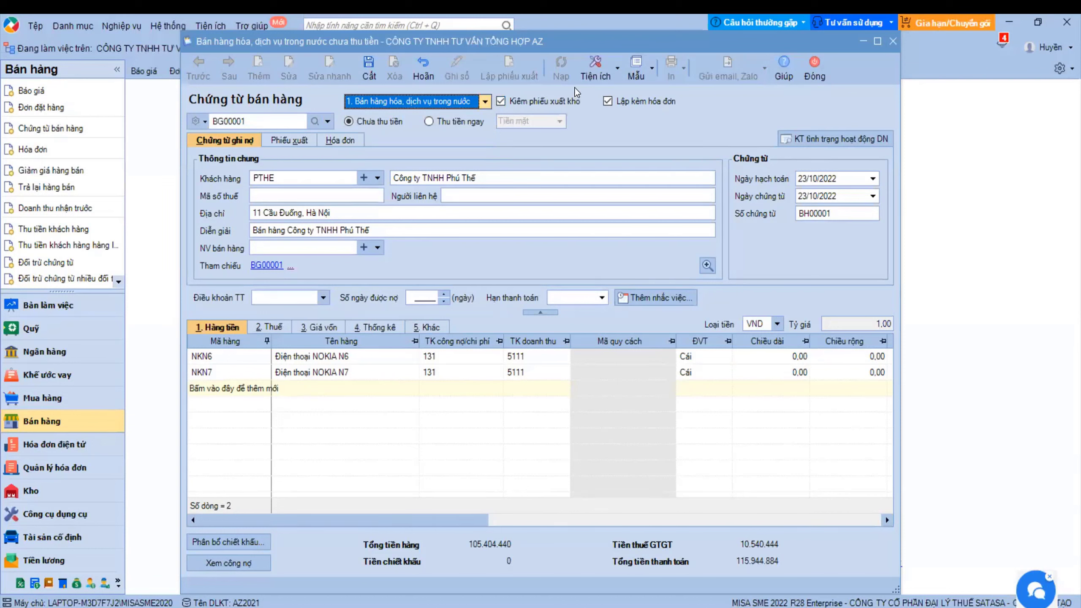
pyautogui.click(286, 141)
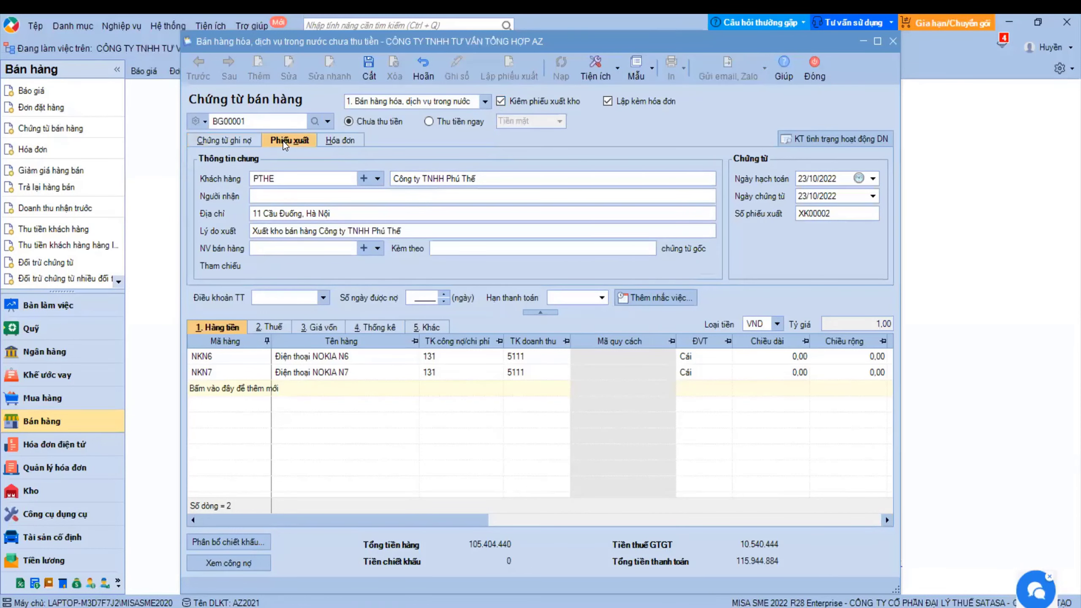
pyautogui.click(350, 143)
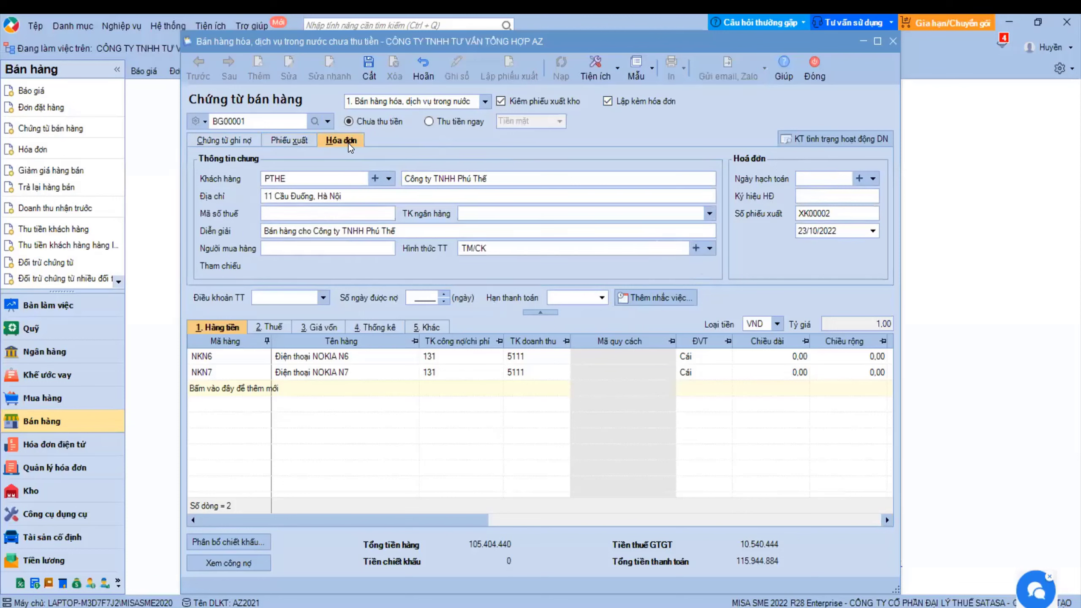
pyautogui.click(246, 143)
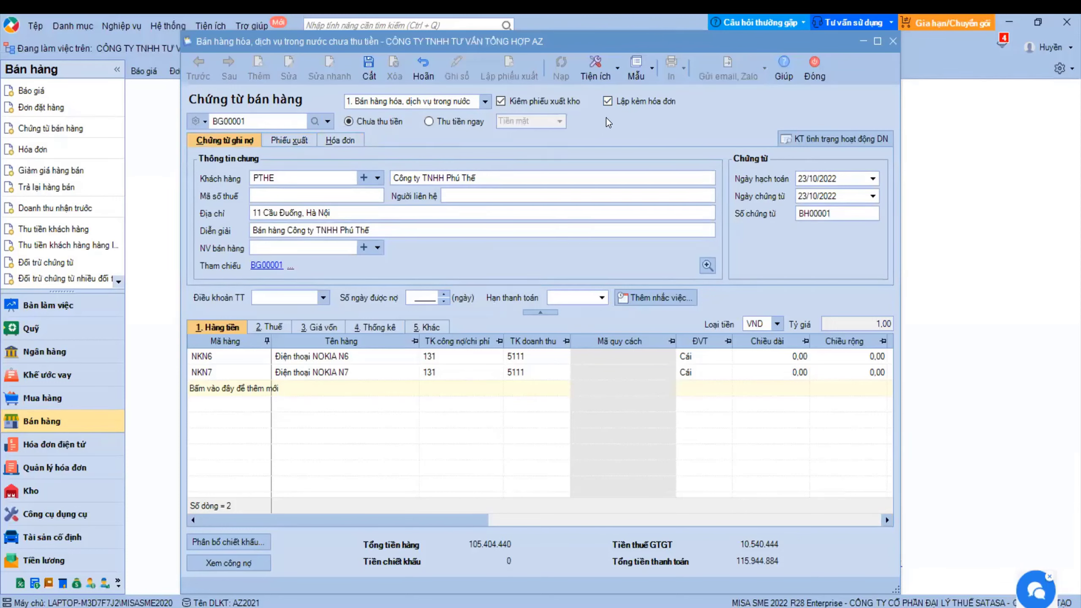
pyautogui.click(604, 102)
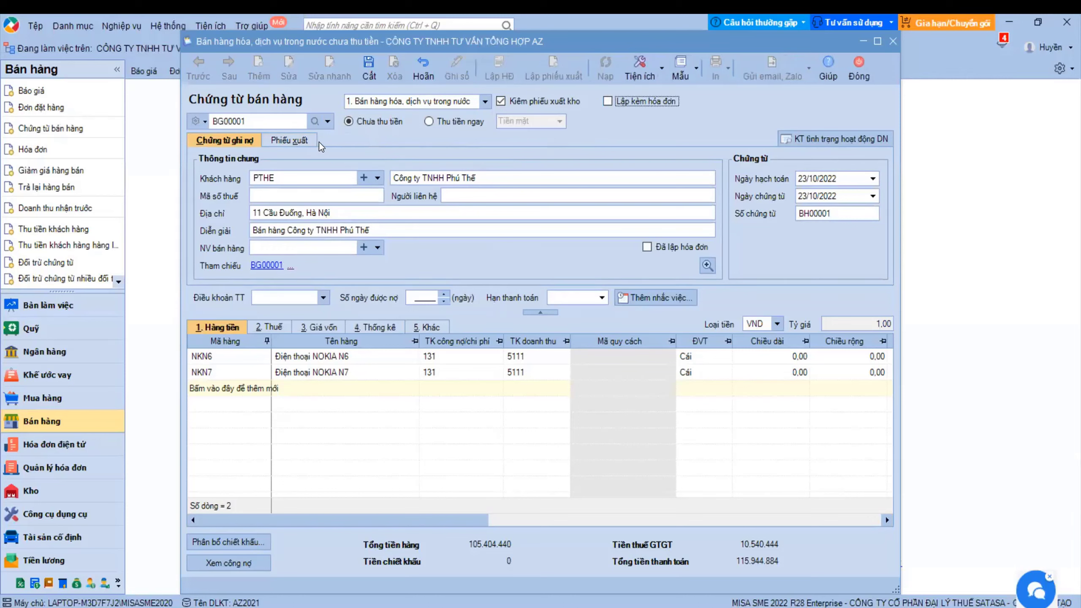
pyautogui.hotkey('shift', 'Tab')
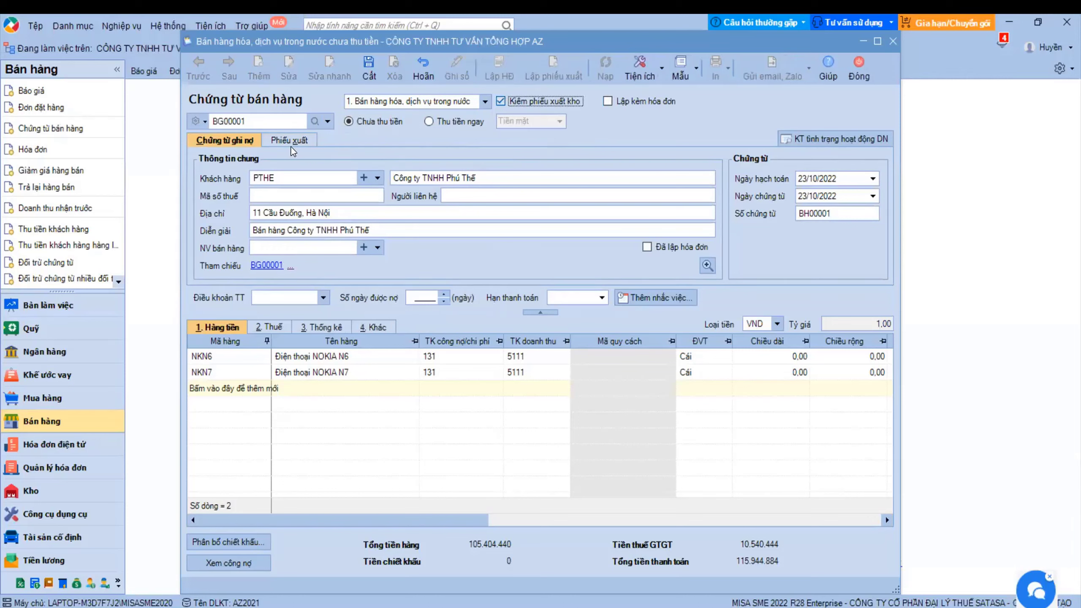
pyautogui.press('space')
pyautogui.click(502, 99)
pyautogui.click(615, 101)
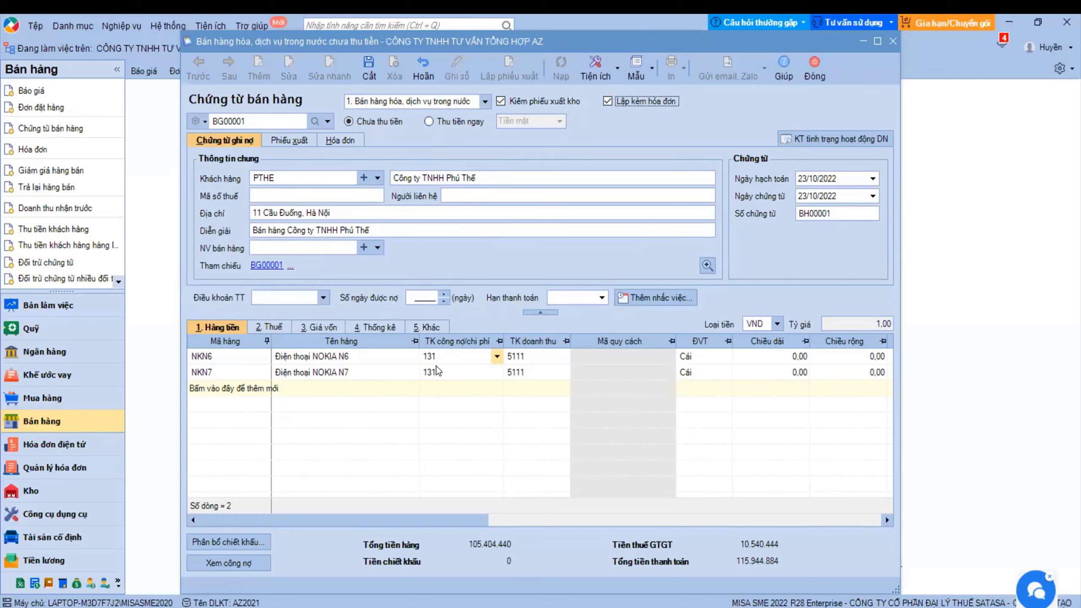
pyautogui.click(342, 357)
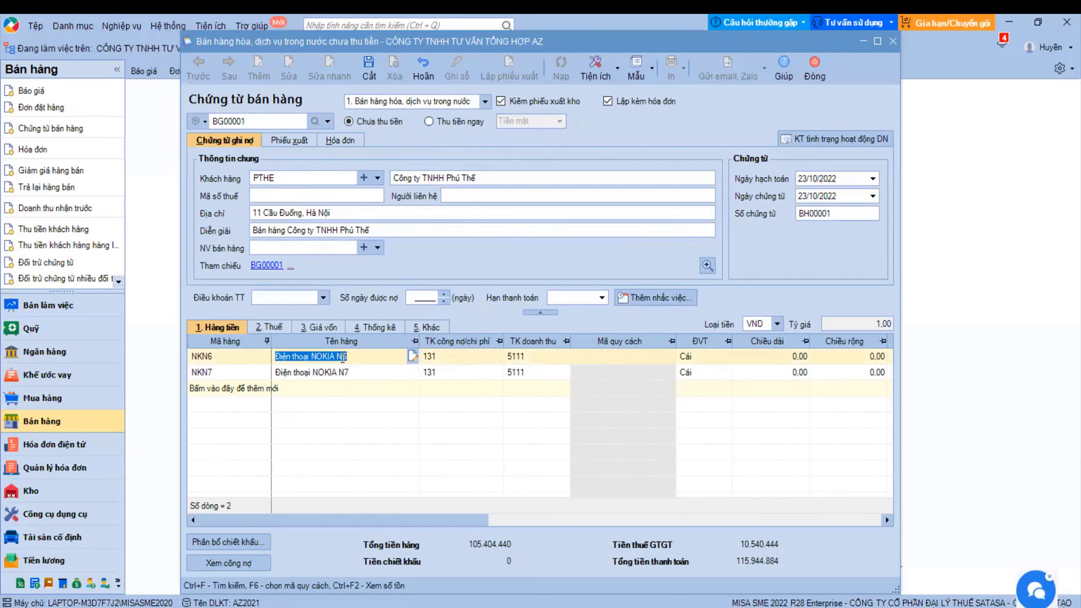
pyautogui.rightClick(342, 356)
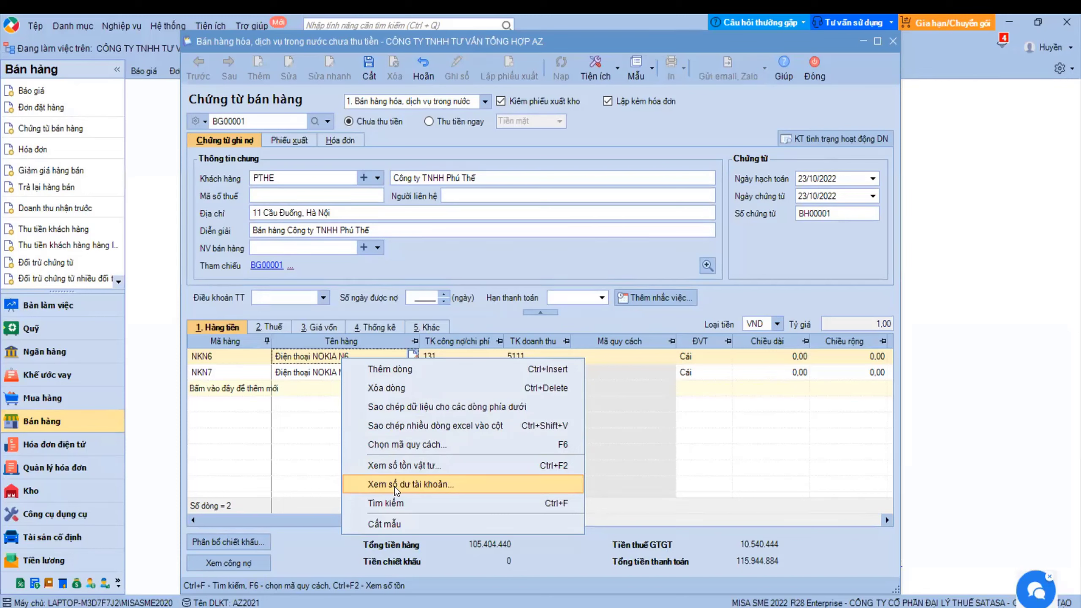
pyautogui.click(421, 465)
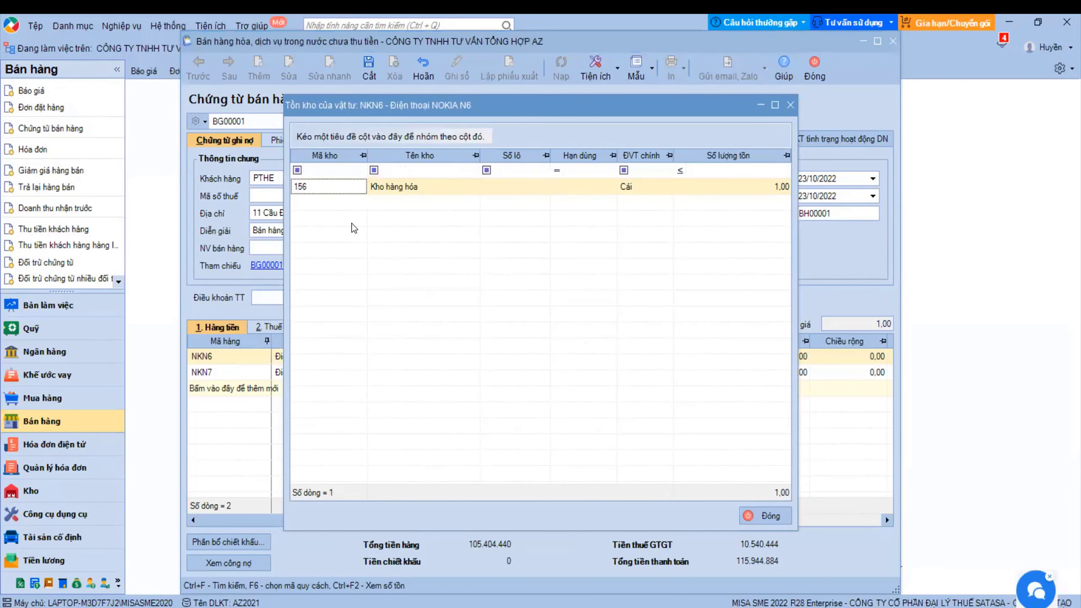
pyautogui.click(791, 105)
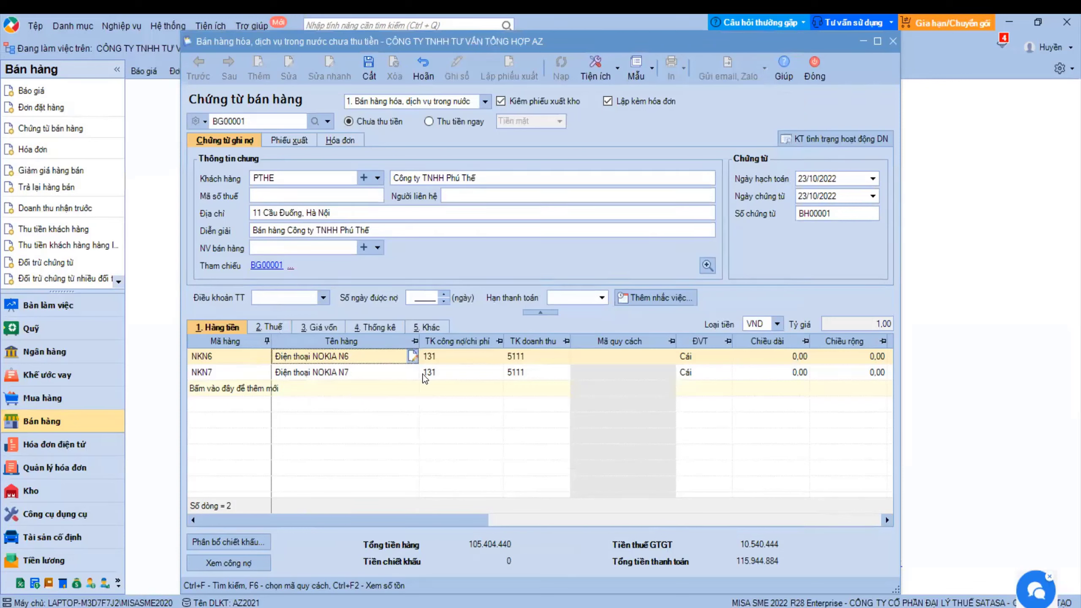
# - Check the NOKIA lines' unit price, VAT account 33311, and cost details (warehouse 156, 632/1561)
pyautogui.moveTo(424, 377)
pyautogui.moveTo(311, 521); pyautogui.dragTo(613, 514)
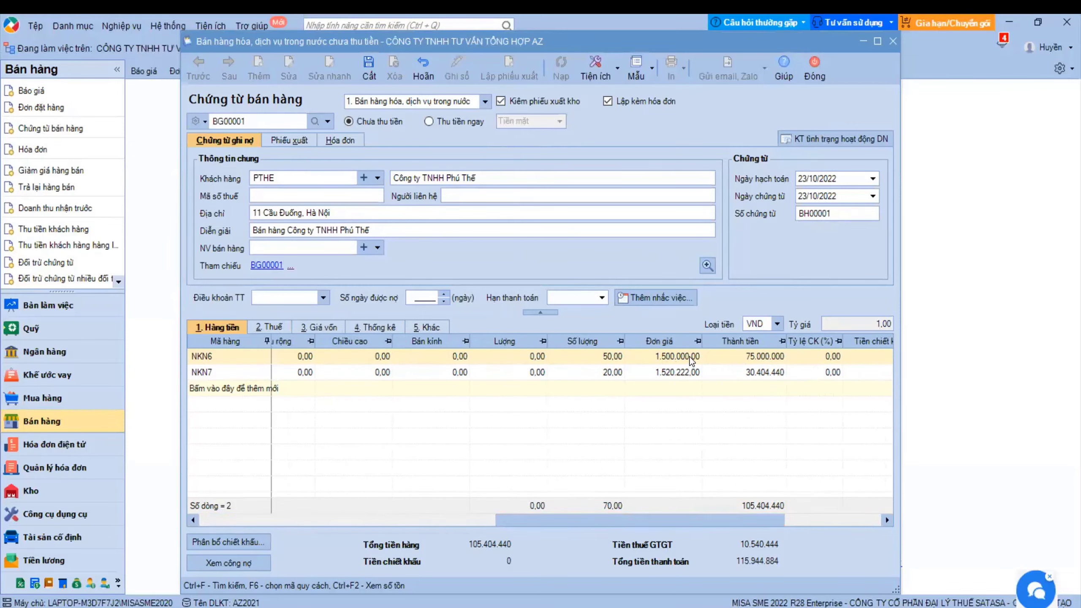
pyautogui.click(675, 356)
pyautogui.click(274, 331)
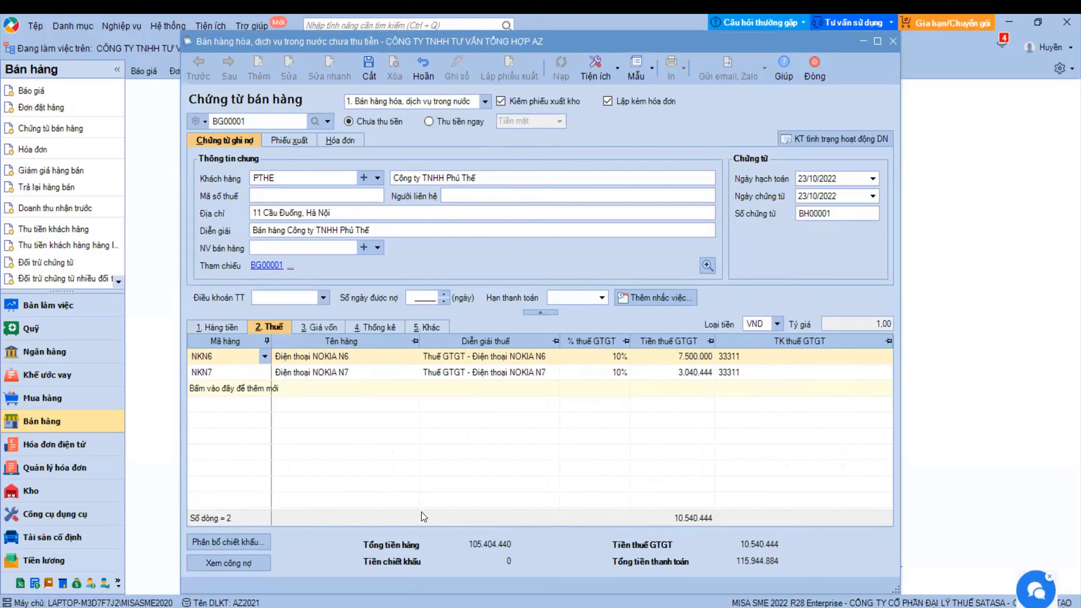
pyautogui.click(740, 362)
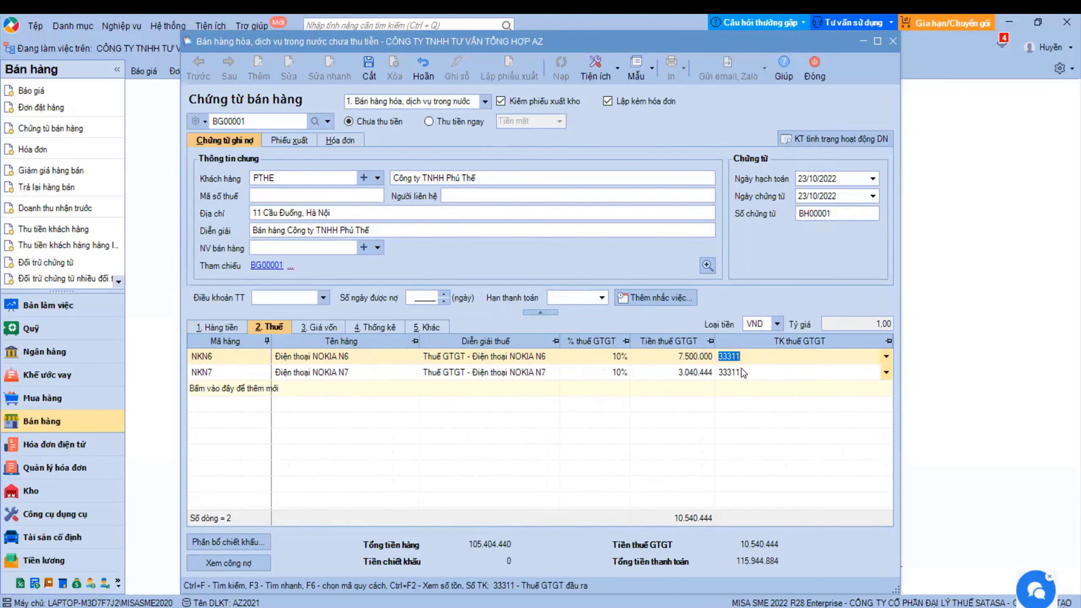
pyautogui.press('Down')
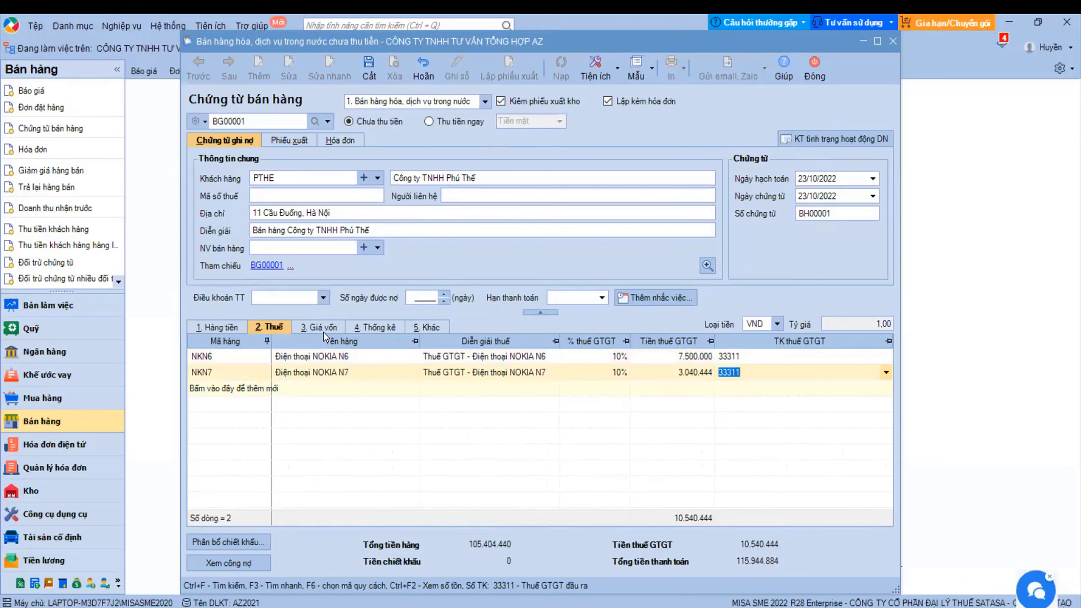
pyautogui.click(323, 332)
pyautogui.hotkey('shift', 'Tab')
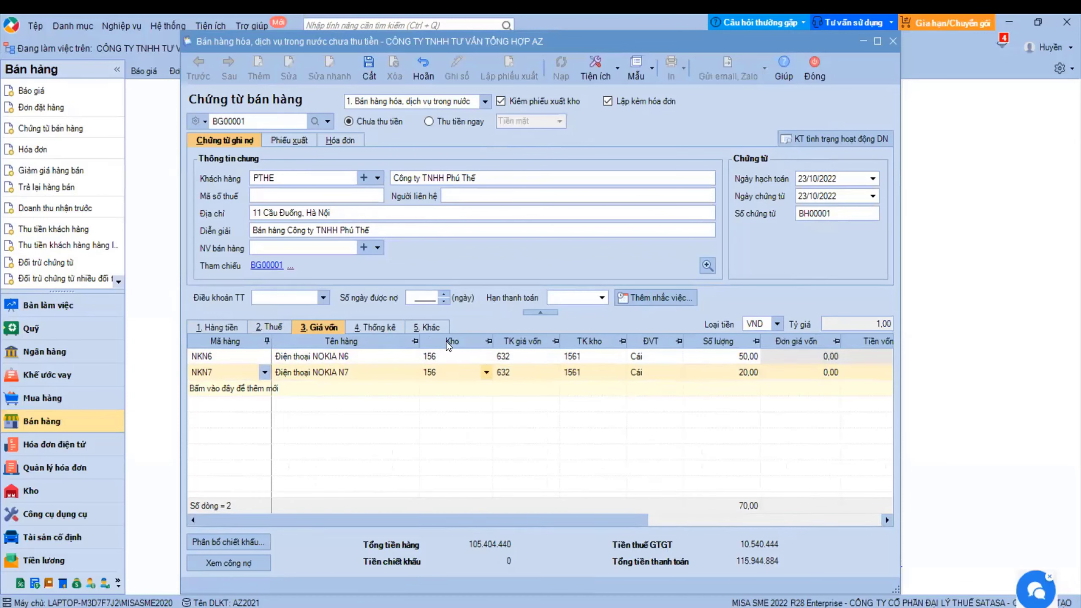
pyautogui.click(487, 357)
pyautogui.click(486, 357)
pyautogui.click(438, 434)
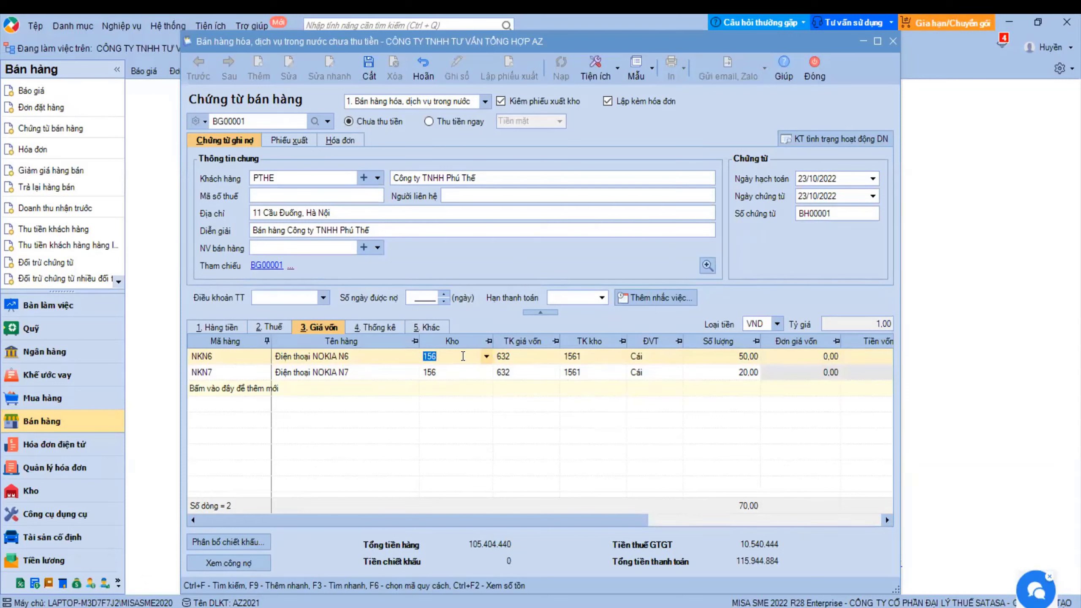
pyautogui.click(486, 357)
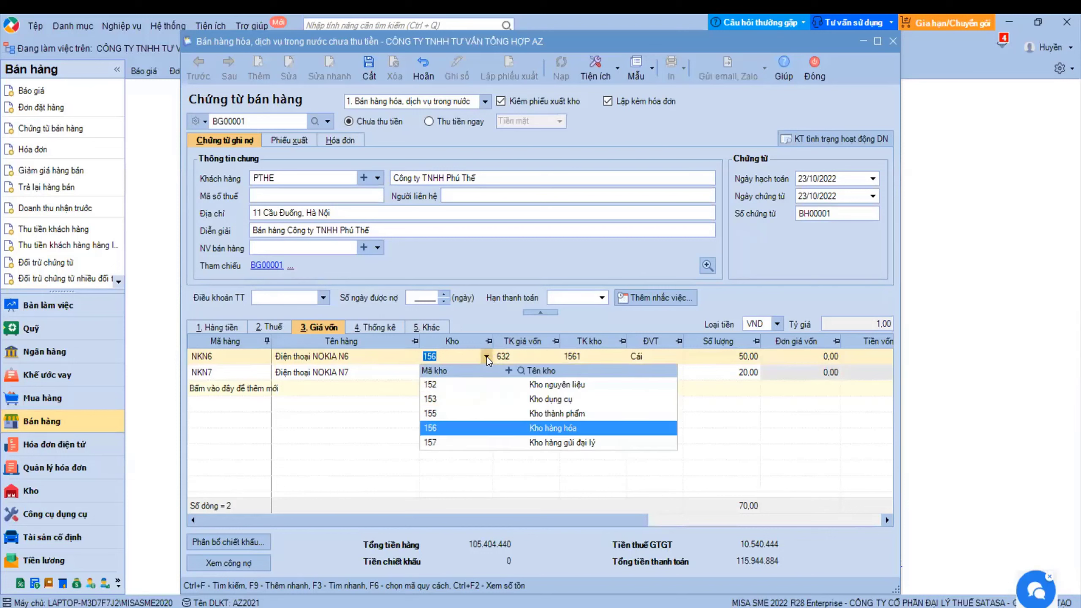
pyautogui.click(447, 432)
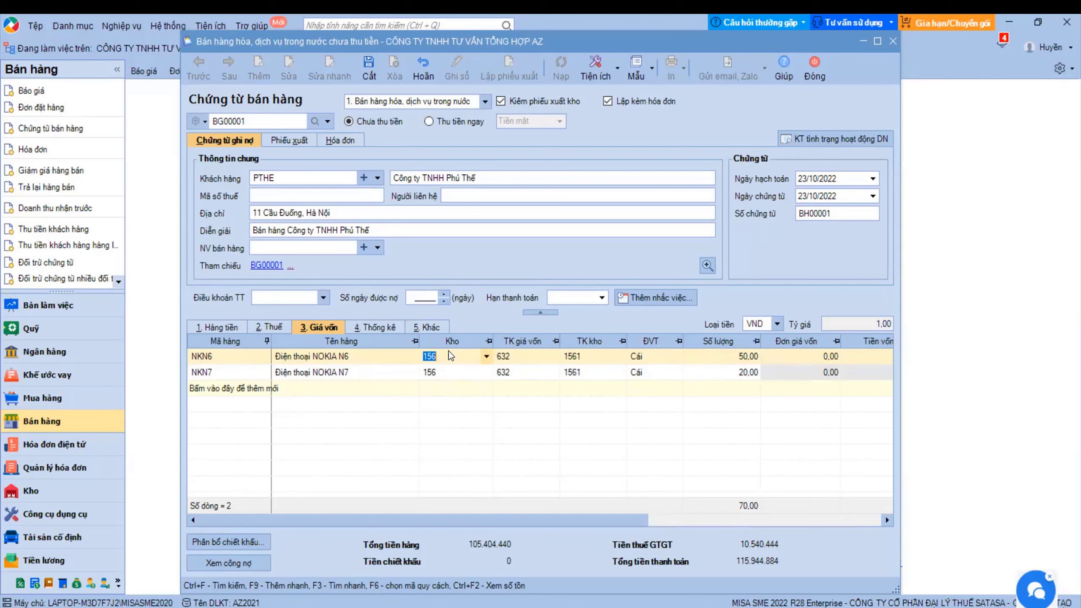
pyautogui.click(462, 356)
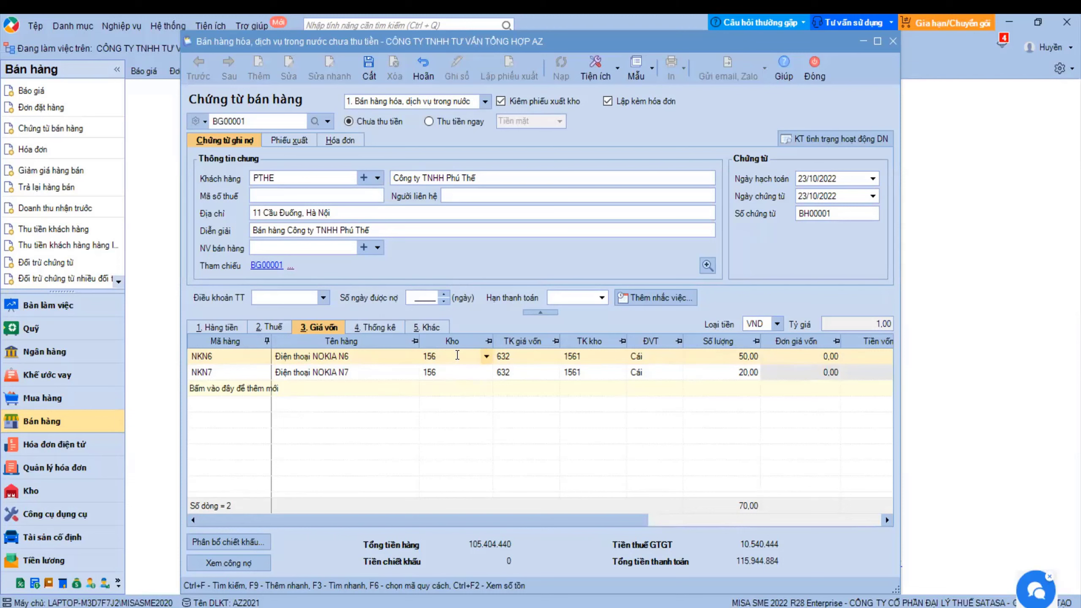
pyautogui.click(485, 357)
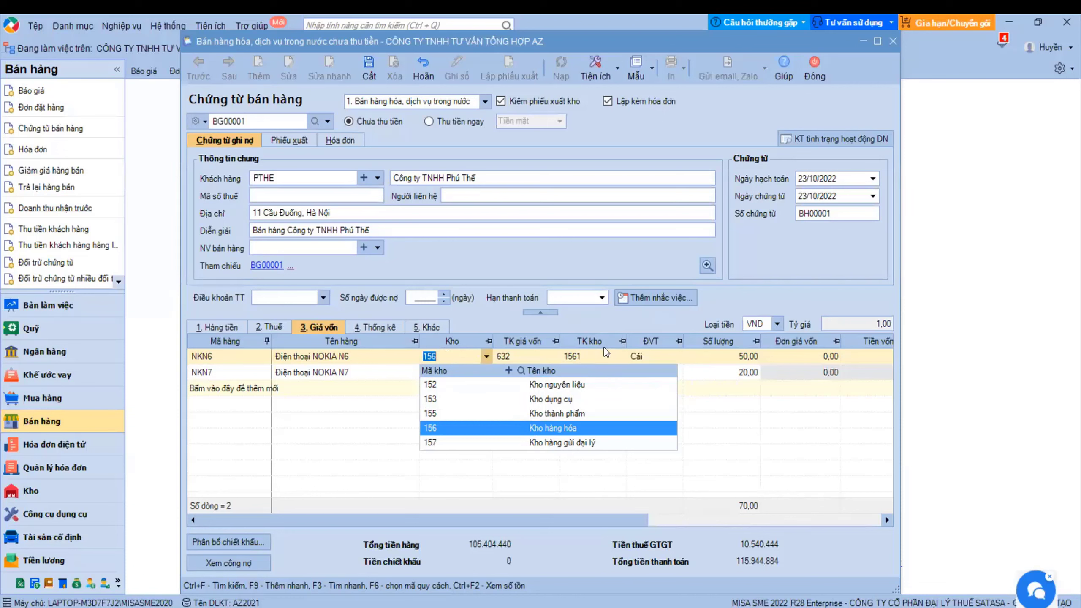
pyautogui.click(580, 354)
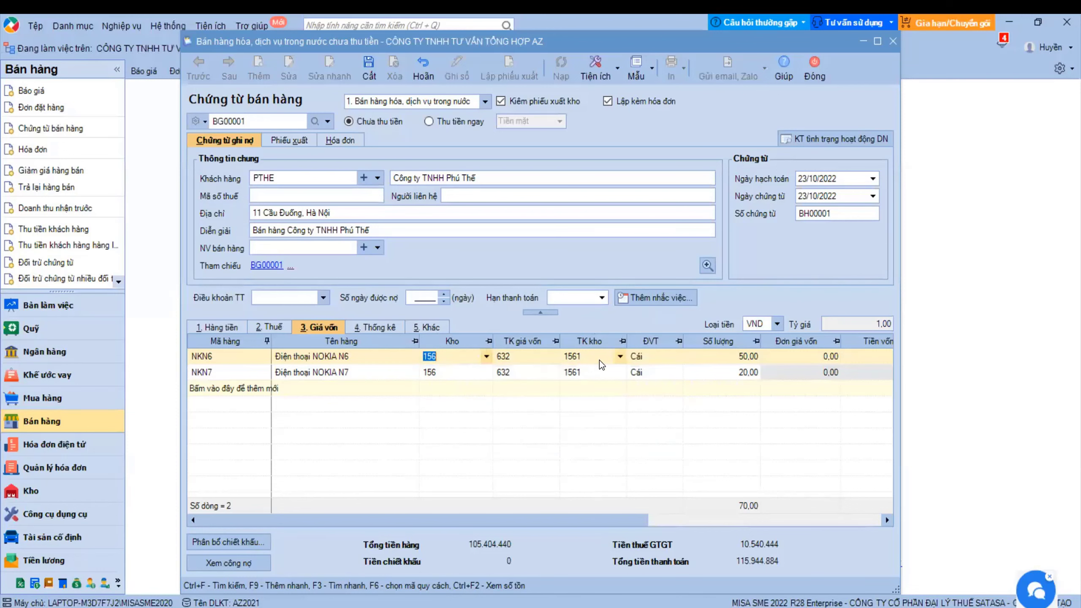
pyautogui.click(621, 359)
pyautogui.click(621, 359)
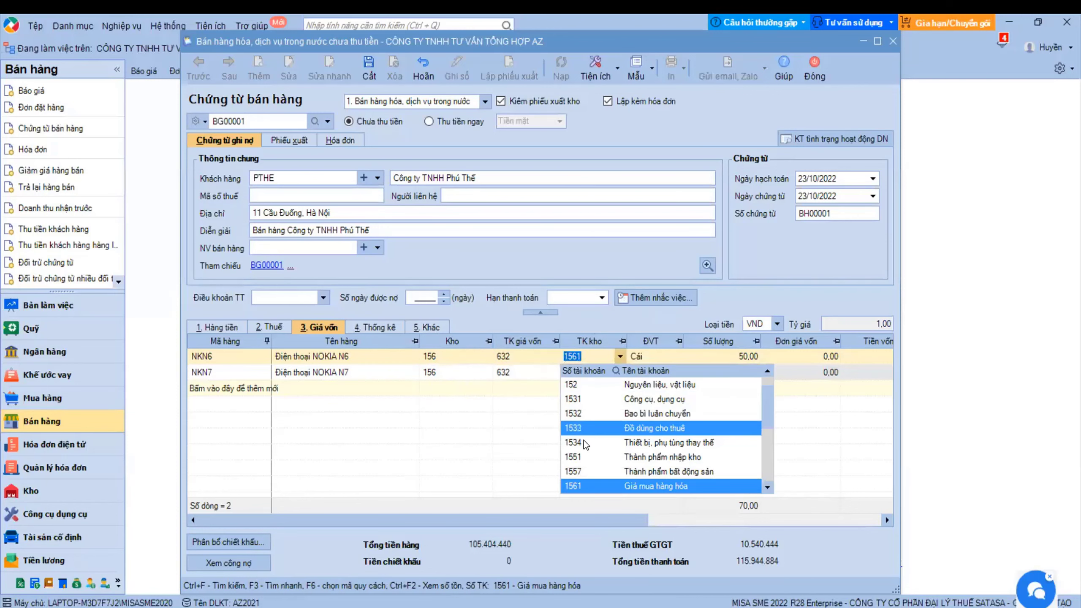
pyautogui.click(577, 487)
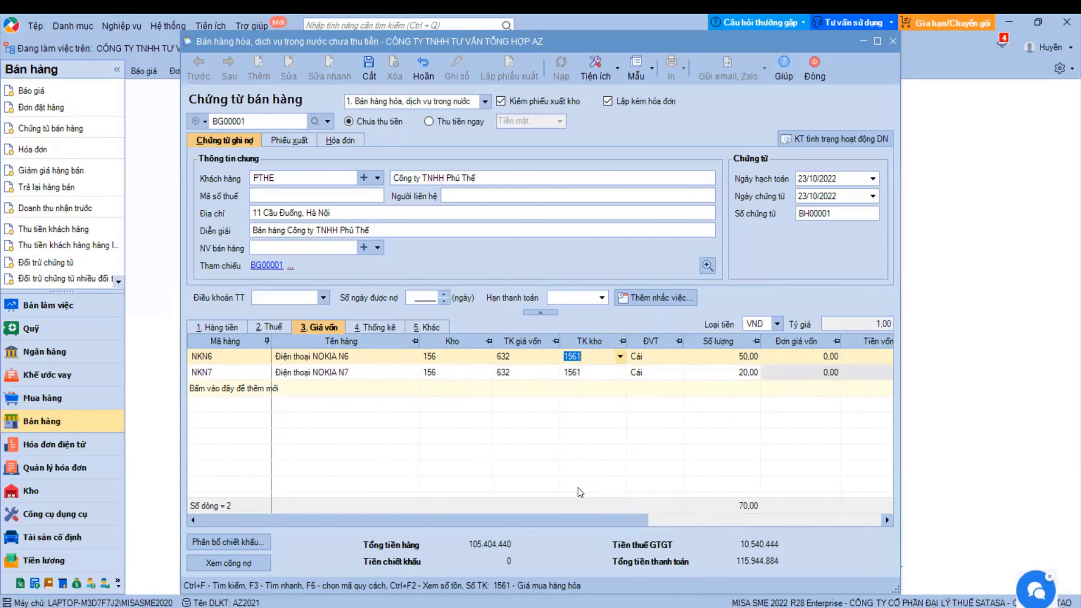
pyautogui.click(445, 357)
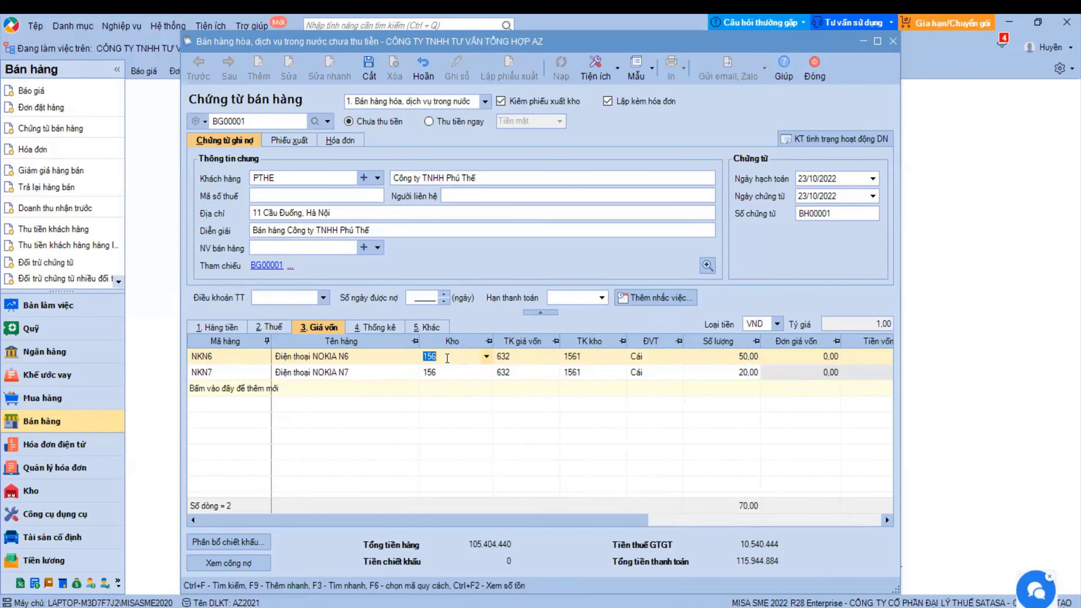
pyautogui.click(485, 357)
pyautogui.click(443, 428)
pyautogui.click(488, 357)
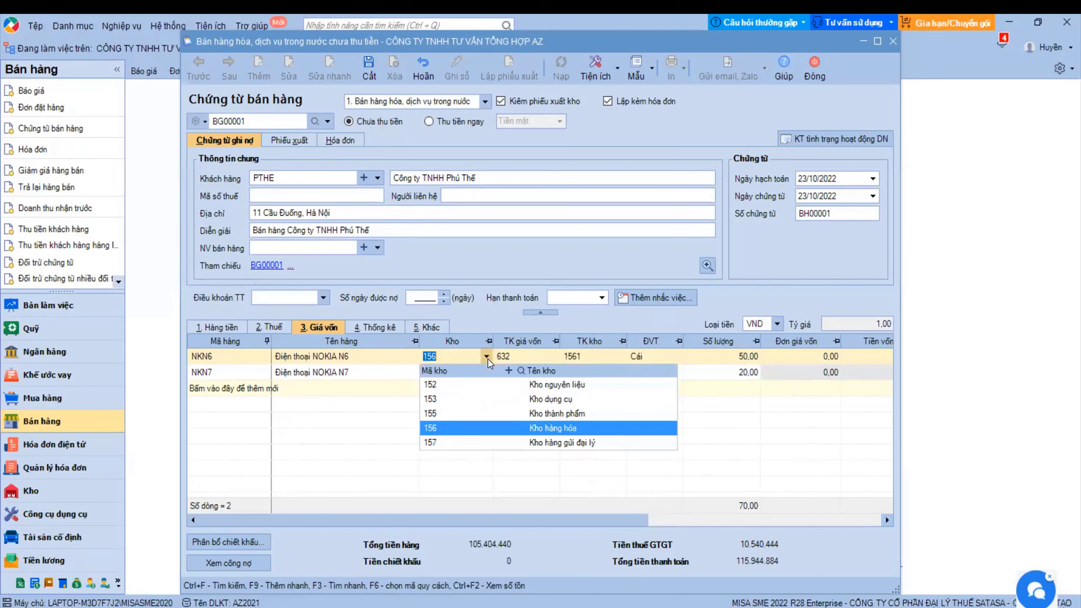
pyautogui.click(448, 428)
pyautogui.click(452, 372)
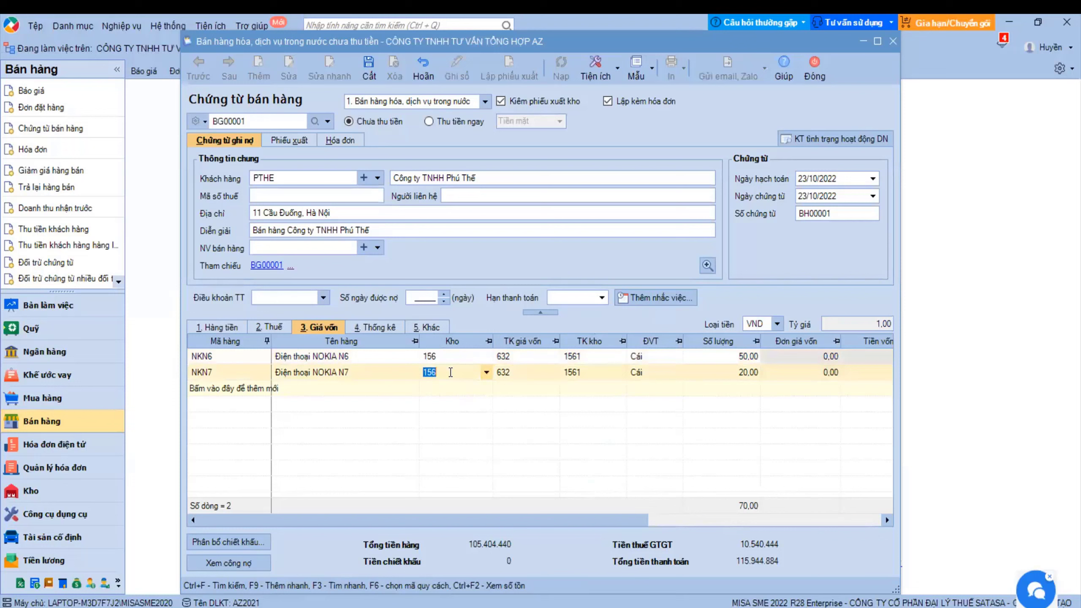
pyautogui.click(487, 371)
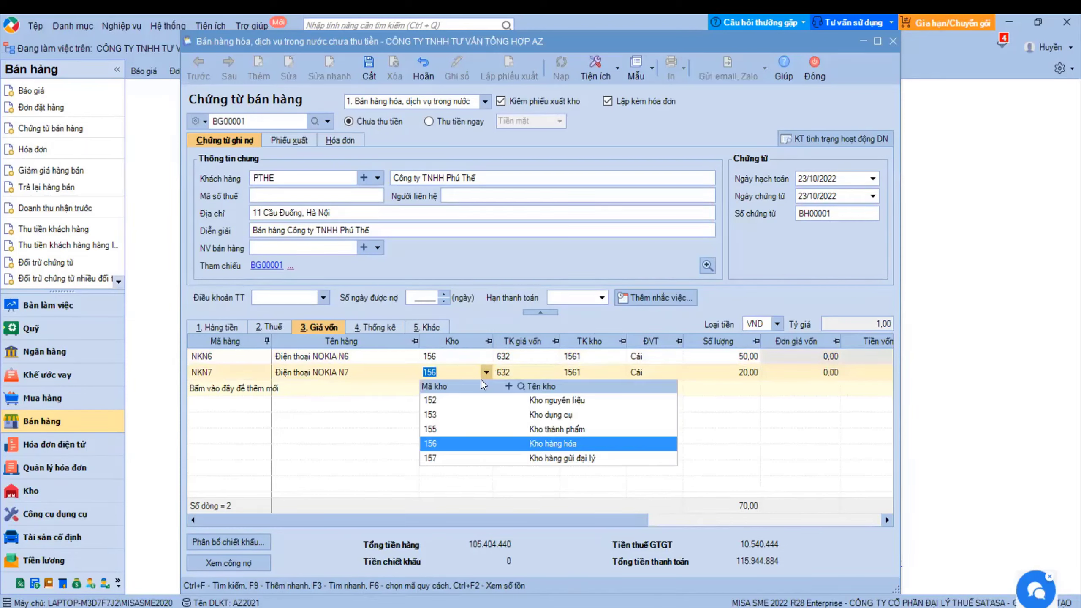
pyautogui.click(434, 443)
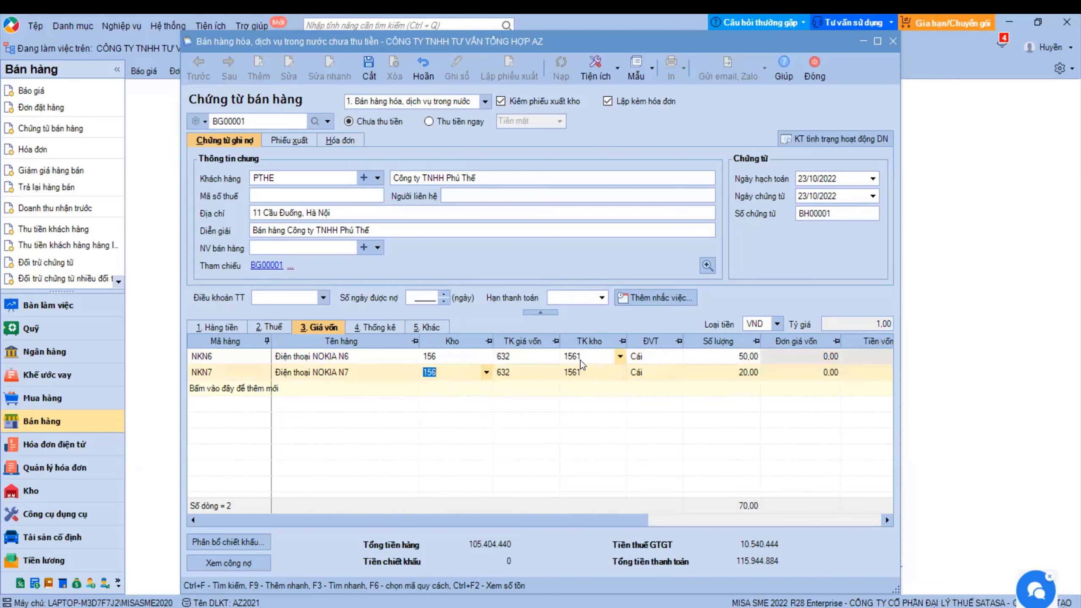
# - Enter invoice number 123456 after saving warns that Số hóa đơn is empty
pyautogui.click(369, 68)
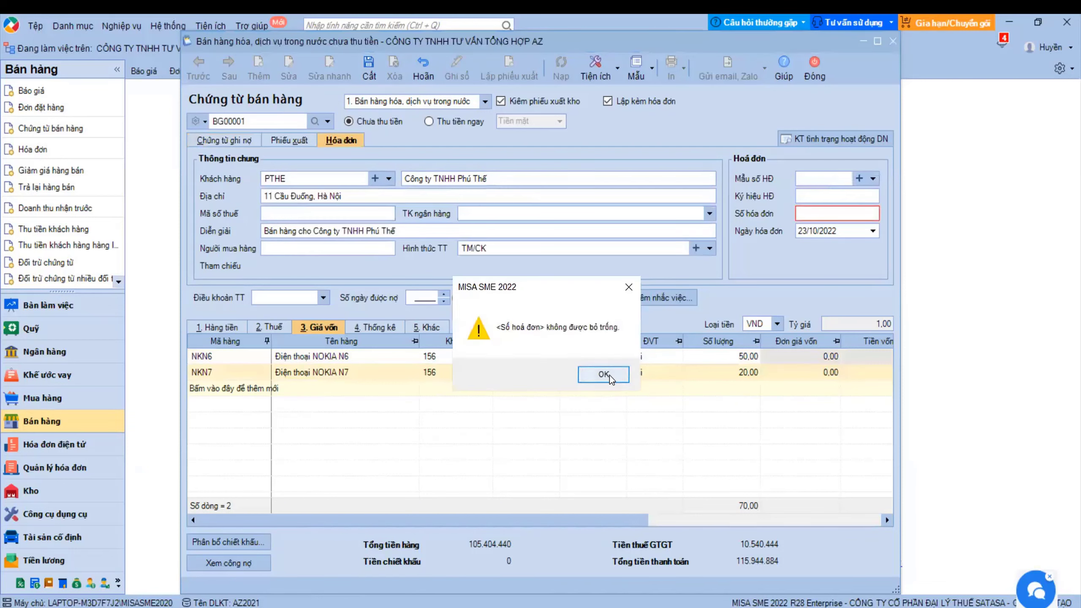
pyautogui.click(604, 374)
pyautogui.write('1')
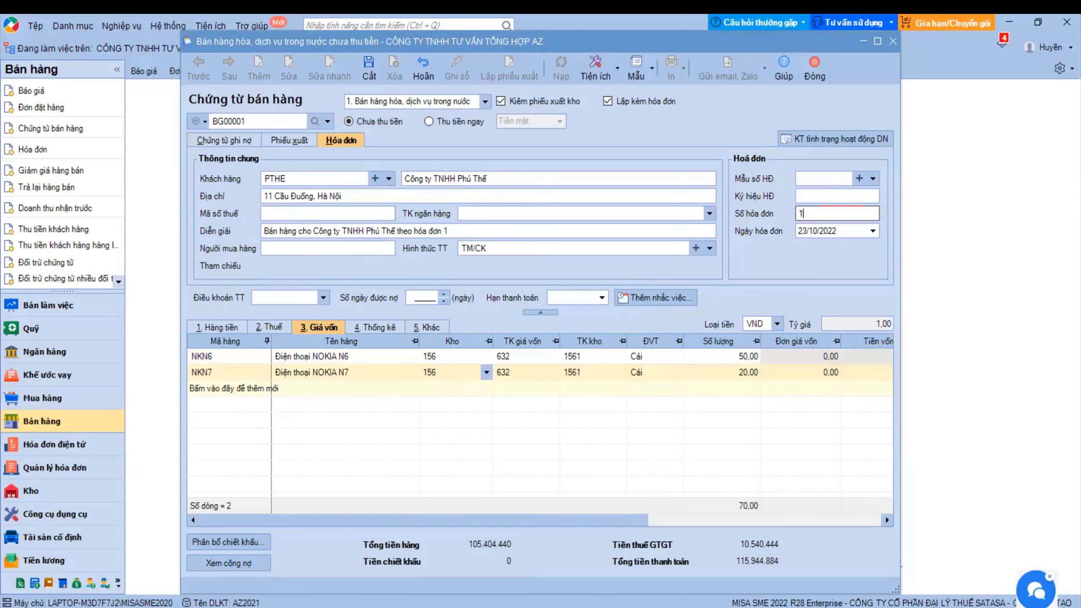
pyautogui.write('23456')
# - Save the voucher despite the insufficient-stock posting error, then choose the 02-VT goods issue slip
pyautogui.click(369, 68)
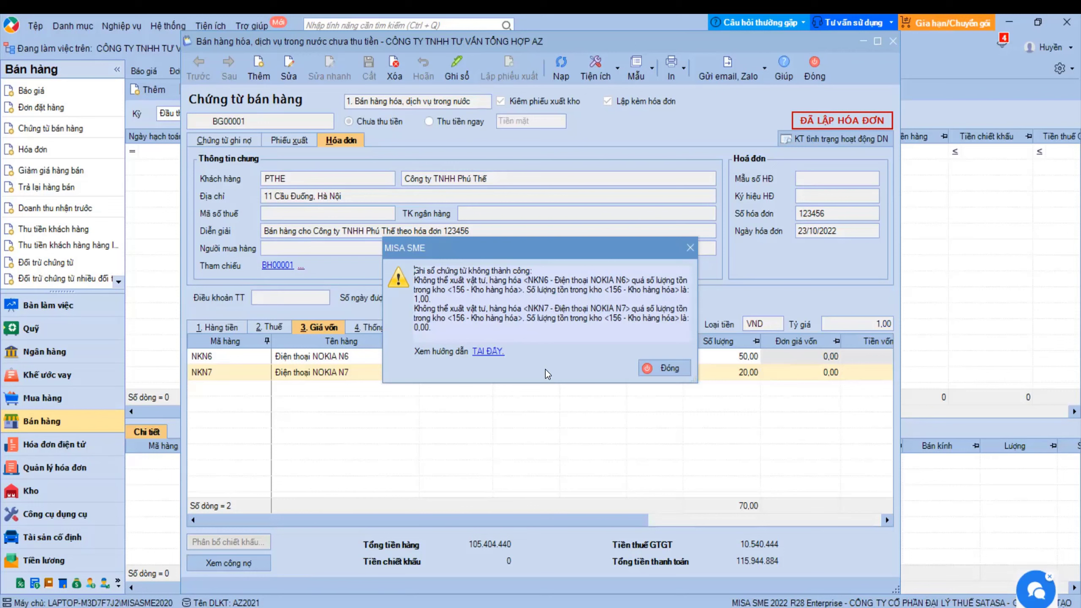
pyautogui.click(685, 367)
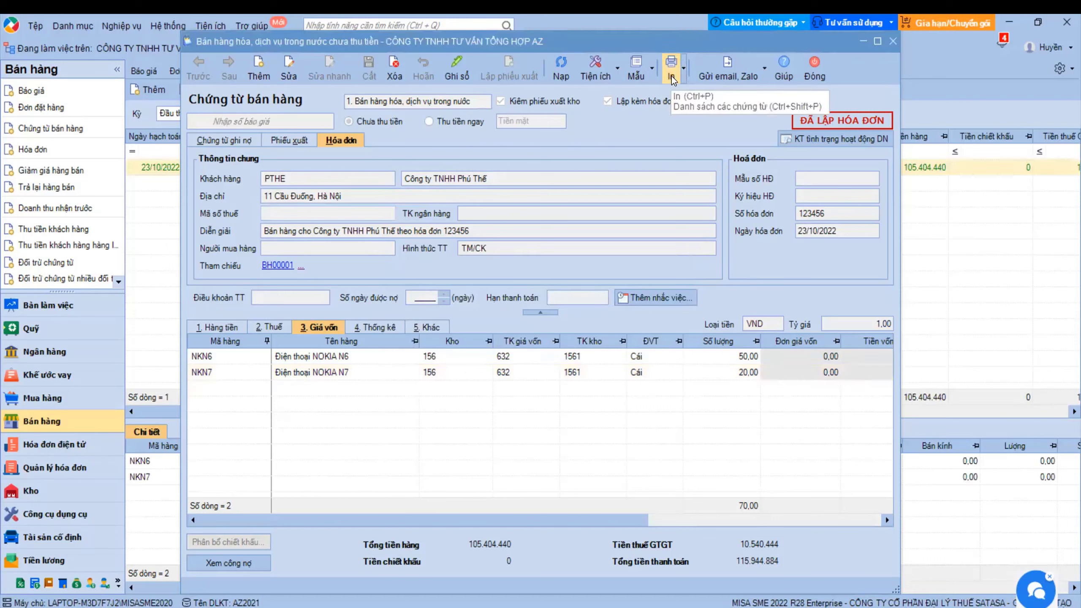
pyautogui.click(683, 72)
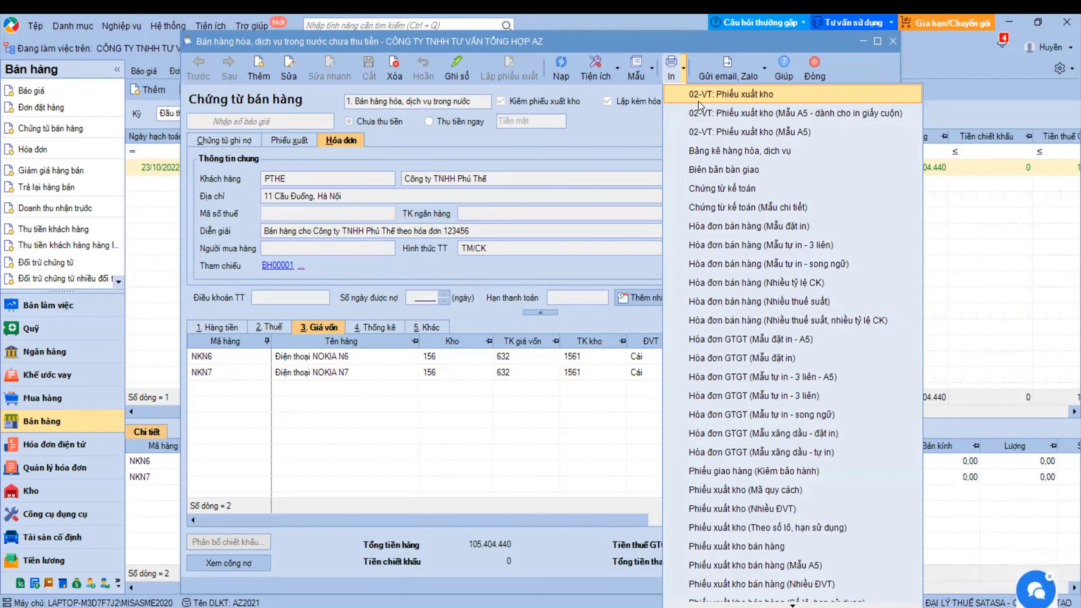
pyautogui.click(698, 101)
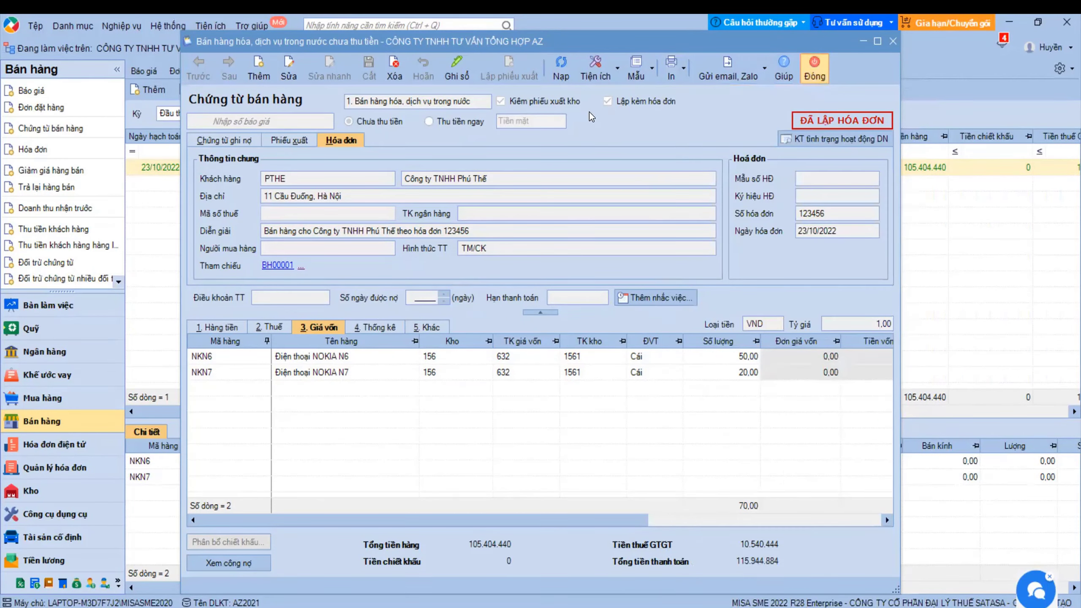
# - Close the voucher and enable Cho phép xuất quá số lượng tồn in the Vật tư hàng hóa options
pyautogui.click(813, 68)
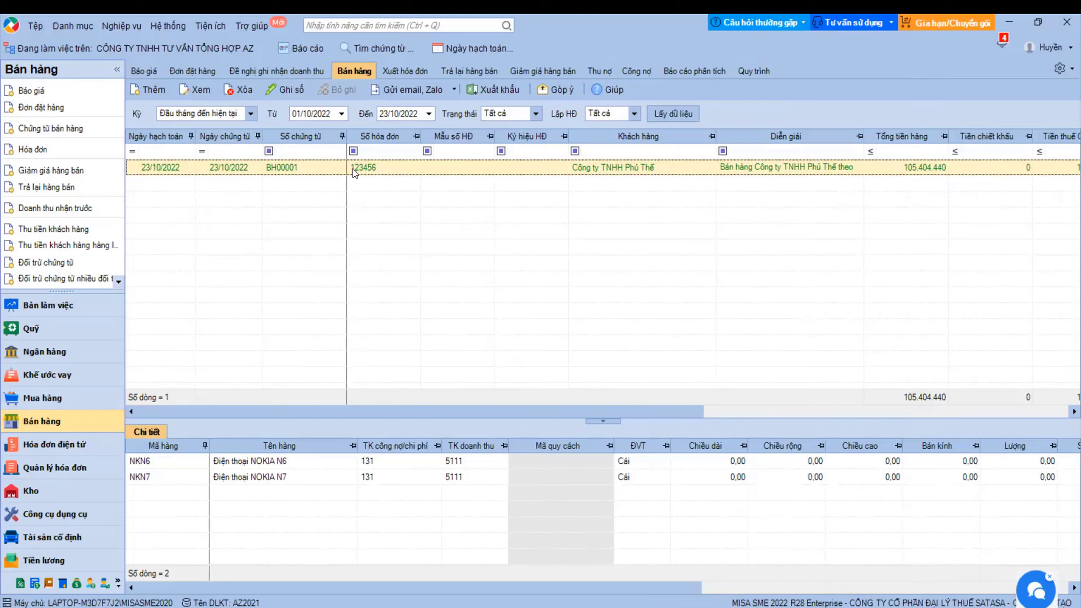
pyautogui.click(176, 27)
pyautogui.click(199, 284)
pyautogui.click(289, 189)
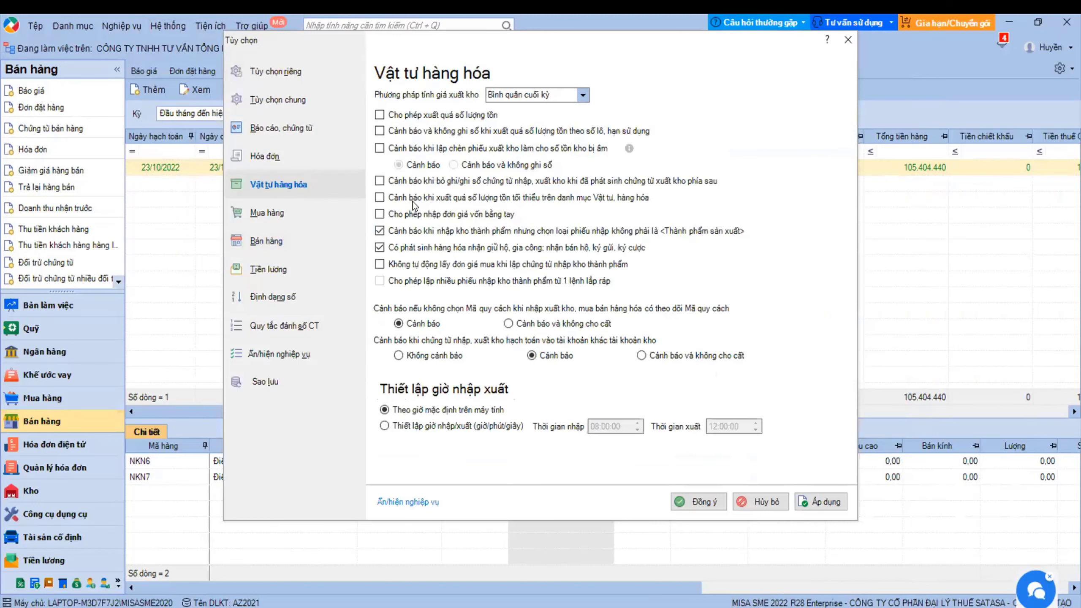
pyautogui.click(380, 115)
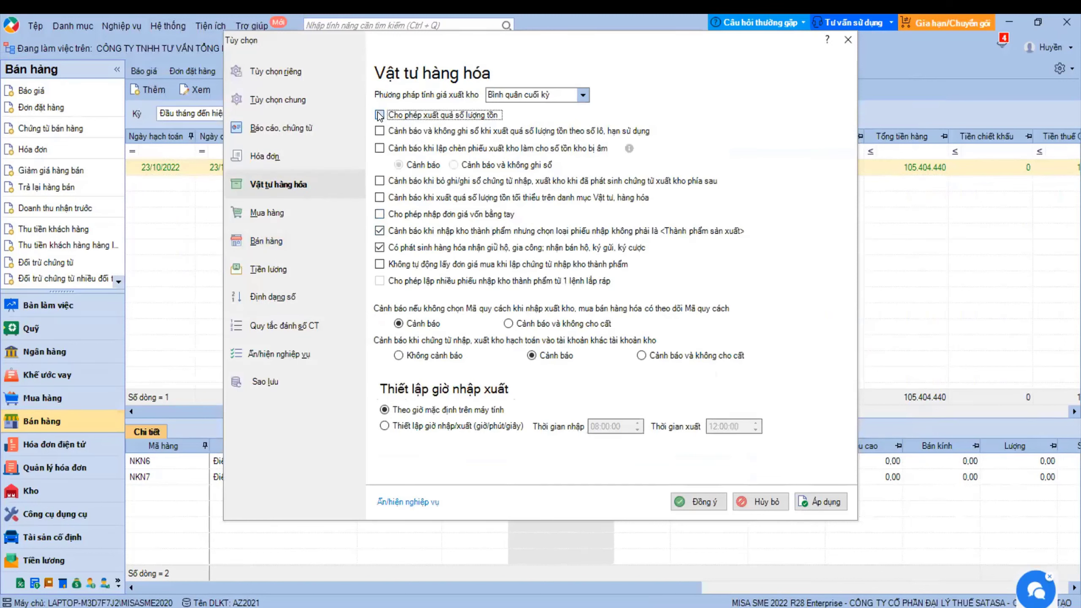
pyautogui.click(379, 116)
pyautogui.click(823, 503)
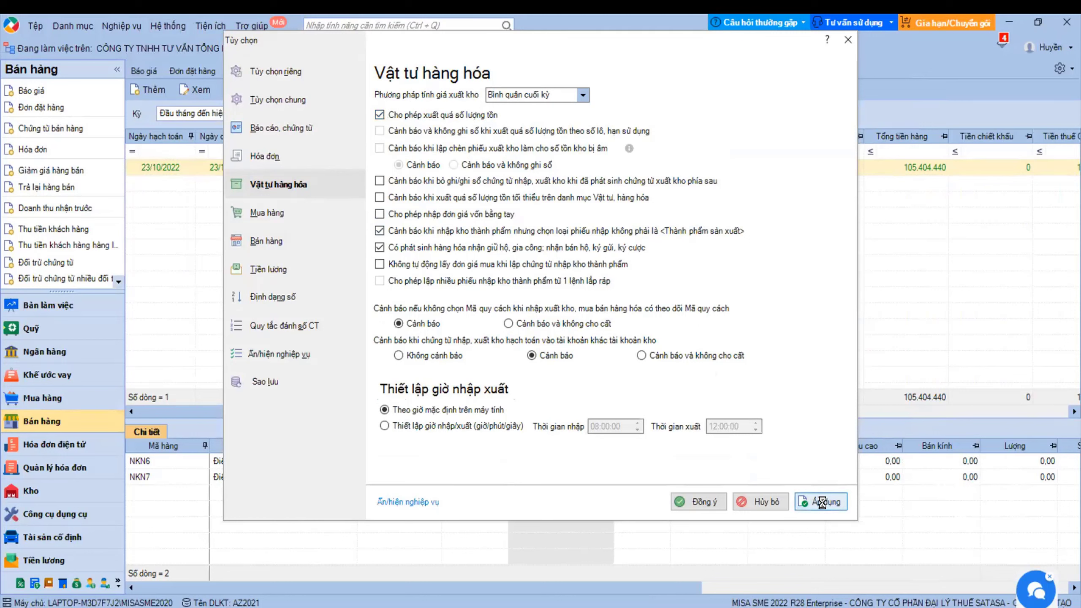
pyautogui.press('Return')
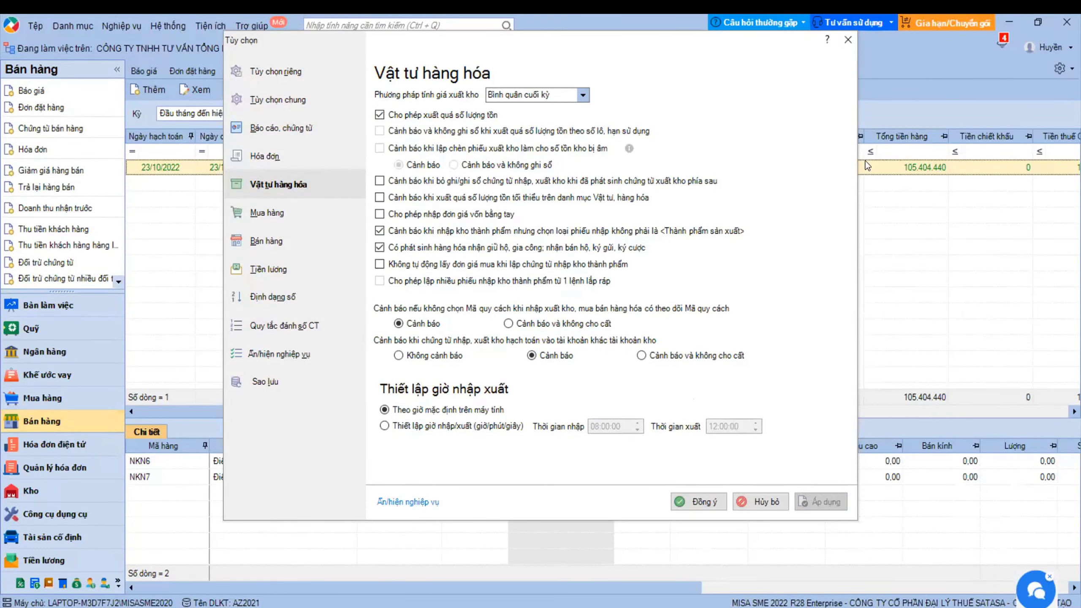
pyautogui.click(847, 40)
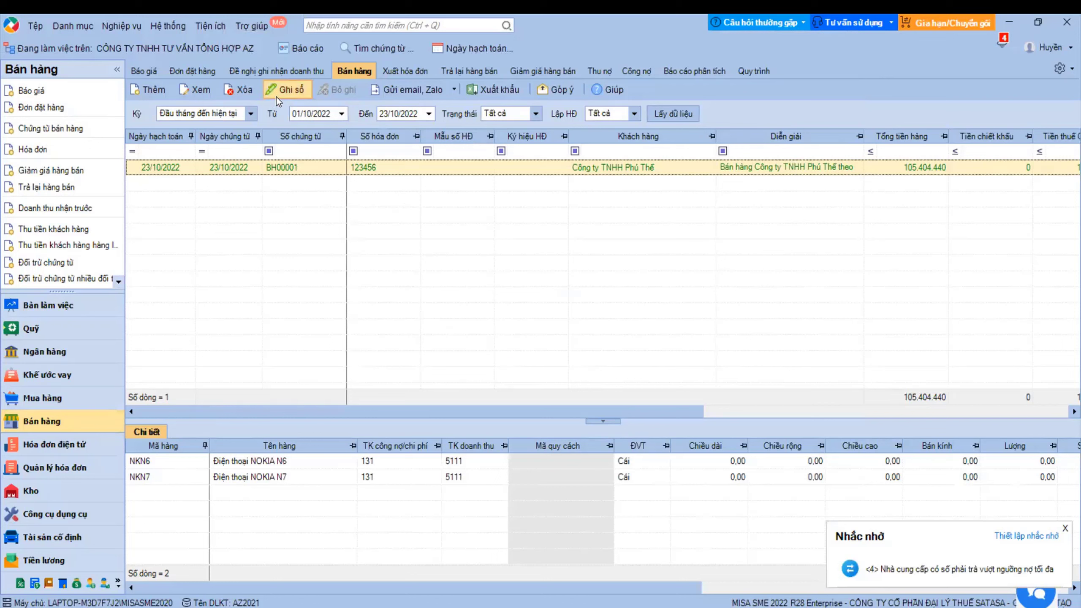
# - Post BH00001 to the books, reopen it, and print the 02-VT Phiếu xuất kho (Mẫu A5)
pyautogui.click(286, 88)
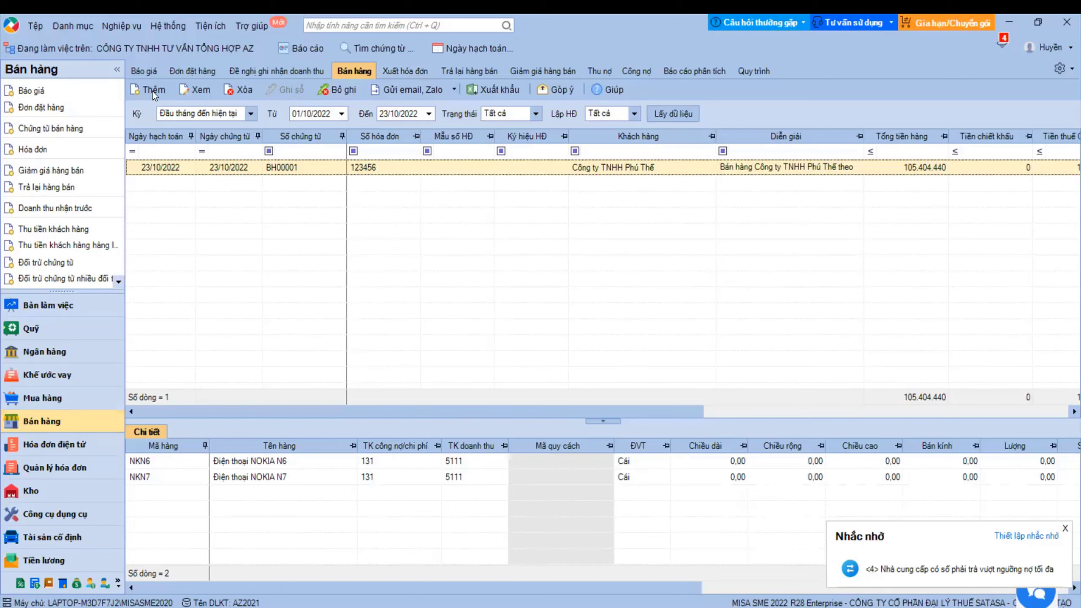
pyautogui.click(450, 487)
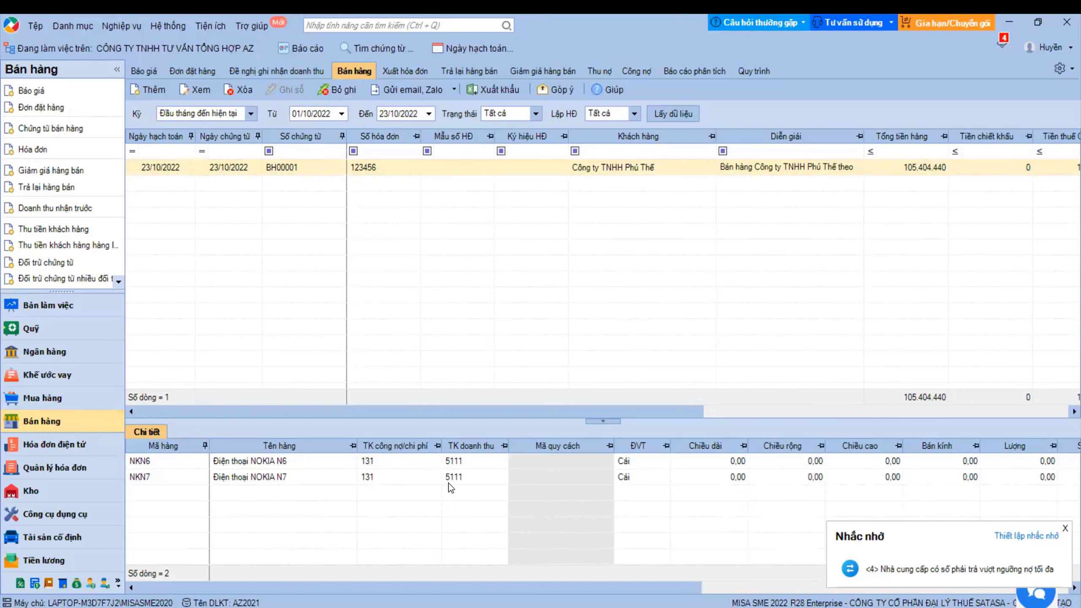
pyautogui.doubleClick(431, 170)
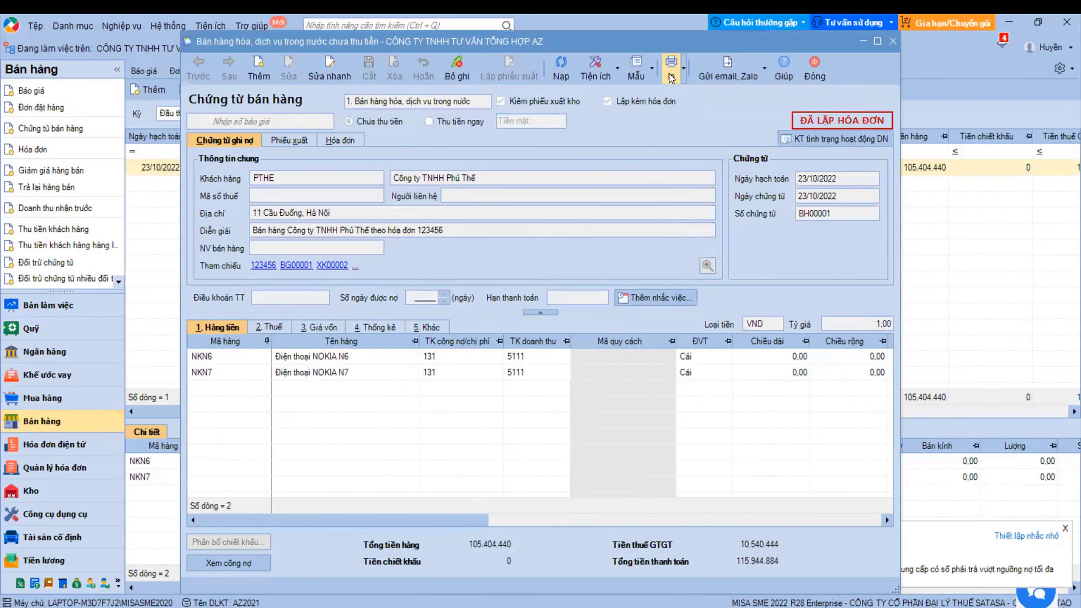
pyautogui.click(684, 67)
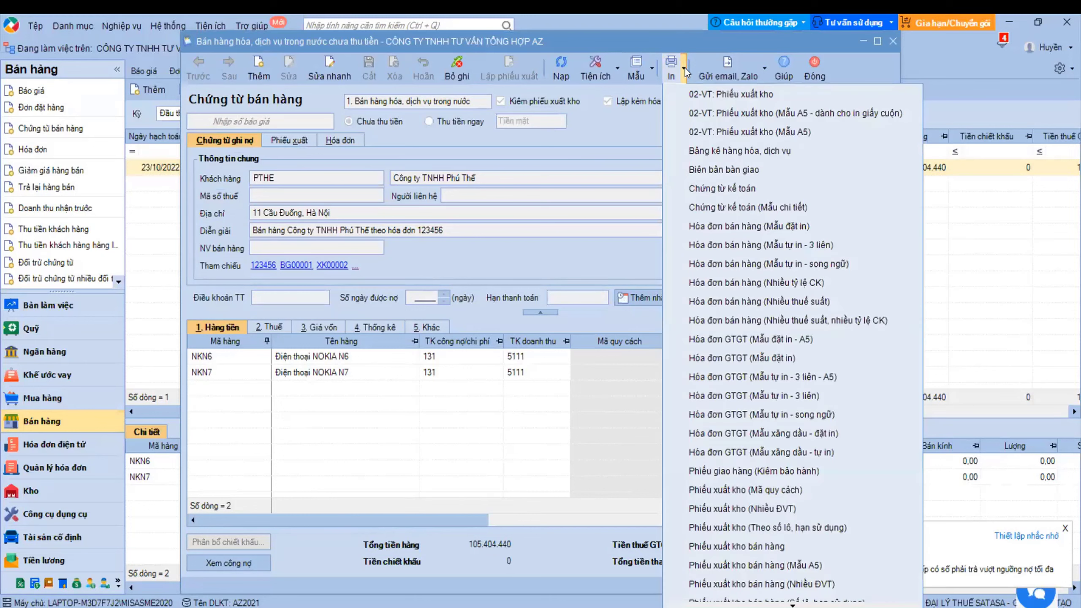
pyautogui.click(695, 128)
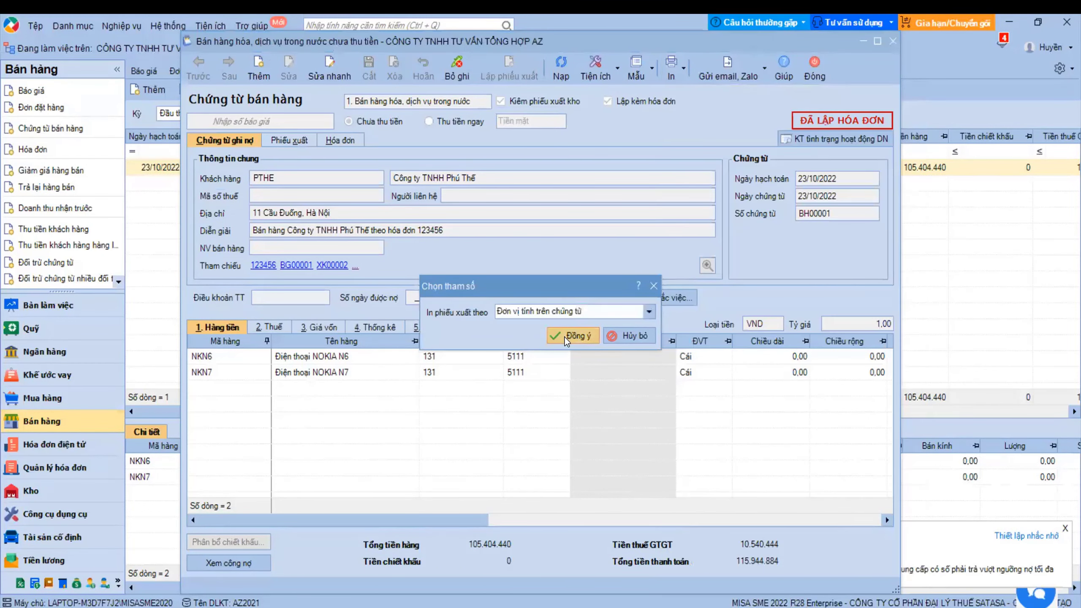
pyautogui.press('Return')
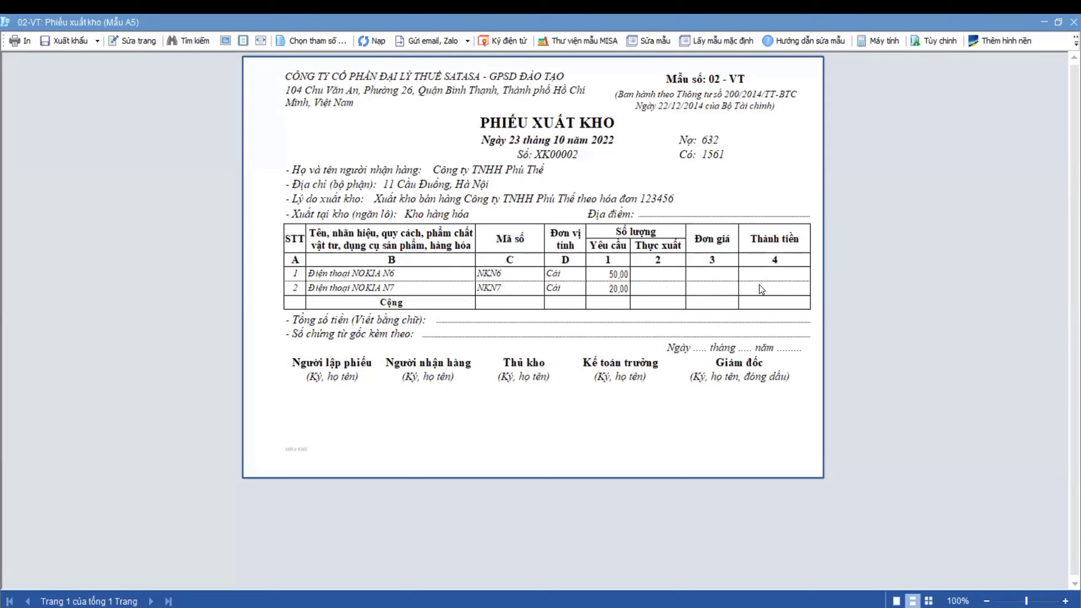
pyautogui.click(1073, 22)
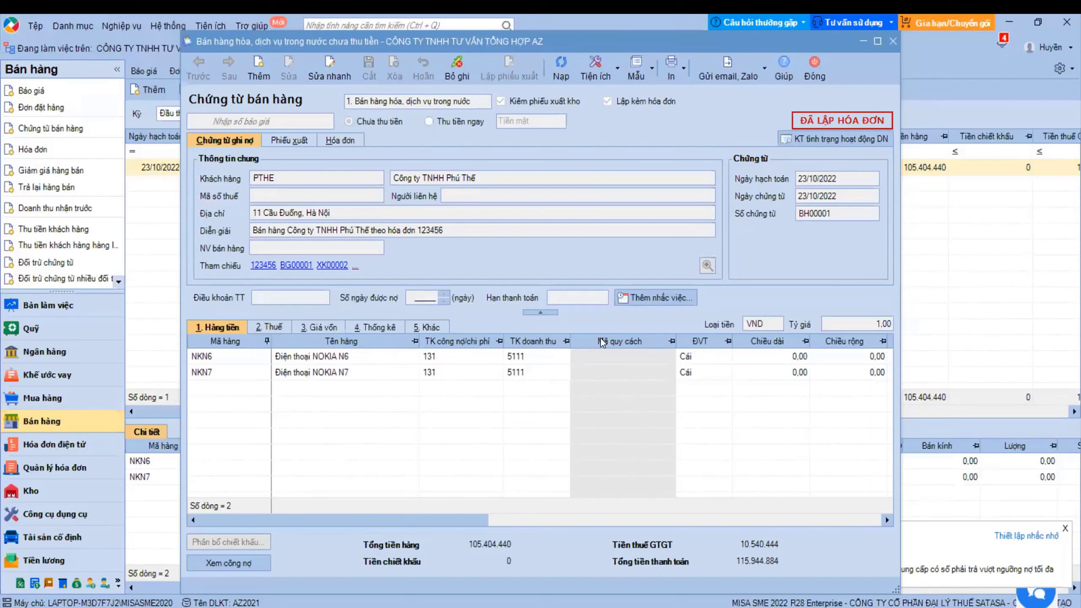
# - Scroll the item grid right and maximize the BH00001 voucher window
pyautogui.moveTo(472, 519); pyautogui.dragTo(661, 530)
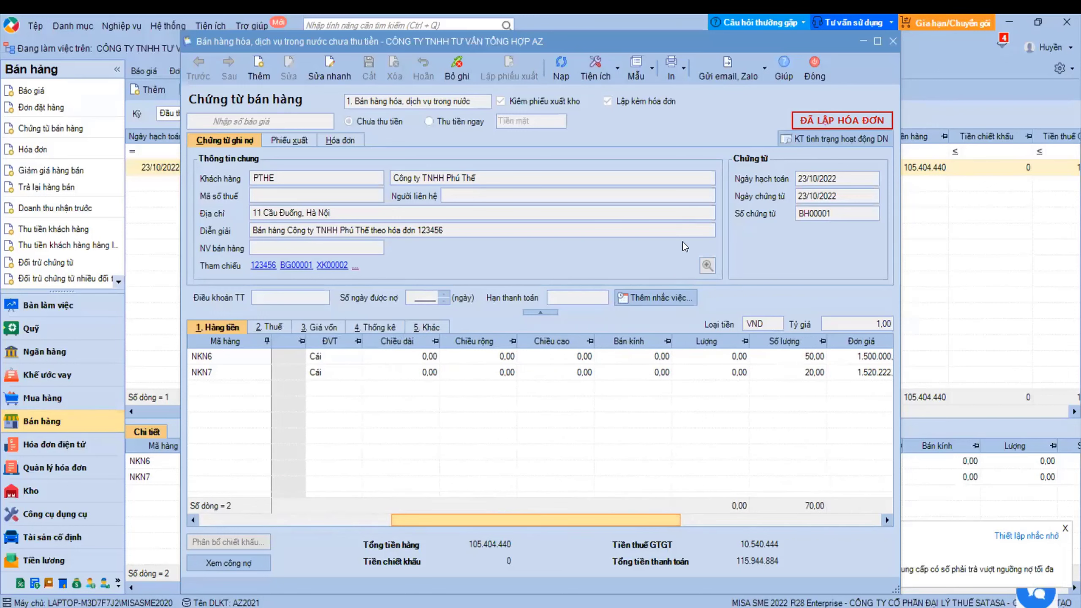
pyautogui.click(684, 71)
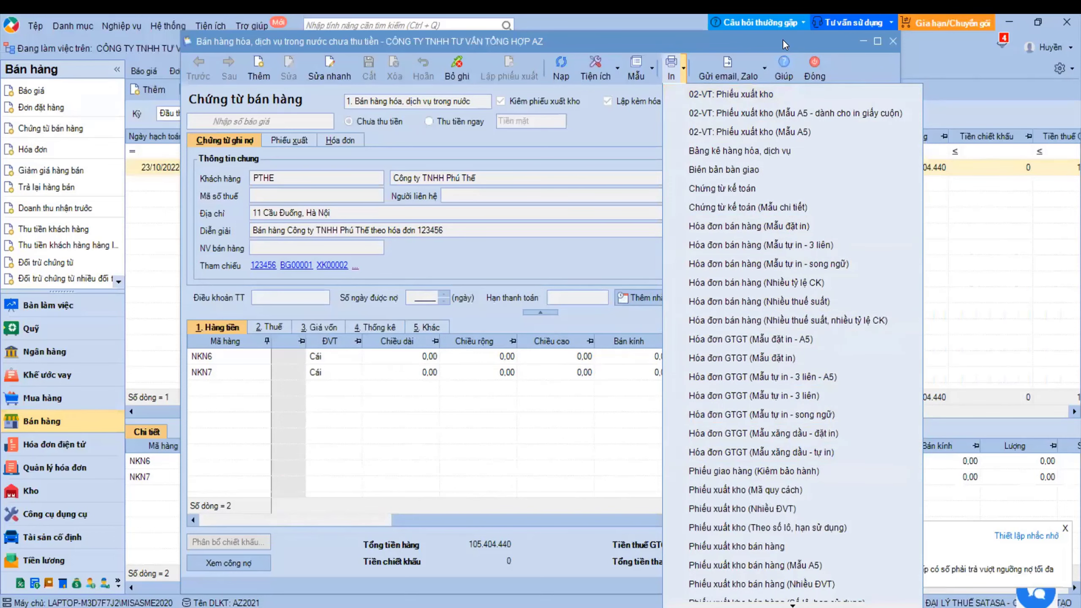
pyautogui.doubleClick(698, 38)
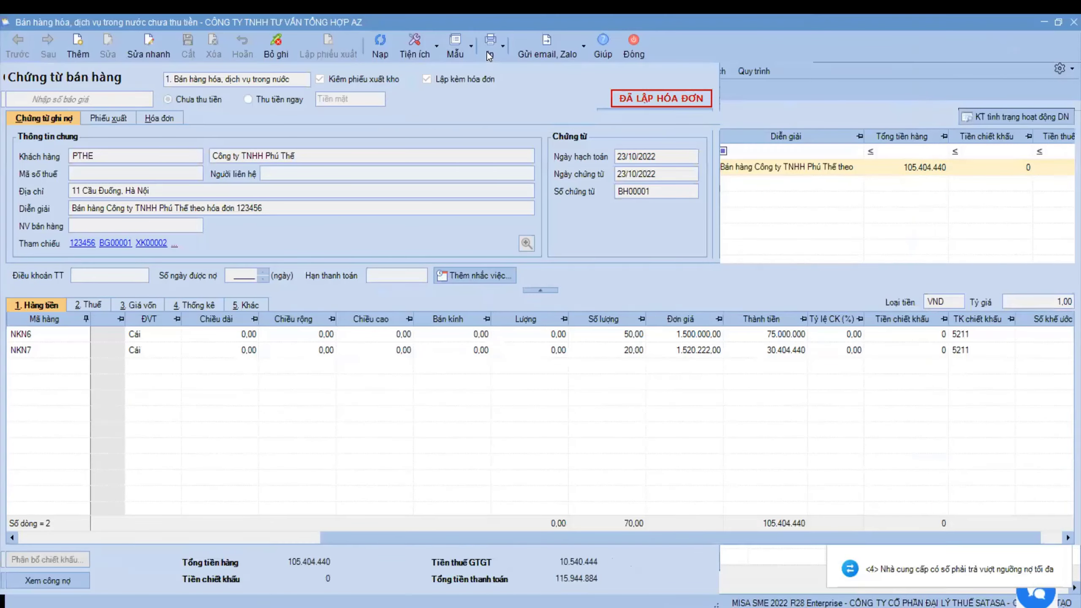
# - Browse the print options templates, Hóa đơn GTGT (Mẫu đặt in - A5) and Bảng kê hàng hóa, dịch vụ, then close
pyautogui.click(490, 49)
pyautogui.scroll(-2, 616, 570)
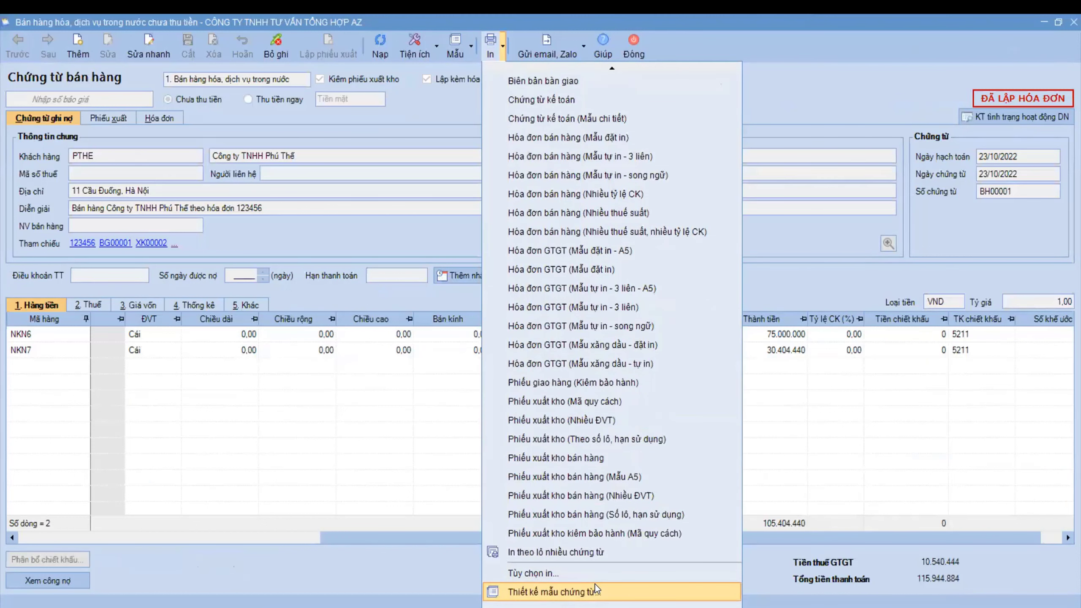
pyautogui.click(570, 573)
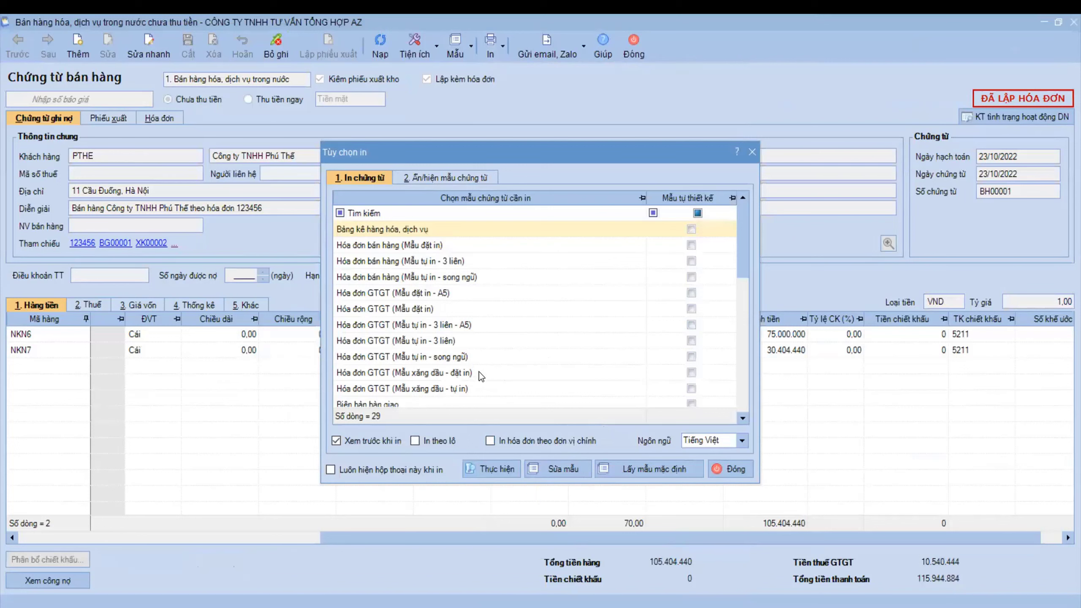
pyautogui.click(462, 298)
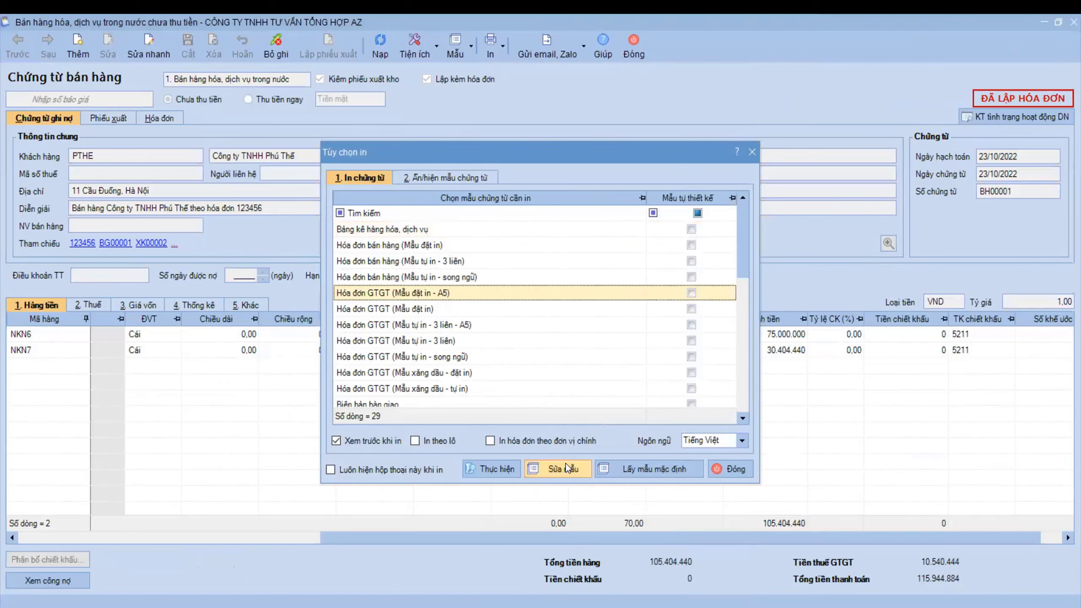
pyautogui.click(479, 234)
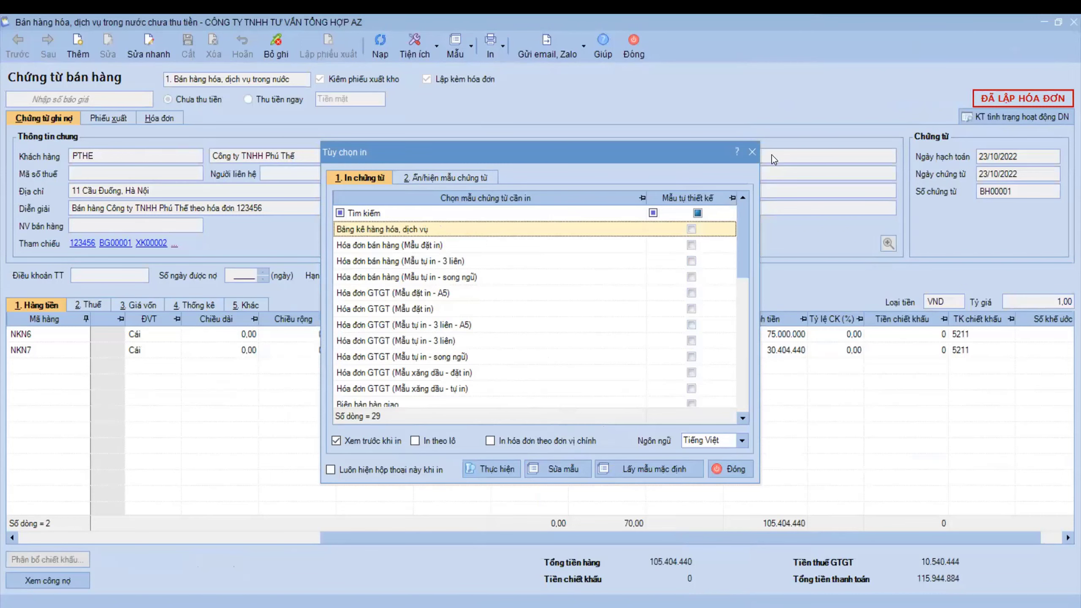
pyautogui.click(752, 152)
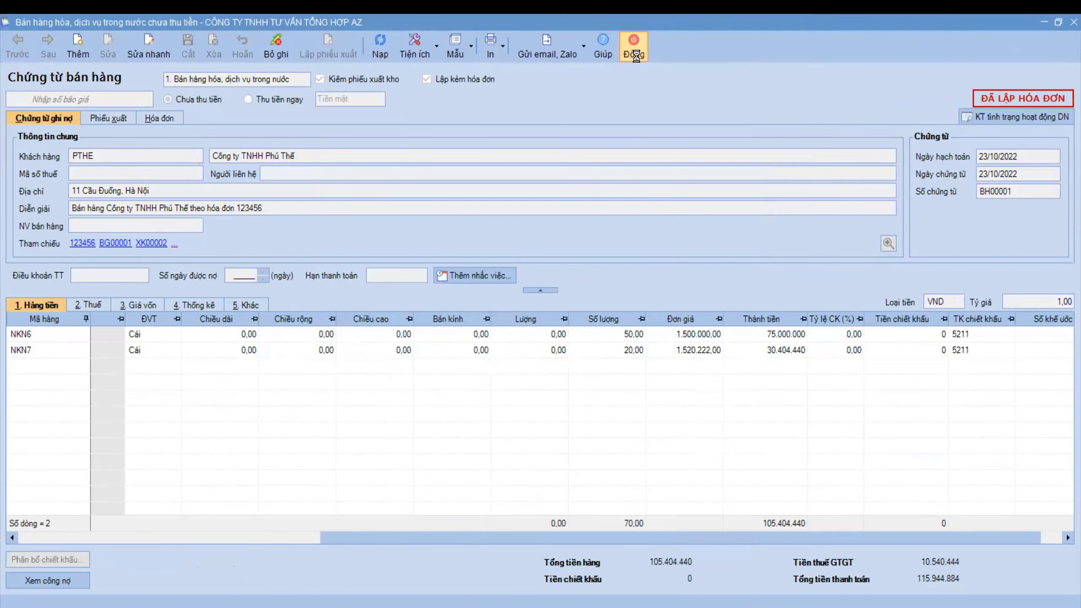
# - Close the sales voucher and switch to the Đề nghị ghi nhận doanh thu page
pyautogui.click(634, 46)
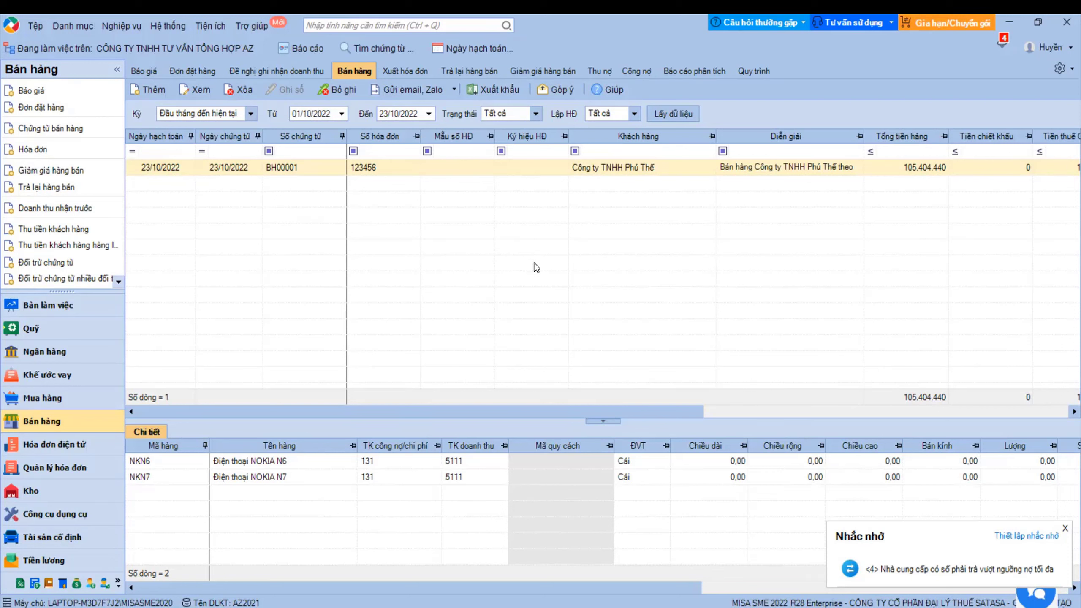
pyautogui.click(272, 69)
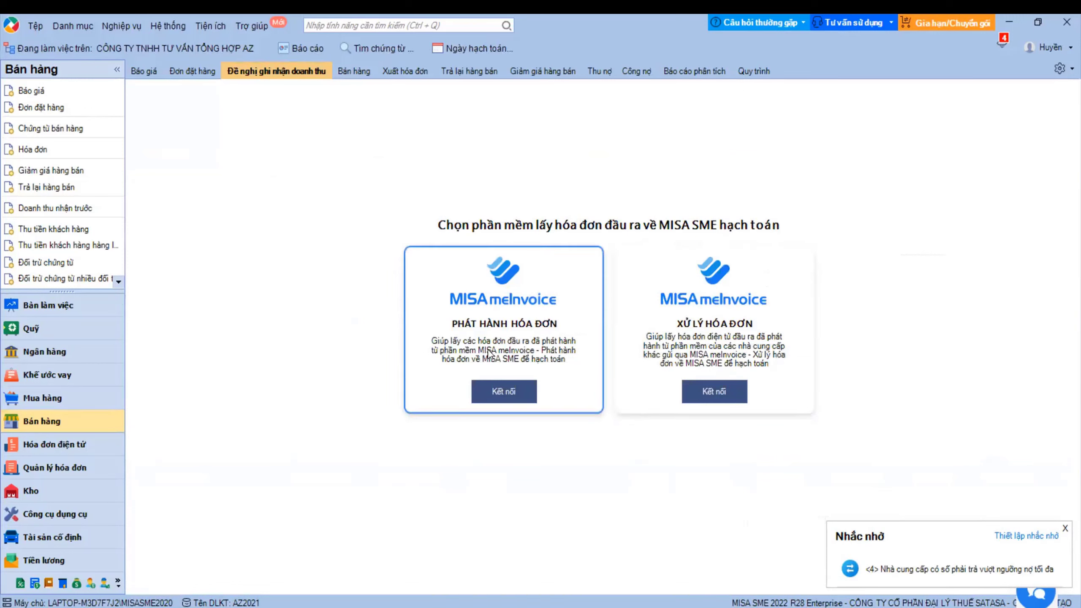
pyautogui.click(510, 393)
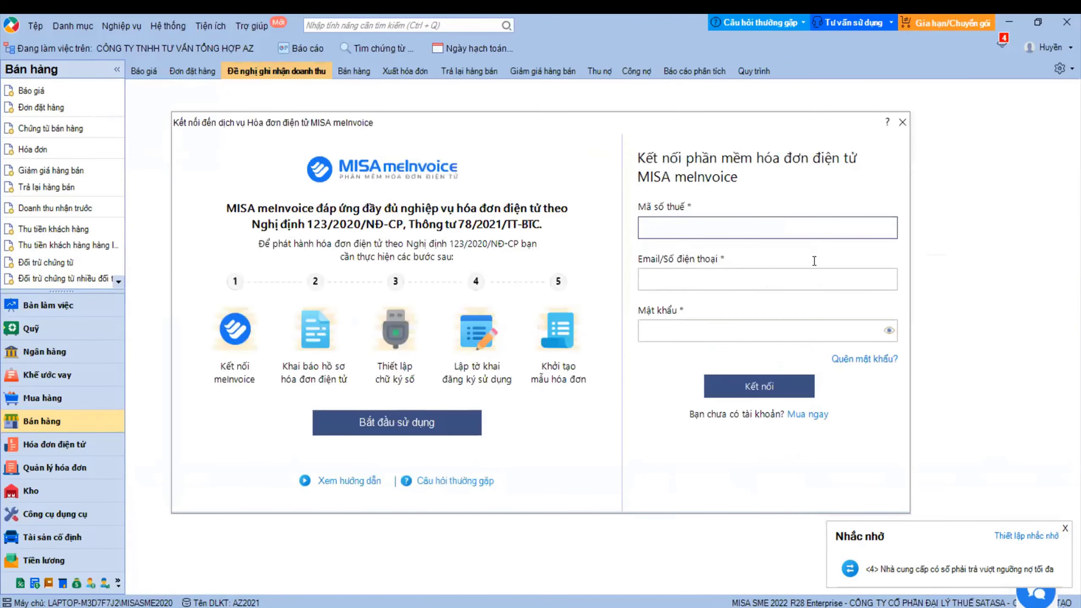
pyautogui.click(901, 123)
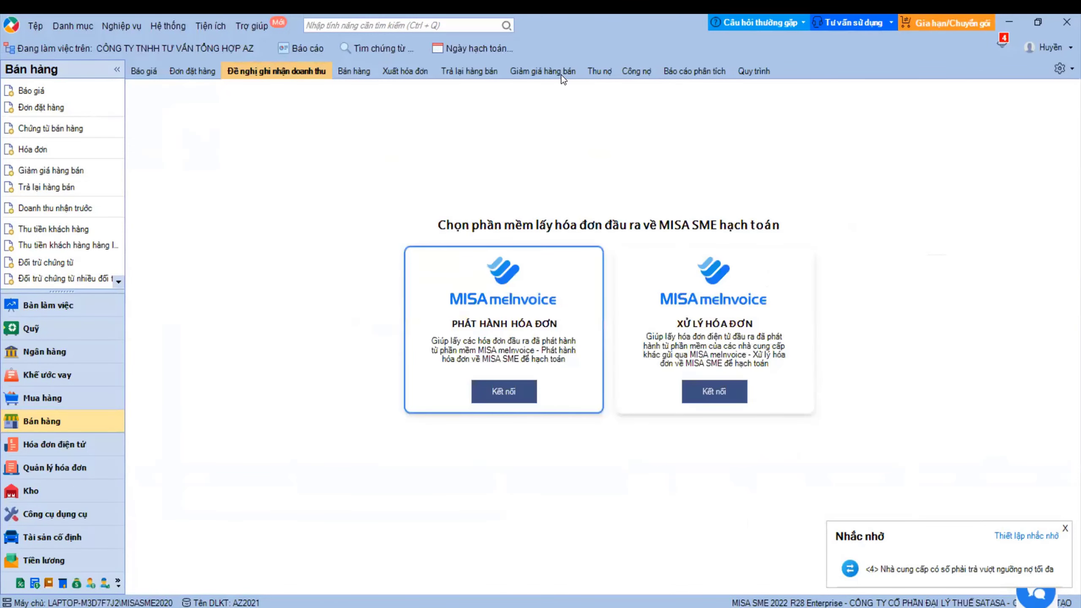
pyautogui.click(162, 22)
pyautogui.click(212, 293)
pyautogui.click(256, 355)
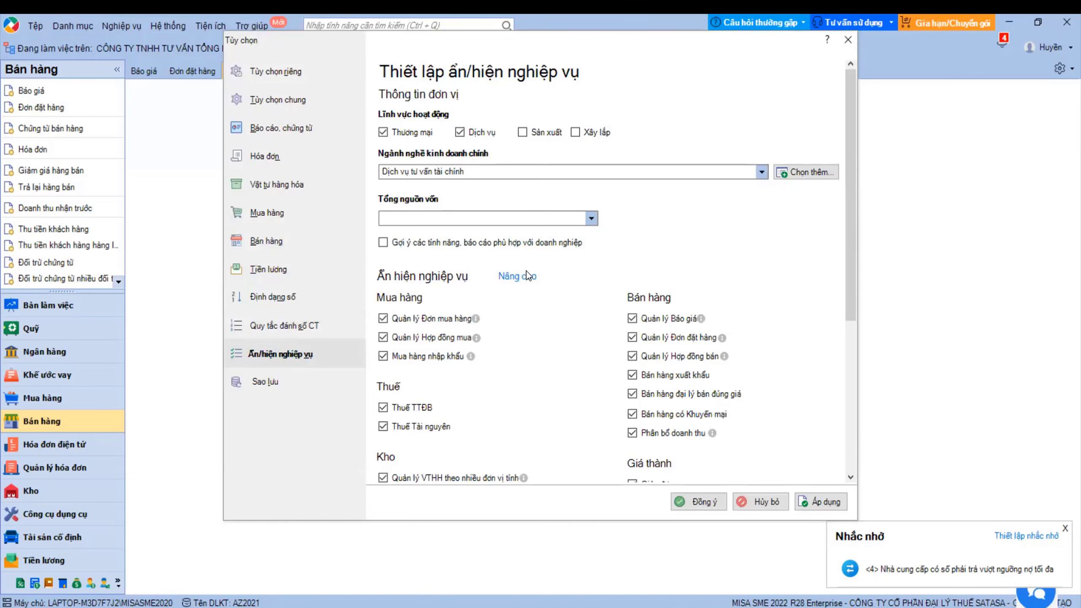
pyautogui.click(505, 277)
pyautogui.click(326, 253)
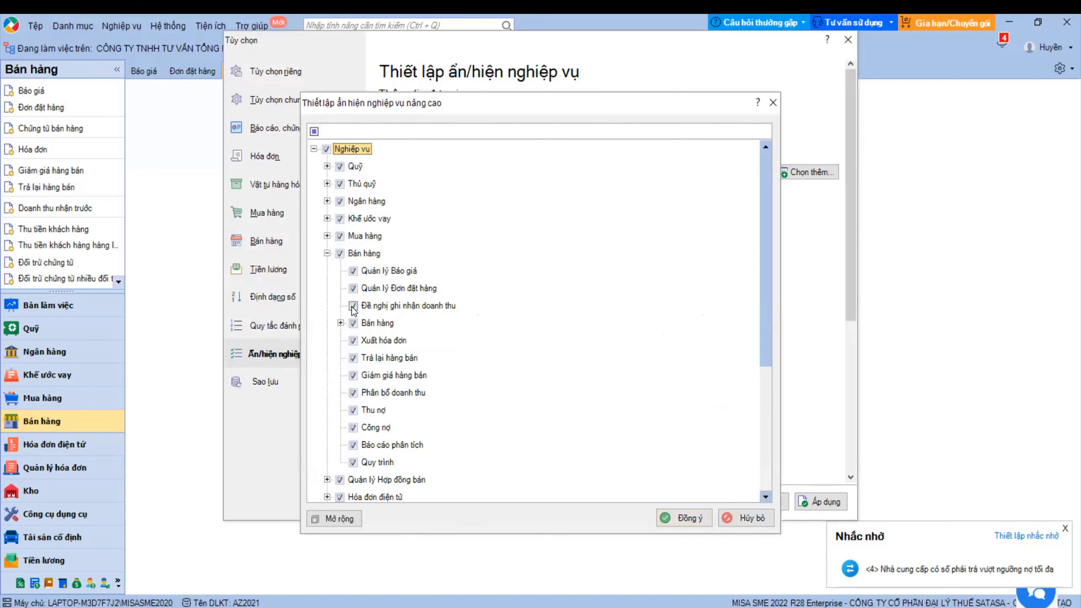
pyautogui.click(746, 518)
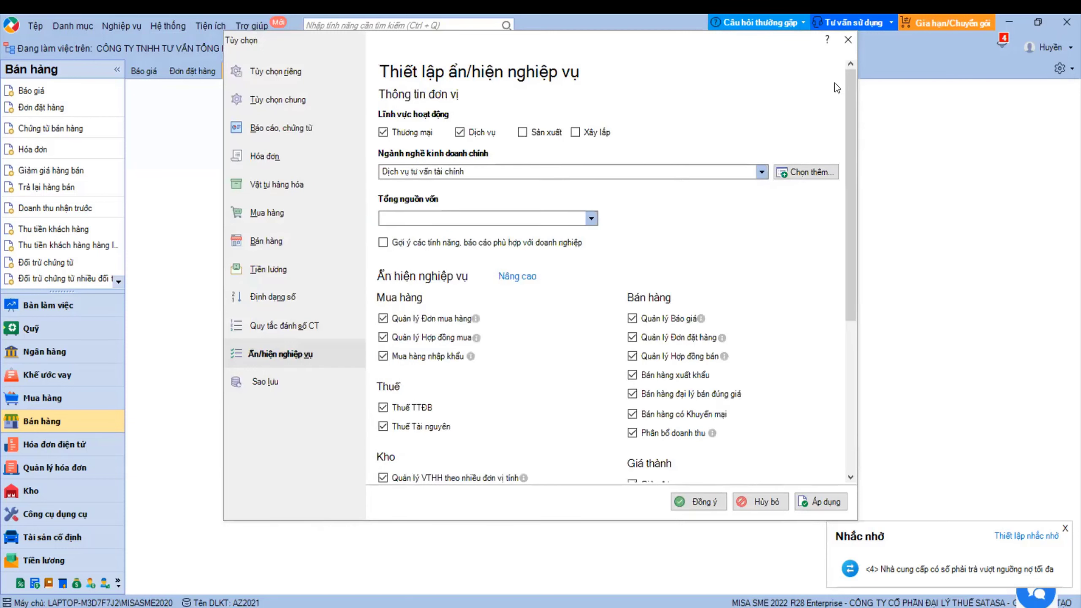
pyautogui.click(848, 40)
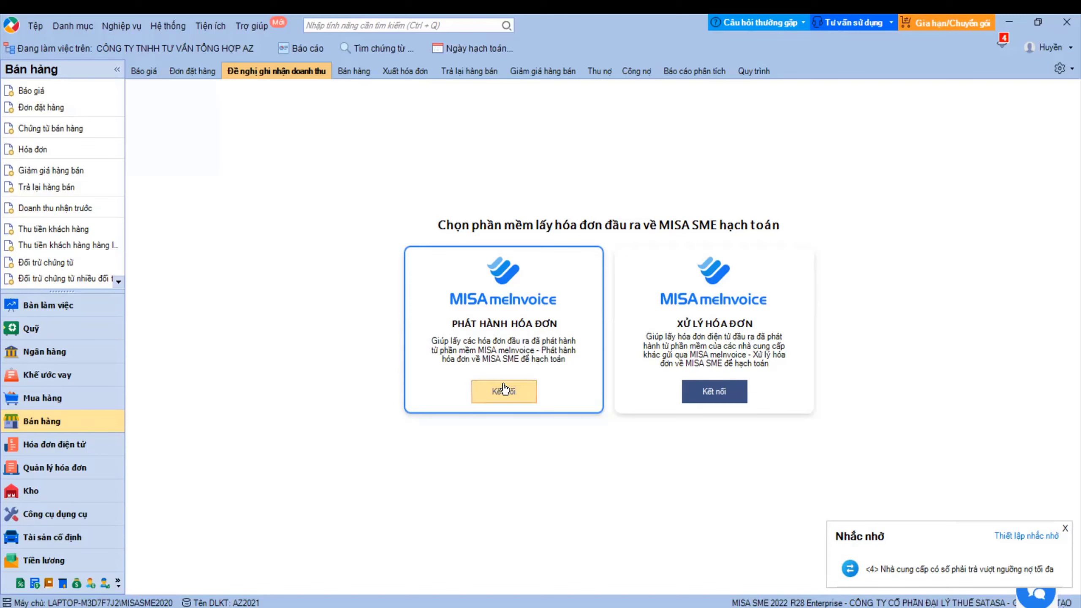
pyautogui.click(177, 29)
pyautogui.click(225, 266)
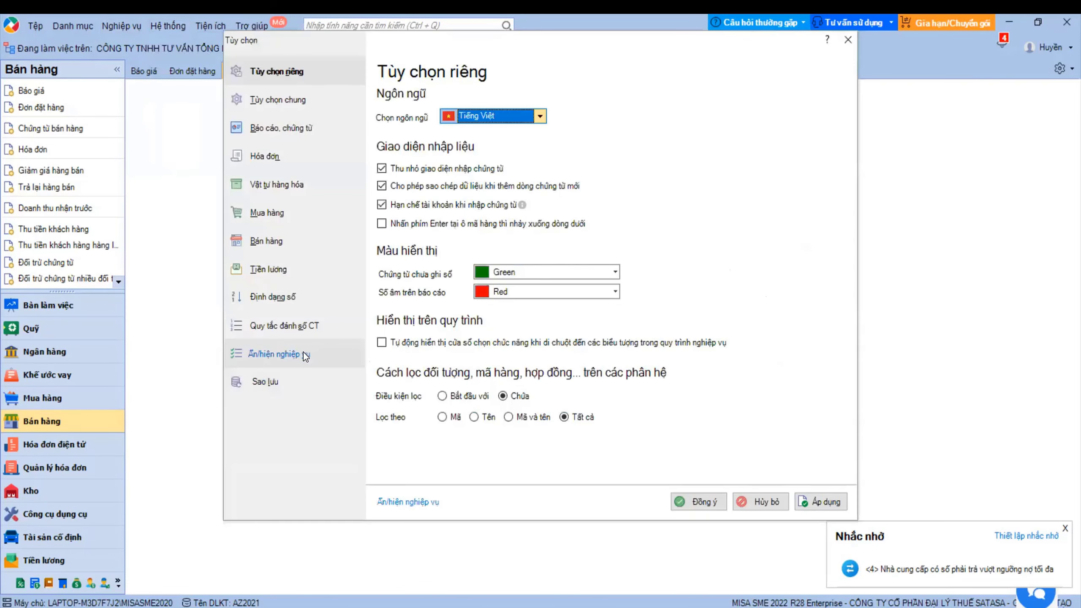
pyautogui.click(305, 356)
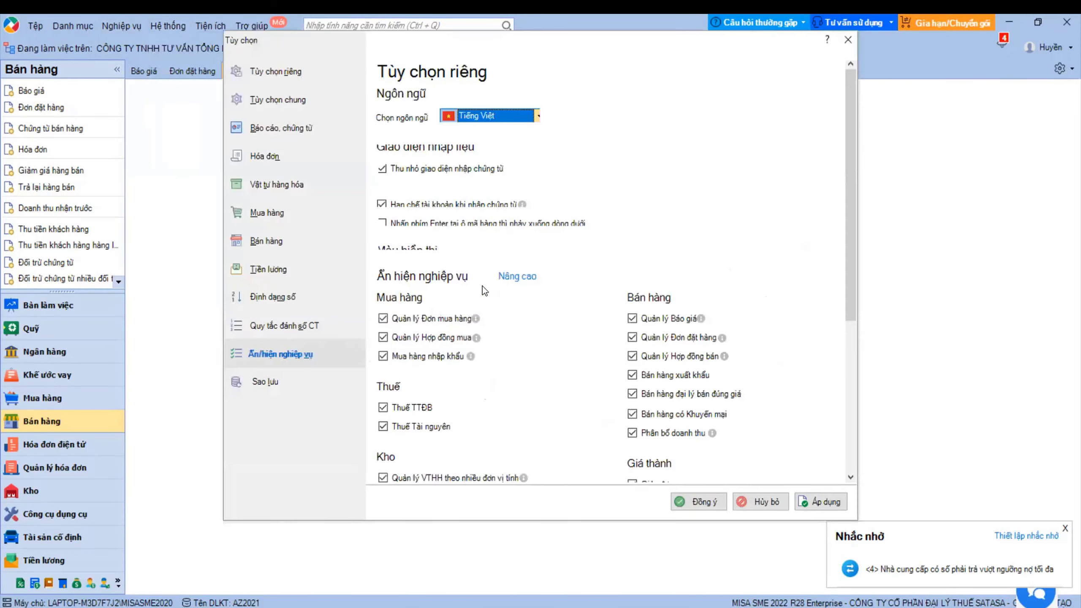
pyautogui.click(529, 276)
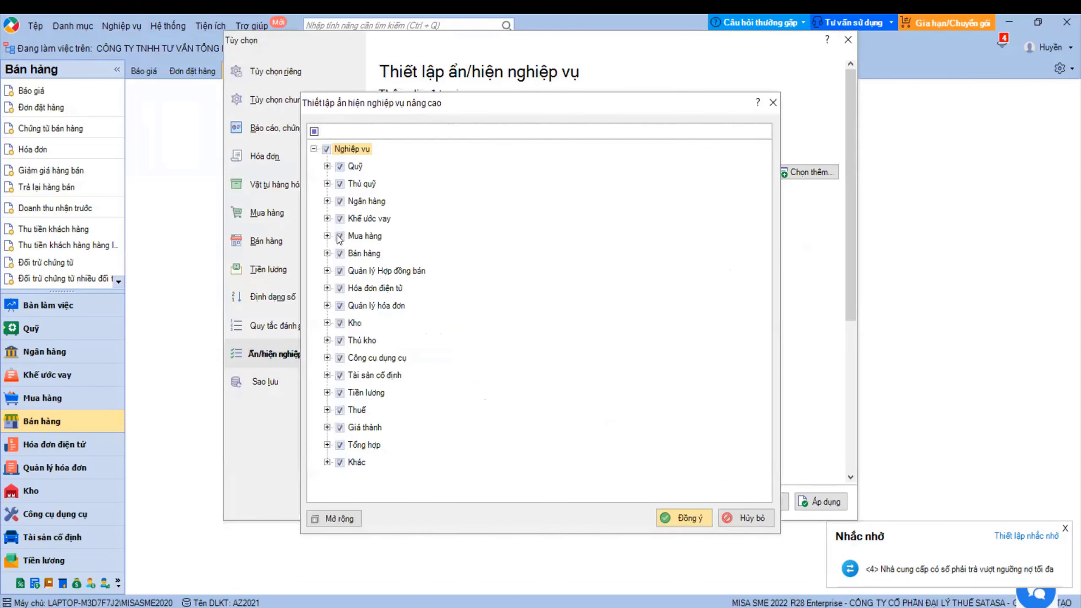
pyautogui.click(326, 254)
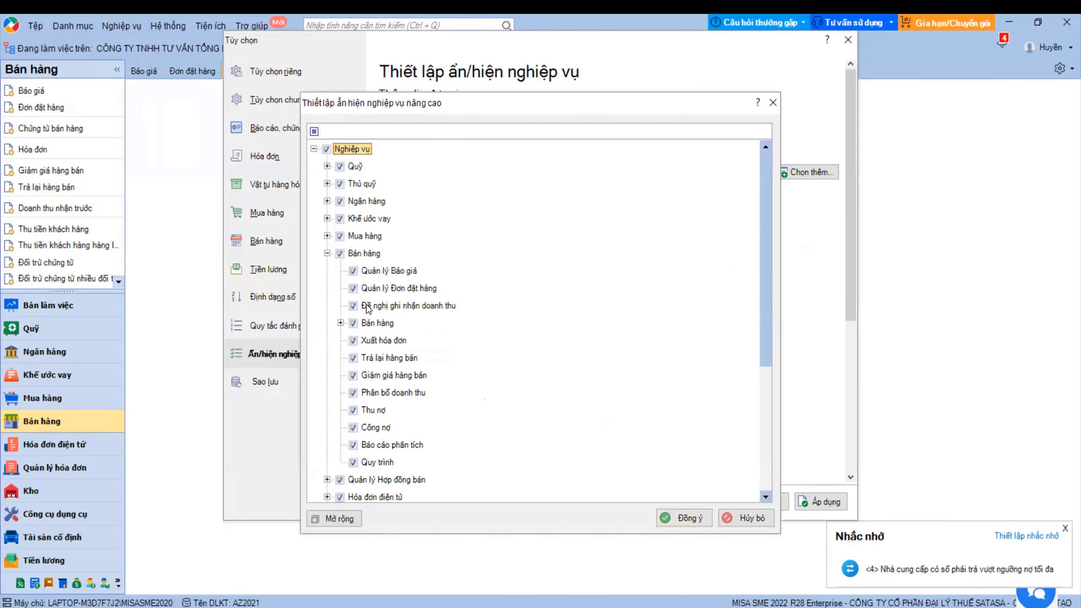
pyautogui.click(759, 517)
pyautogui.click(848, 39)
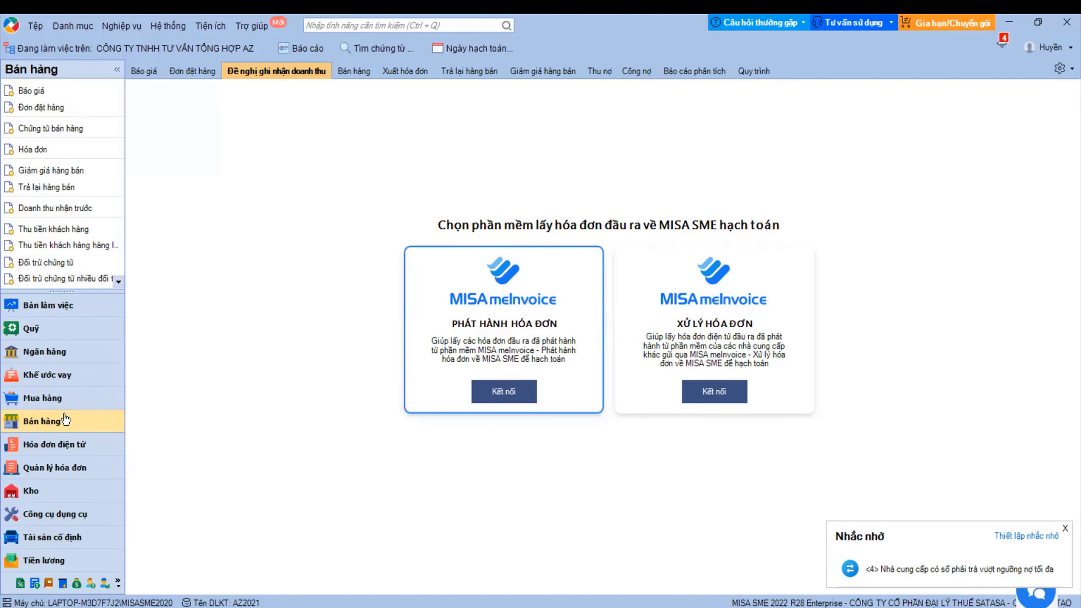
pyautogui.click(355, 73)
pyautogui.click(154, 94)
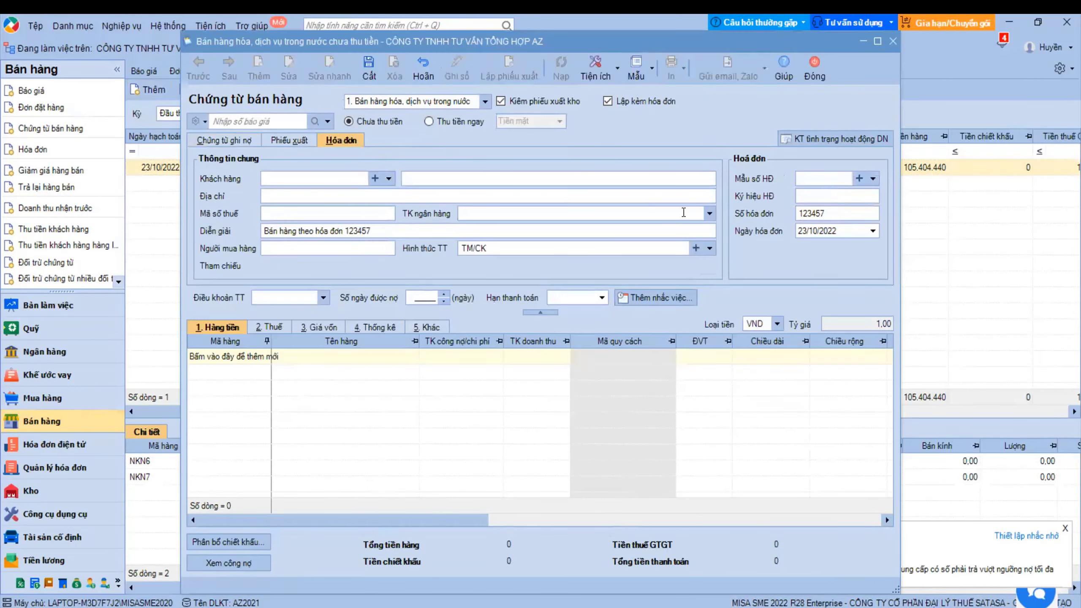
pyautogui.click(843, 213)
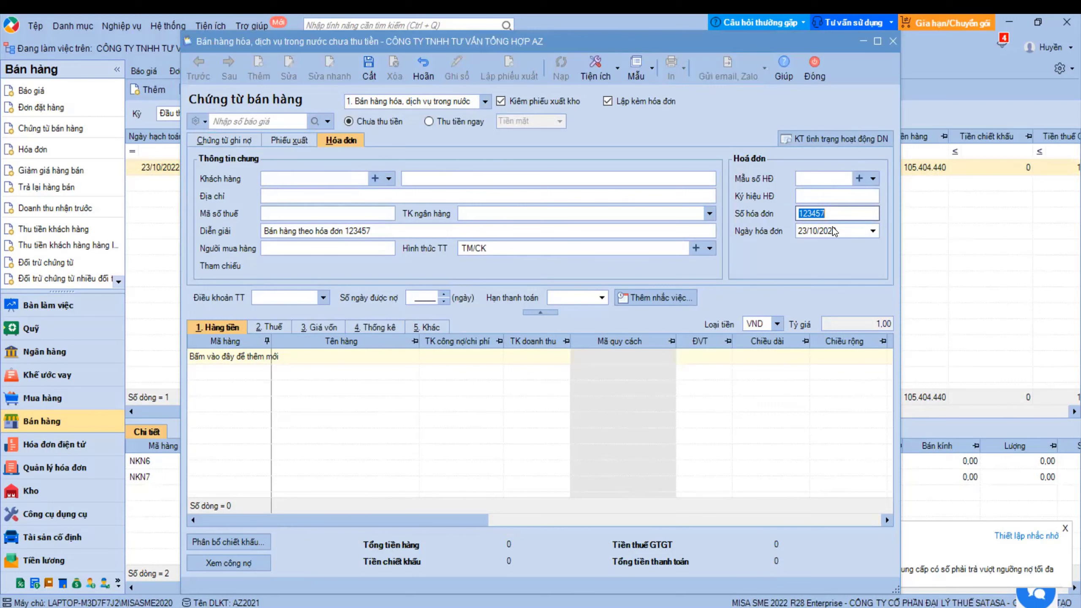
pyautogui.press('End')
pyautogui.doubleClick(812, 205)
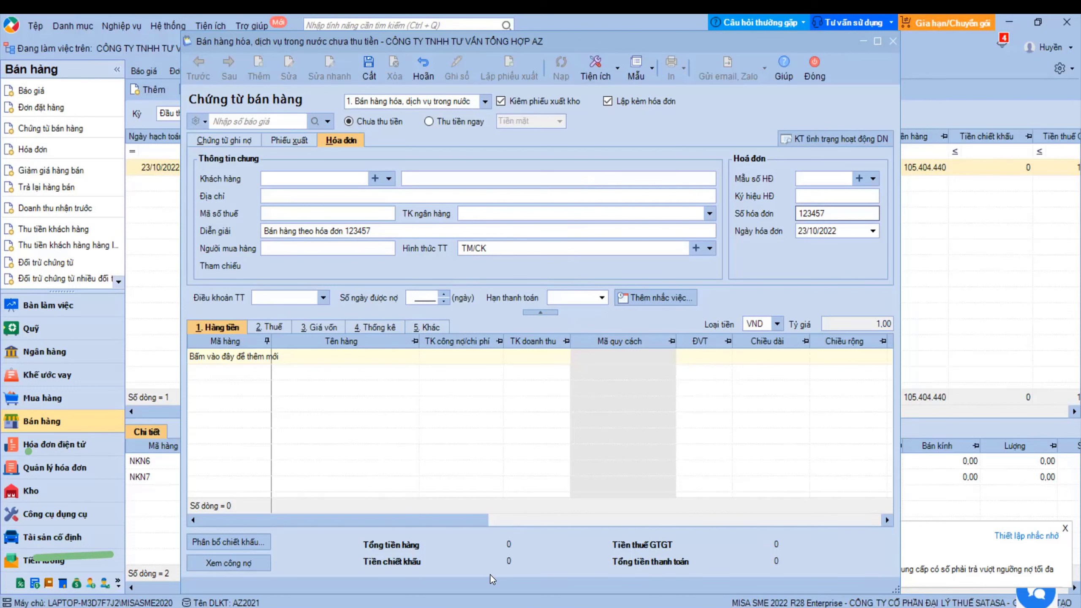
# - Close the unfinished voucher and start a new one with Lập kèm hóa đơn unticked
pyautogui.click(811, 73)
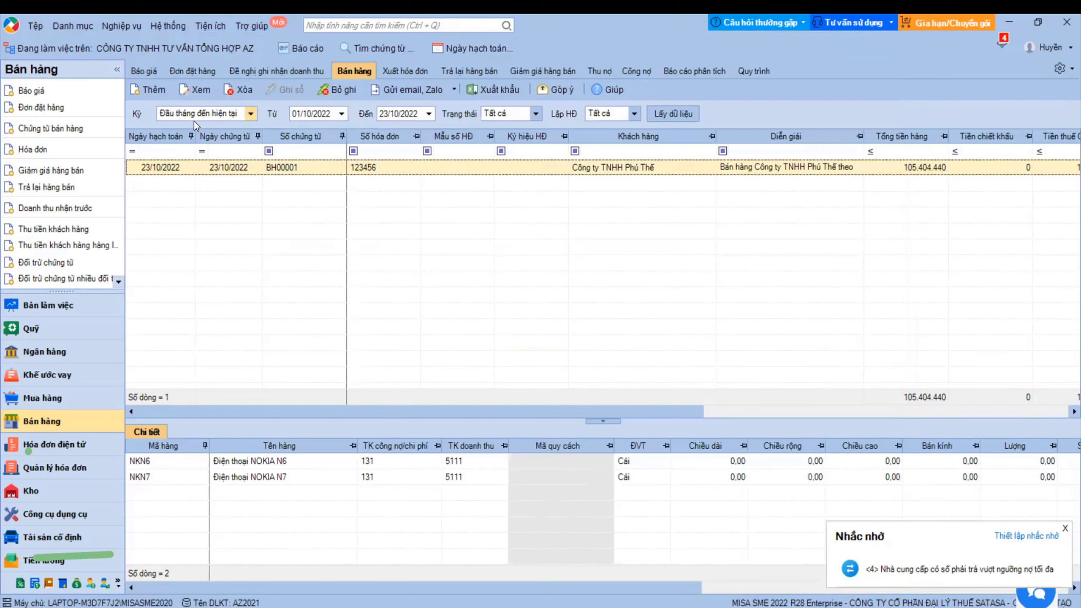
pyautogui.click(168, 93)
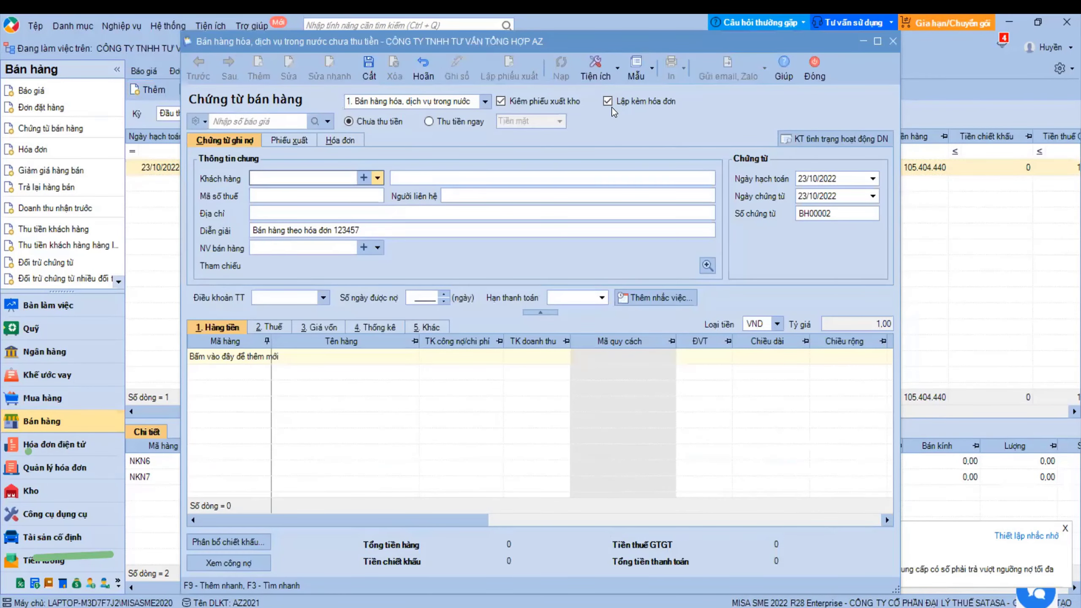
pyautogui.click(608, 101)
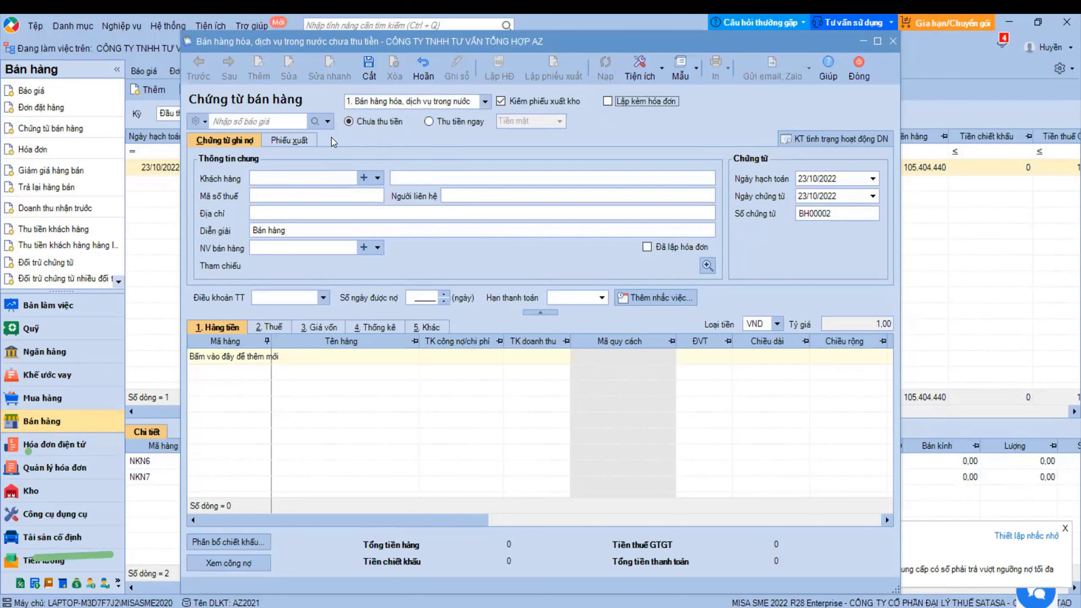
pyautogui.click(204, 122)
pyautogui.click(314, 128)
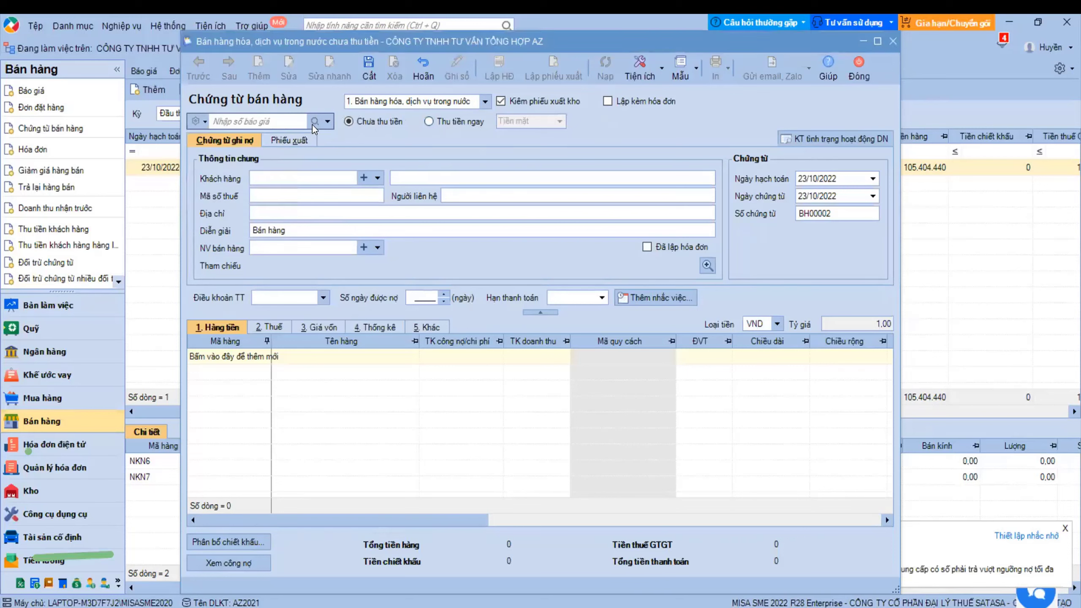
# - Set customer TDAT and item LG21, save and close the voucher, then check the invoice list
pyautogui.click(377, 178)
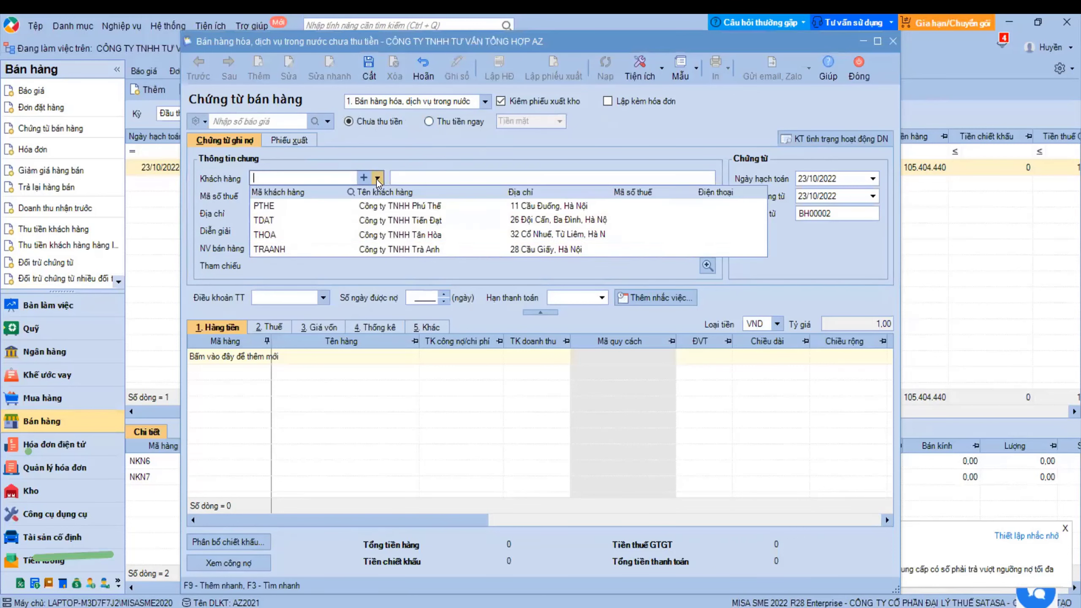
pyautogui.click(352, 220)
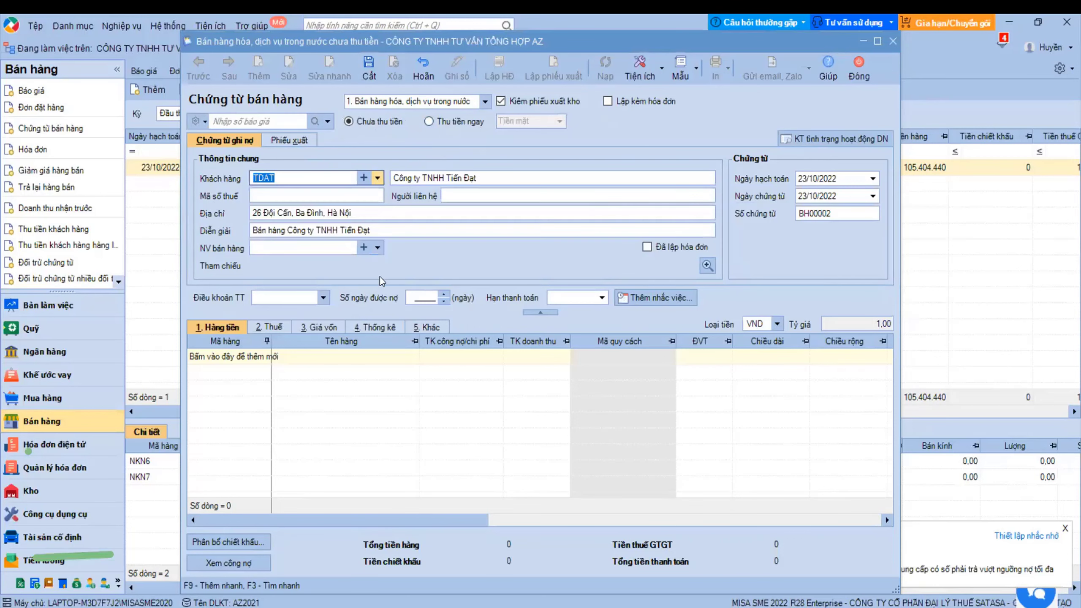
pyautogui.click(267, 359)
pyautogui.click(659, 423)
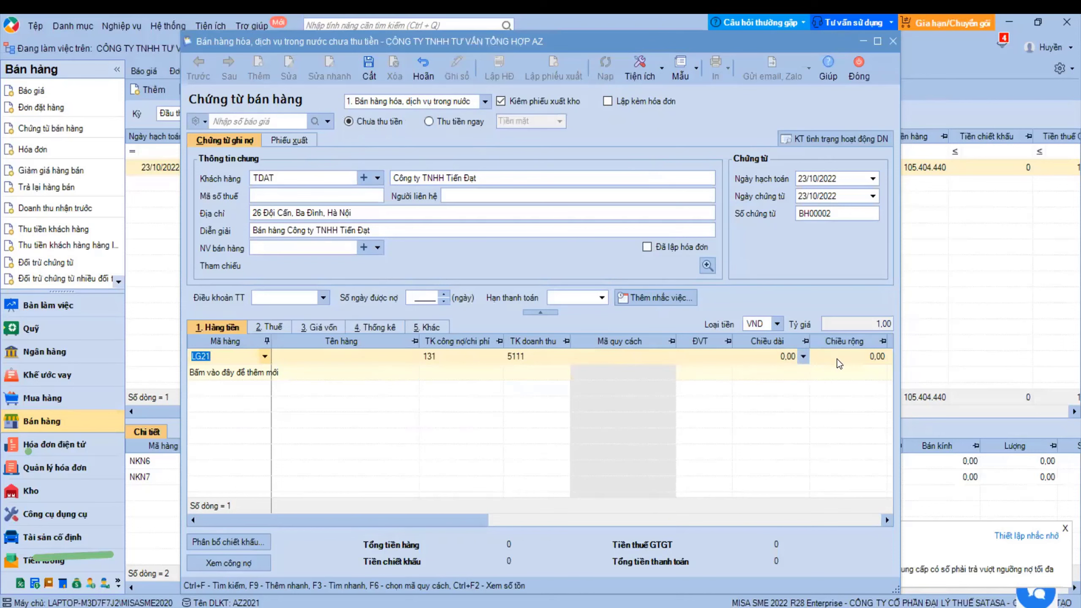
pyautogui.hotkey('ctrl', 's')
pyautogui.click(859, 68)
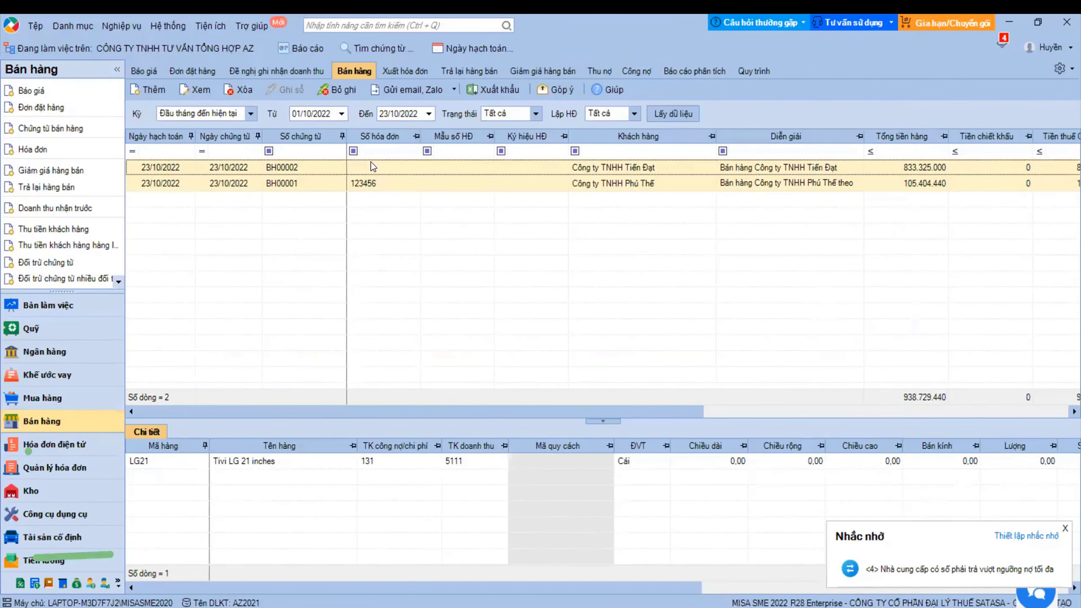
pyautogui.click(374, 157)
pyautogui.click(376, 161)
# - Start a new invoice based on sales voucher BH00002 using template 01GTKT3/001
pyautogui.click(401, 69)
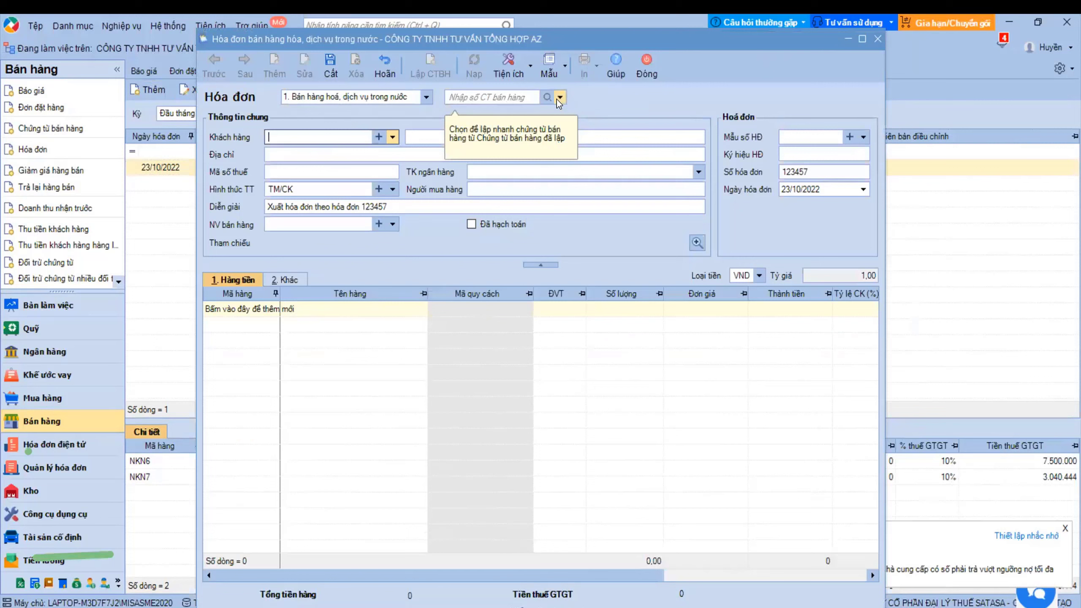
pyautogui.click(560, 98)
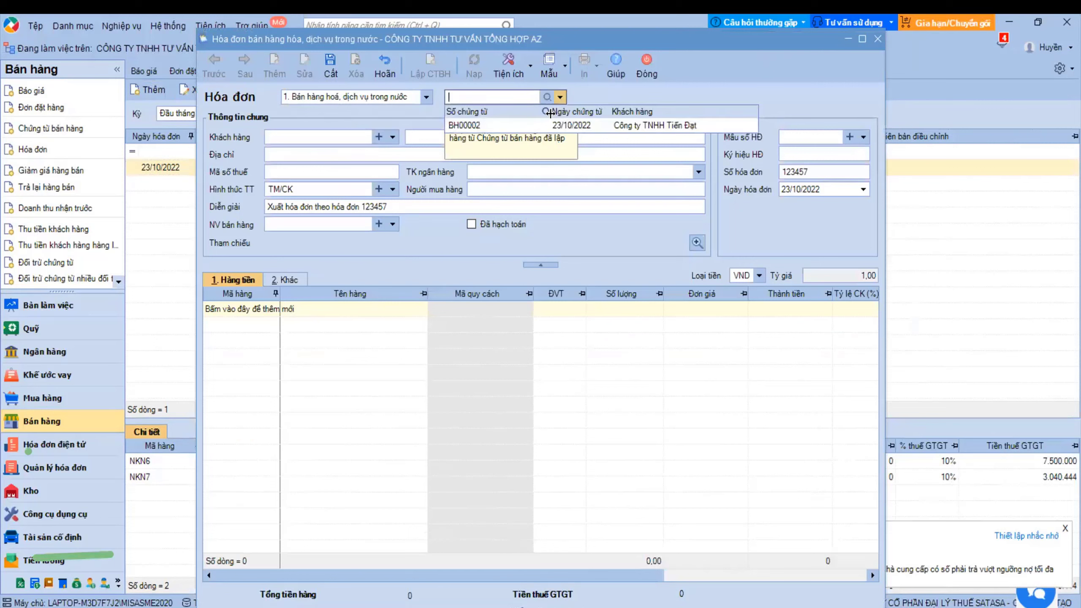
pyautogui.click(544, 122)
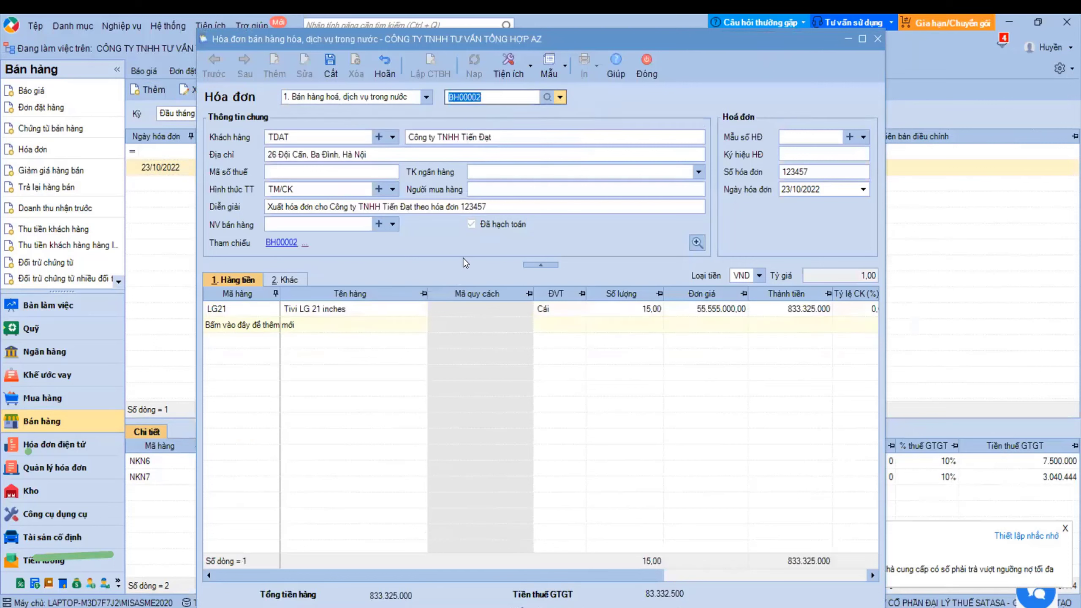
pyautogui.click(864, 138)
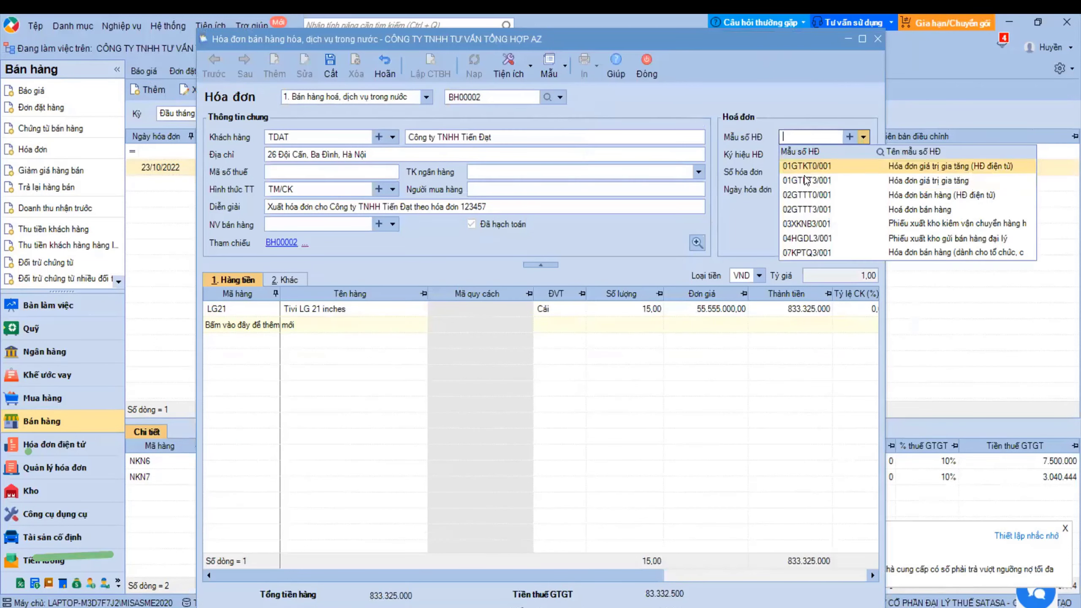
pyautogui.click(792, 166)
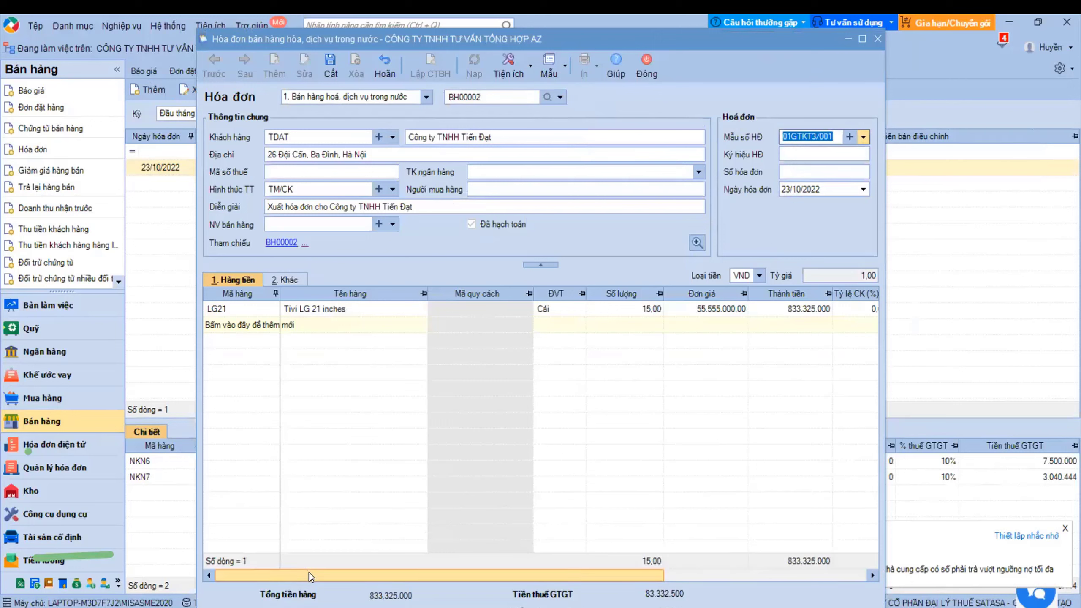
pyautogui.moveTo(309, 573); pyautogui.dragTo(373, 574)
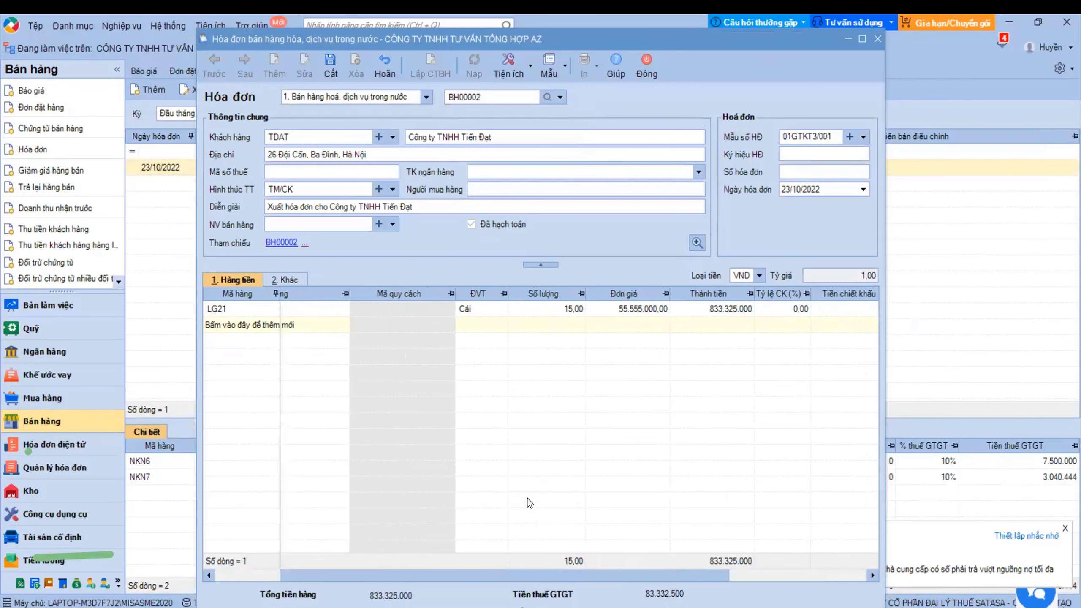
# - Give the invoice number 12345, then save and close it
pyautogui.click(298, 281)
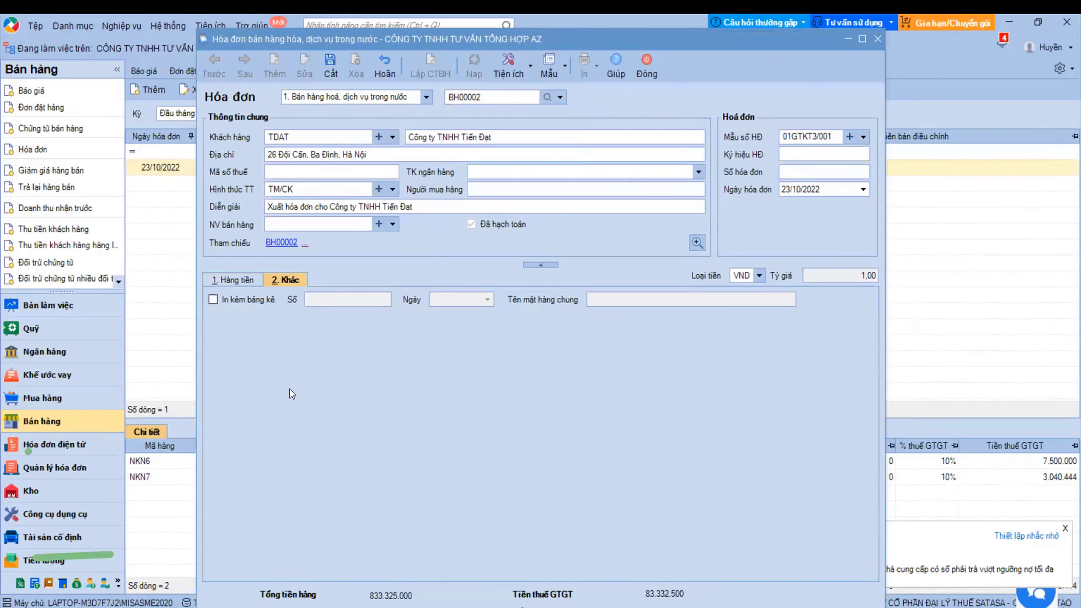
pyautogui.click(241, 281)
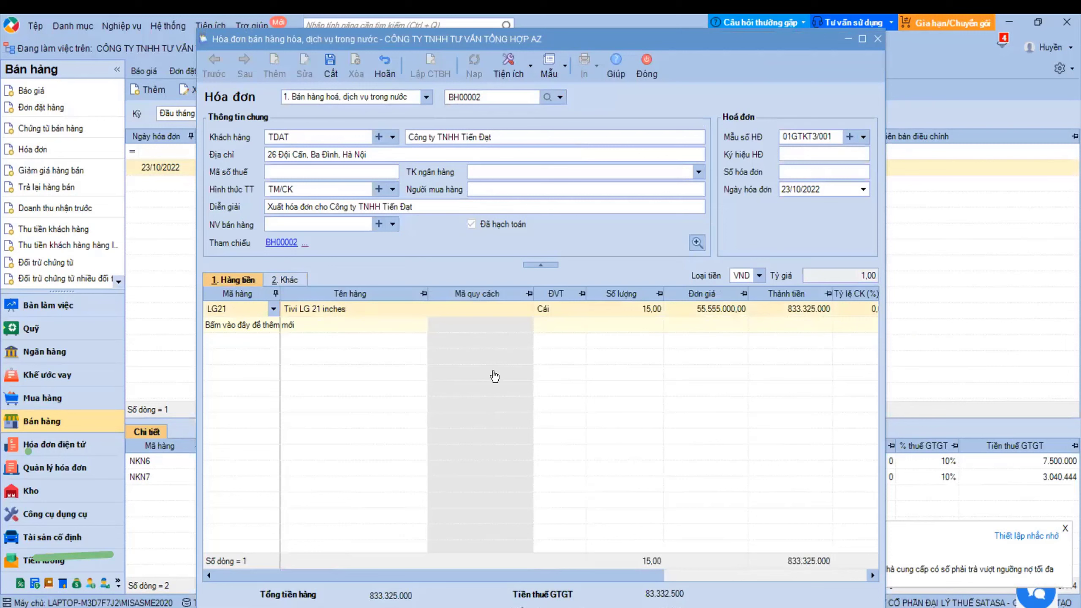
pyautogui.click(330, 65)
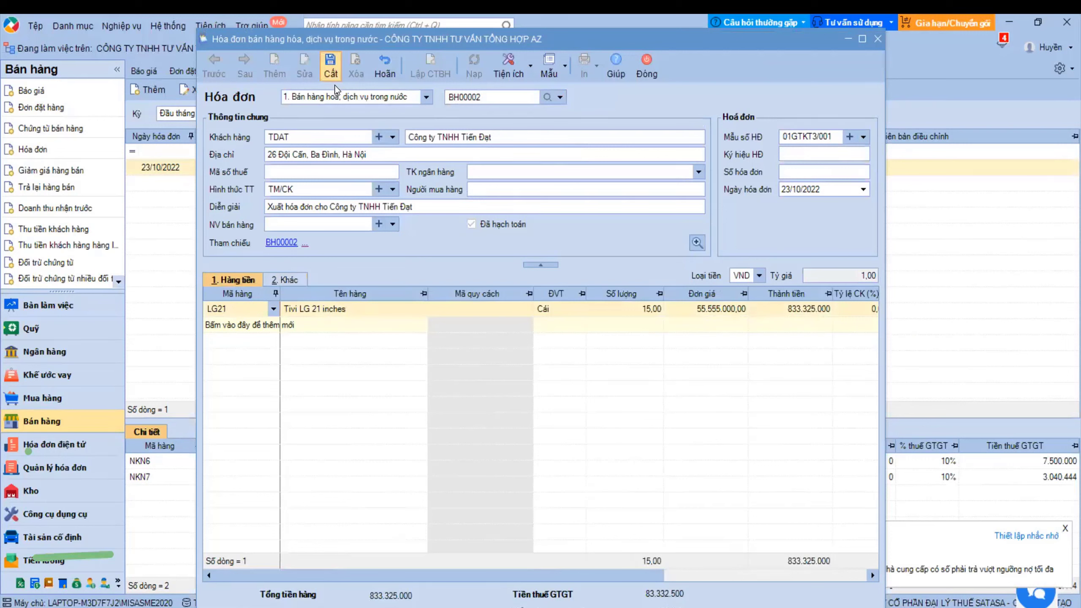
pyautogui.click(589, 375)
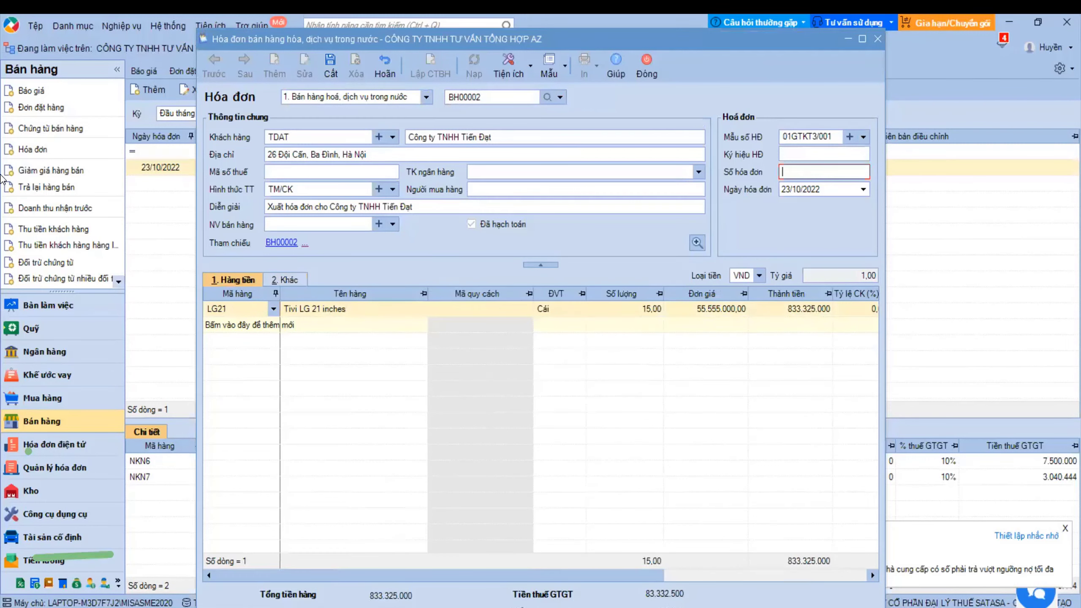
pyautogui.write('12345')
pyautogui.hotkey('ctrl', 's')
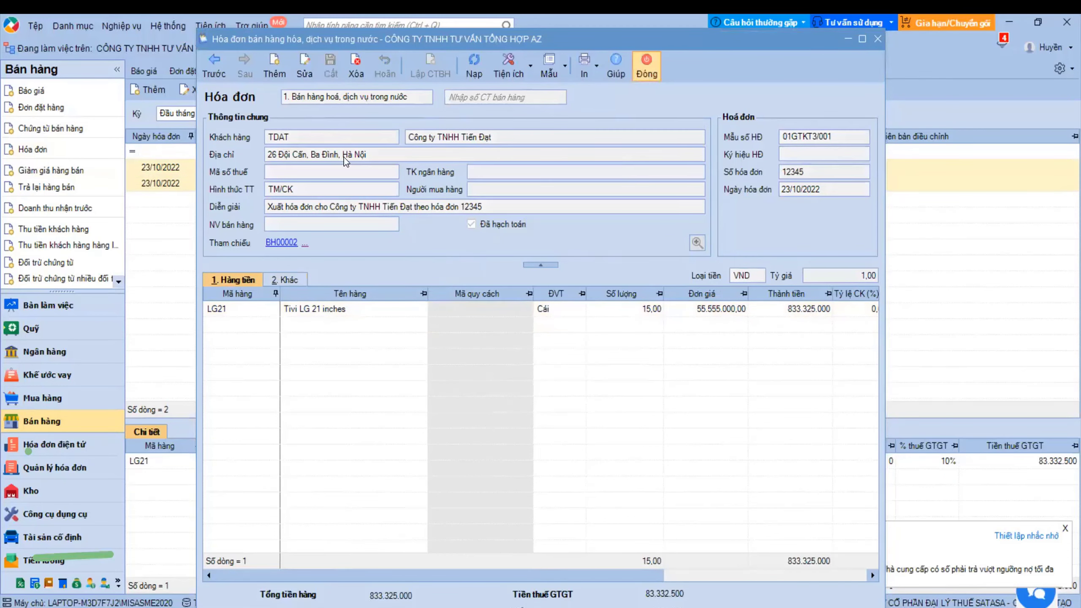
pyautogui.click(646, 65)
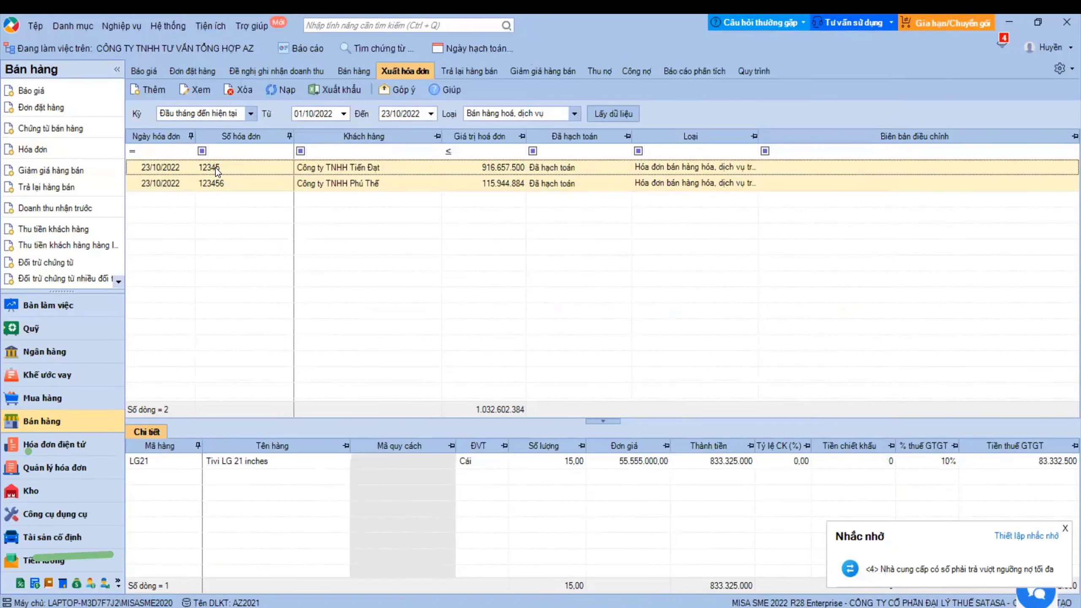
# - Confirm BH00002 in the sales voucher list, then show the sales workflow diagram
pyautogui.click(354, 70)
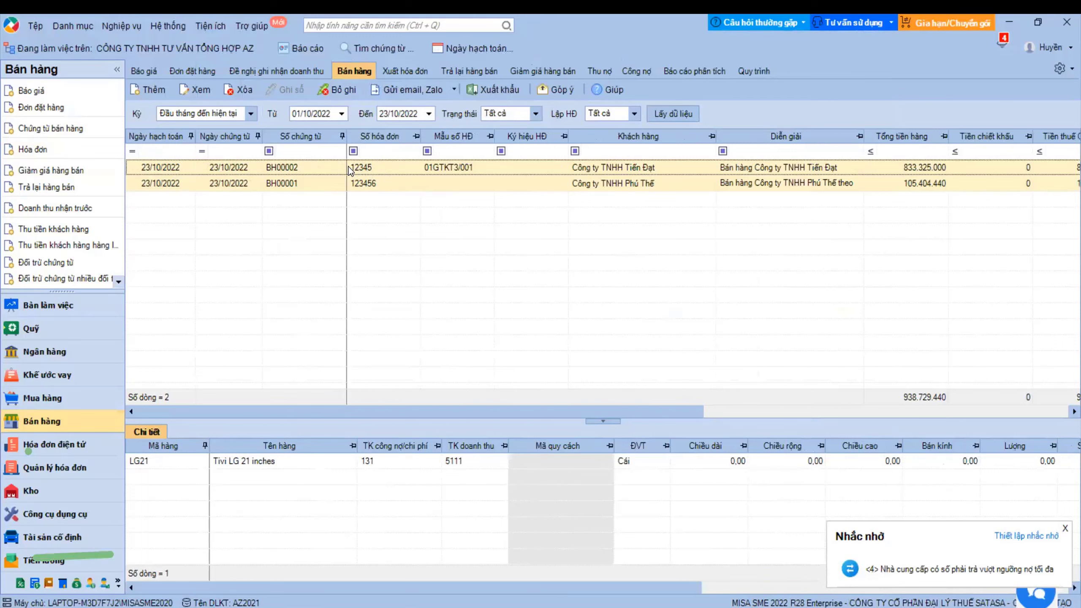
pyautogui.click(751, 69)
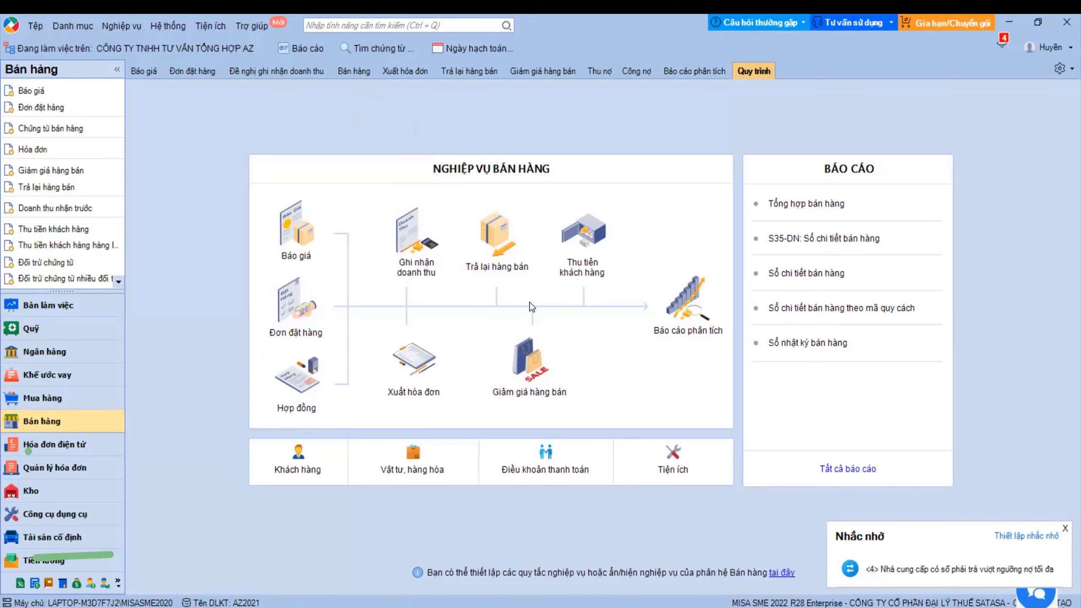
# - Create a new sales return voucher based on sales voucher BH00002
pyautogui.click(511, 232)
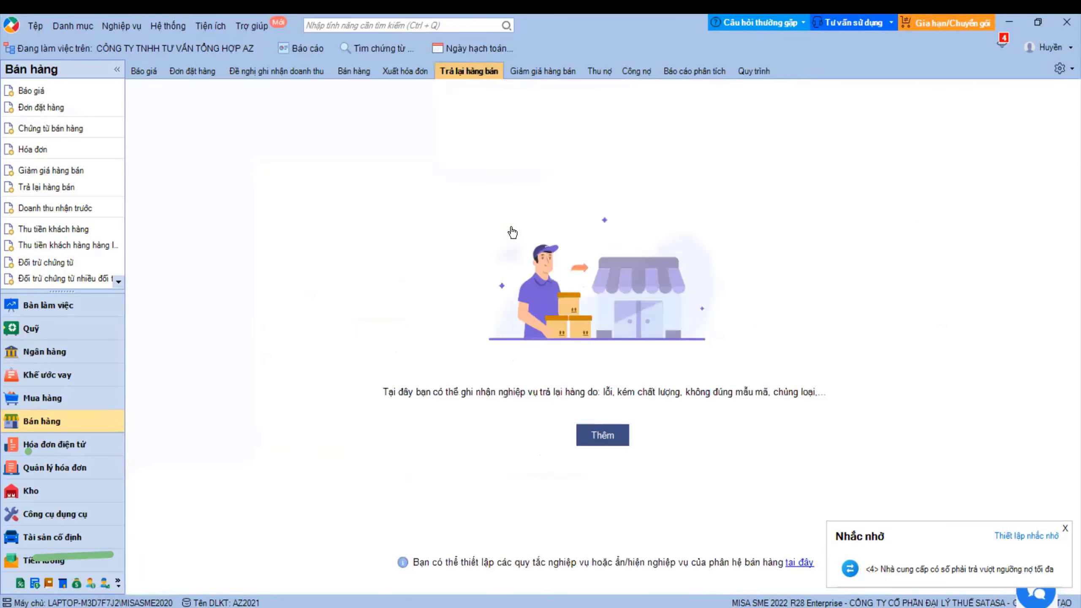
pyautogui.click(579, 433)
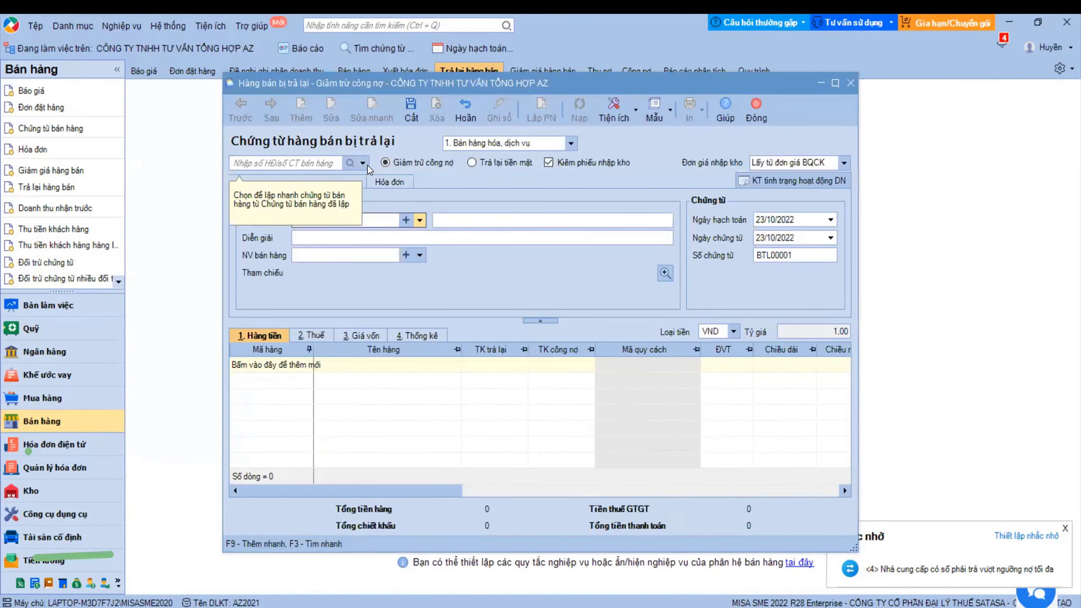
pyautogui.click(363, 162)
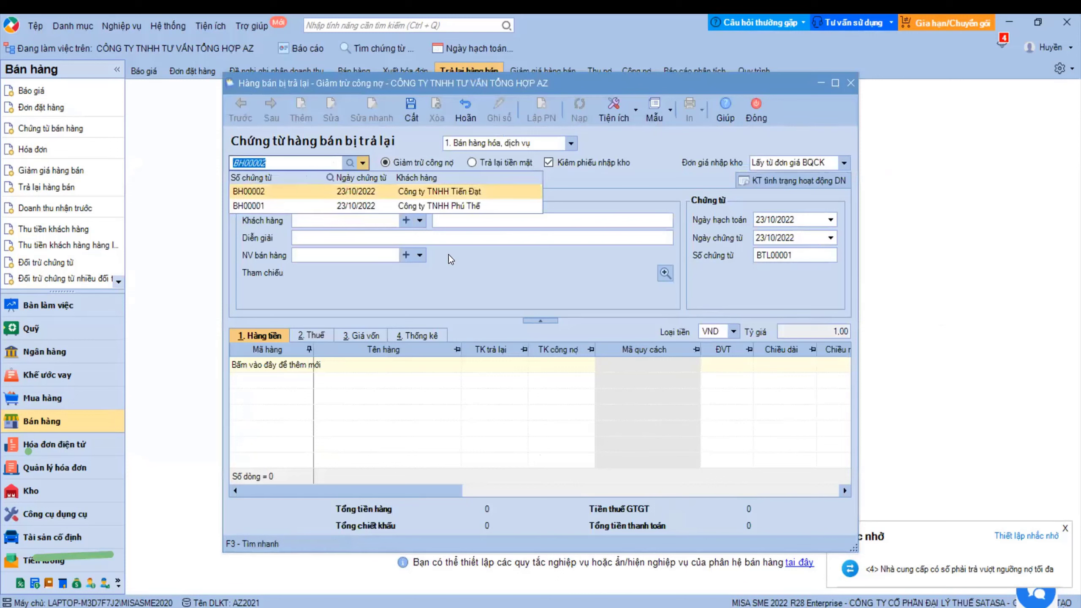
pyautogui.press('Return')
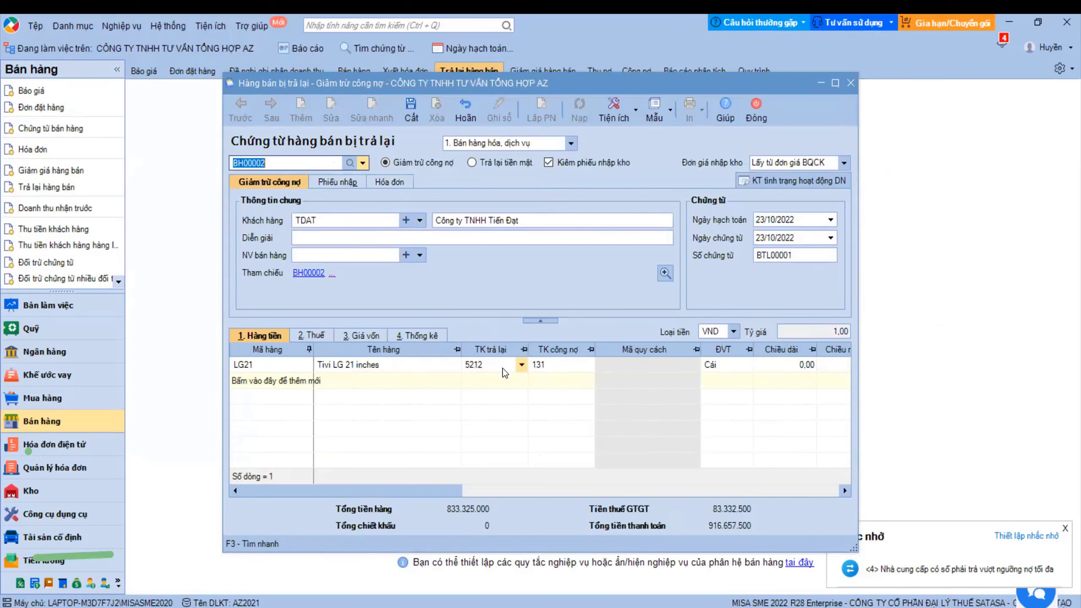
# - Set the returned quantity of LG21 to 1
pyautogui.moveTo(449, 493); pyautogui.dragTo(704, 473)
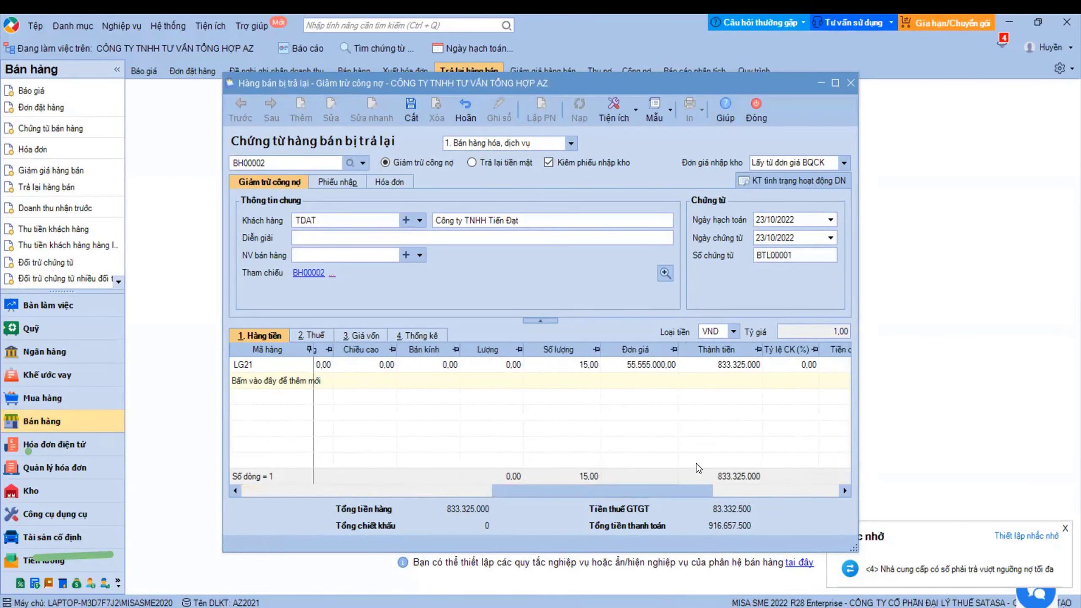
pyautogui.click(586, 364)
pyautogui.write('1')
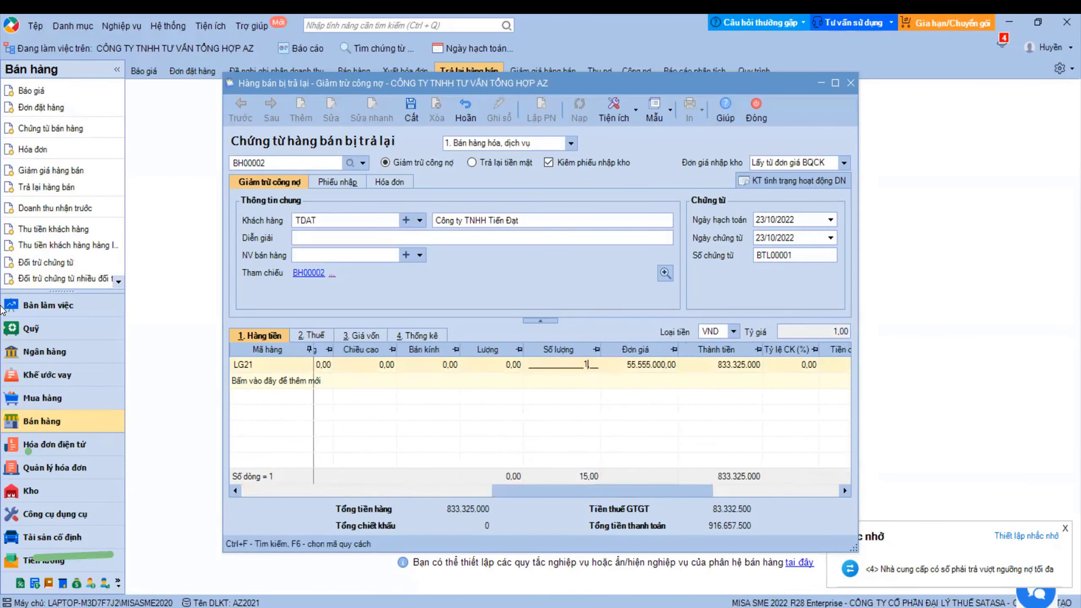
pyautogui.press('Tab')
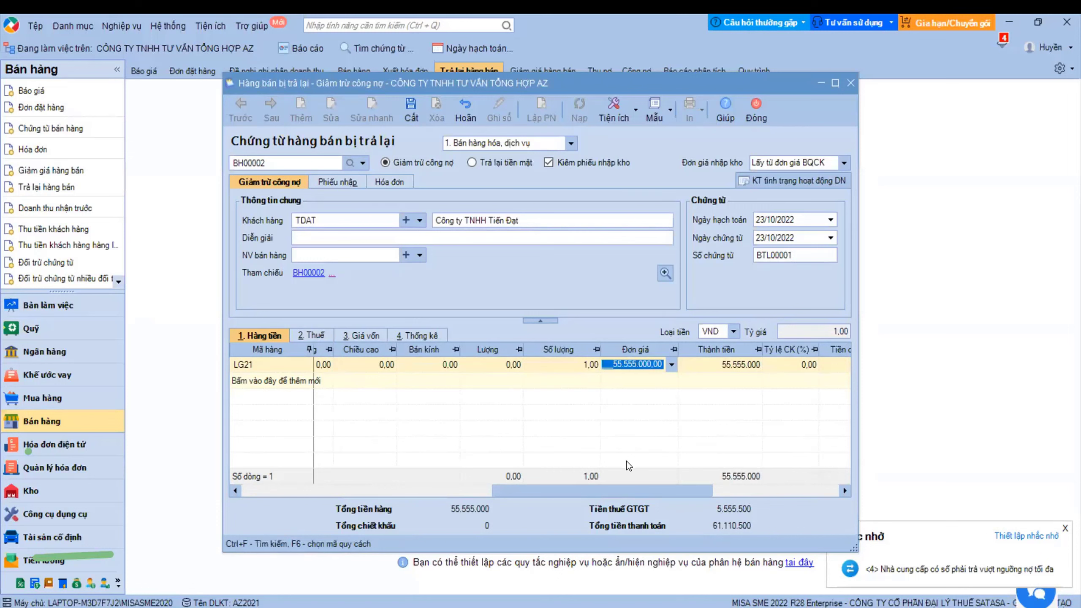
pyautogui.click(723, 527)
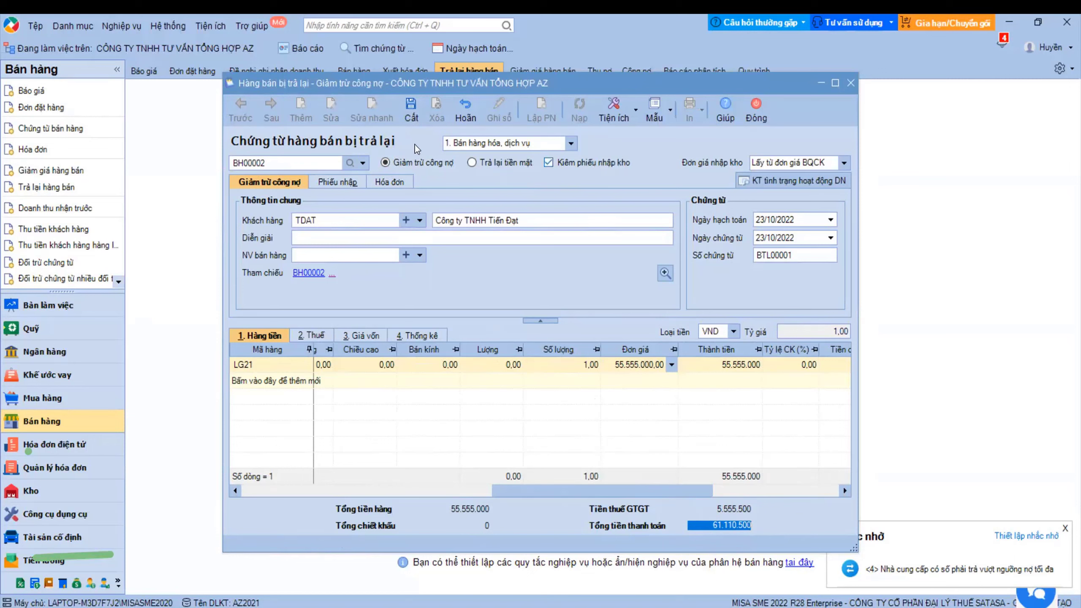
# - Enter invoice number 156565 on the return voucher's invoice details
pyautogui.click(348, 182)
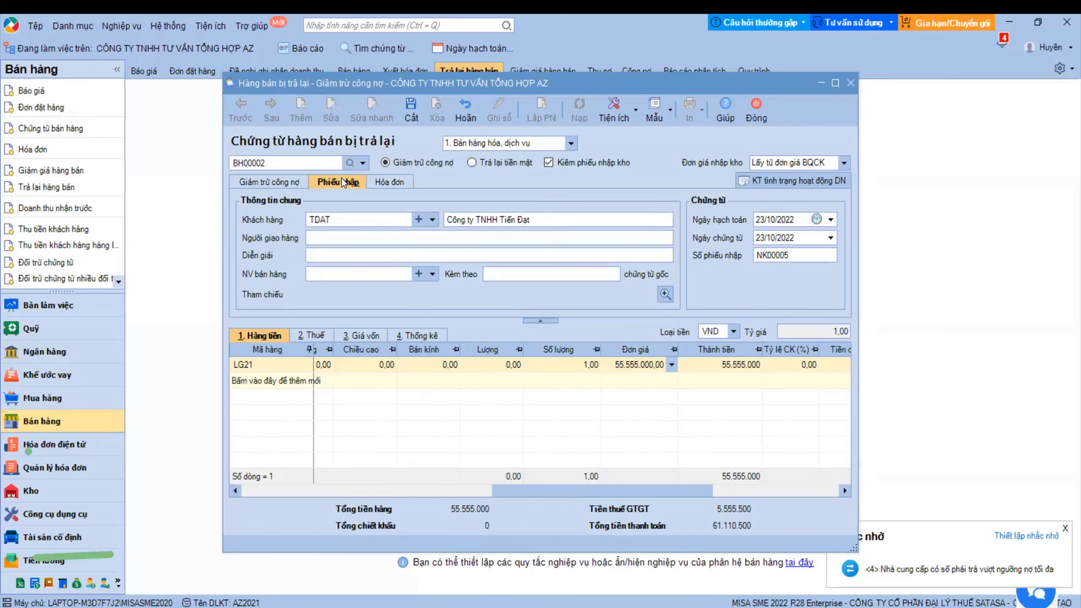
pyautogui.click(389, 183)
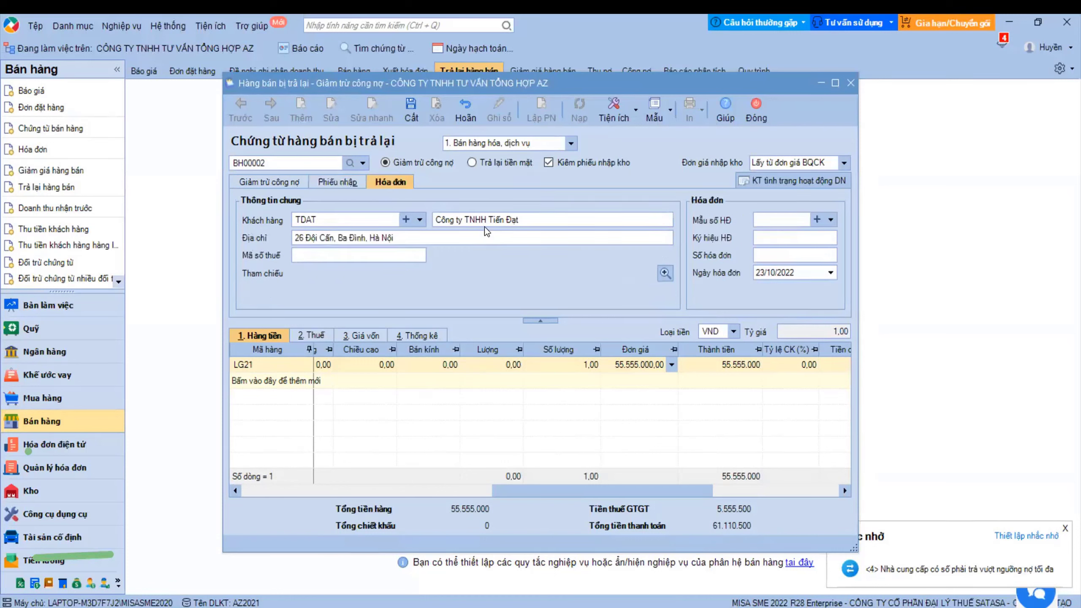
pyautogui.click(764, 255)
pyautogui.write('156565')
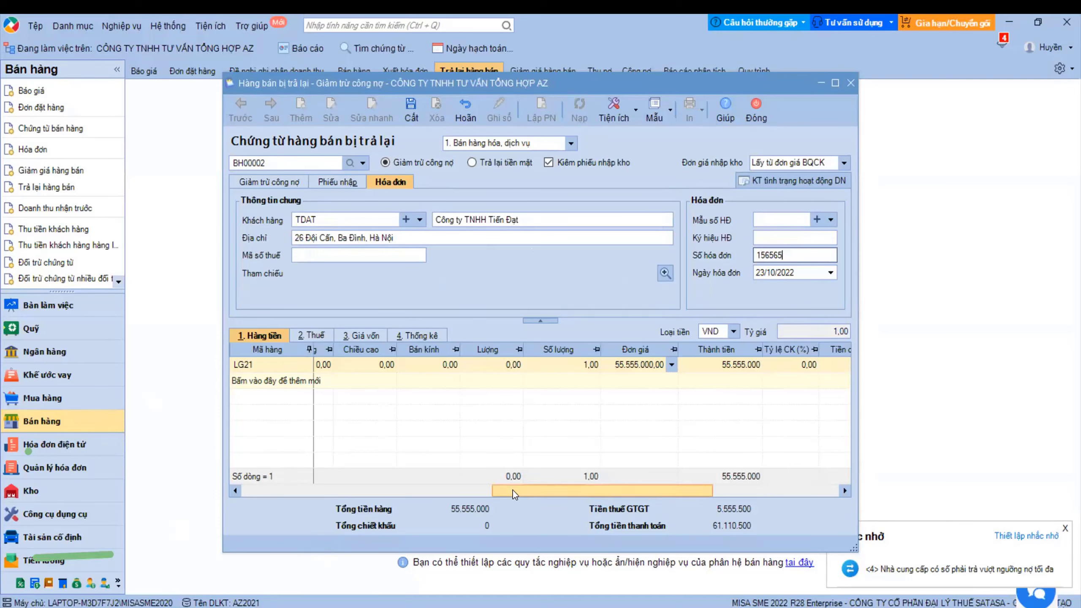
# - Take the returned TV's cost from the BQCK average price, then save and close the voucher
pyautogui.moveTo(512, 490); pyautogui.dragTo(251, 511)
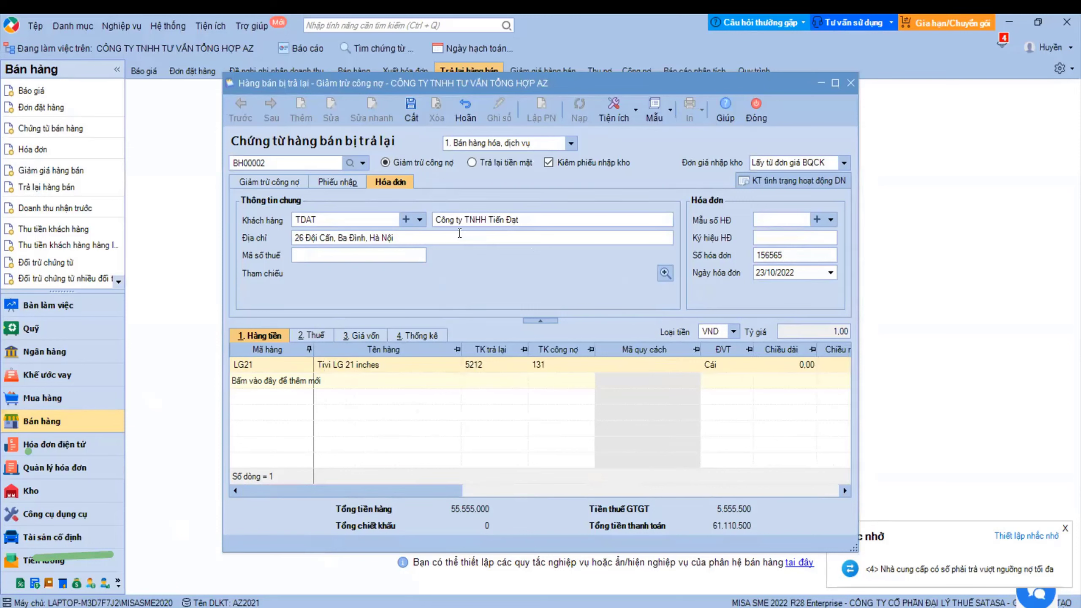
pyautogui.click(369, 334)
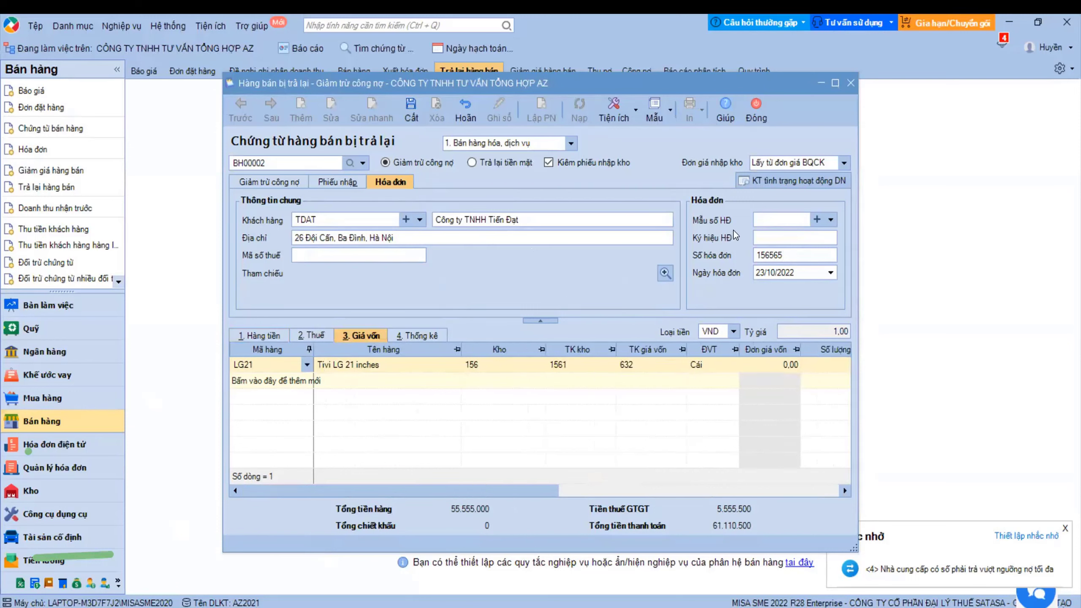
pyautogui.click(842, 163)
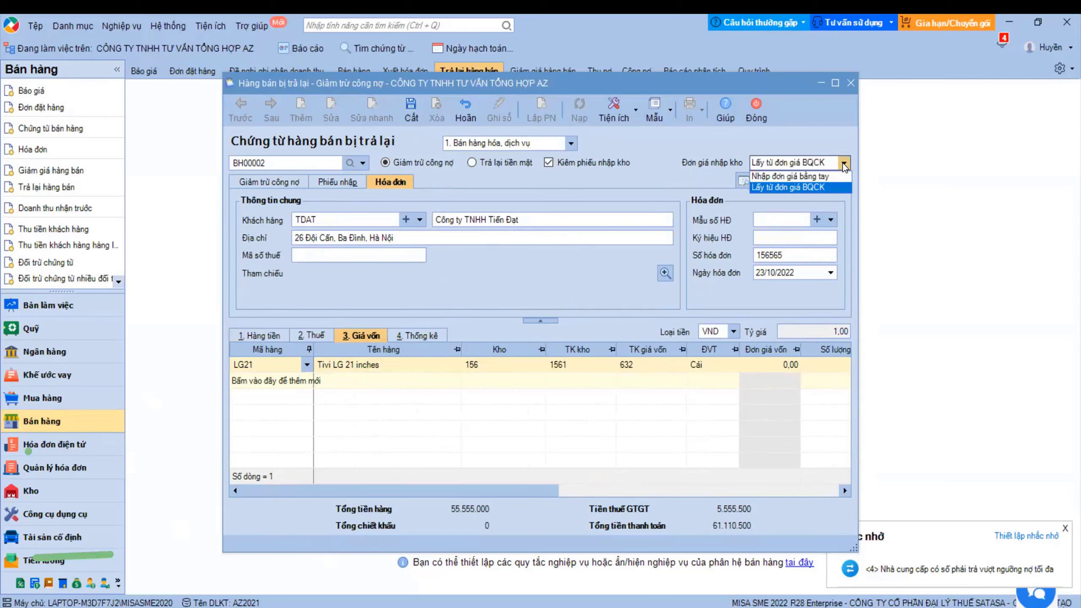
pyautogui.click(779, 188)
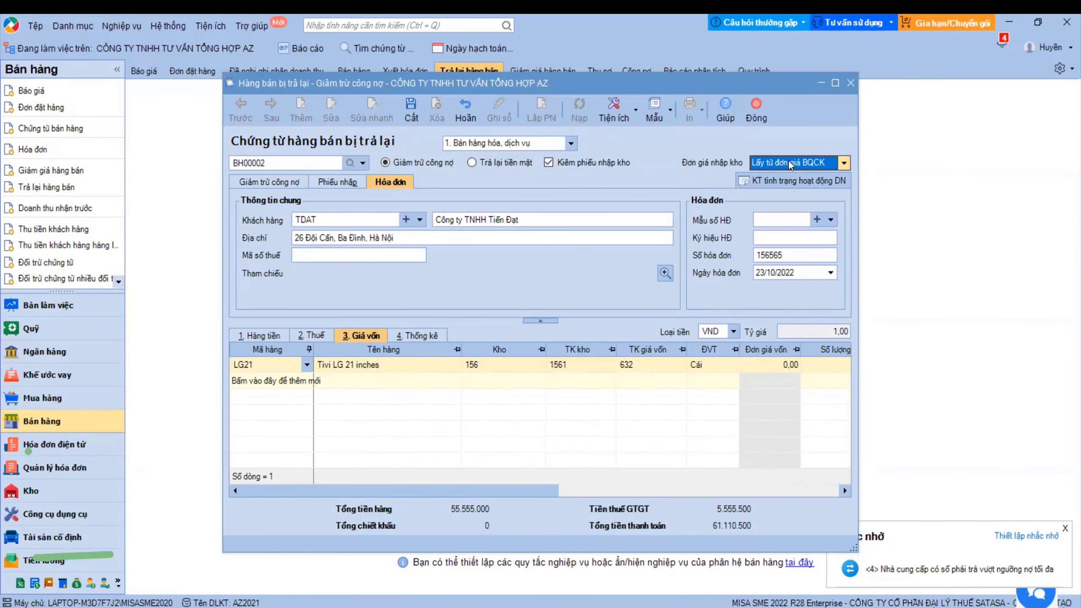
pyautogui.click(411, 110)
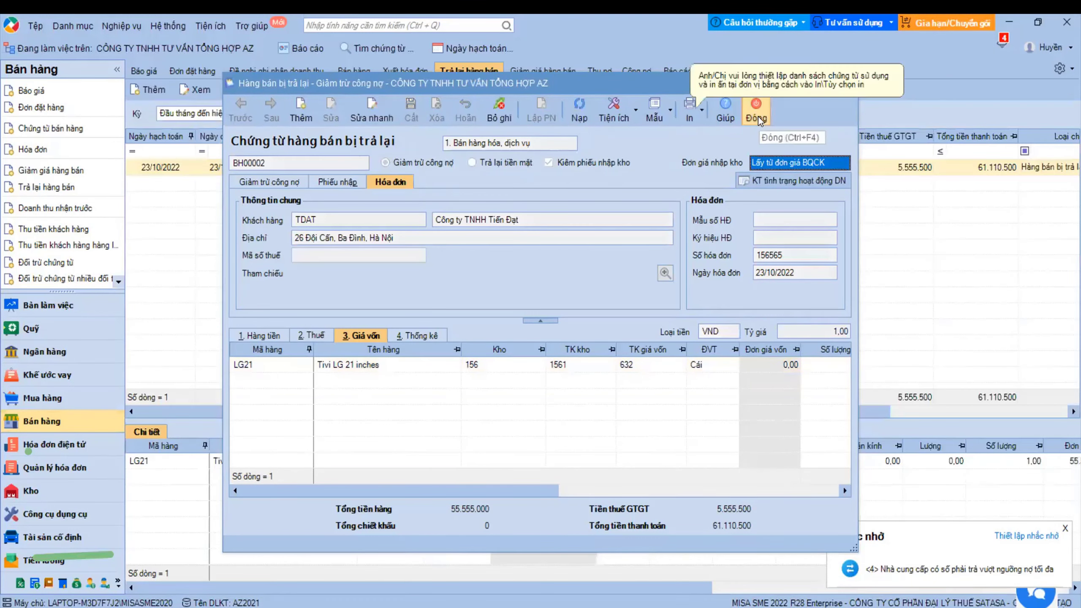
pyautogui.click(756, 112)
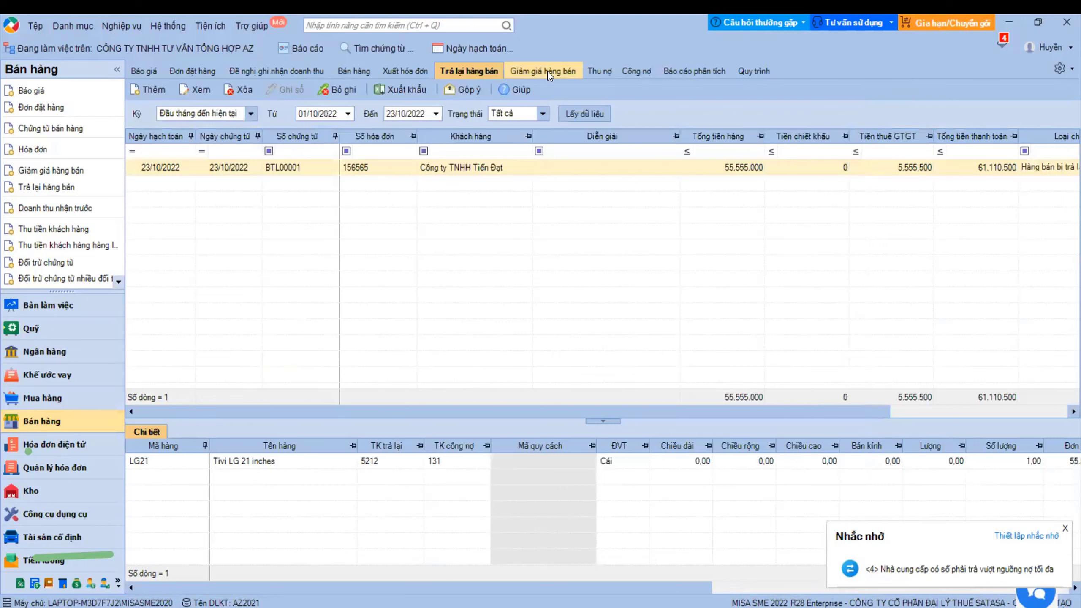
# - View the Giảm giá hàng bán page, then return to the sales process overview
pyautogui.click(550, 70)
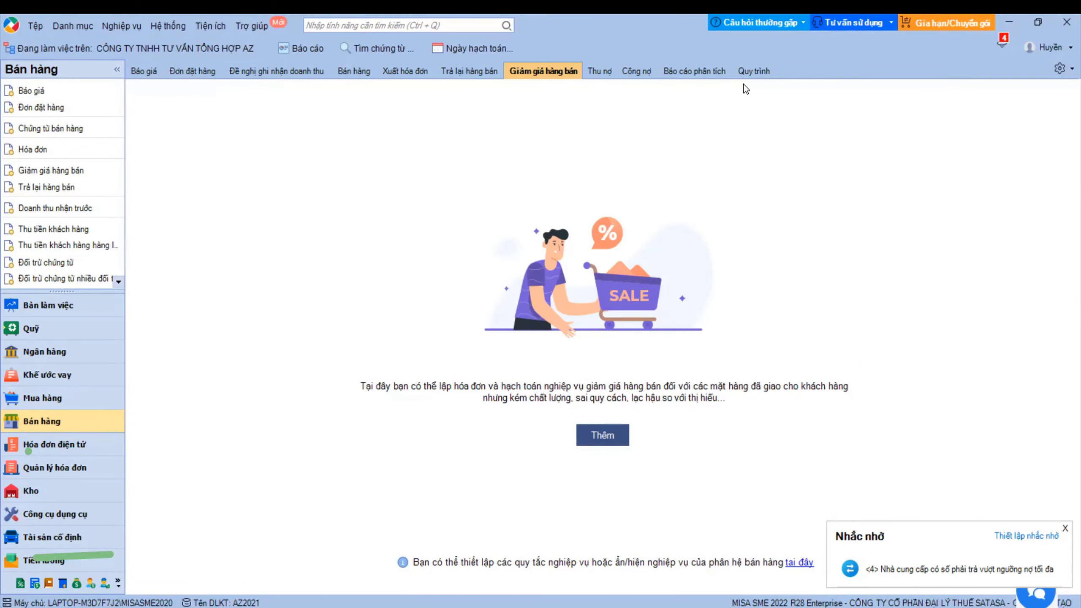
pyautogui.click(753, 69)
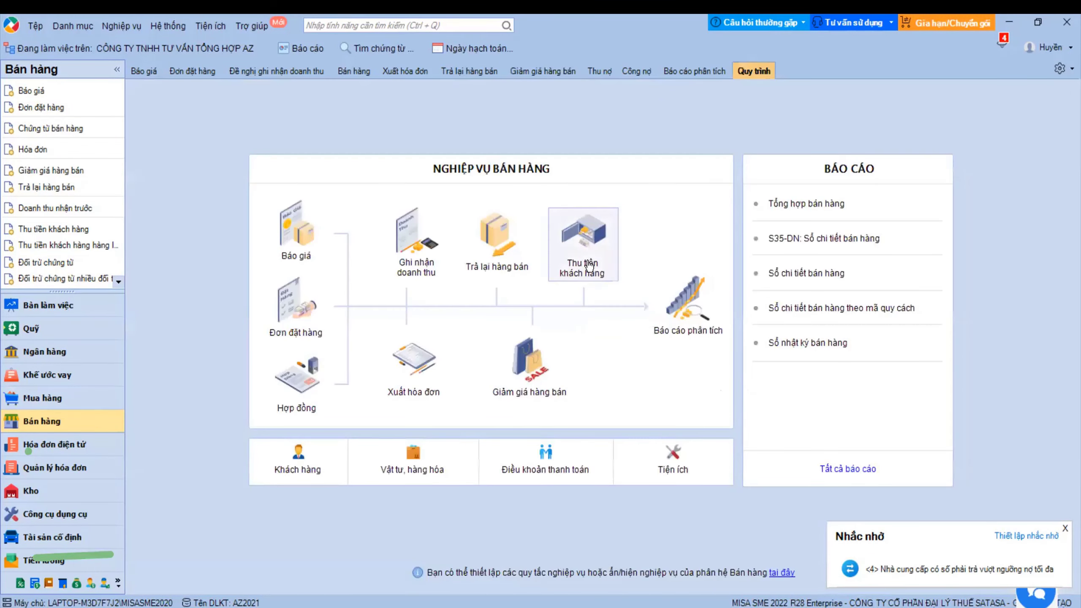
# - Load customer PTHE's outstanding debts and mark BH00001 for collection
pyautogui.click(586, 241)
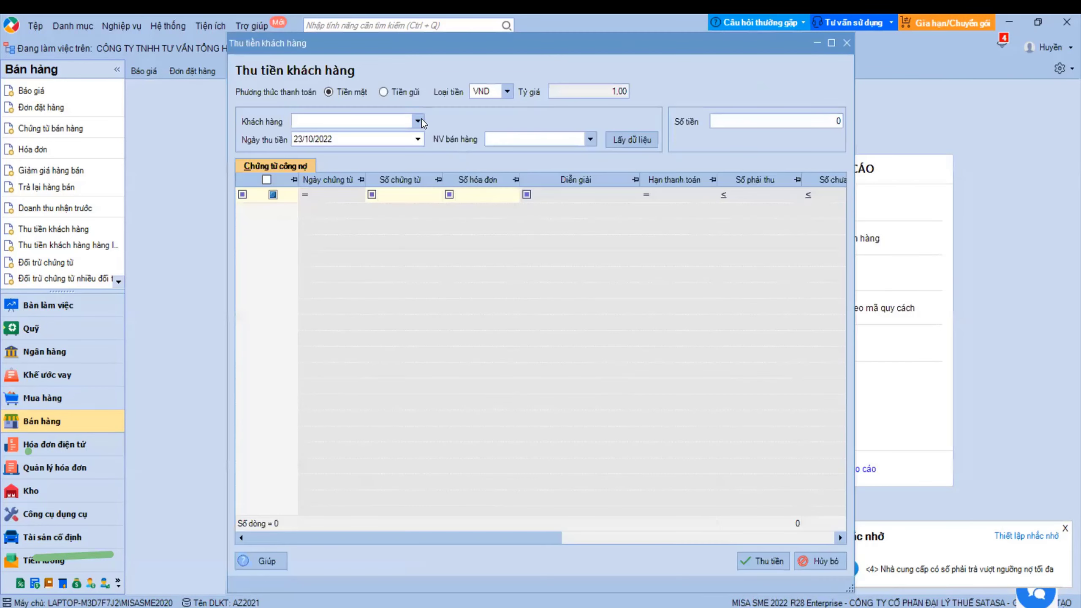
pyautogui.click(418, 121)
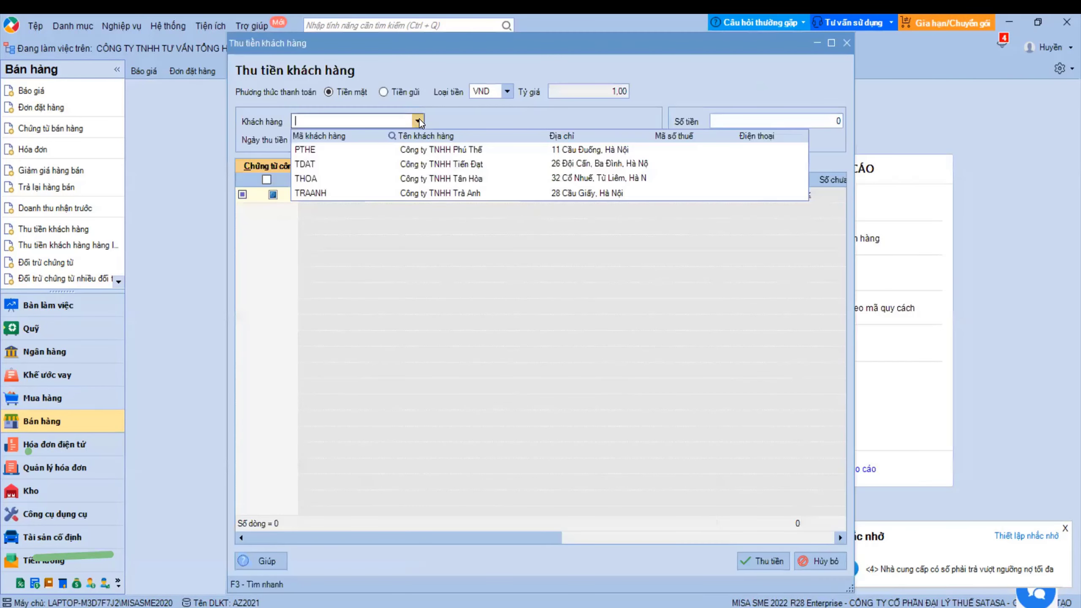
pyautogui.click(414, 148)
pyautogui.click(630, 139)
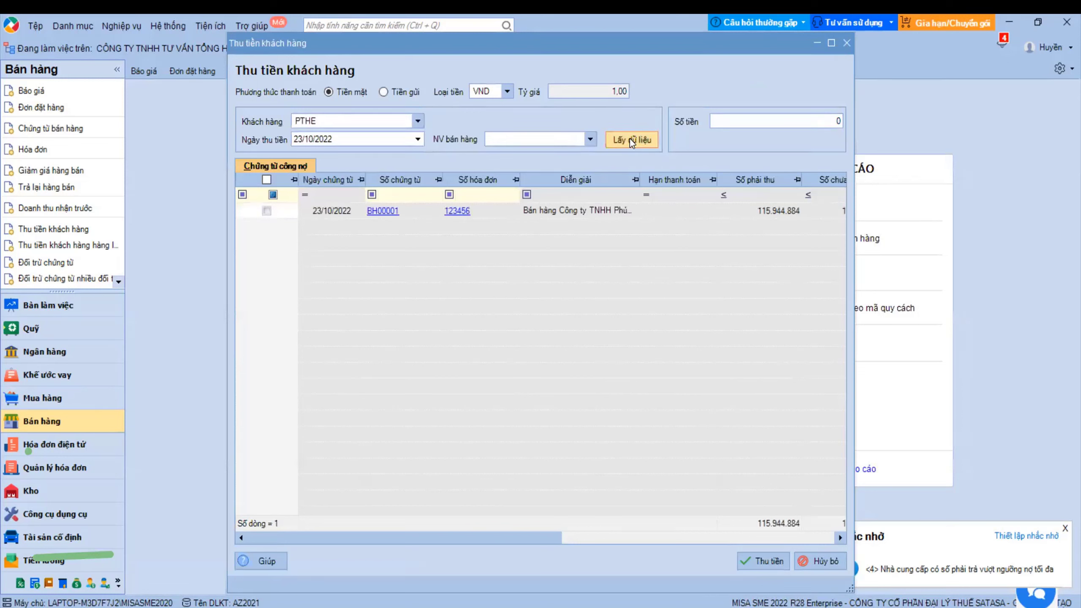
pyautogui.click(266, 210)
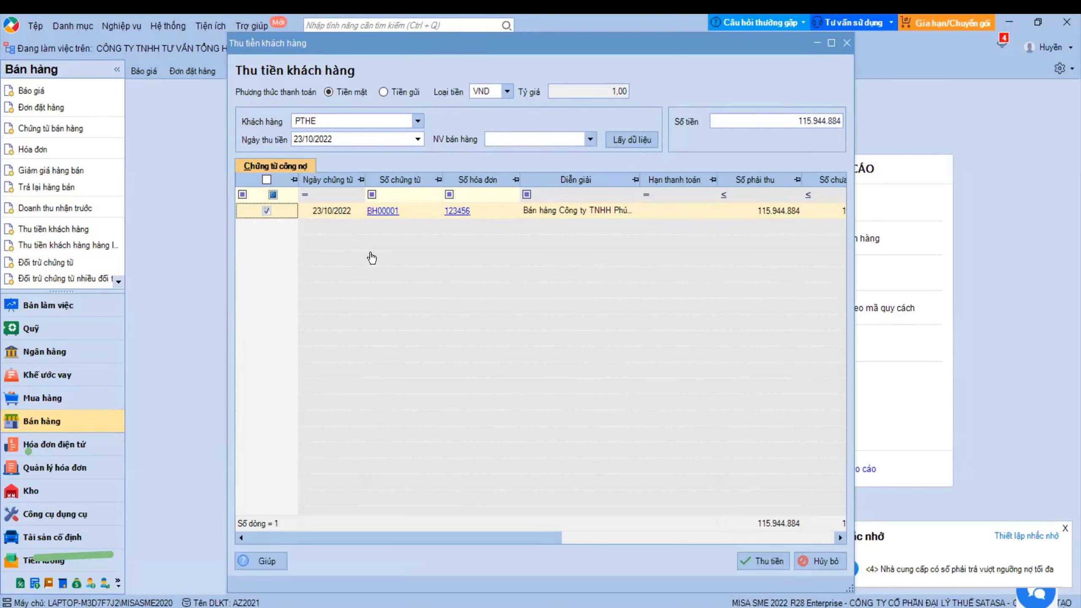
# - Collect 10.000.000 against BH00001 by bank deposit and create the receipt
pyautogui.click(778, 123)
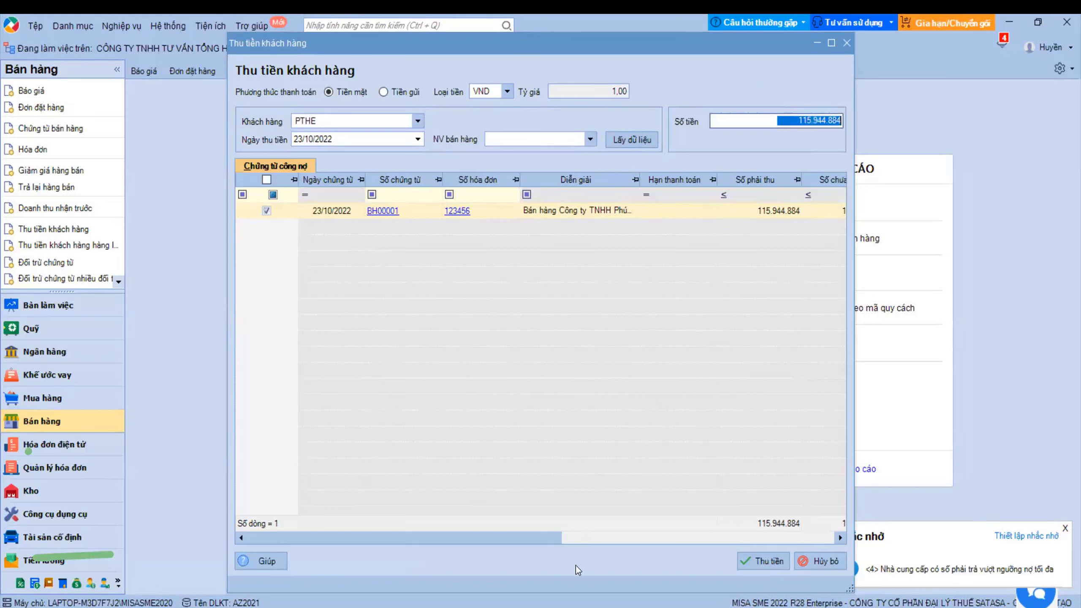
pyautogui.write('10000000')
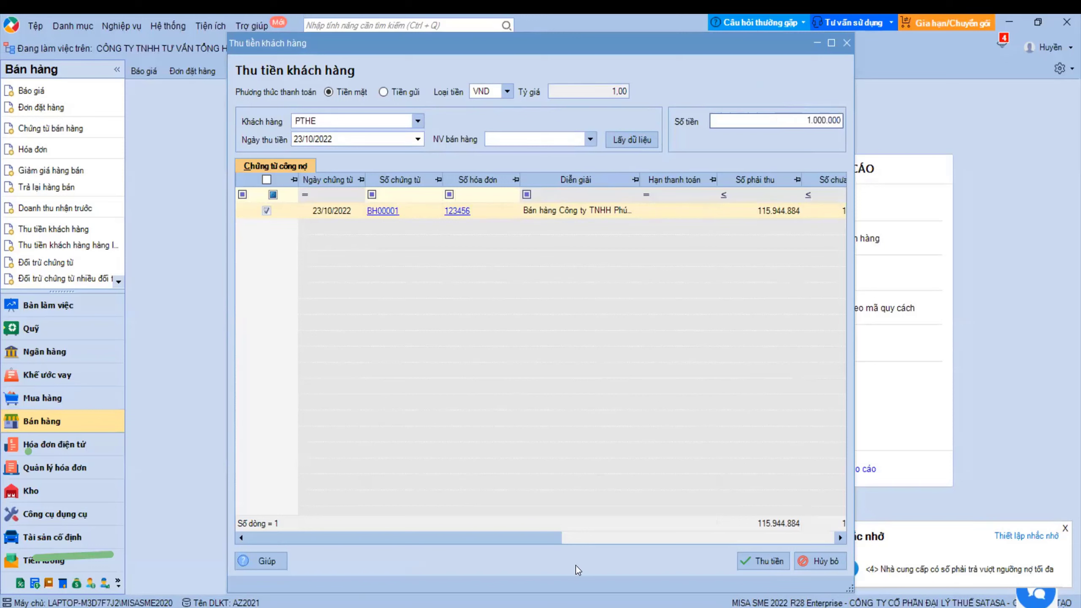
pyautogui.click(631, 378)
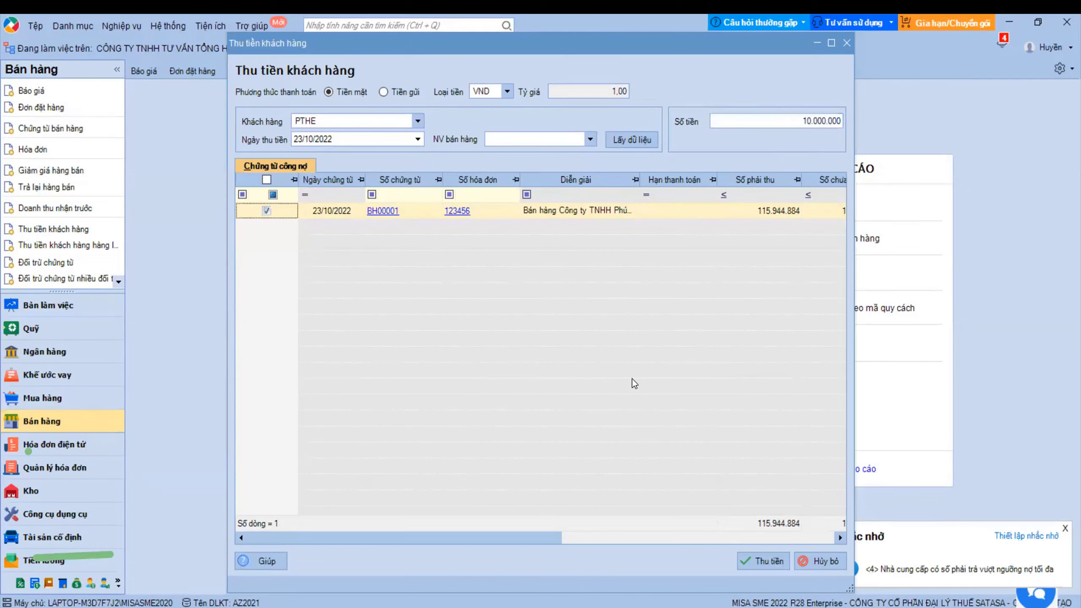
pyautogui.click(770, 561)
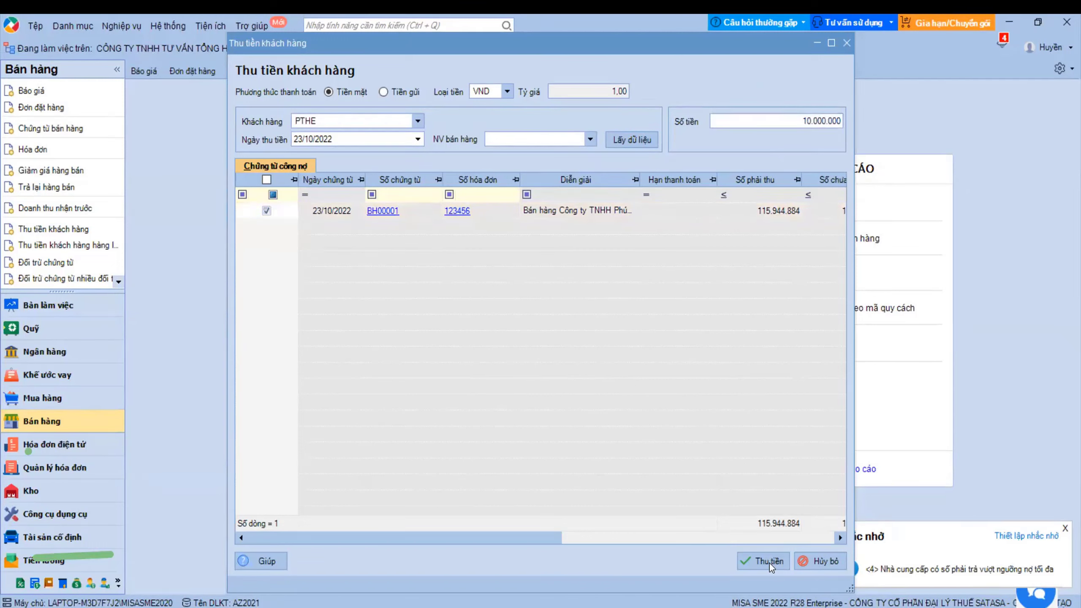
pyautogui.click(754, 208)
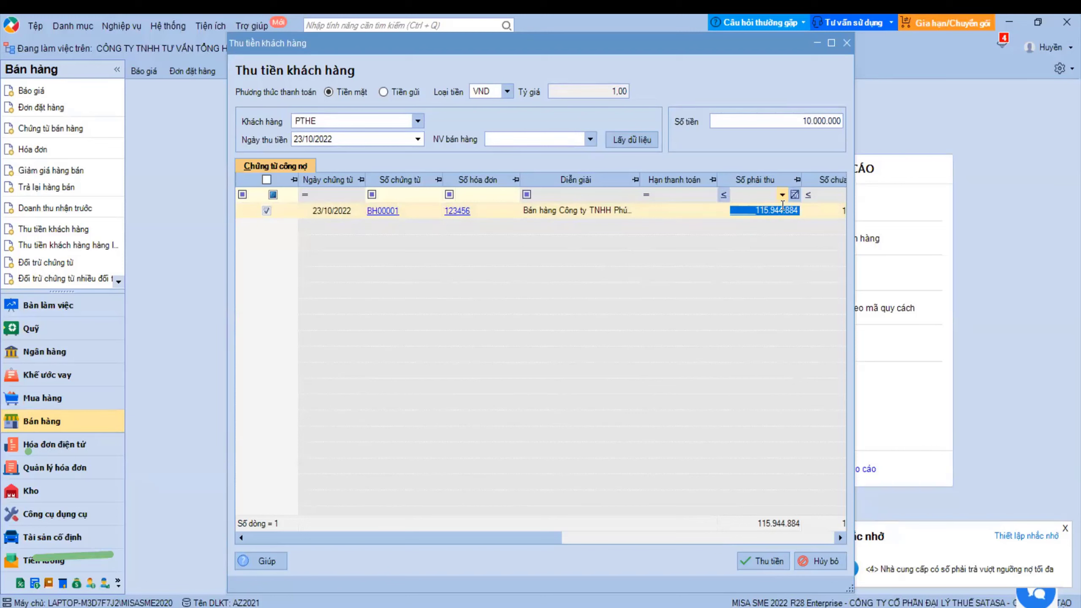
pyautogui.click(387, 92)
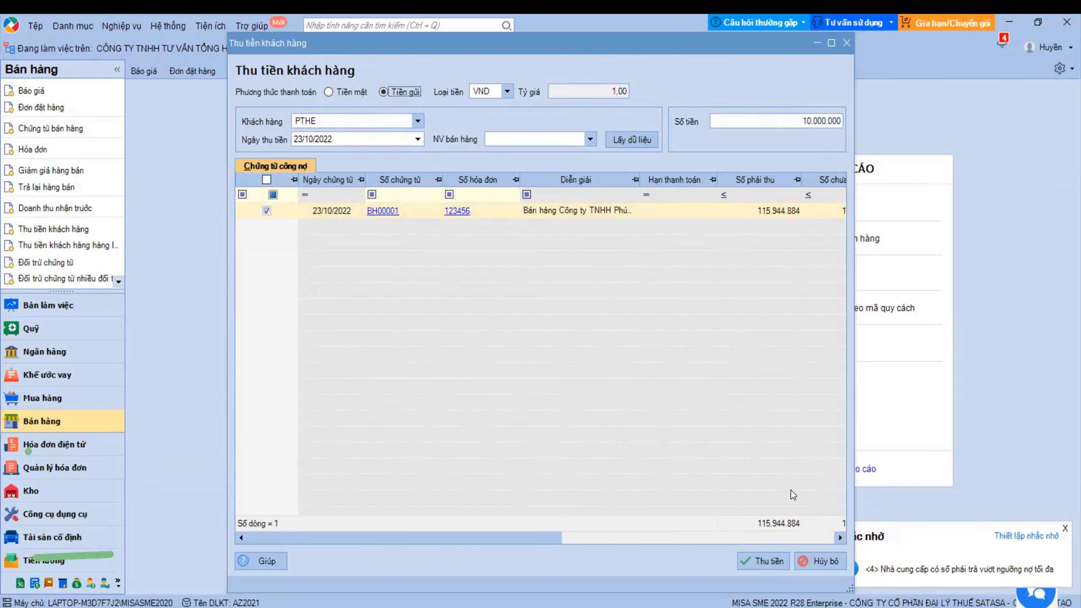
pyautogui.click(766, 561)
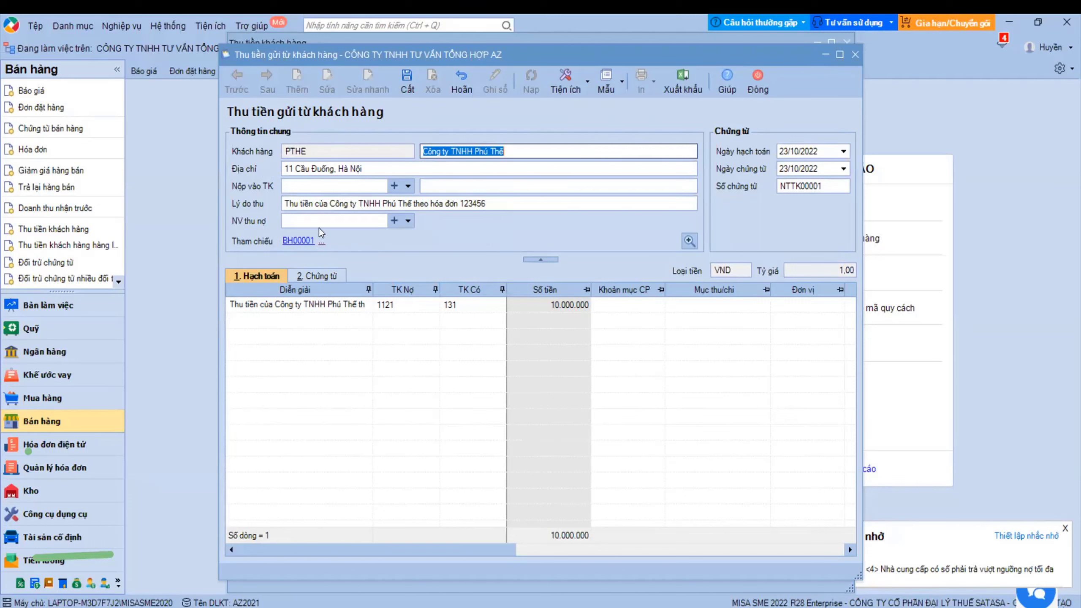
# - Dismiss the posting-failed warning and reopen the bank receipt for editing
pyautogui.click(689, 240)
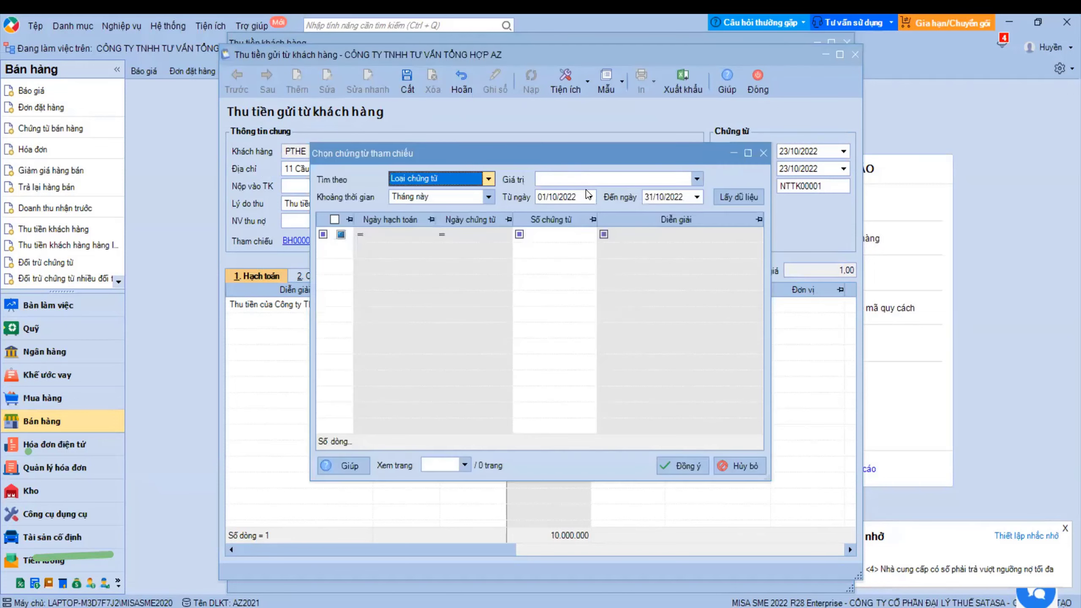
pyautogui.click(762, 154)
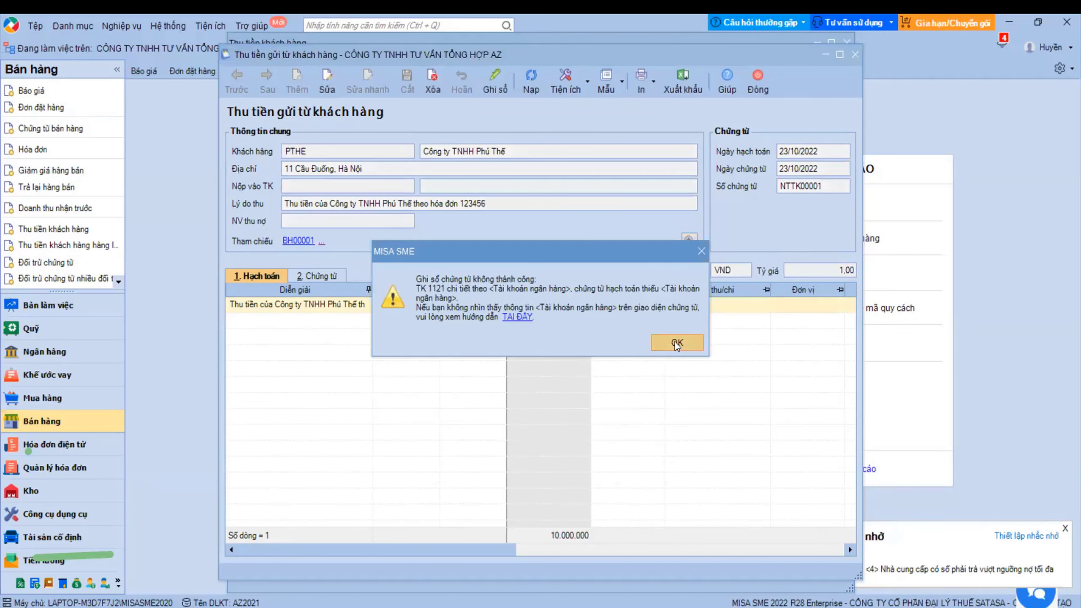
pyautogui.click(677, 343)
pyautogui.hotkey('ctrl', 'e')
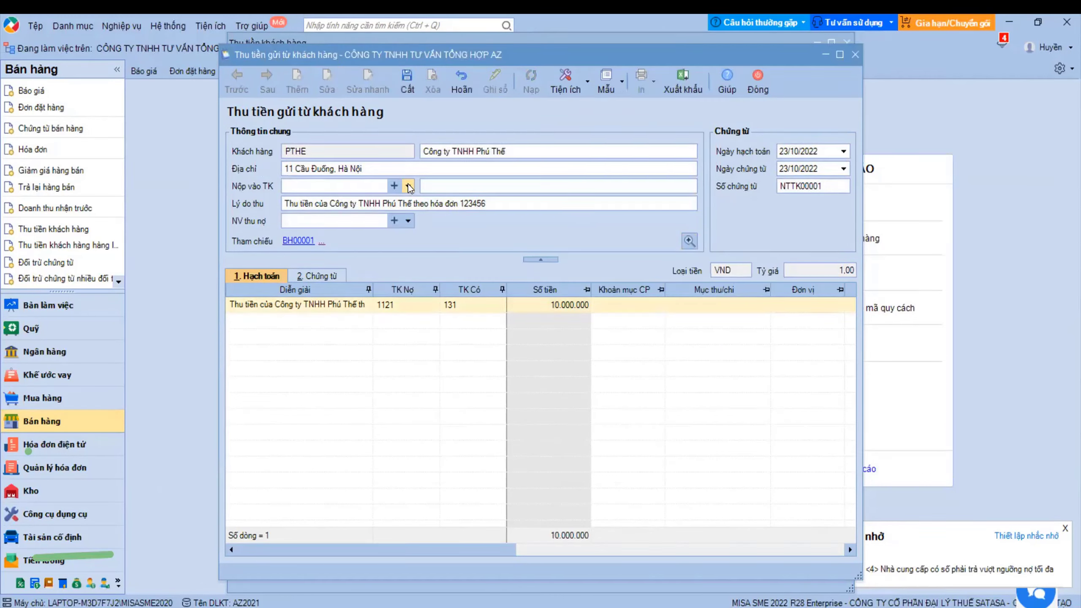
# - Deposit the receipt into the Agribank account as default, then save, post and close it
pyautogui.click(408, 186)
pyautogui.click(468, 214)
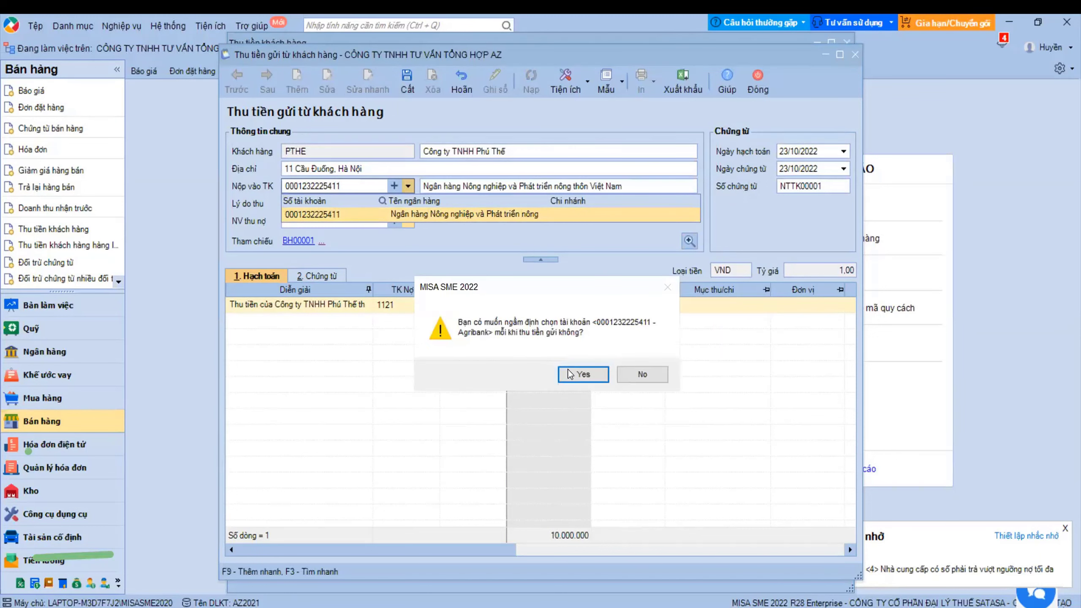
pyautogui.click(583, 374)
pyautogui.hotkey('ctrl', 's')
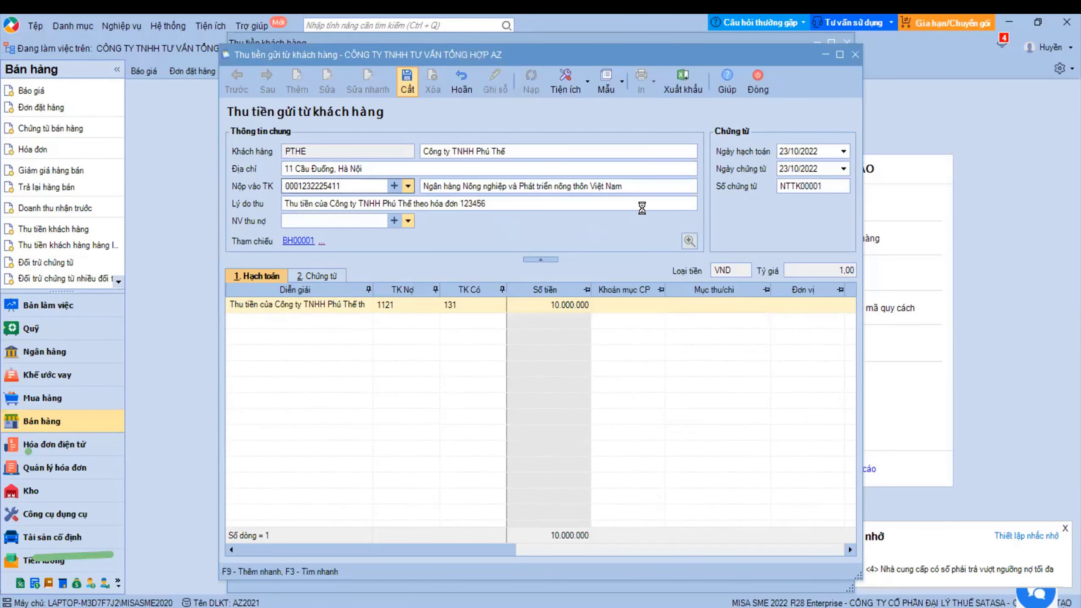
pyautogui.click(757, 82)
pyautogui.click(846, 43)
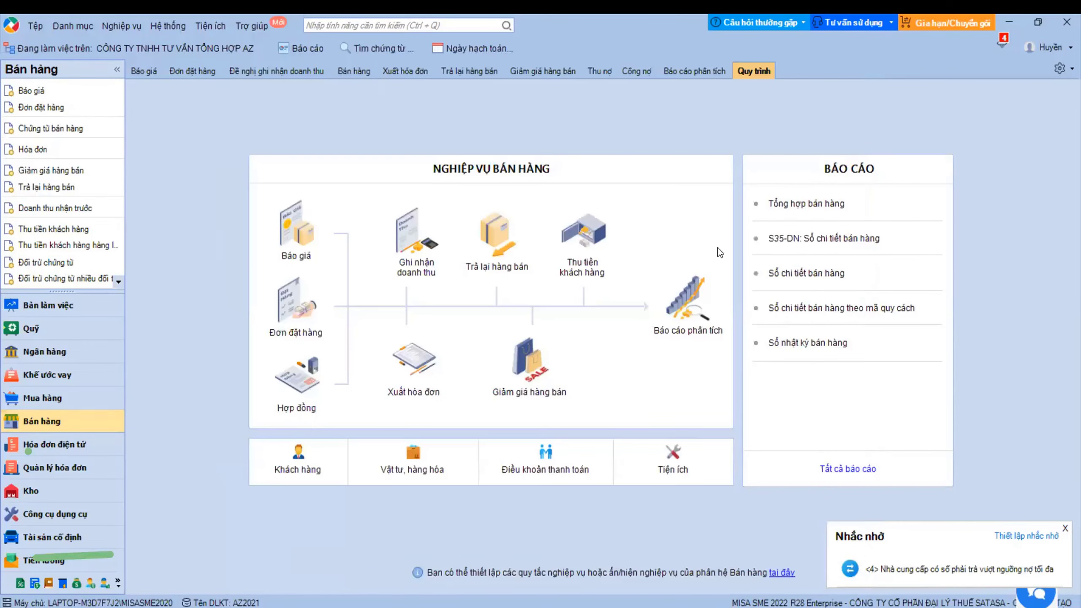
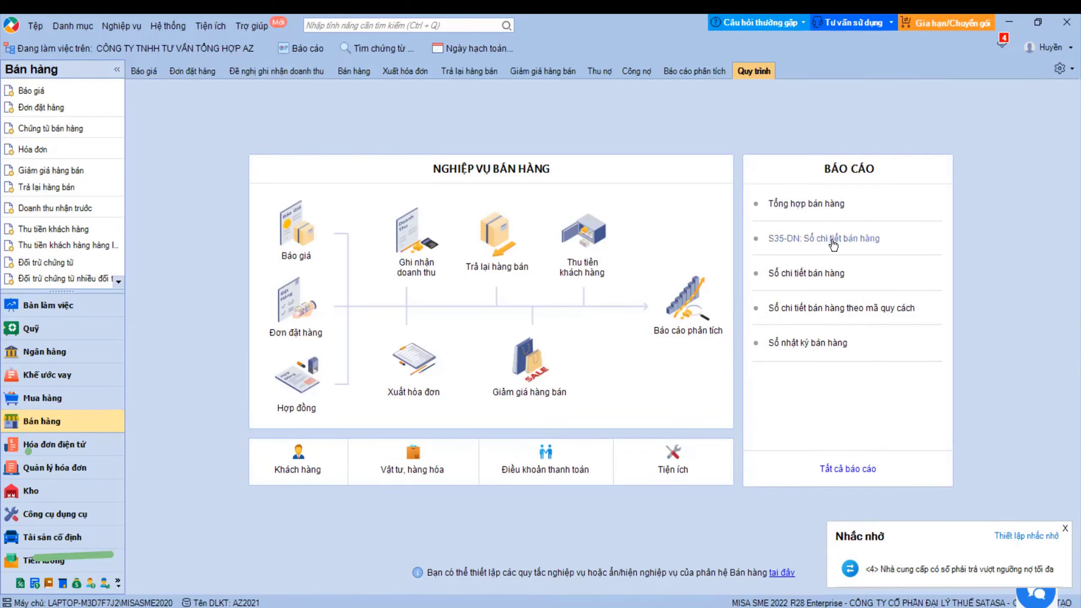
# - Run Sổ chi tiết bán hàng for 01/10/2022–23/10/2022 with all items and all customers ticked
pyautogui.click(774, 442)
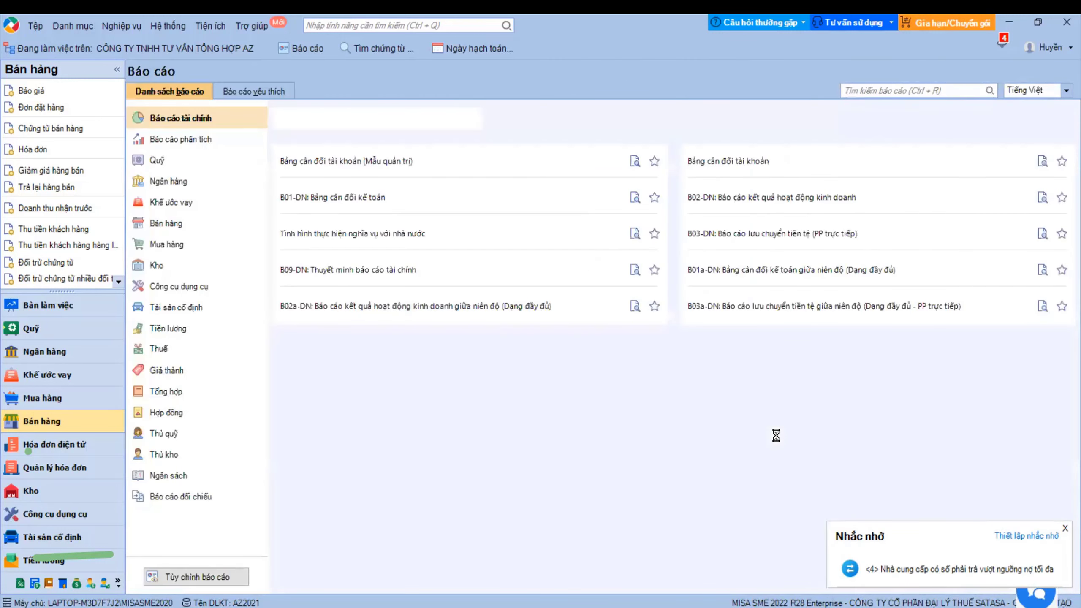
pyautogui.click(162, 227)
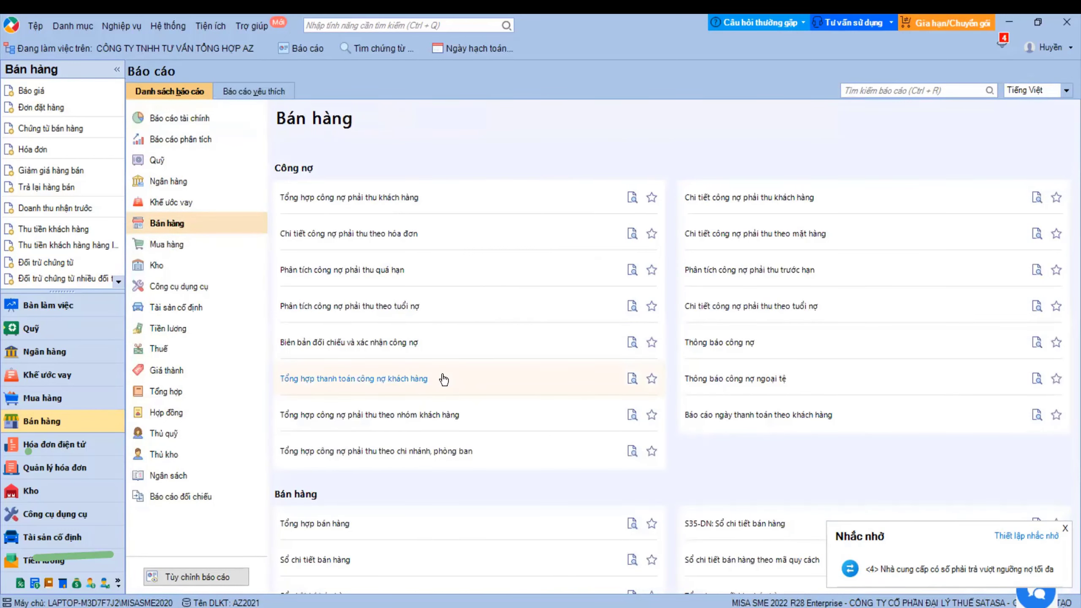
pyautogui.scroll(-5, 443, 378)
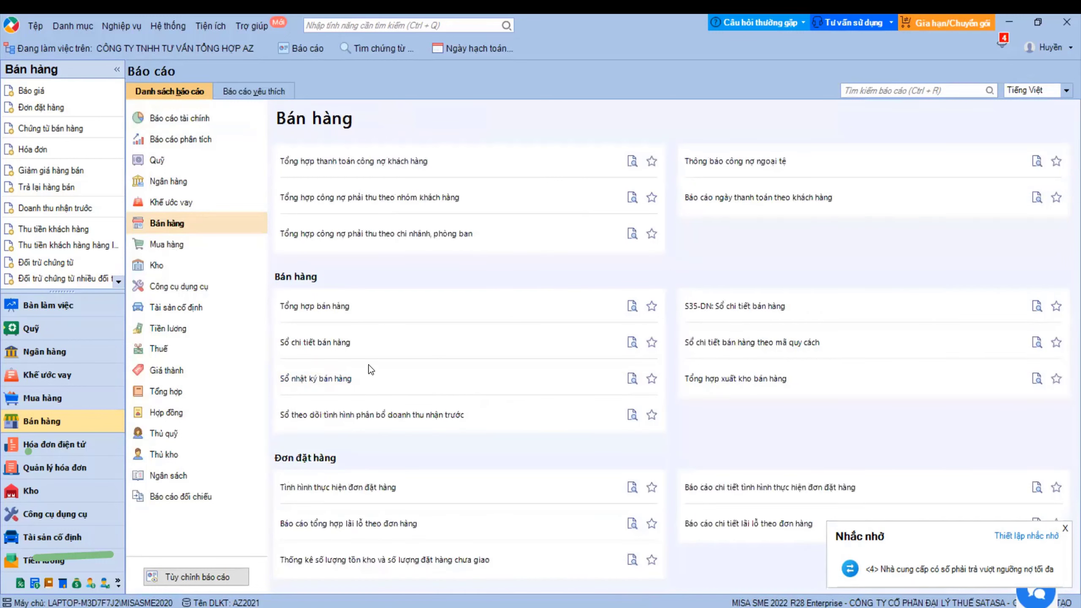
pyautogui.click(330, 344)
pyautogui.click(355, 239)
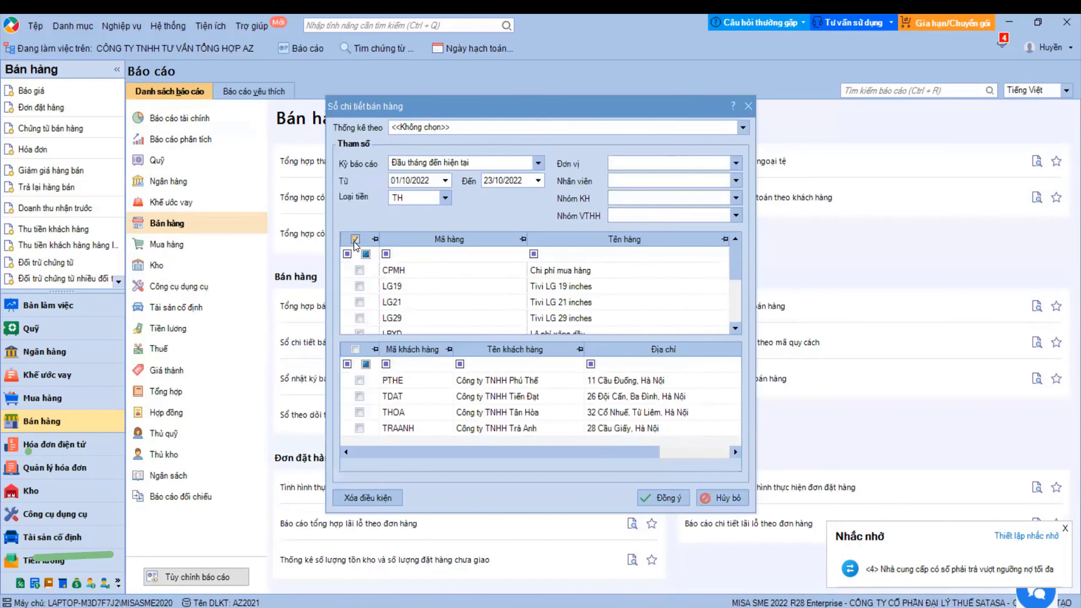
pyautogui.click(355, 350)
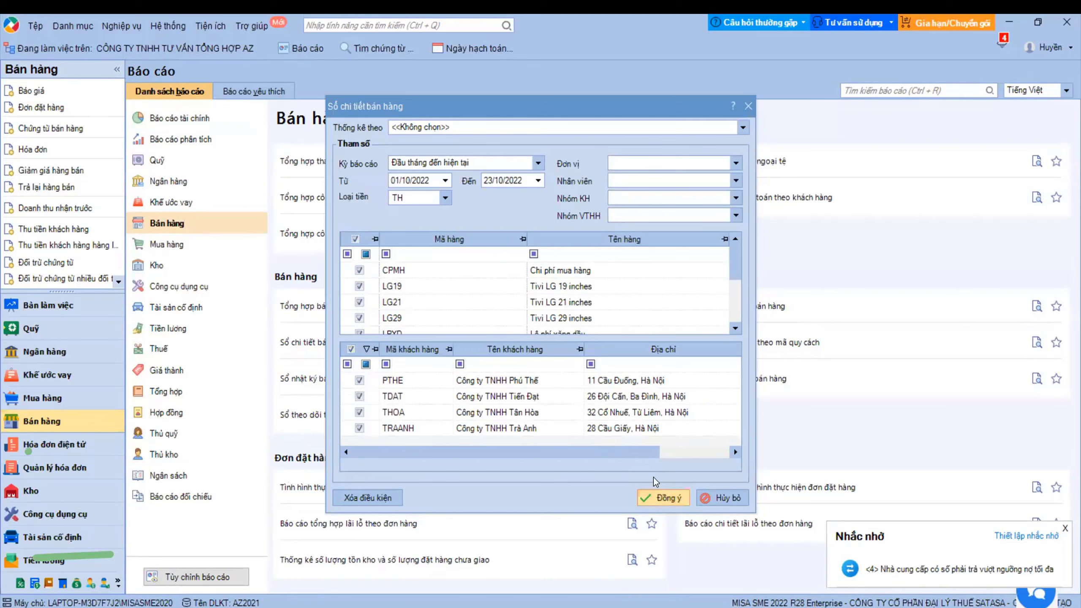
pyautogui.click(662, 497)
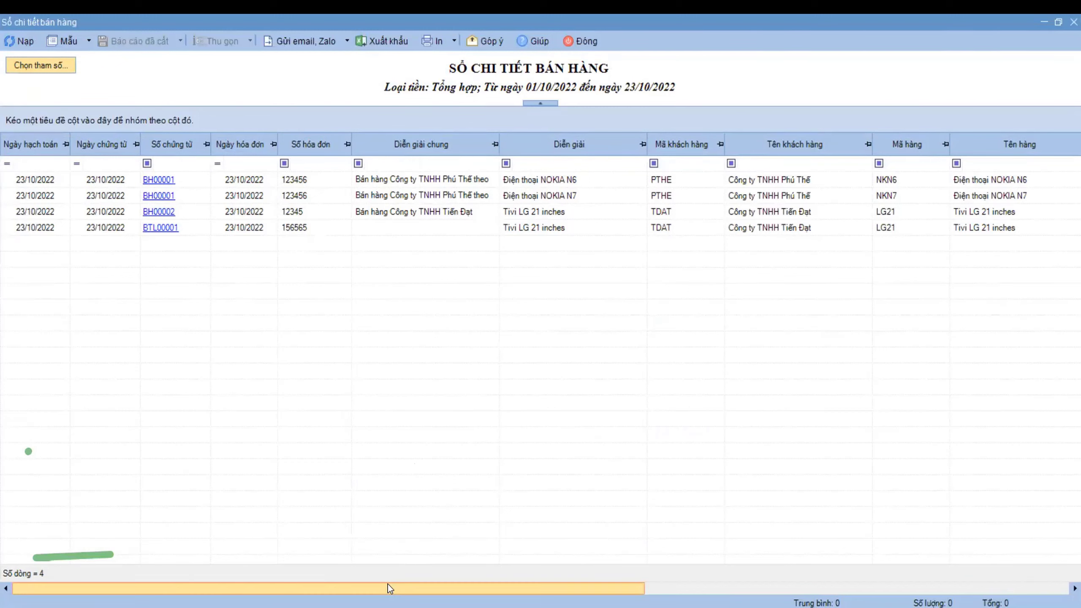
# - Edit the Mẫu chuẩn template to display the Đơn giá vốn and Giá vốn columns, save and apply it
pyautogui.moveTo(388, 585); pyautogui.dragTo(826, 577)
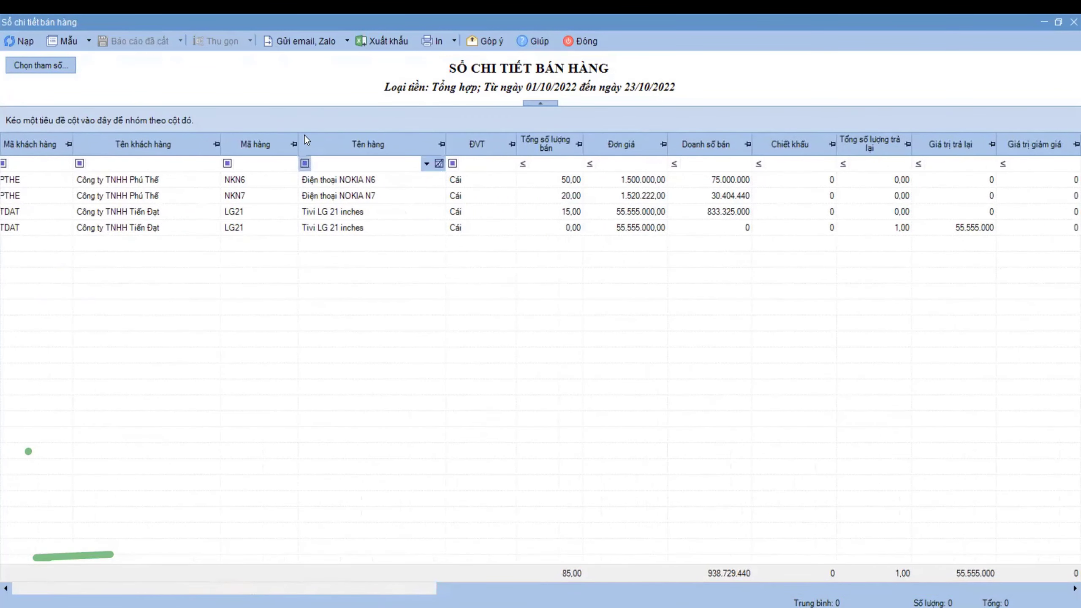
pyautogui.click(89, 44)
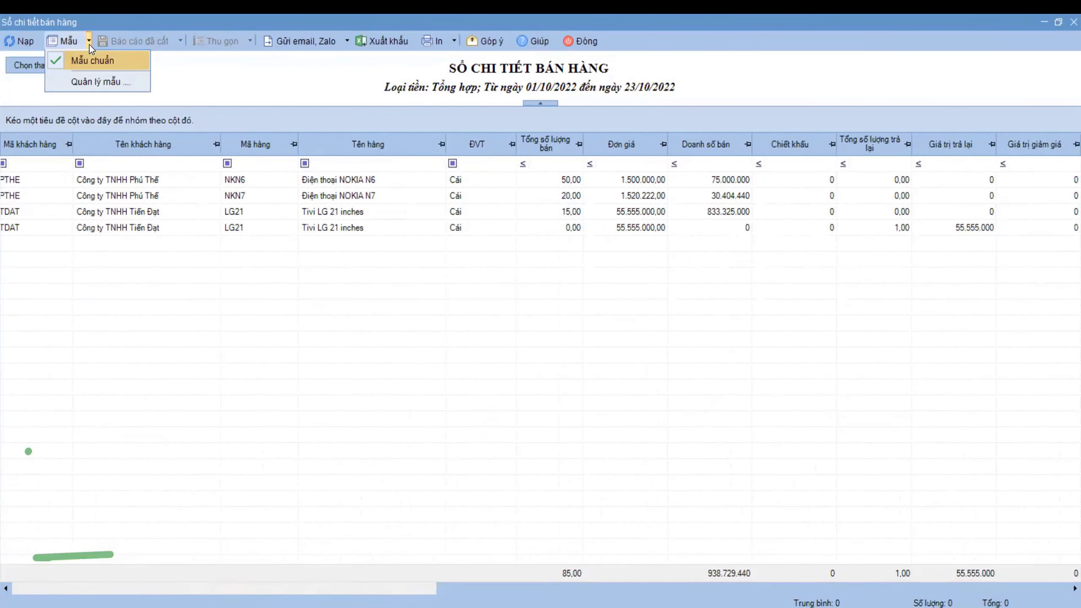
pyautogui.click(87, 79)
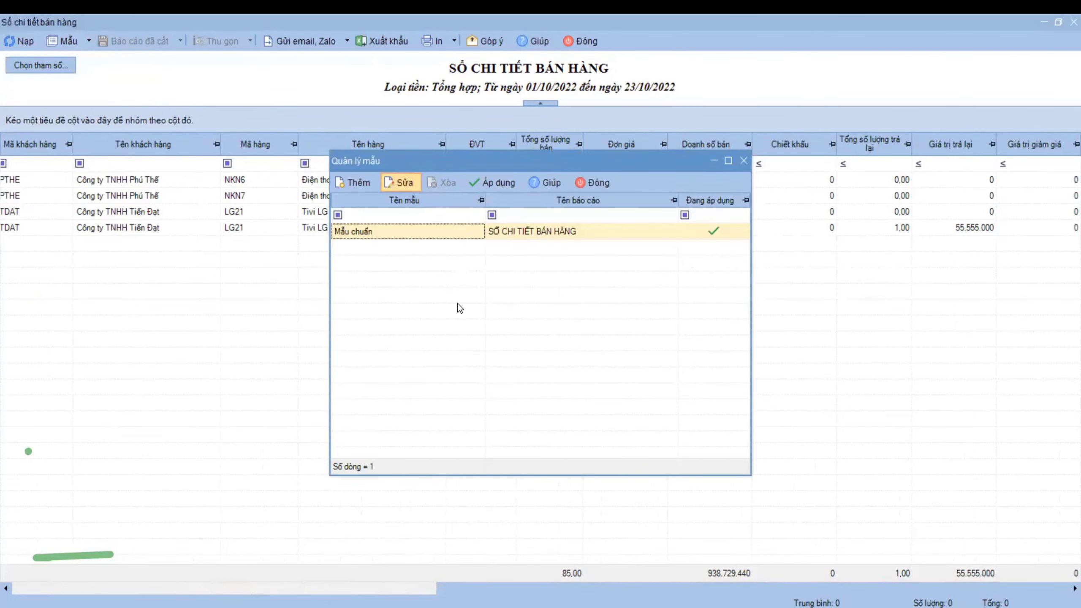
pyautogui.doubleClick(409, 231)
pyautogui.click(408, 235)
pyautogui.write('vôn')
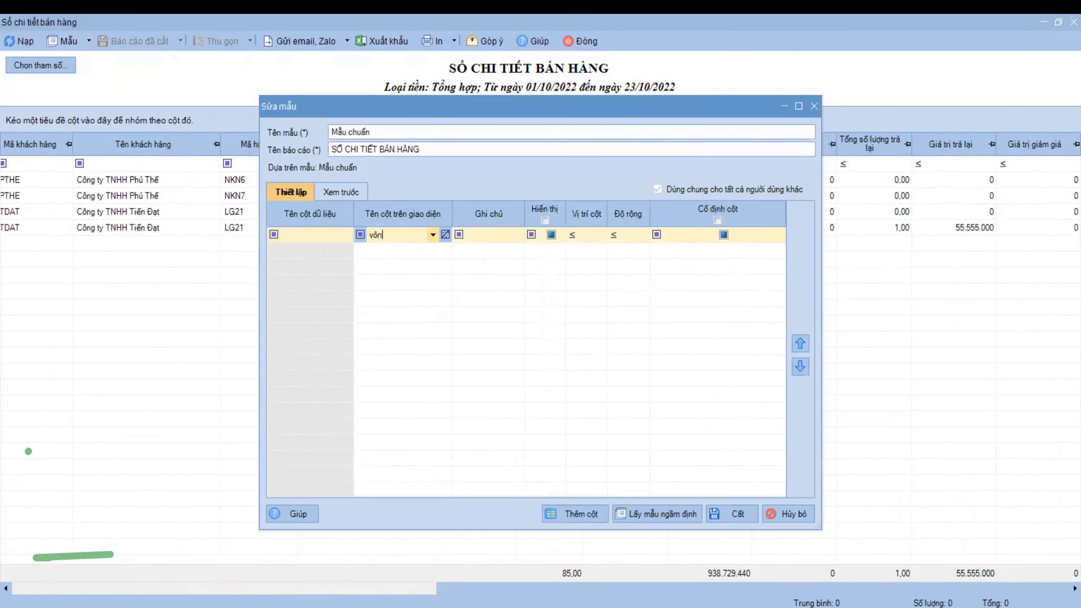
pyautogui.write('s')
pyautogui.click(545, 251)
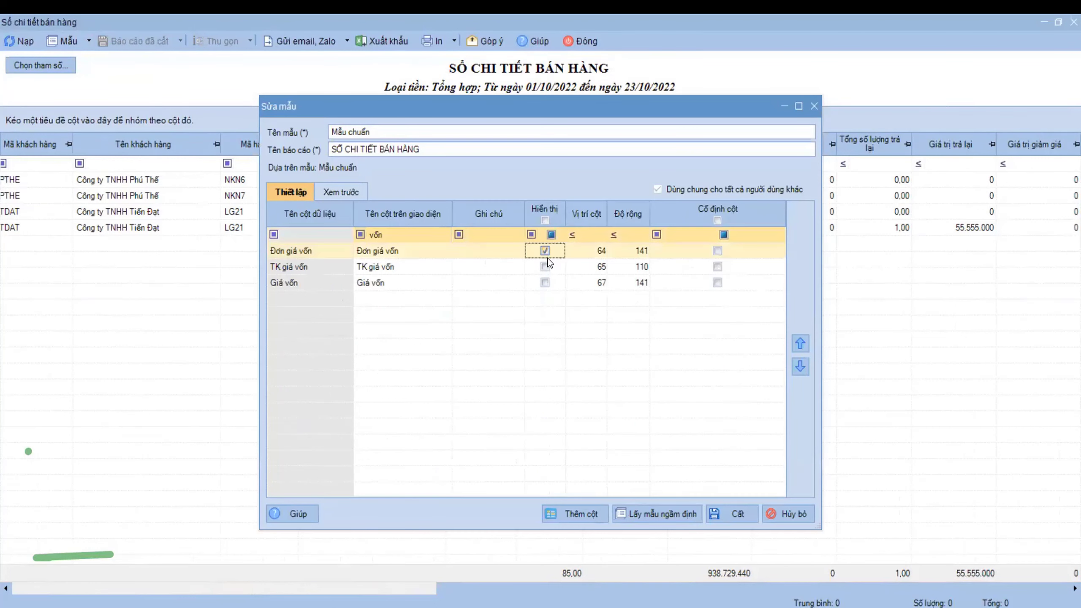
pyautogui.click(545, 283)
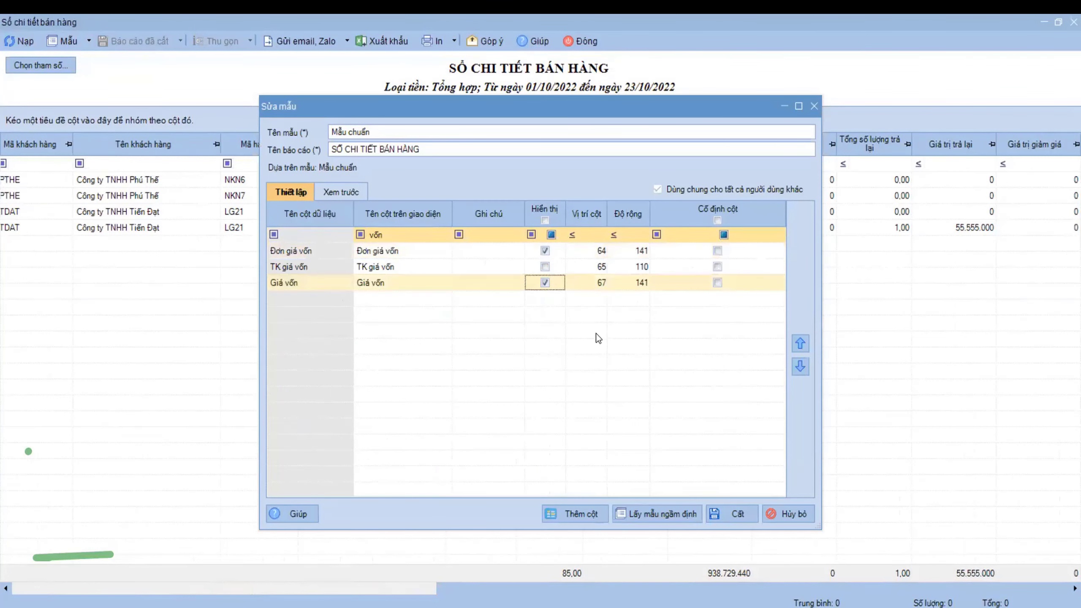
pyautogui.click(729, 510)
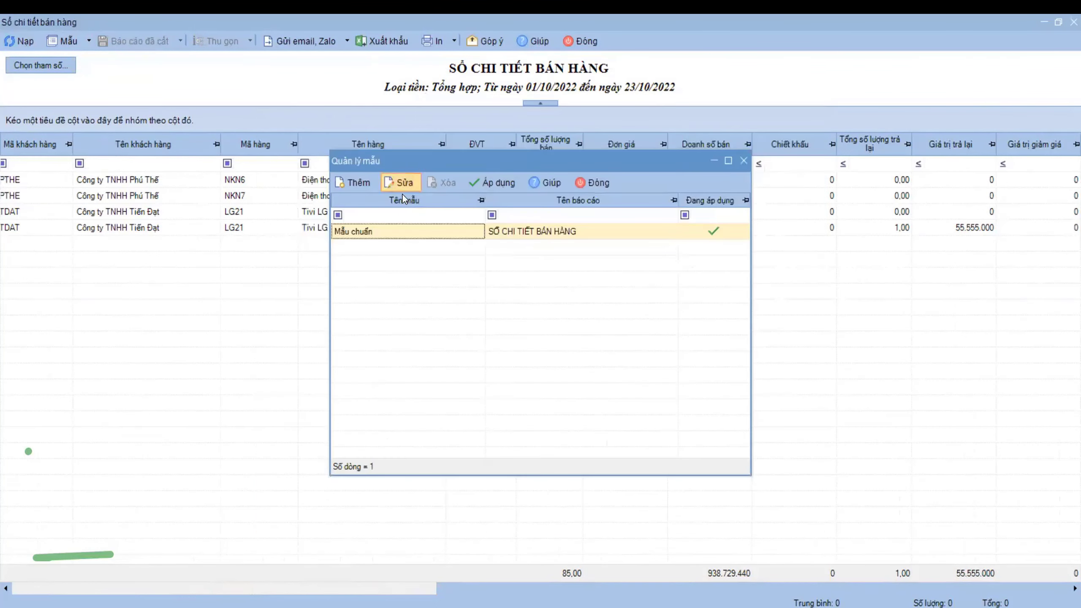
pyautogui.click(492, 188)
# - Check the NKN6, NKN7 and LG21 revenue amounts, then close the sales detail report
pyautogui.moveTo(563, 587); pyautogui.dragTo(1055, 419)
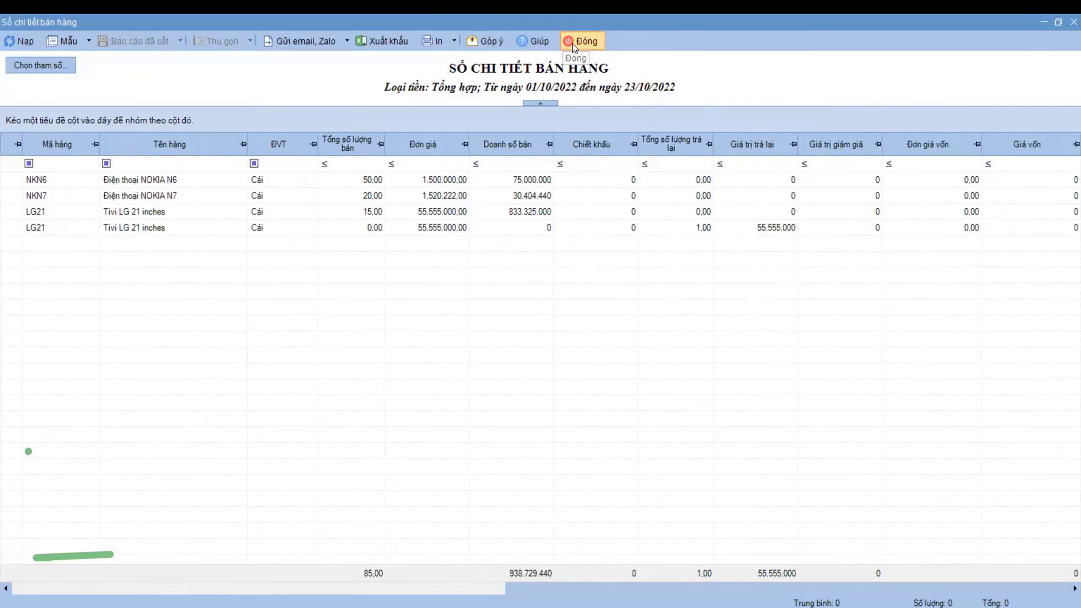
pyautogui.click(517, 186)
pyautogui.click(516, 197)
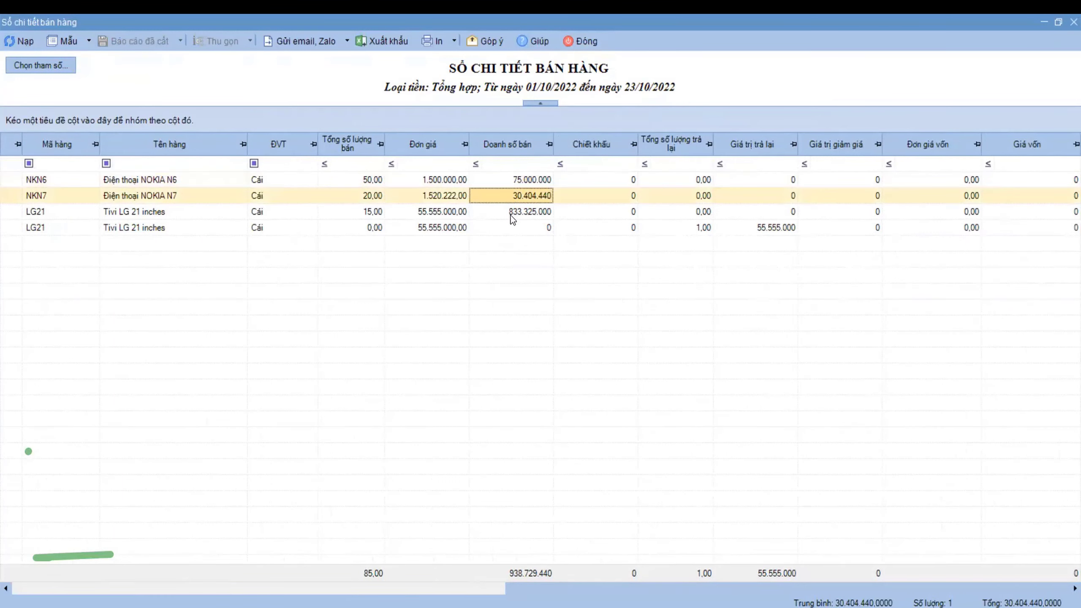
pyautogui.click(512, 212)
pyautogui.click(511, 182)
pyautogui.click(513, 196)
pyautogui.click(182, 213)
pyautogui.click(586, 43)
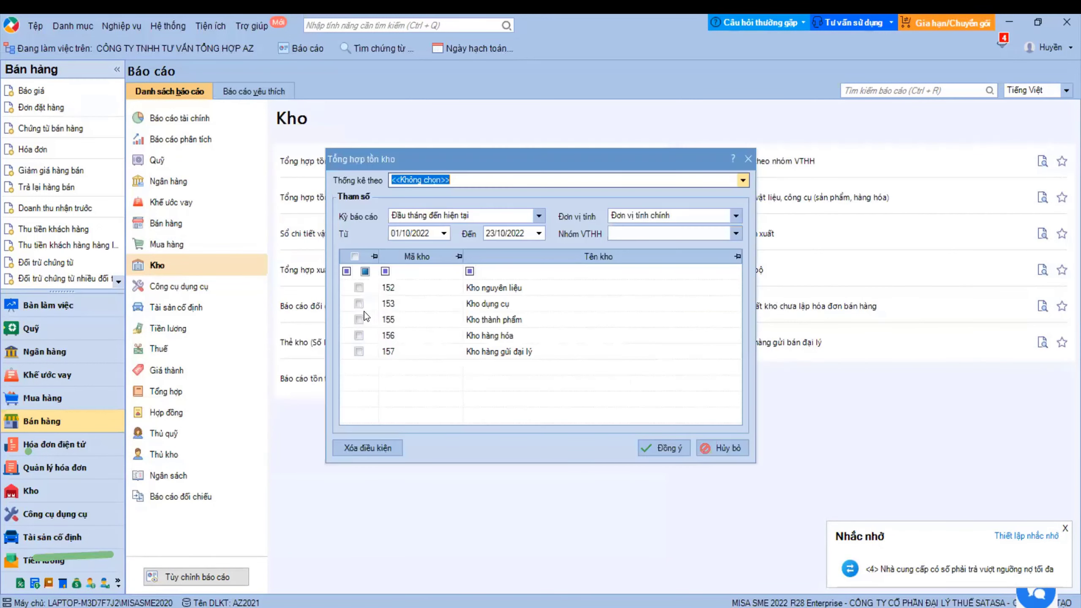
# - Run Tổng hợp tồn kho for Kho hàng hóa 156 and inspect the LG21, NKN6 and NKN7 rows
pyautogui.click(359, 335)
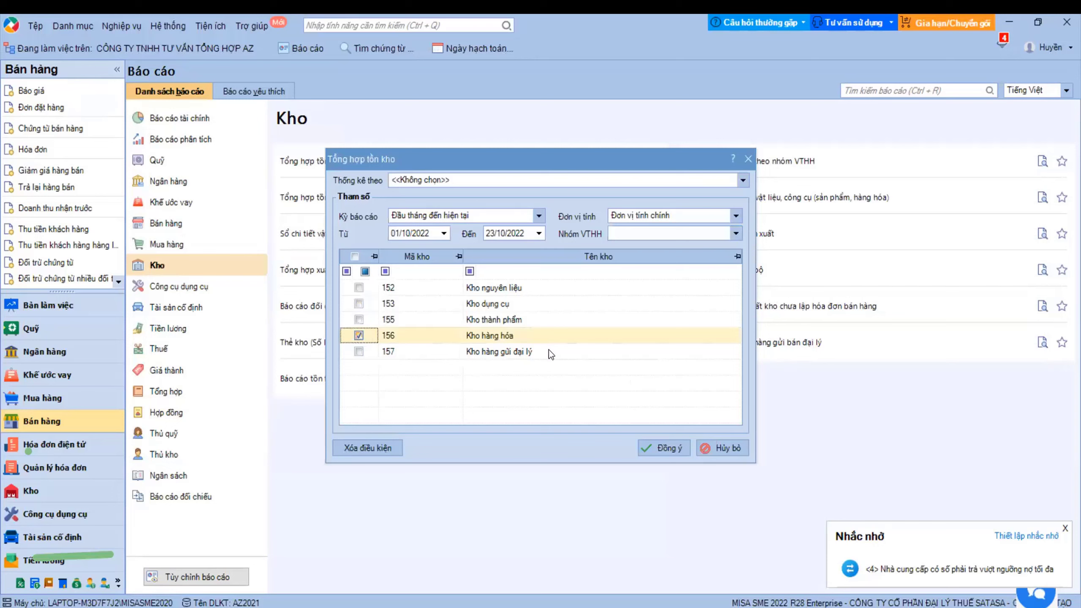
pyautogui.click(670, 454)
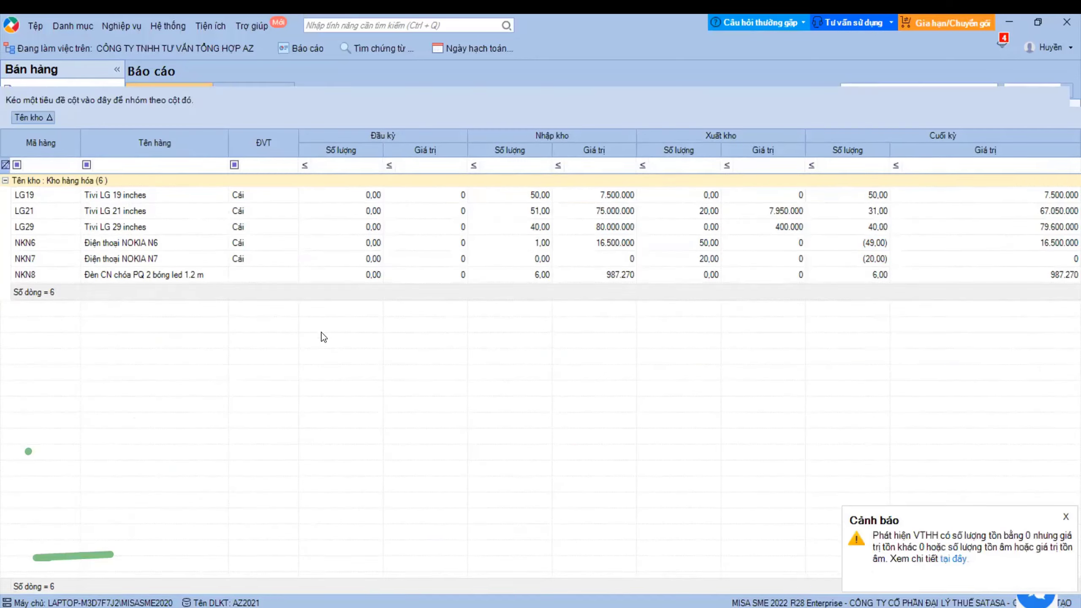
pyautogui.click(133, 216)
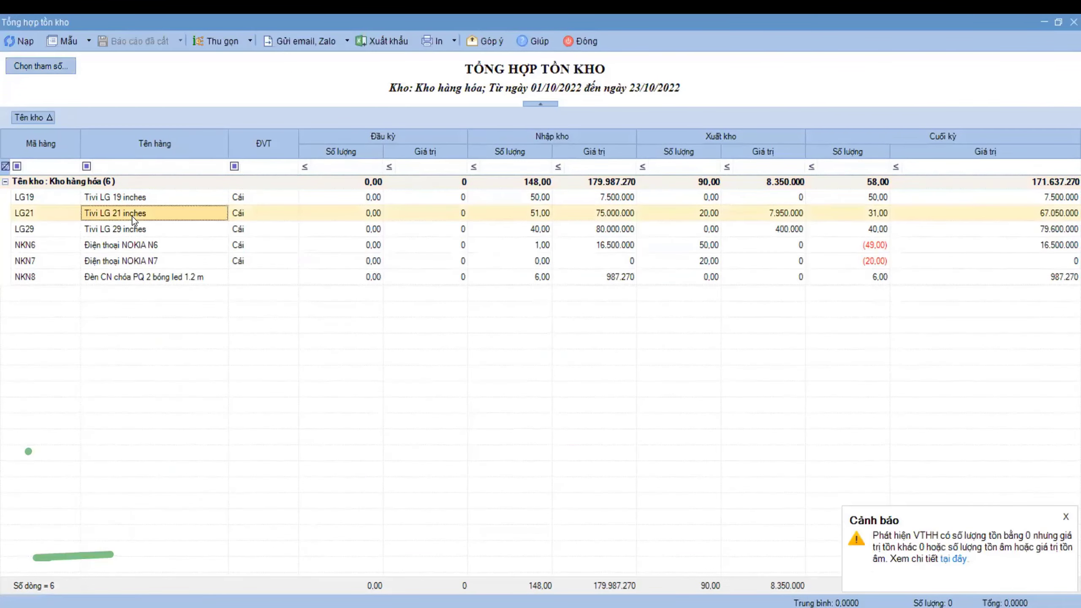
pyautogui.click(132, 243)
pyautogui.click(134, 258)
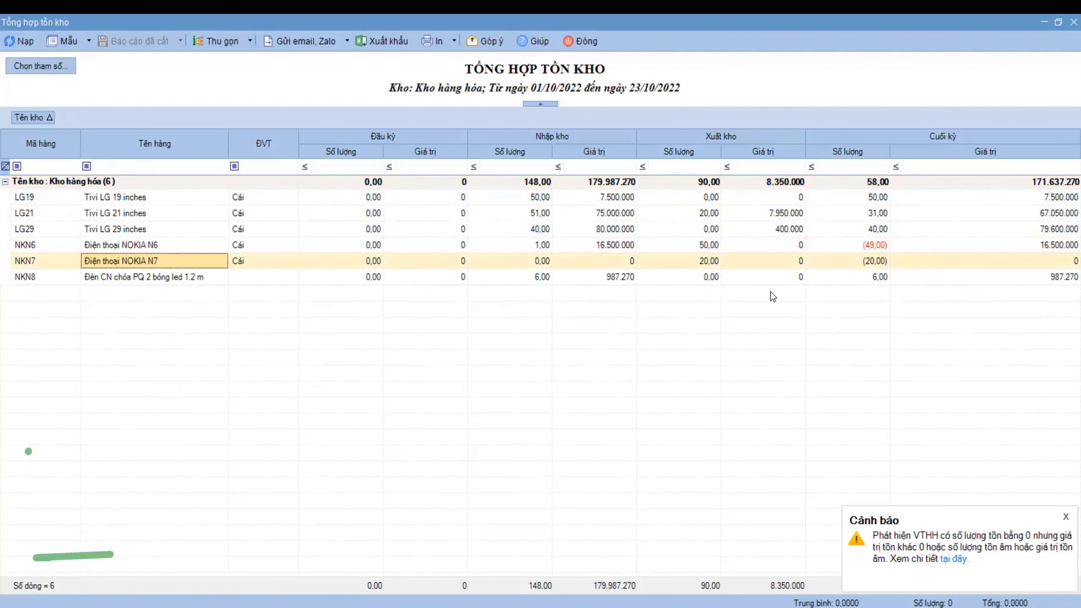
# - Check NKN6's negative ending and received quantities, close the stock summary and go to Mua hàng
pyautogui.click(868, 248)
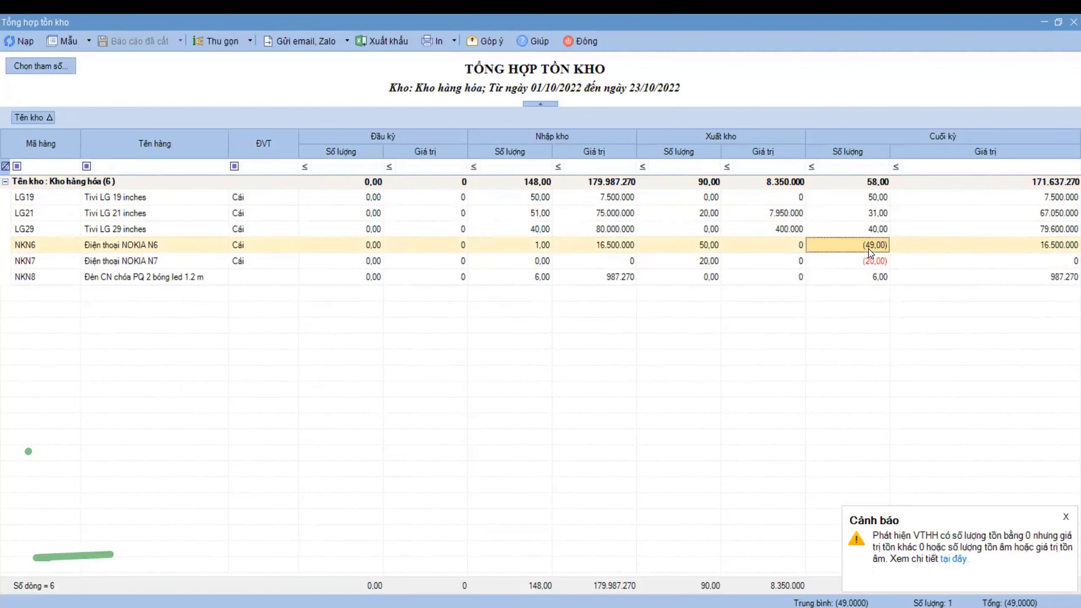
pyautogui.click(537, 246)
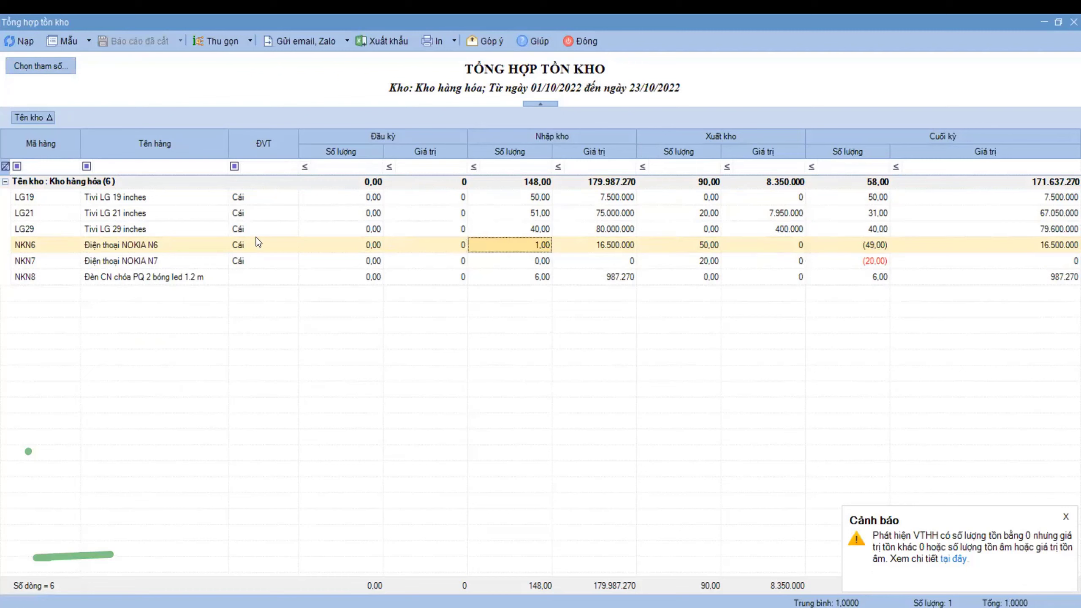
pyautogui.click(153, 249)
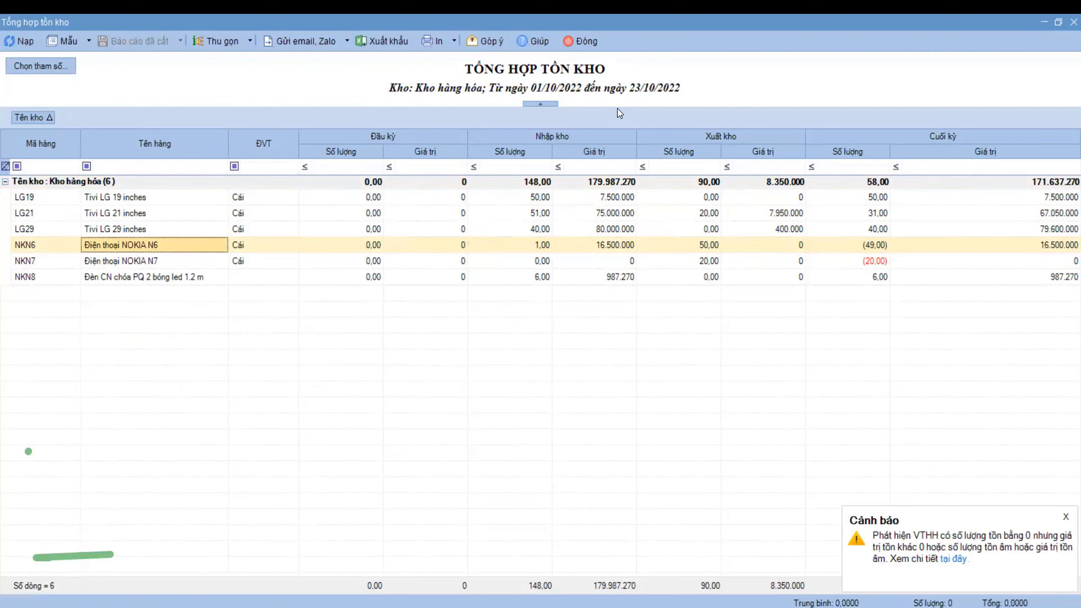
pyautogui.click(589, 43)
pyautogui.click(43, 398)
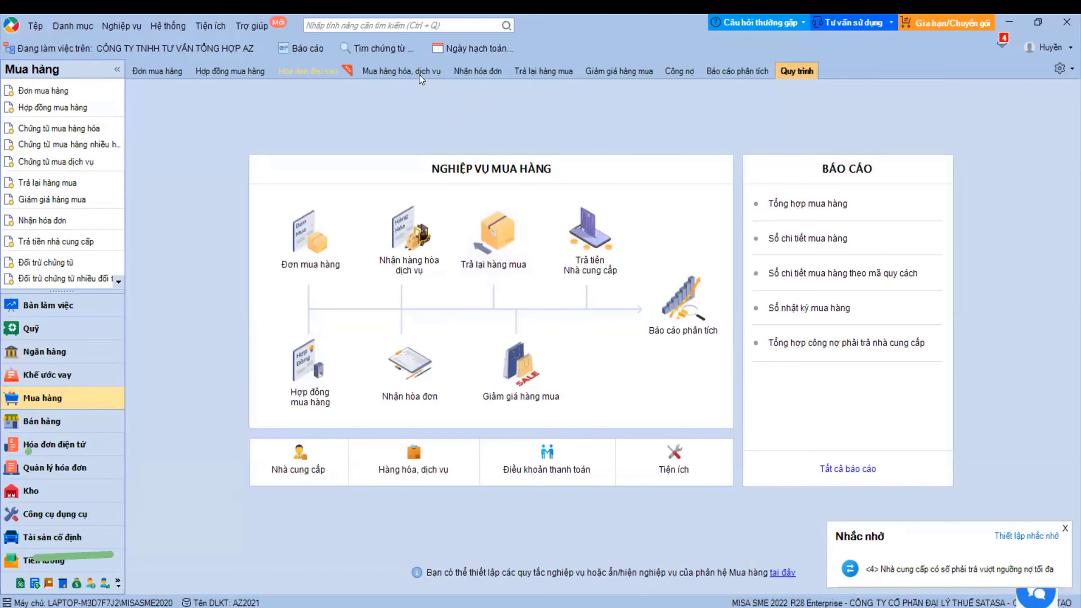
# - Duplicate purchase voucher NK00003 as NK00006 for 55 NOKIA N6 and save it, totalling 825.000.000
pyautogui.click(419, 72)
pyautogui.doubleClick(328, 184)
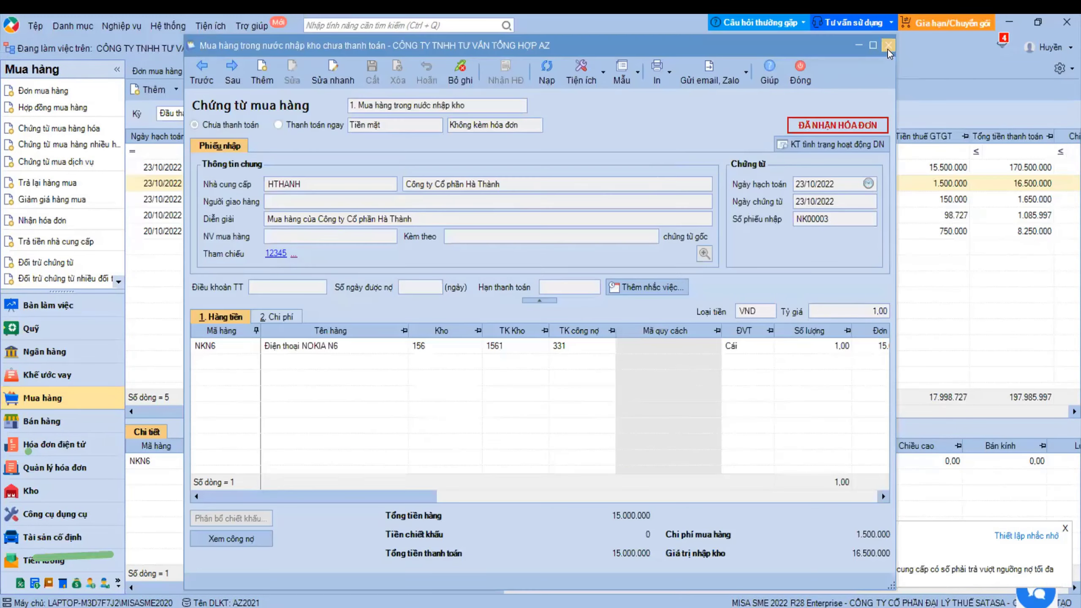
pyautogui.click(888, 47)
pyautogui.rightClick(422, 185)
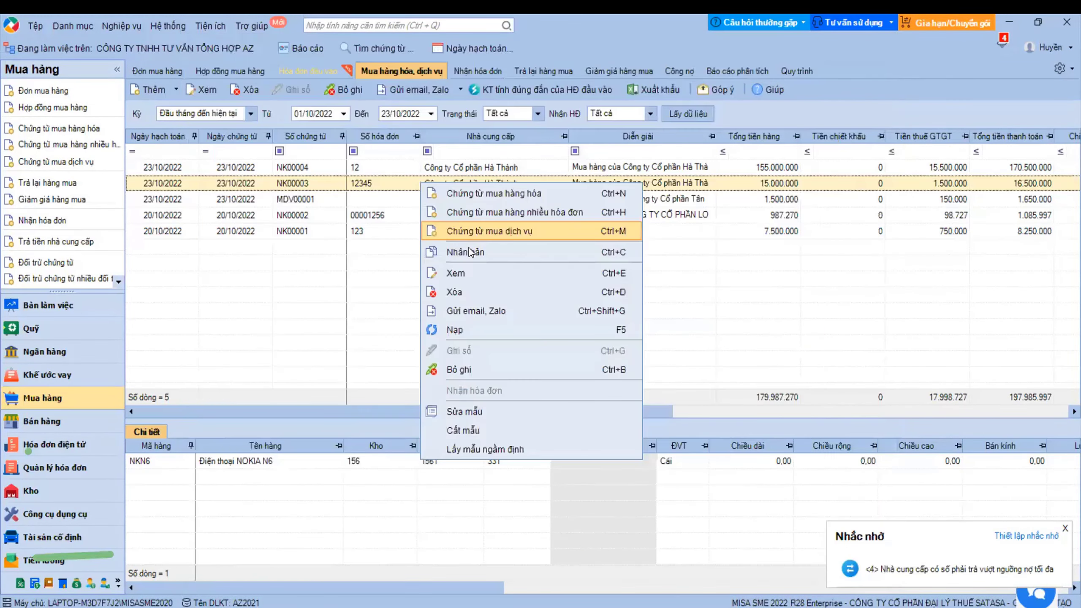
pyautogui.click(470, 252)
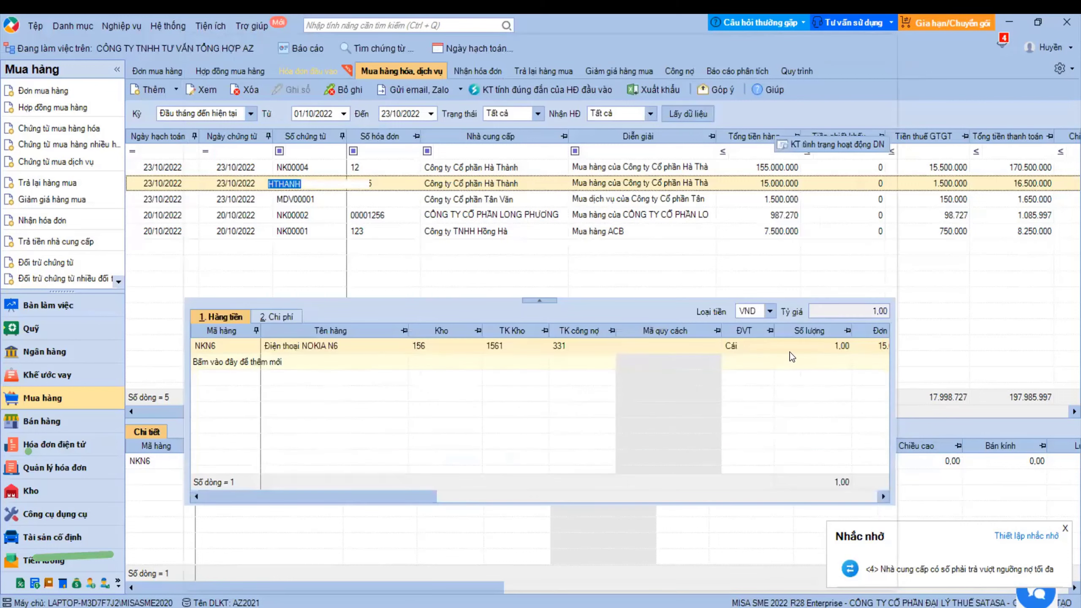
pyautogui.write('55')
pyautogui.press('Tab')
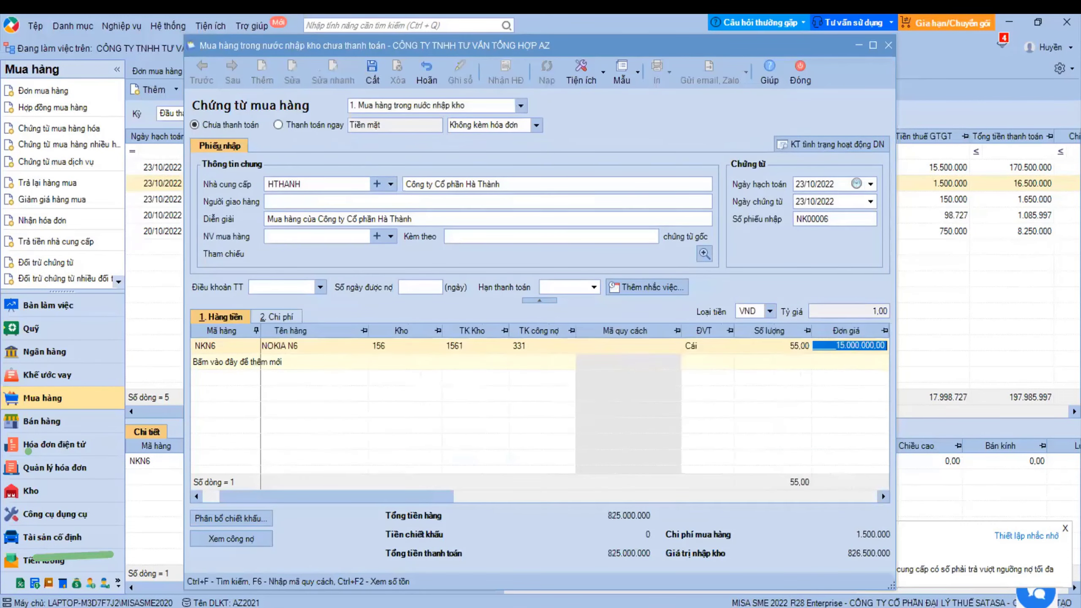
pyautogui.click(372, 74)
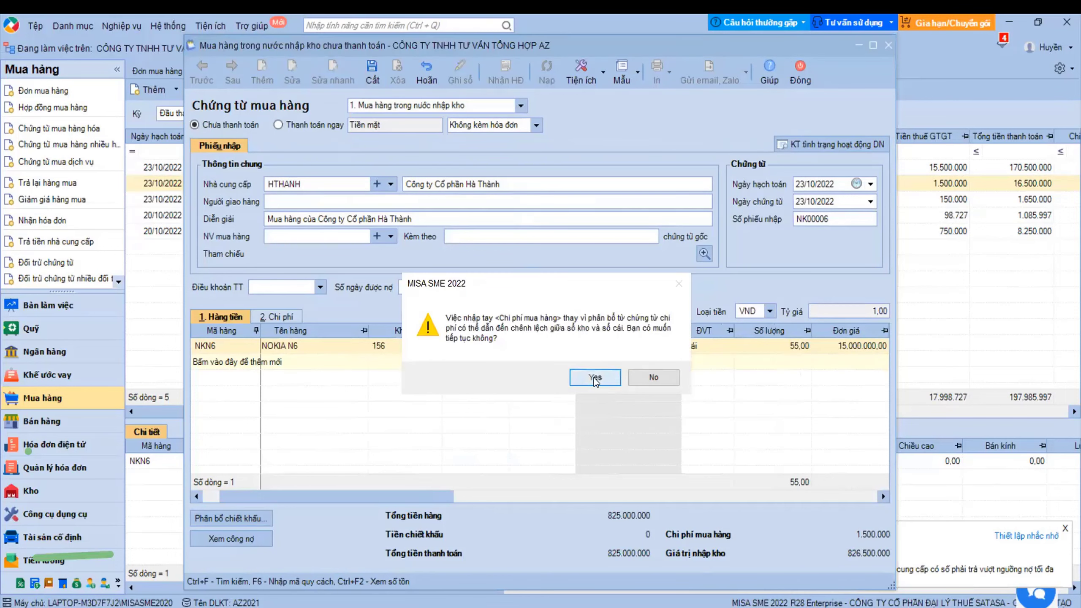
pyautogui.press('Return')
pyautogui.click(800, 72)
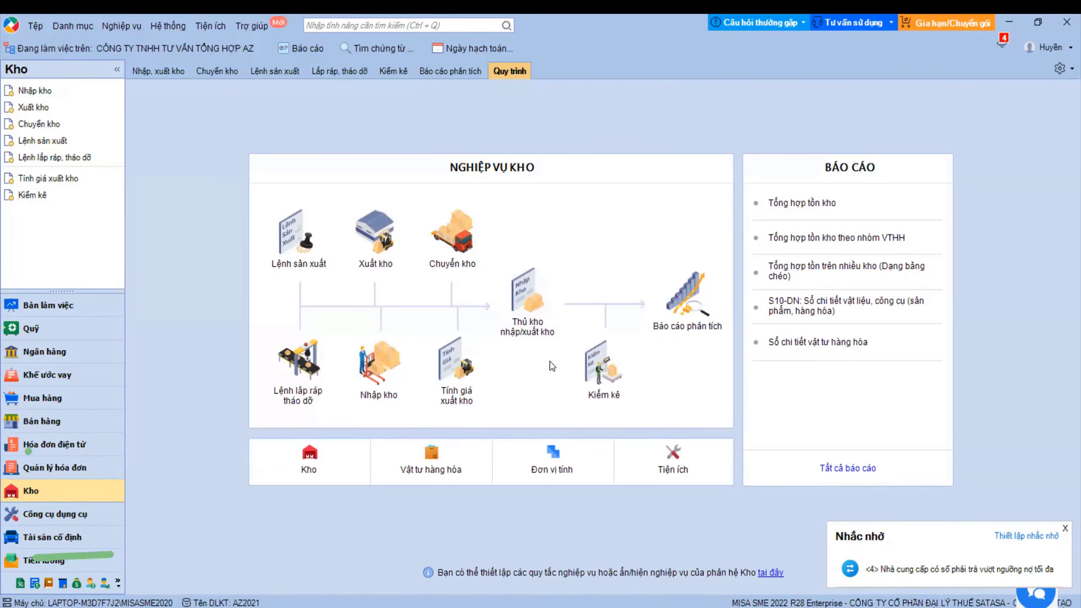
# - Calculate outbound inventory costs for 01/10/2022–31/10/2022, then return to the Bán hàng module
pyautogui.click(465, 387)
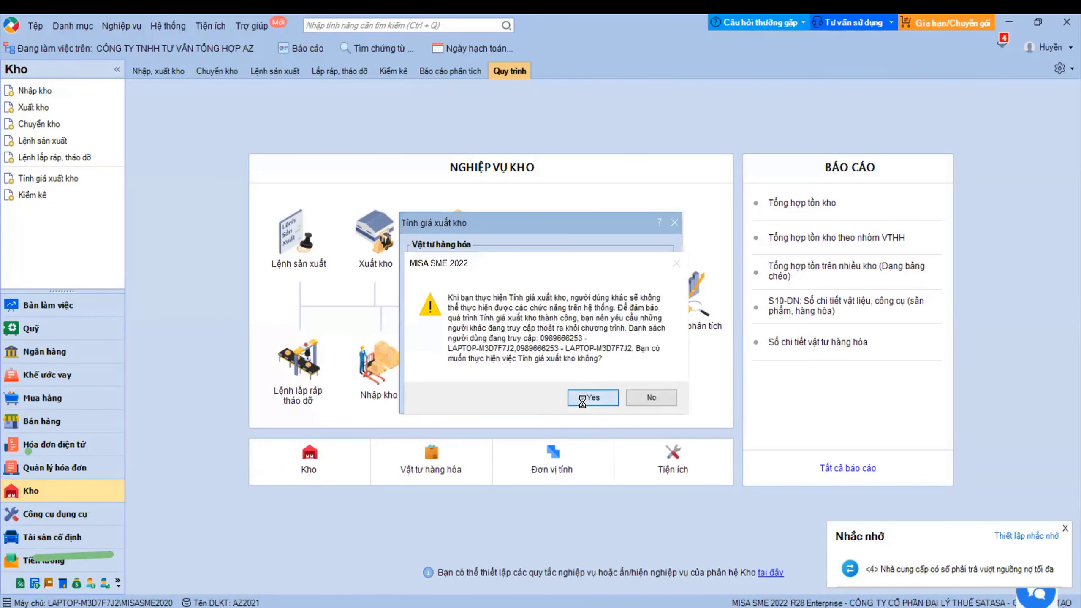
pyautogui.click(651, 374)
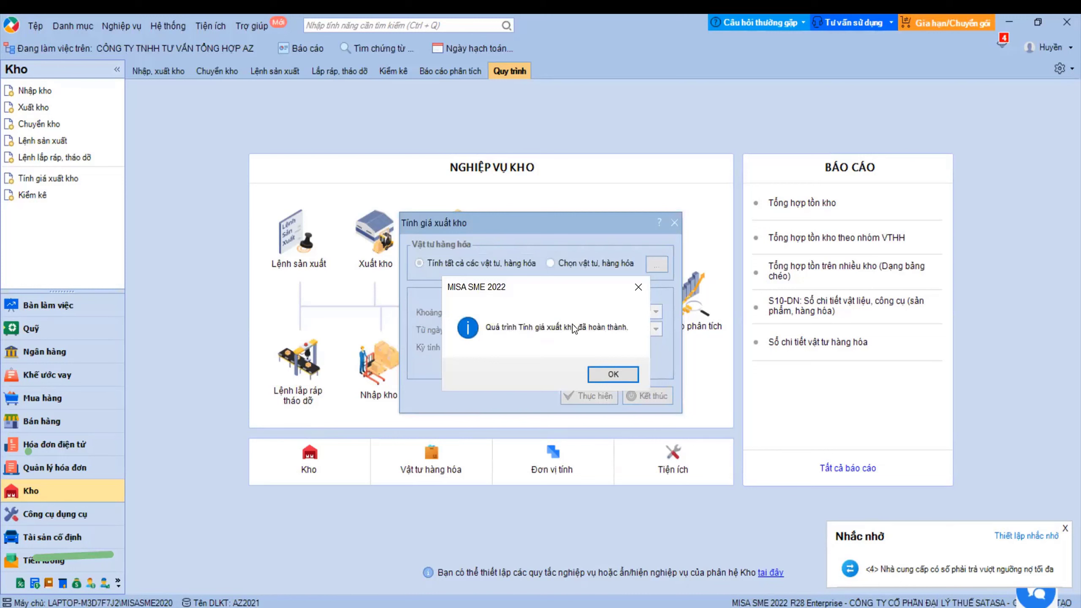
pyautogui.click(613, 374)
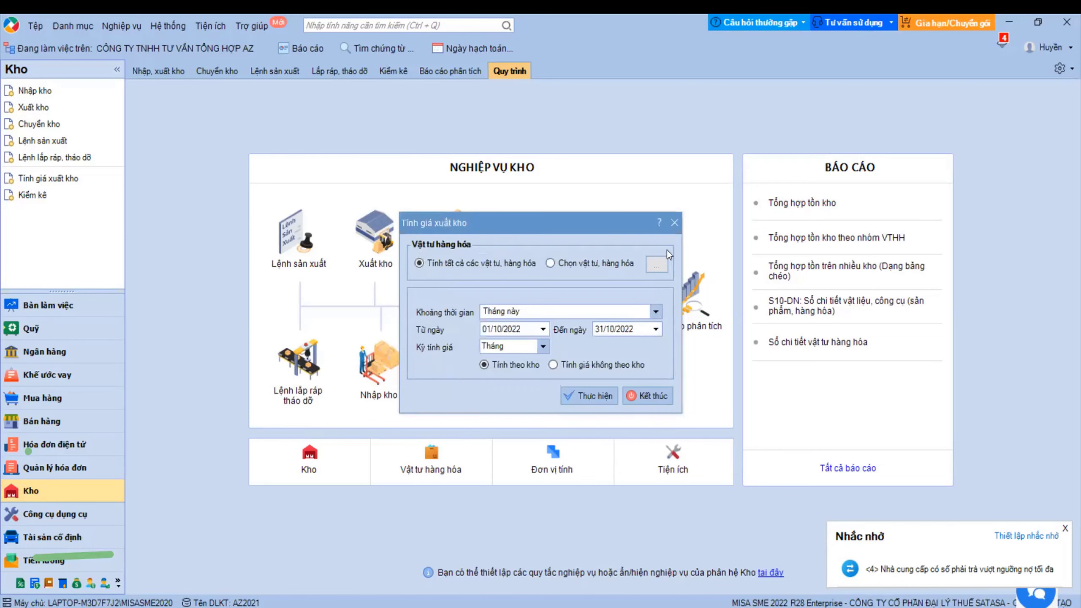
pyautogui.click(673, 222)
pyautogui.click(42, 420)
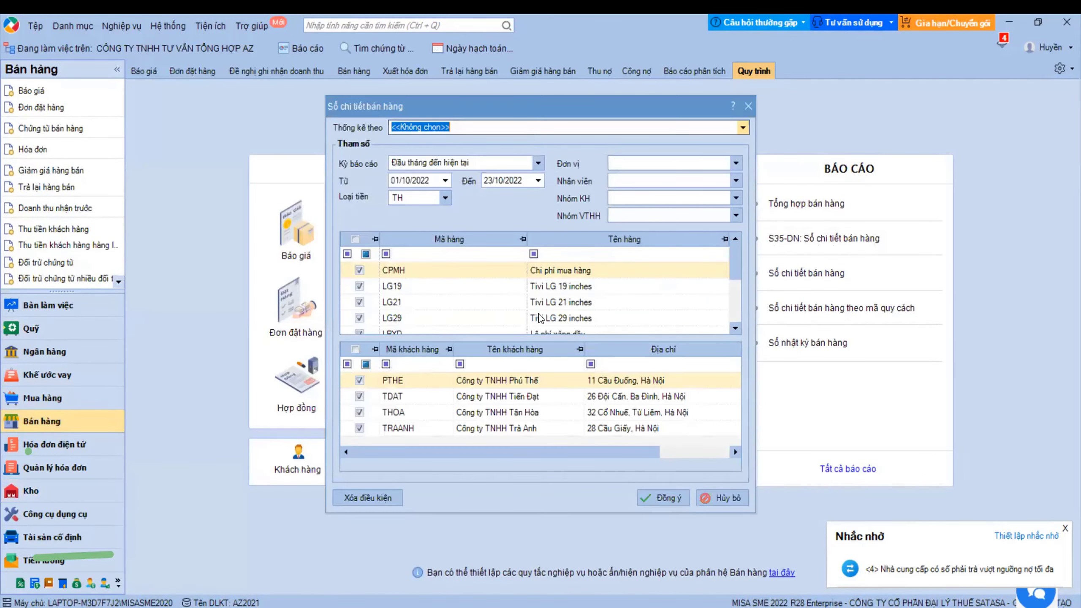
# - Review the Thống kê theo, Đơn vị and Nhóm KH dropdowns, leaving each filter empty
pyautogui.click(742, 127)
pyautogui.click(441, 145)
pyautogui.click(737, 164)
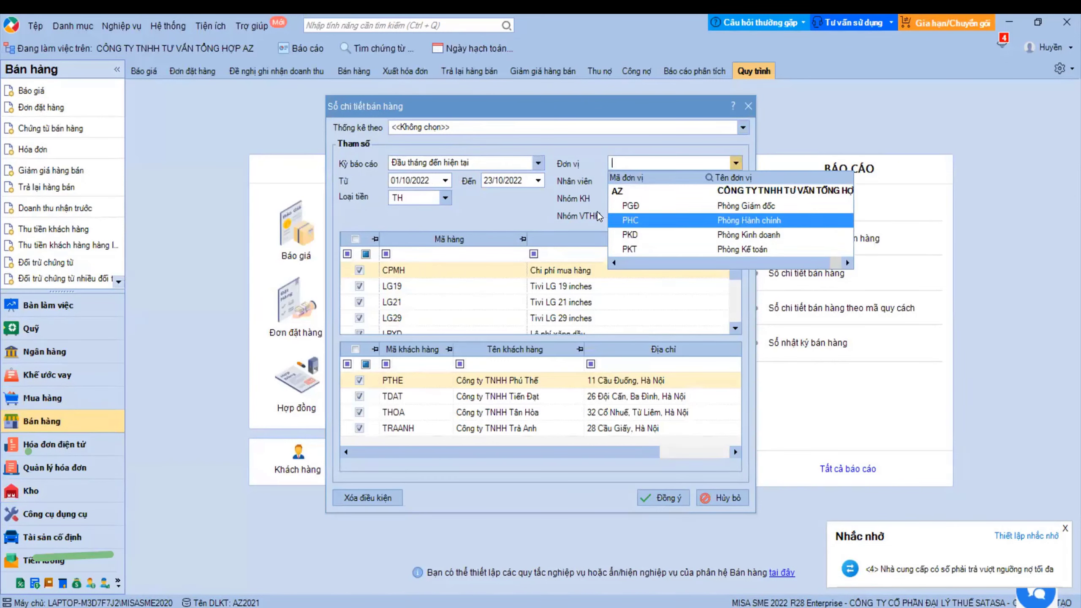
pyautogui.click(571, 205)
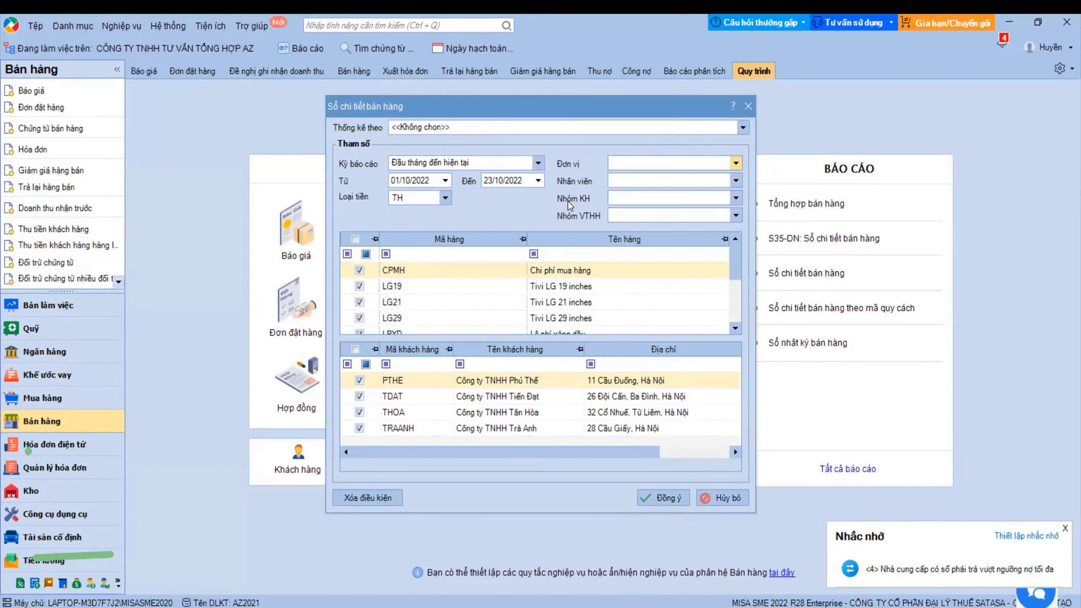
pyautogui.click(737, 199)
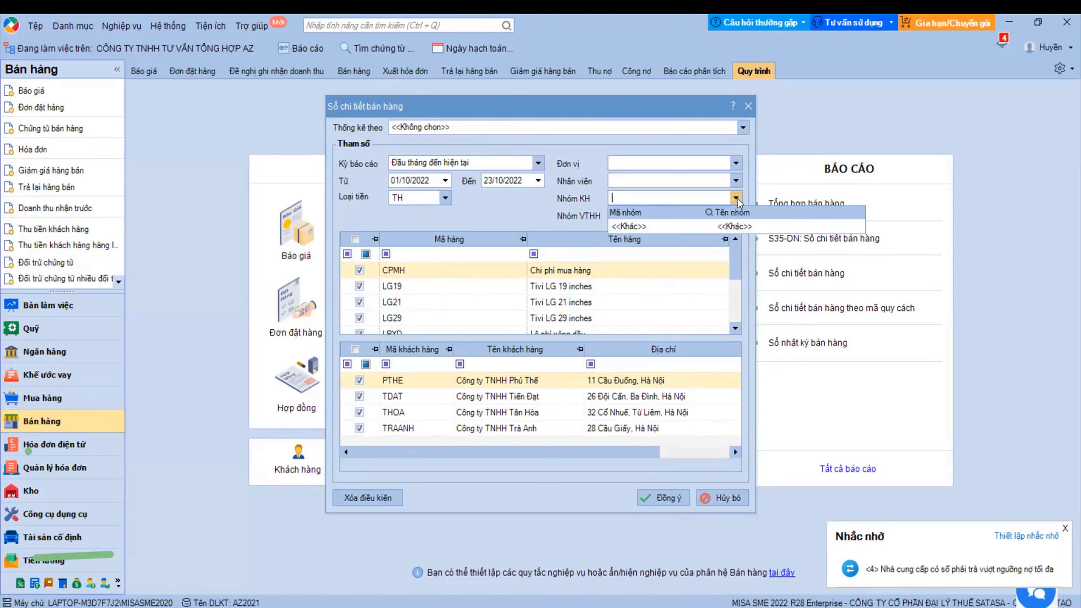
pyautogui.click(737, 199)
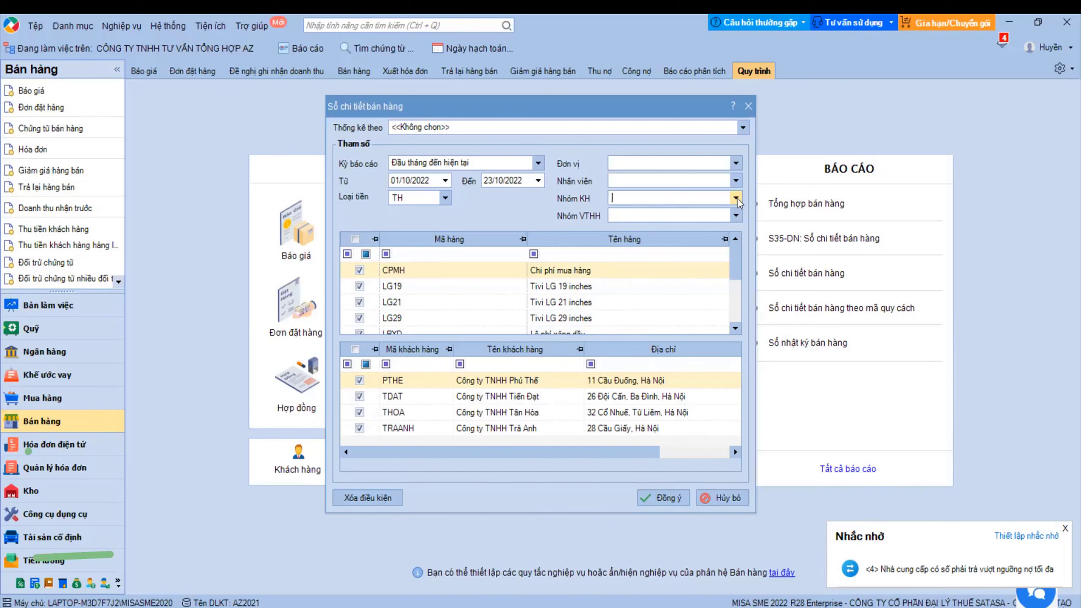
pyautogui.click(736, 198)
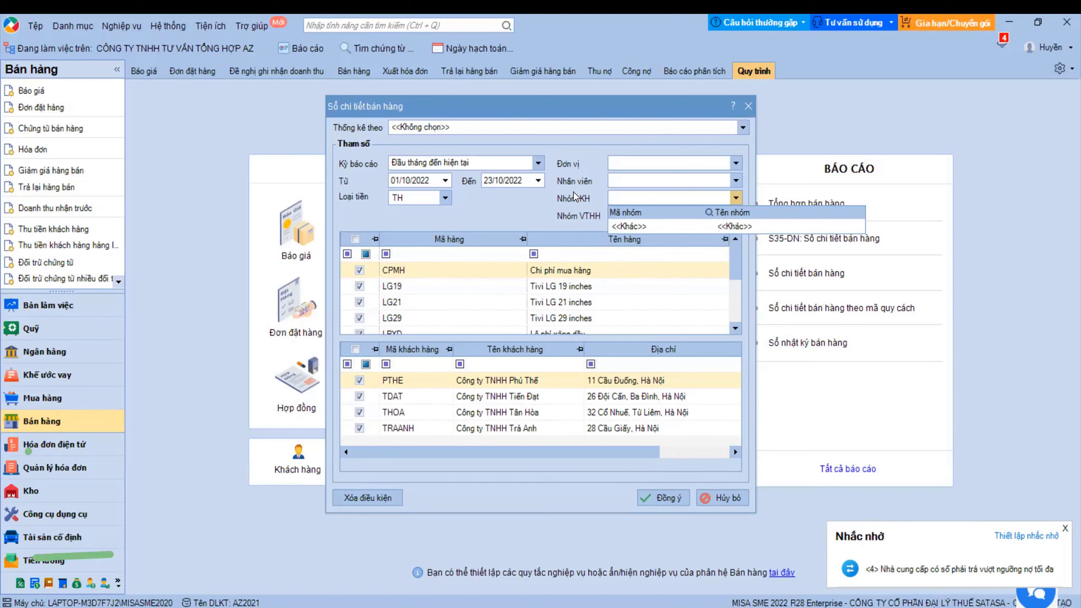
pyautogui.click(556, 196)
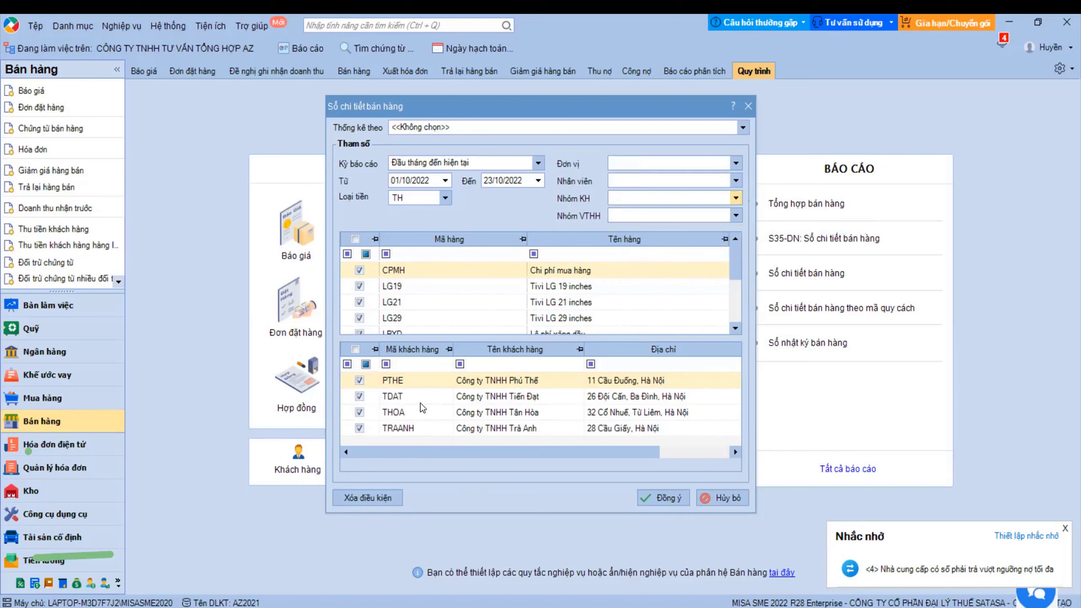
pyautogui.click(736, 199)
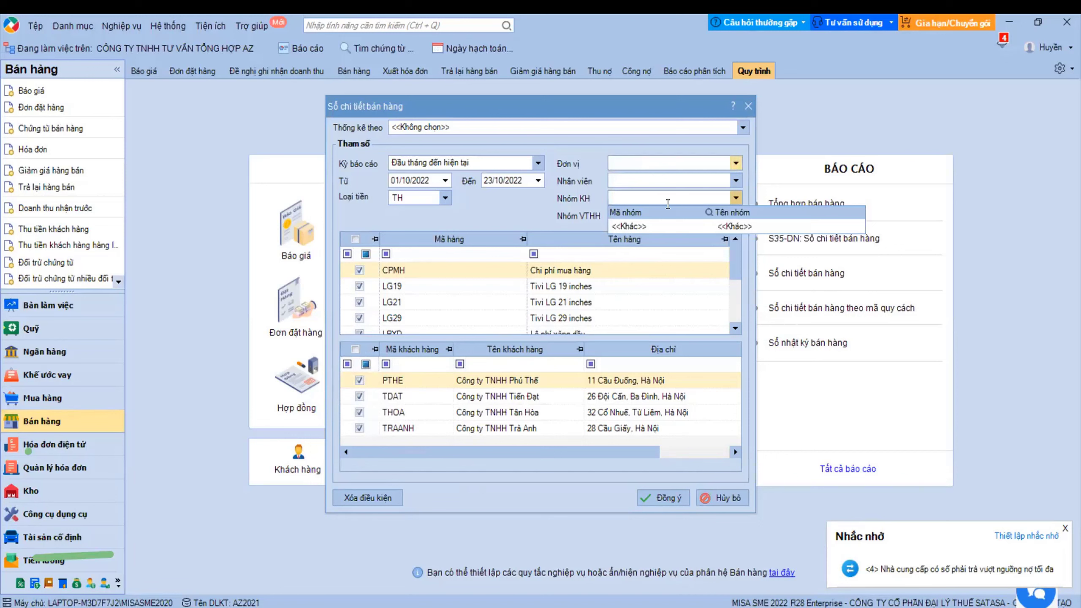
pyautogui.click(734, 204)
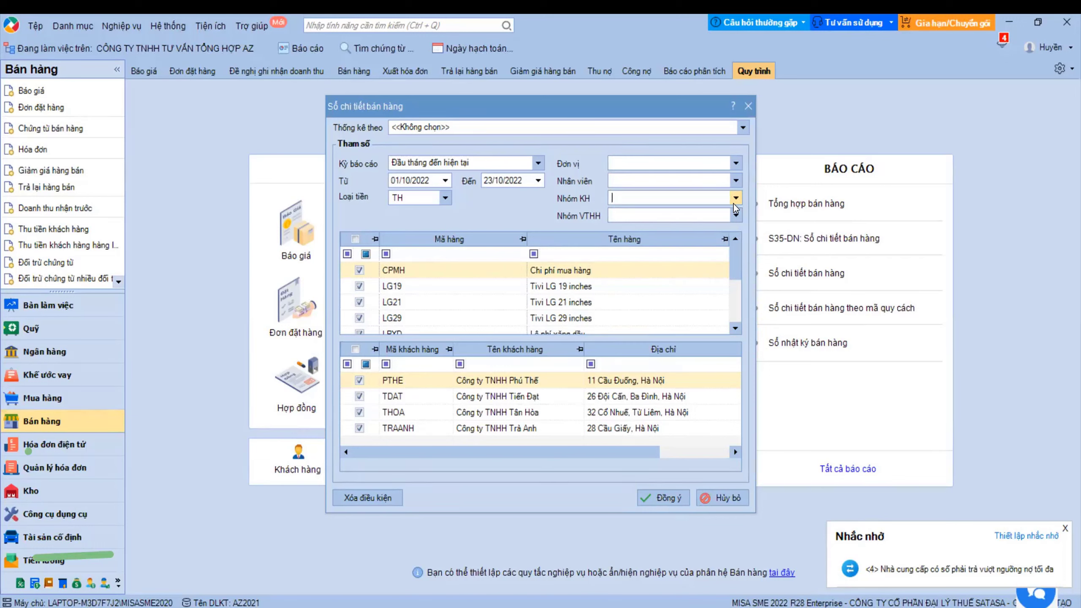
# - Leave Nhóm VTHH empty and run Sổ chi tiết bán hàng for 01/10/2022–23/10/2022
pyautogui.click(737, 215)
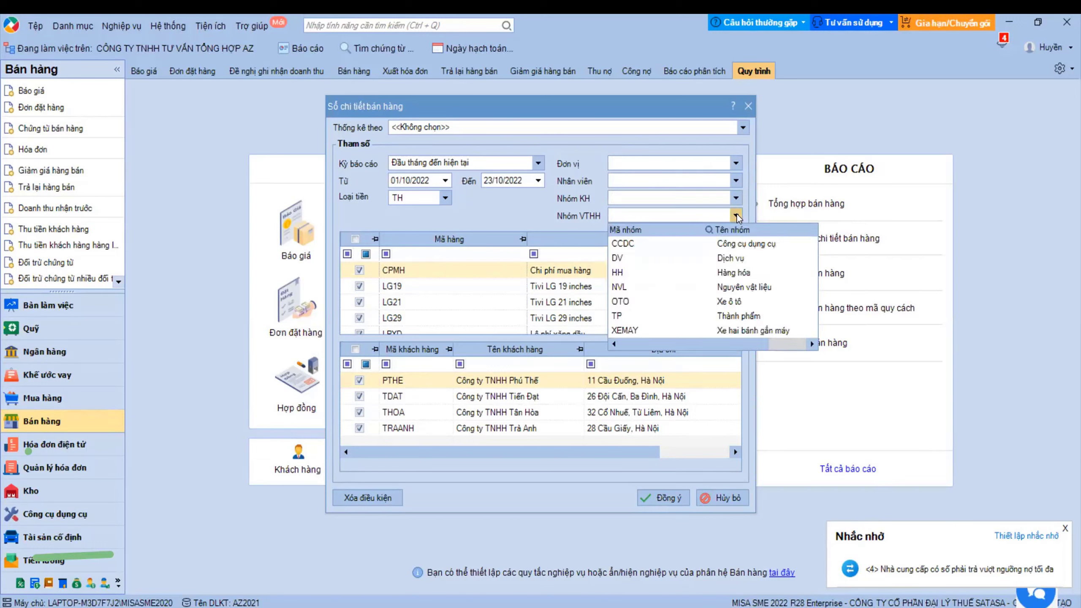
pyautogui.click(472, 219)
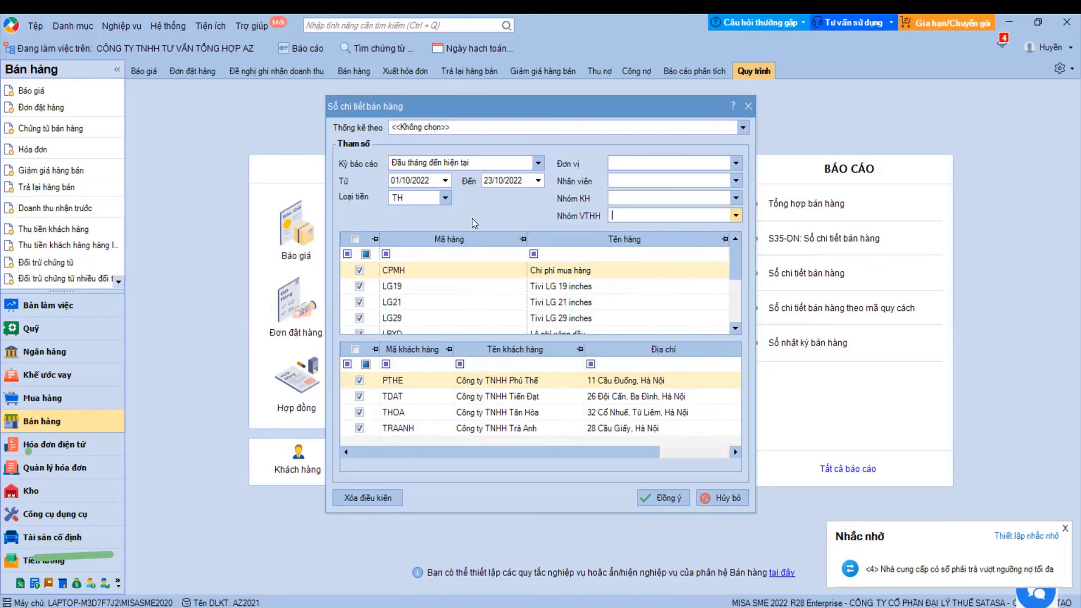
pyautogui.click(740, 216)
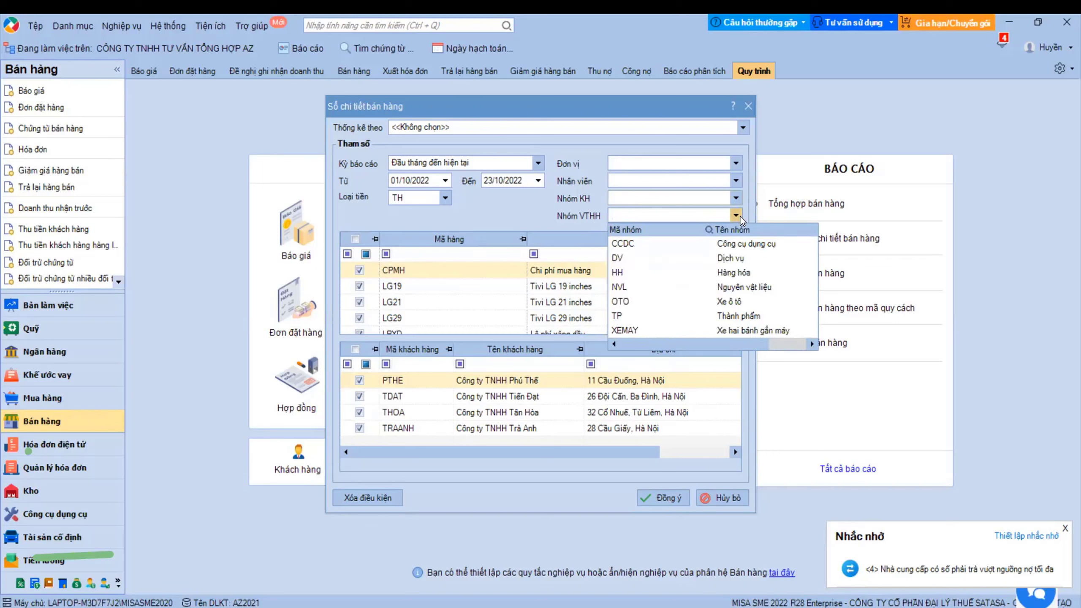
pyautogui.click(513, 217)
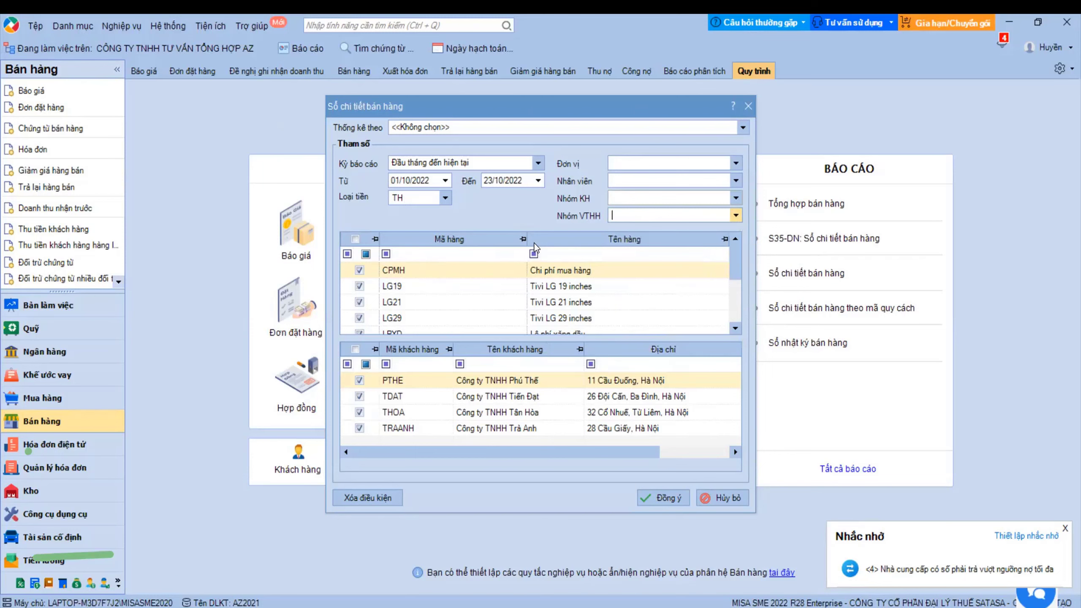
pyautogui.click(664, 499)
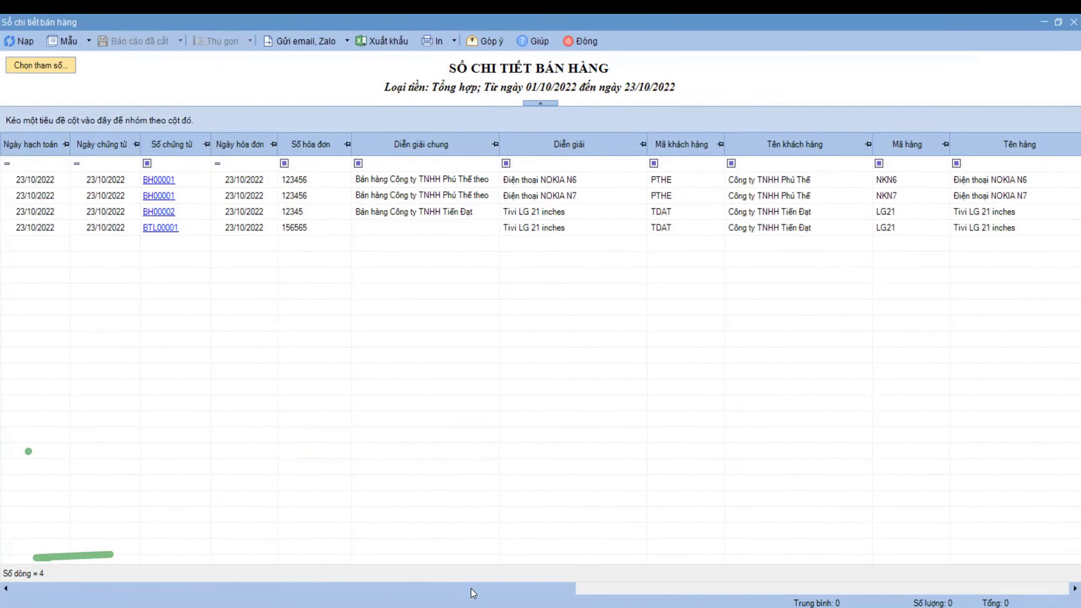
# - Check the Đơn giá vốn and Giá vốn values for NKN6 and the LG21 return, then close the report
pyautogui.moveTo(474, 594); pyautogui.dragTo(1004, 559)
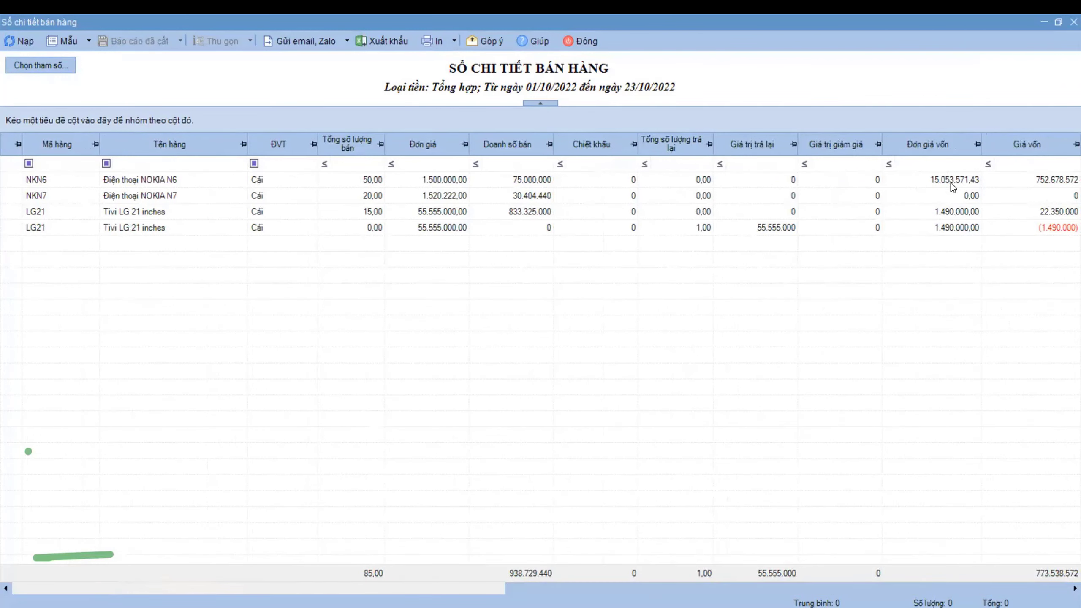
pyautogui.click(1043, 181)
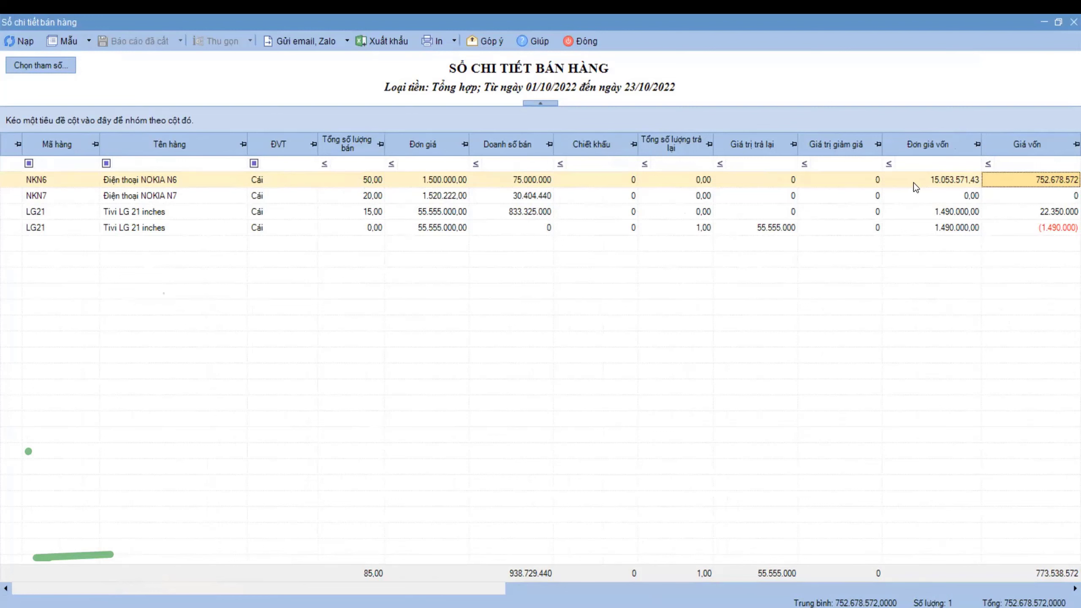
pyautogui.click(944, 186)
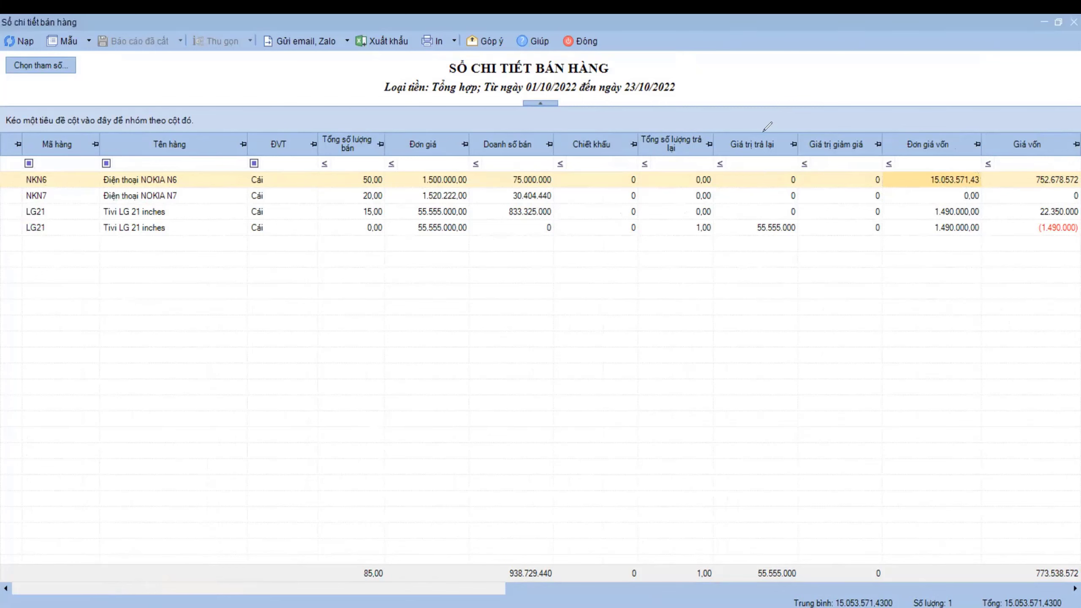
pyautogui.click(955, 230)
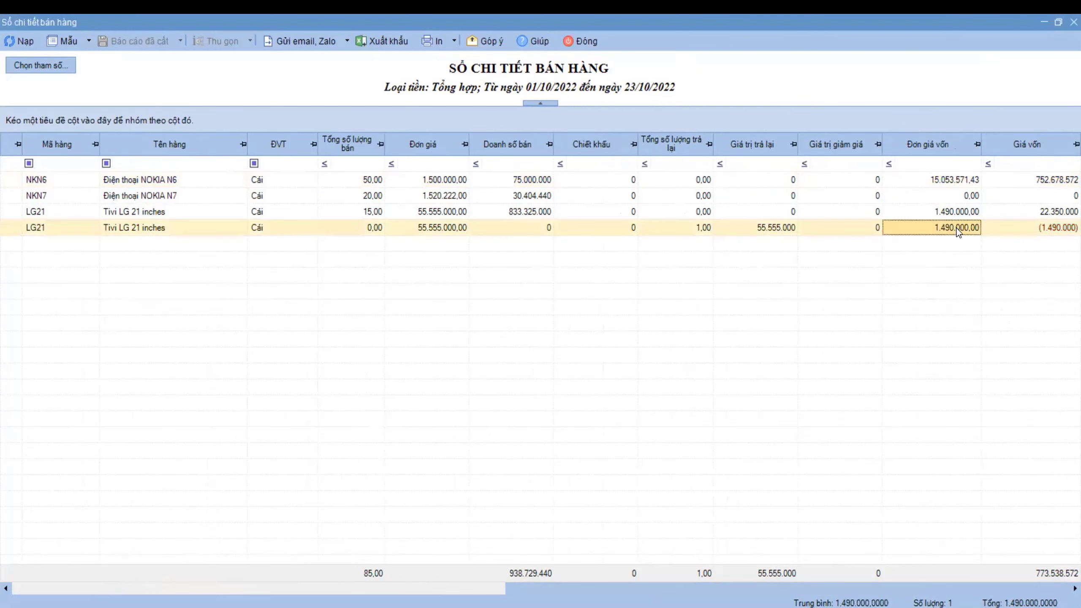
pyautogui.click(1055, 228)
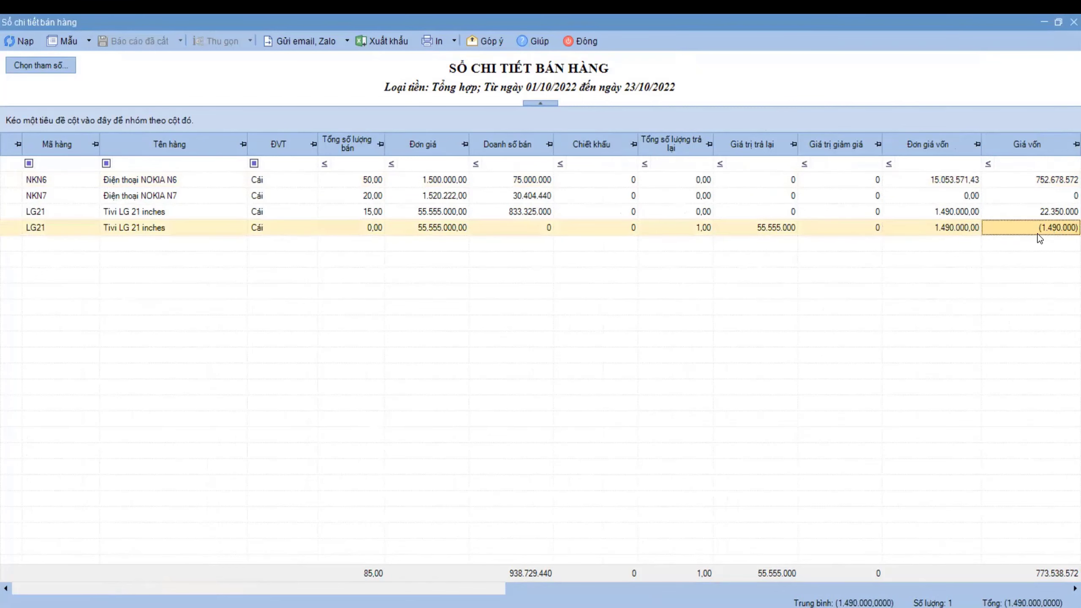
pyautogui.click(1048, 182)
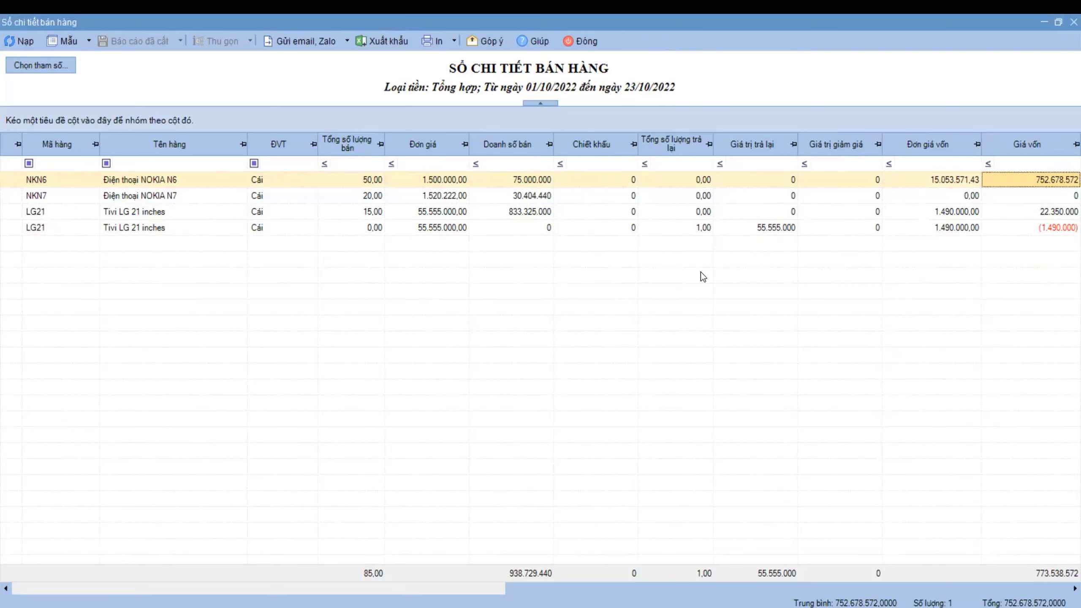
pyautogui.click(580, 42)
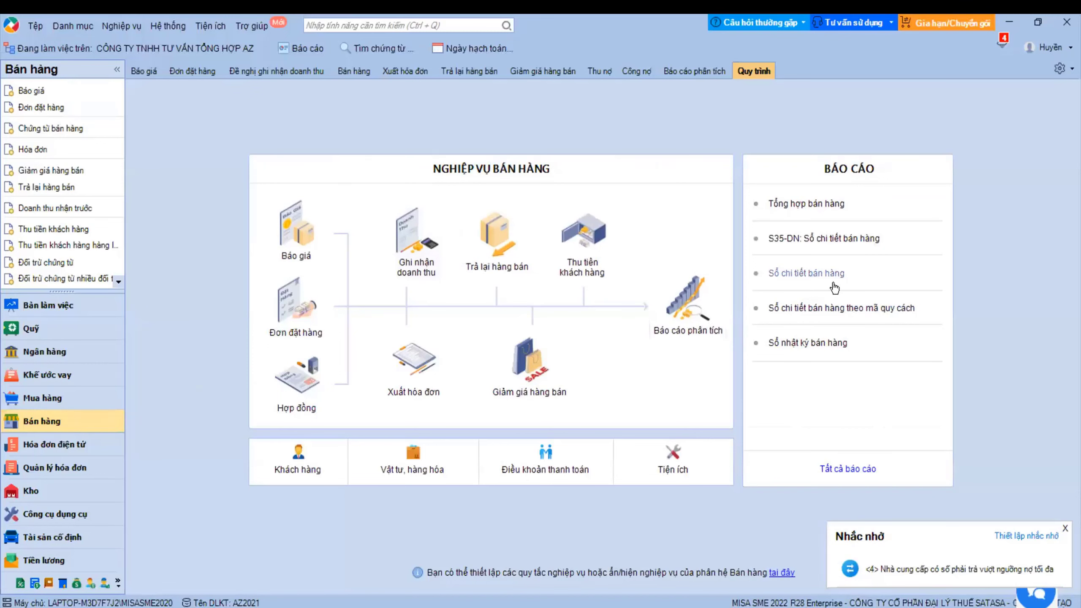
# - Review sales voucher BH00002's 3. Giá vốn tab, close it, and select BH00001 and BH00002 in the list
pyautogui.click(367, 73)
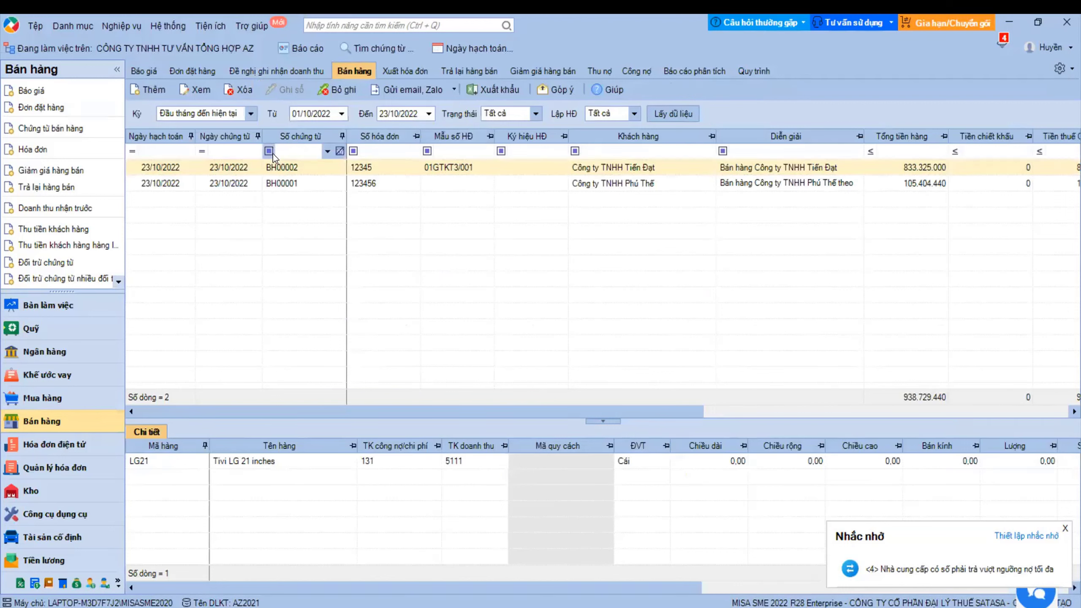
pyautogui.doubleClick(549, 241)
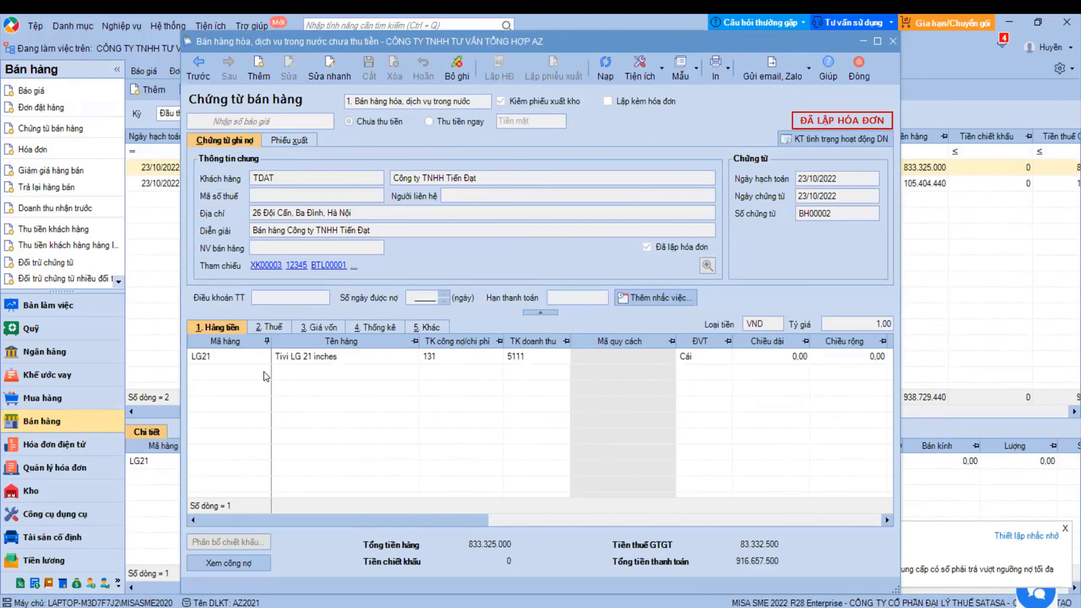
pyautogui.click(319, 327)
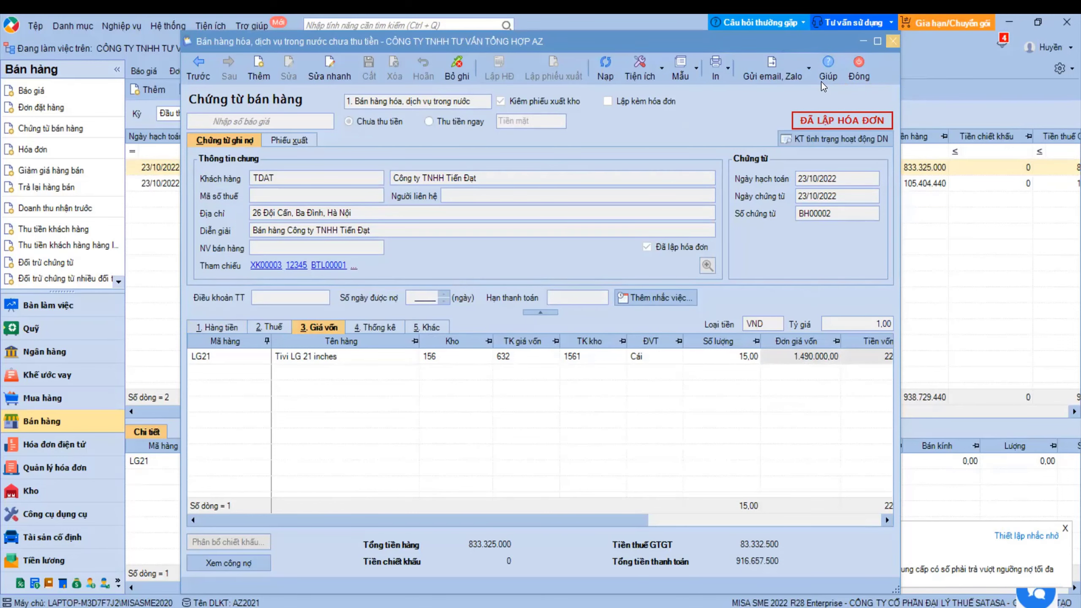
pyautogui.press('Escape')
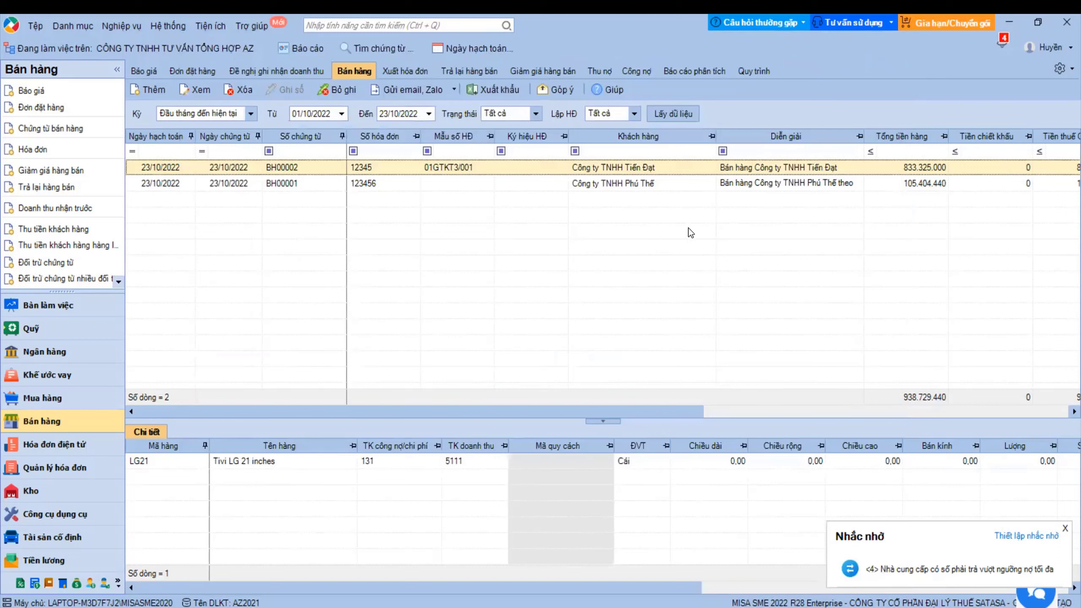
pyautogui.click(641, 192)
pyautogui.click(627, 166)
# - Rerun Sổ chi tiết bán hàng from the report catalogue's Bán hàng category
pyautogui.click(298, 48)
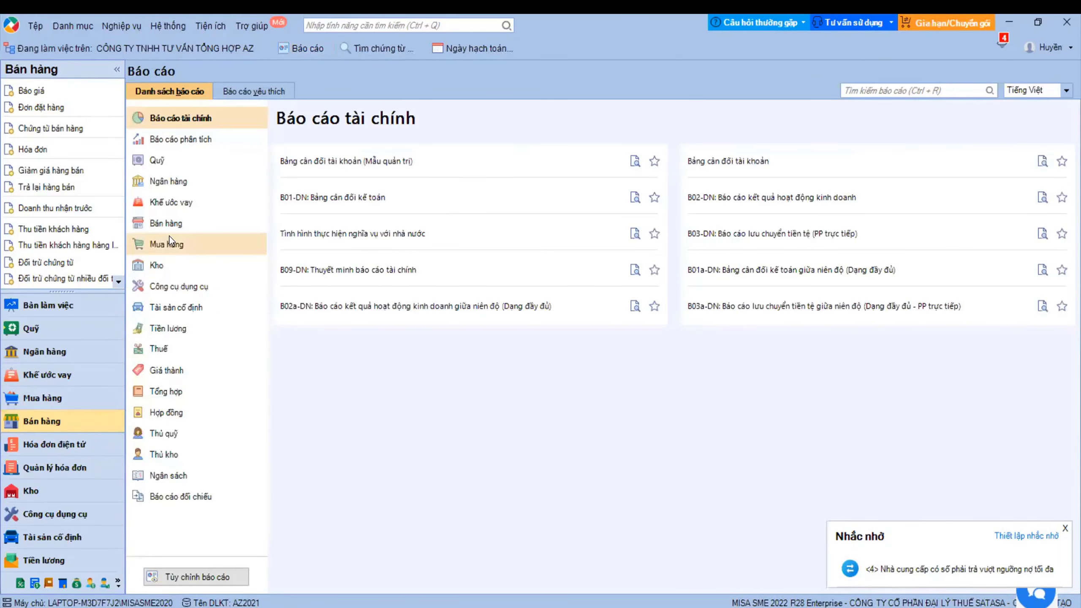
pyautogui.click(169, 224)
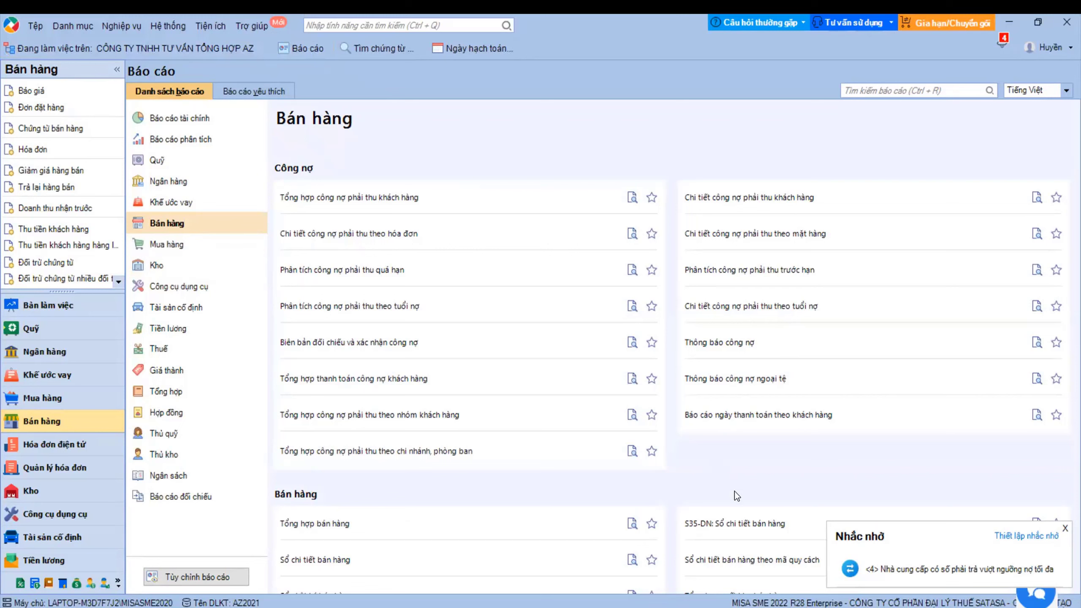
pyautogui.click(298, 560)
pyautogui.click(679, 498)
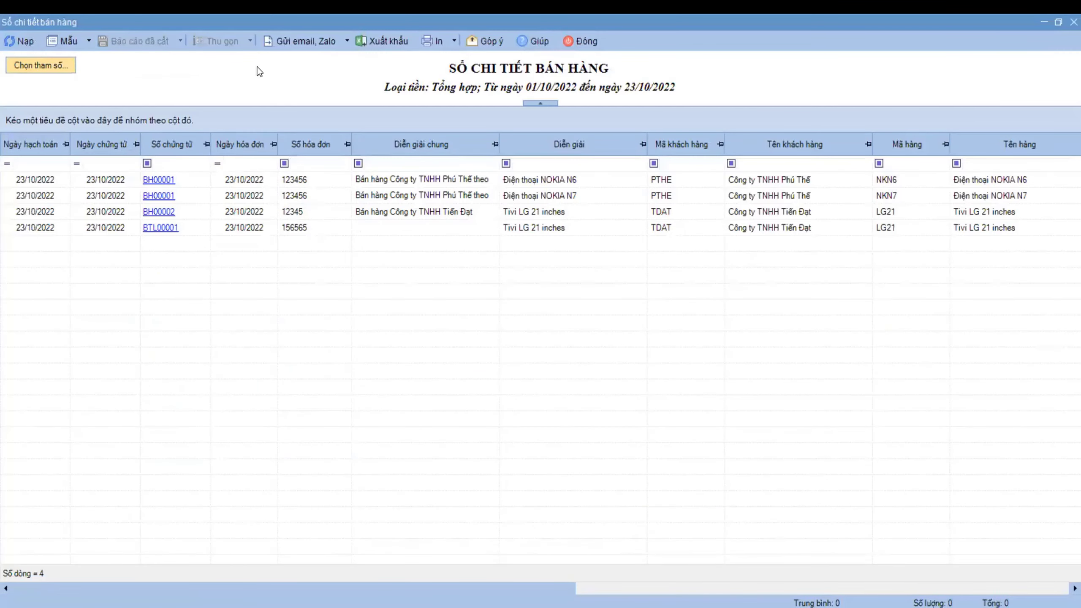
# - Filter the template's columns by 'nhâ' and 'mua', then close the template editor and manager
pyautogui.click(83, 48)
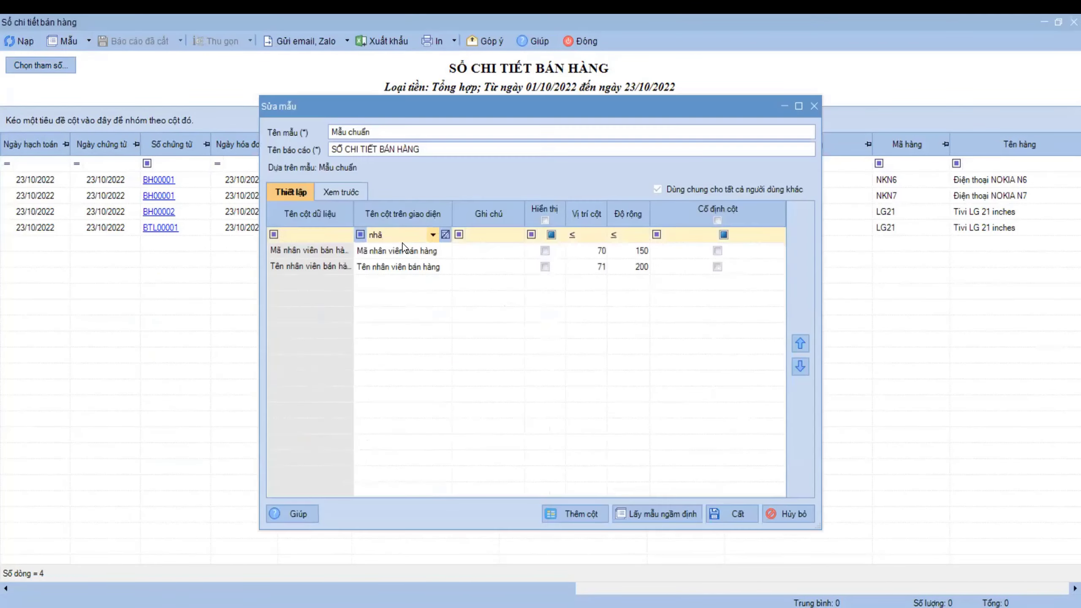
pyautogui.write('nhâ')
pyautogui.press('BackSpace')
pyautogui.press('BackSpace')
pyautogui.press('BackSpace')
pyautogui.write('mua')
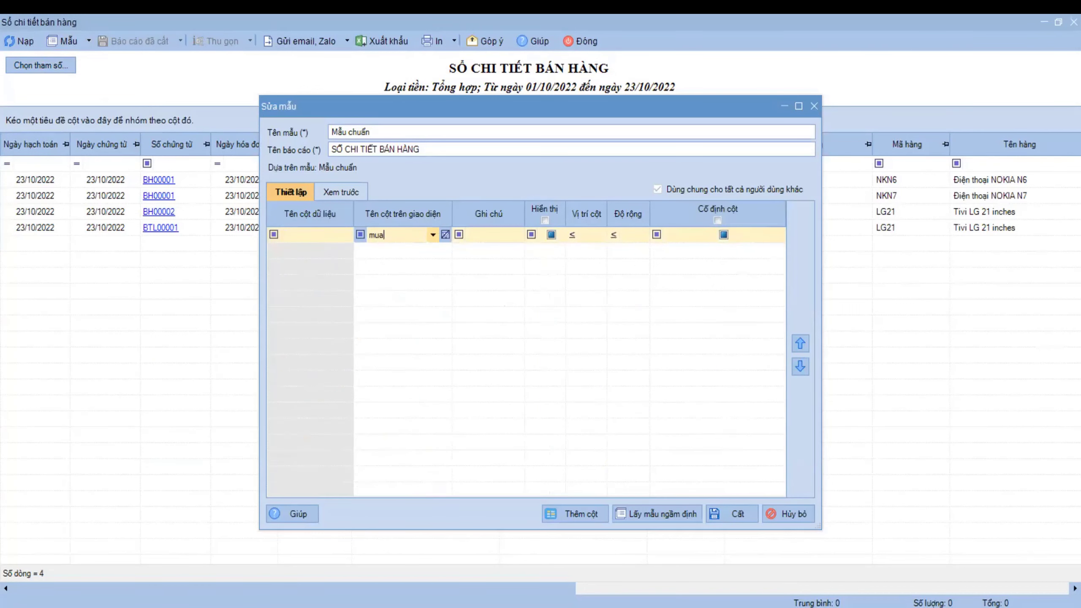
pyautogui.press('BackSpace')
pyautogui.press('BackSpace')
pyautogui.press('BackSpace')
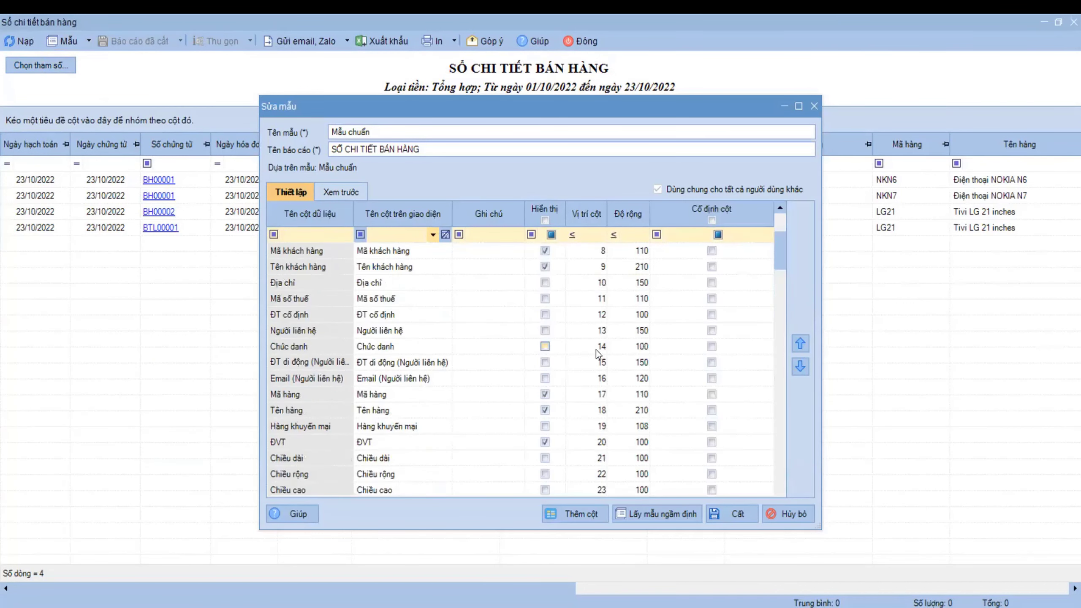
pyautogui.click(770, 517)
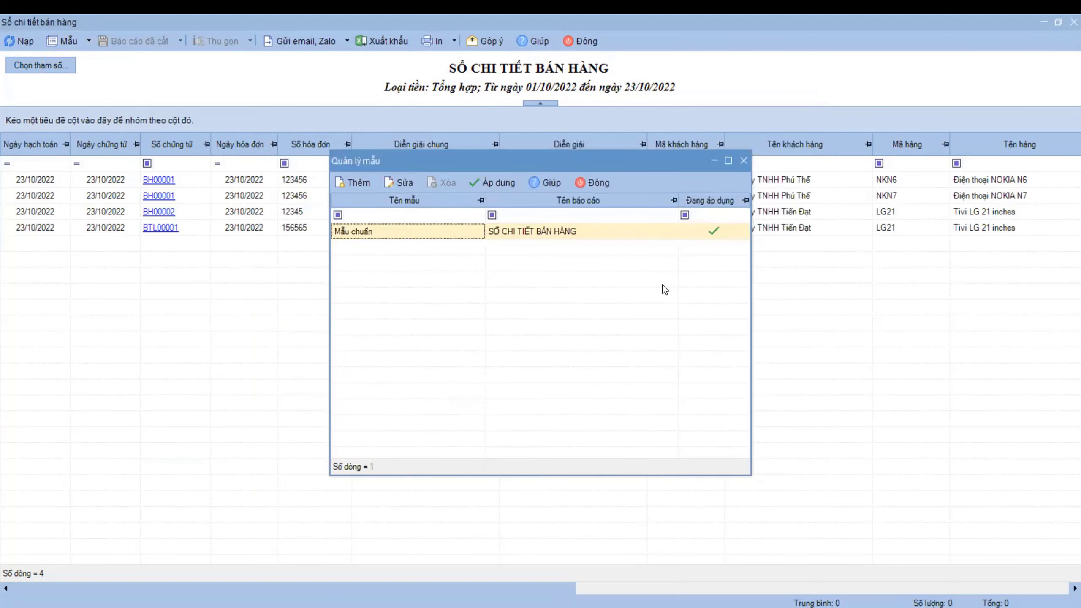
pyautogui.click(600, 188)
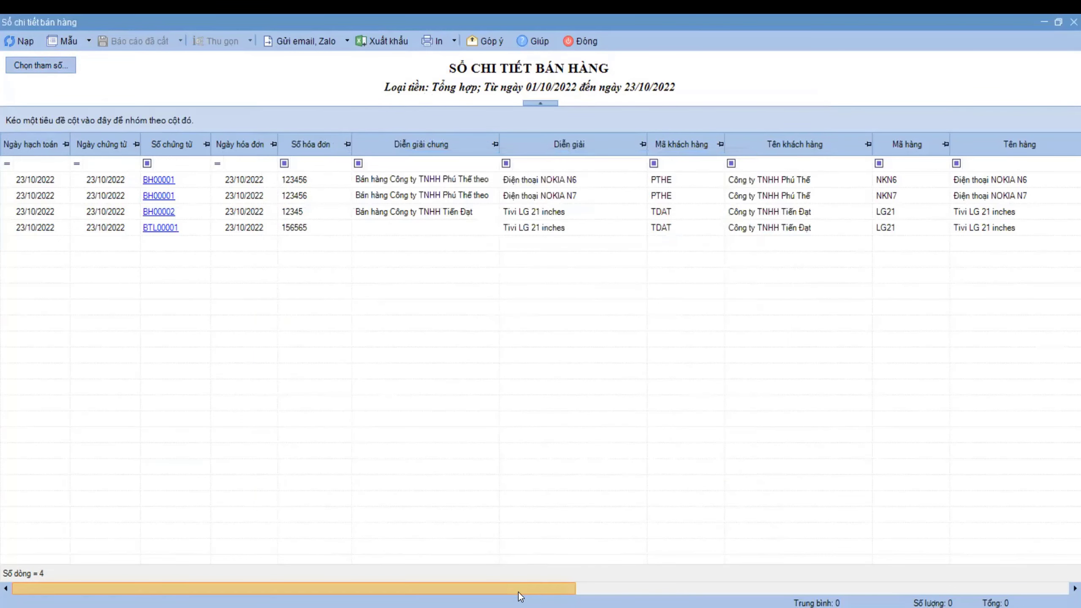
# - Inspect unit costs for NKN6, the LG21 sale and the returned LG21, then close the report
pyautogui.moveTo(514, 587); pyautogui.dragTo(1021, 523)
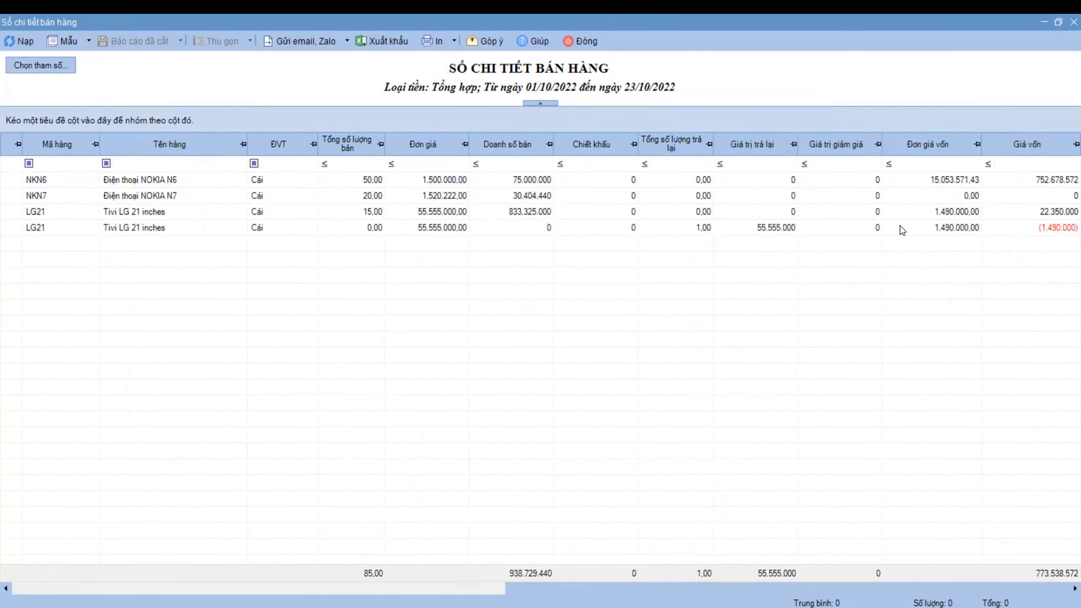
pyautogui.click(951, 184)
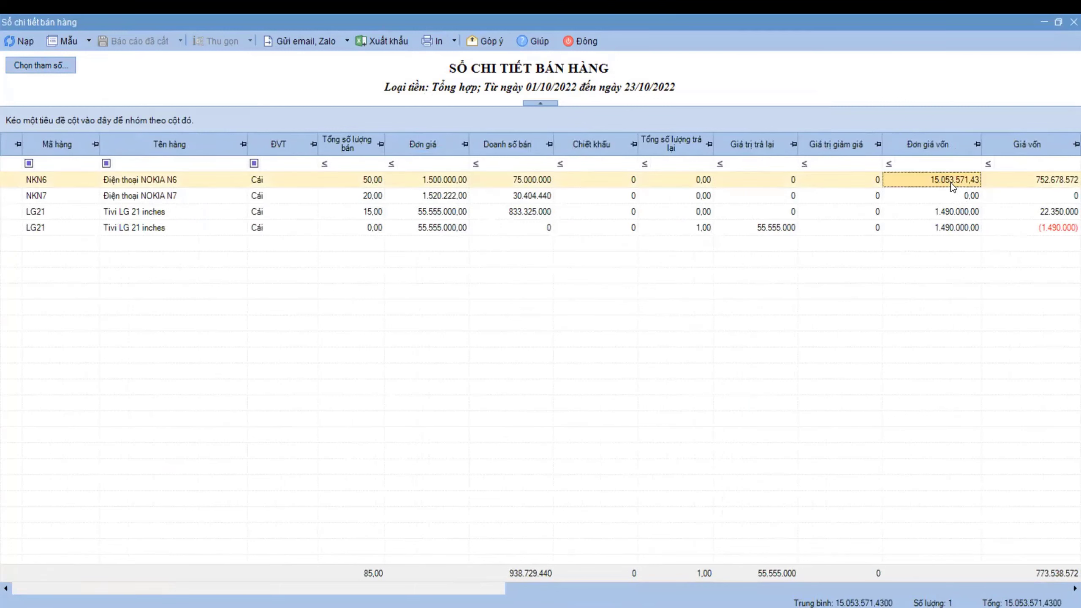
pyautogui.click(957, 211)
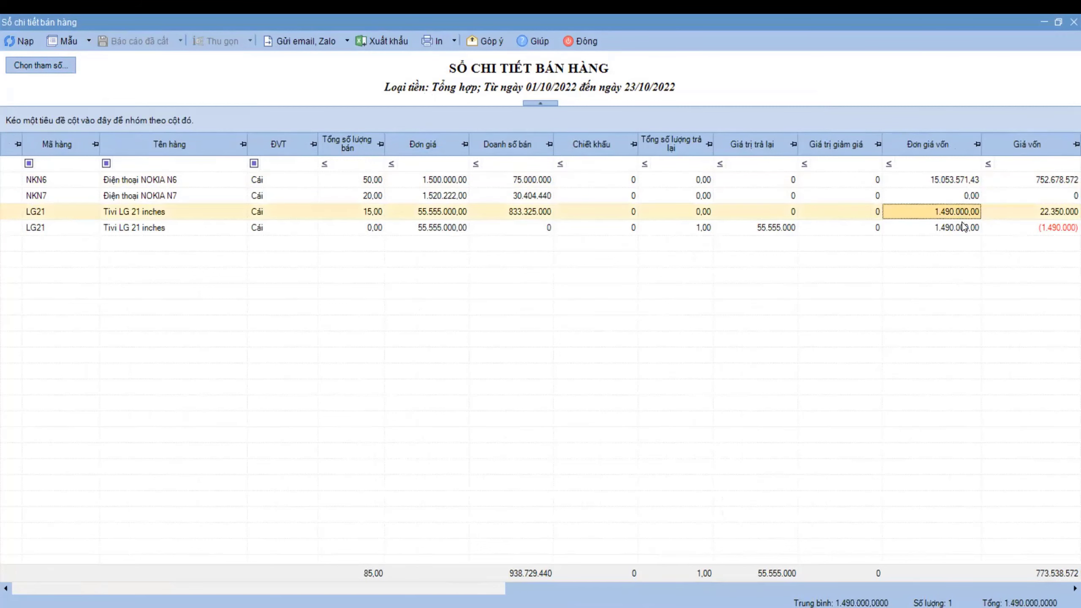
pyautogui.click(964, 228)
pyautogui.click(961, 180)
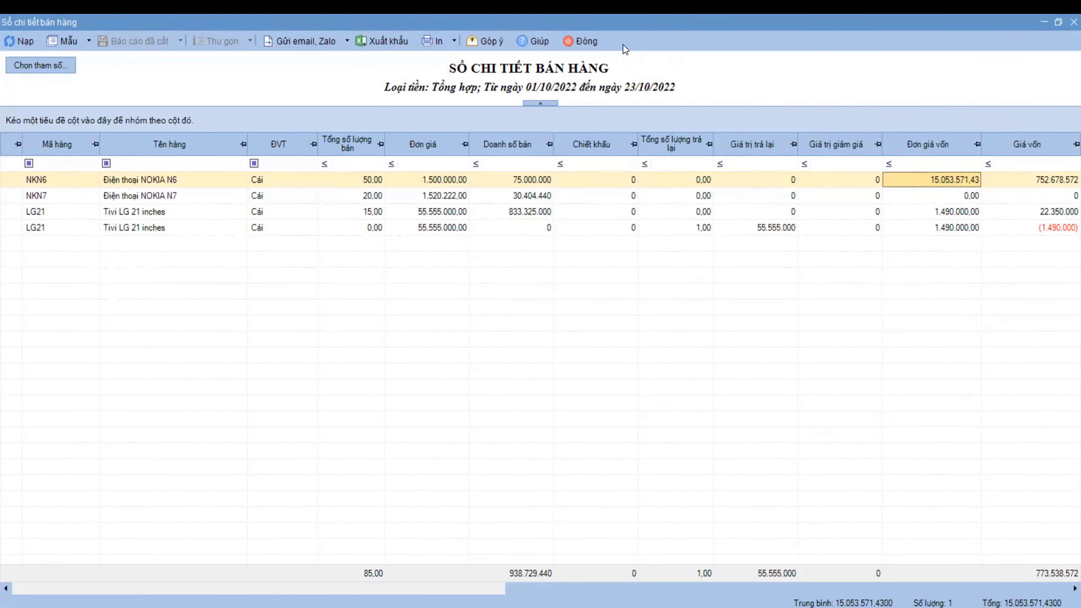
pyautogui.click(582, 41)
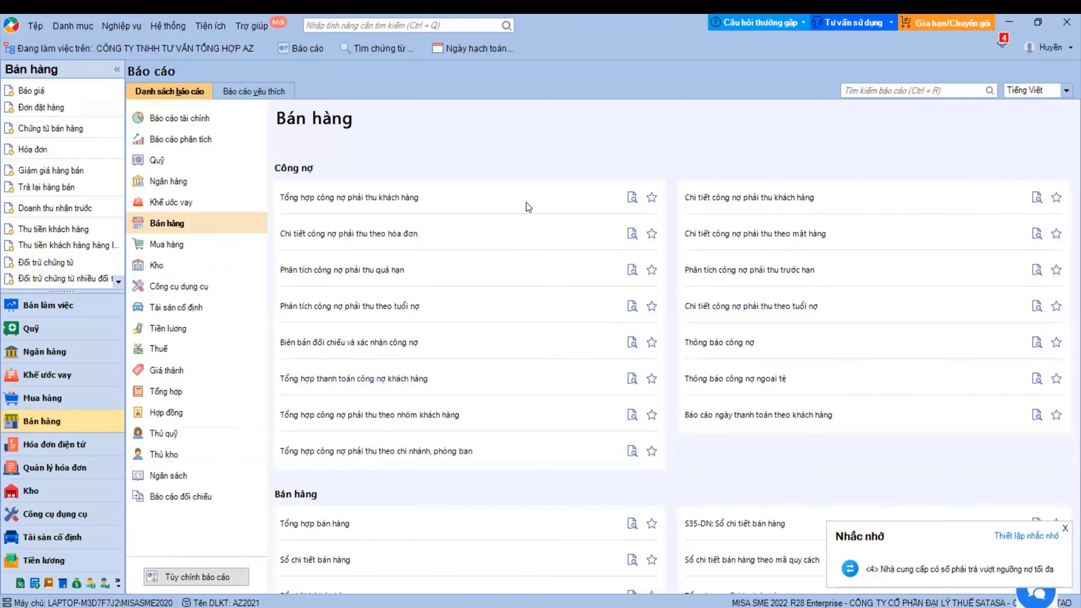
# - Star the customer receivables summary, customer receivables detail and receivables-by-item detail reports
pyautogui.click(650, 202)
pyautogui.click(1056, 198)
pyautogui.click(1057, 237)
pyautogui.scroll(-2, 767, 390)
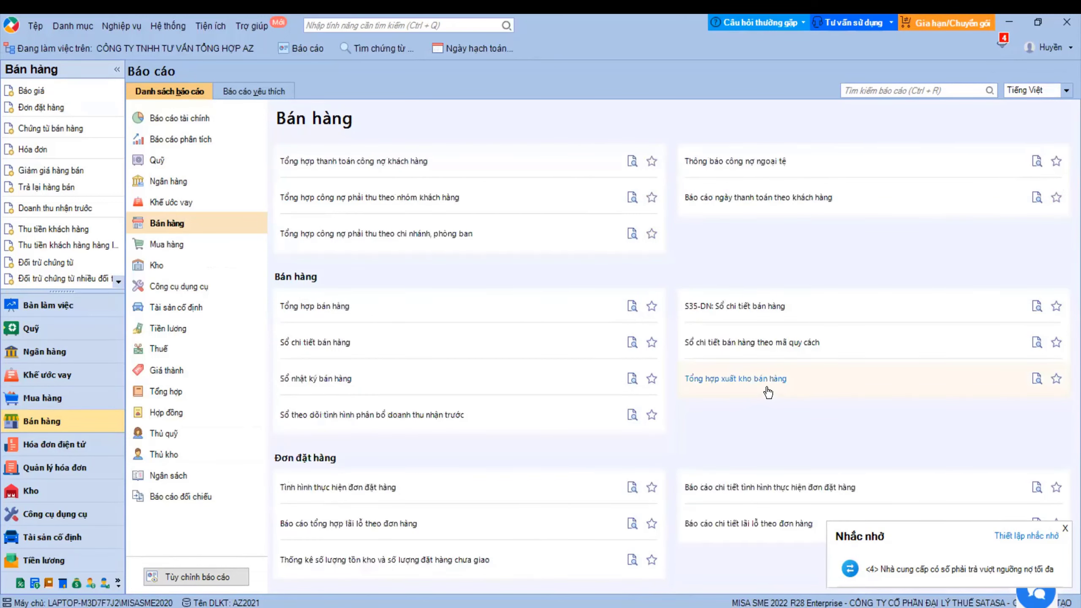
pyautogui.scroll(-2, 768, 392)
pyautogui.scroll(4, 767, 391)
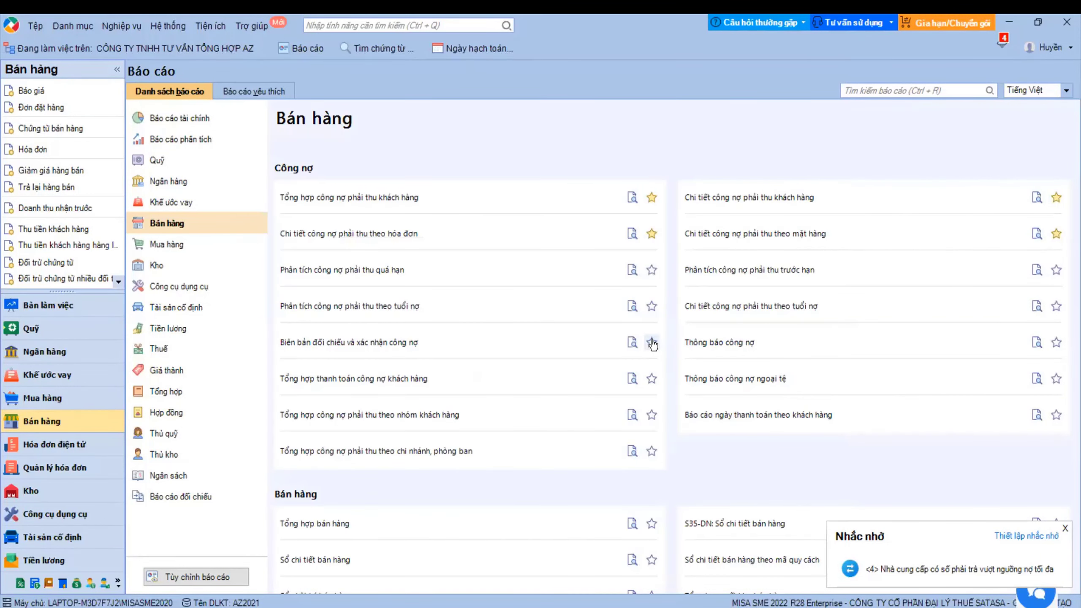
# - Star the debt reconciliation and confirmation report and the receivables debt aging report
pyautogui.click(651, 343)
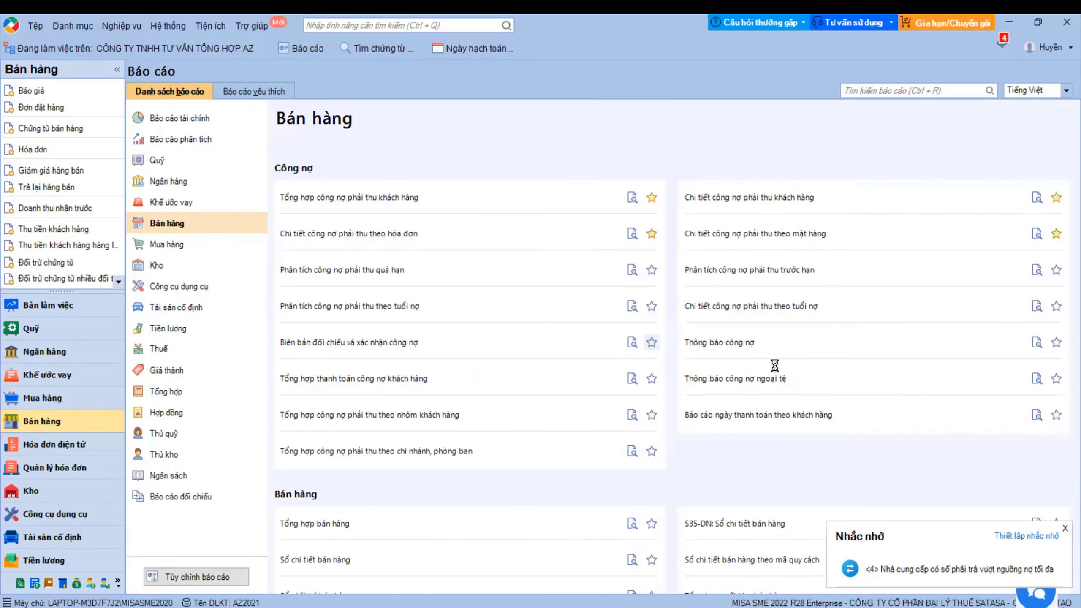
pyautogui.click(652, 306)
pyautogui.scroll(-3, 475, 434)
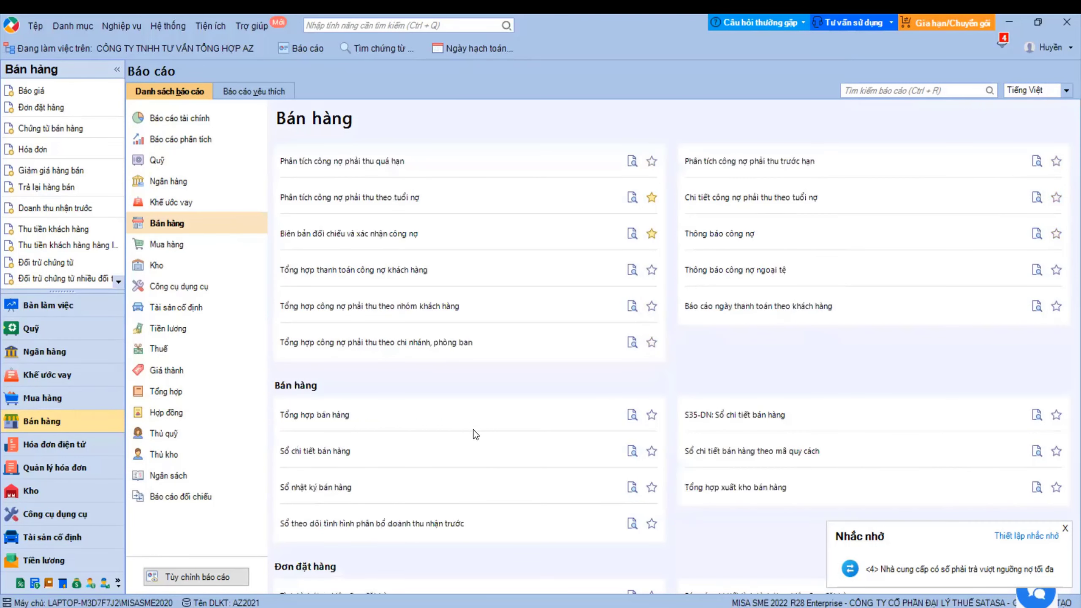
pyautogui.scroll(-6, 475, 435)
pyautogui.scroll(6, 476, 435)
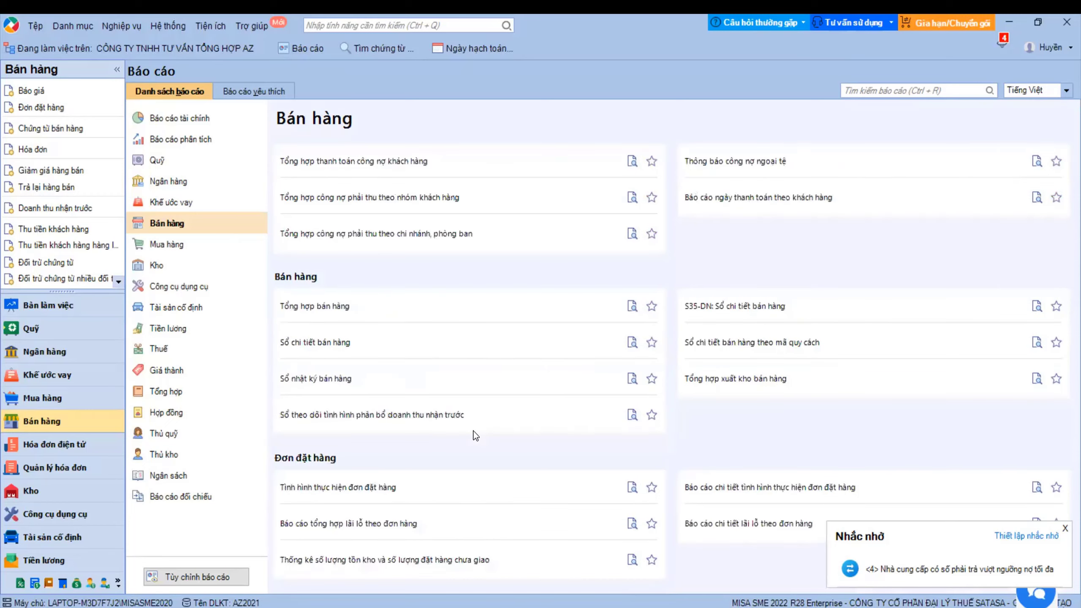
pyautogui.scroll(-3, 475, 436)
pyautogui.click(609, 472)
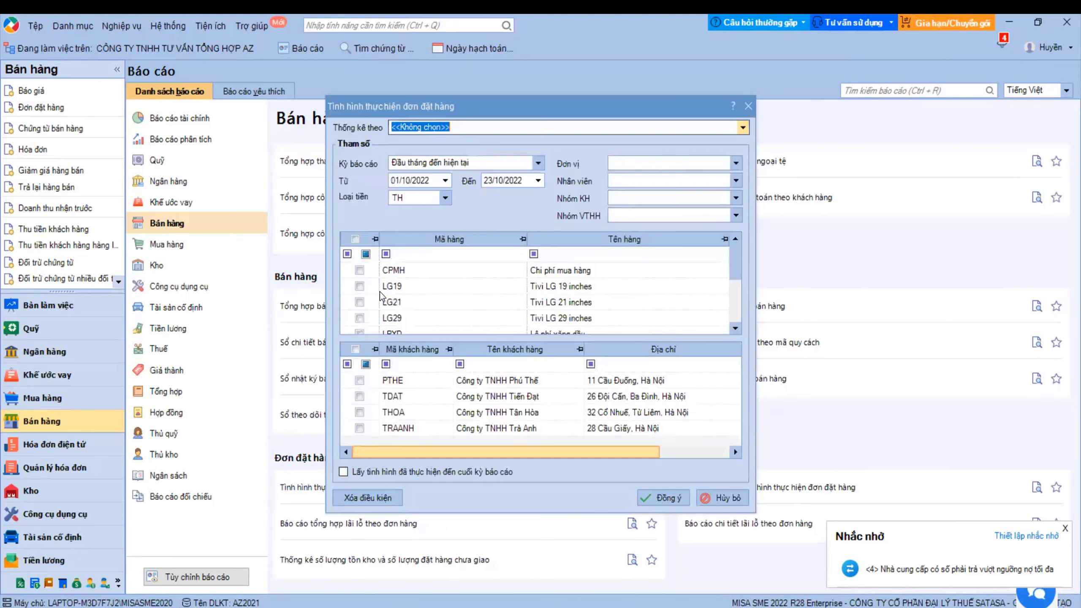
pyautogui.click(355, 349)
pyautogui.click(667, 498)
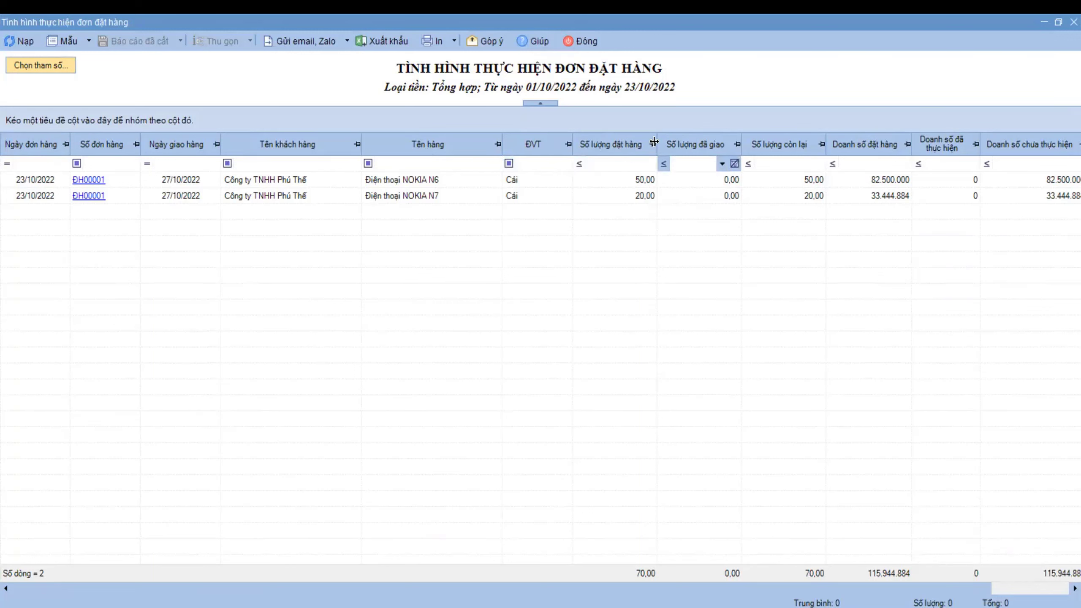
pyautogui.click(587, 42)
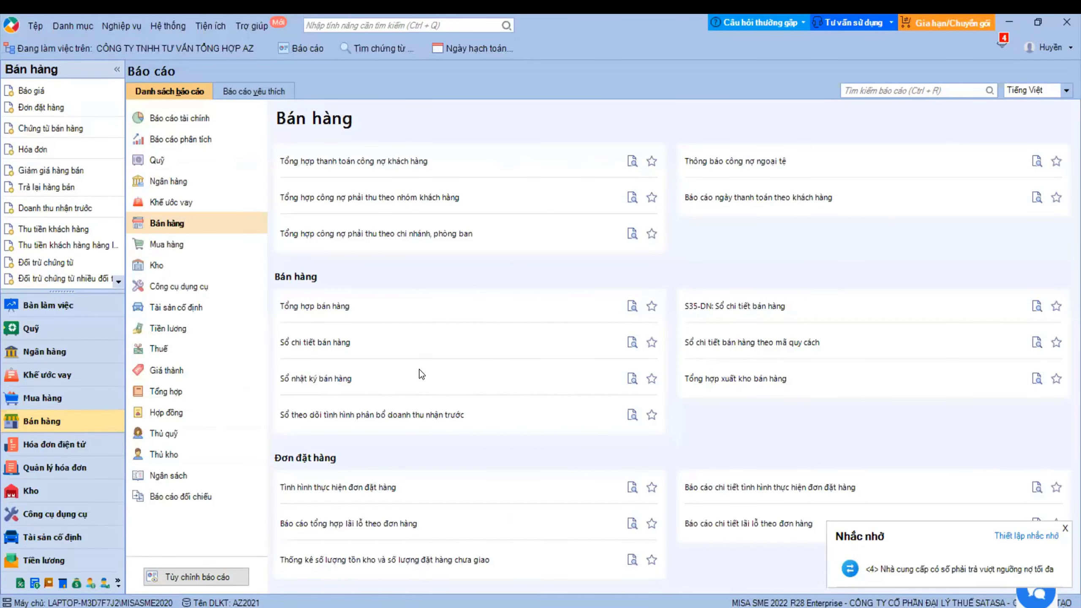
pyautogui.scroll(3, 559, 371)
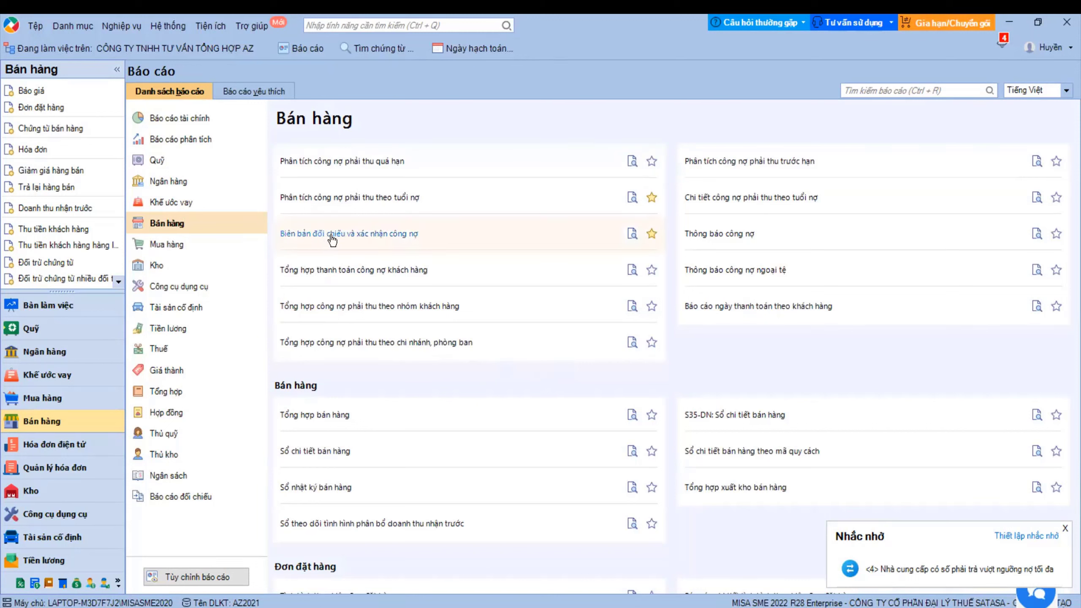
pyautogui.click(380, 203)
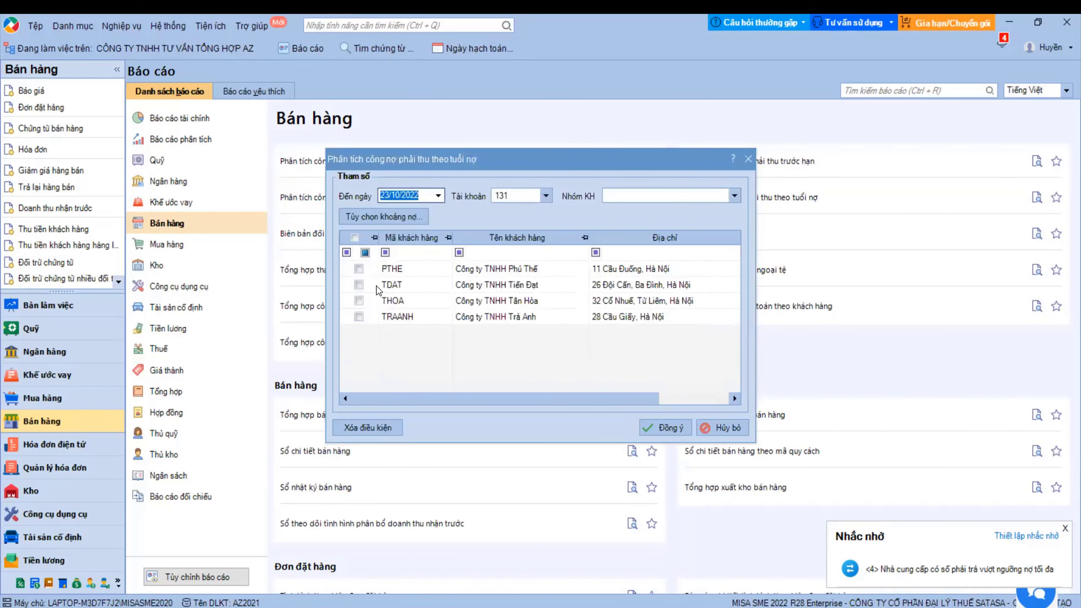
pyautogui.click(353, 238)
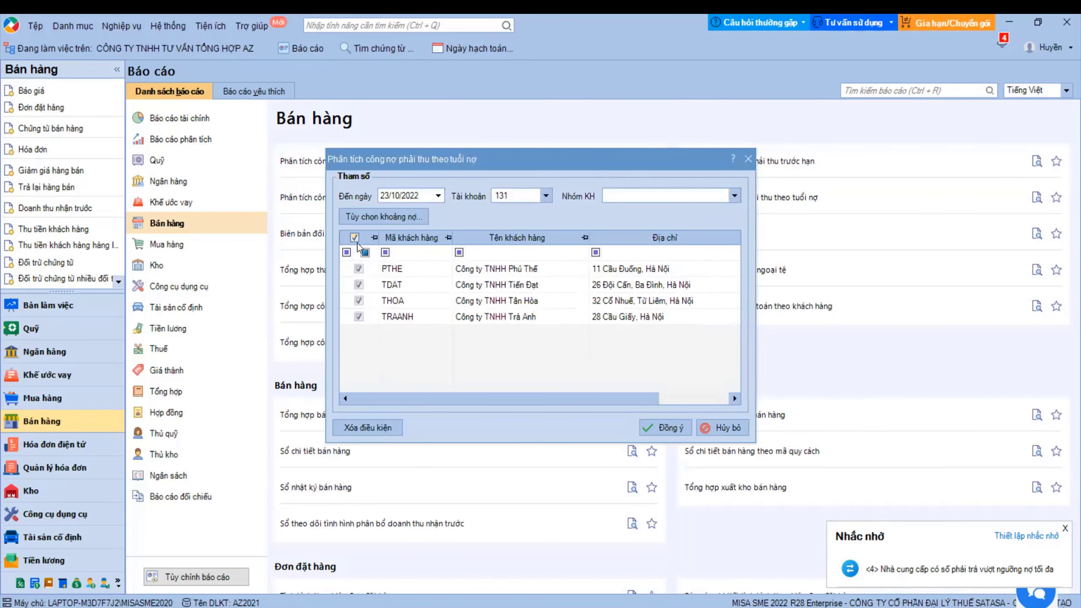
pyautogui.click(659, 422)
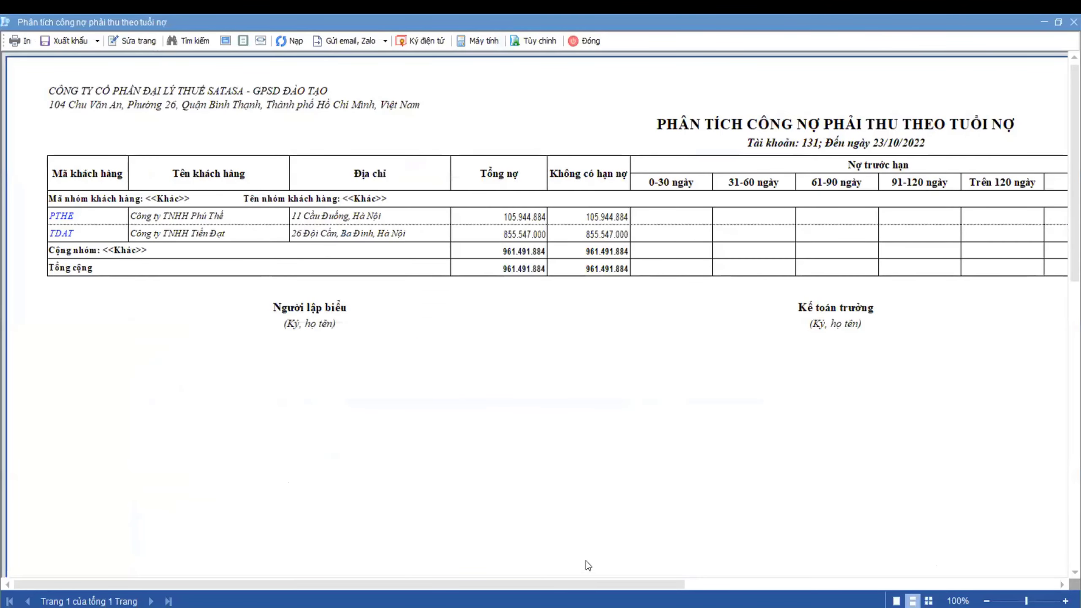
pyautogui.moveTo(568, 589)
pyautogui.mouseDown()
pyautogui.moveTo(940, 598)
pyautogui.moveTo(550, 559)
pyautogui.mouseUp()
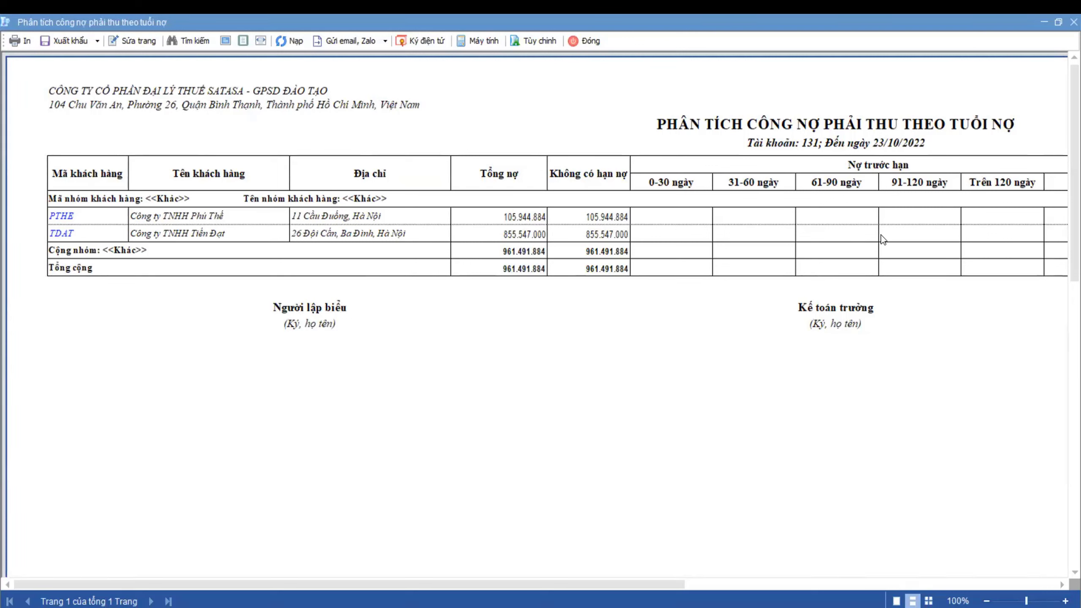
pyautogui.click(590, 47)
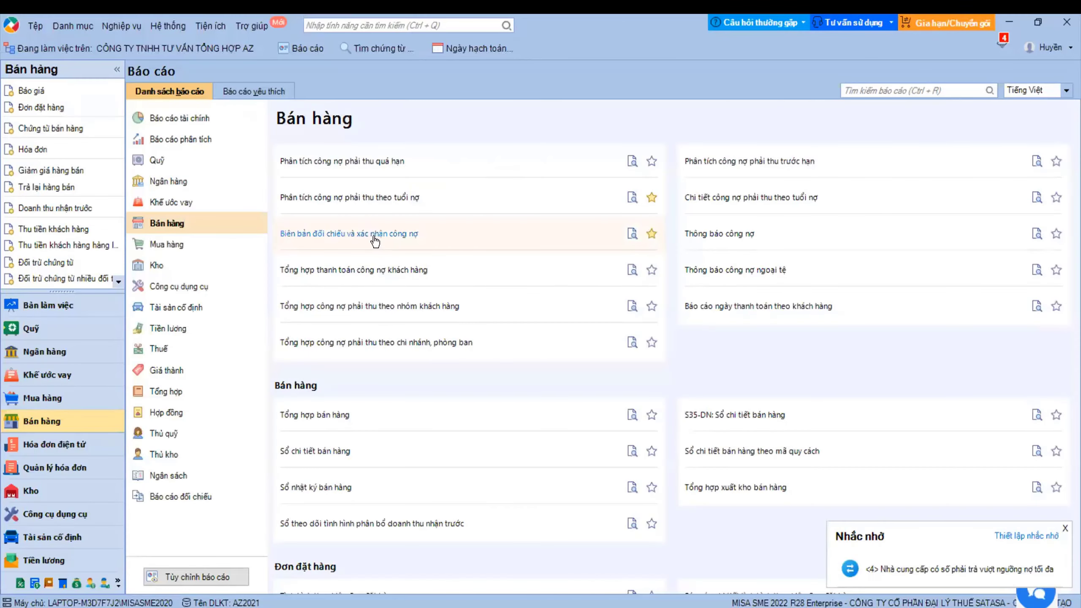
pyautogui.scroll(3, 521, 267)
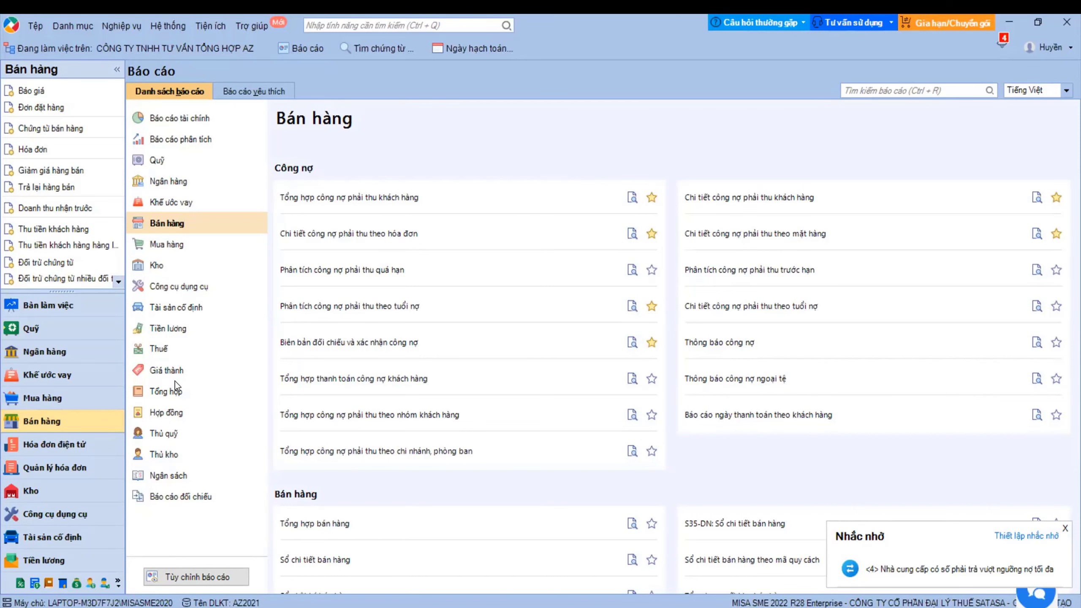
pyautogui.click(85, 421)
# - Start a new purchase discount voucher based on supplier HHA's purchase voucher NK00001
pyautogui.click(47, 375)
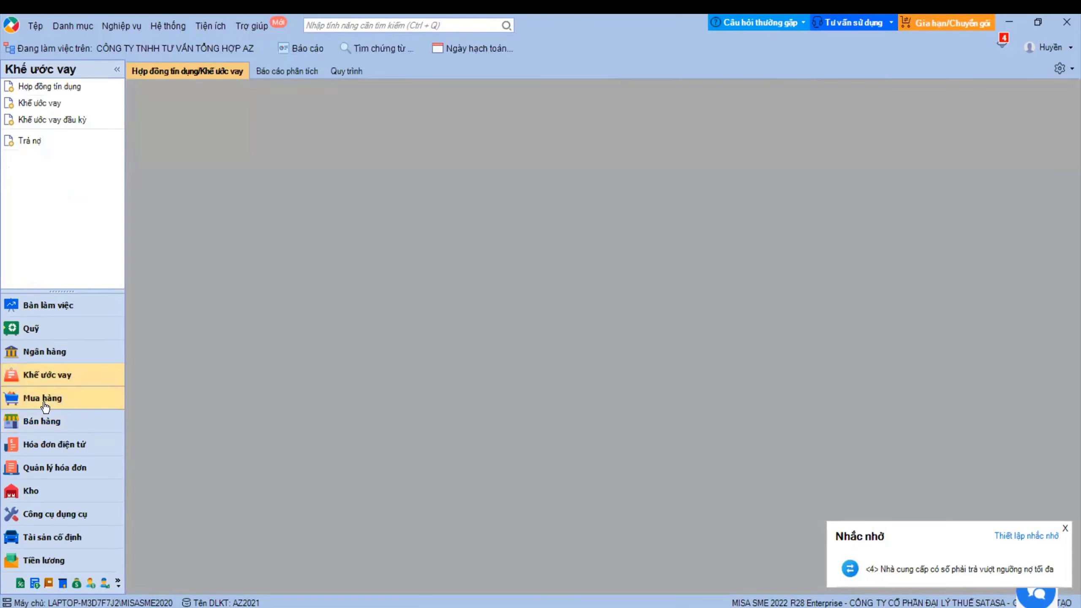
pyautogui.click(45, 404)
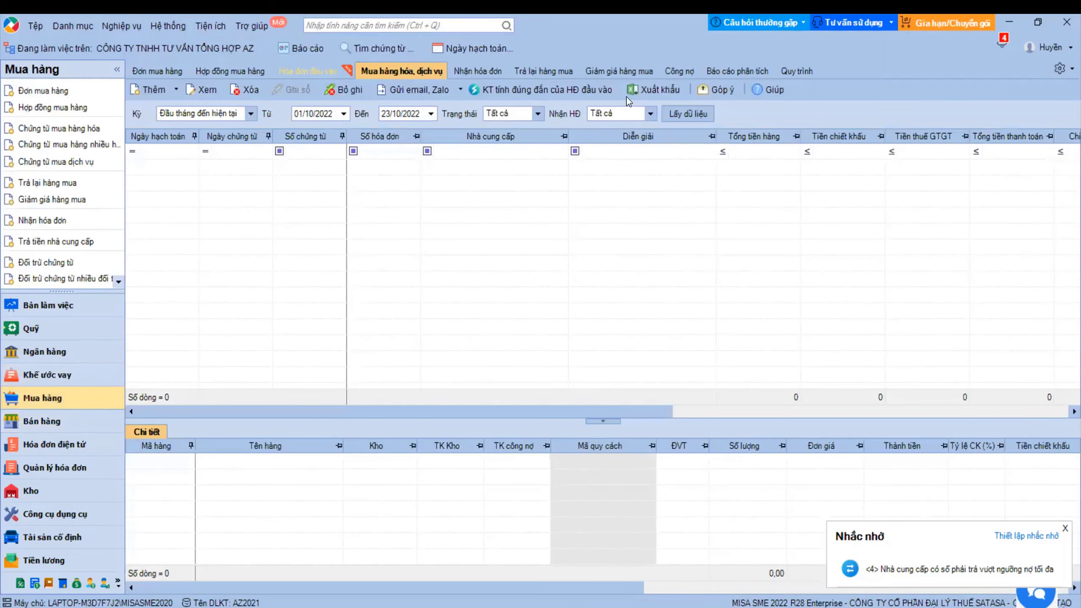
pyautogui.click(628, 78)
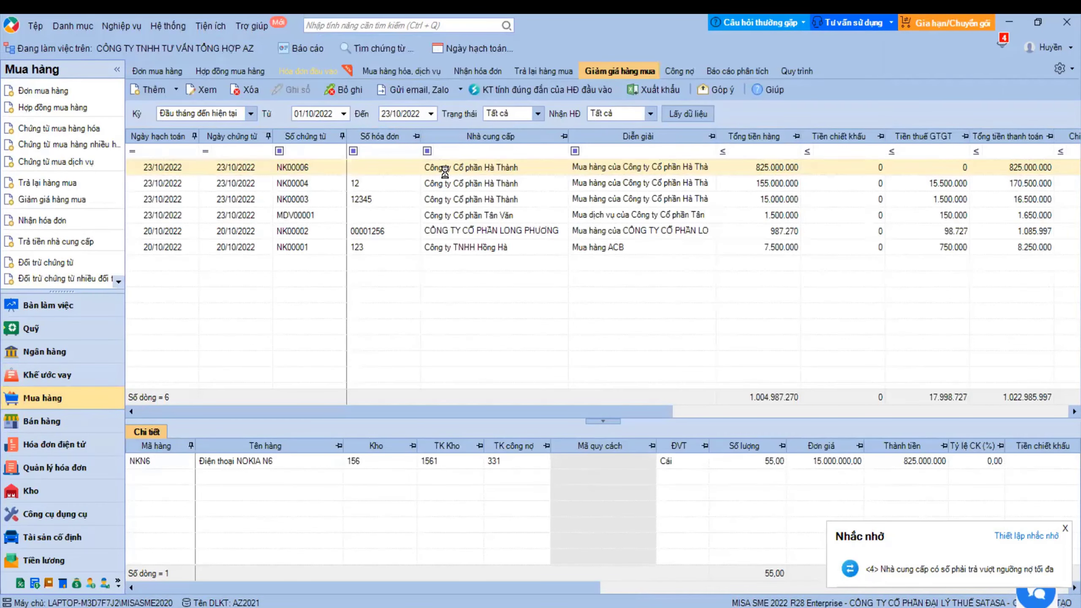
pyautogui.click(145, 89)
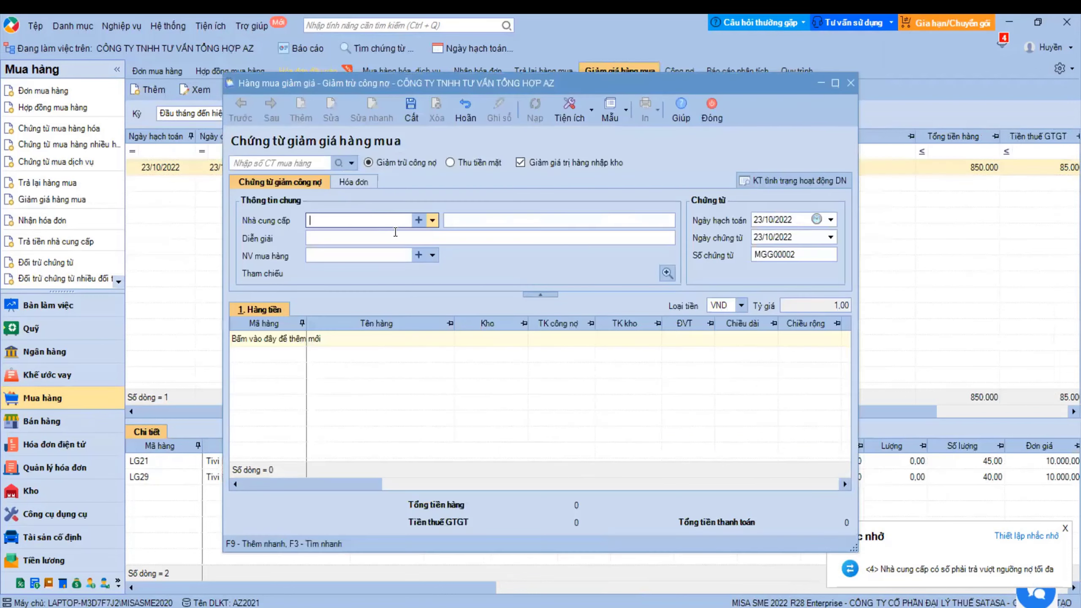
pyautogui.click(338, 163)
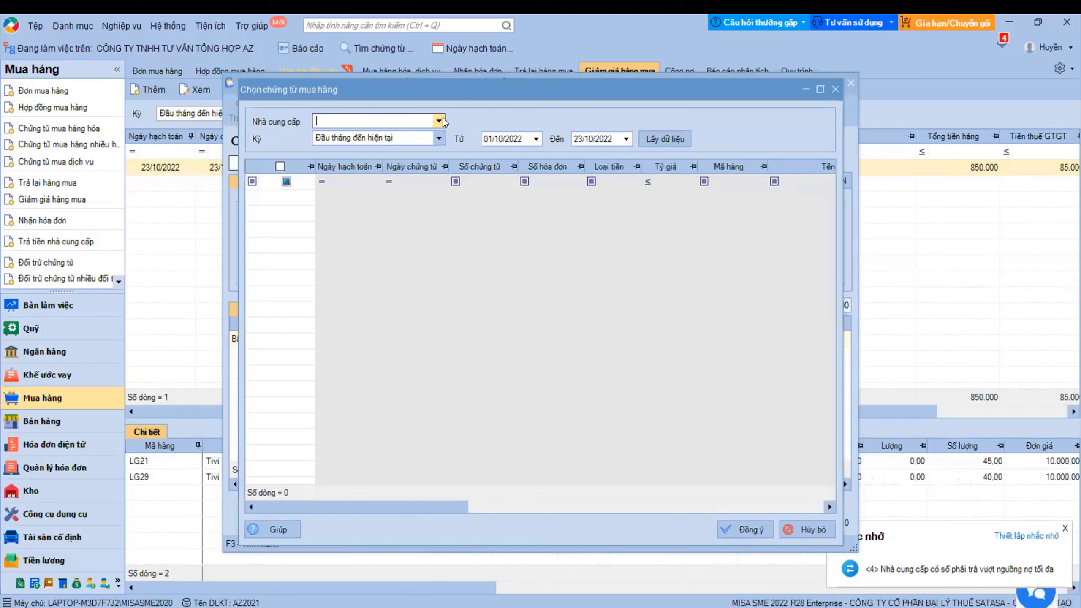
pyautogui.click(443, 117)
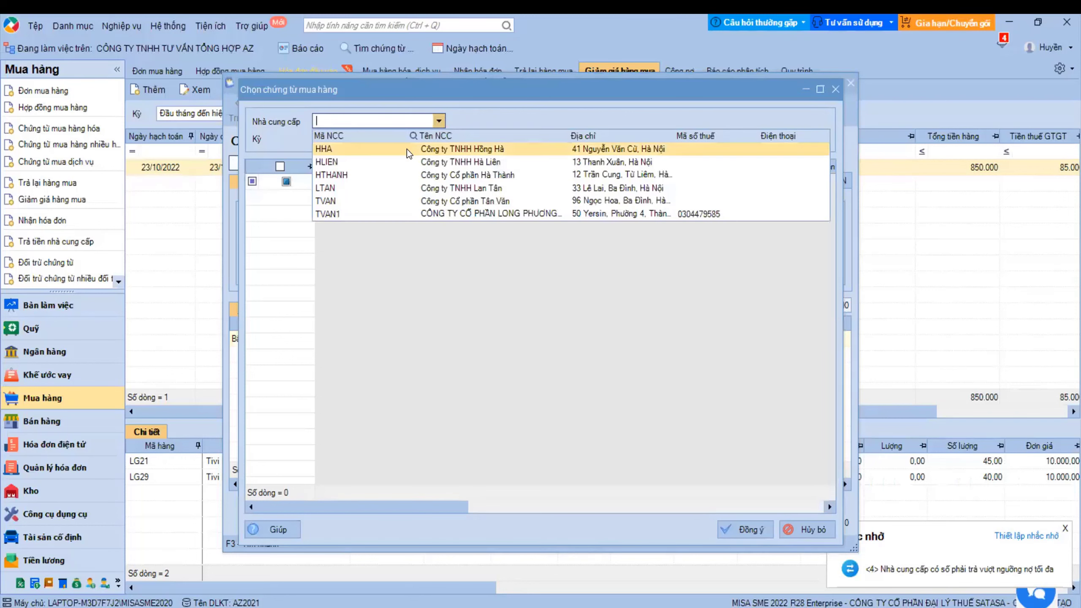
pyautogui.click(407, 149)
pyautogui.click(673, 144)
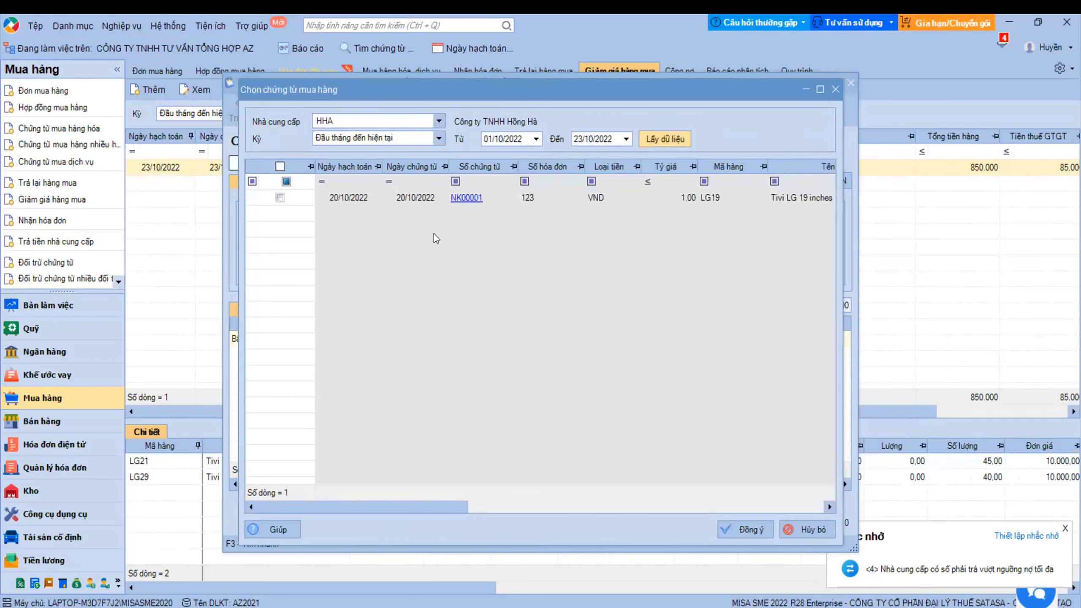
pyautogui.click(279, 197)
pyautogui.click(734, 534)
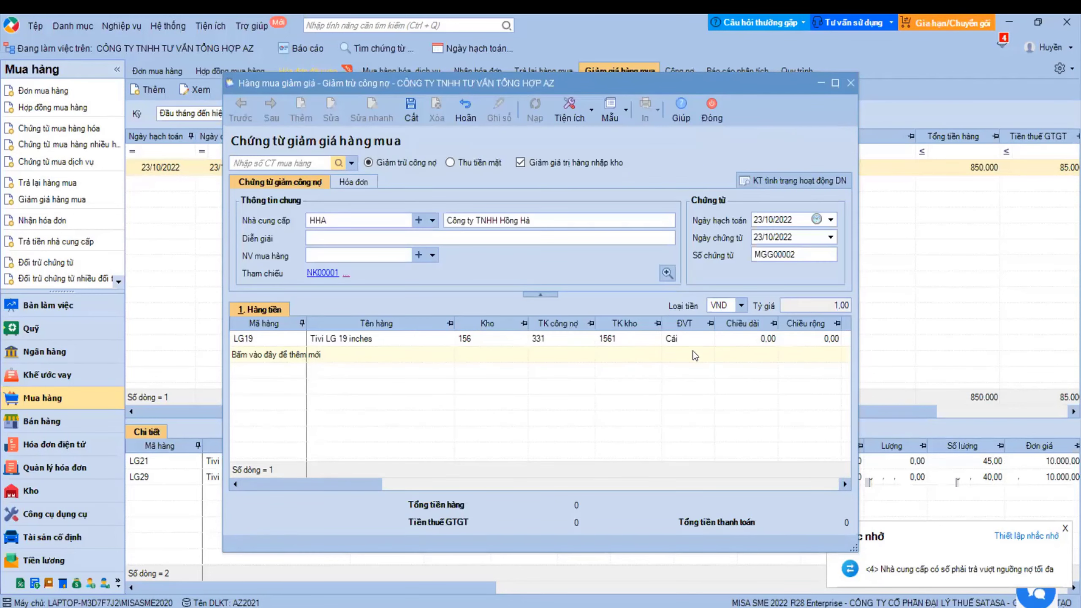
# - Set the LG19 line's unit price to 10.000
pyautogui.moveTo(373, 486); pyautogui.dragTo(523, 486)
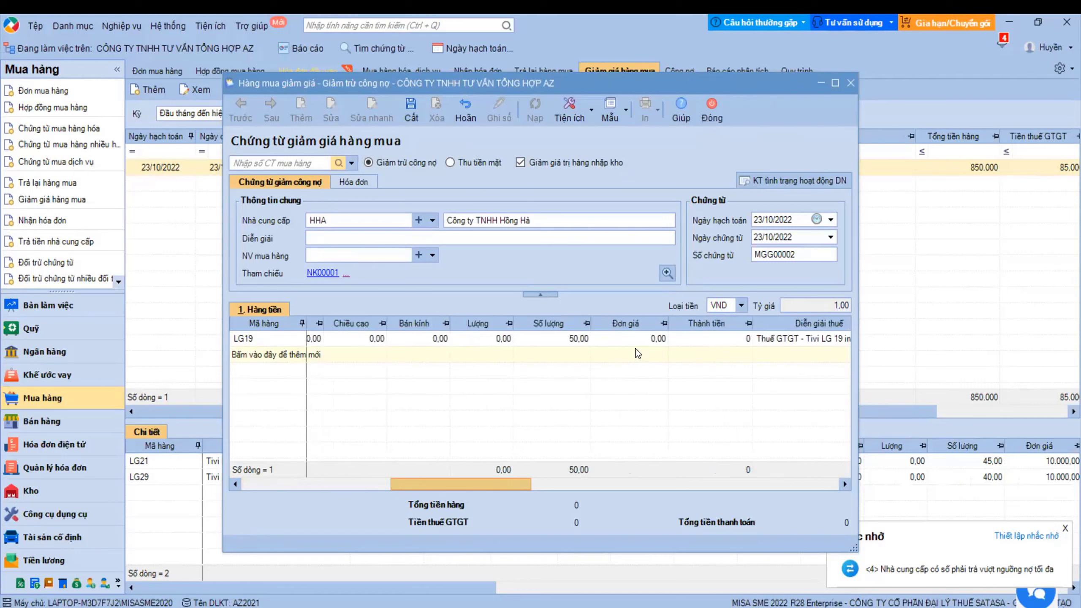
pyautogui.click(643, 339)
pyautogui.write('10000')
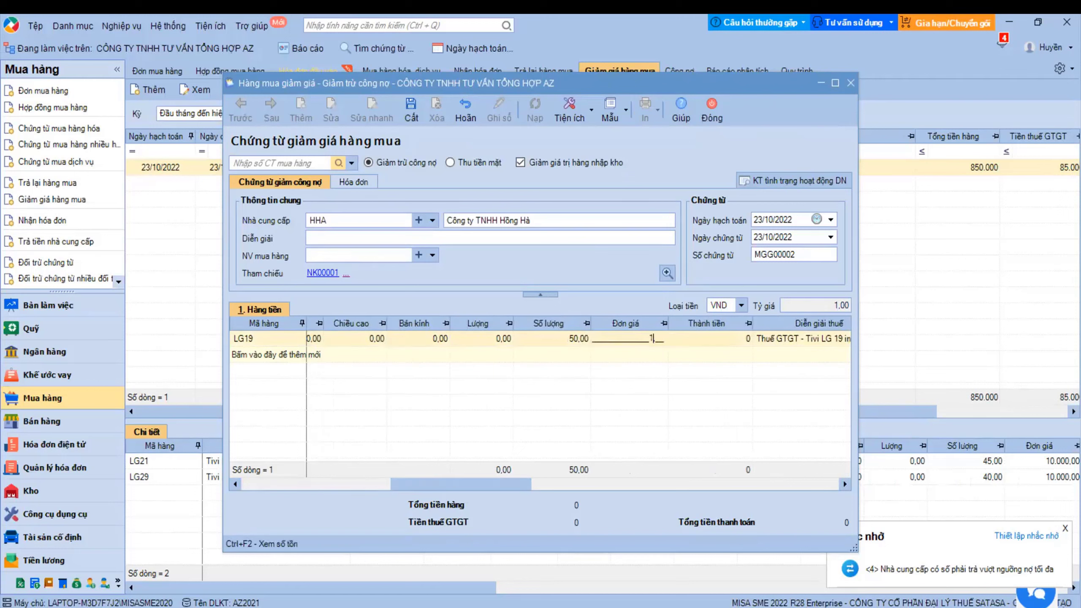
pyautogui.press('Tab')
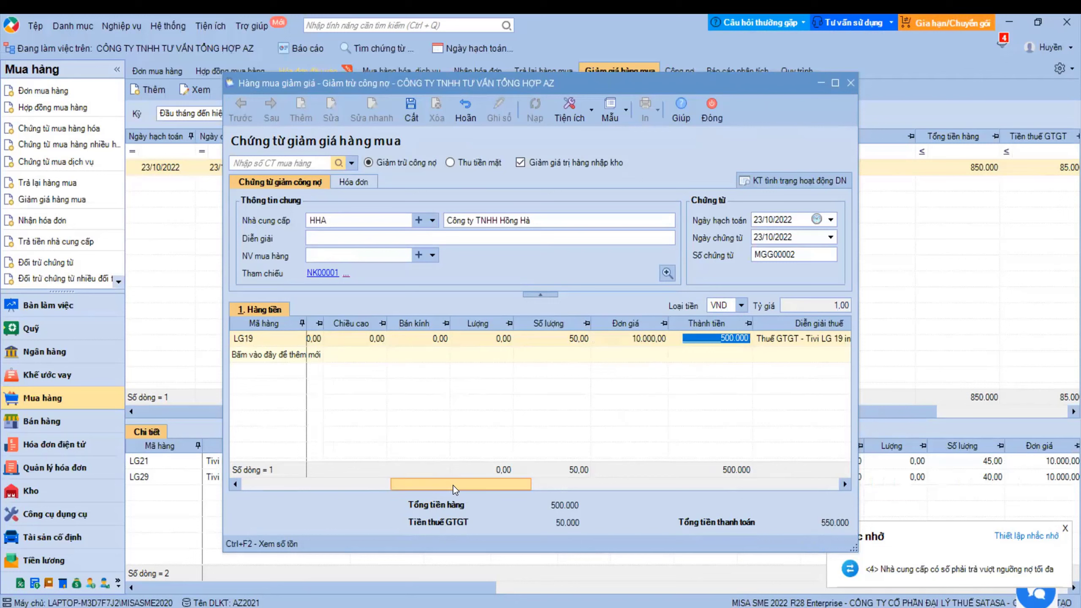
pyautogui.moveTo(453, 485); pyautogui.dragTo(286, 457)
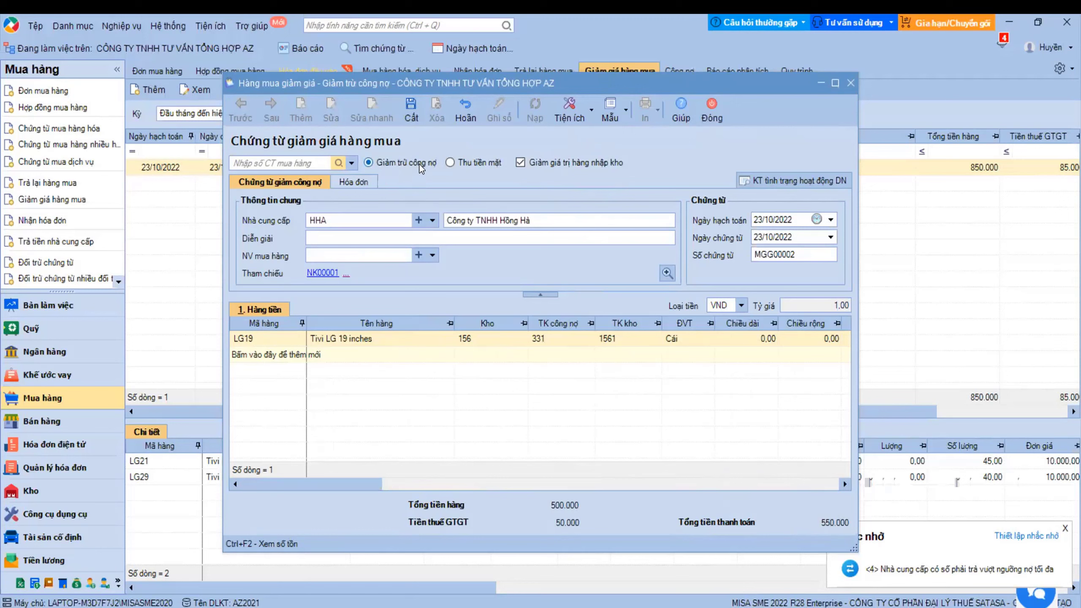
# - Switch the discount voucher to a cash refund receipt, then close it without saving
pyautogui.click(455, 163)
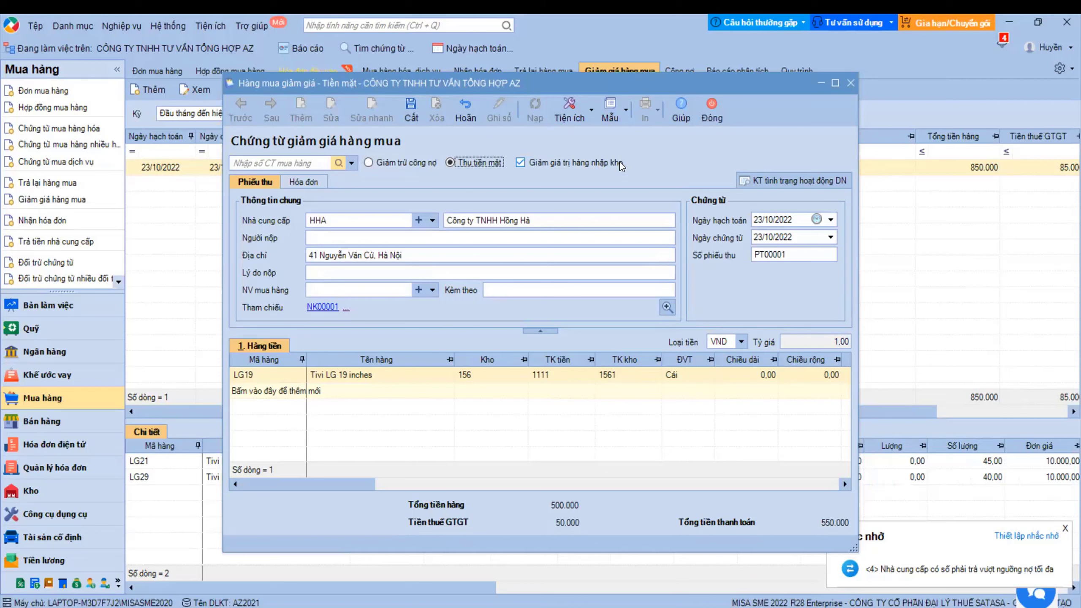
pyautogui.click(721, 110)
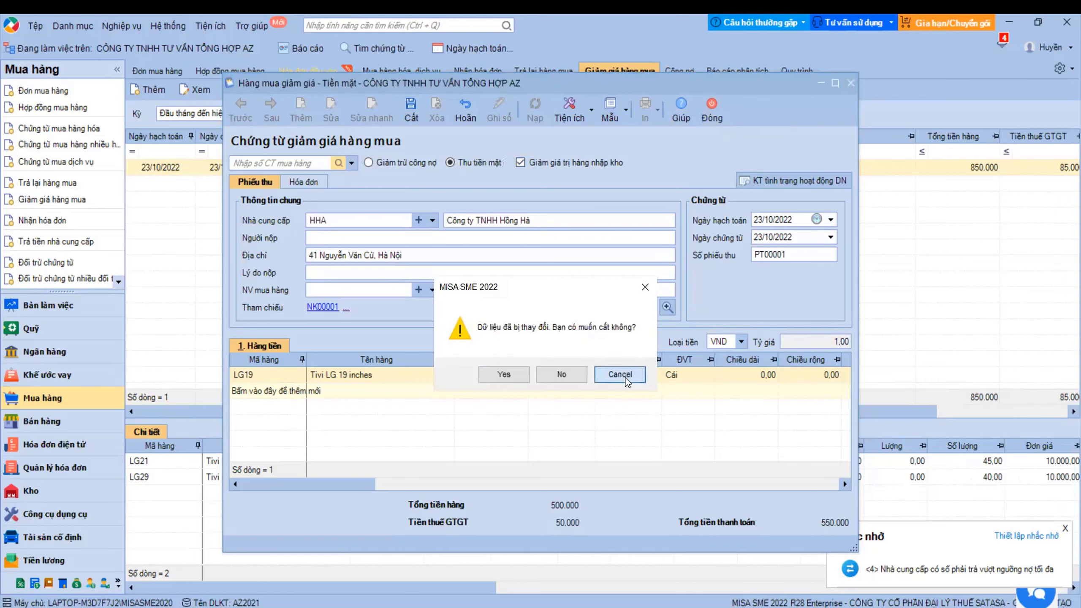
pyautogui.click(619, 374)
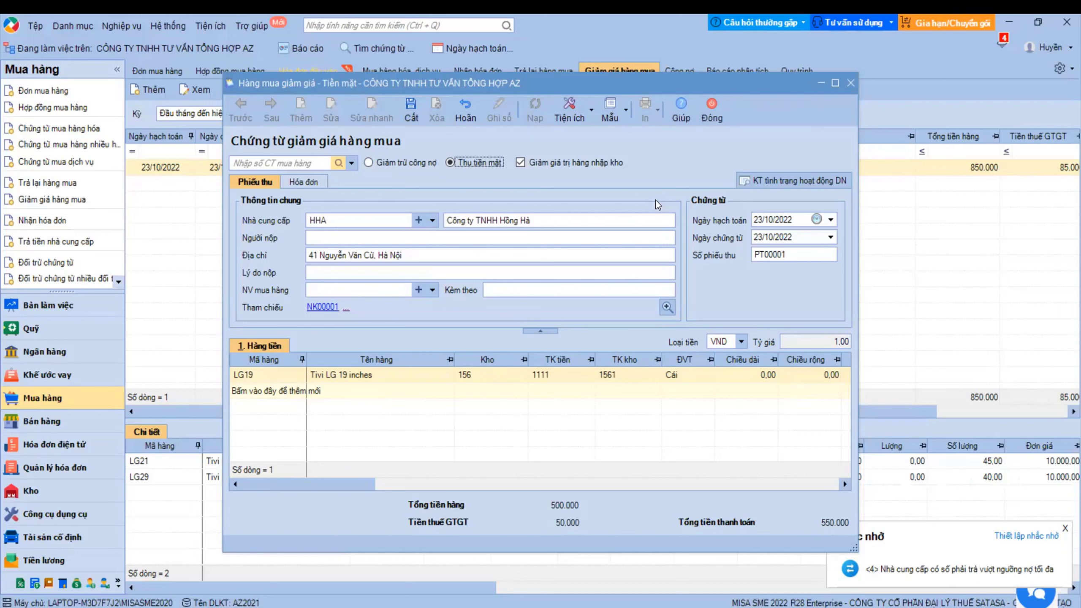
pyautogui.click(707, 120)
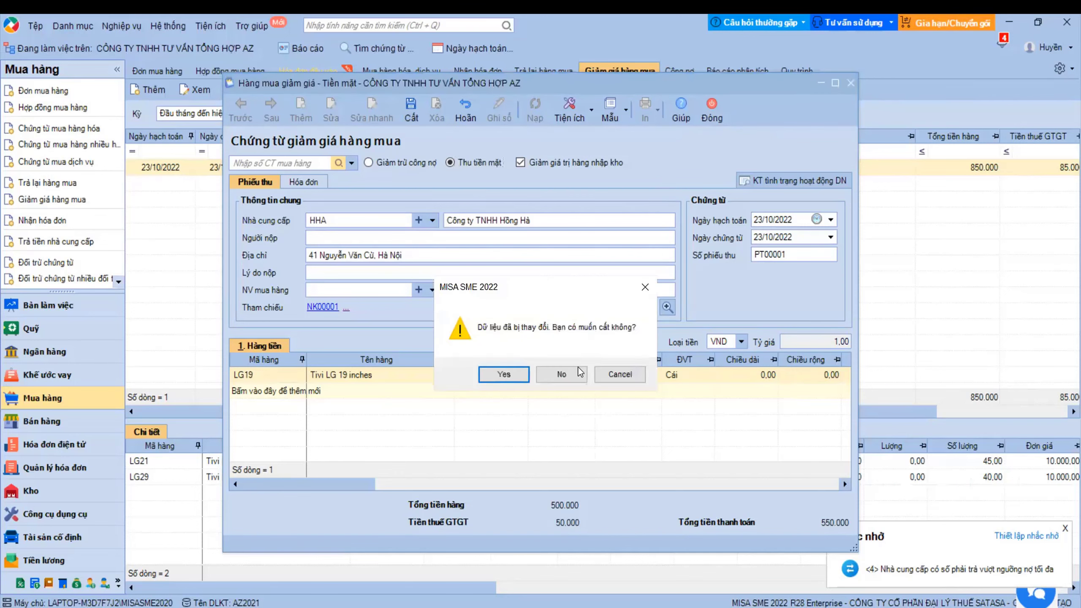
pyautogui.click(579, 371)
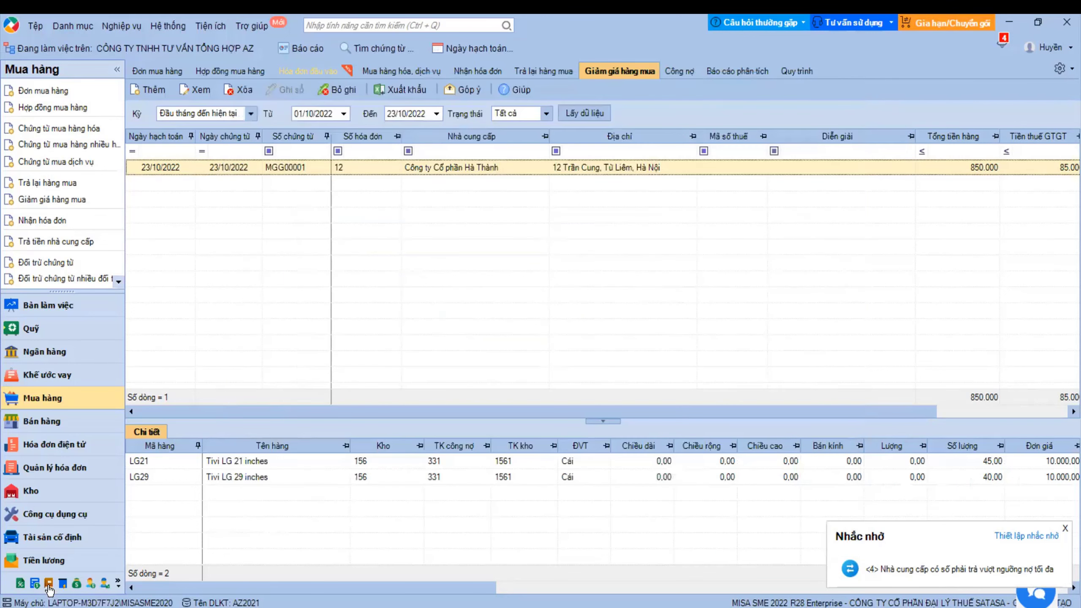
# - Create a new other-transaction voucher described 'Chiết khấu 15 triệu đồng do chạy đủ số lượng 1000 màn hình LG'
pyautogui.click(45, 589)
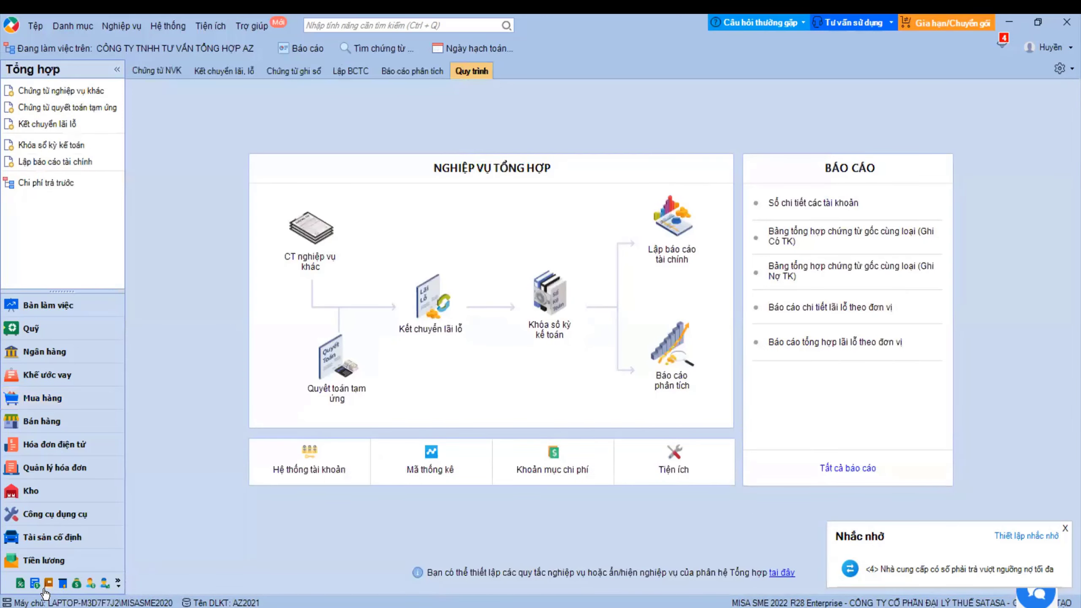
pyautogui.click(134, 72)
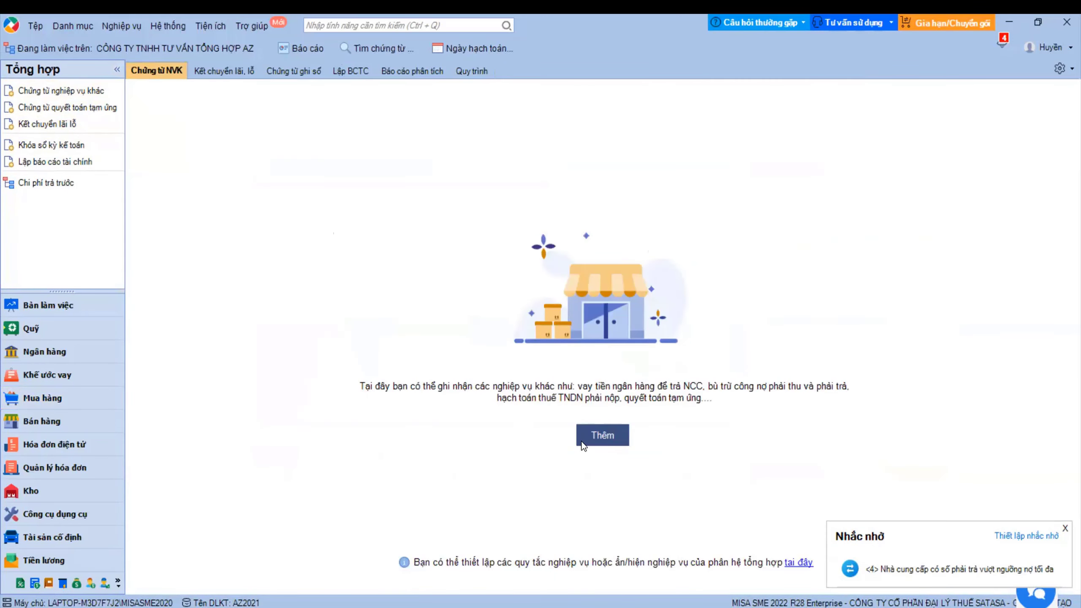
pyautogui.click(593, 436)
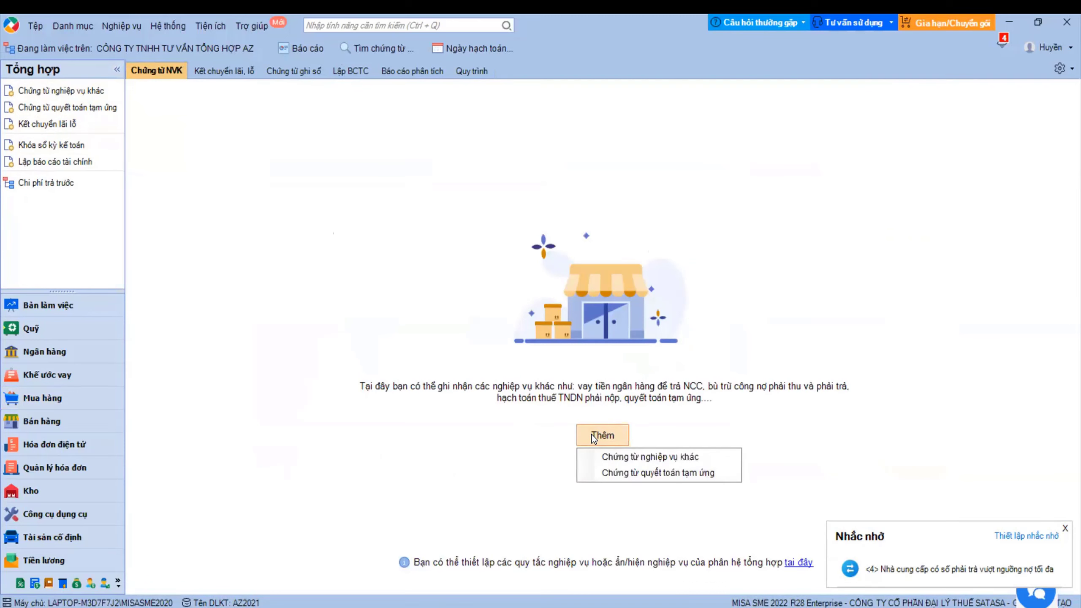
pyautogui.click(612, 457)
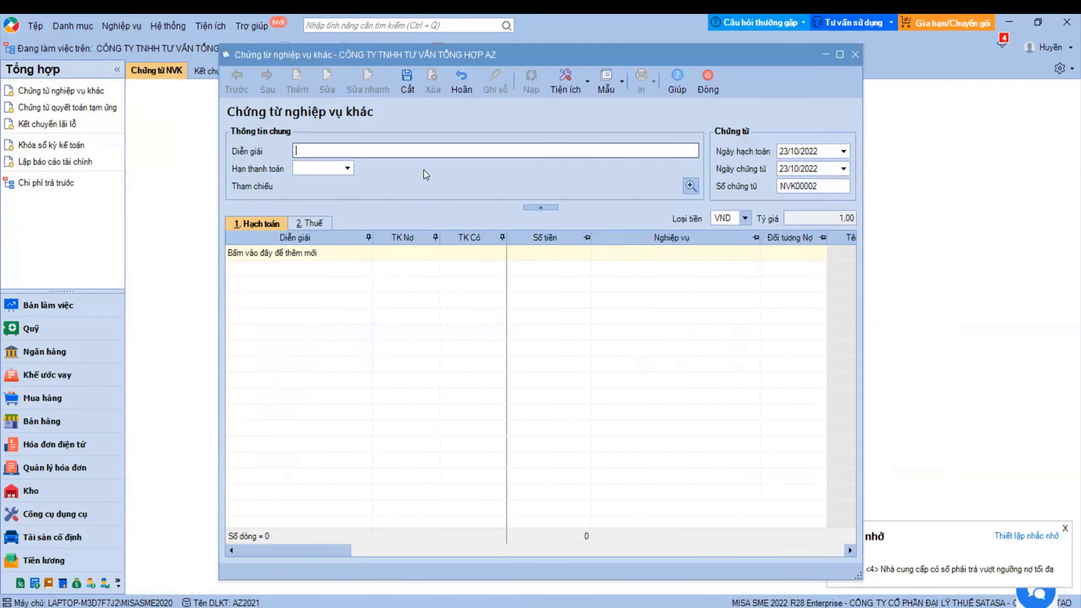
pyautogui.write('Chiết khấu 15 triệu đồng do chạy đủ số lượng 1000 màn hình ')
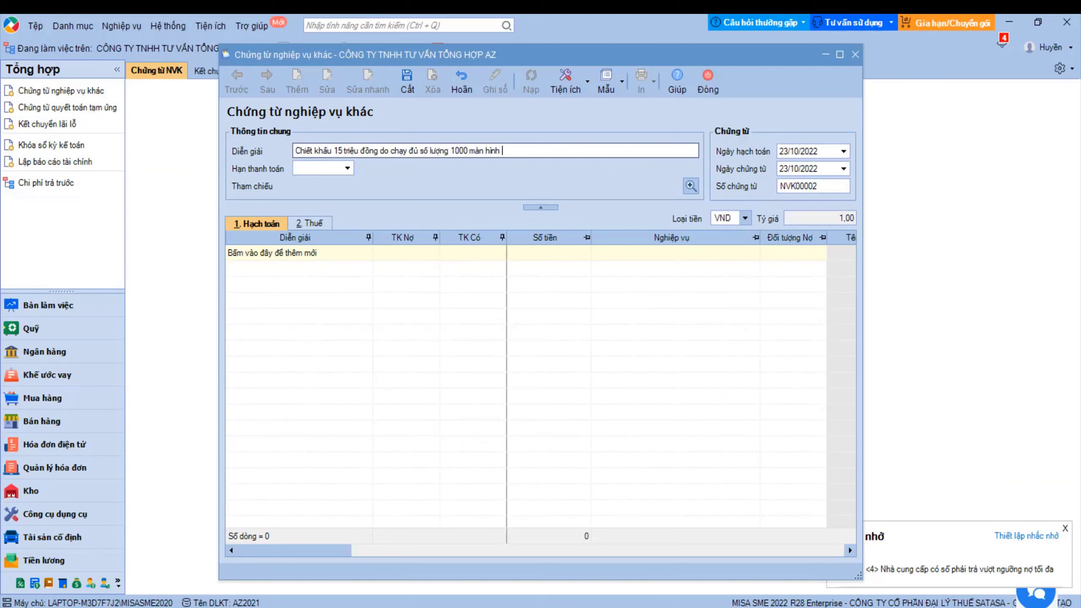
pyautogui.write('LG')
pyautogui.click(799, 153)
pyautogui.click(786, 171)
pyautogui.click(813, 186)
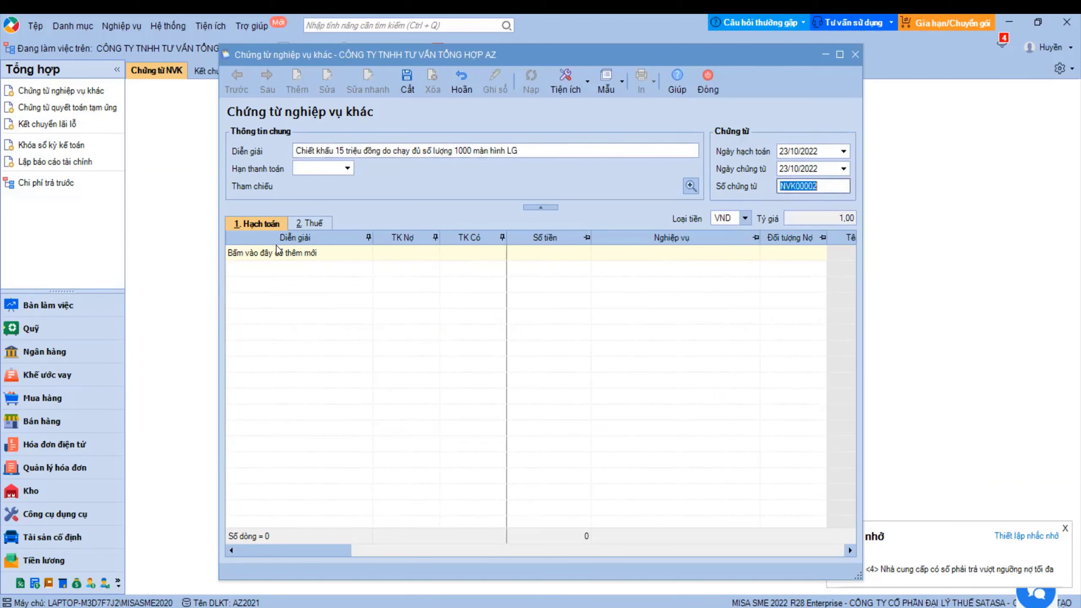
# - Add a 331/632 line for 20.000.000 with HHA as the debit counterparty
pyautogui.click(277, 251)
pyautogui.click(403, 254)
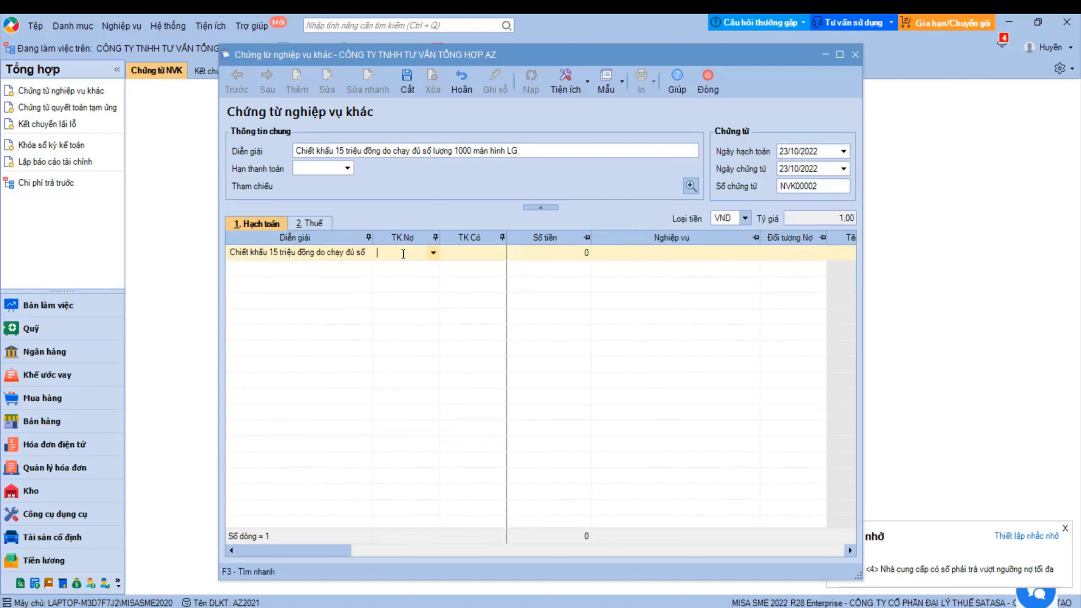
pyautogui.write('331')
pyautogui.press('Tab')
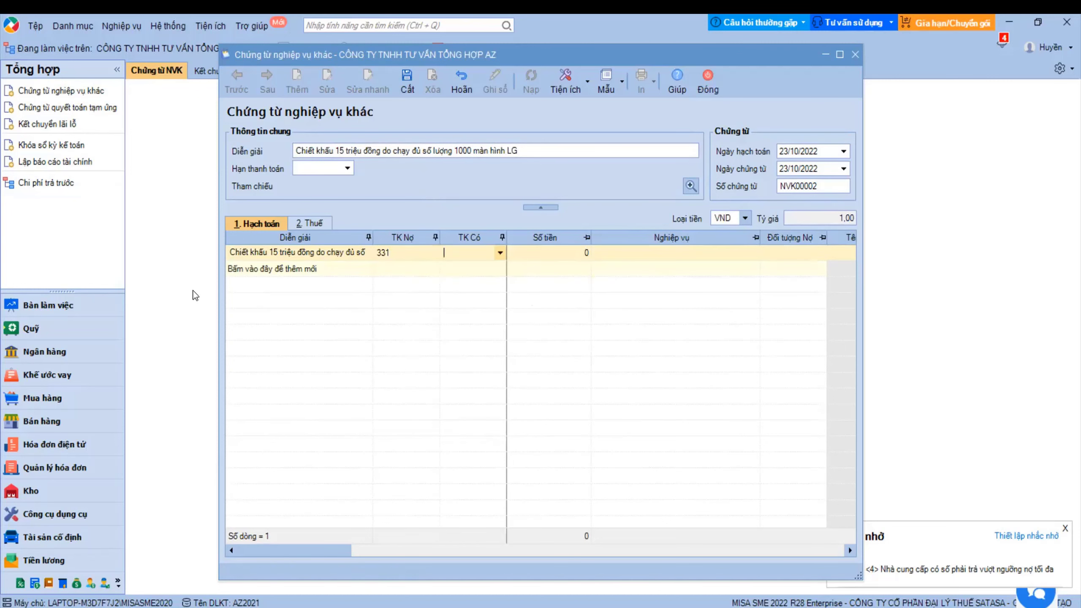
pyautogui.write('632')
pyautogui.press('Tab')
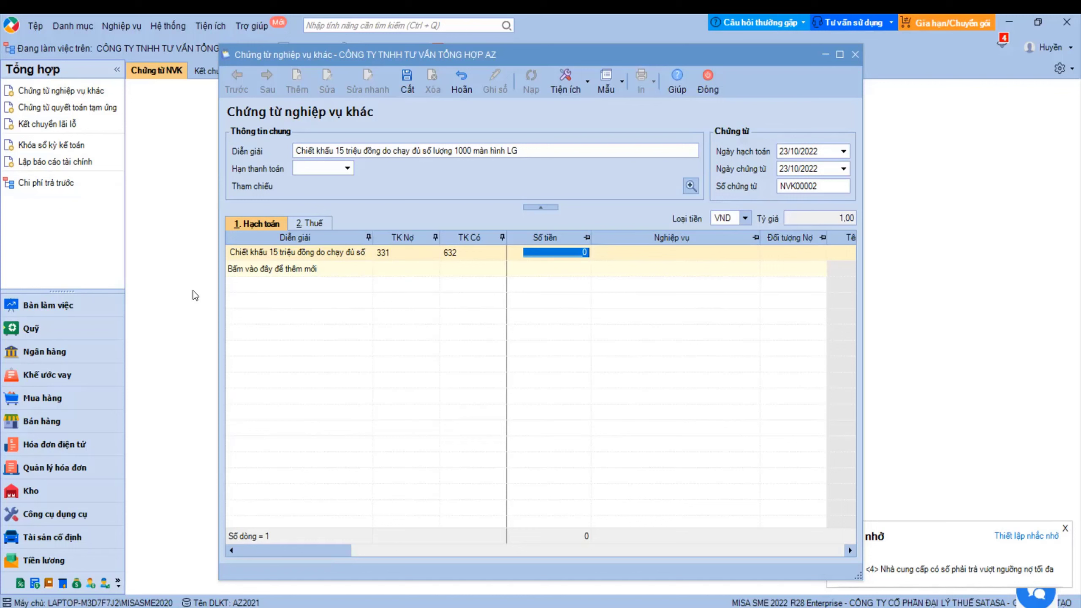
pyautogui.write('20000000')
pyautogui.press('Tab')
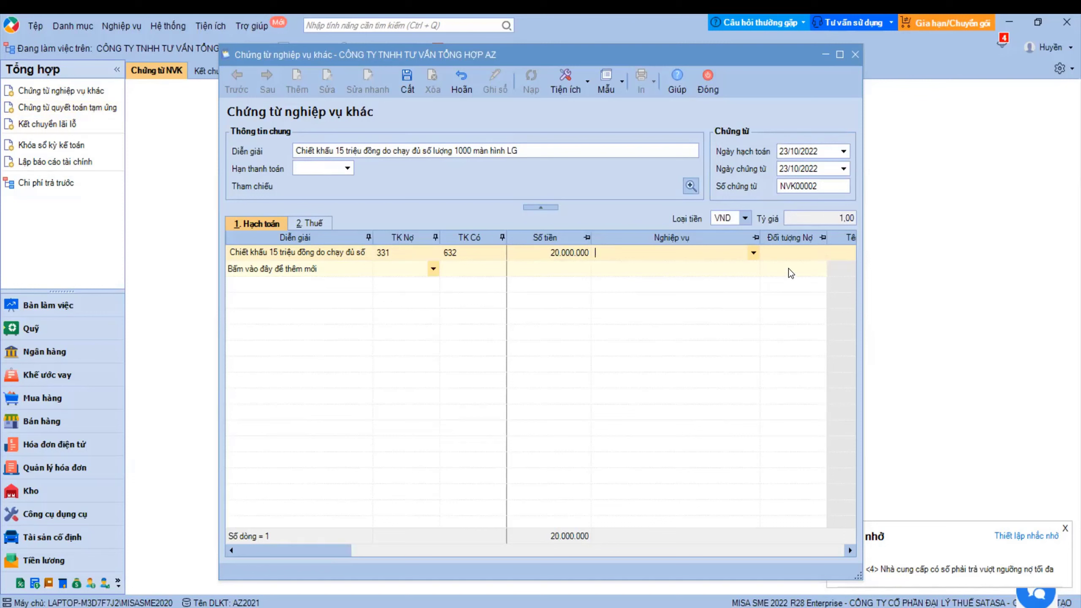
pyautogui.click(800, 252)
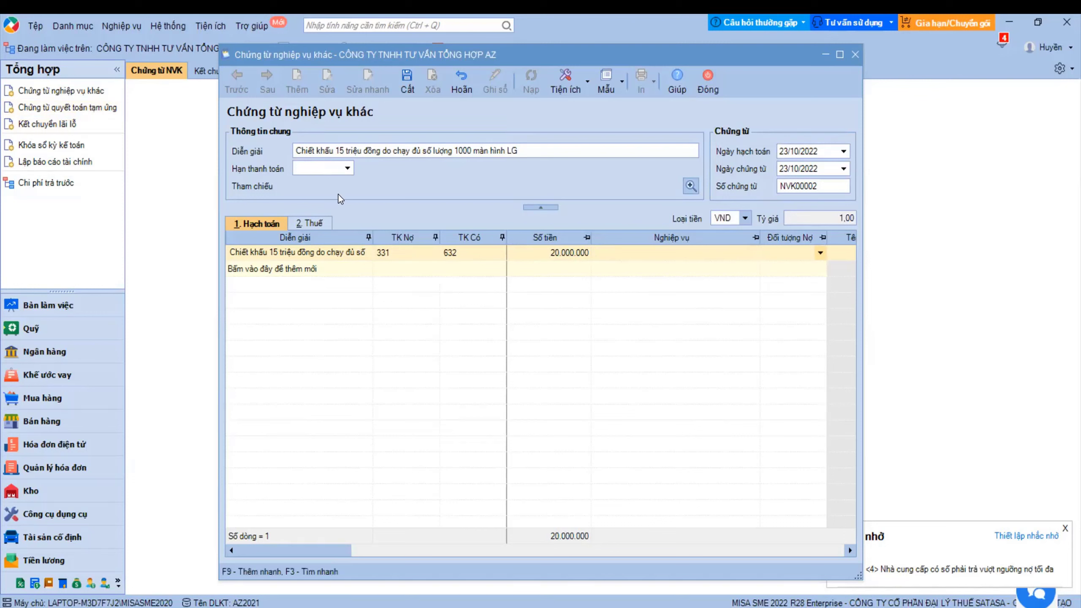
pyautogui.click(820, 252)
pyautogui.click(772, 282)
# - Add a second line 'Thuế GTGT được khấu trừ' posting 2.000.000 to 331/1331
pyautogui.click(297, 270)
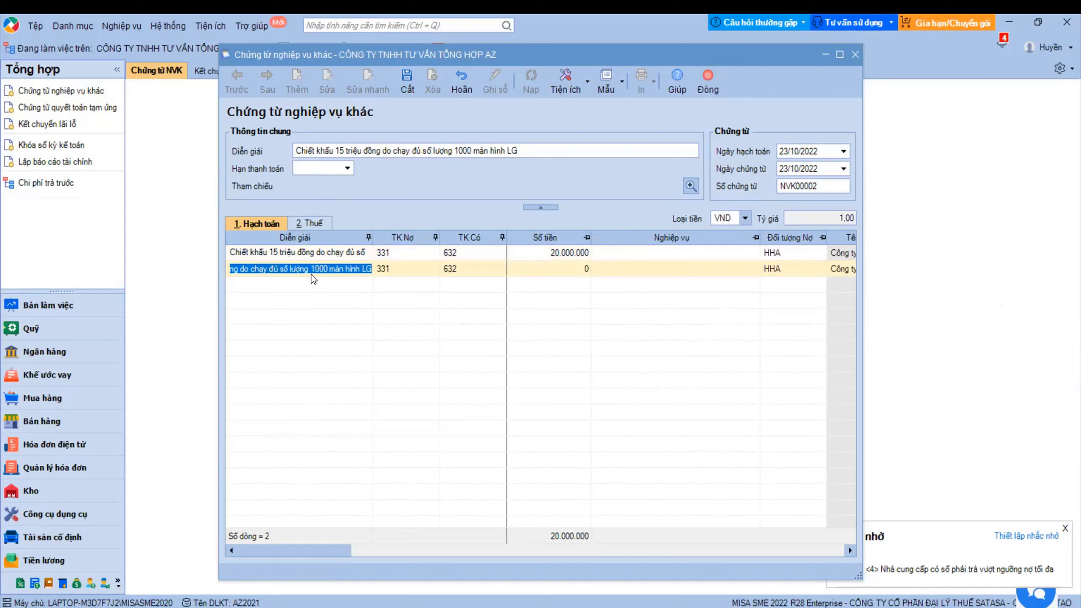
pyautogui.write('Thuế GTGT được khấu trừ')
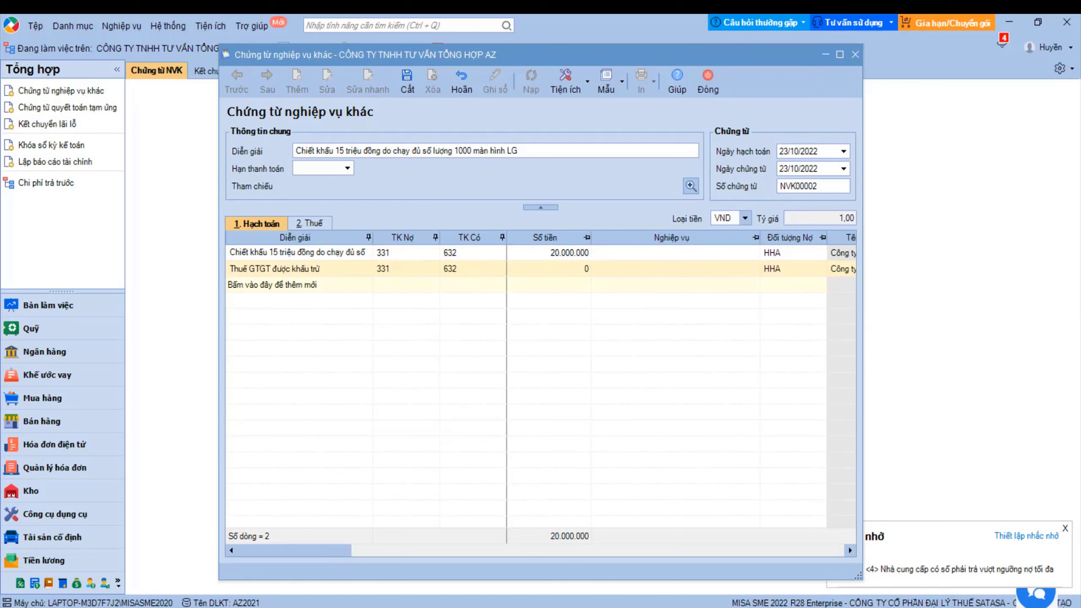
pyautogui.click(458, 269)
pyautogui.write('1331')
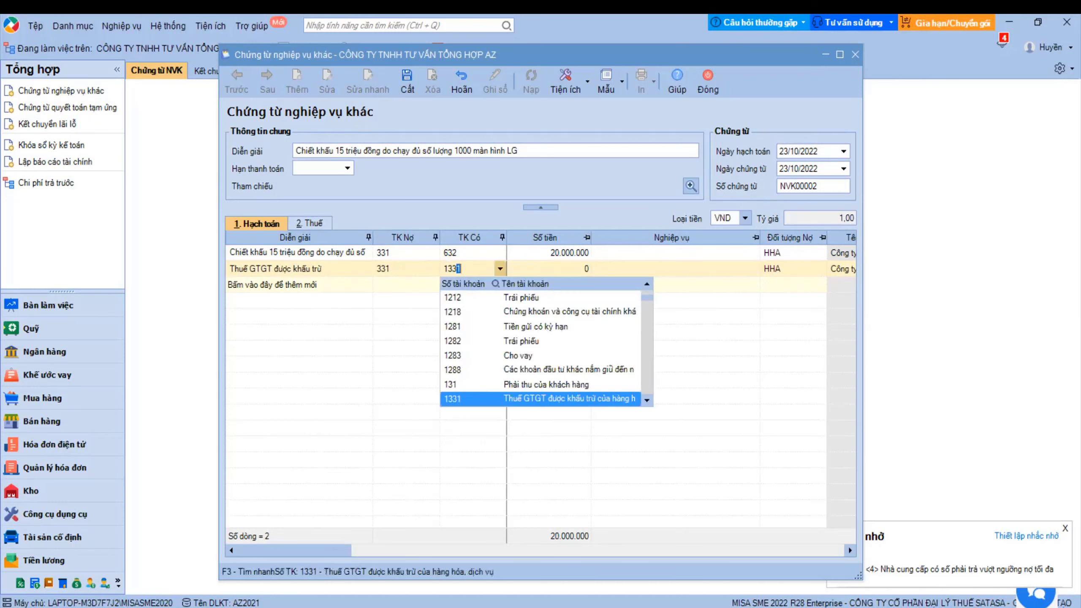
pyautogui.press('Tab')
pyautogui.write('2000000')
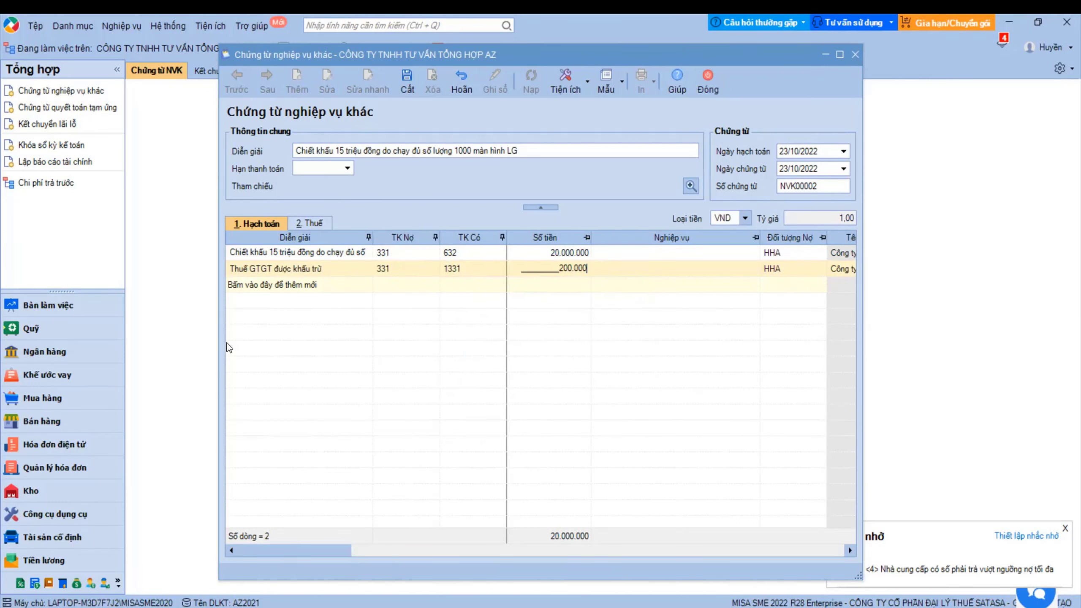
pyautogui.press('Tab')
pyautogui.click(403, 287)
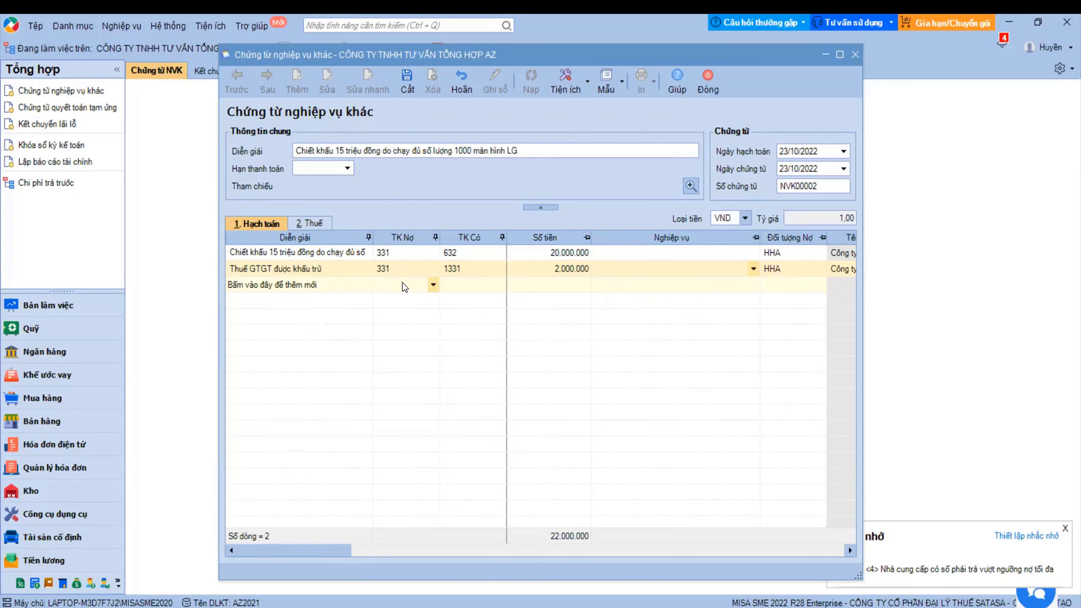
pyautogui.click(320, 223)
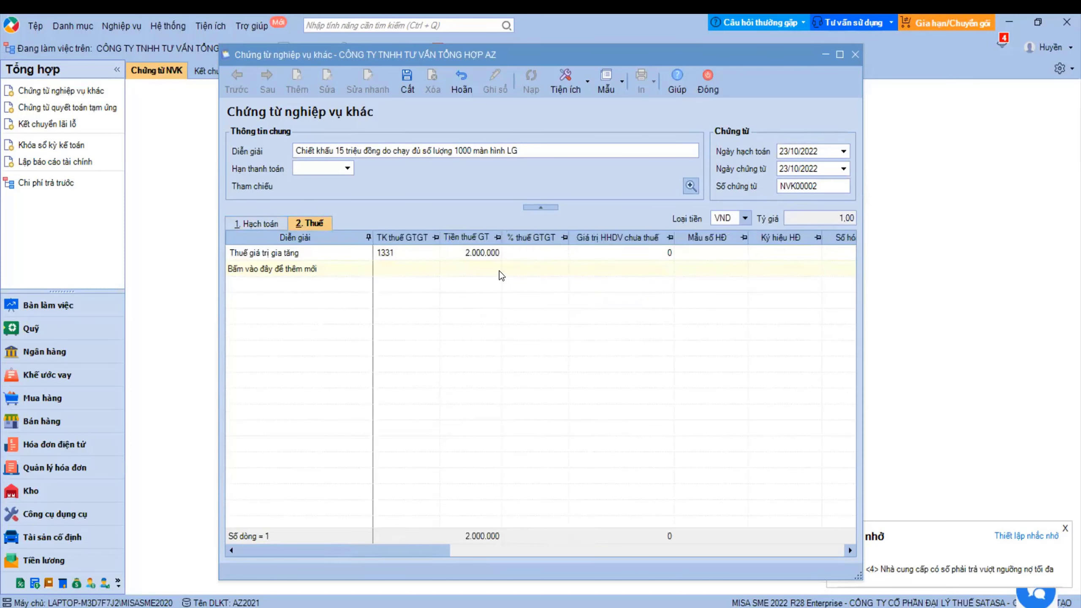
# - Set the tax line's VAT rate to 10% and its invoice number to 123456
pyautogui.click(482, 252)
pyautogui.click(537, 252)
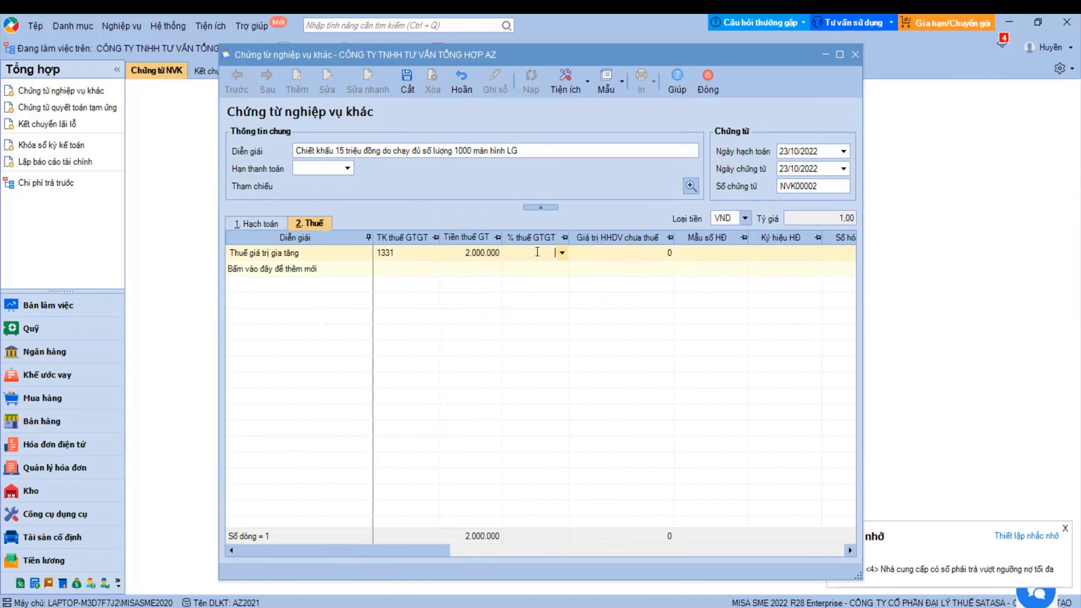
pyautogui.click(561, 252)
pyautogui.click(522, 307)
pyautogui.moveTo(408, 549); pyautogui.dragTo(476, 548)
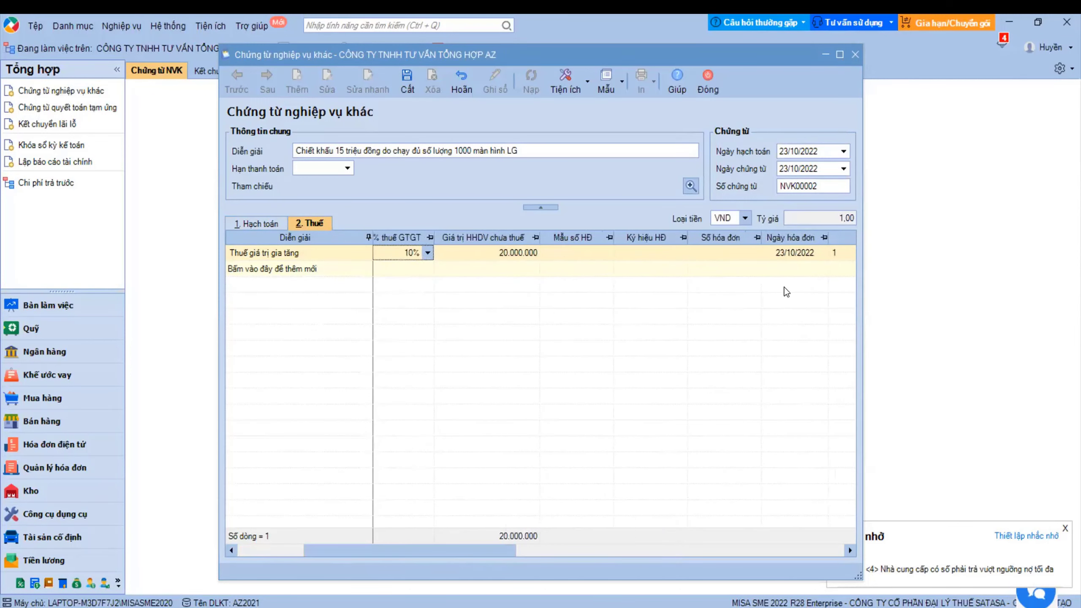
pyautogui.click(727, 255)
pyautogui.write('123456')
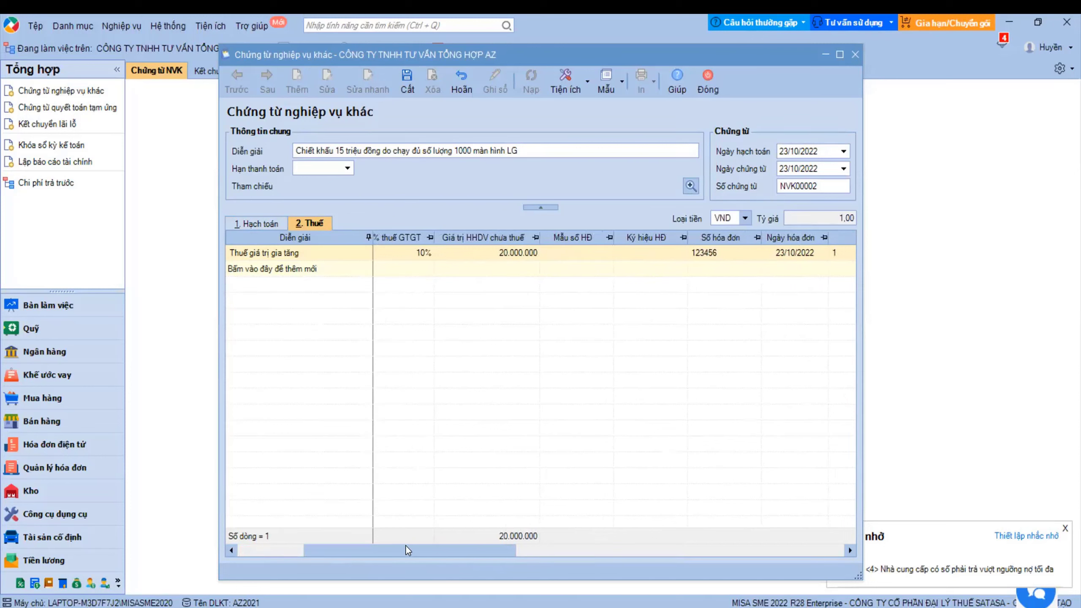
pyautogui.moveTo(405, 547); pyautogui.dragTo(522, 547)
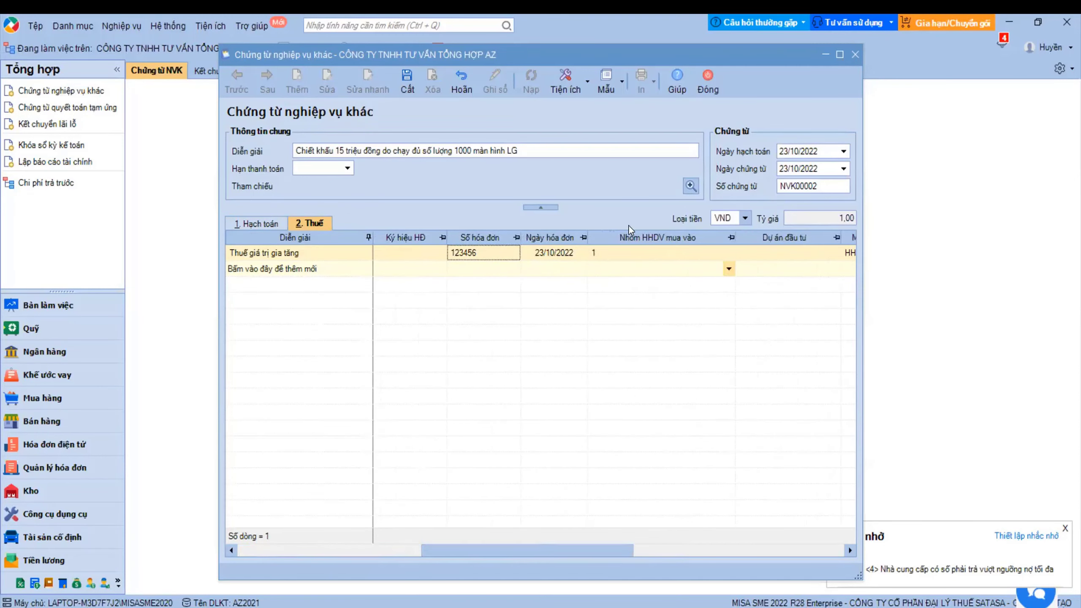
pyautogui.moveTo(528, 551); pyautogui.dragTo(288, 562)
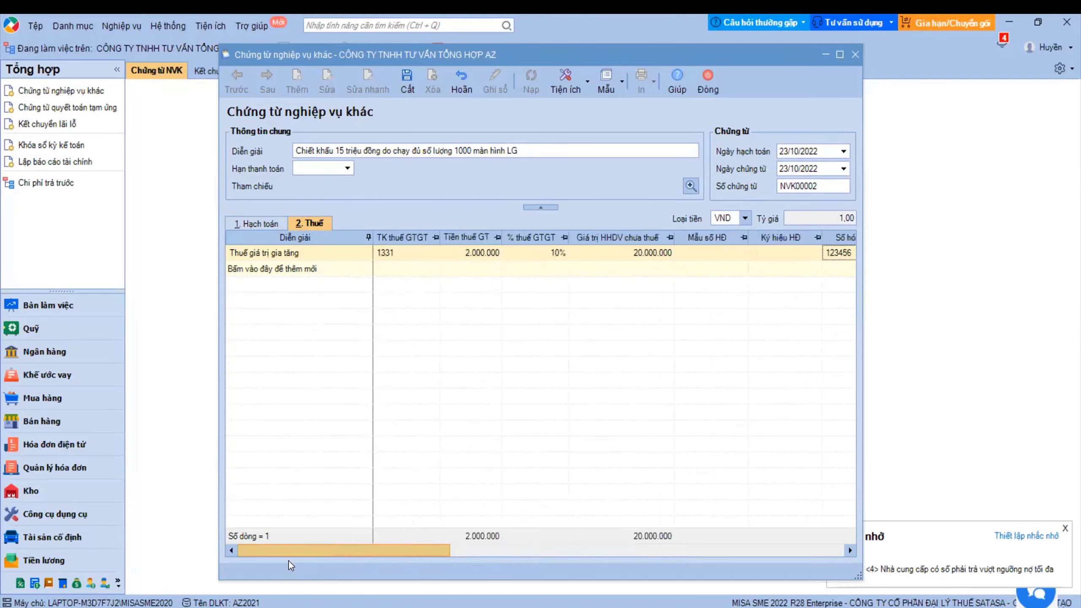
# - Review the accounting entries and VAT line, ending on the accounting entries
pyautogui.click(239, 223)
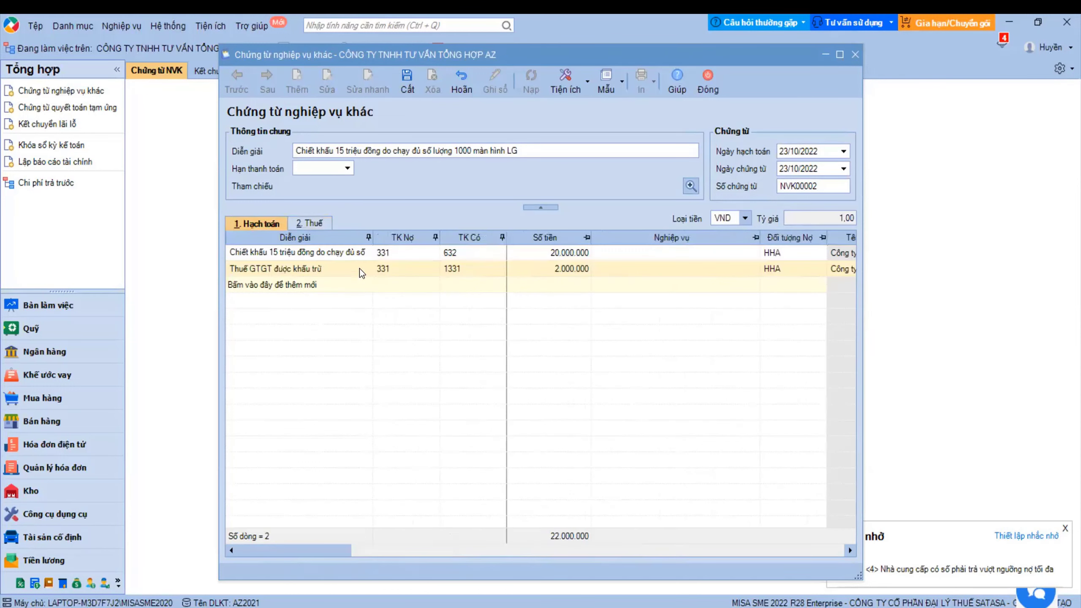
pyautogui.click(310, 222)
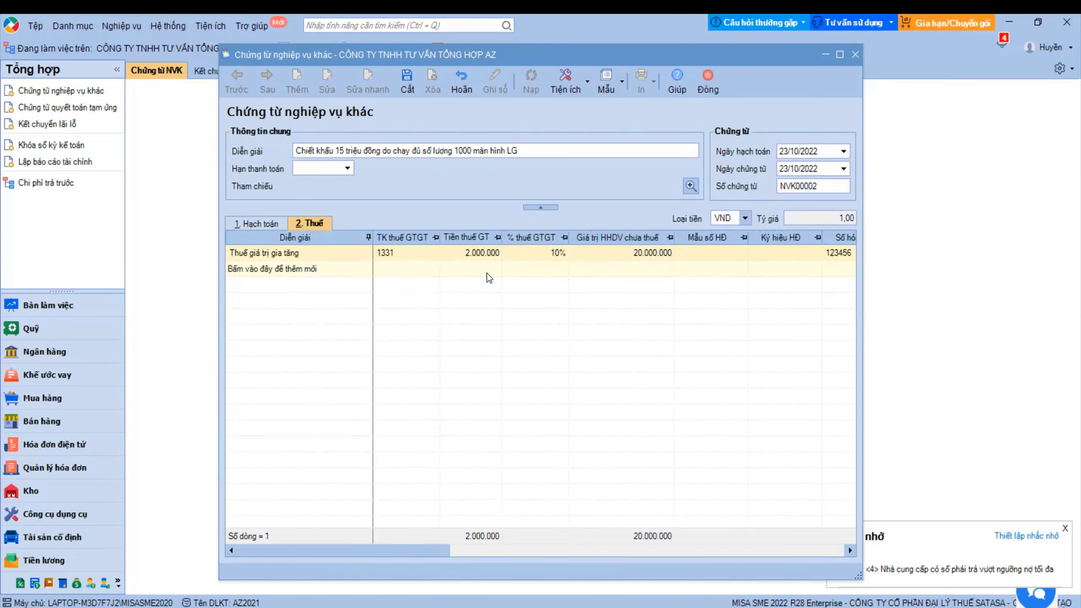
pyautogui.click(265, 224)
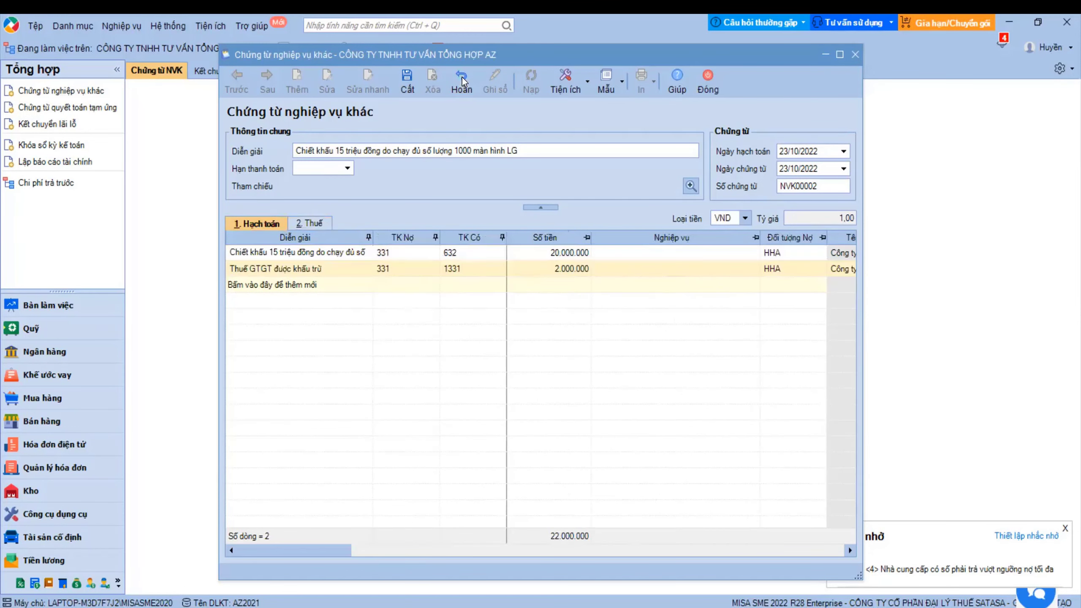
# - Save voucher NVK00002 and close its window
pyautogui.click(407, 85)
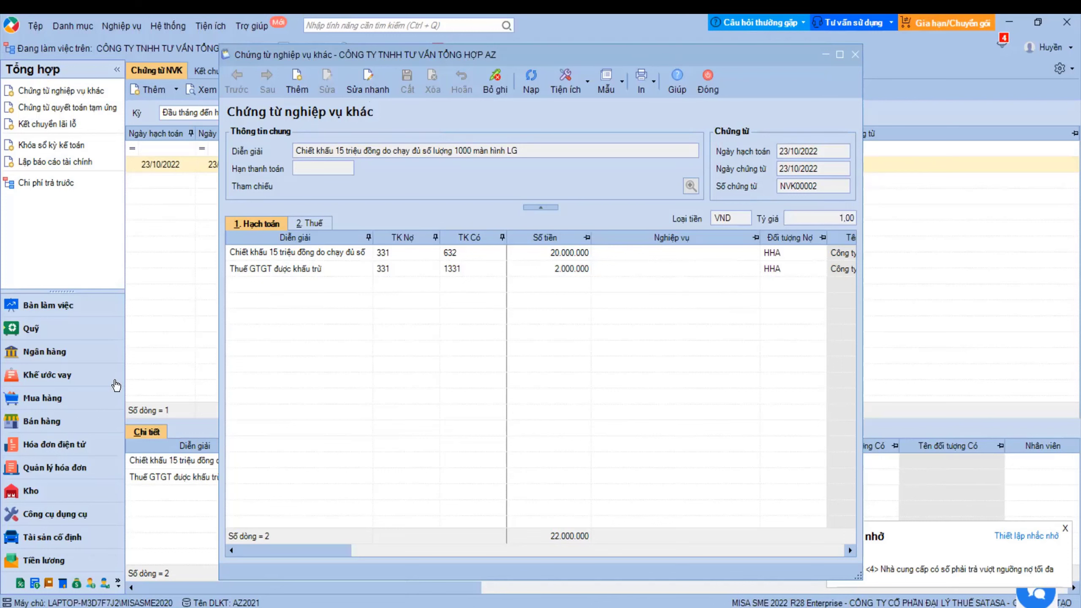
pyautogui.click(708, 83)
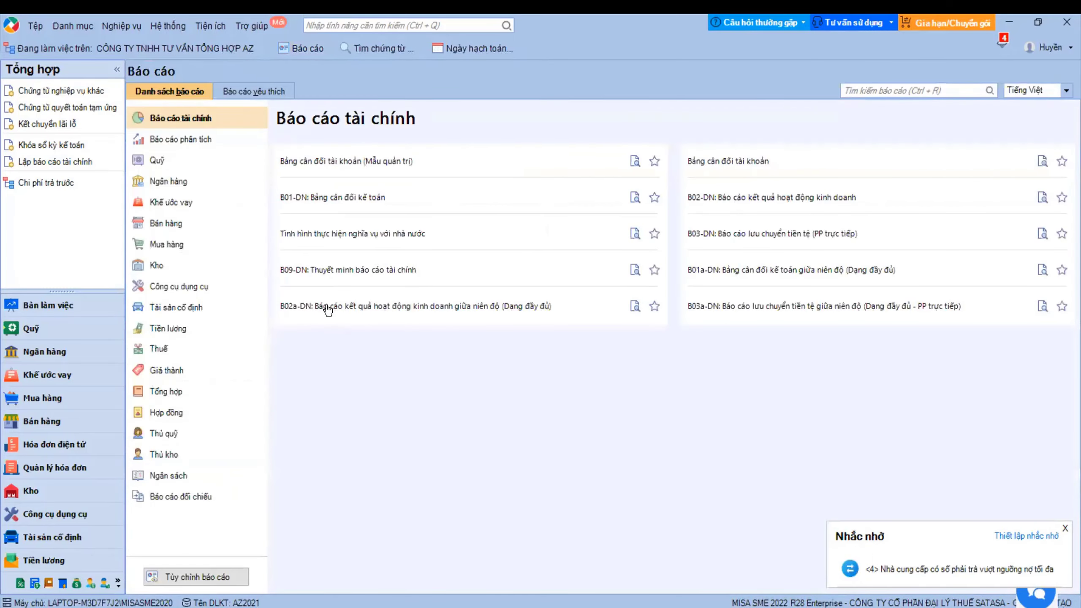
# - Run the general journal for 01/10/2022–23/10/2022, review the NK00001 and NK00002 lines, then close it
pyautogui.click(174, 390)
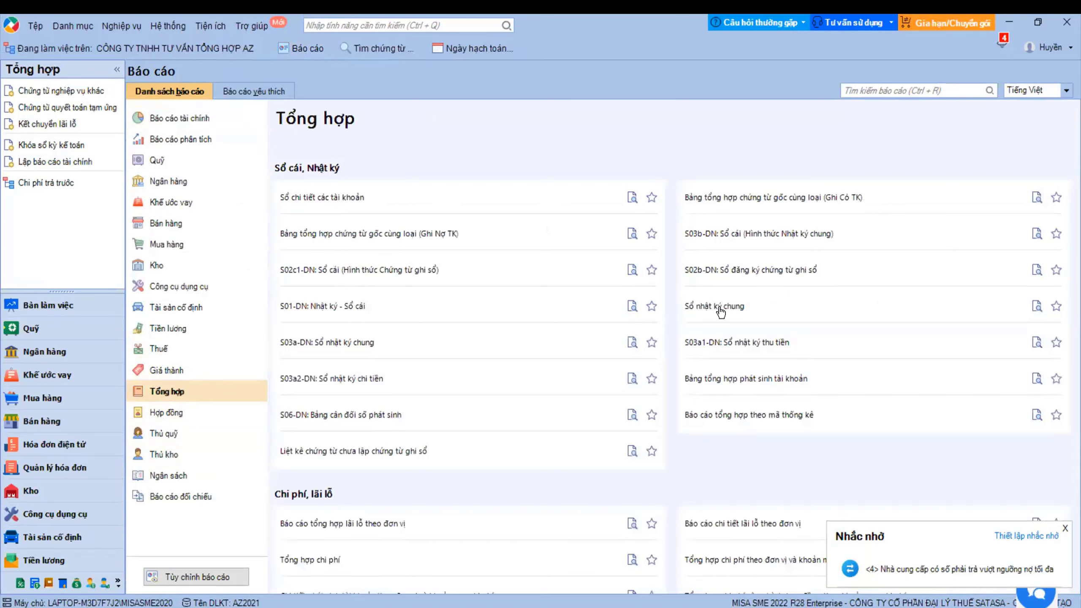
pyautogui.click(719, 307)
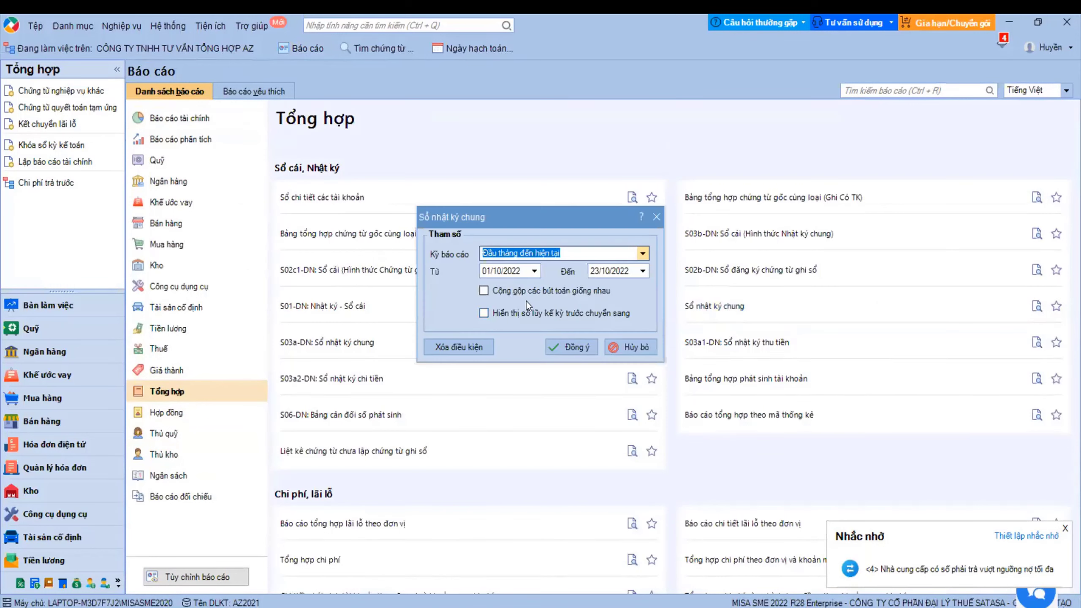
pyautogui.click(560, 345)
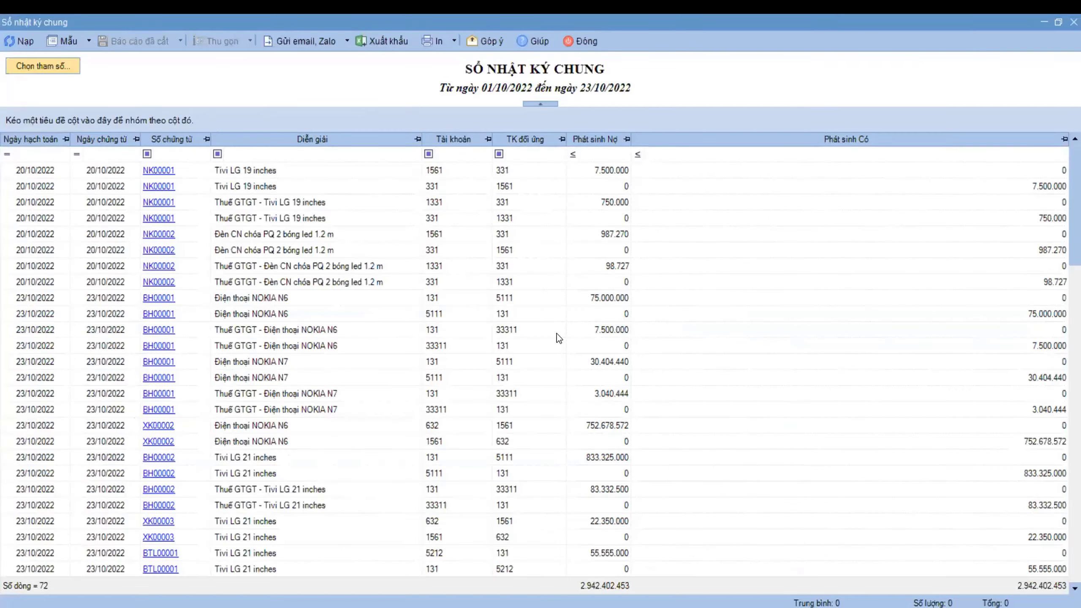
pyautogui.click(445, 174)
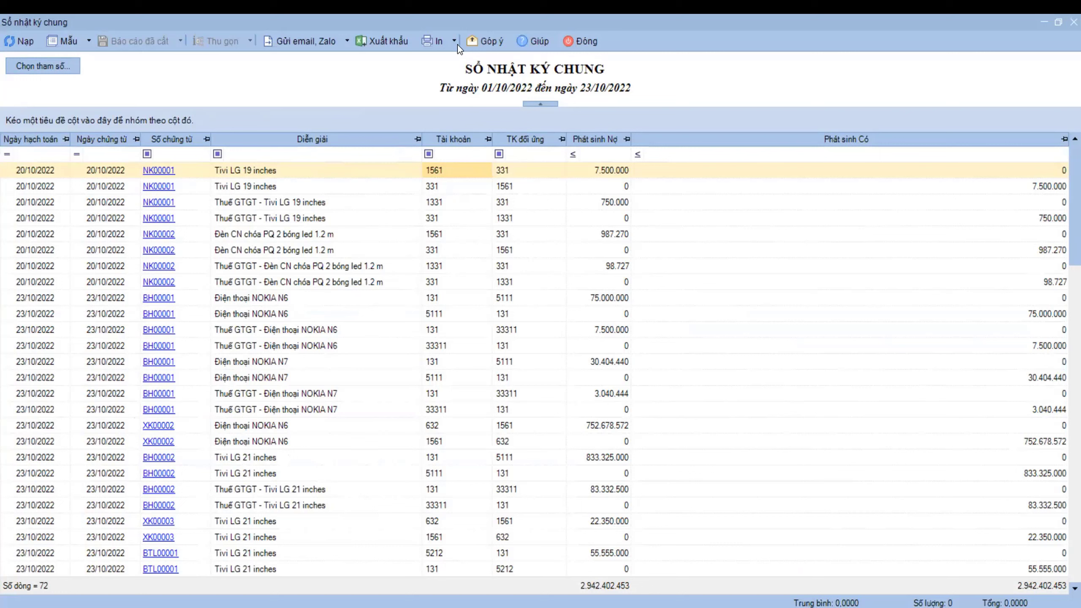
pyautogui.click(231, 185)
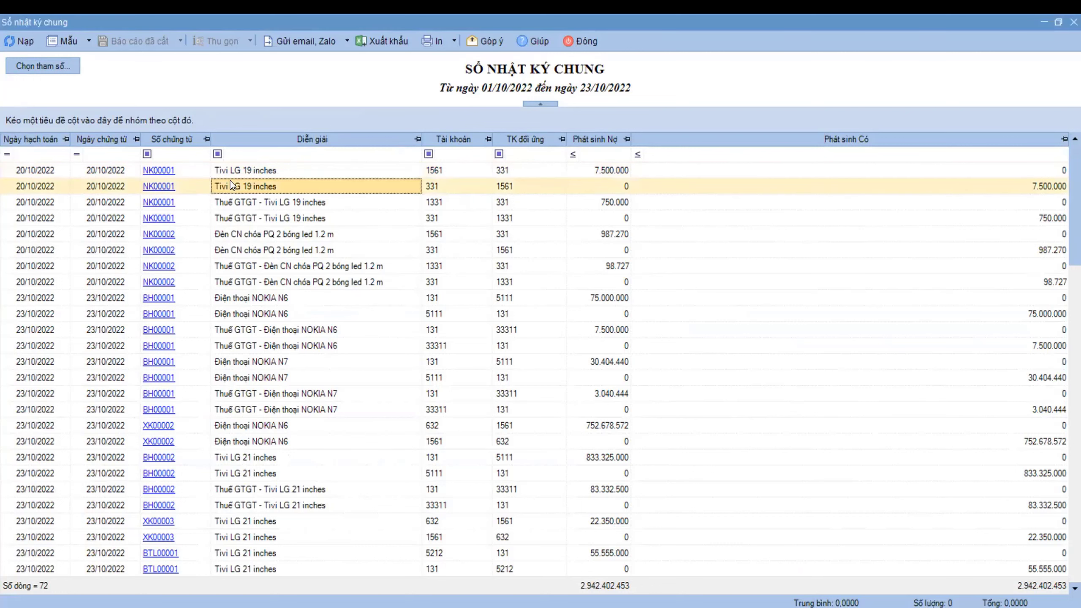
pyautogui.click(242, 202)
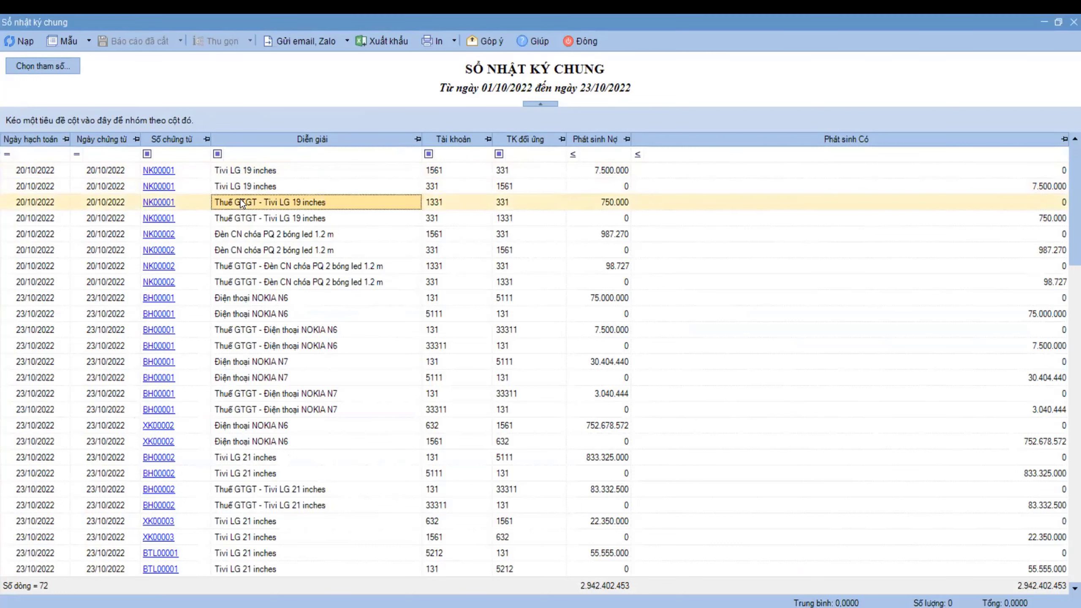
pyautogui.click(247, 218)
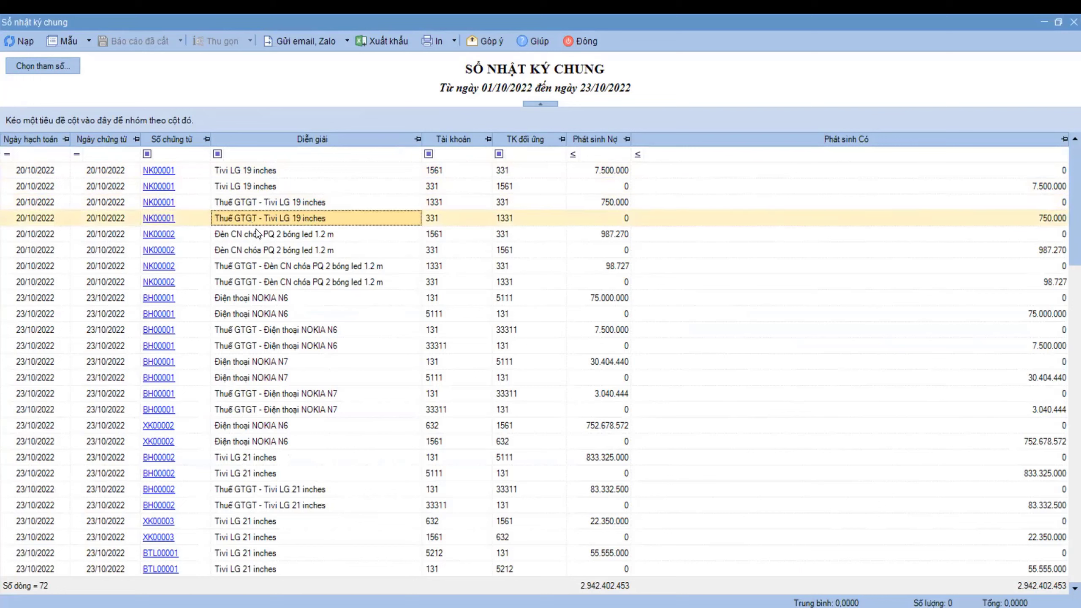
pyautogui.click(256, 230)
pyautogui.click(266, 251)
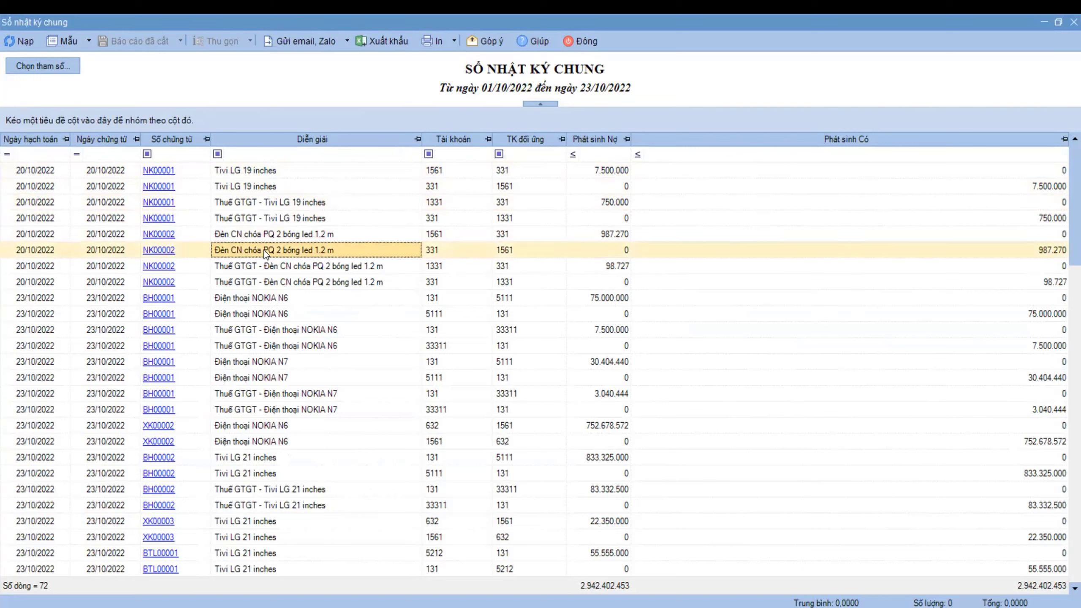
pyautogui.click(268, 266)
pyautogui.press('Escape')
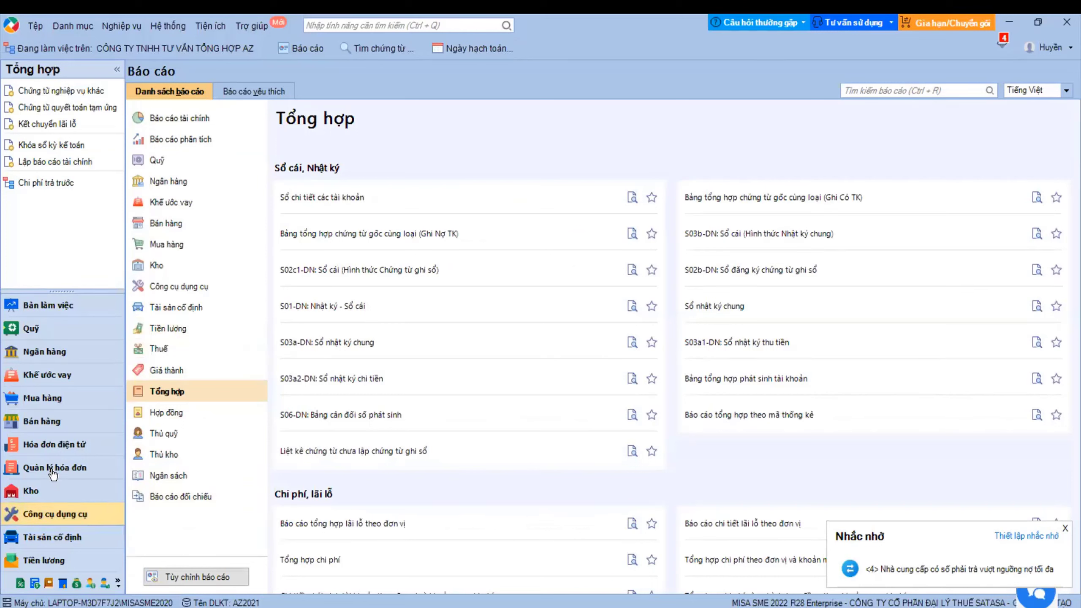
# - Return to the Tổng hợp module and display its Quy trình workflow page
pyautogui.click(50, 587)
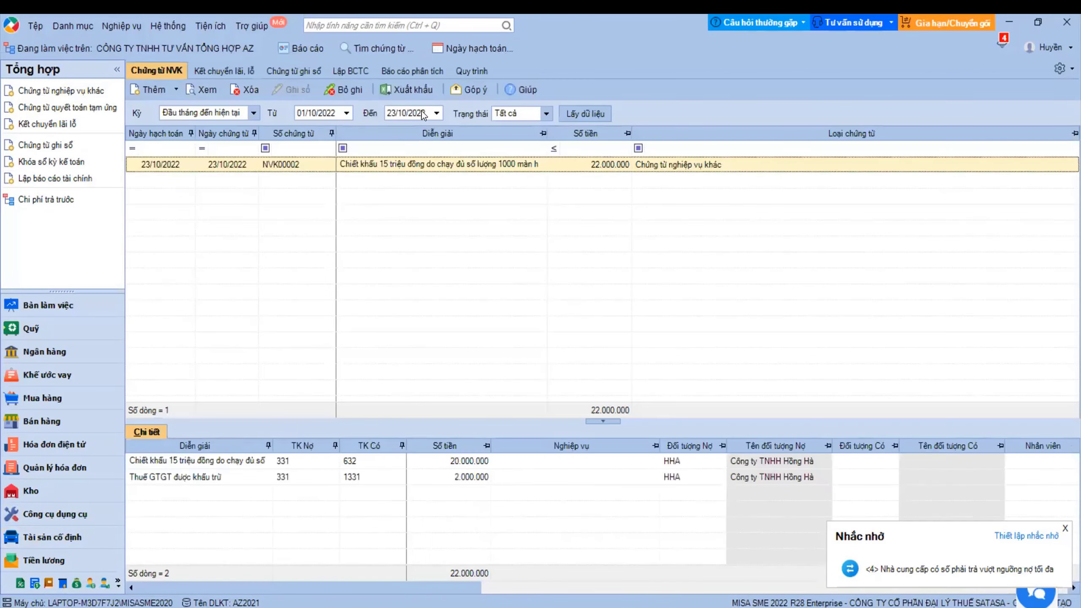
pyautogui.click(471, 70)
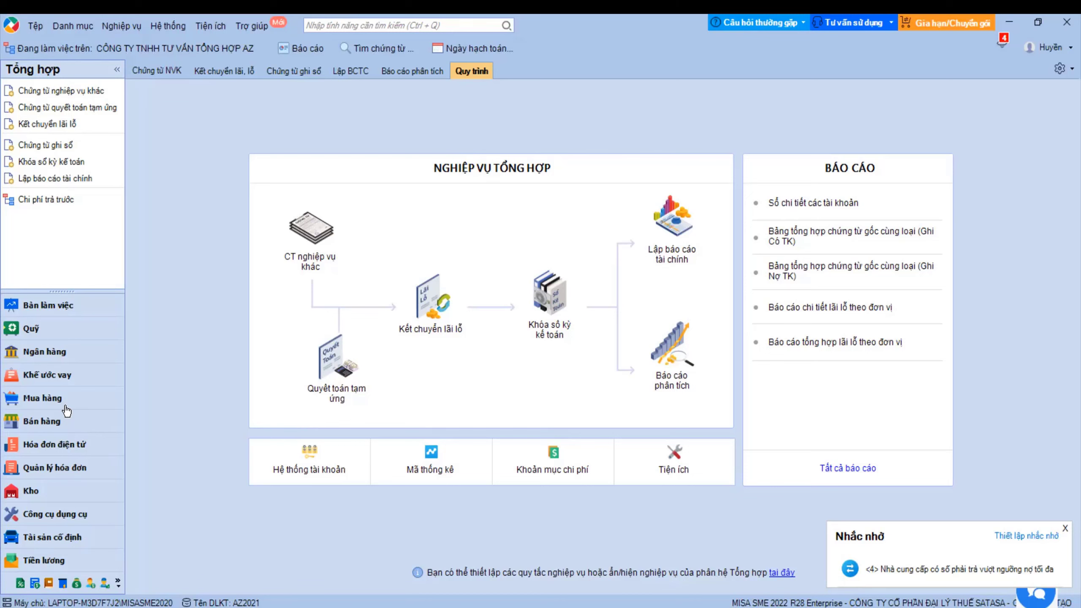
# - From the Mua hàng hóa, dịch vụ list, open purchase voucher NK00004 with LG21 and LG29
pyautogui.click(55, 398)
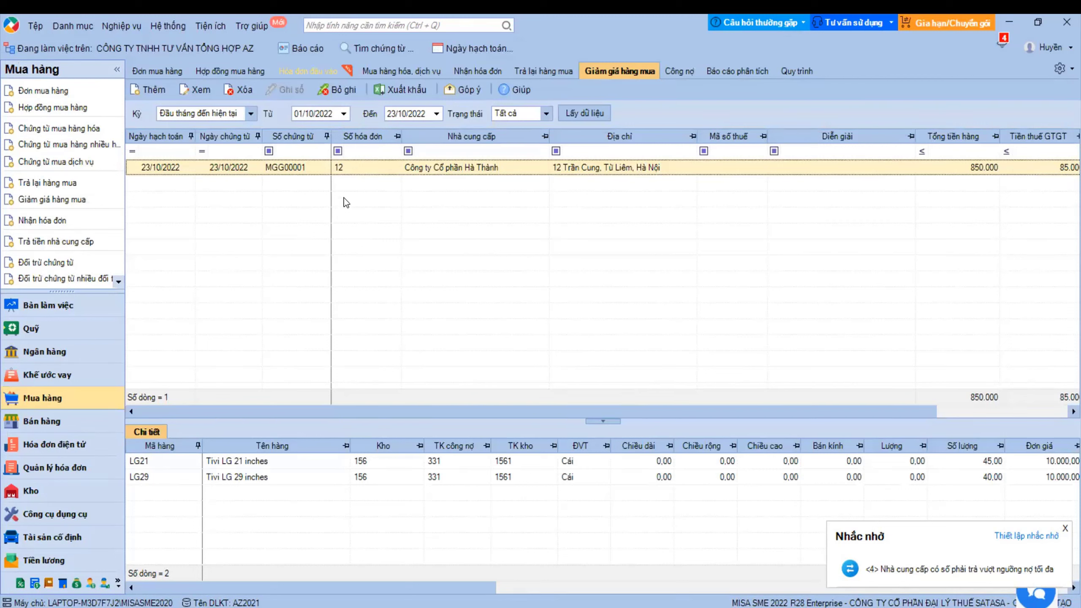
pyautogui.click(412, 71)
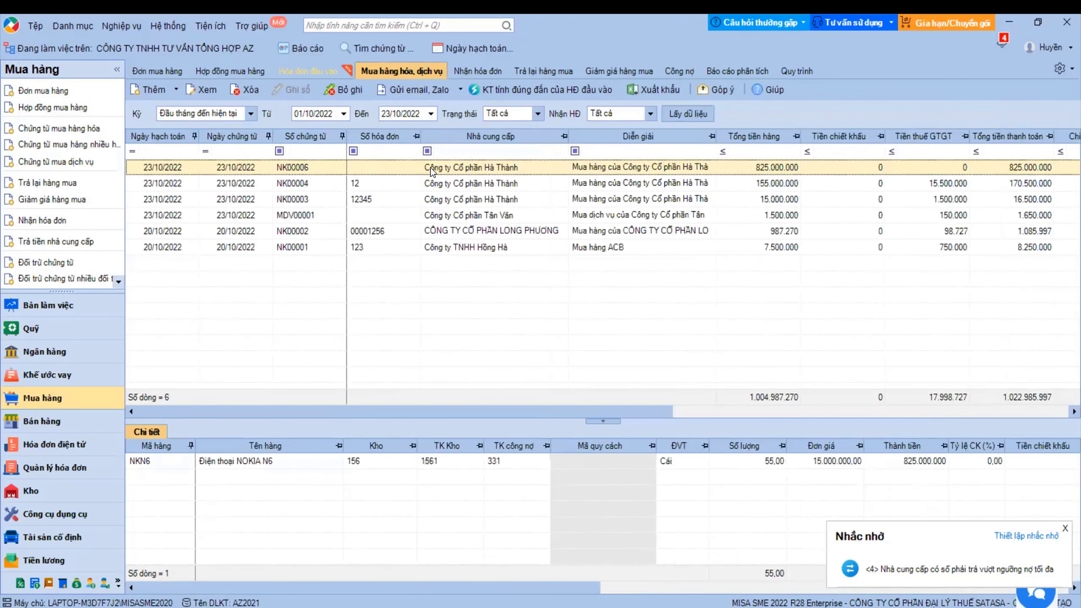
pyautogui.doubleClick(430, 167)
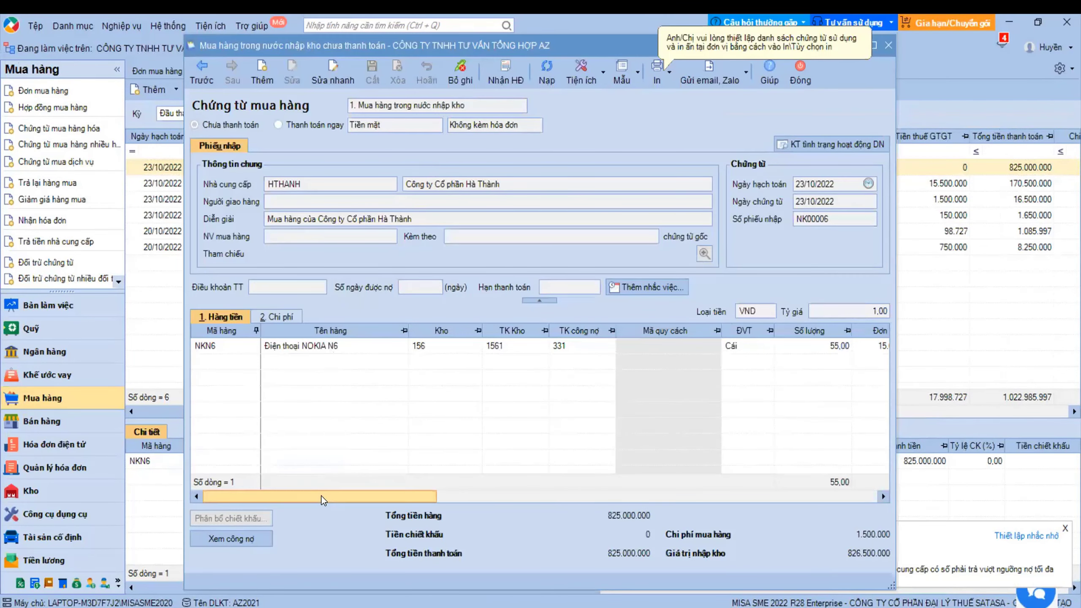
pyautogui.moveTo(321, 496); pyautogui.dragTo(441, 476)
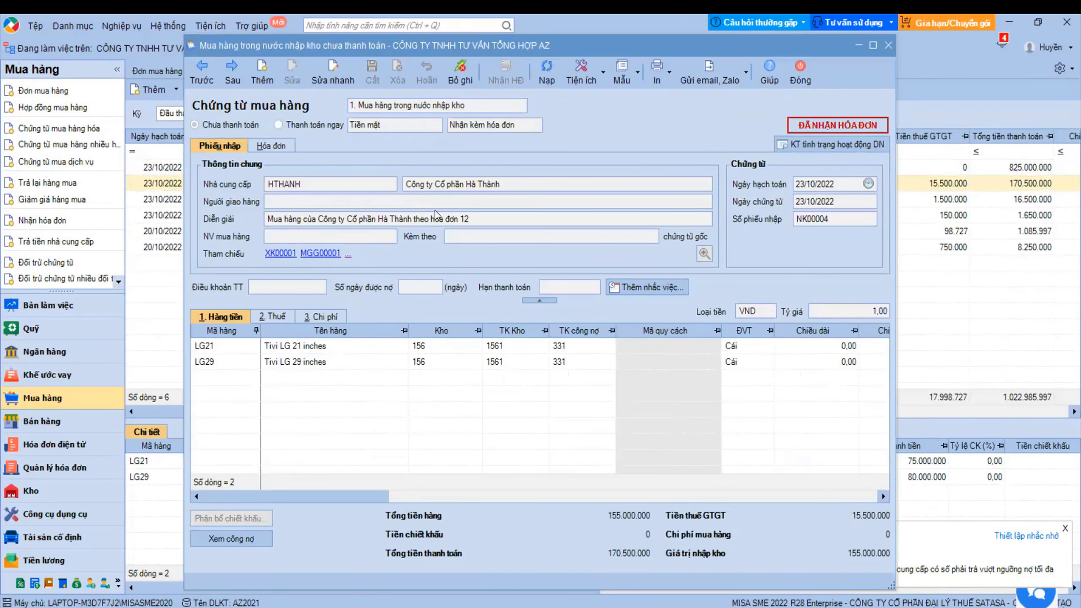
# - Check LG21's 10% VAT rate, 1331 VAT account and goods group, then close NK00004
pyautogui.moveTo(315, 492); pyautogui.dragTo(504, 477)
pyautogui.click(271, 317)
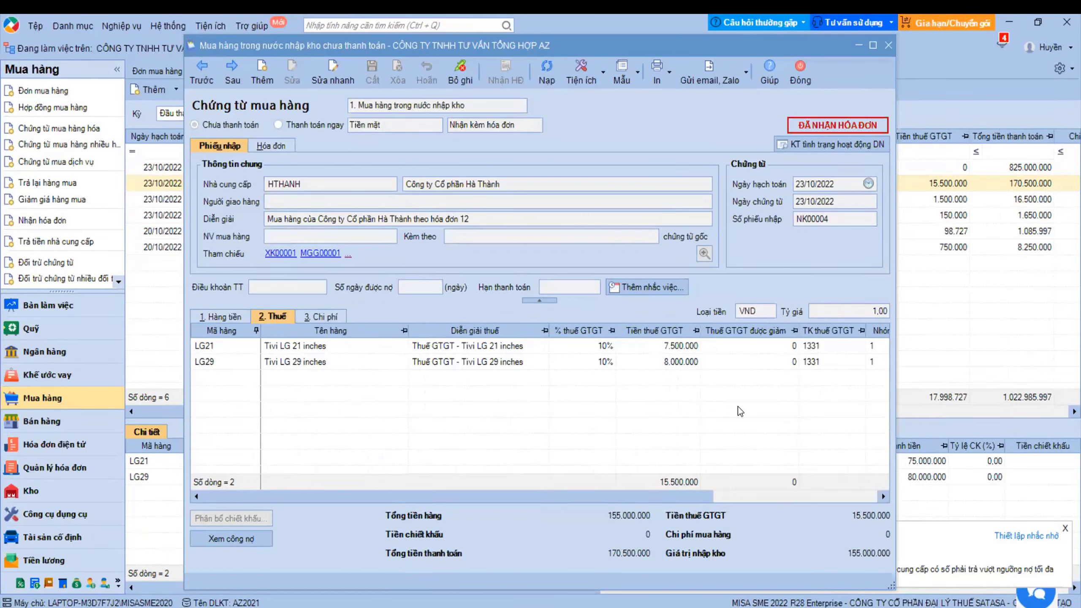
pyautogui.moveTo(633, 502); pyautogui.dragTo(751, 350)
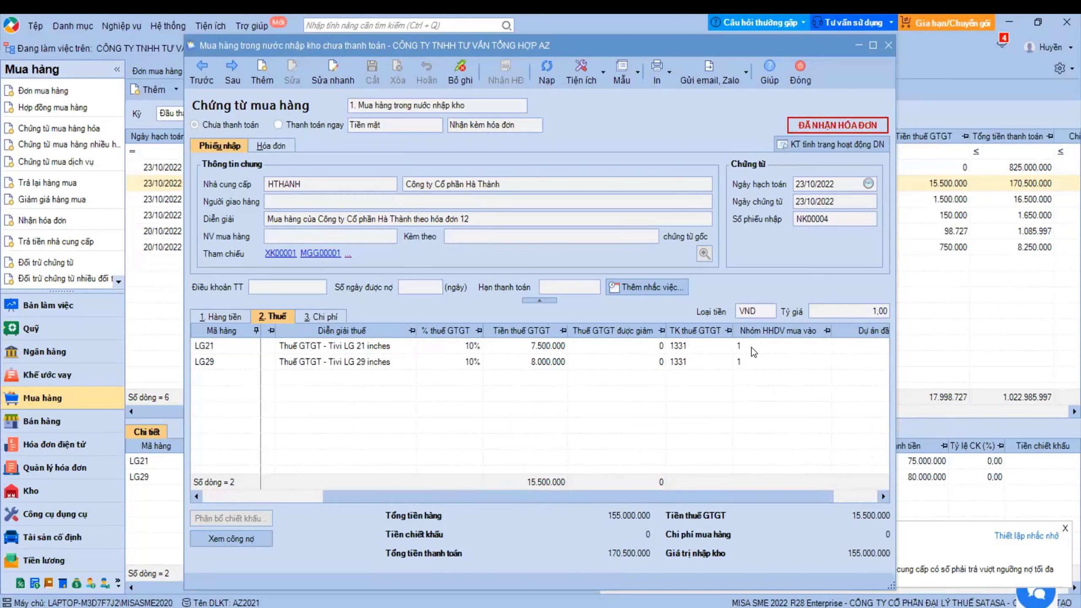
pyautogui.click(449, 348)
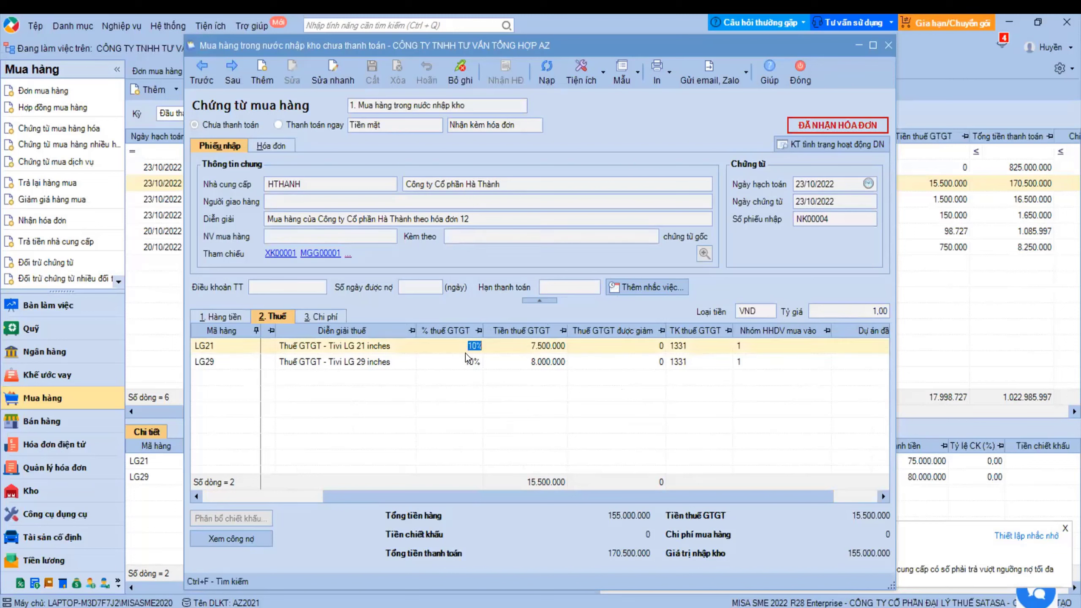
pyautogui.click(760, 345)
pyautogui.click(689, 348)
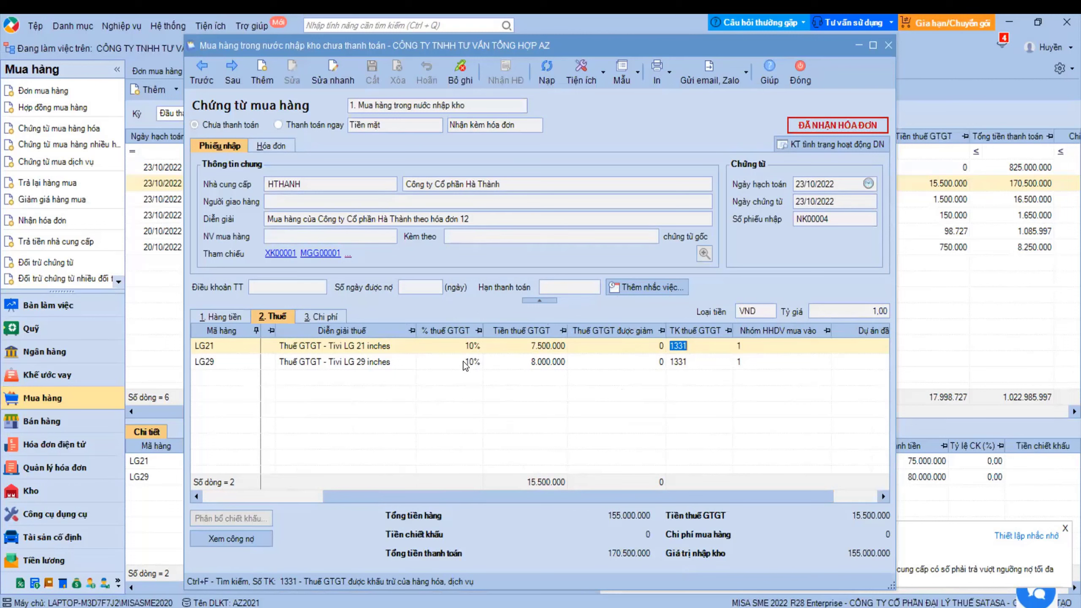
pyautogui.click(457, 346)
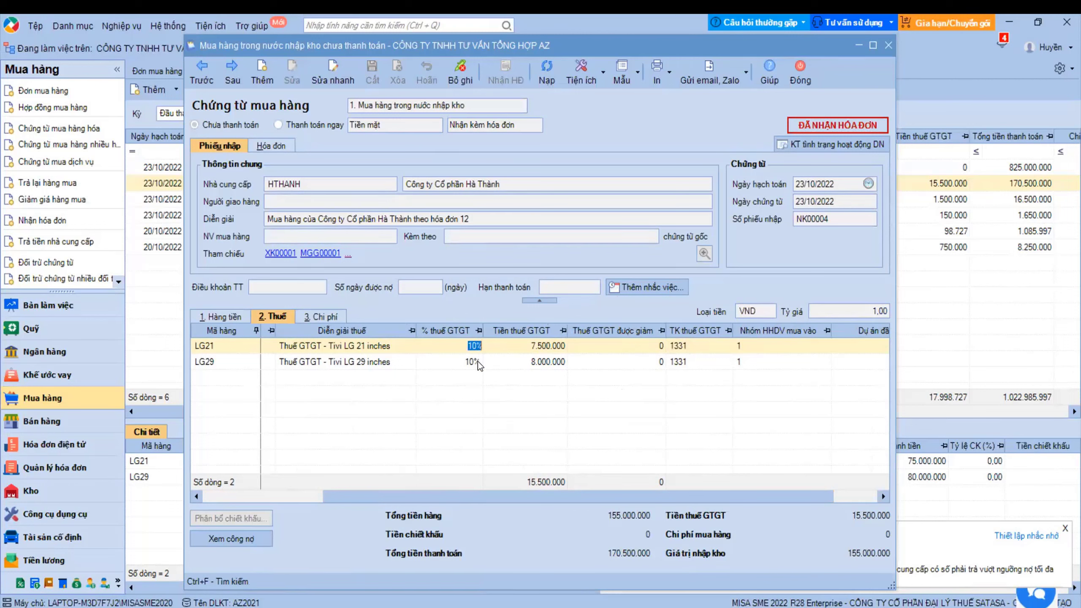
pyautogui.click(698, 345)
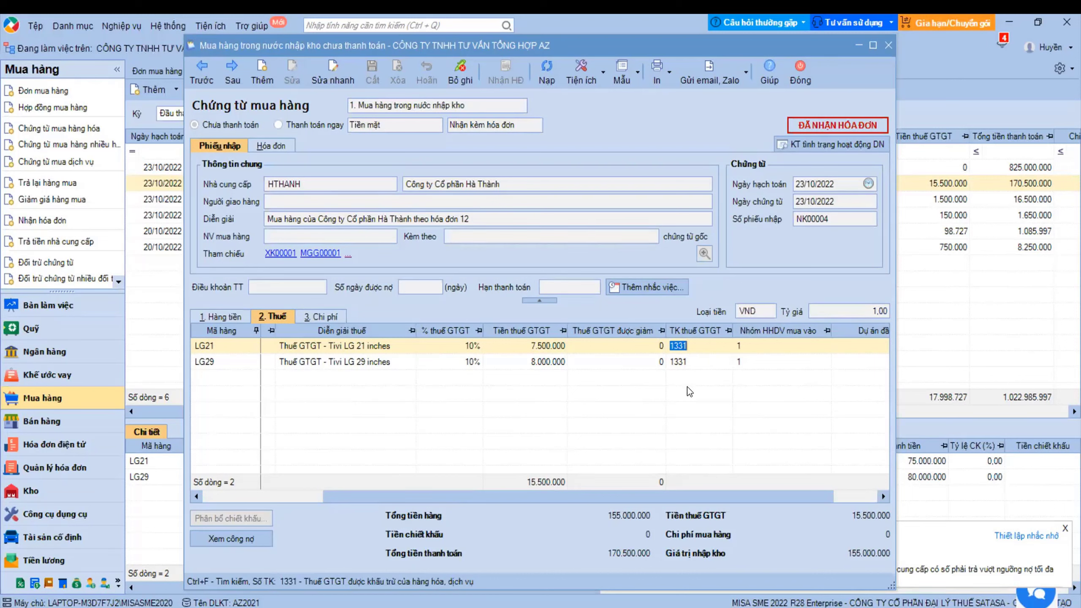
pyautogui.press('Tab')
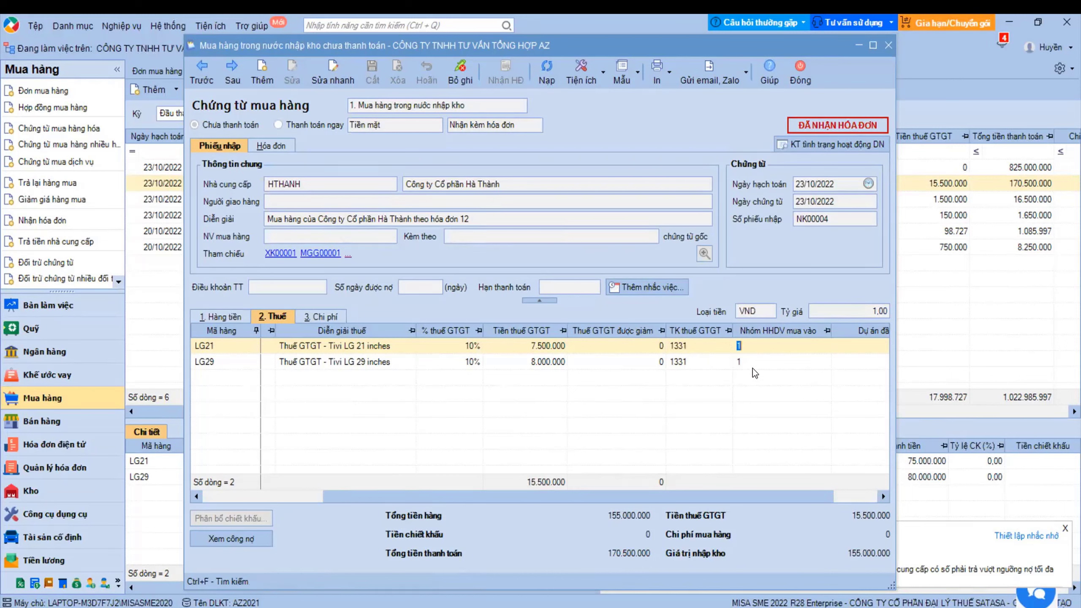
pyautogui.press('Escape')
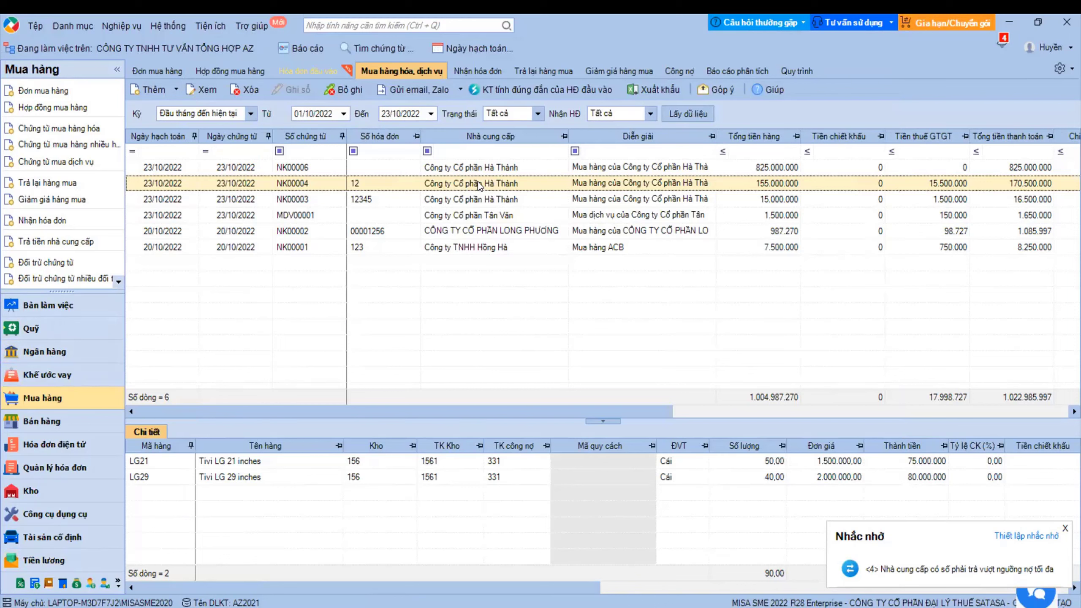
# - Switch to the Thuế tax module, dismiss the MISA mTax promotion, and list the new declaration forms
pyautogui.click(20, 583)
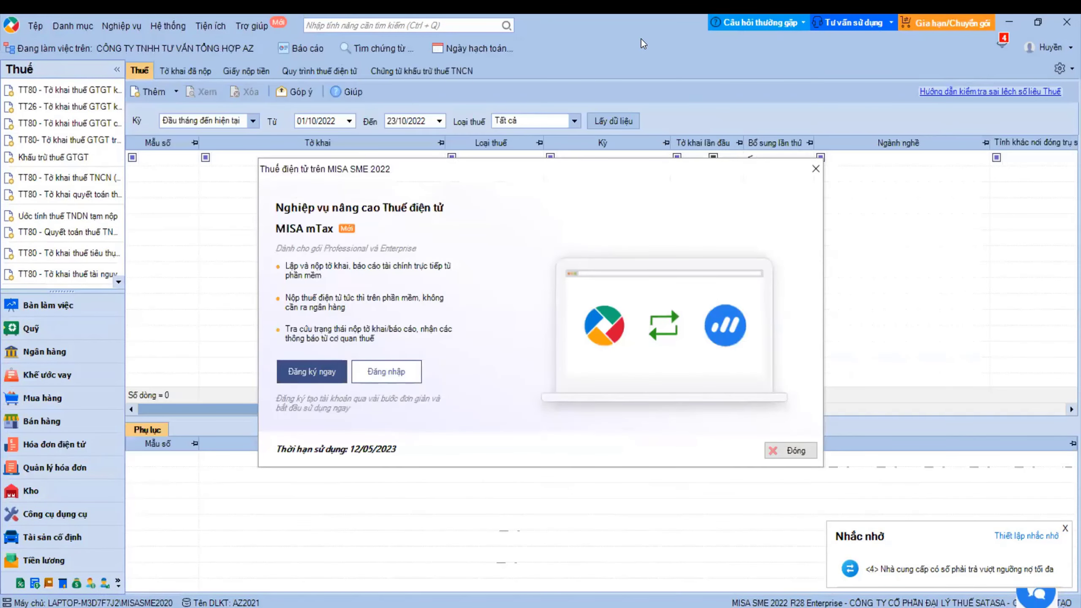
pyautogui.click(816, 170)
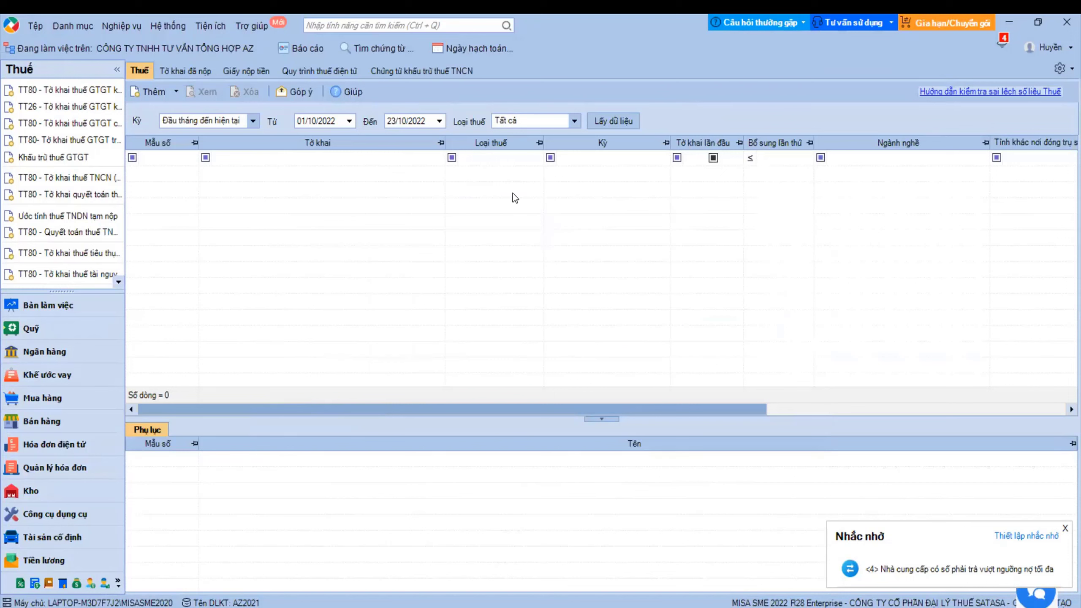
pyautogui.click(174, 92)
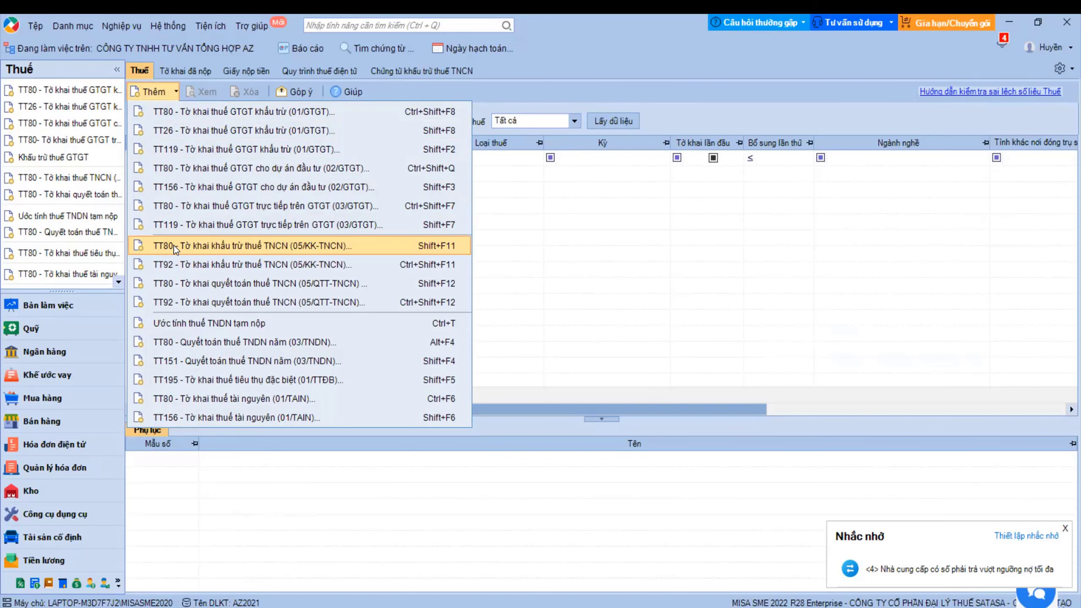
pyautogui.click(174, 245)
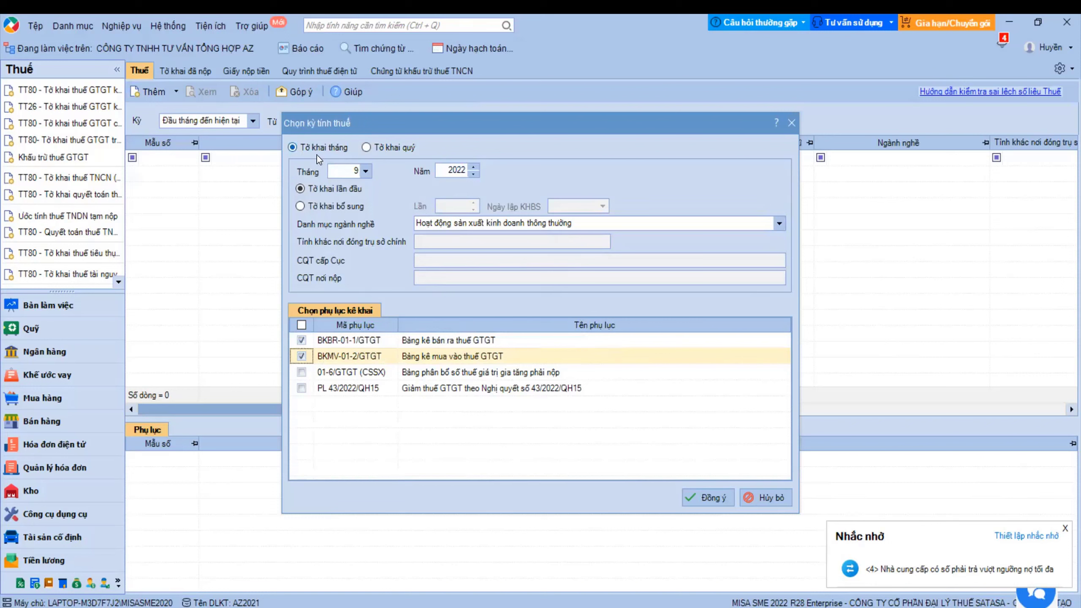
pyautogui.click(365, 148)
pyautogui.click(365, 148)
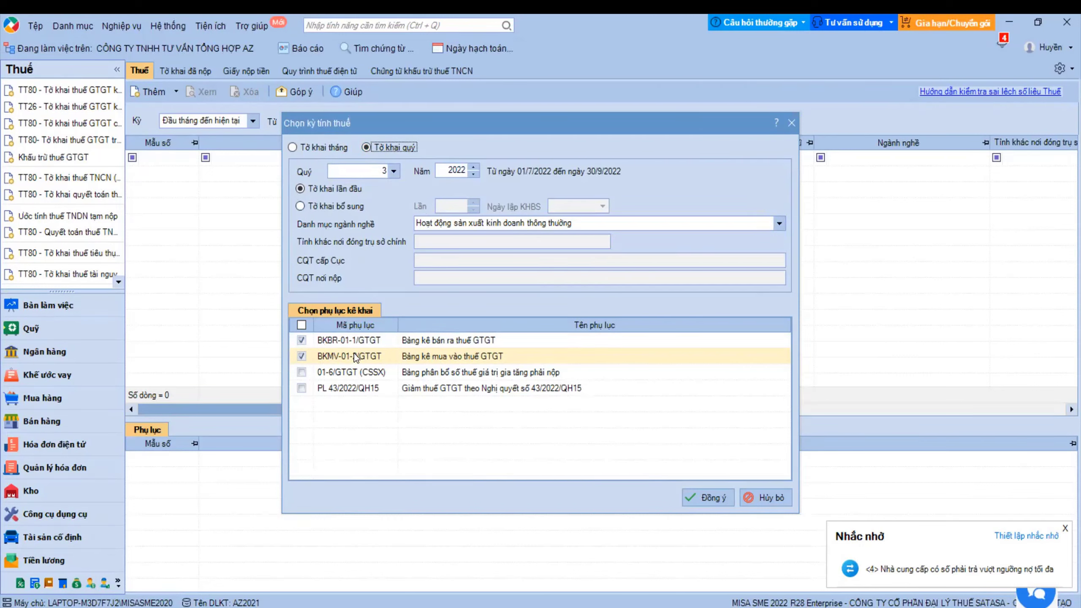
pyautogui.click(302, 388)
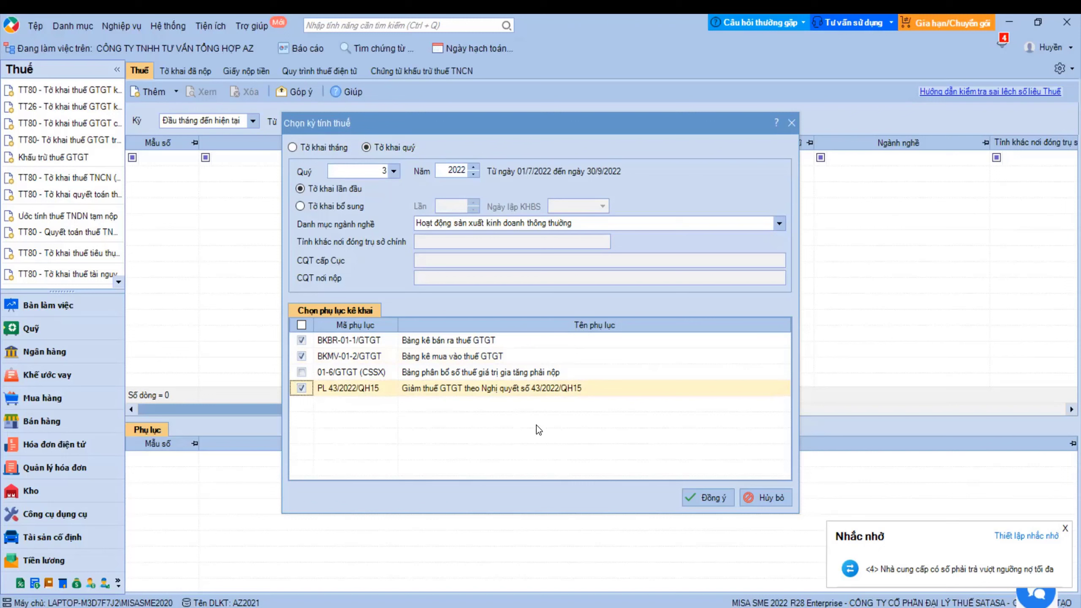
pyautogui.click(691, 497)
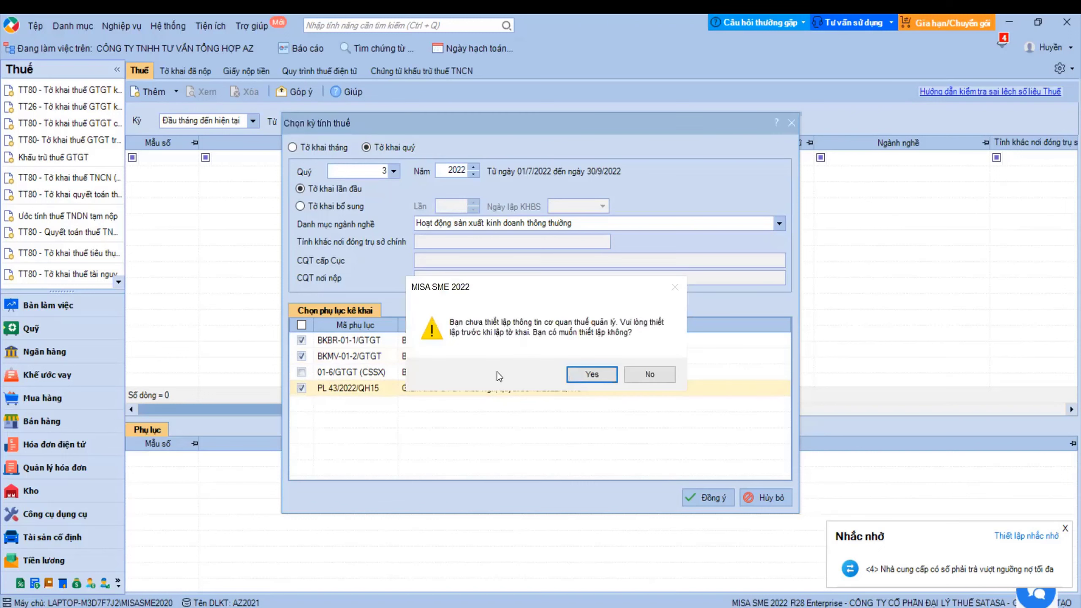
pyautogui.click(654, 374)
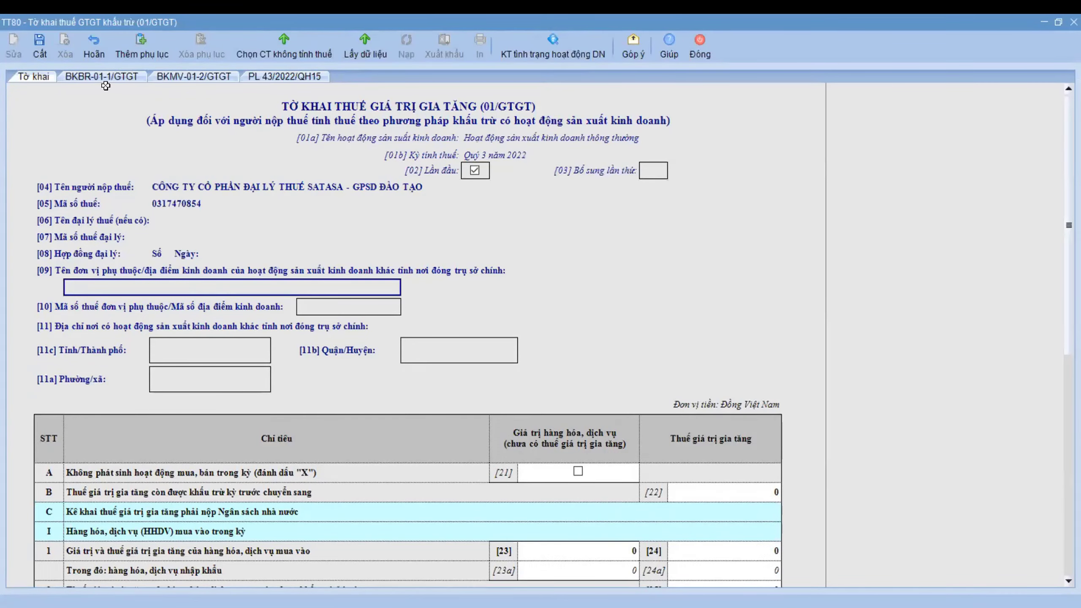
pyautogui.click(96, 77)
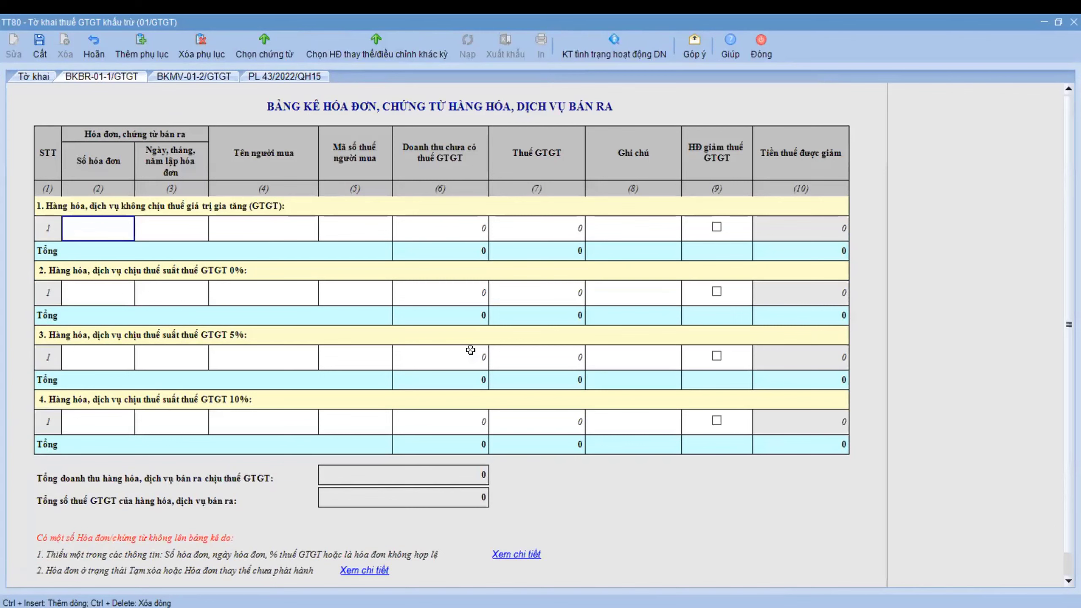
pyautogui.click(45, 79)
pyautogui.scroll(-10, 596, 413)
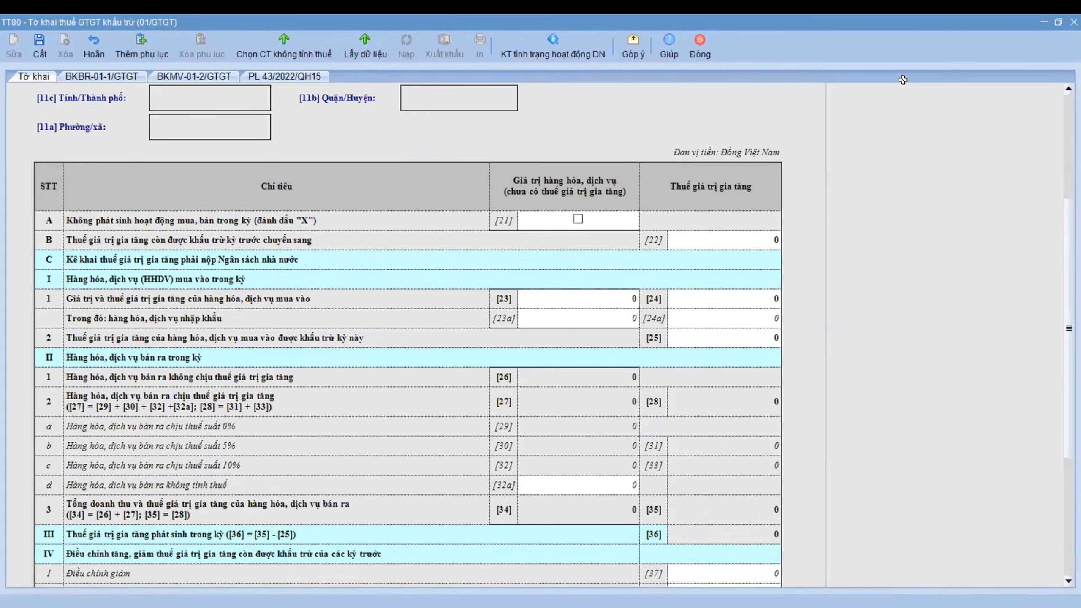
pyautogui.click(707, 56)
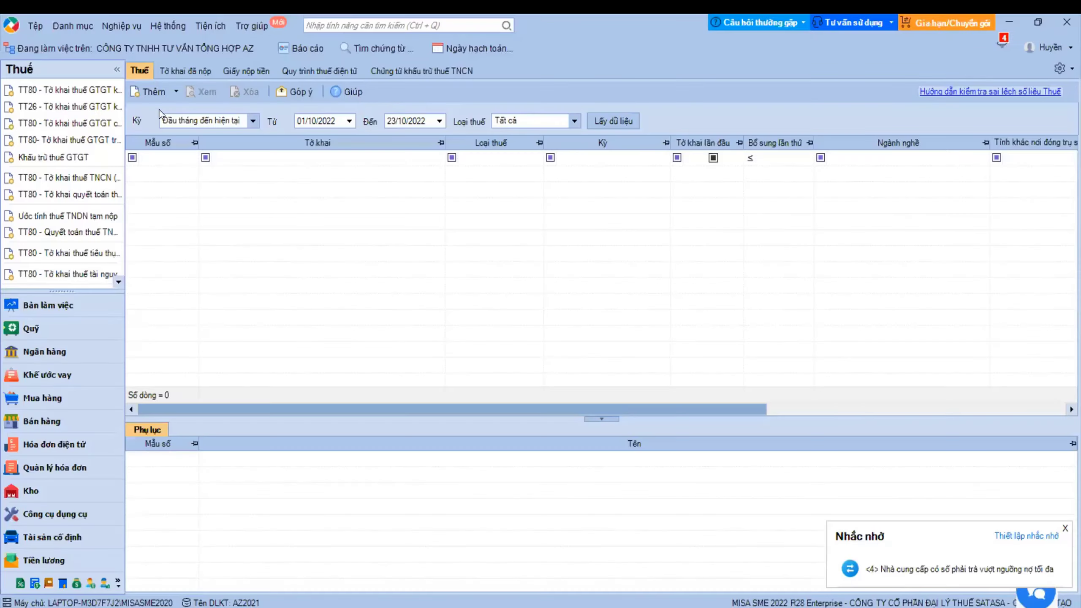
# - Create a new TT80 01/GTGT deductible VAT declaration and scroll through its figures
pyautogui.click(149, 96)
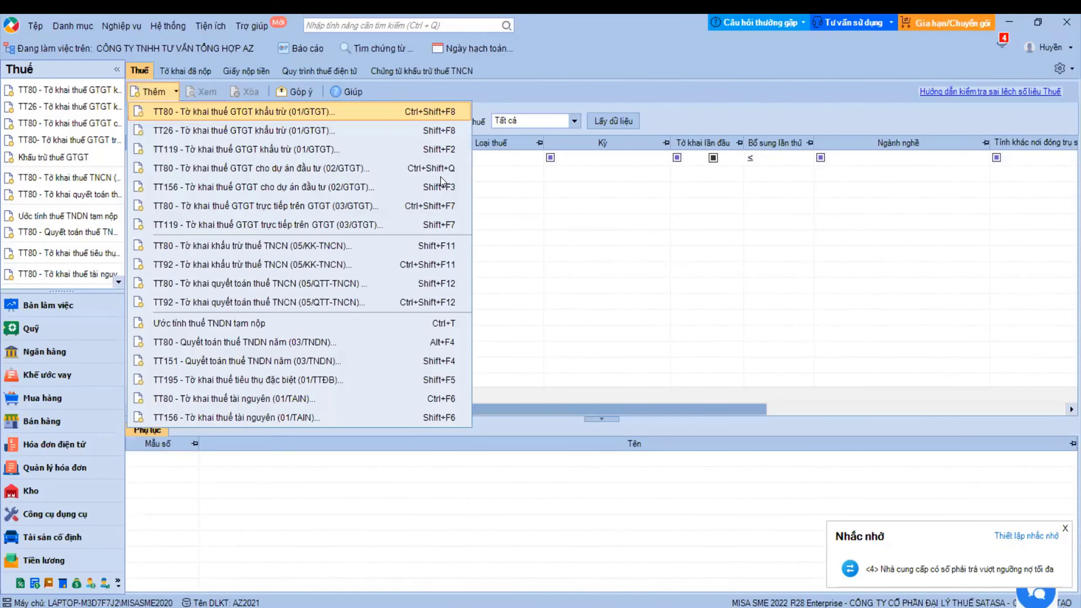
pyautogui.press('Return')
pyautogui.press('Return')
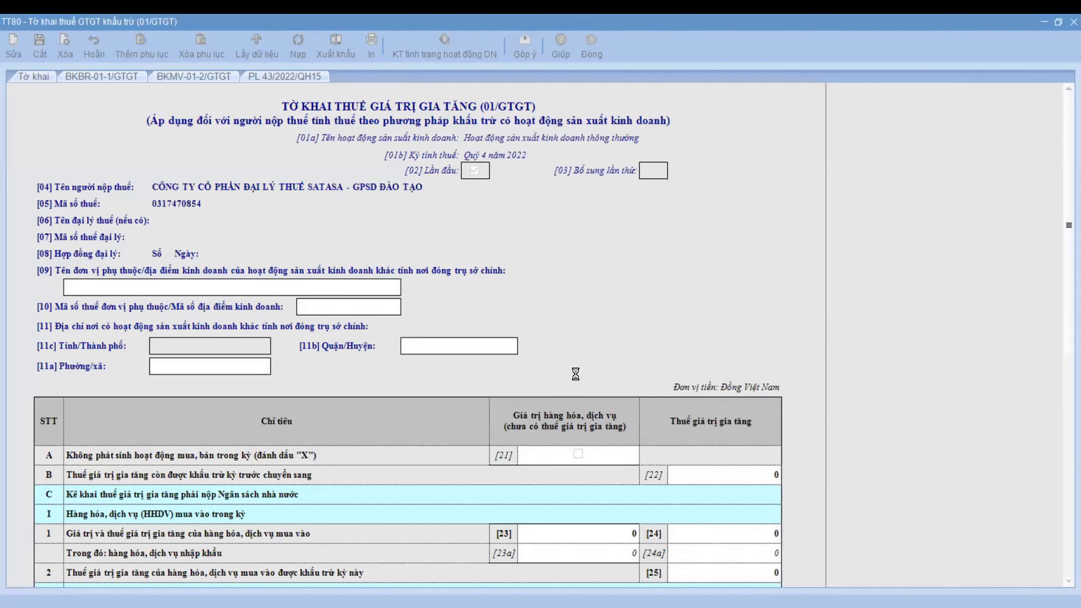
pyautogui.scroll(-3, 728, 453)
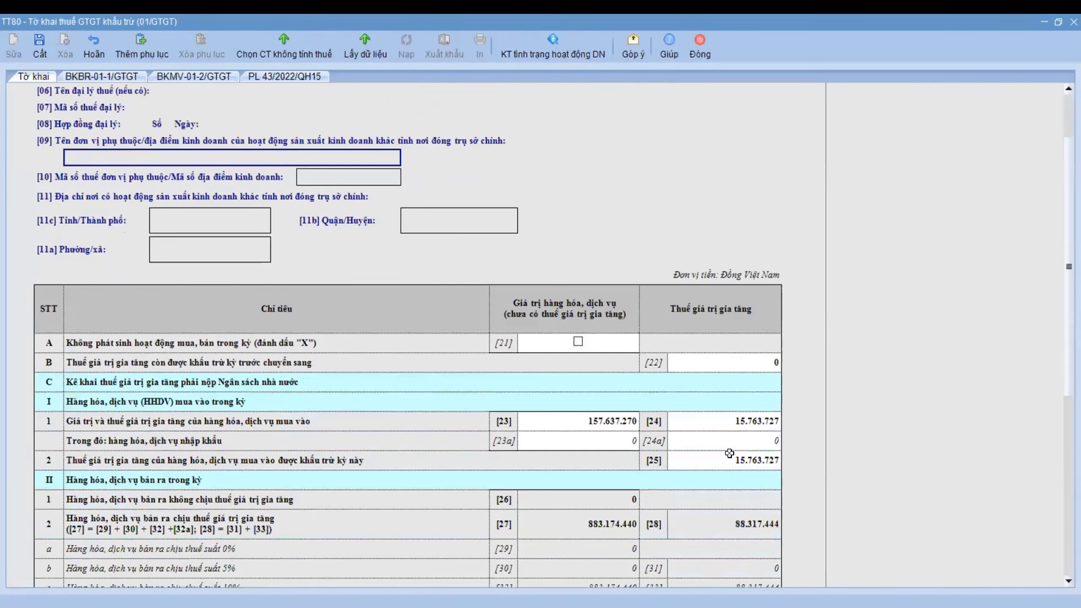
pyautogui.scroll(-2, 723, 451)
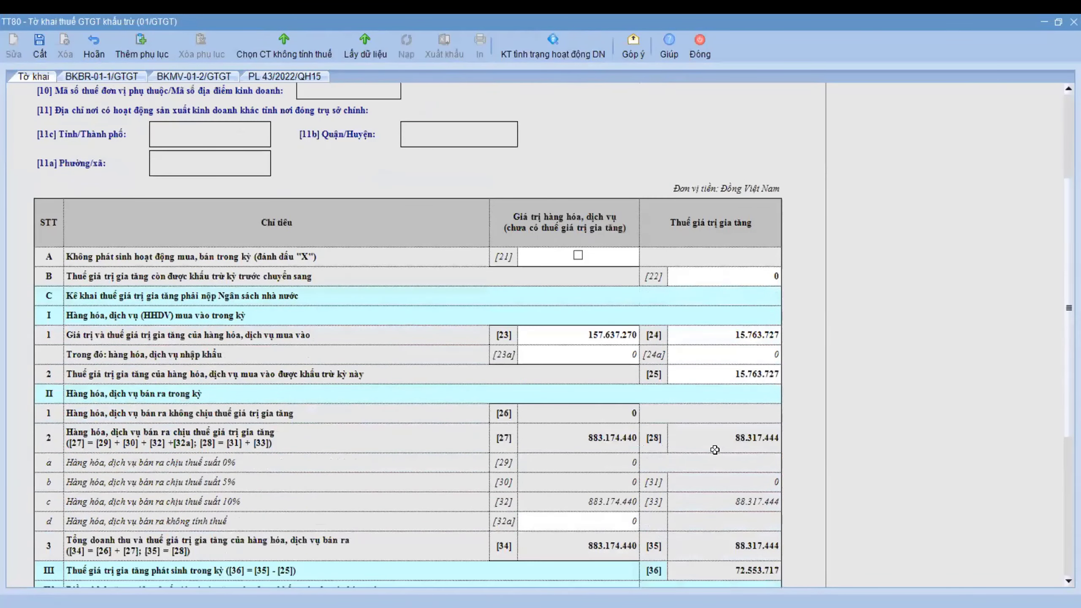
pyautogui.scroll(-2, 596, 442)
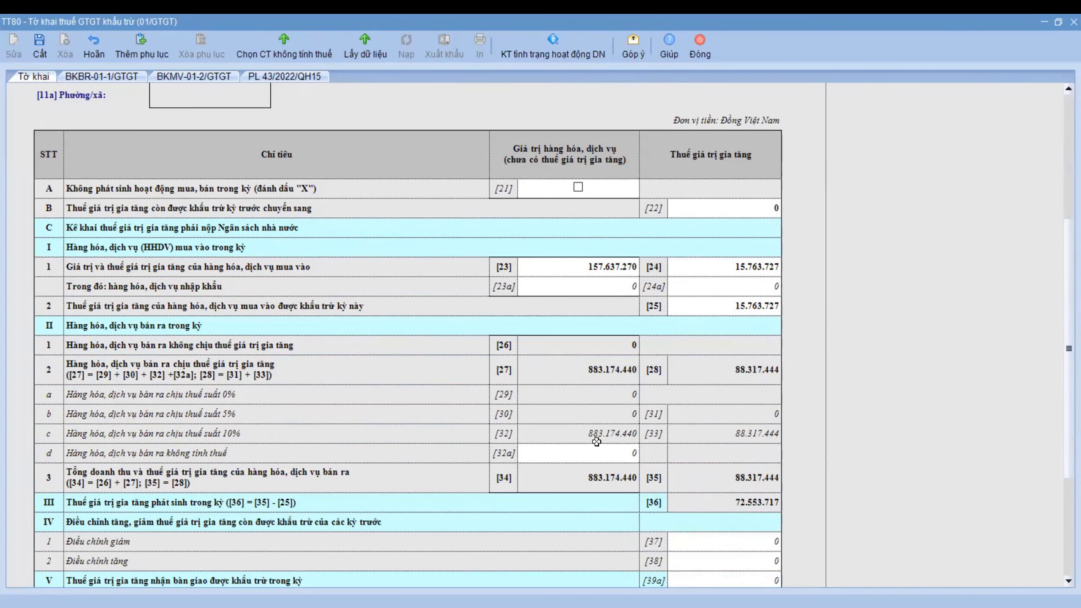
# - Review the BKBR sales and BKMV purchase invoice lists, then try saving the declaration
pyautogui.click(108, 80)
pyautogui.scroll(-2, 532, 337)
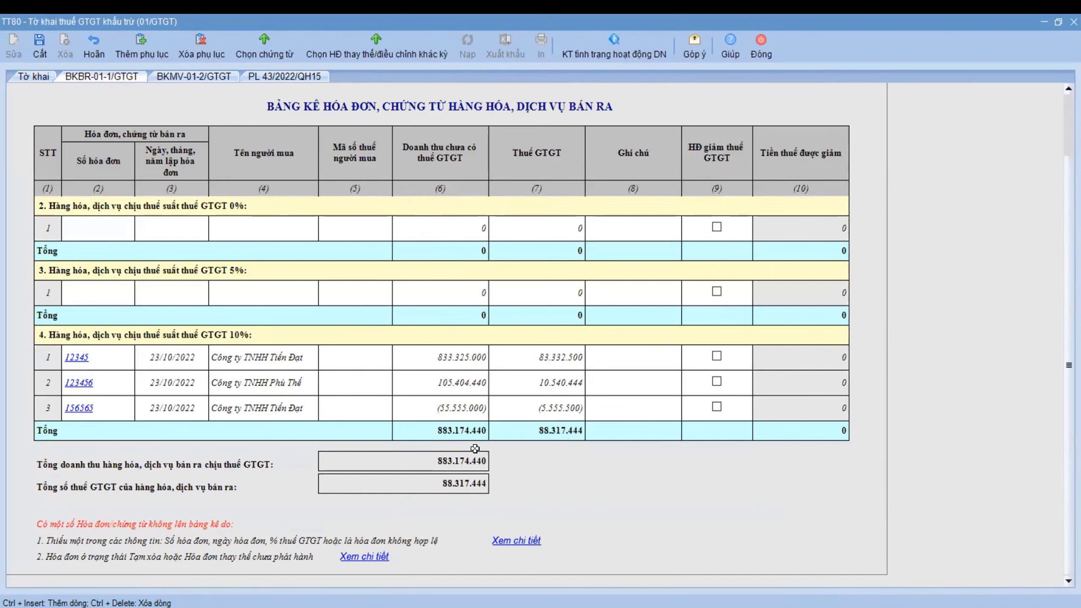
pyautogui.click(35, 77)
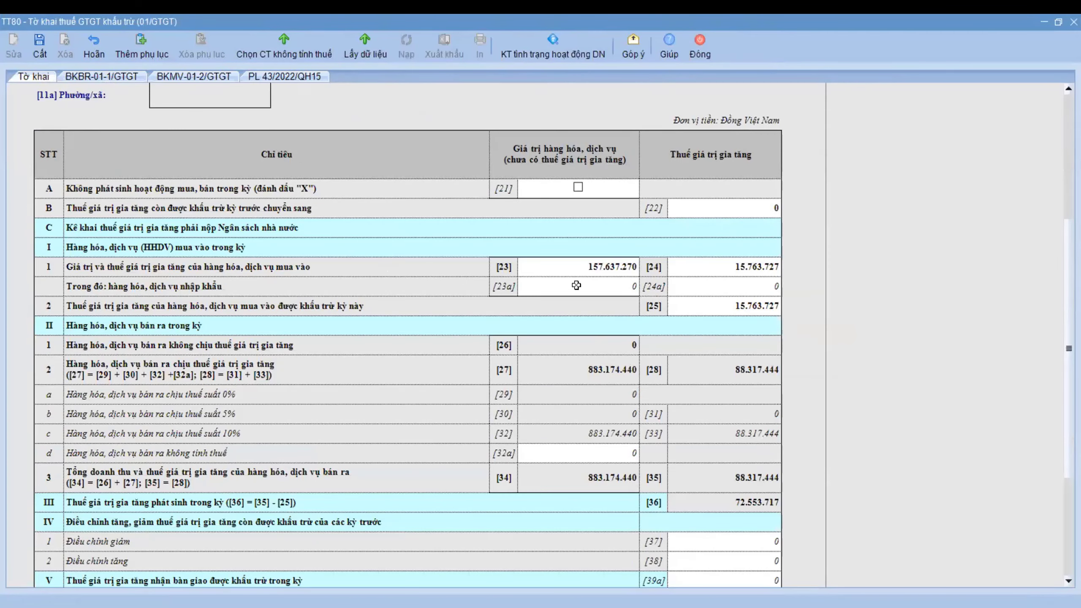
pyautogui.click(185, 78)
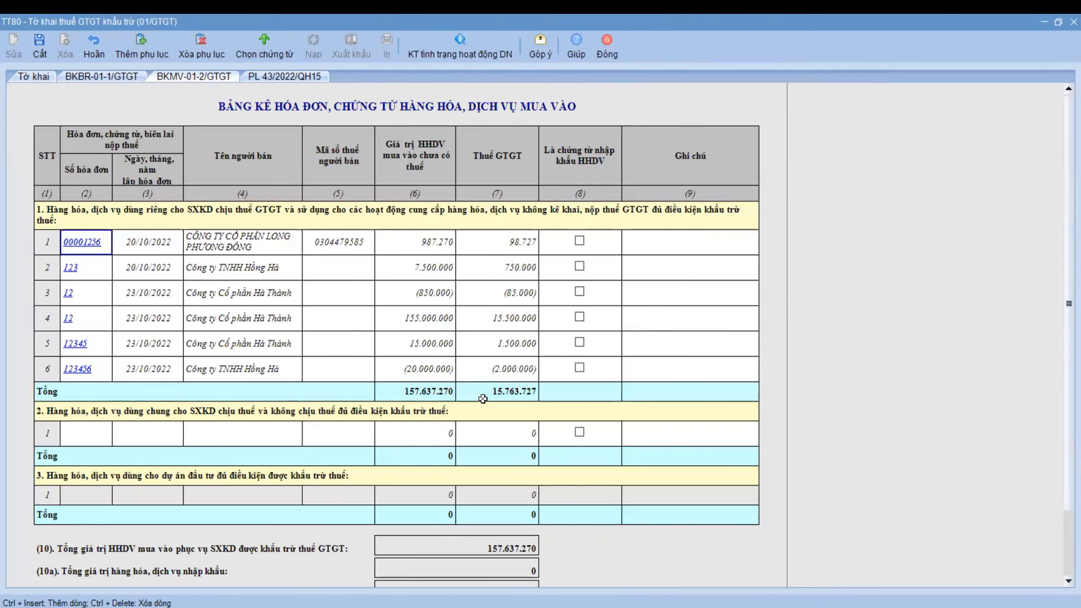
pyautogui.click(44, 56)
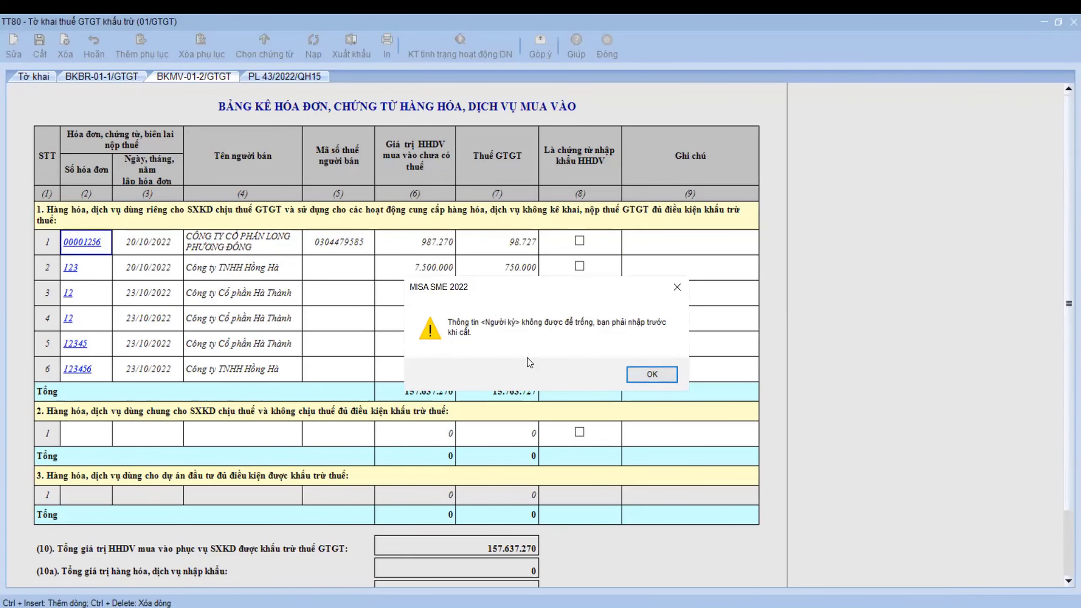
# - Dismiss the missing-signer warning and delete the PL 43/2022/QH15 appendix from the declaration
pyautogui.click(650, 373)
pyautogui.click(253, 78)
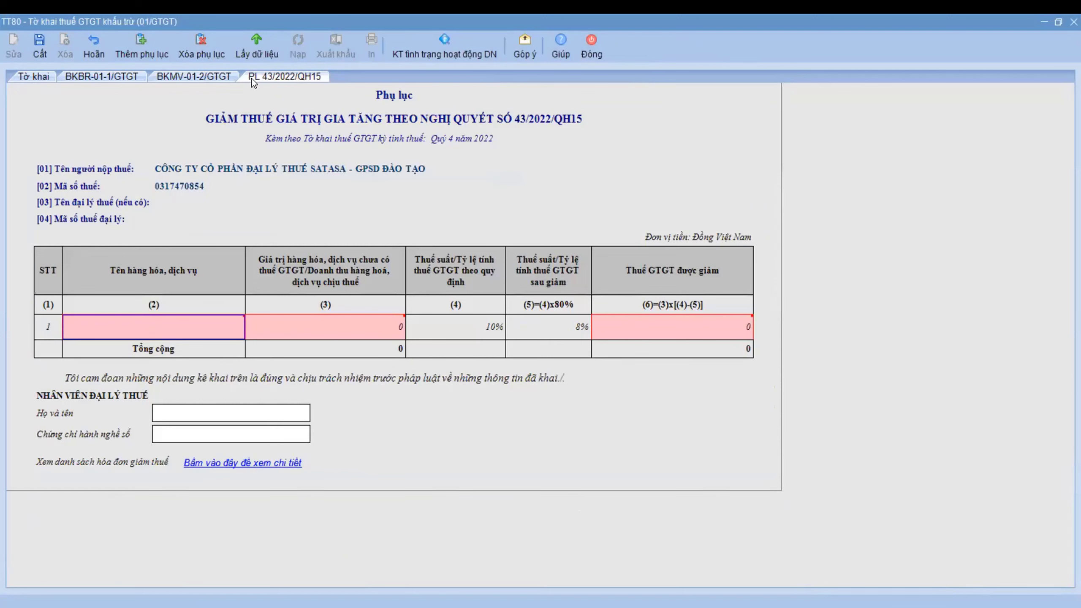
pyautogui.click(201, 44)
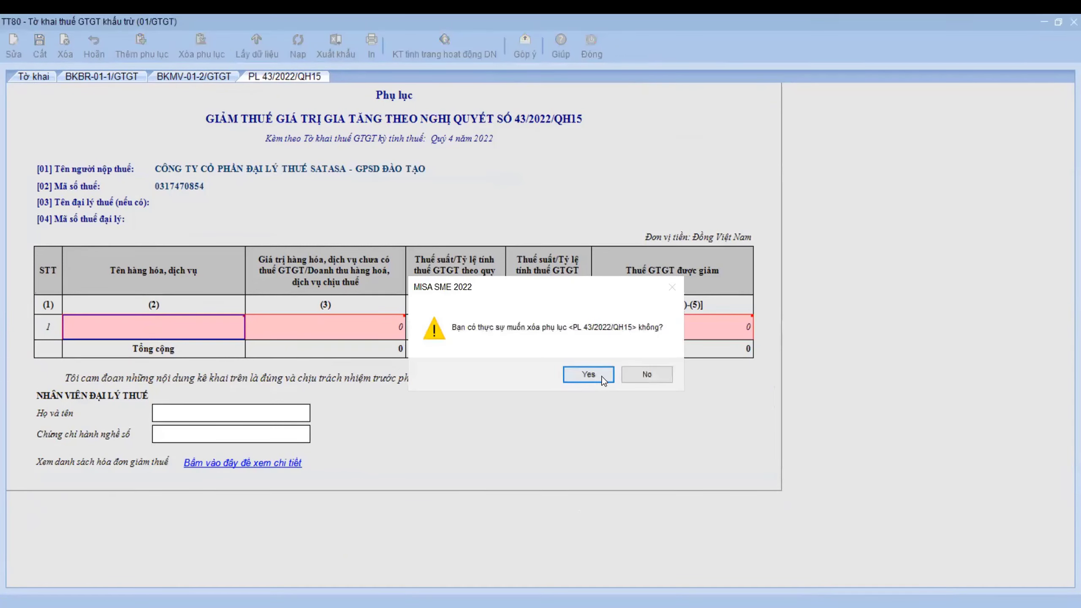
pyautogui.click(588, 374)
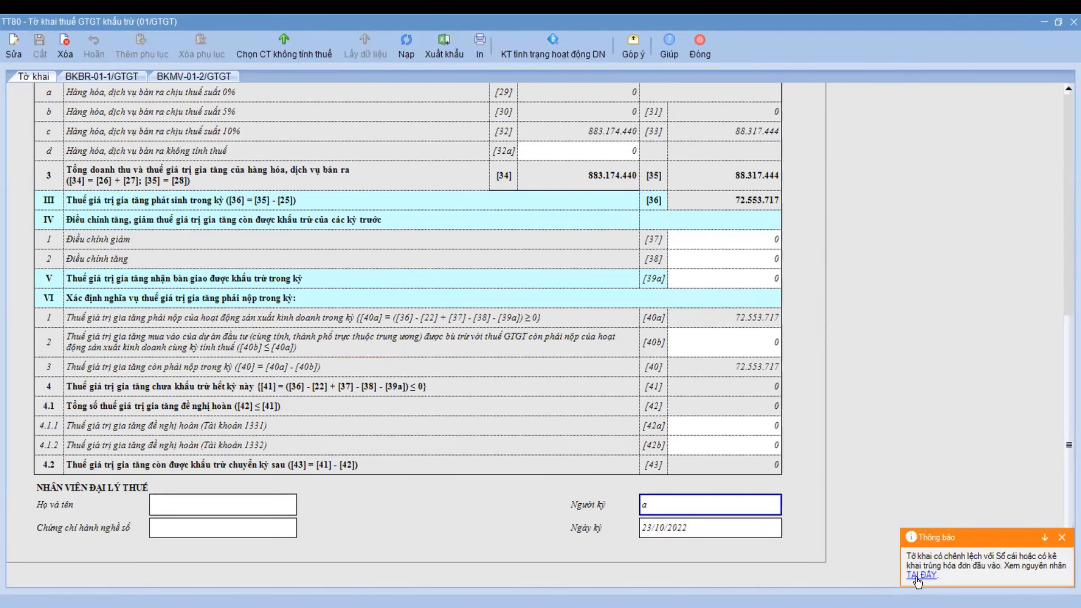
# - Review the reconciliation report's (600.000) VAT difference and open voucher MDV00001 from it
pyautogui.click(919, 576)
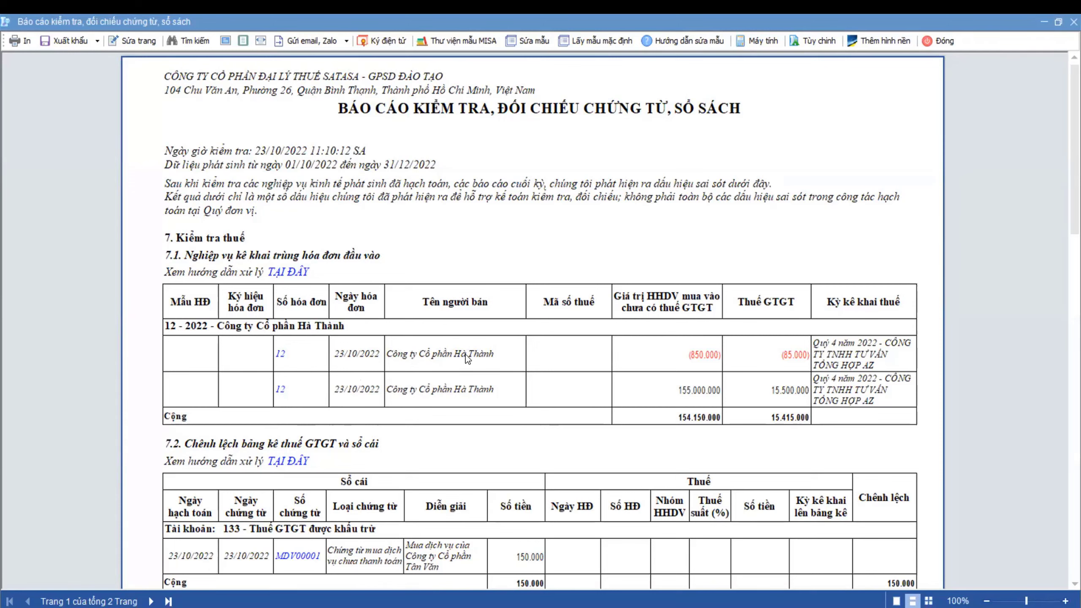
pyautogui.scroll(-3, 467, 357)
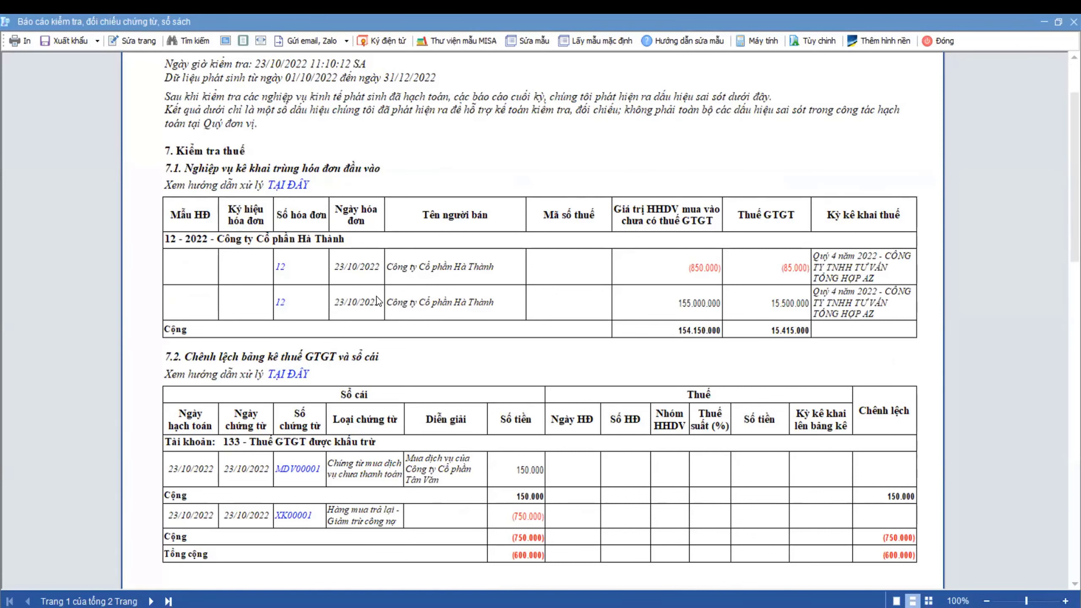
pyautogui.scroll(-4, 391, 309)
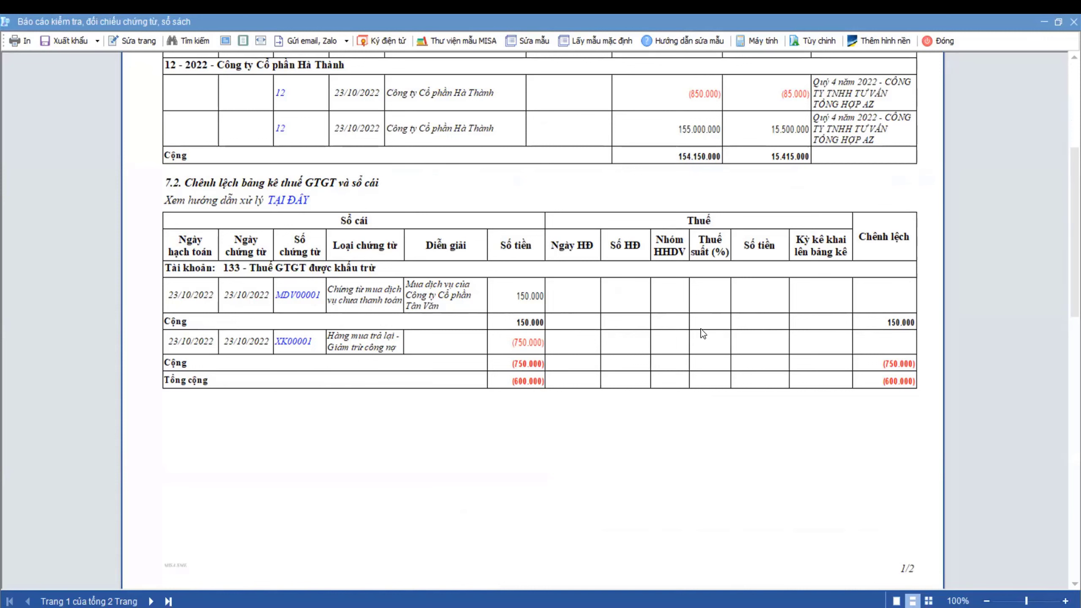
pyautogui.click(298, 298)
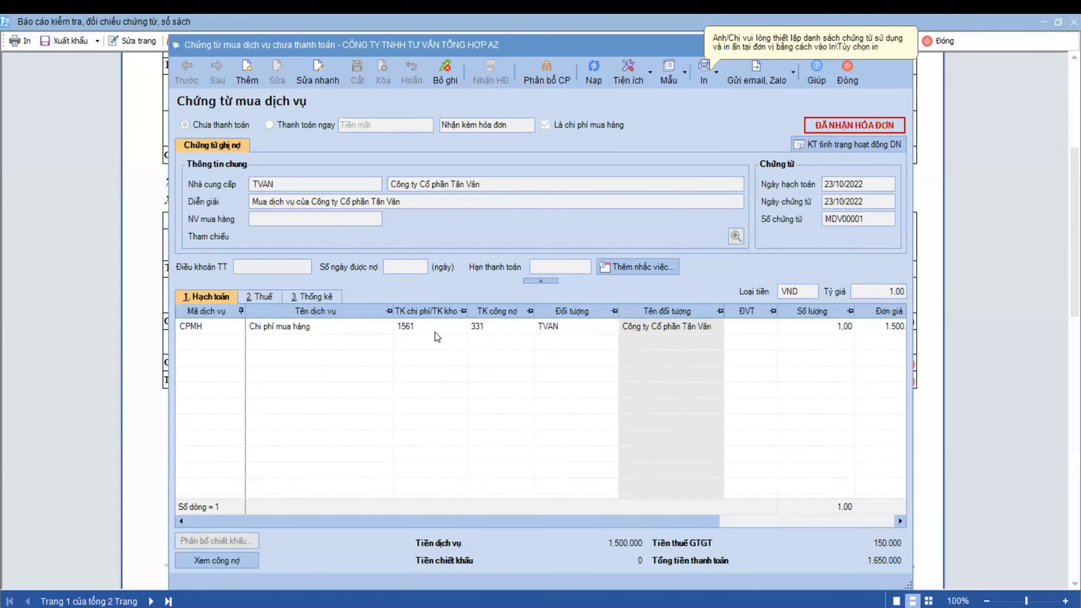
pyautogui.hotkey('alt', '2')
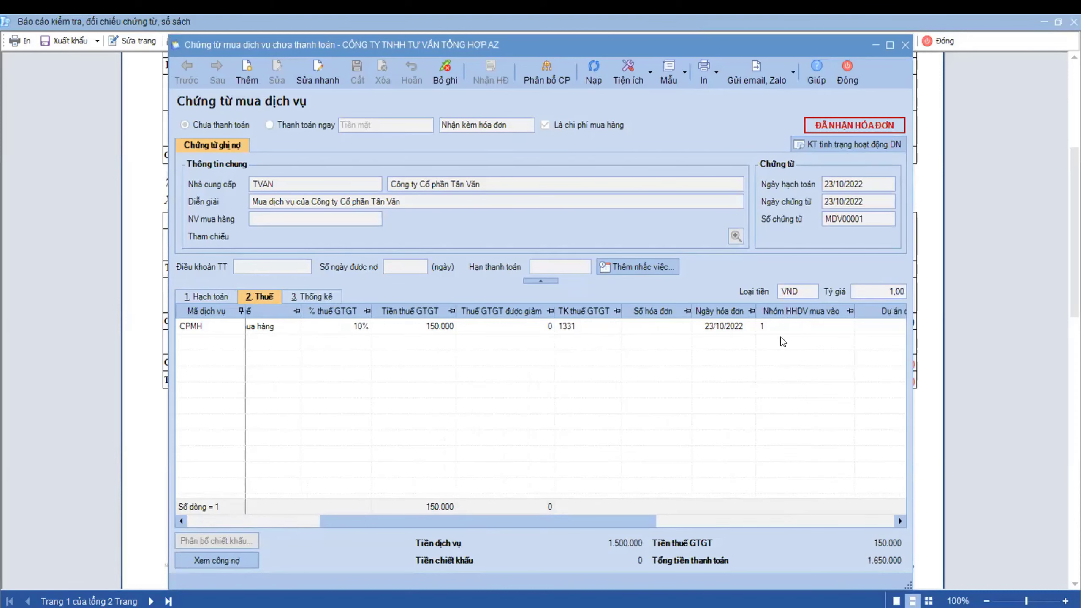
pyautogui.click(906, 45)
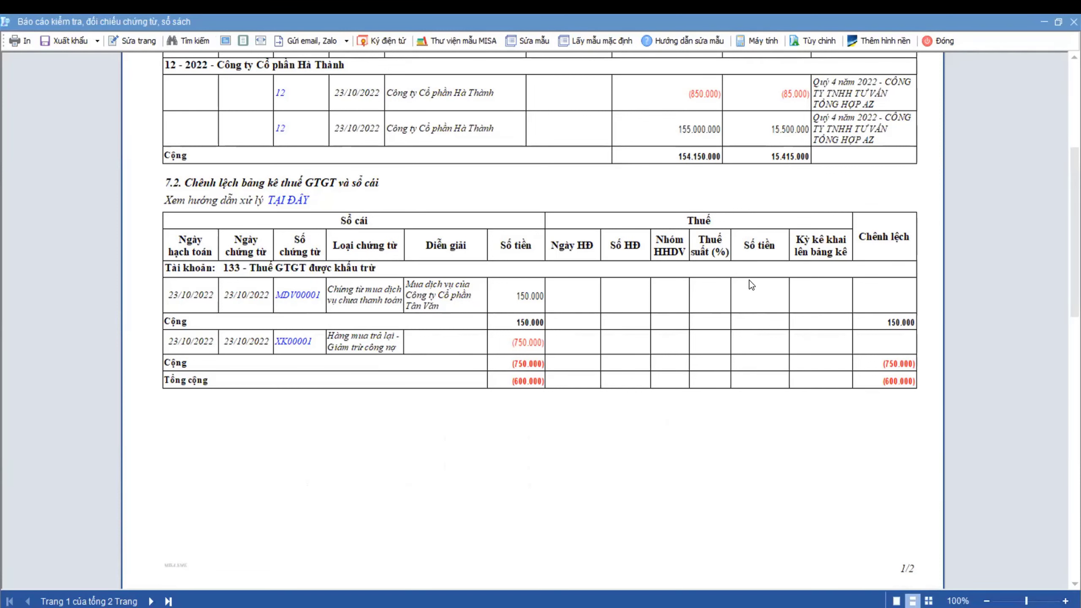
# - Scroll the reconciliation report to section 7.3, then close the report
pyautogui.scroll(3, 749, 281)
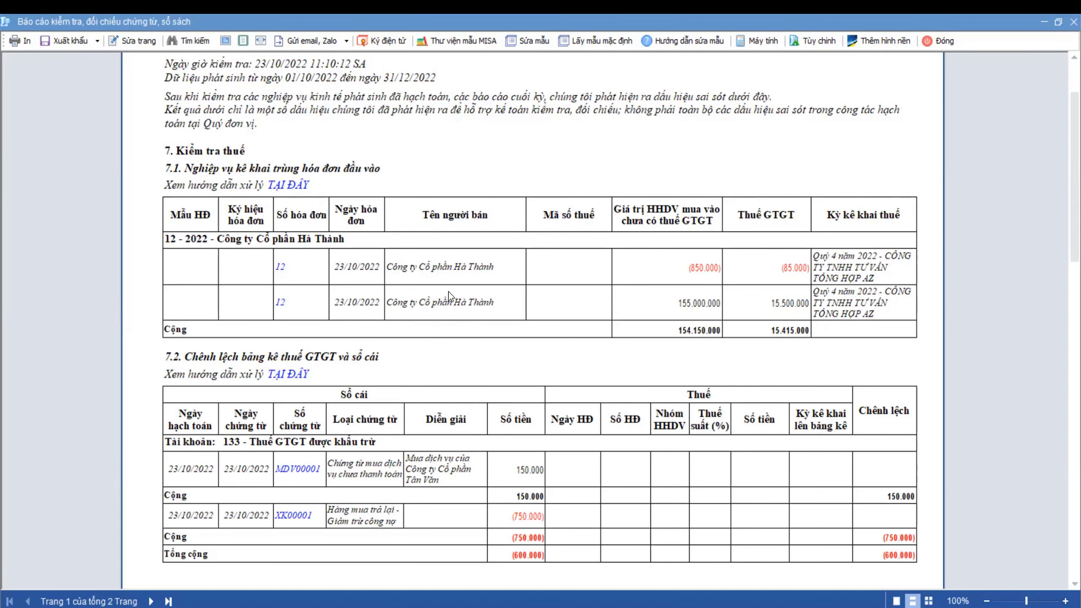
pyautogui.scroll(-3, 445, 360)
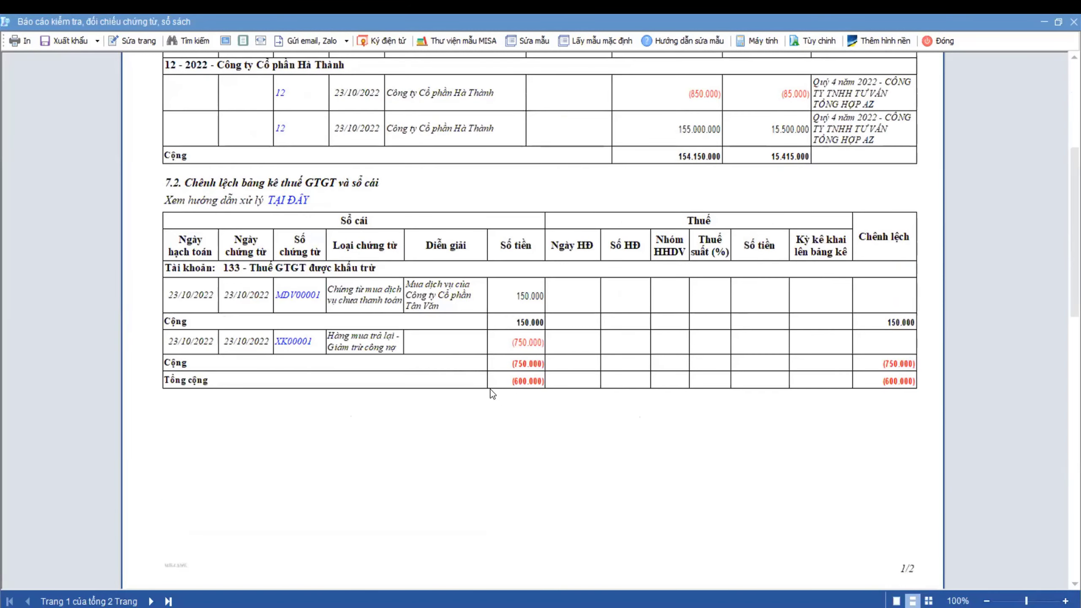
pyautogui.scroll(-12, 330, 365)
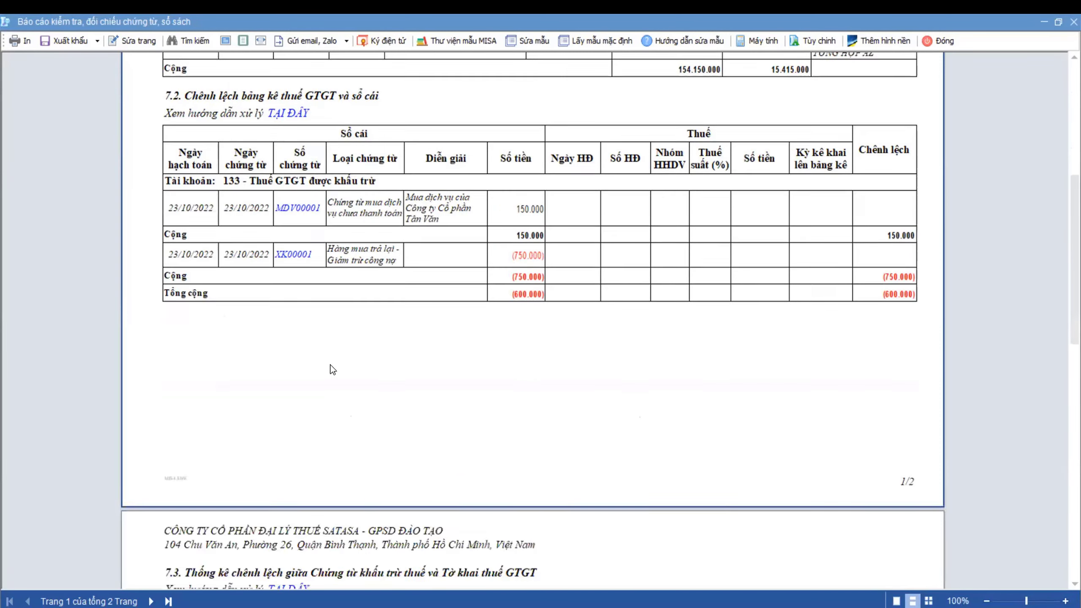
pyautogui.scroll(3, 333, 367)
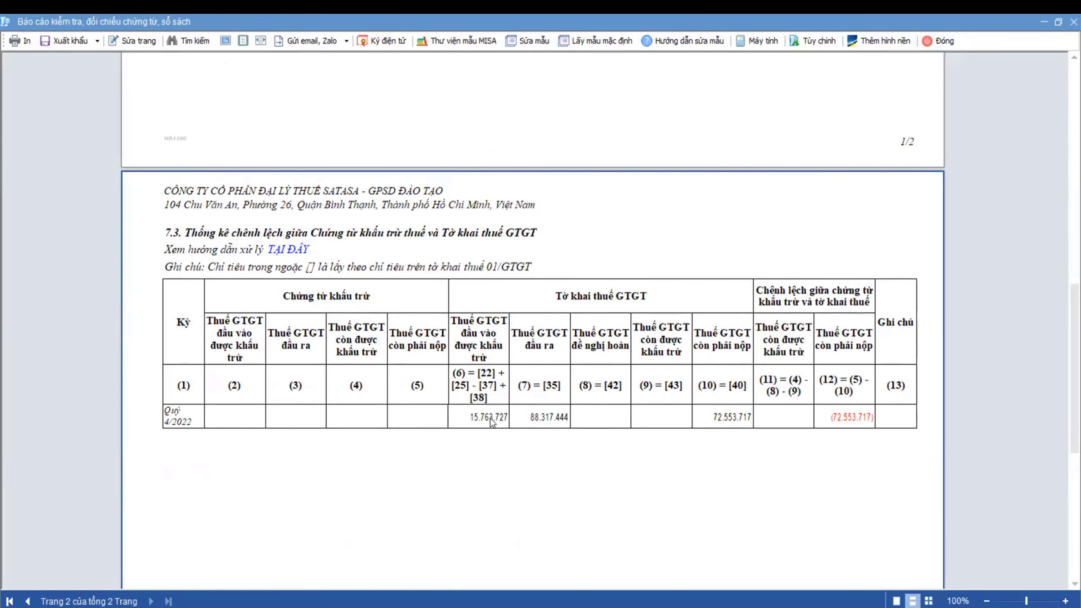
pyautogui.click(942, 46)
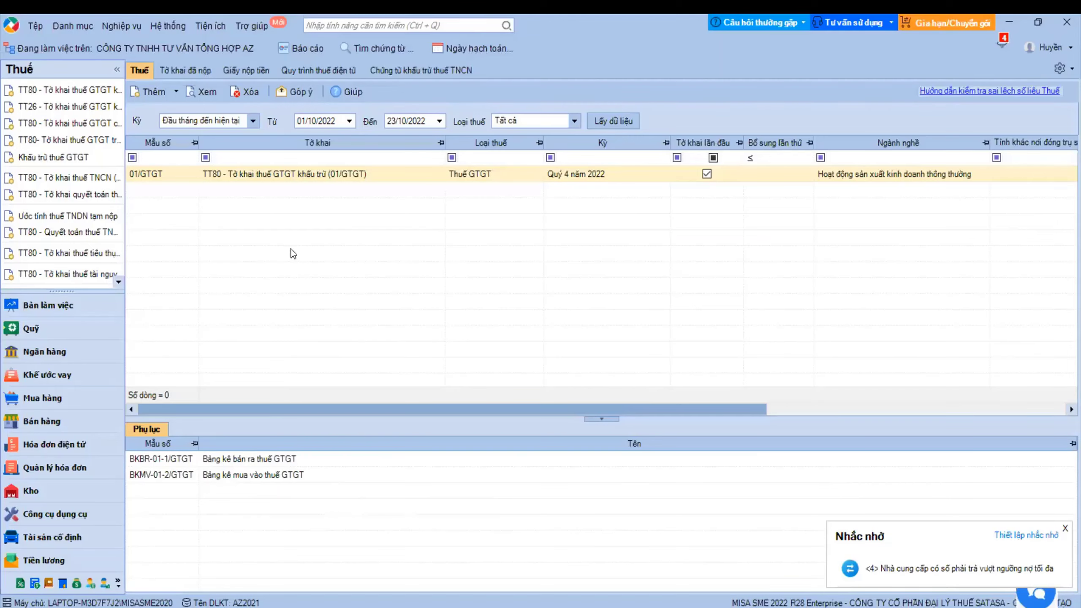
# - Run the VAT deduction function for the quarterly period Quý 4 2022
pyautogui.click(121, 26)
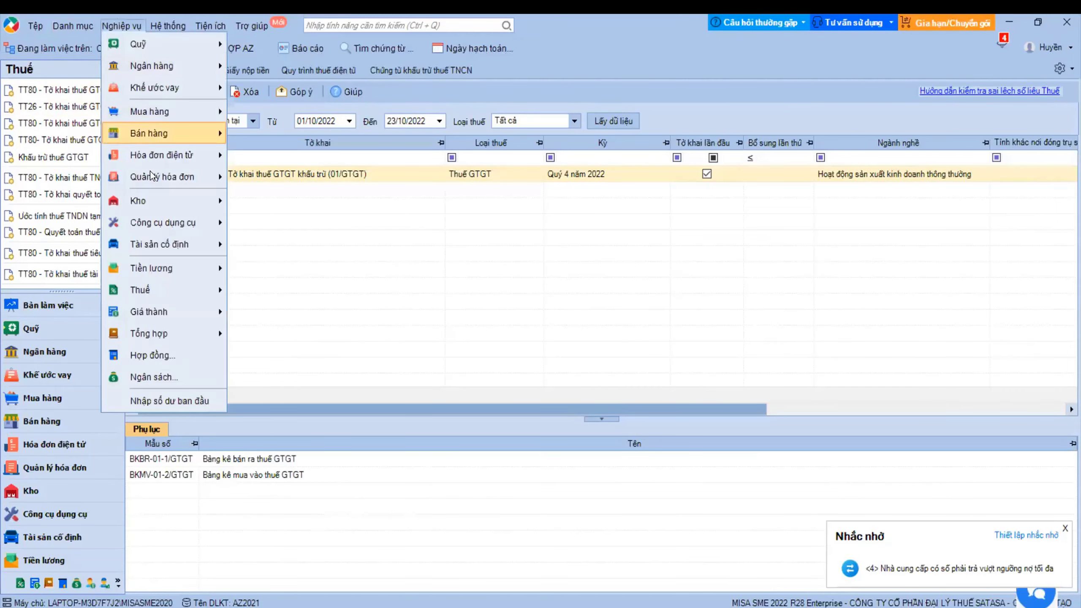
pyautogui.moveTo(169, 288)
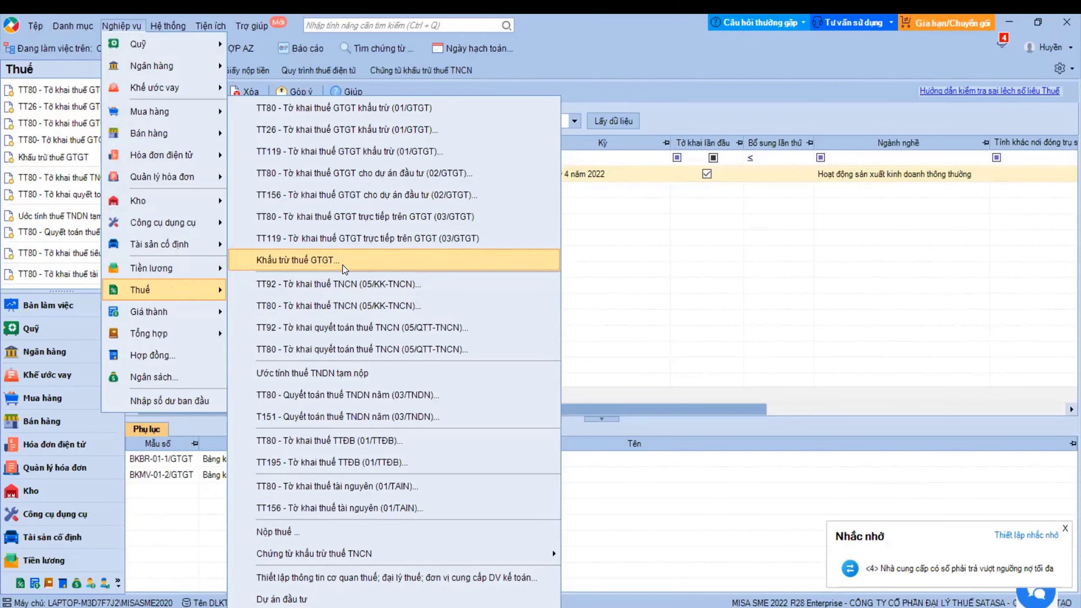
pyautogui.click(319, 261)
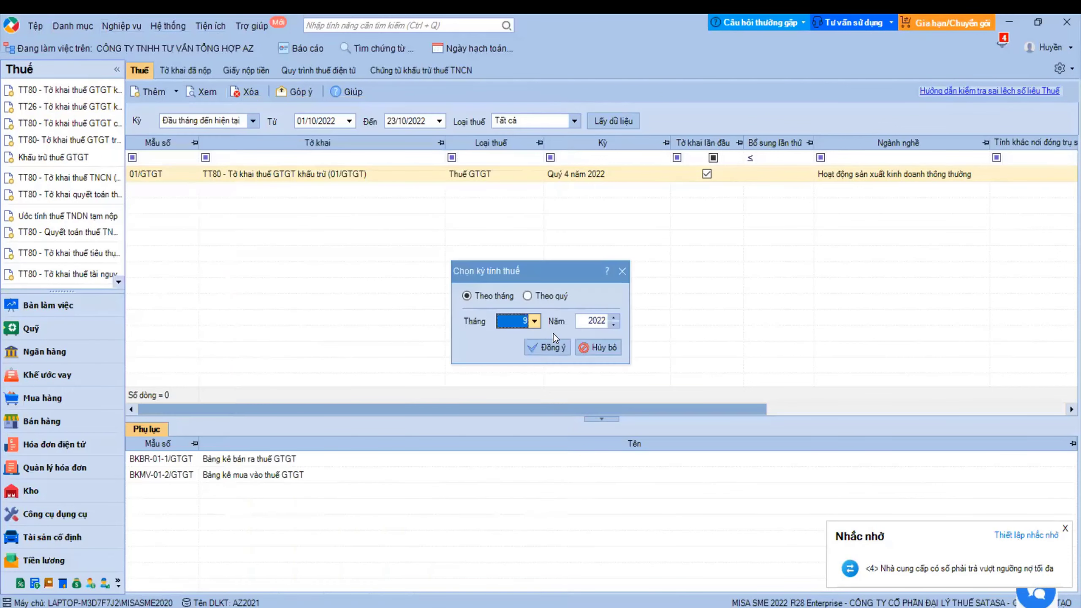
pyautogui.hotkey('shift', 'Tab')
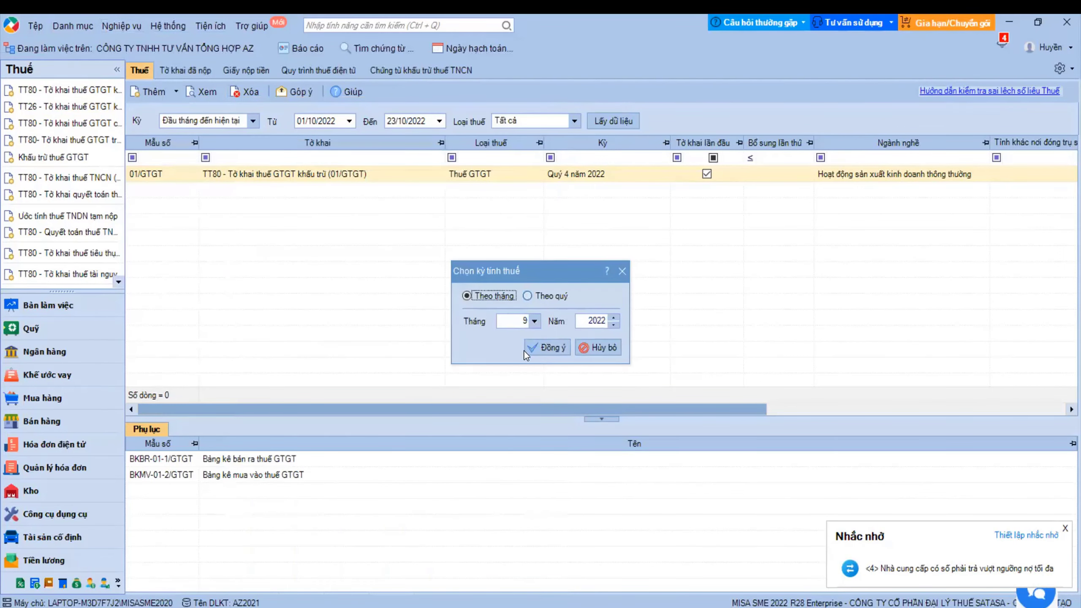
pyautogui.press('Right')
pyautogui.click(522, 366)
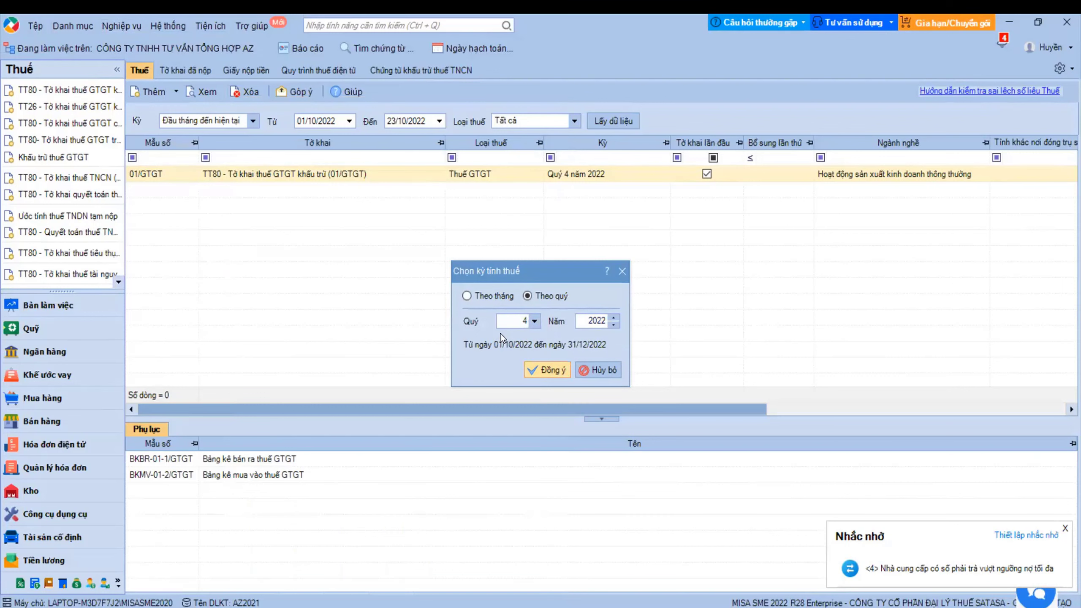
pyautogui.press('Return')
# - Save offset voucher NVK00003 (Dr 33311, Cr 1331, 15.763.727) and close it
pyautogui.click(385, 304)
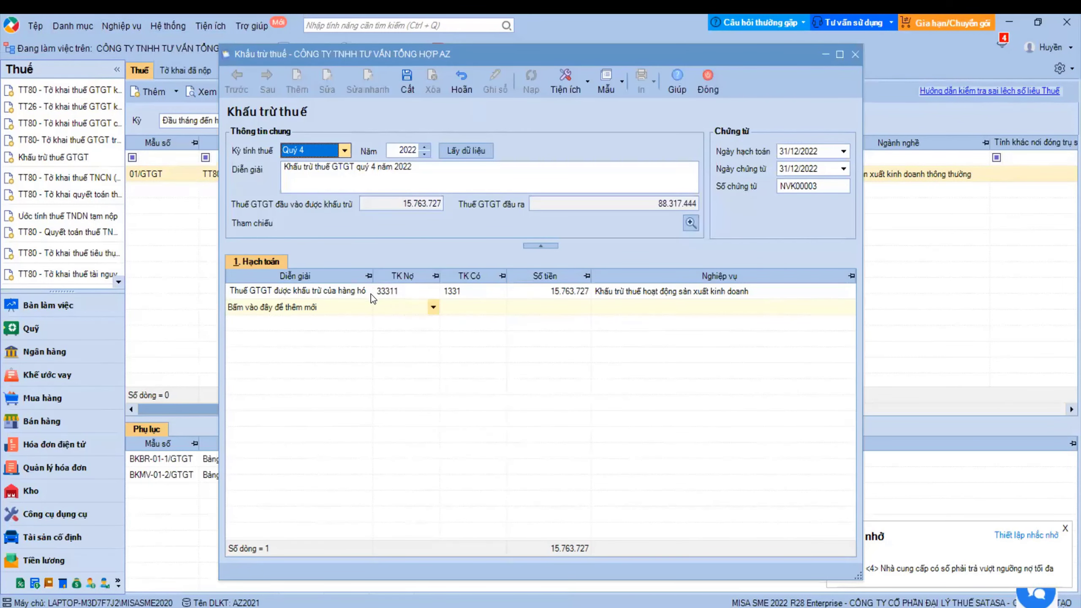
pyautogui.click(391, 292)
pyautogui.hotkey('ctrl', 's')
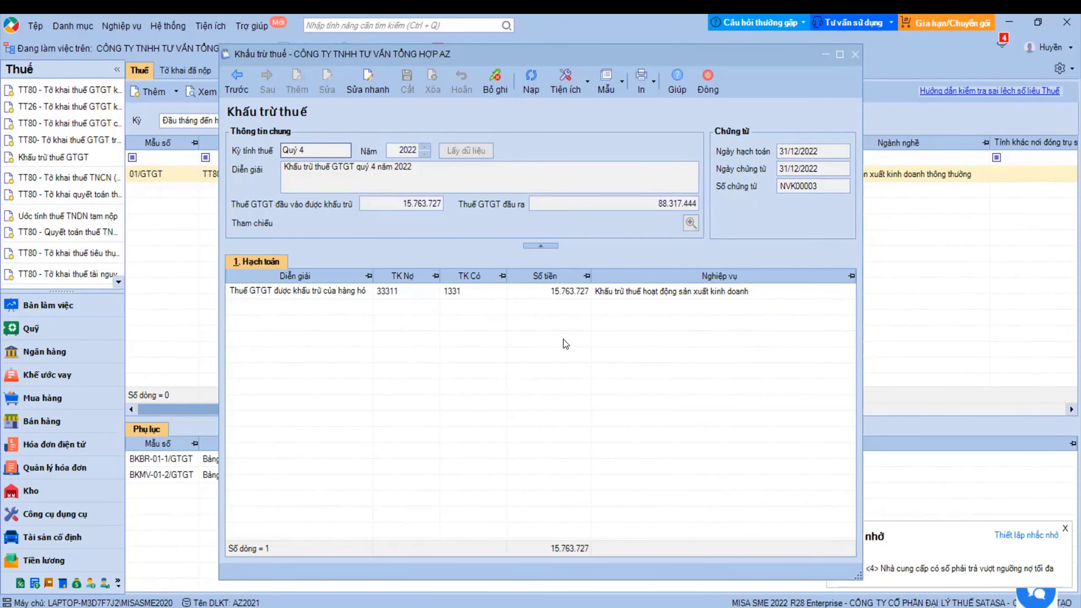
pyautogui.click(708, 81)
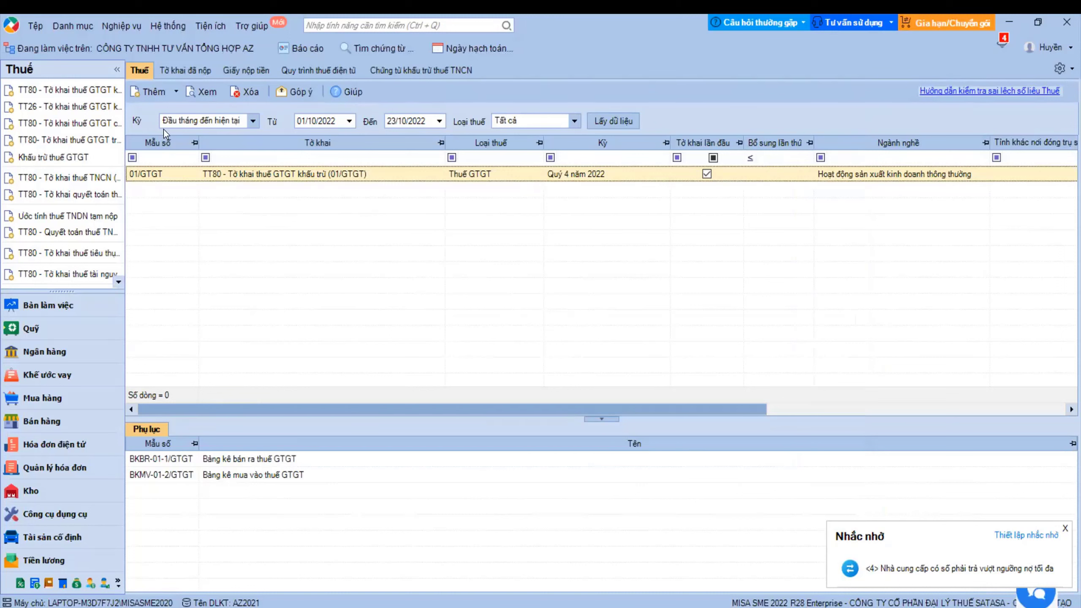
pyautogui.click(35, 26)
pyautogui.click(98, 179)
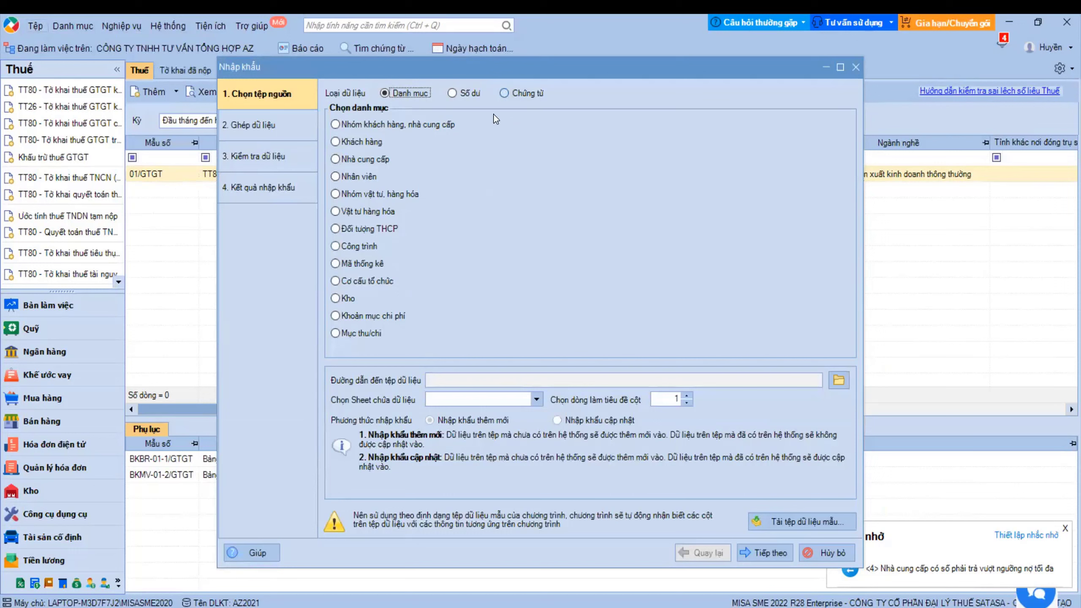
pyautogui.click(504, 93)
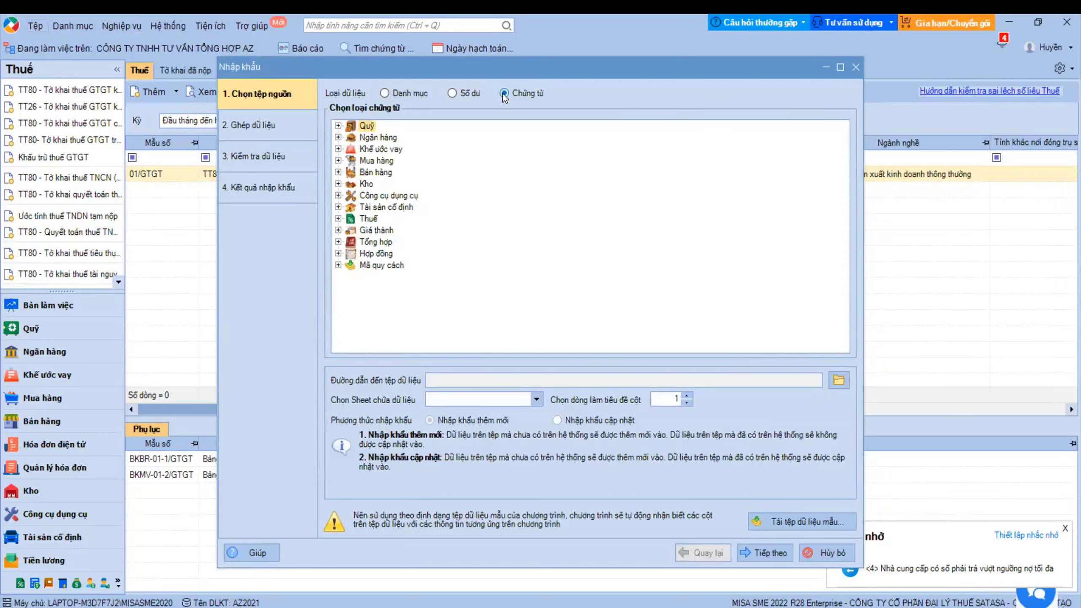
pyautogui.click(338, 172)
pyautogui.click(386, 207)
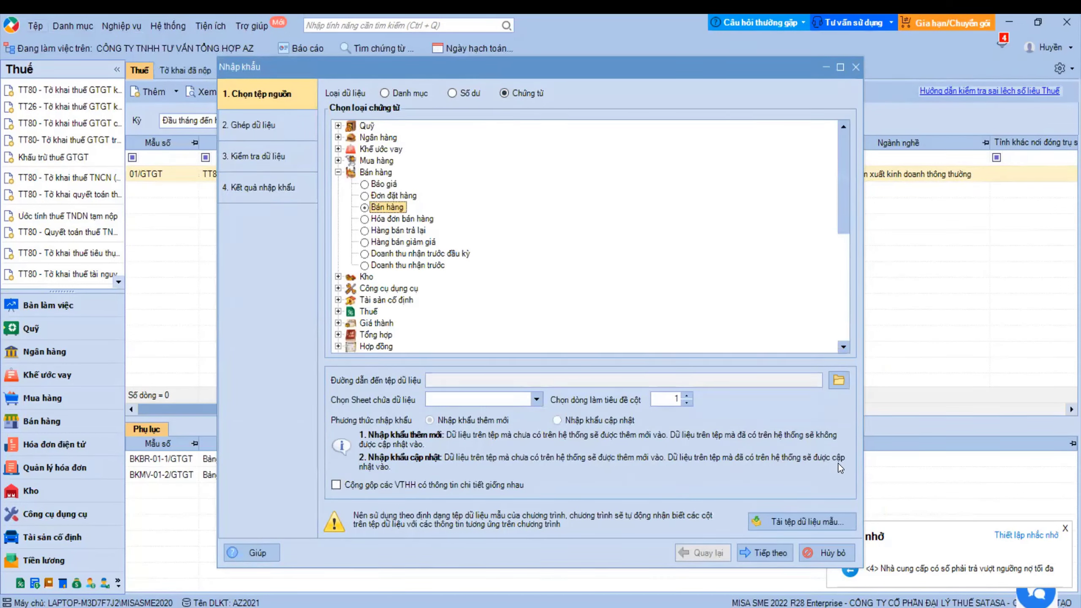
pyautogui.click(800, 523)
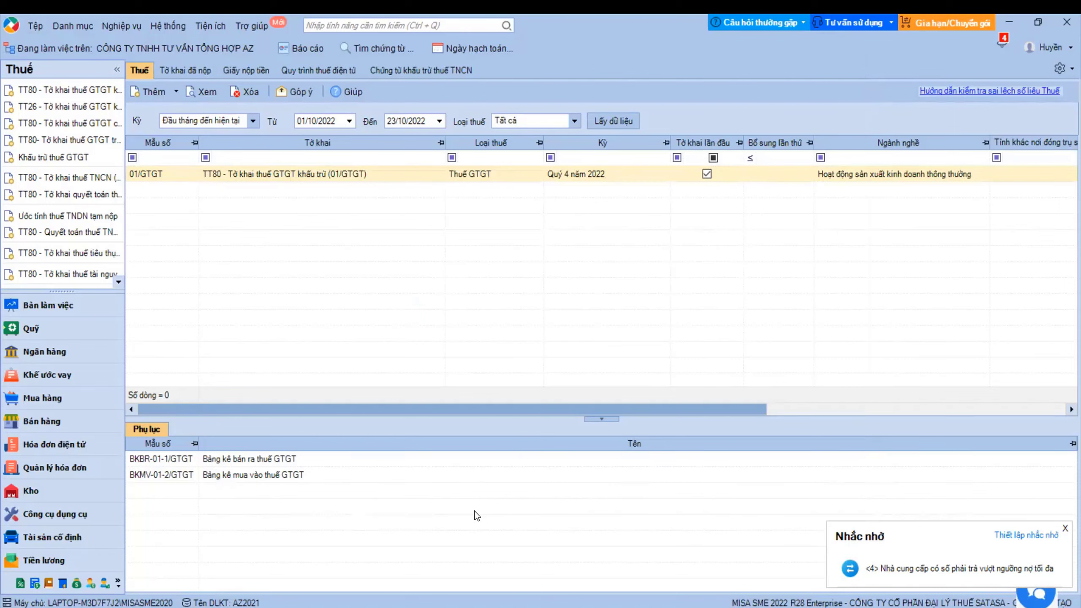
# - Start a purchase voucher in Mua hàng with supplier Công ty TNHH Hà Liên
pyautogui.click(80, 426)
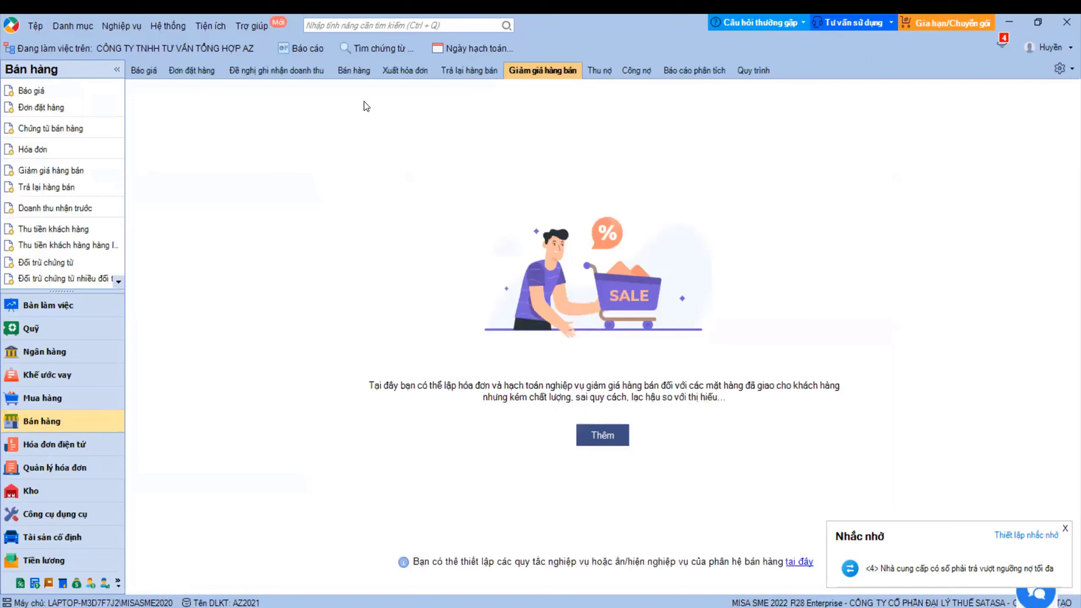
pyautogui.click(358, 72)
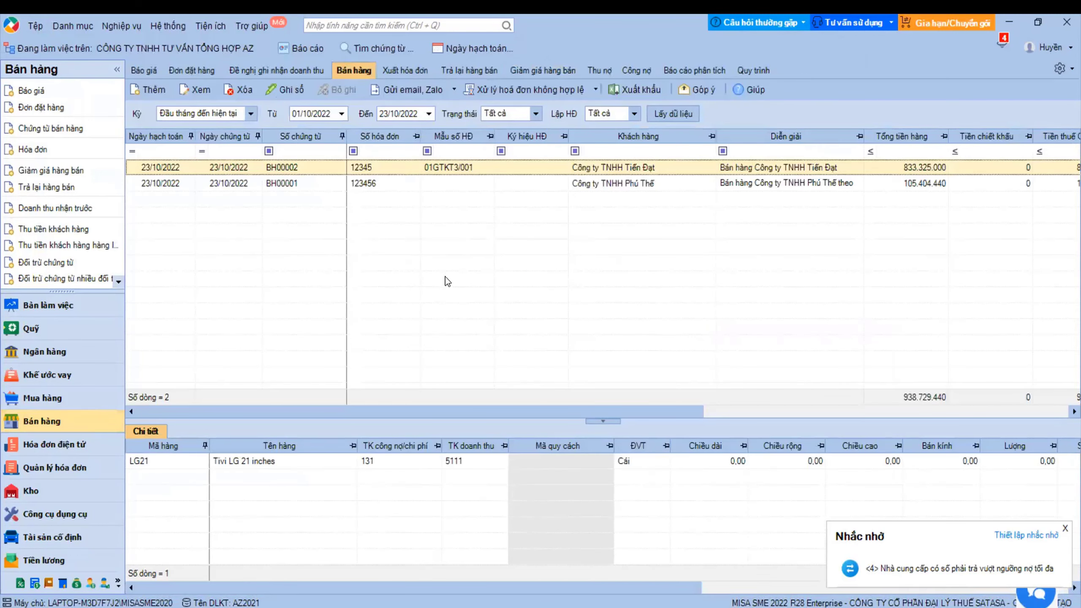
pyautogui.click(46, 398)
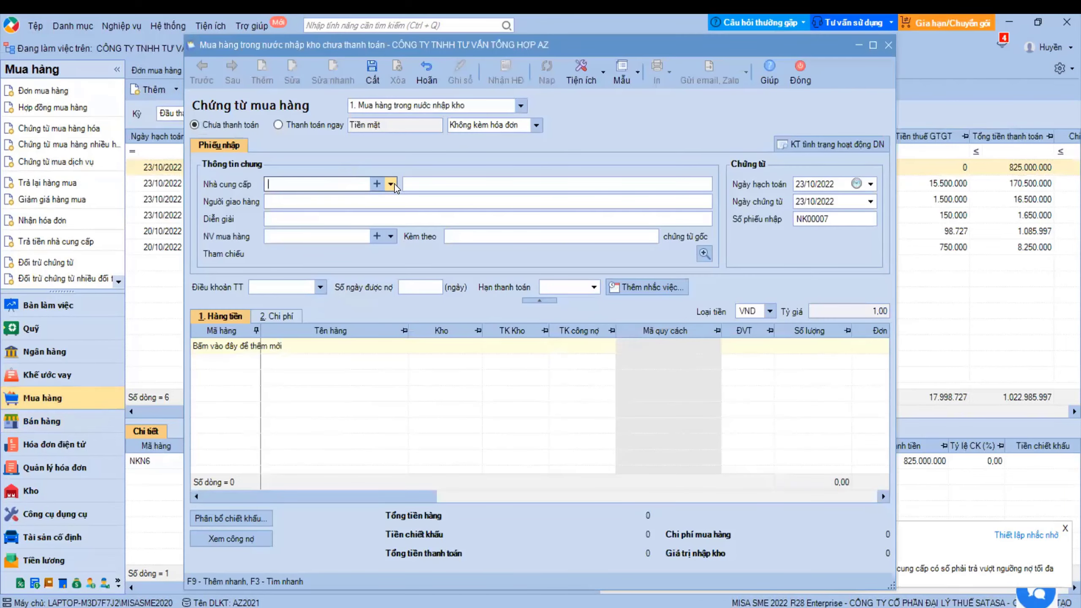
pyautogui.click(394, 185)
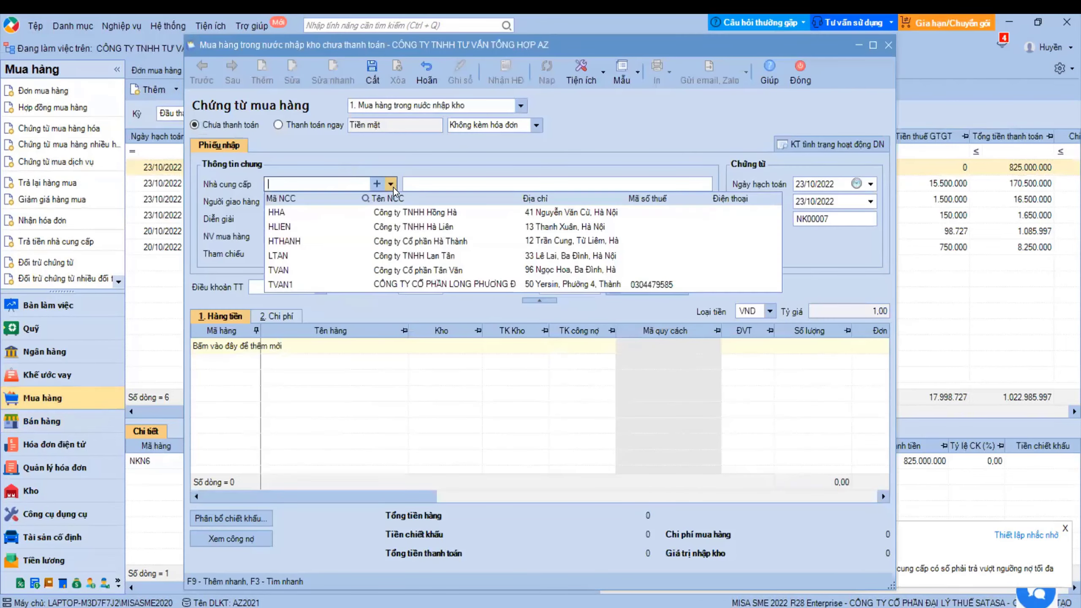
pyautogui.click(387, 229)
# - Add item LG19 with quantity 50 to the purchase voucher
pyautogui.click(252, 348)
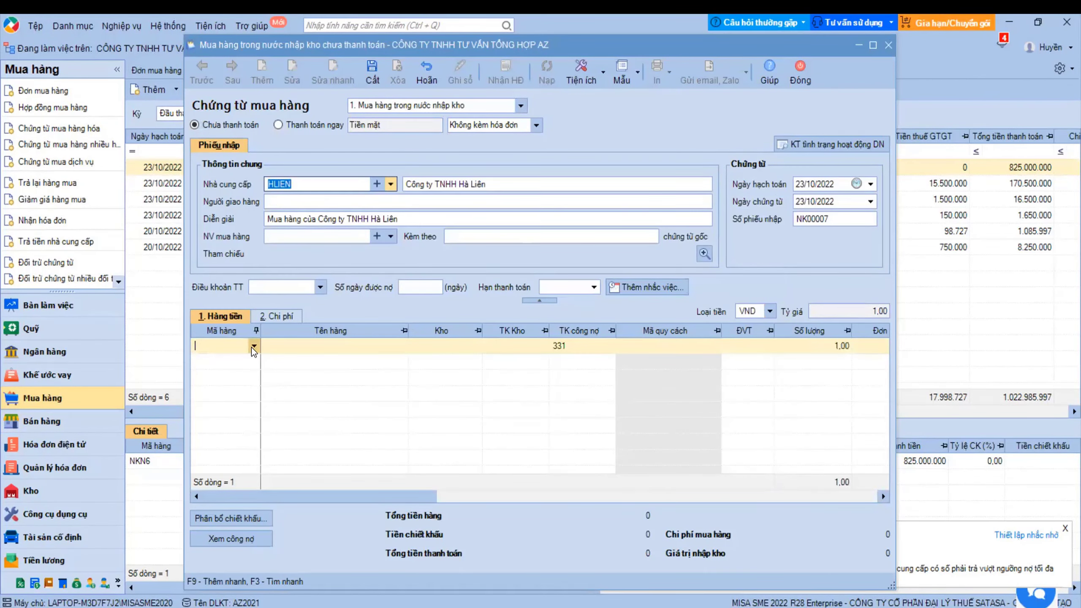
pyautogui.click(253, 347)
pyautogui.write('LG19')
pyautogui.click(316, 391)
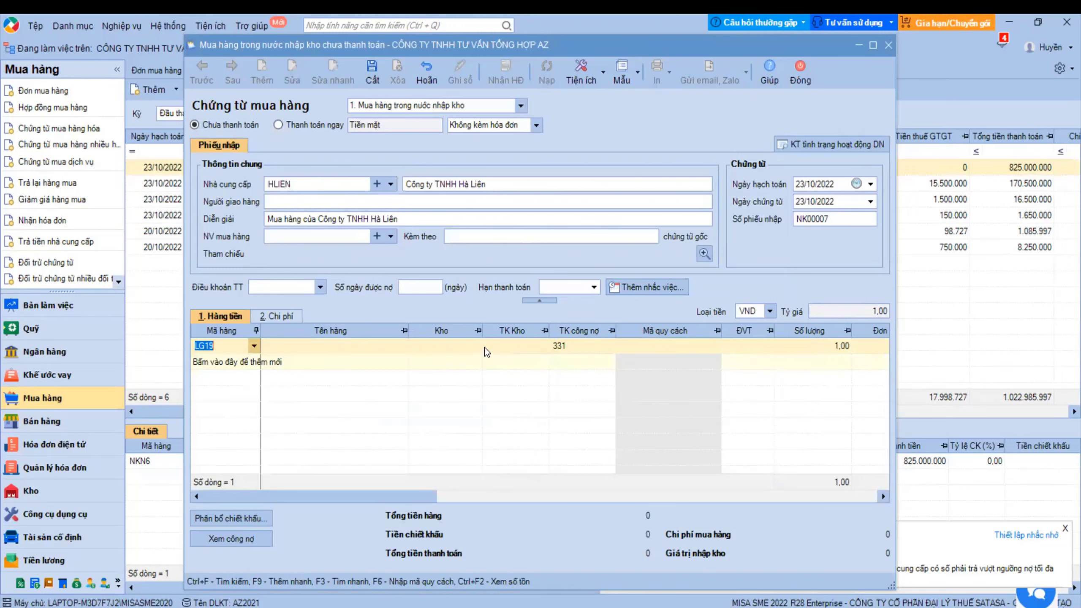
pyautogui.click(449, 345)
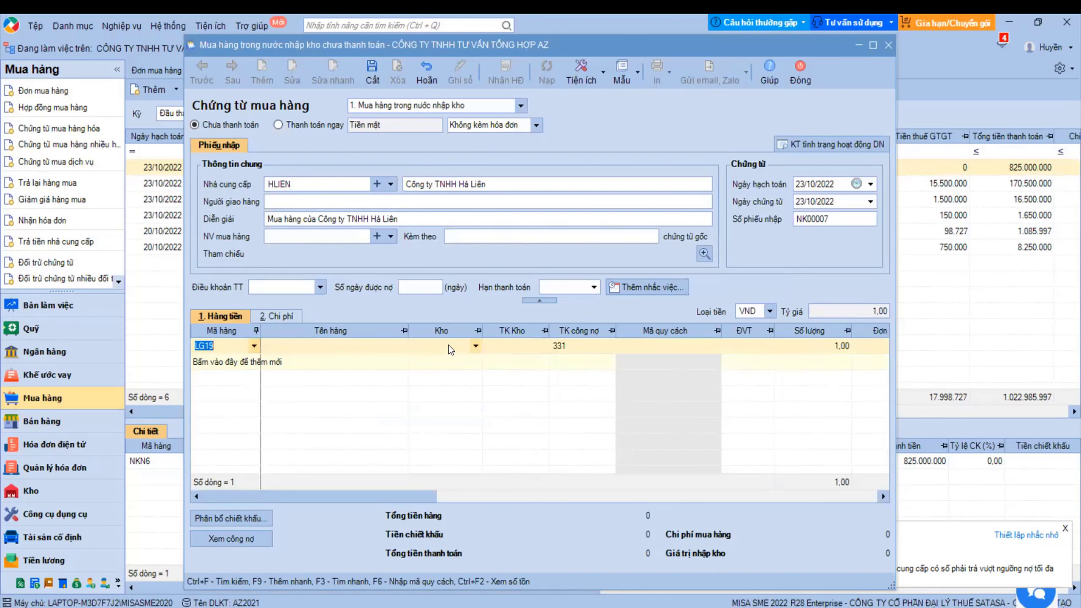
pyautogui.click(786, 346)
pyautogui.write('50')
pyautogui.press('Tab')
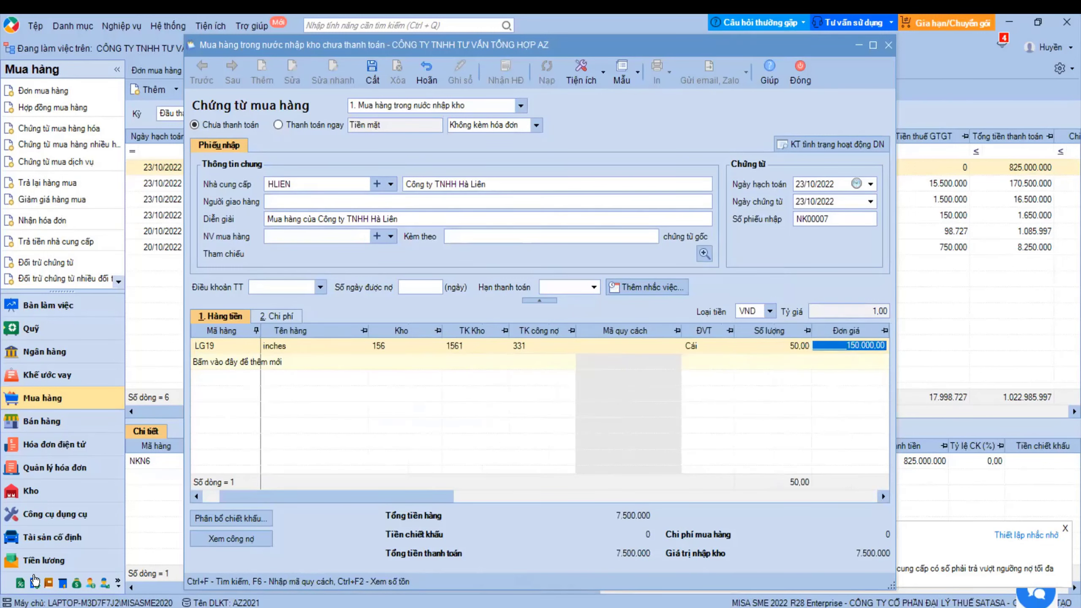
# - Clear the extra line's unit price, save voucher NK00007 totalling 7.500.000, and close it
pyautogui.click(254, 361)
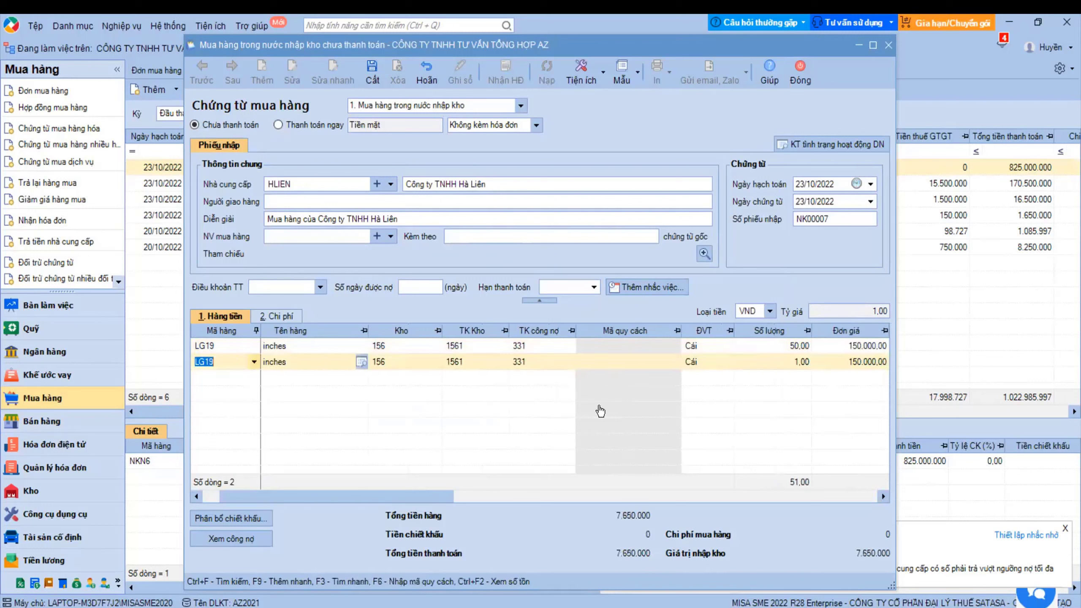
pyautogui.click(795, 361)
pyautogui.click(855, 362)
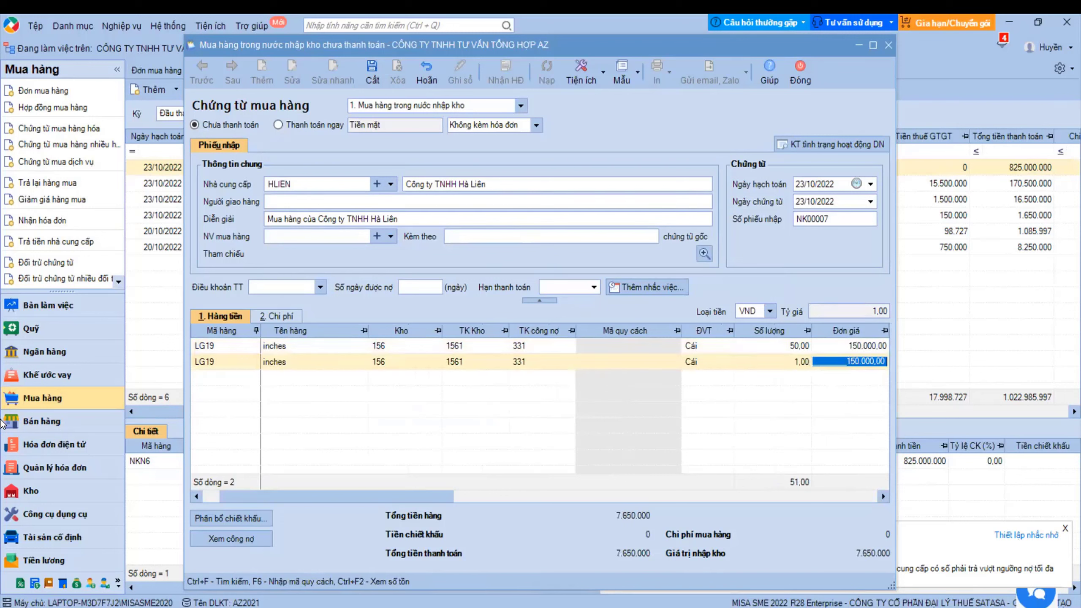
pyautogui.press('Delete')
pyautogui.press('Tab')
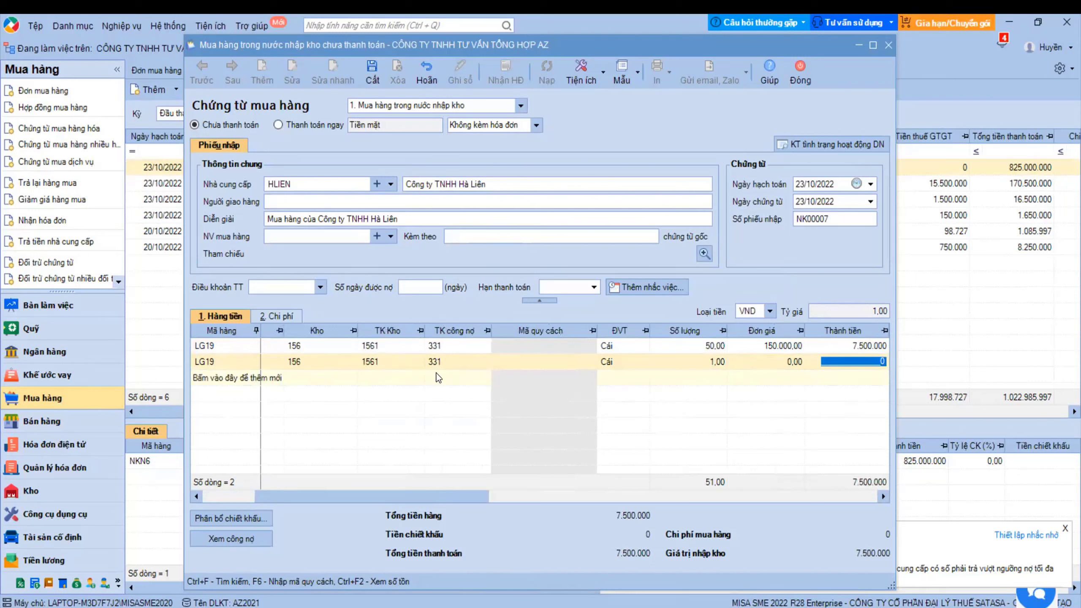
pyautogui.click(372, 72)
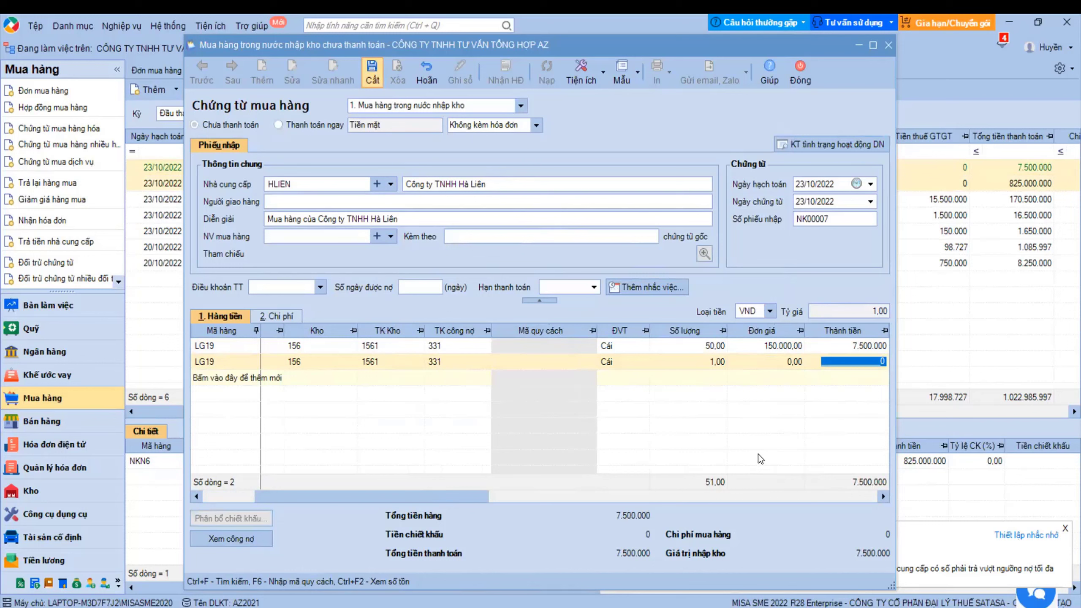
pyautogui.click(714, 363)
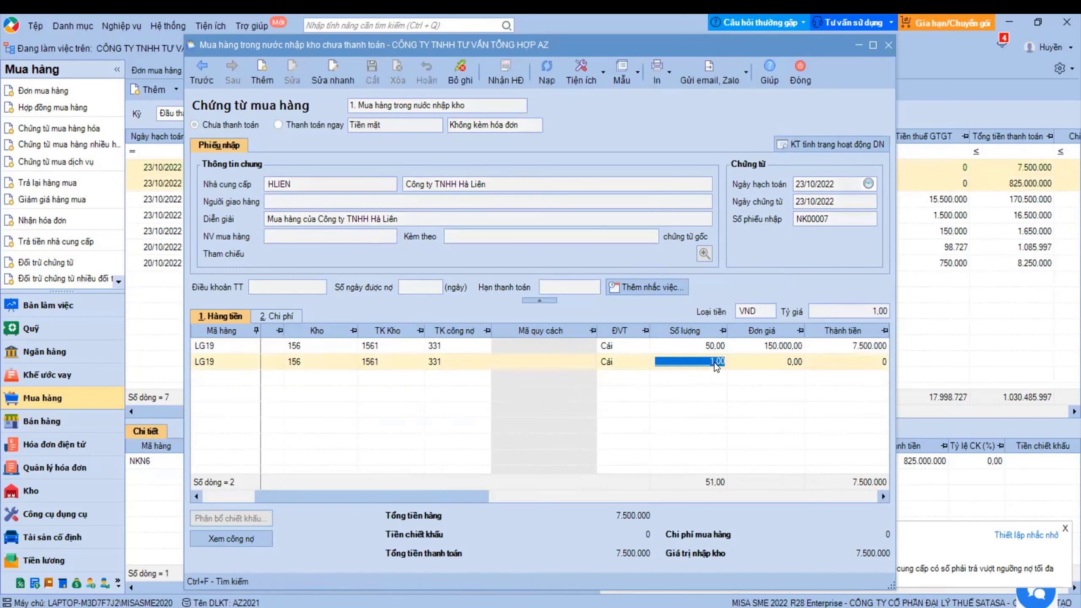
pyautogui.click(775, 361)
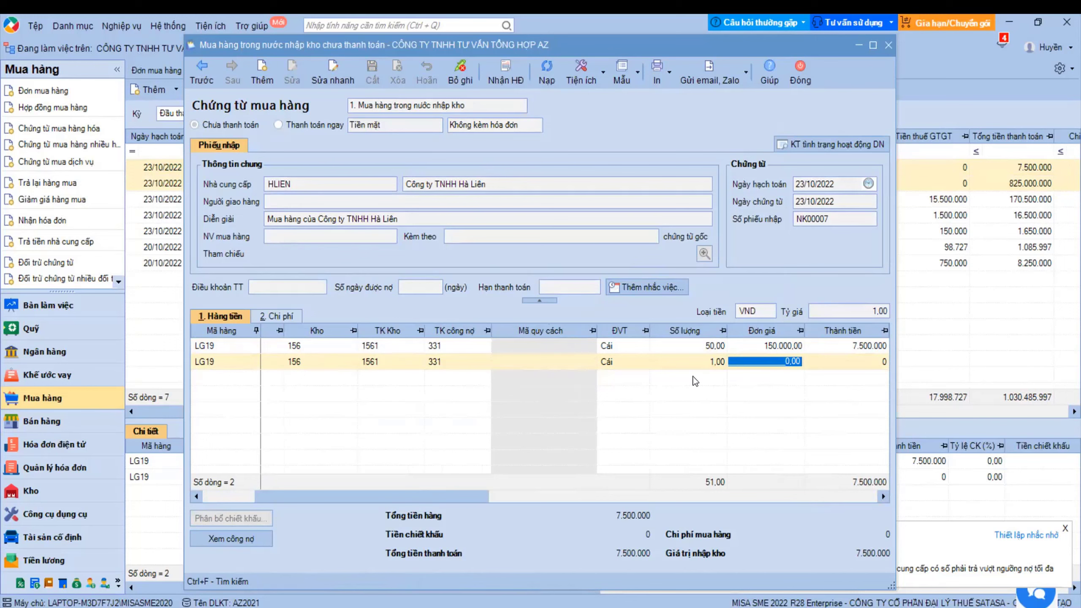
pyautogui.press('Escape')
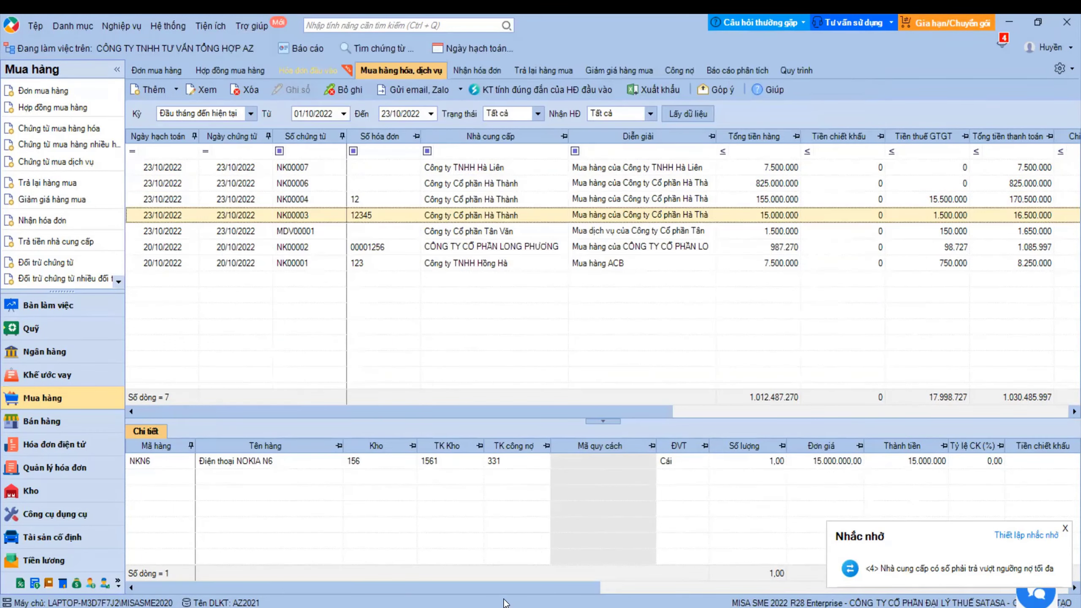